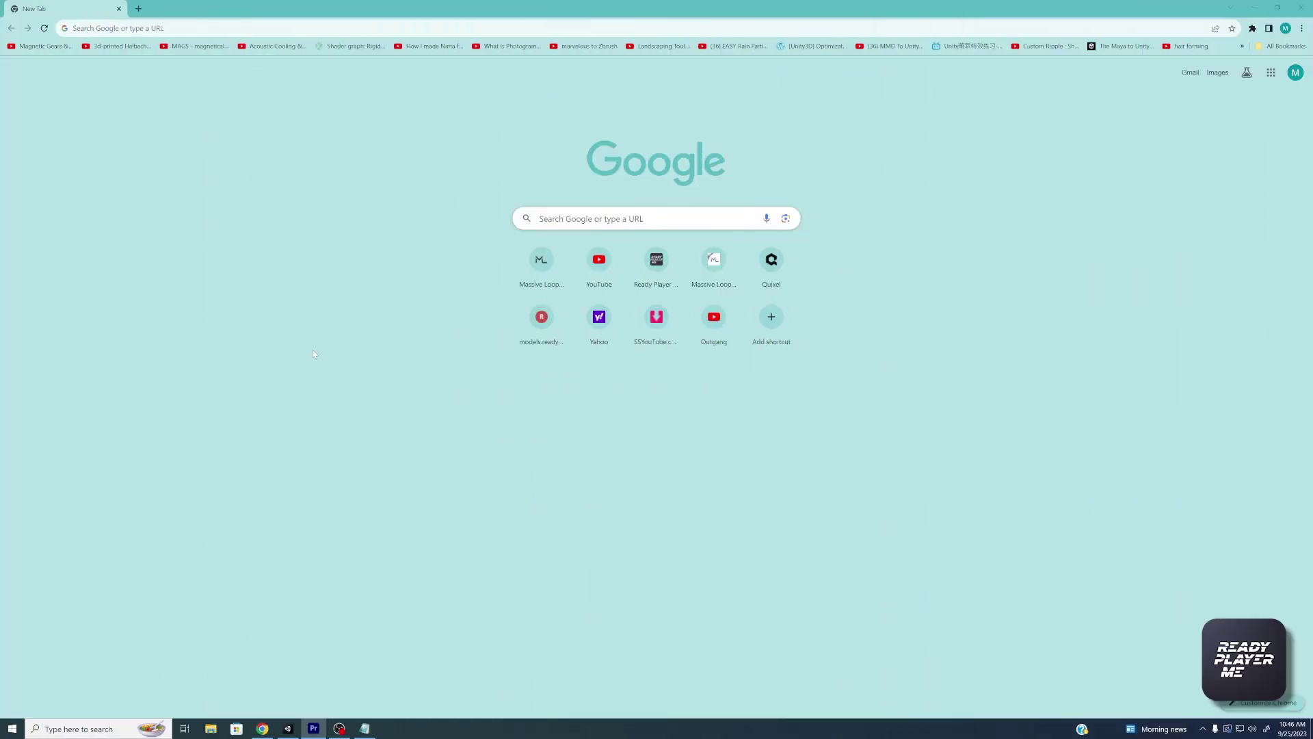
pyautogui.click(123, 28)
pyautogui.write('www.')
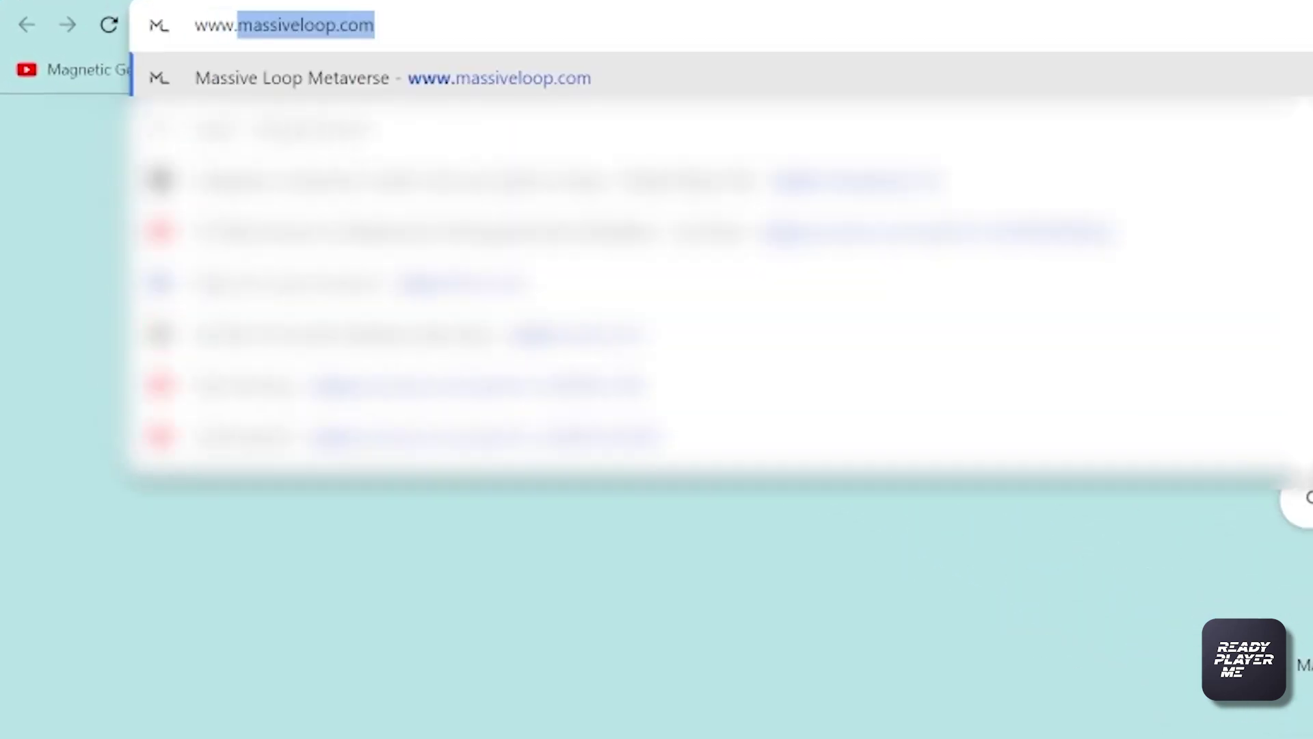
pyautogui.write('readyplayer.me')
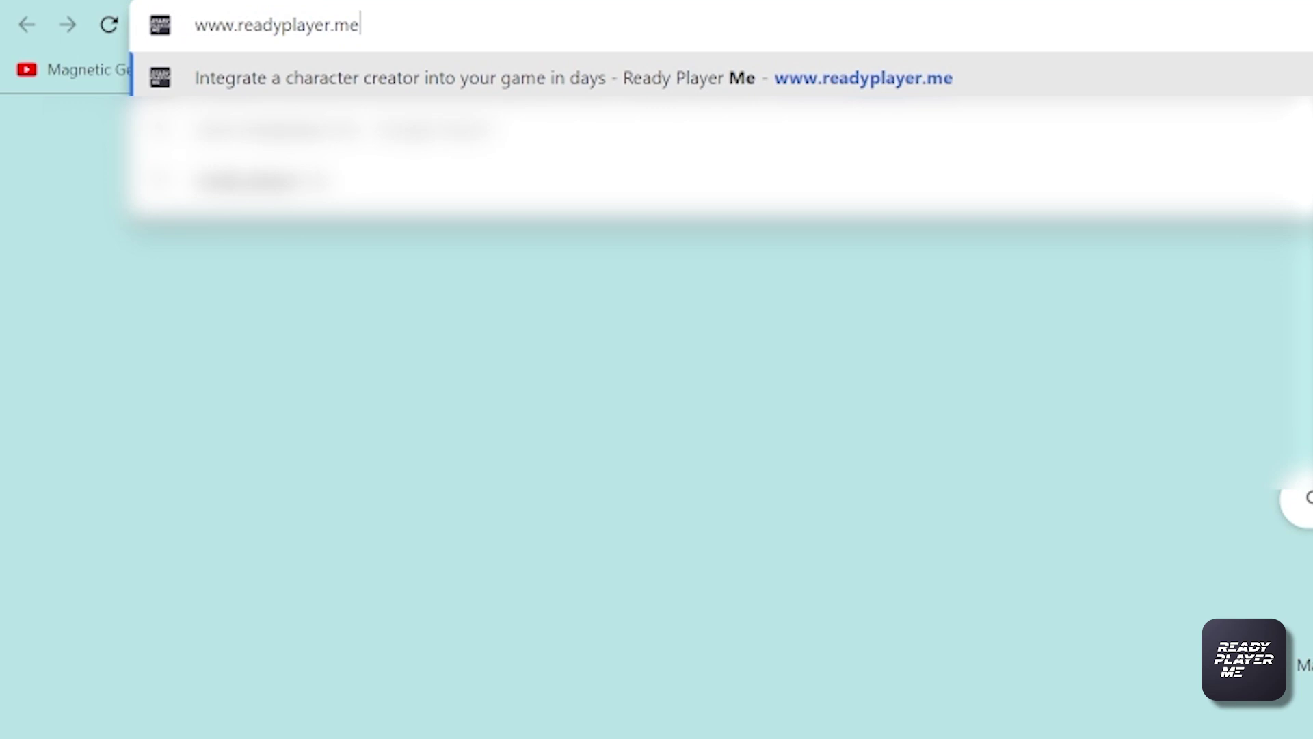
pyautogui.press('Return')
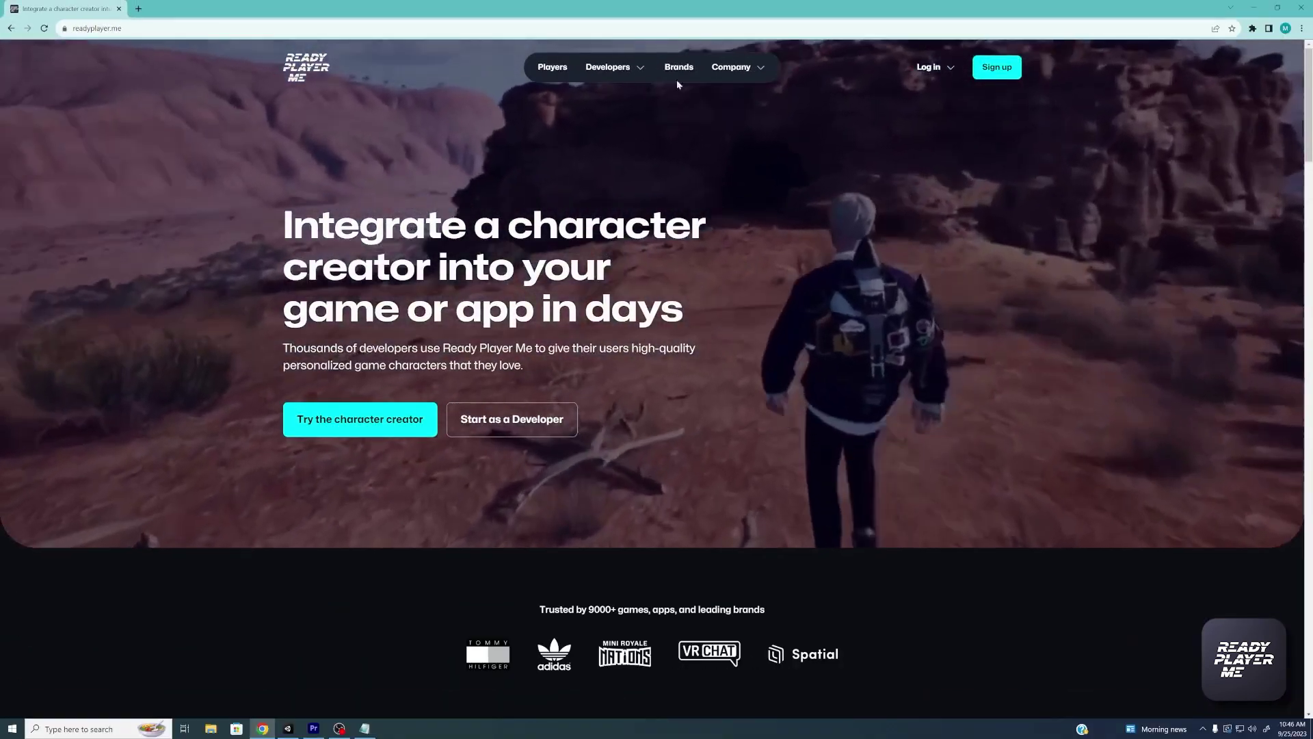
# Open the Ready Player Me Hub's Player Log in page
pyautogui.moveTo(950, 67)
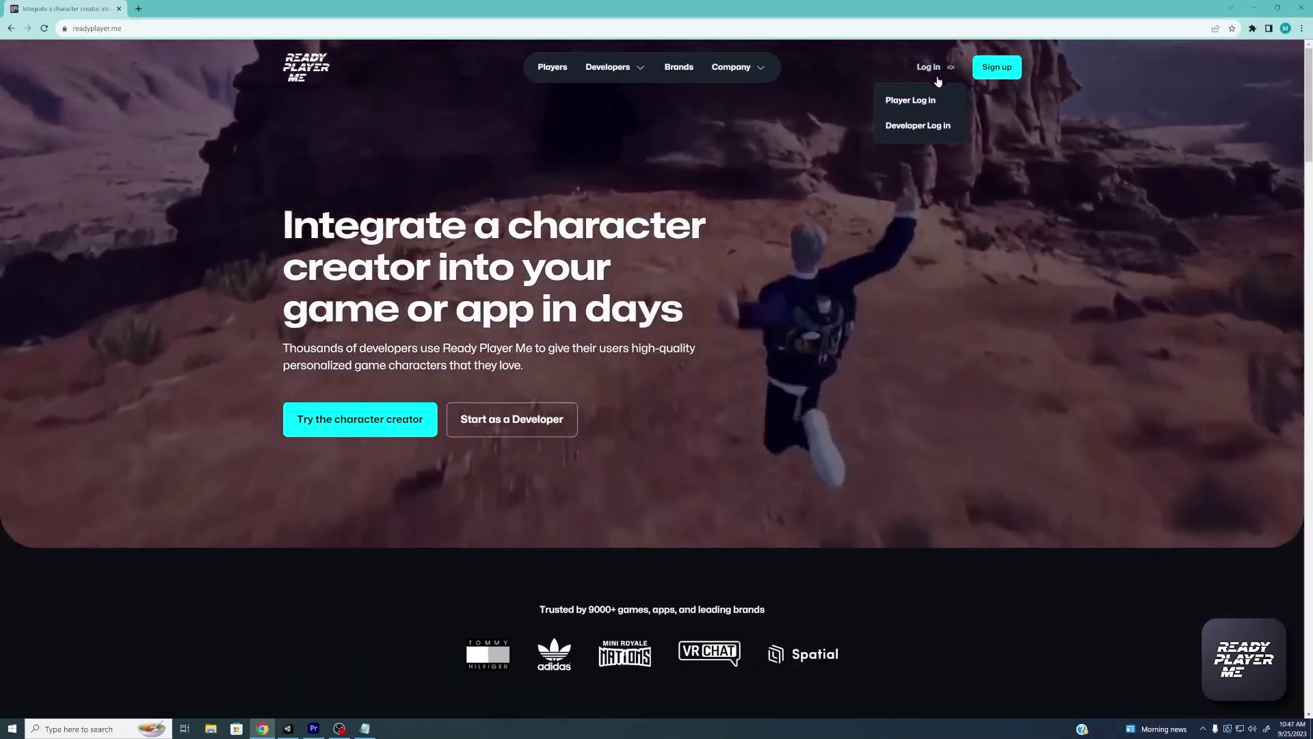
pyautogui.click(910, 101)
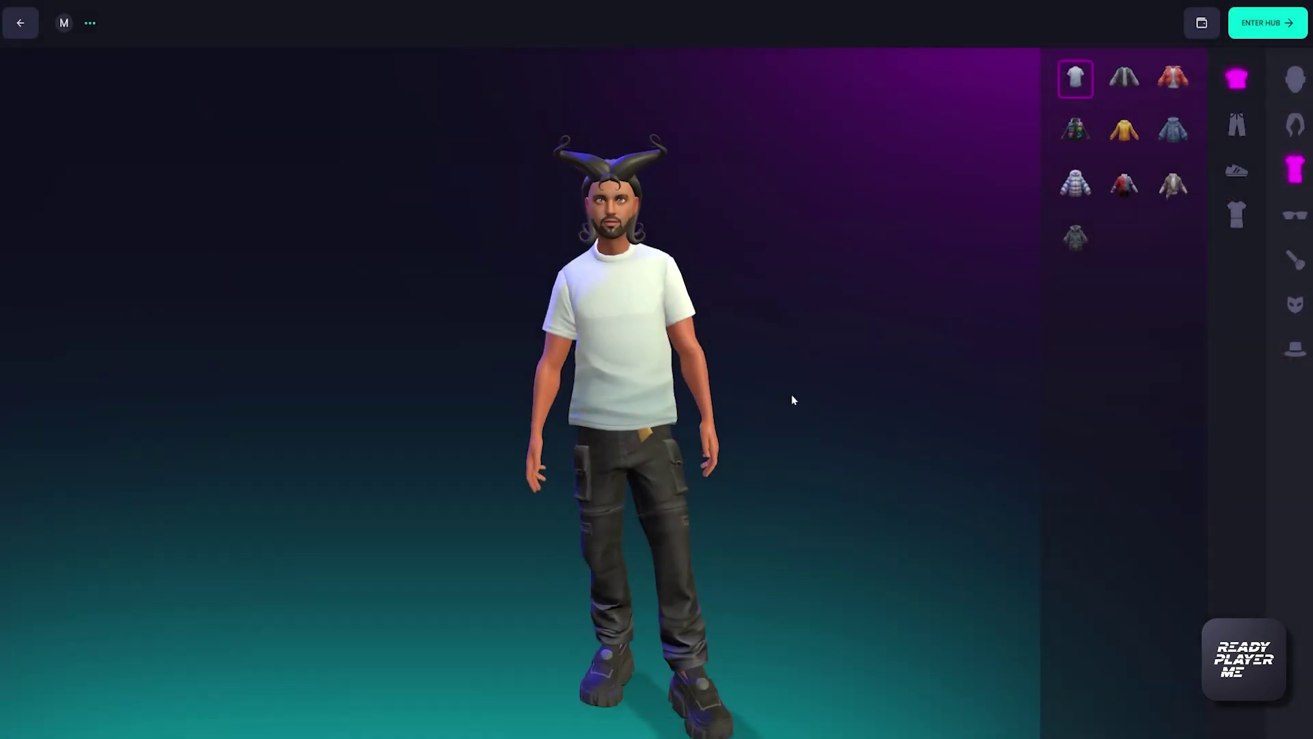
pyautogui.click(1290, 127)
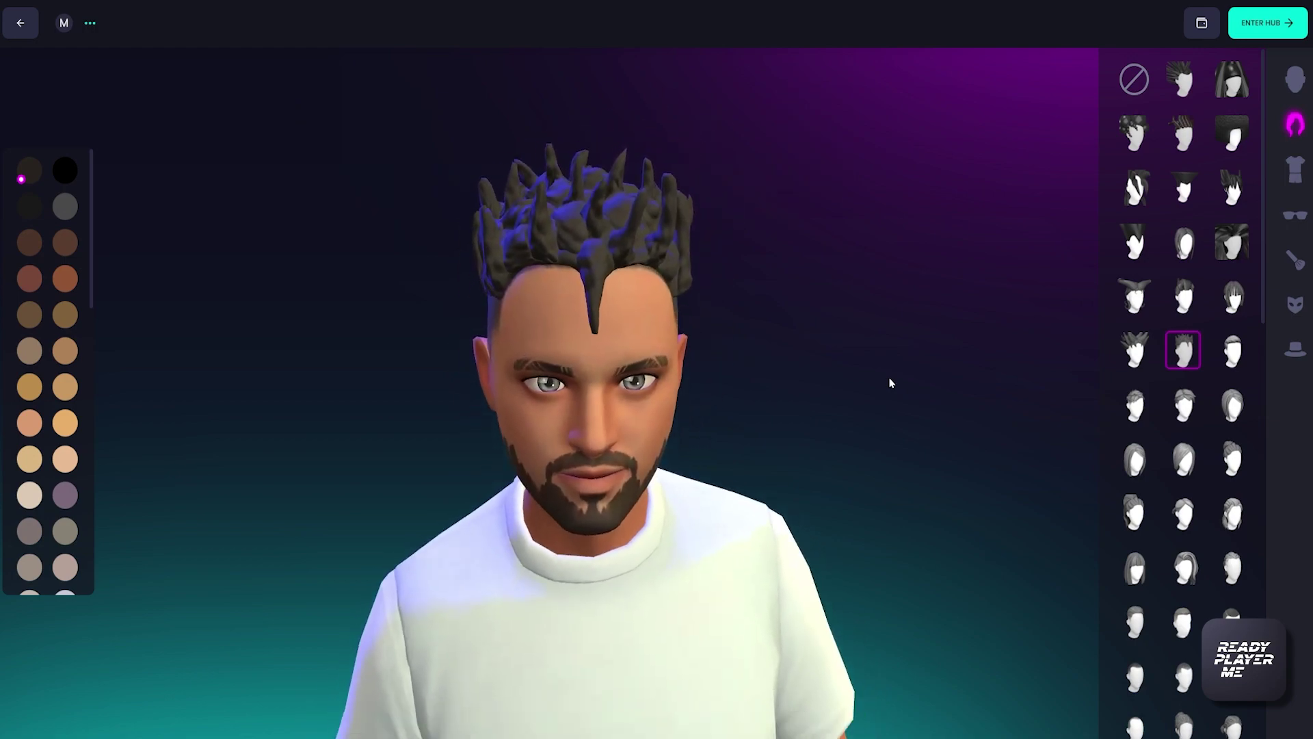
pyautogui.scroll(-2, 1203, 414)
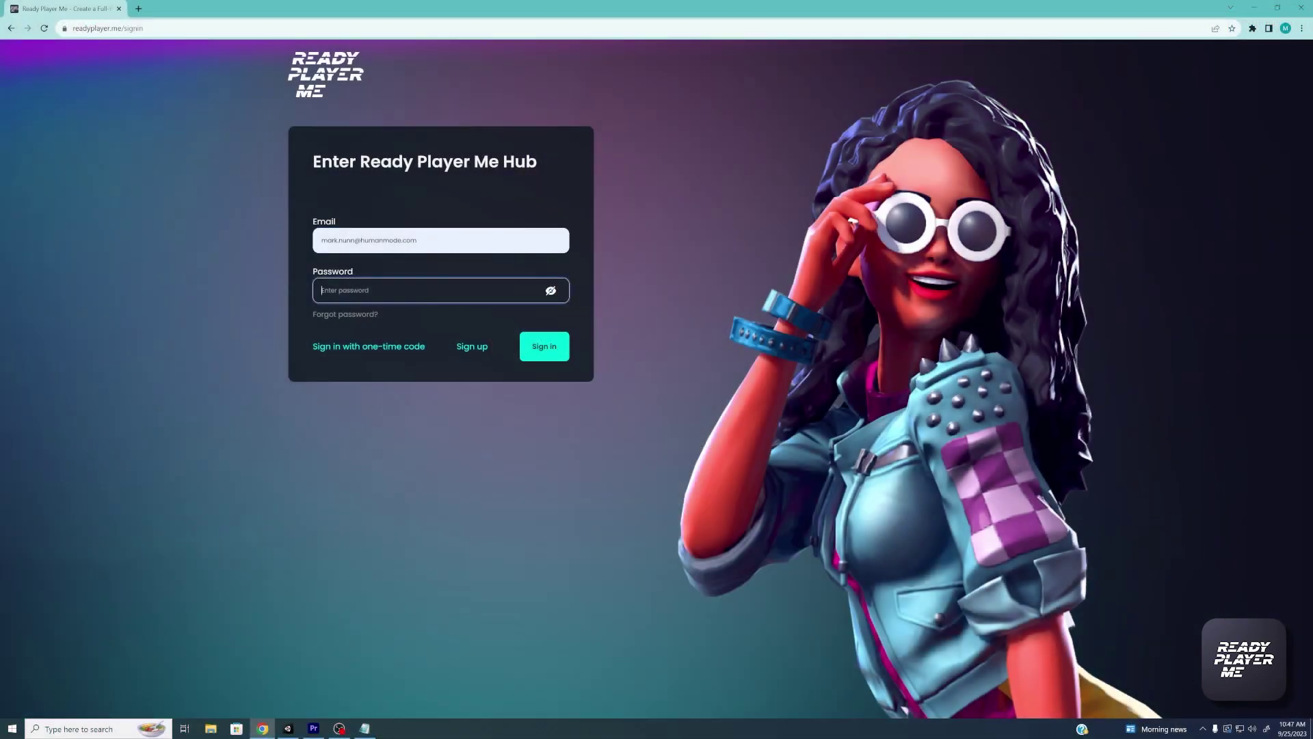
# Sign in with the account password and open the My Avatars page
pyautogui.write('•••••••••••')
pyautogui.click(537, 348)
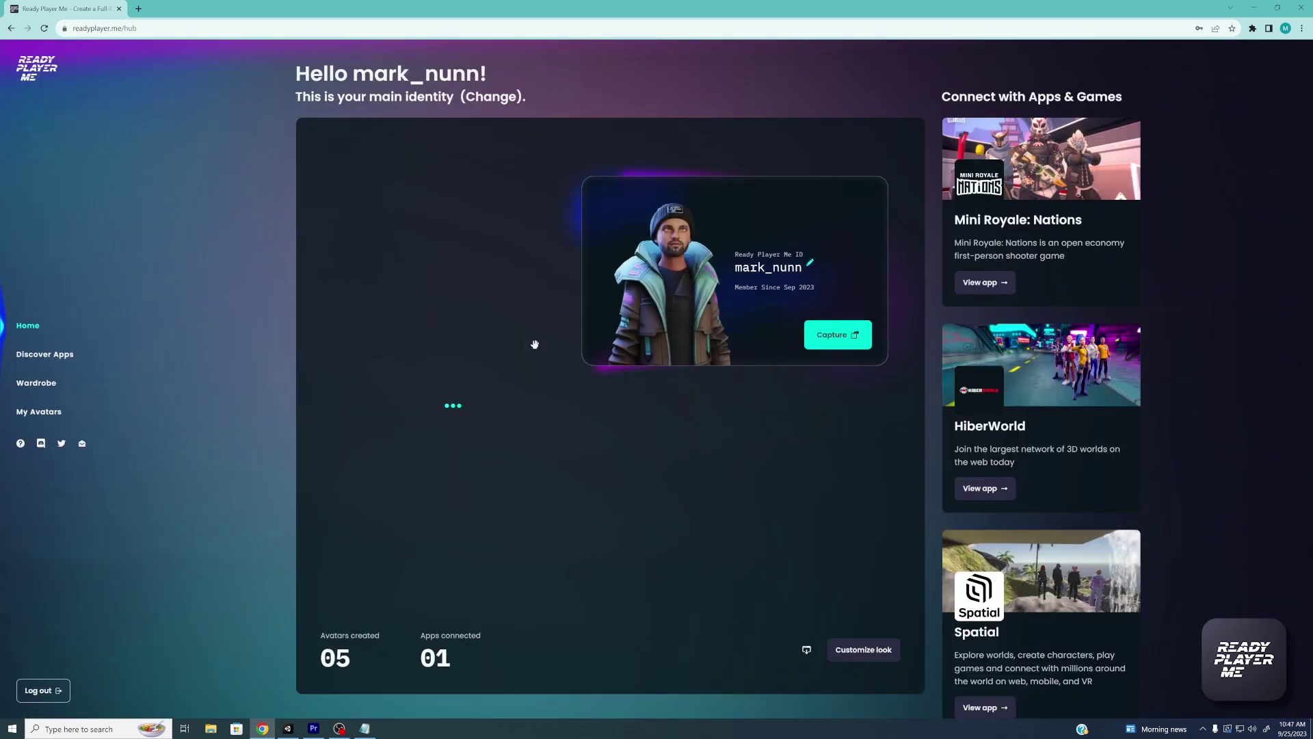
pyautogui.click(53, 413)
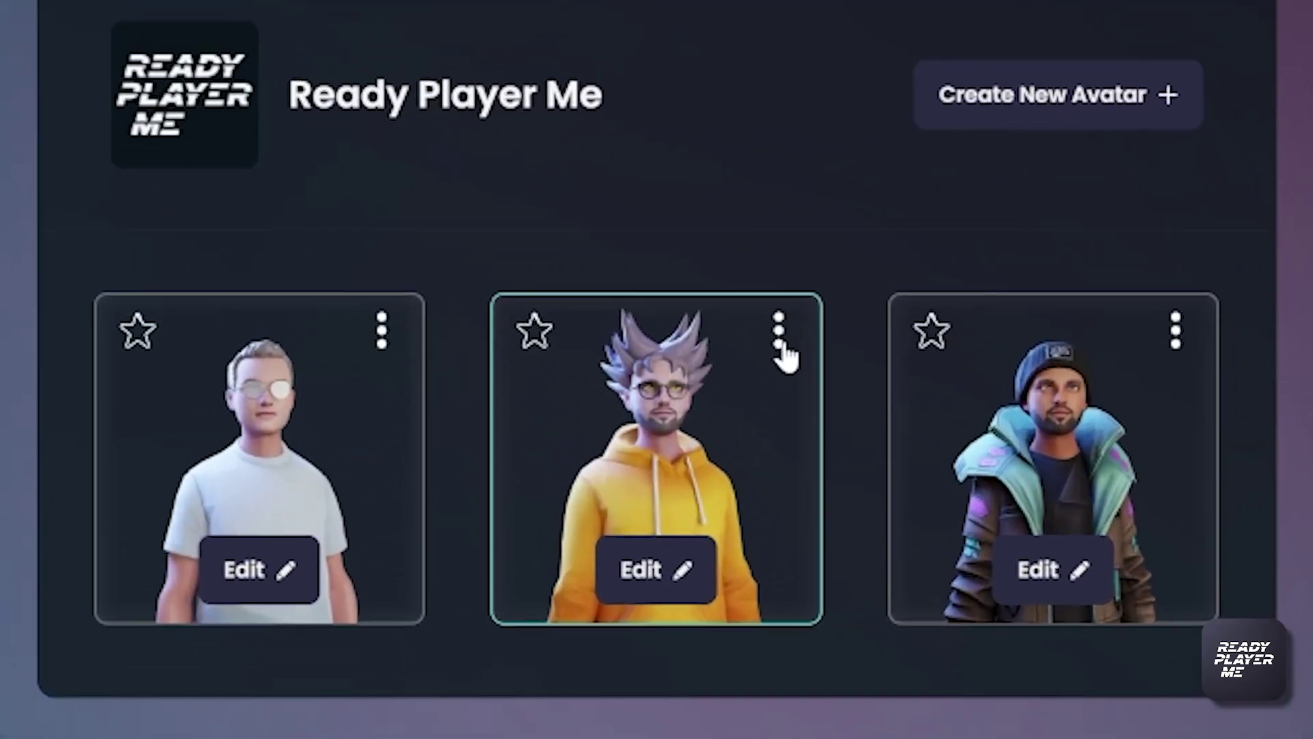
# Copy the yellow-hoodie avatar's .glb URL to the clipboard and start a new tab
pyautogui.click(780, 332)
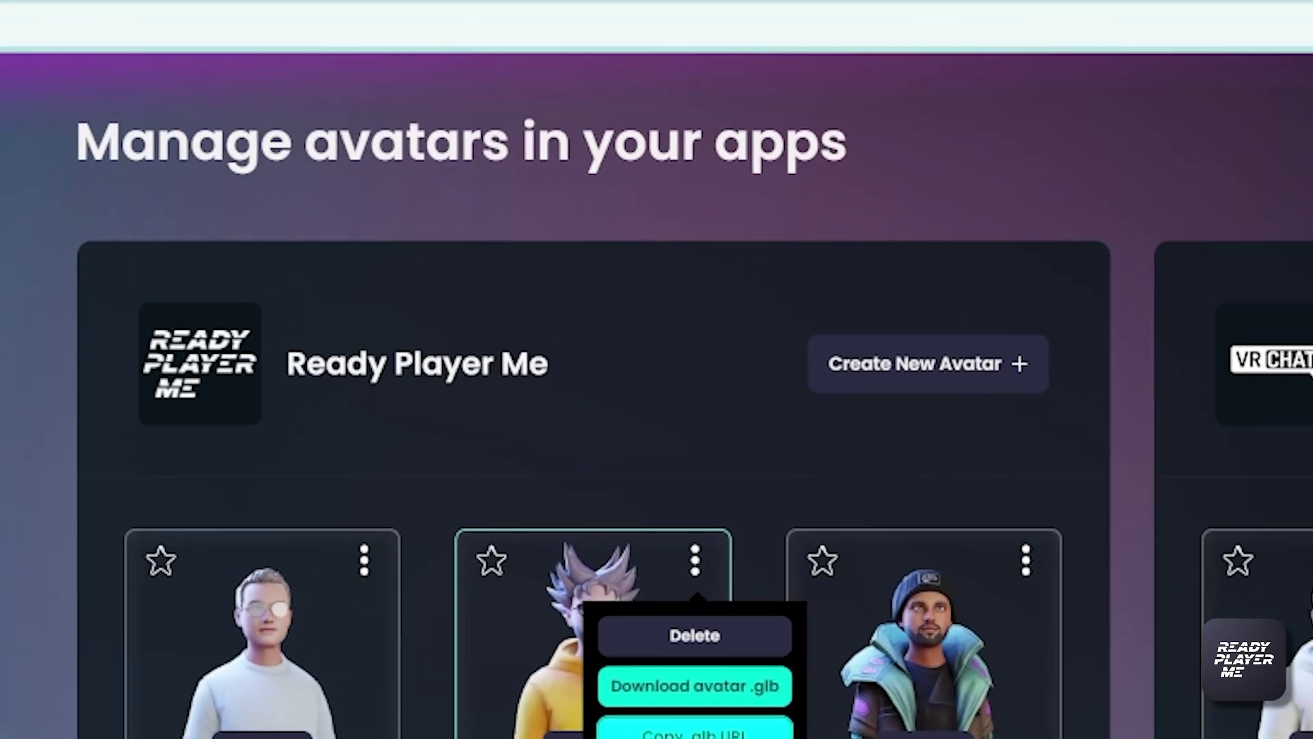
pyautogui.click(778, 560)
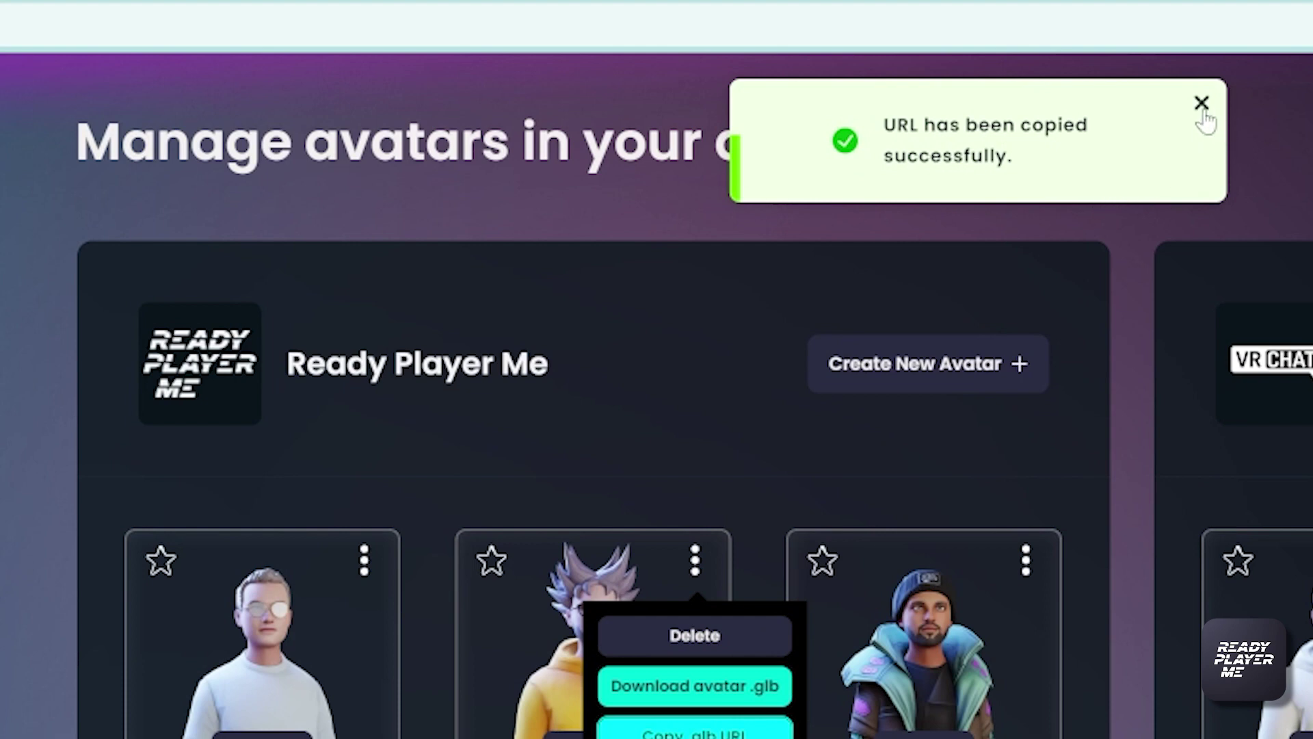
pyautogui.click(1202, 108)
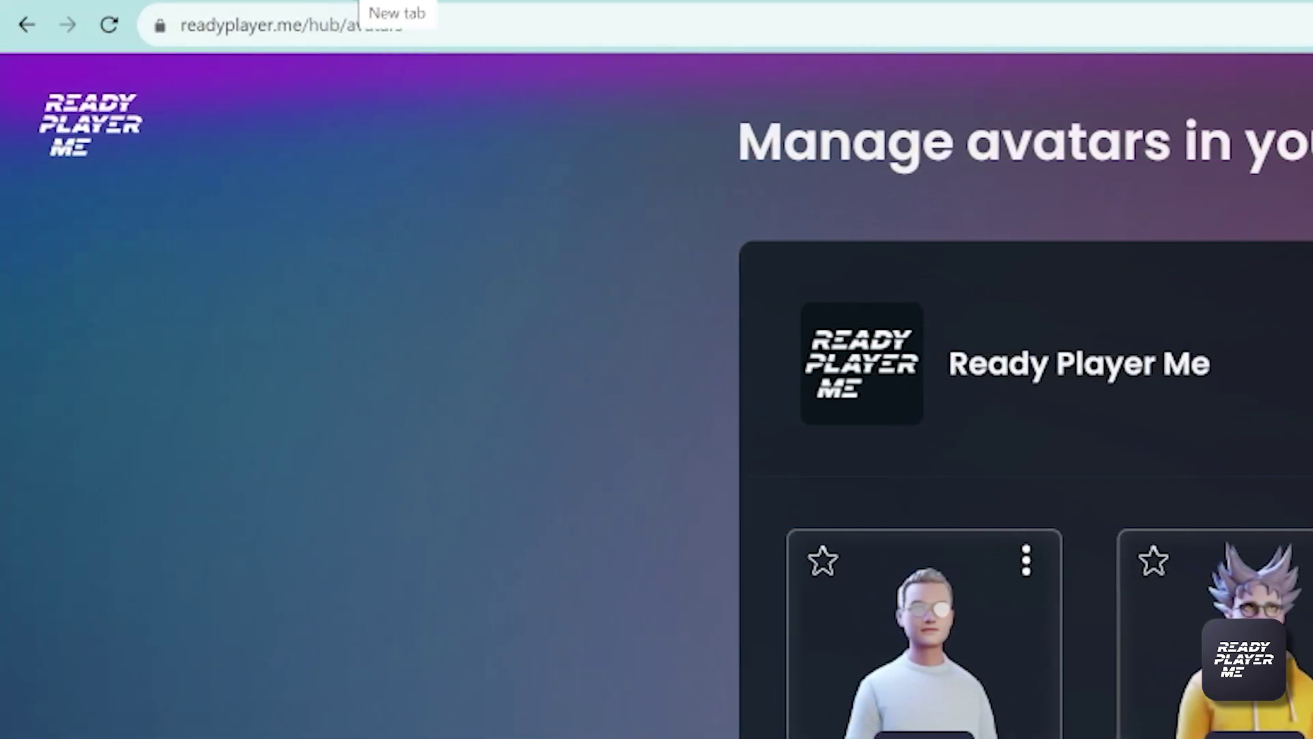
pyautogui.click(372, 1)
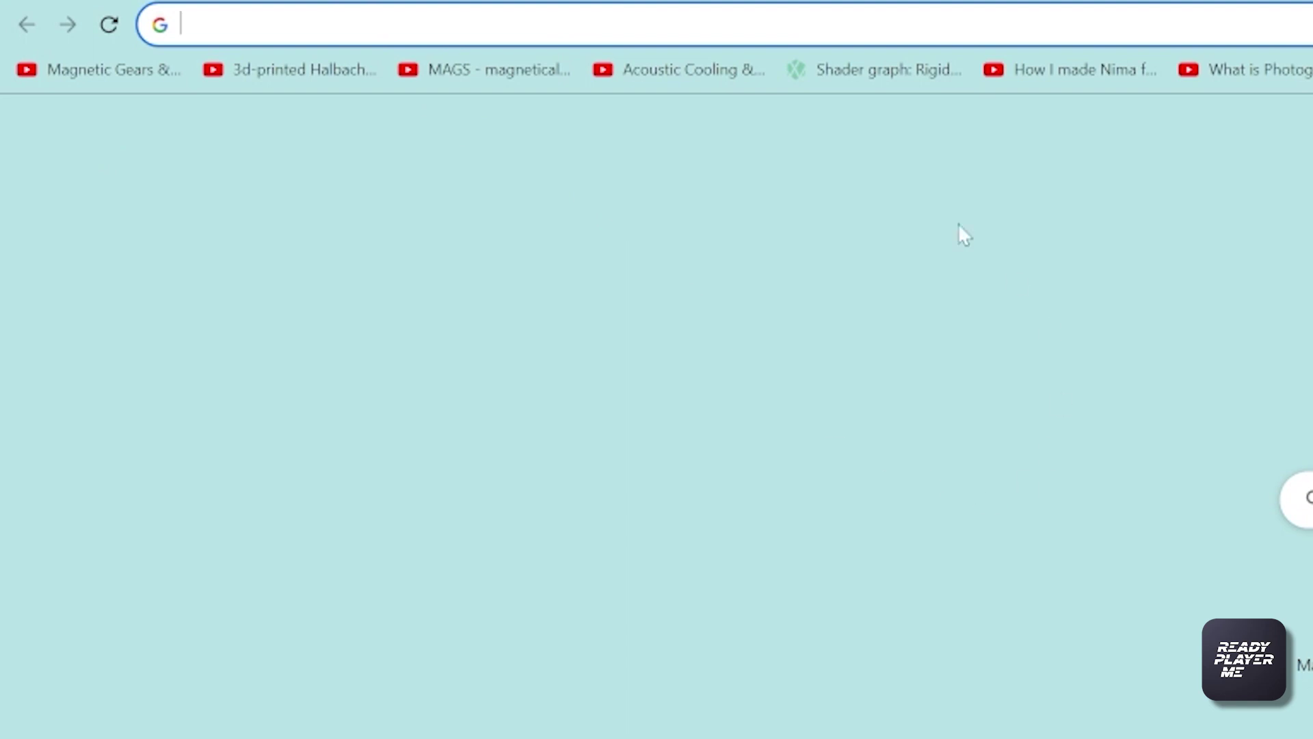
# Download the avatar .glb with morphTargets Oculus Visemes, mouthOpen, eyesClosed and pose=T appended
pyautogui.click(944, 24)
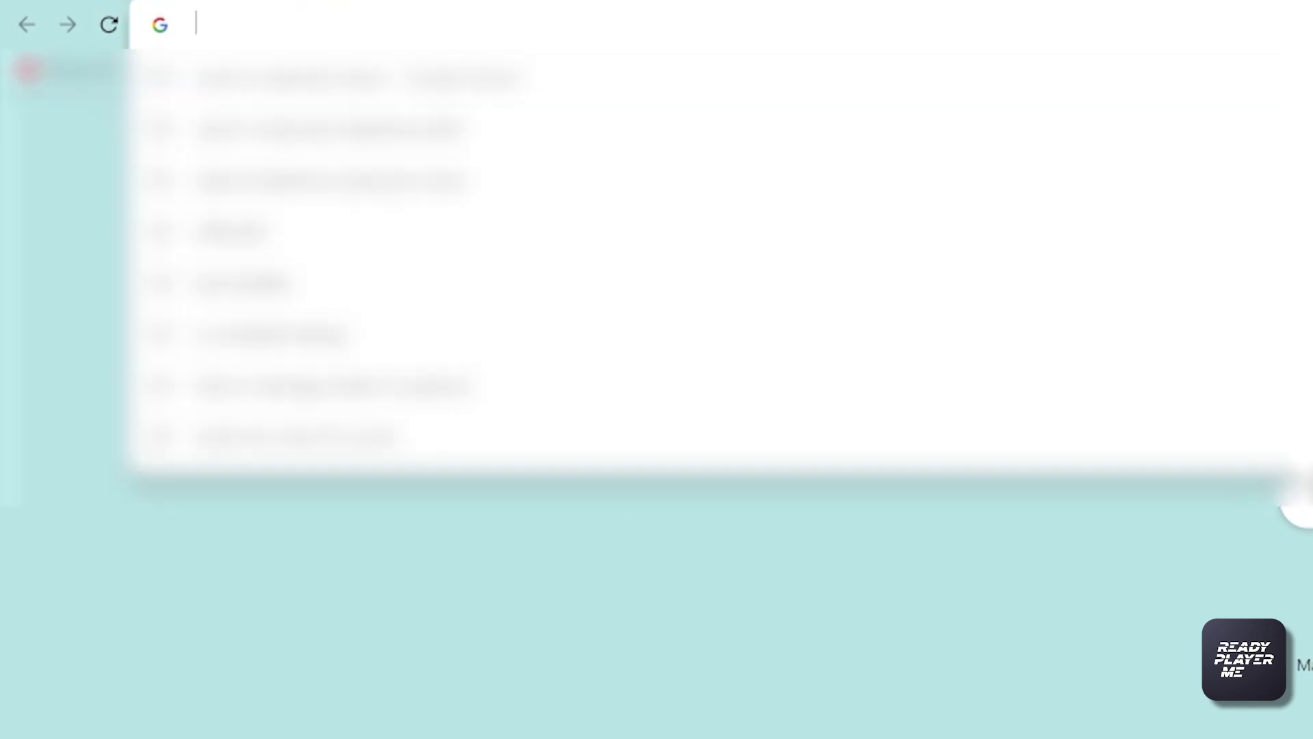
pyautogui.write('https://models.readyplayer.me/6503307c682fb1a3710f54df.glb')
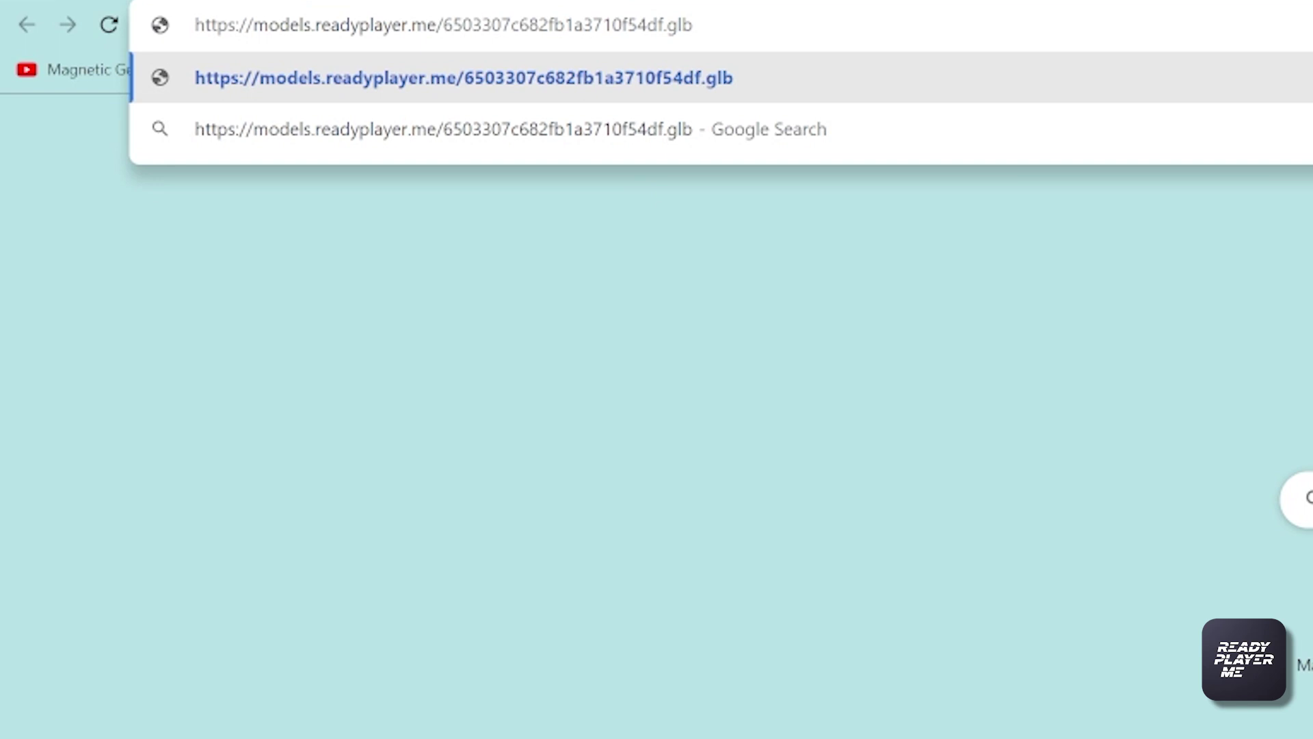
pyautogui.write('?mor')
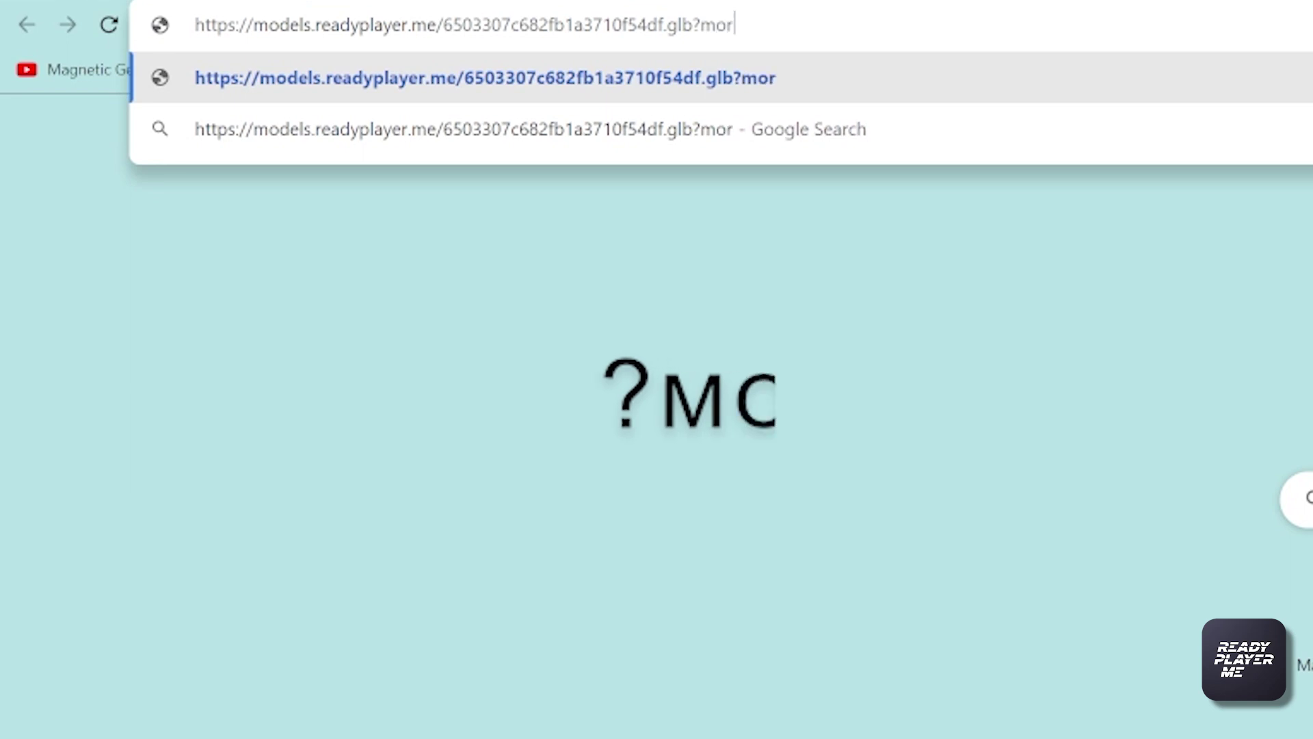
pyautogui.write('phTa')
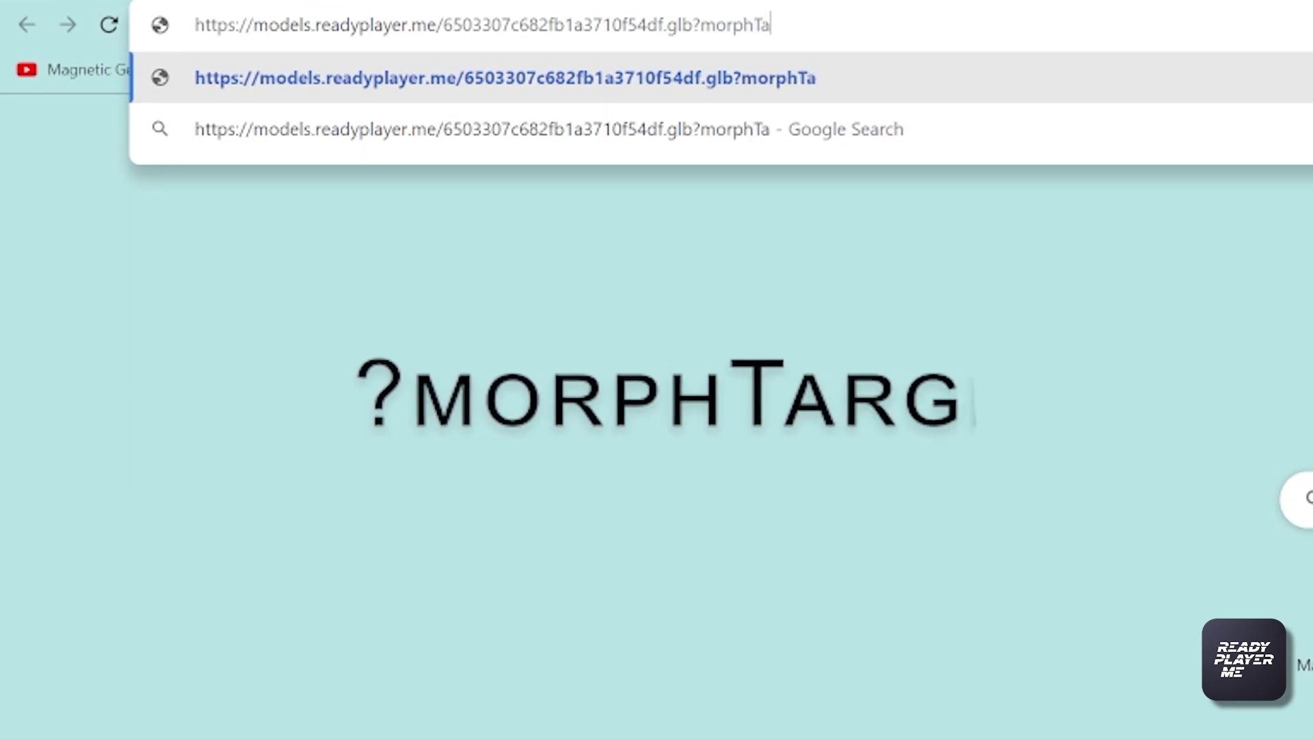
pyautogui.write('rgets')
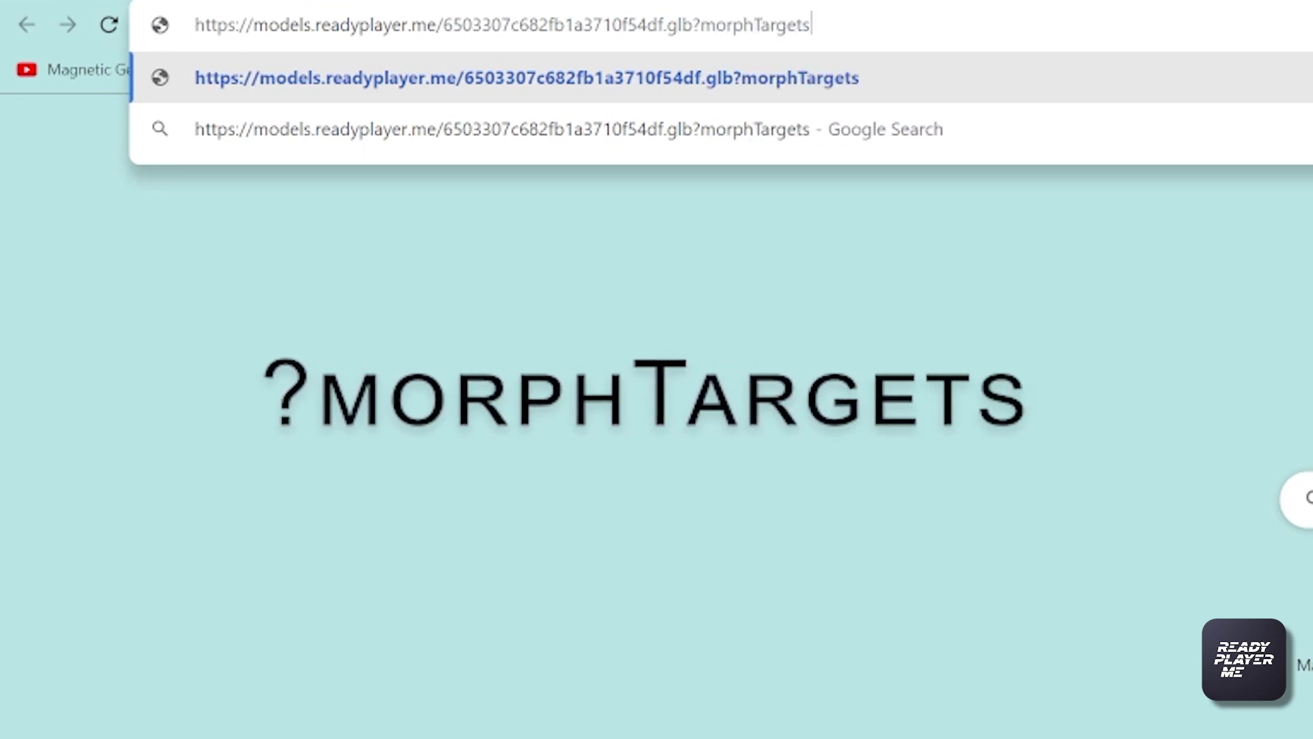
pyautogui.write('=O')
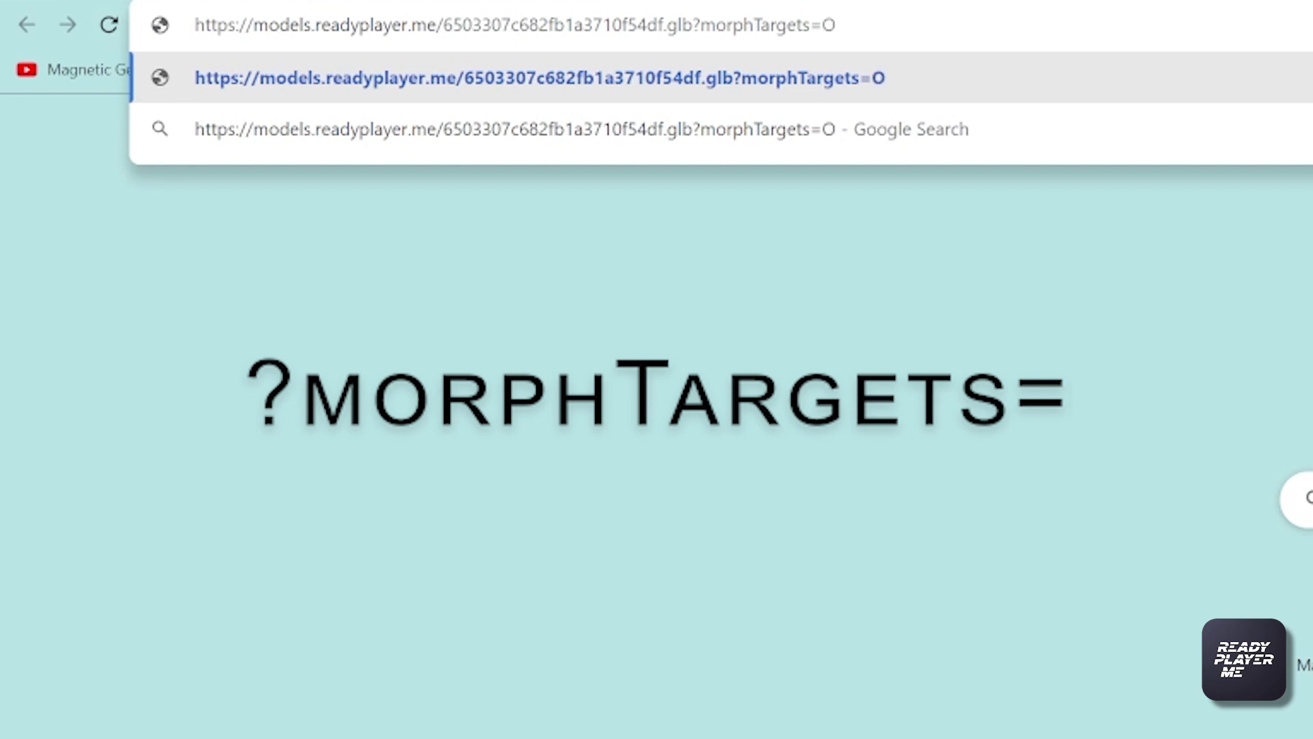
pyautogui.write('culus')
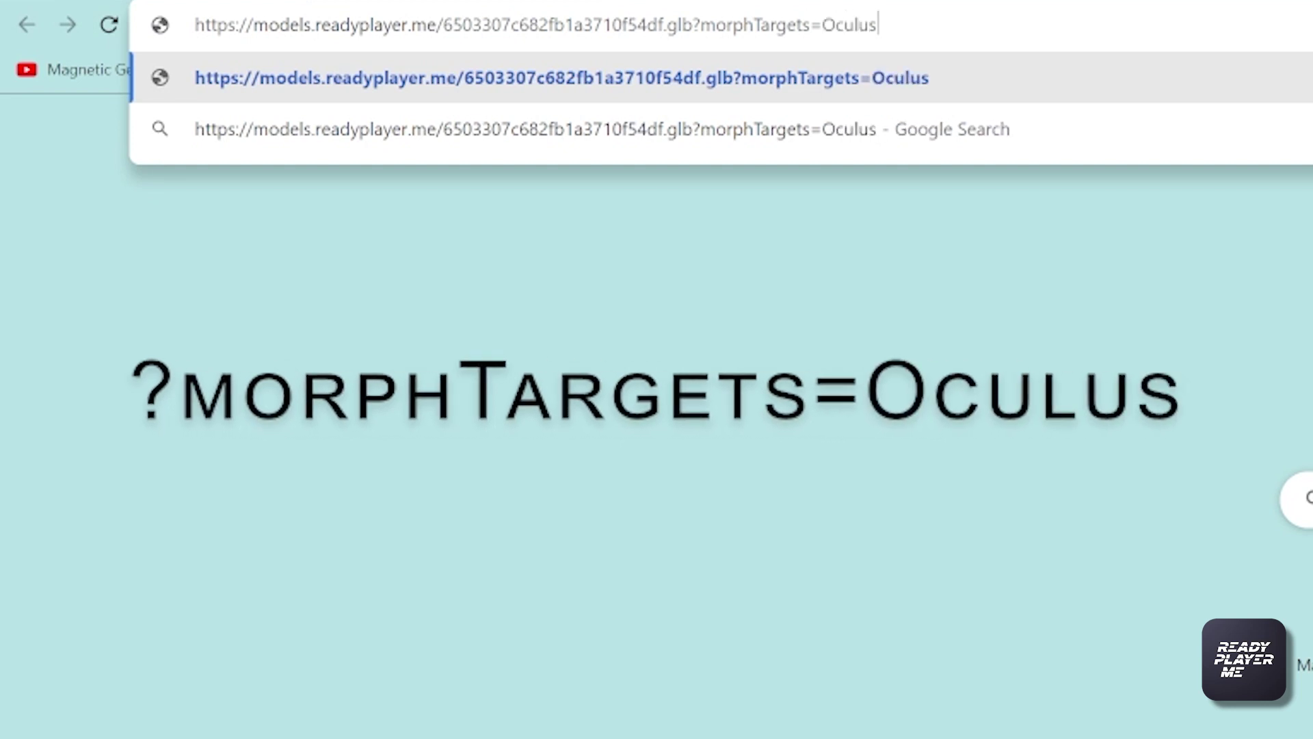
pyautogui.write('%')
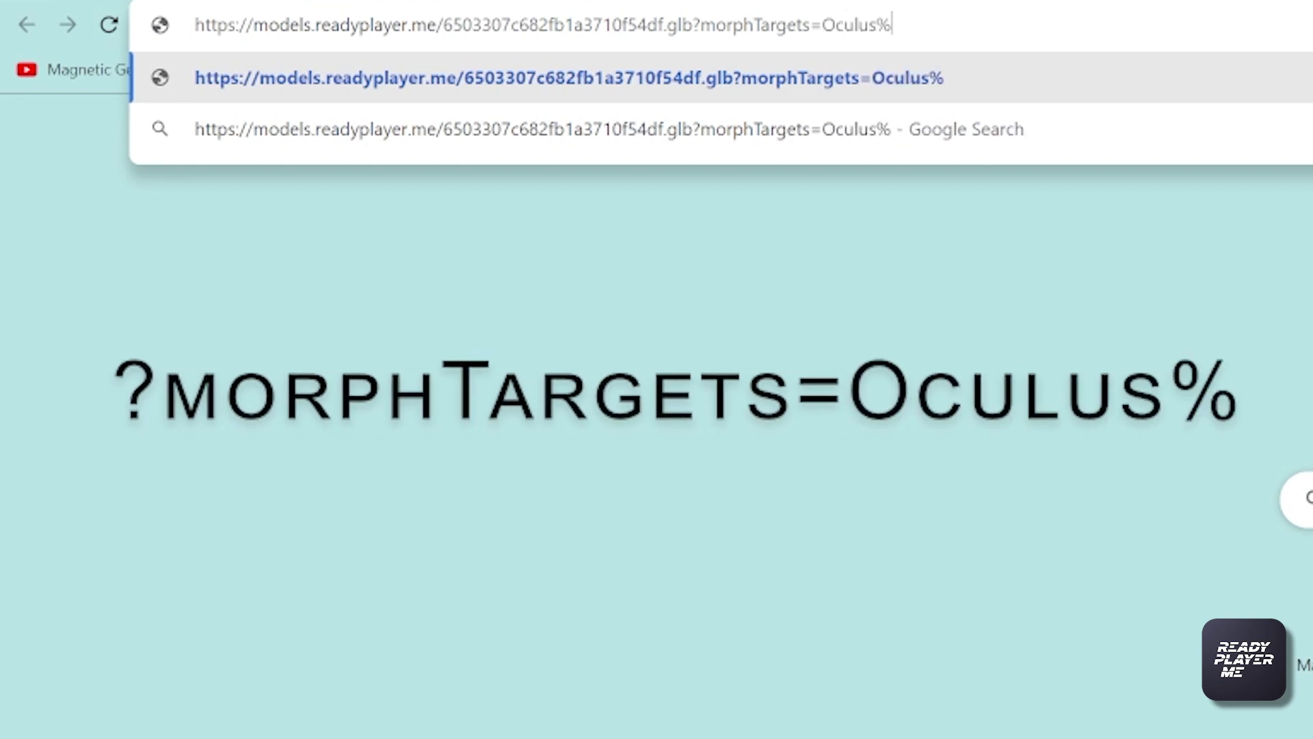
pyautogui.write('20V')
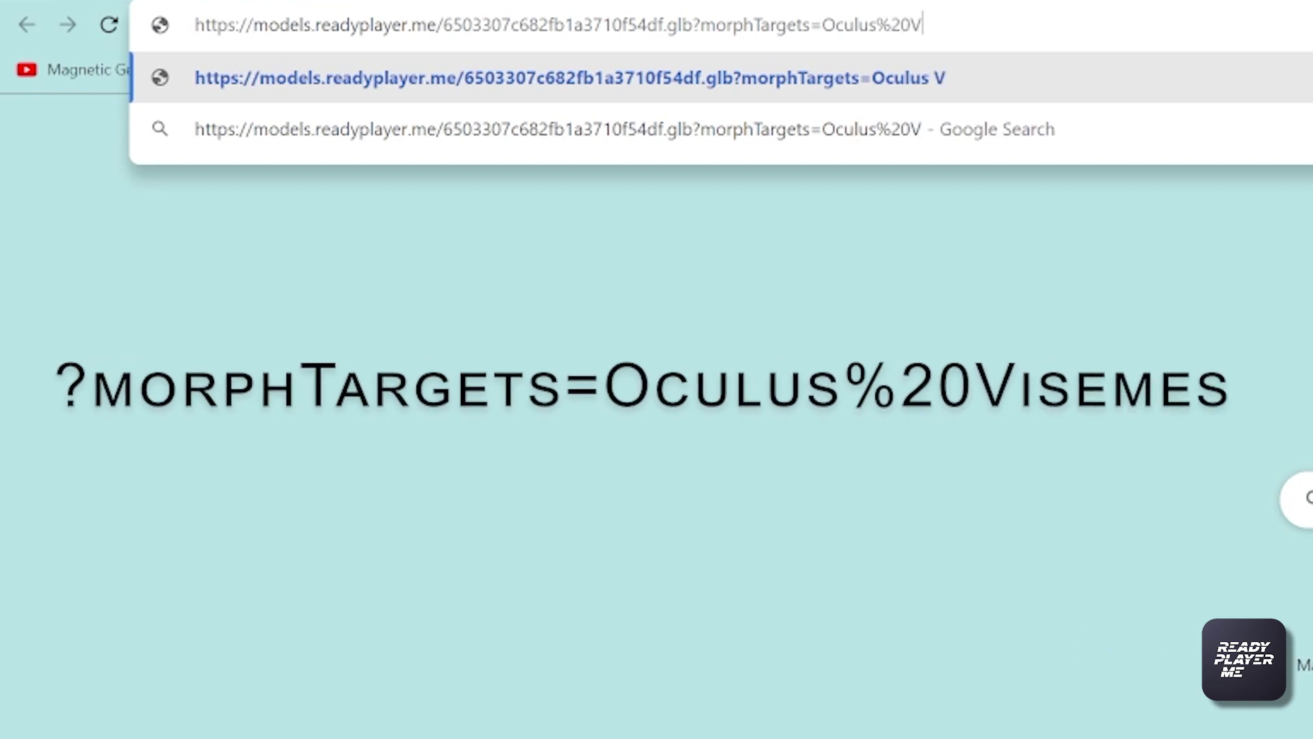
pyautogui.write('isemes')
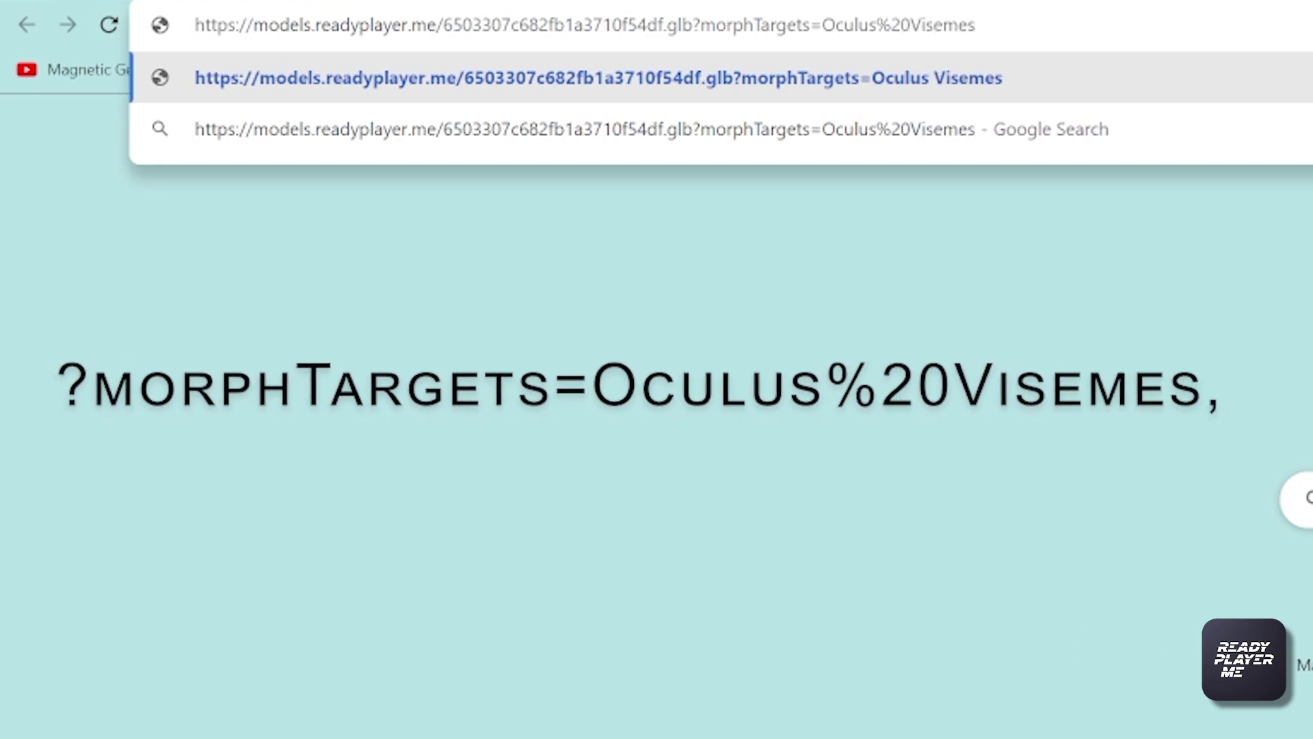
pyautogui.write('.mouth')
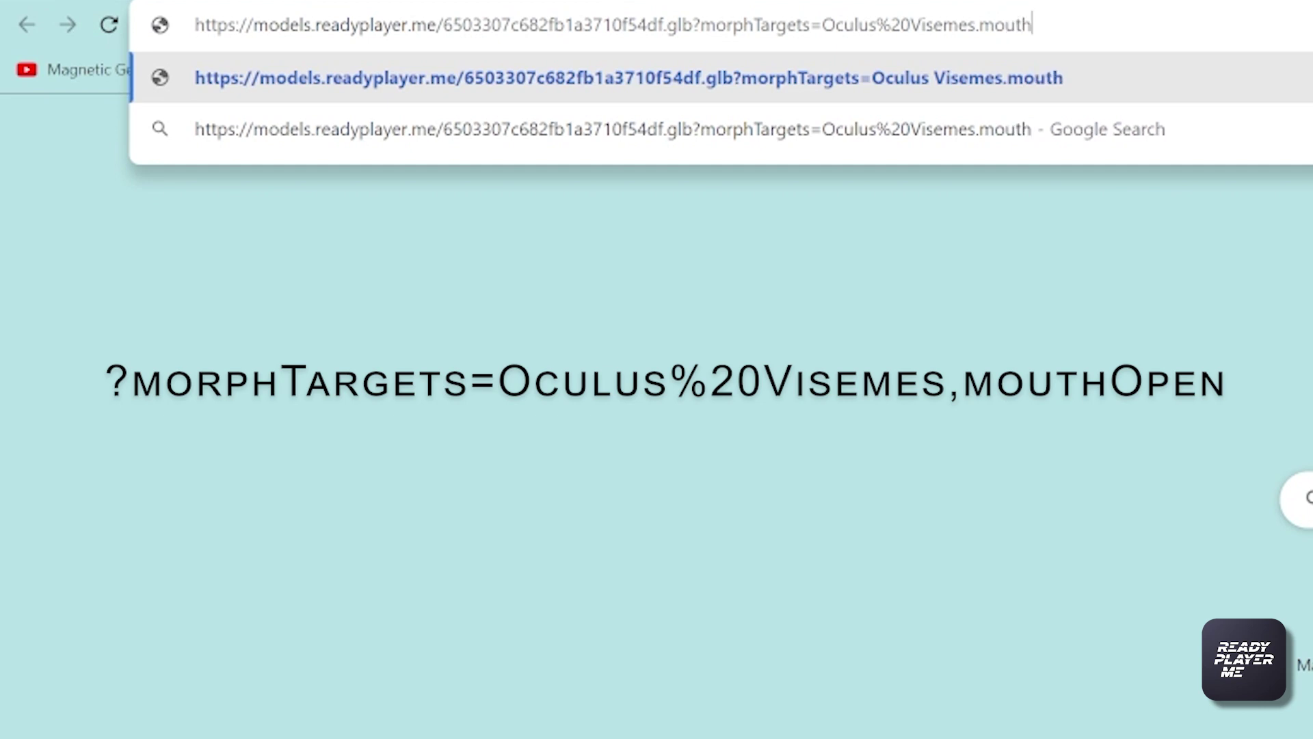
pyautogui.write('Open,')
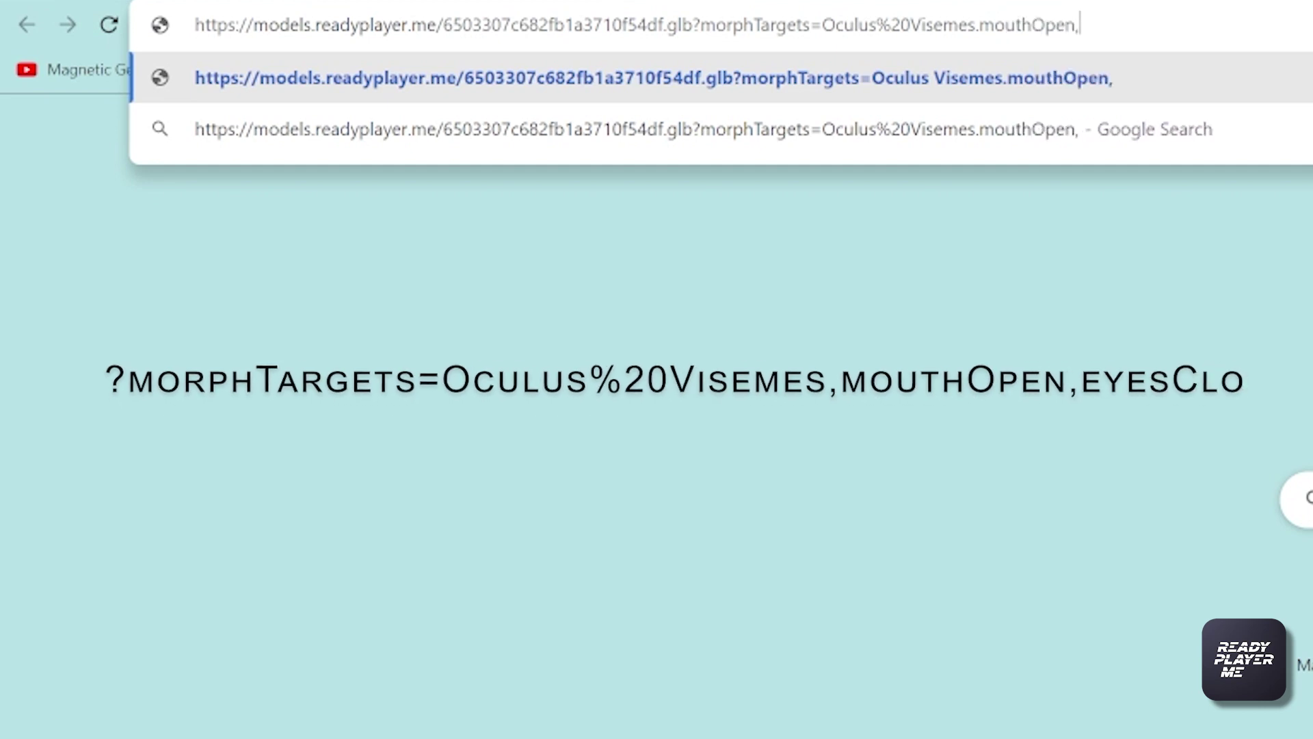
pyautogui.write('eyesClosed')
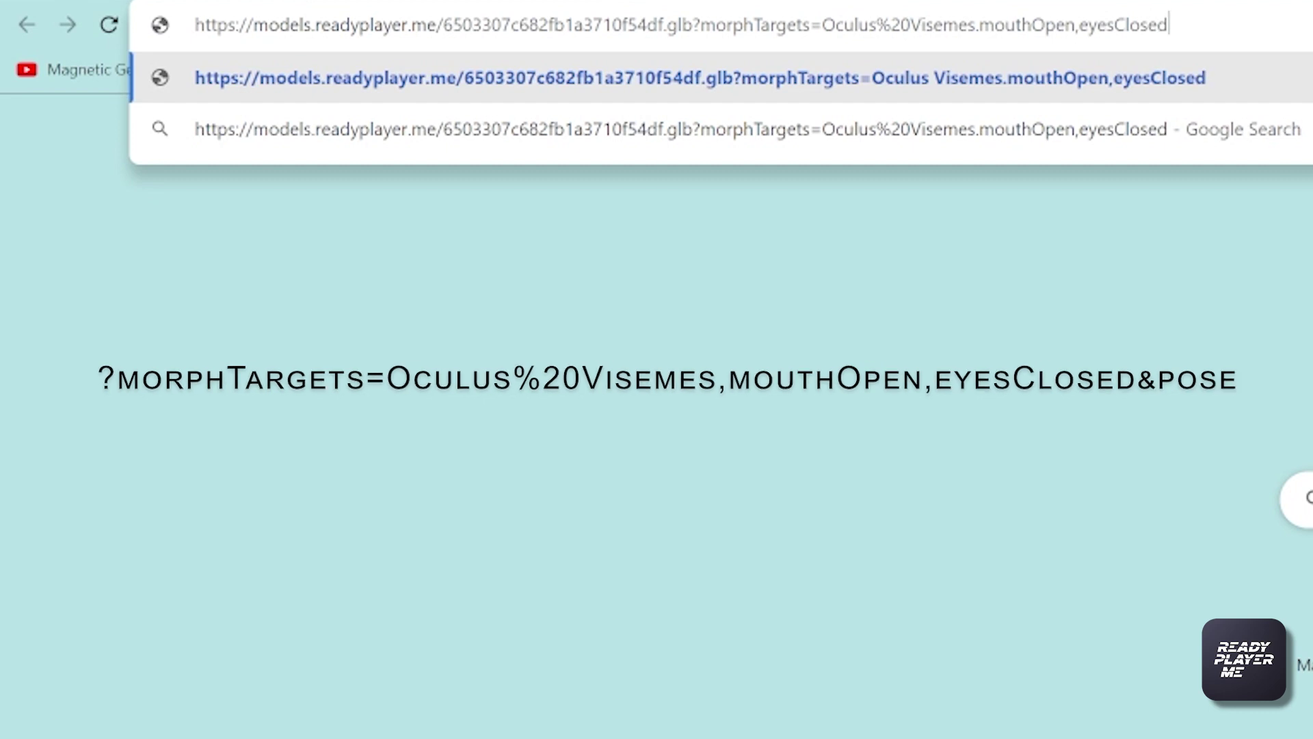
pyautogui.write('&pos')
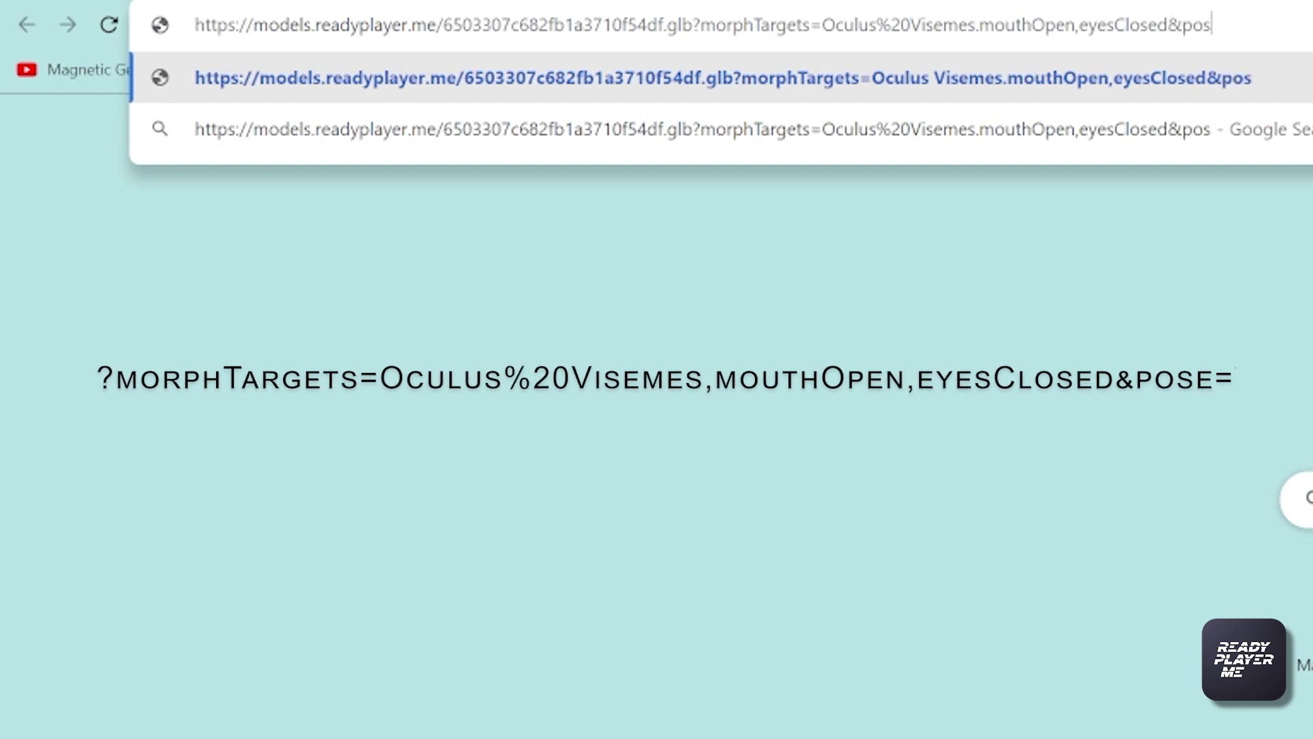
pyautogui.write('e=T')
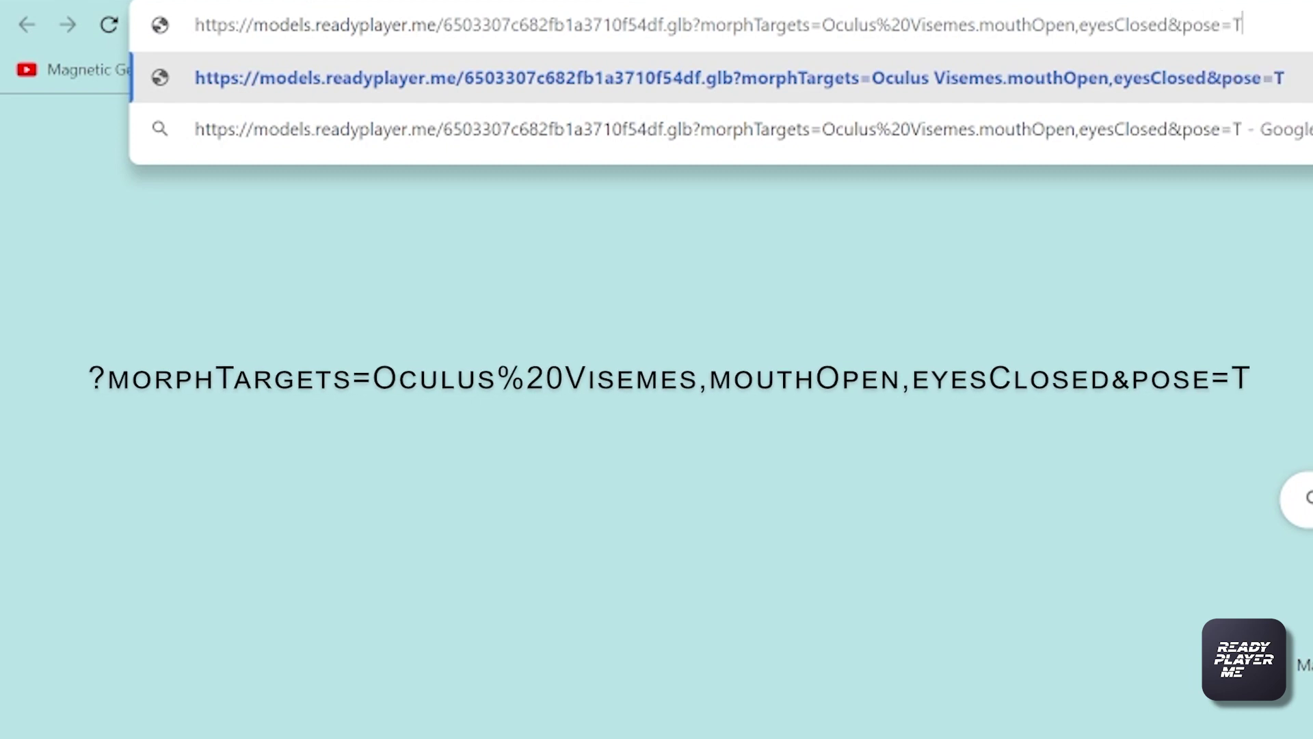
pyautogui.press('Return')
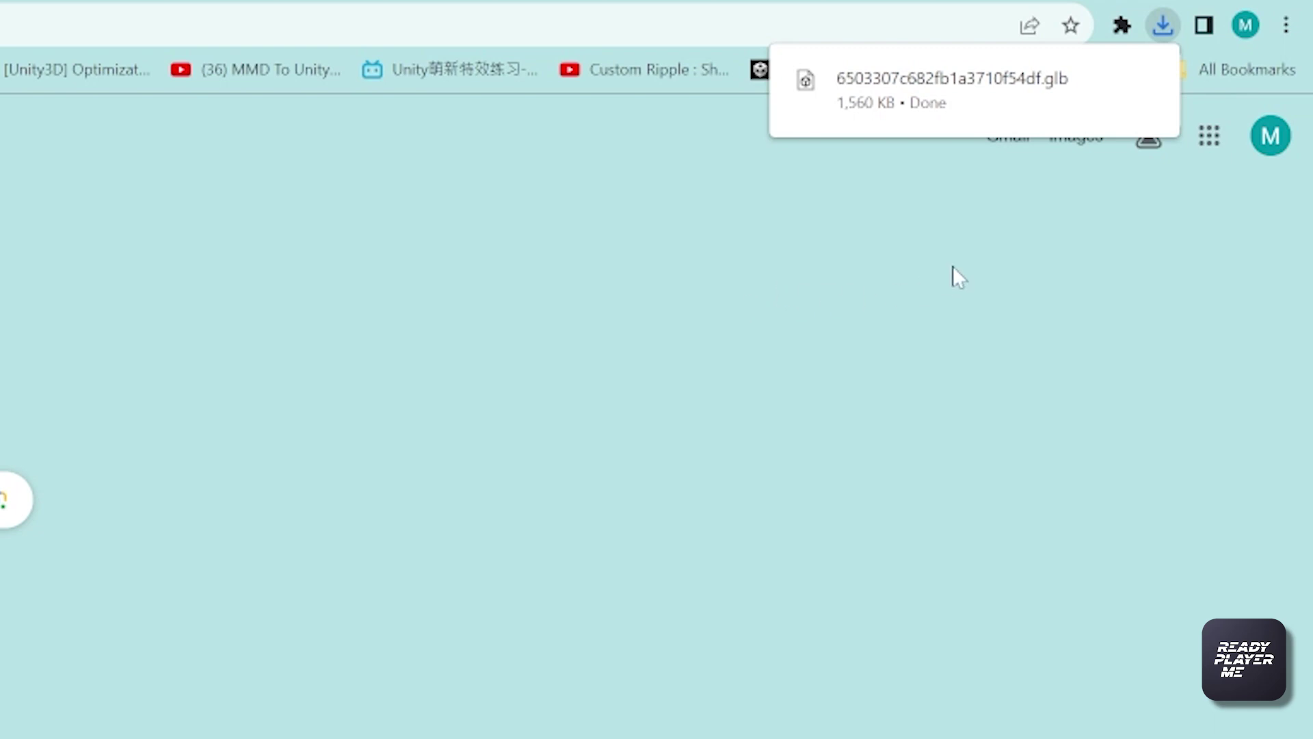
# Show the downloaded .glb in Downloads and rename it to Blaze.glb
pyautogui.click(1162, 31)
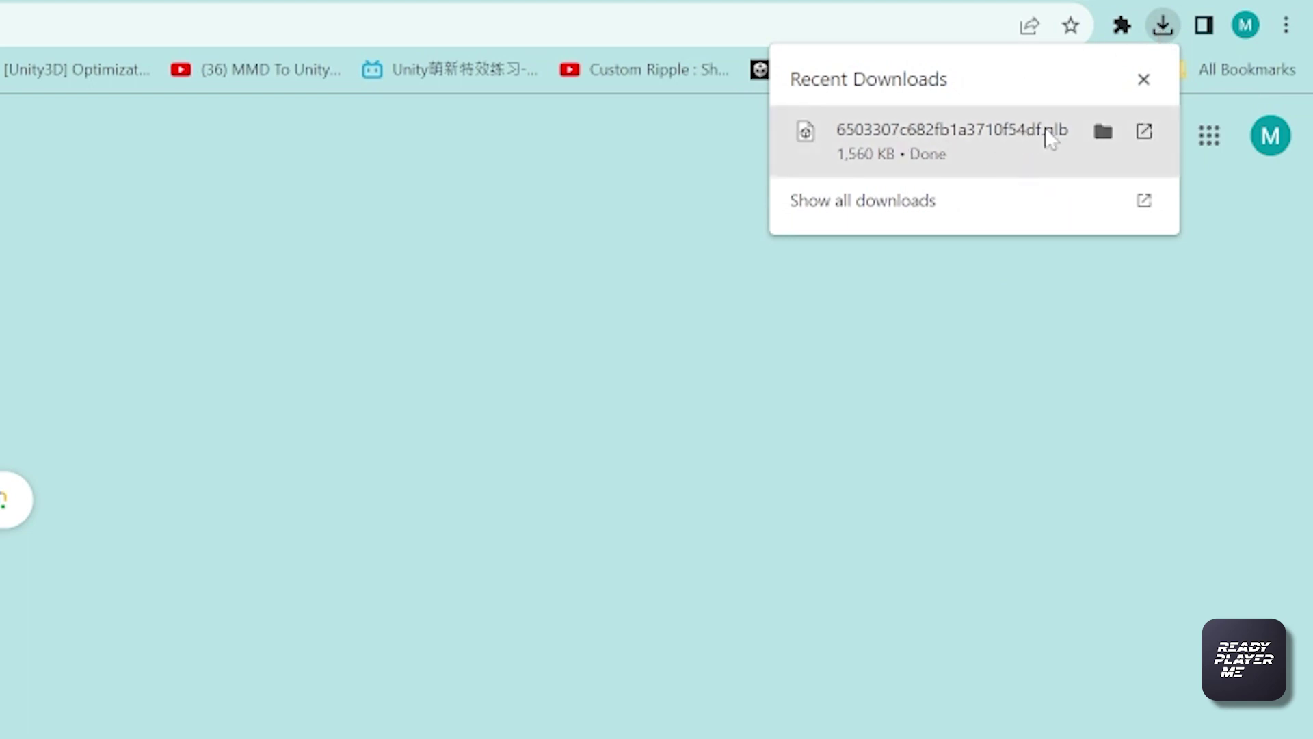
pyautogui.click(1114, 136)
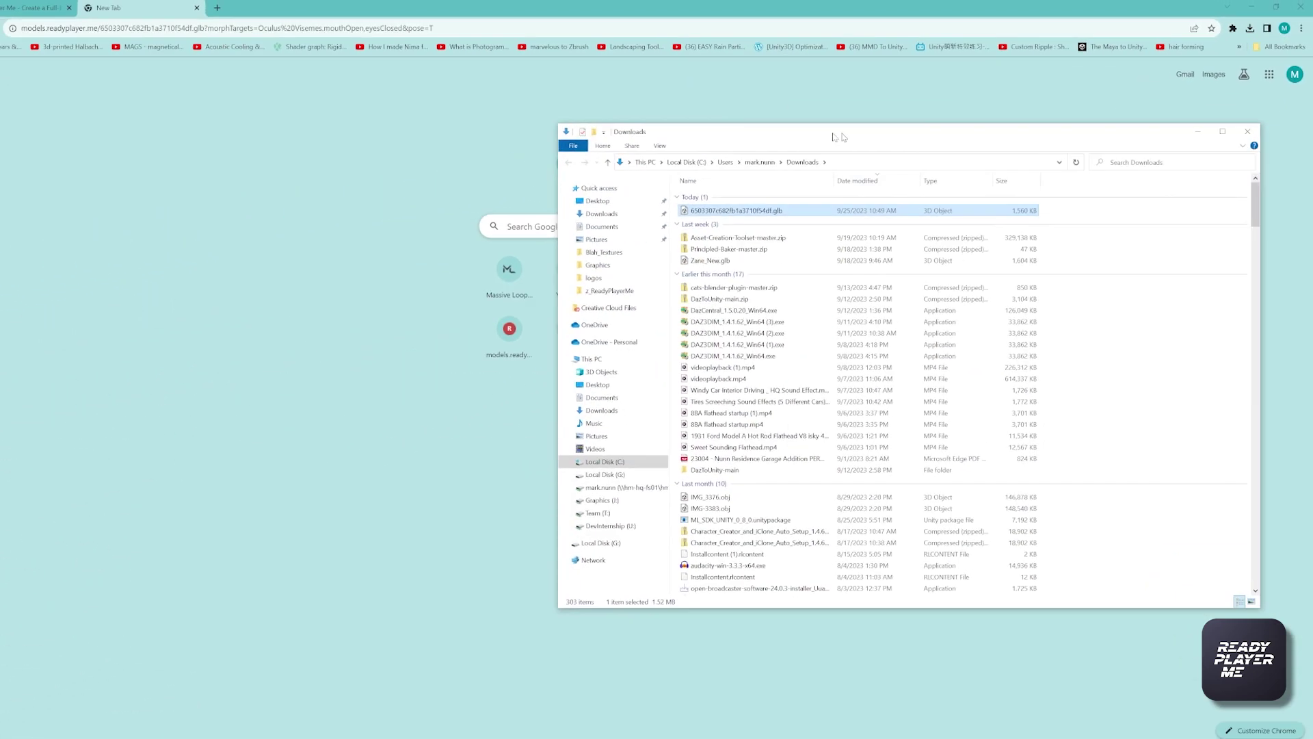
pyautogui.rightClick(688, 201)
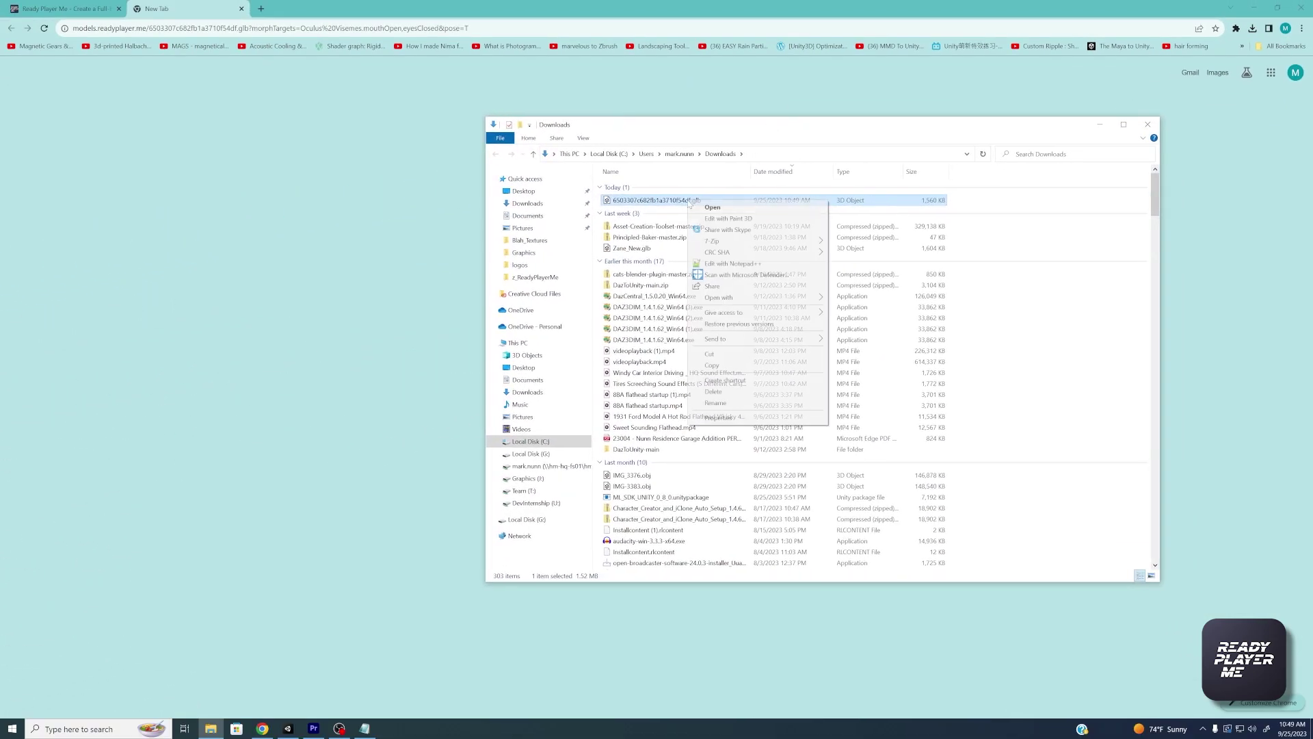
pyautogui.click(718, 403)
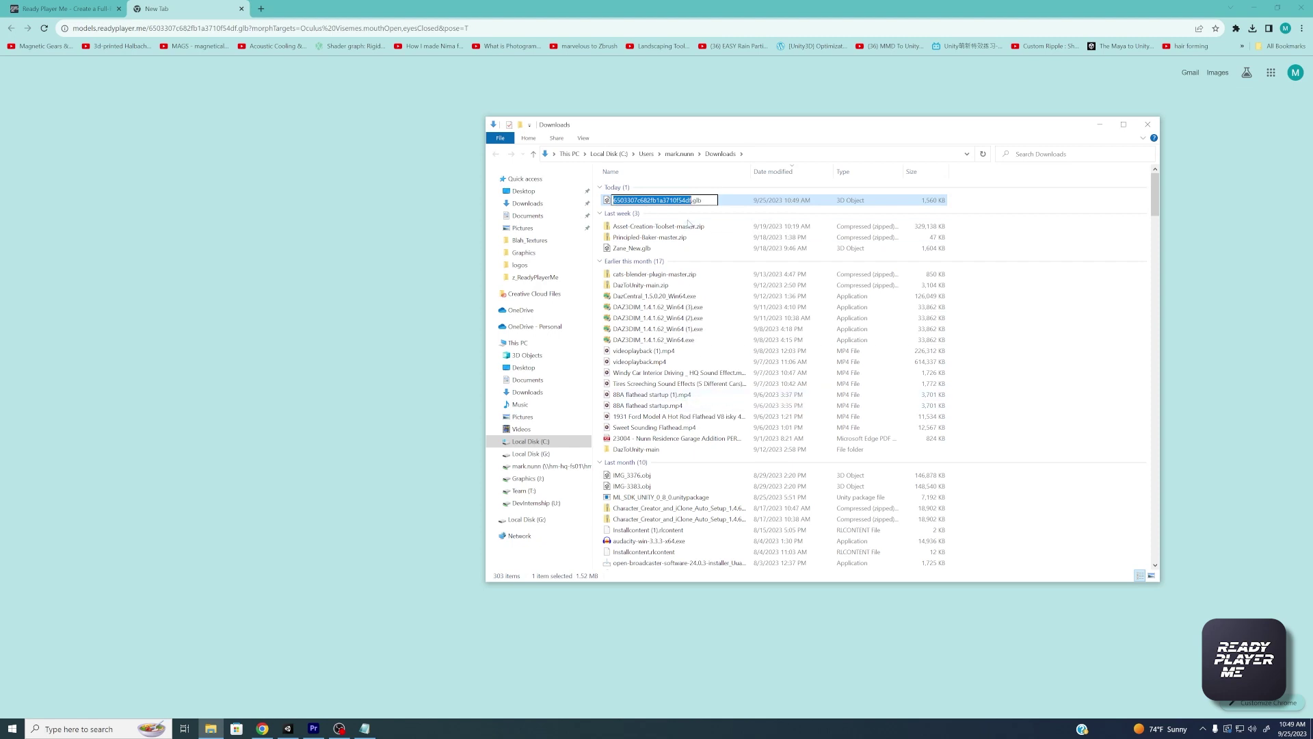
pyautogui.write('Blah')
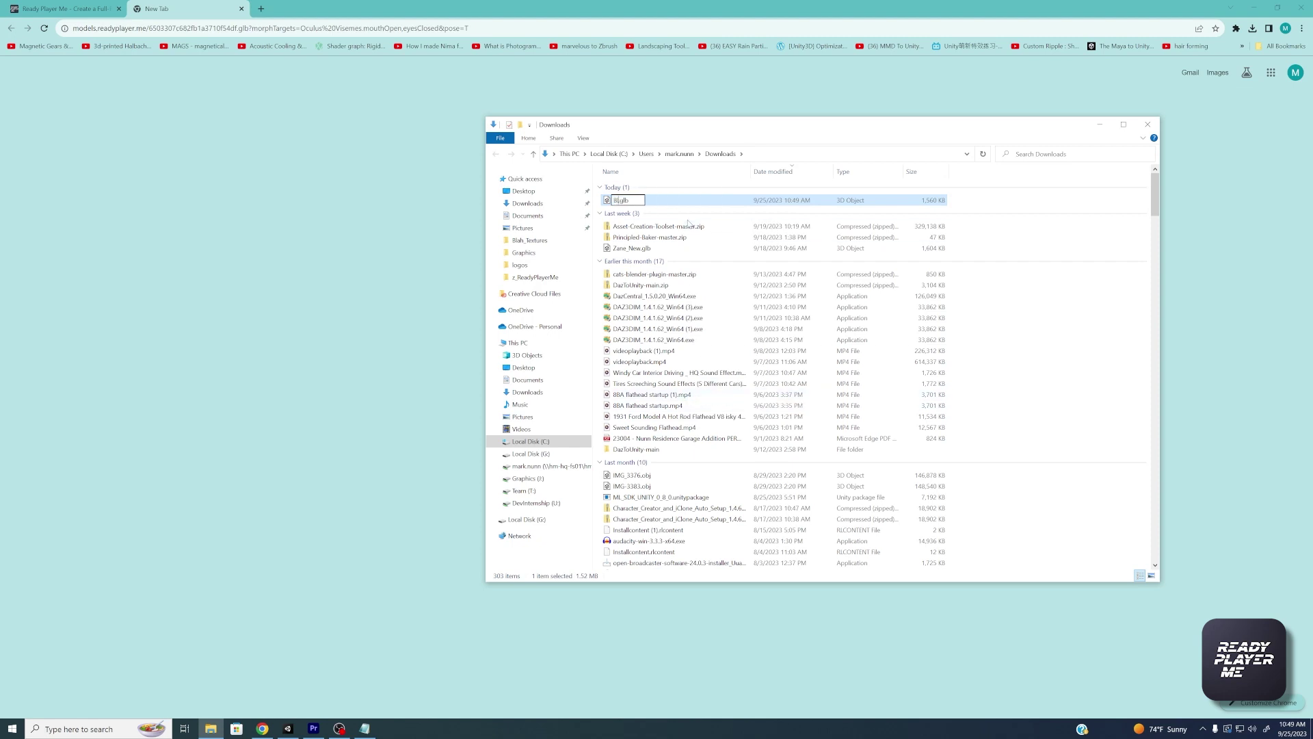
pyautogui.write('e')
pyautogui.press('Return')
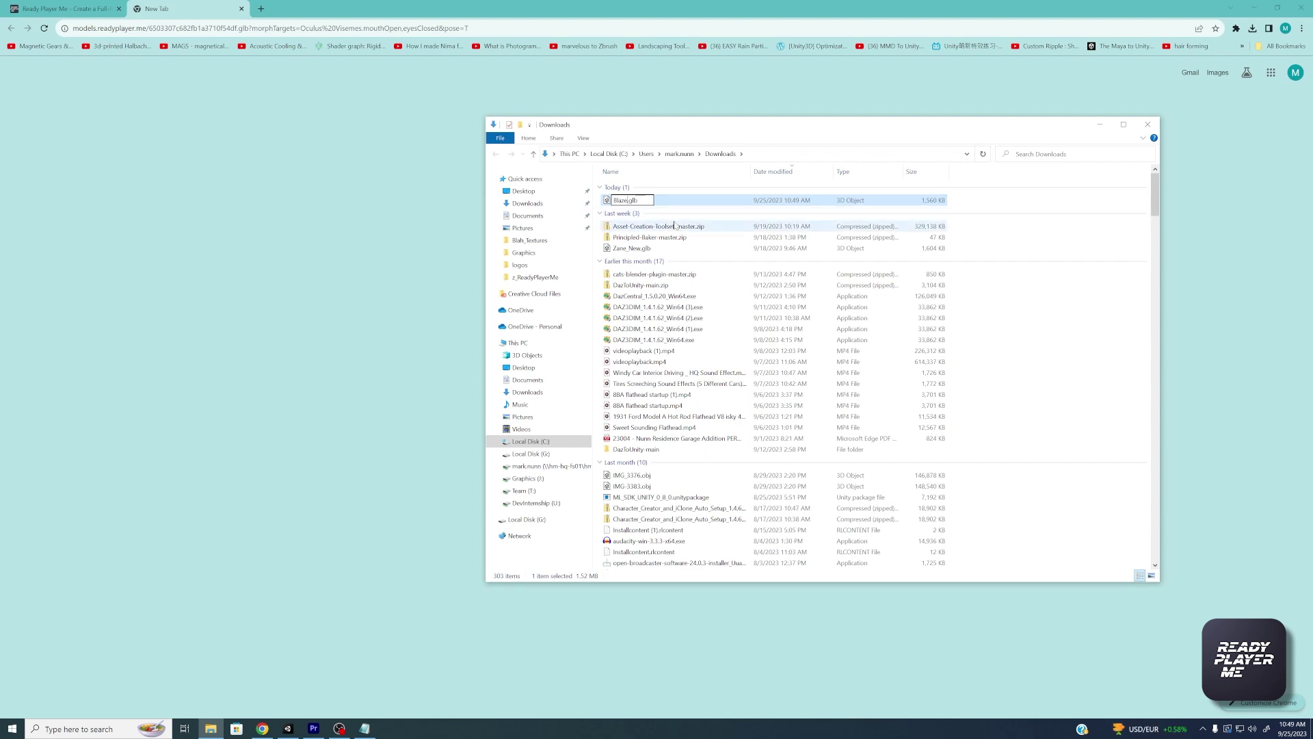
pyautogui.moveTo(766, 128); pyautogui.dragTo(315, 83)
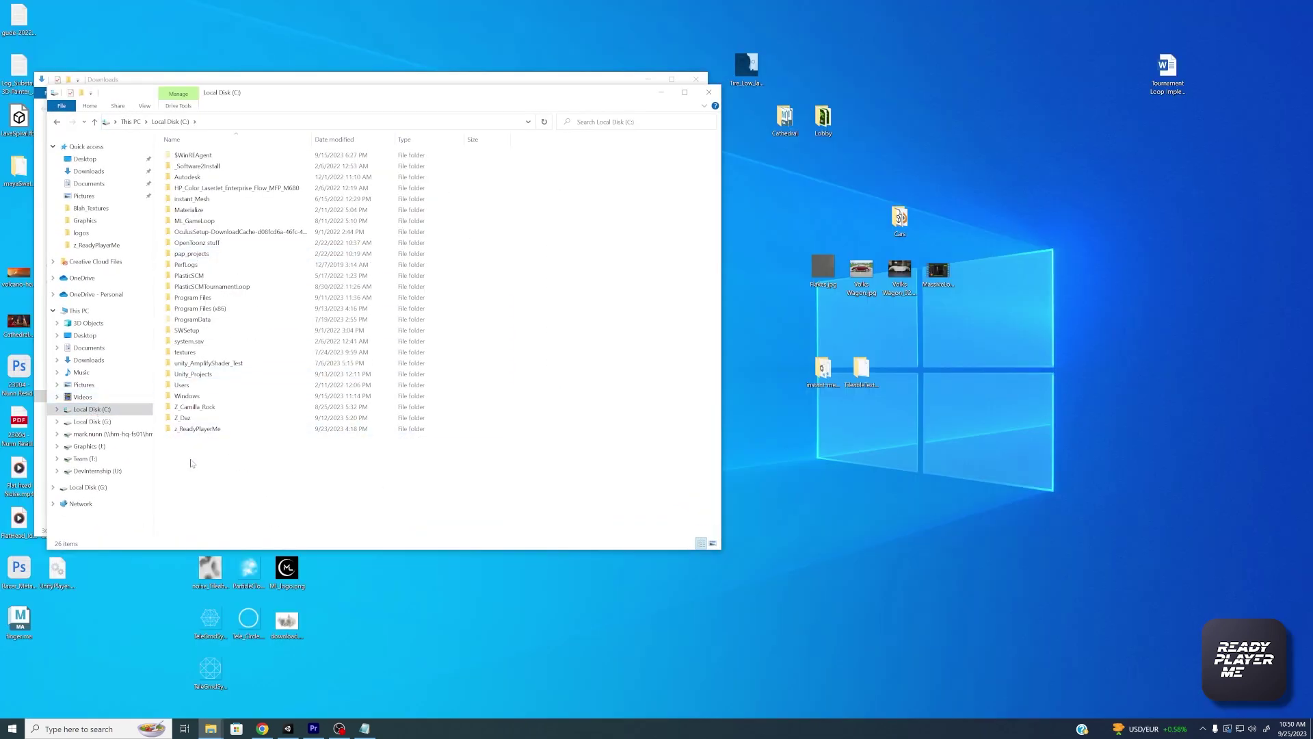
# Create a Blaze folder on C: and move Blaze.glb into it
pyautogui.rightClick(192, 461)
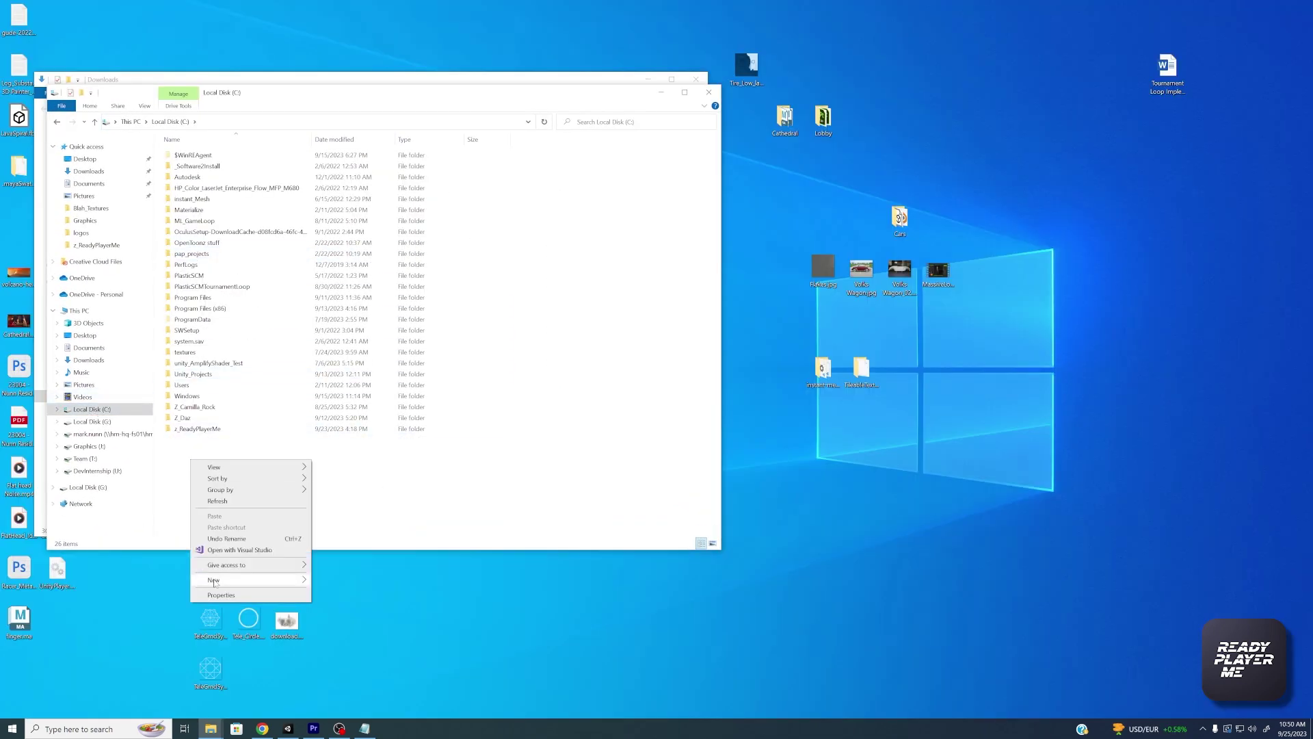
pyautogui.moveTo(214, 582)
pyautogui.click(326, 585)
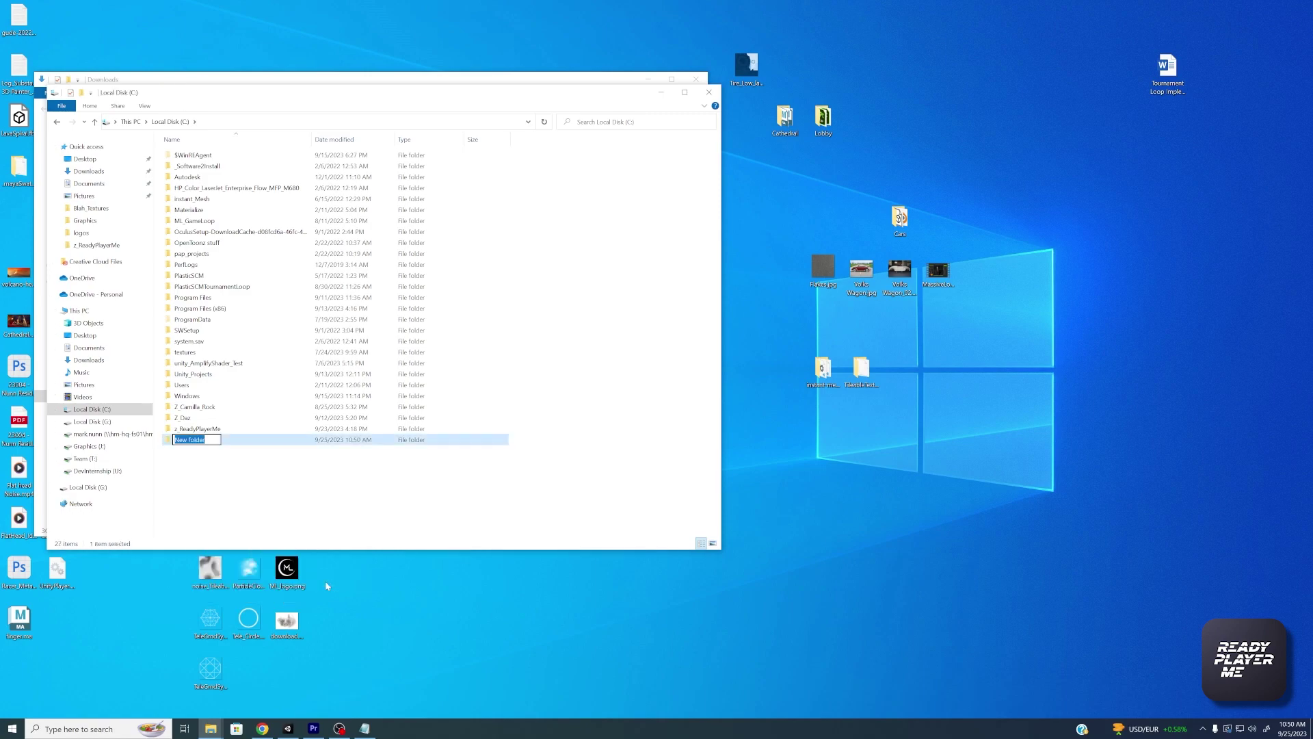
pyautogui.write('Blaze')
pyautogui.click(278, 517)
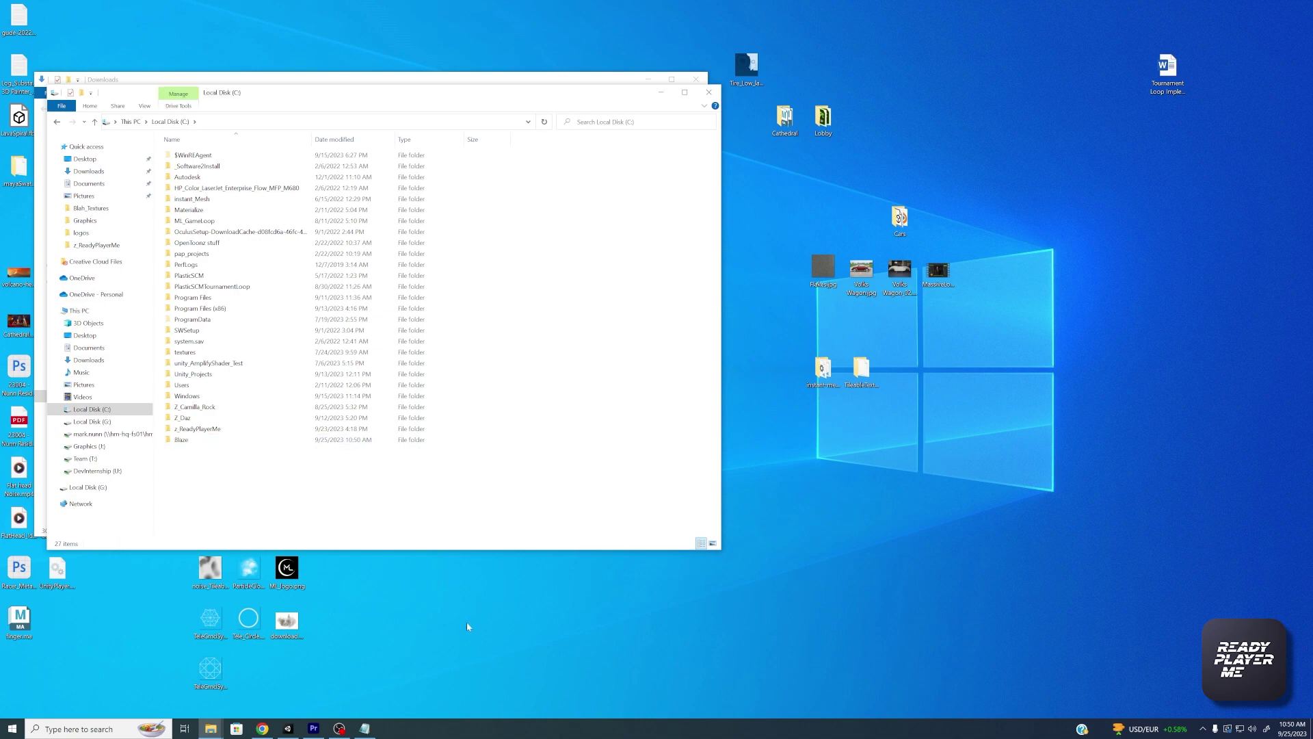
pyautogui.moveTo(504, 94); pyautogui.dragTo(973, 121)
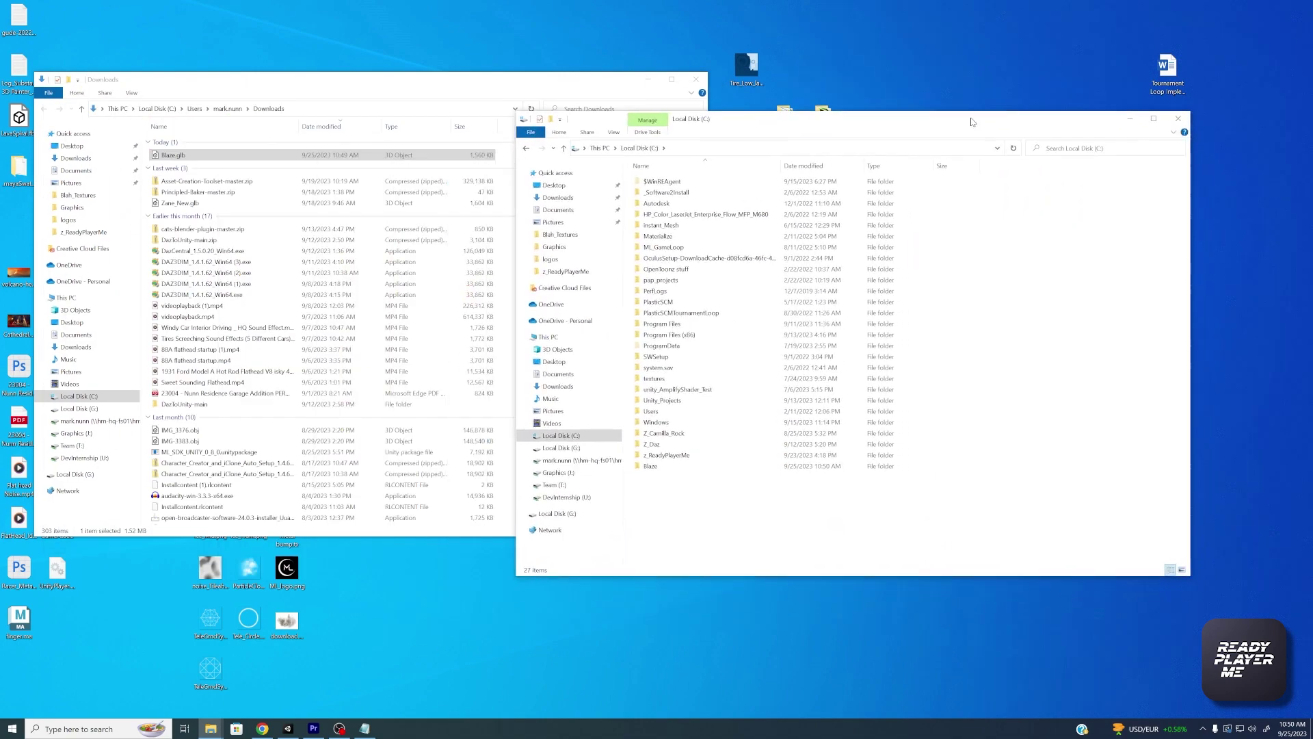
pyautogui.doubleClick(650, 466)
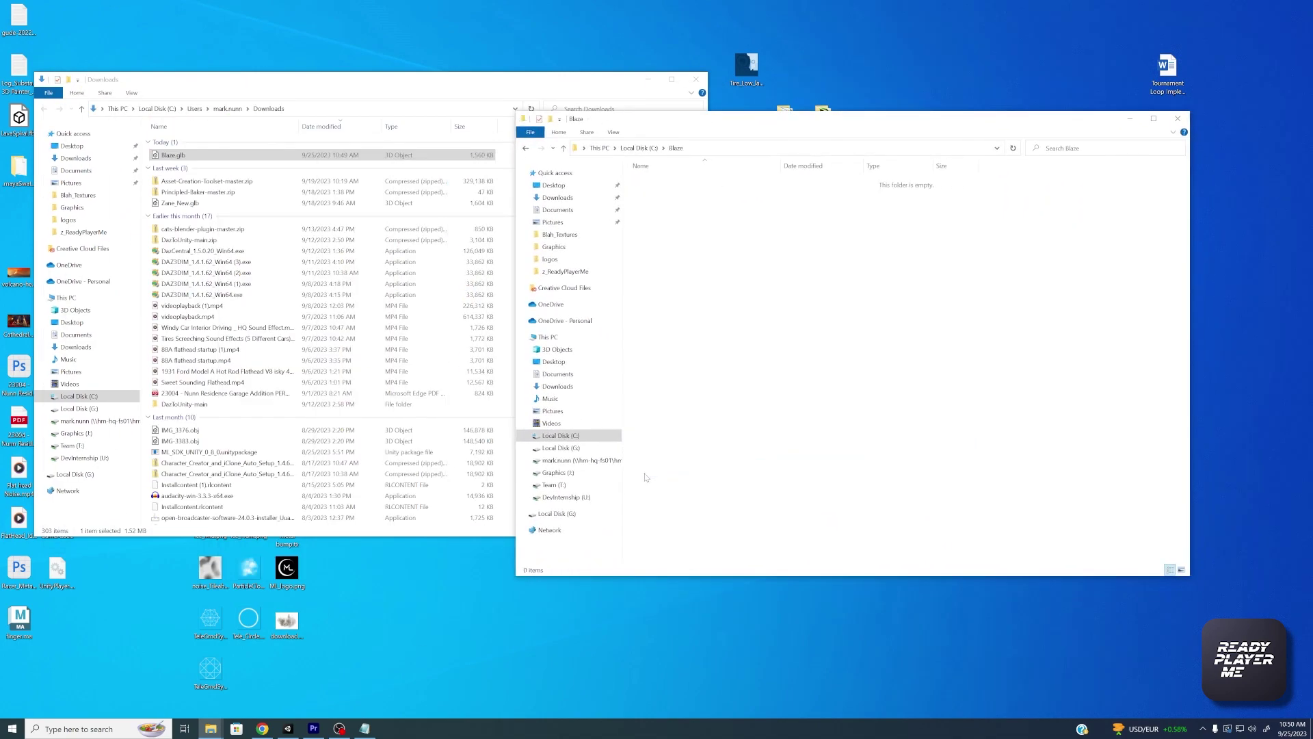
pyautogui.moveTo(191, 152); pyautogui.dragTo(752, 460)
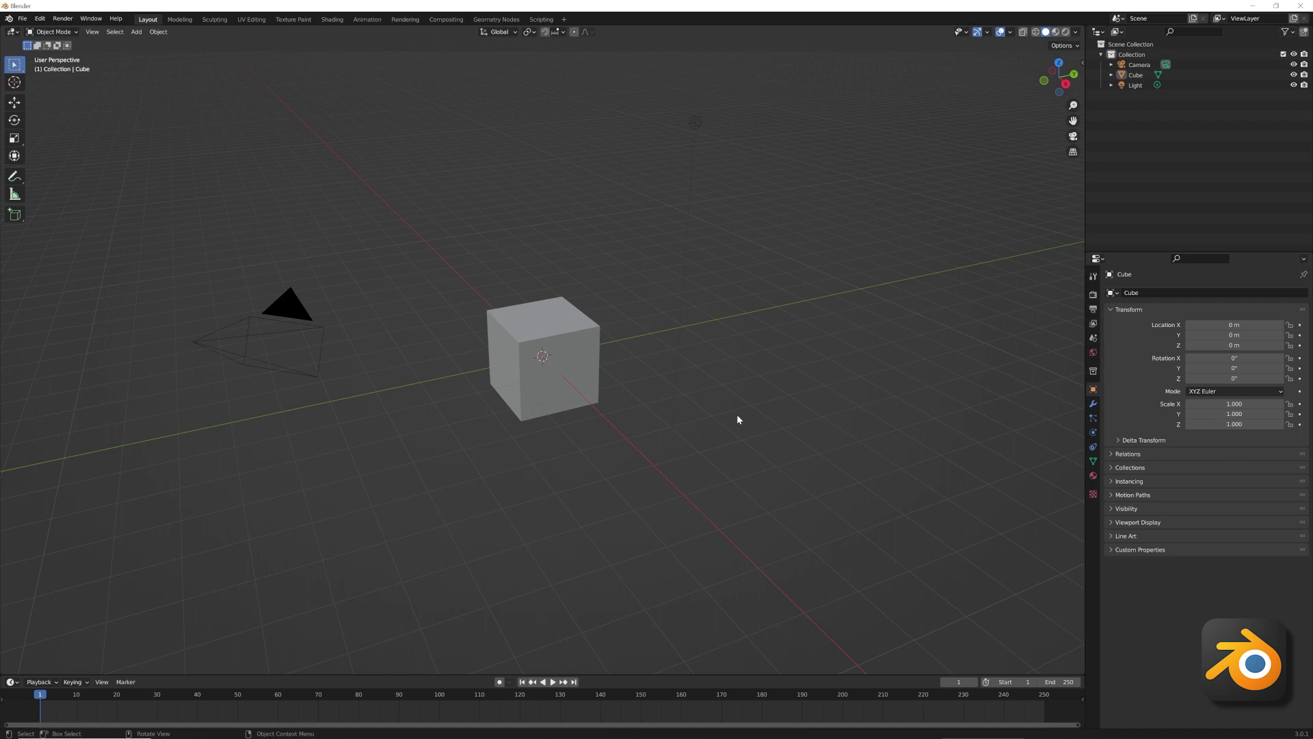
# In Blender's Outliner, select the default Light, Cube, Camera and Collection
pyautogui.click(1136, 85)
pyautogui.keyDown('shift'); pyautogui.click(1139, 75); pyautogui.keyUp('shift')
pyautogui.keyDown('shift'); pyautogui.click(1141, 65); pyautogui.keyUp('shift')
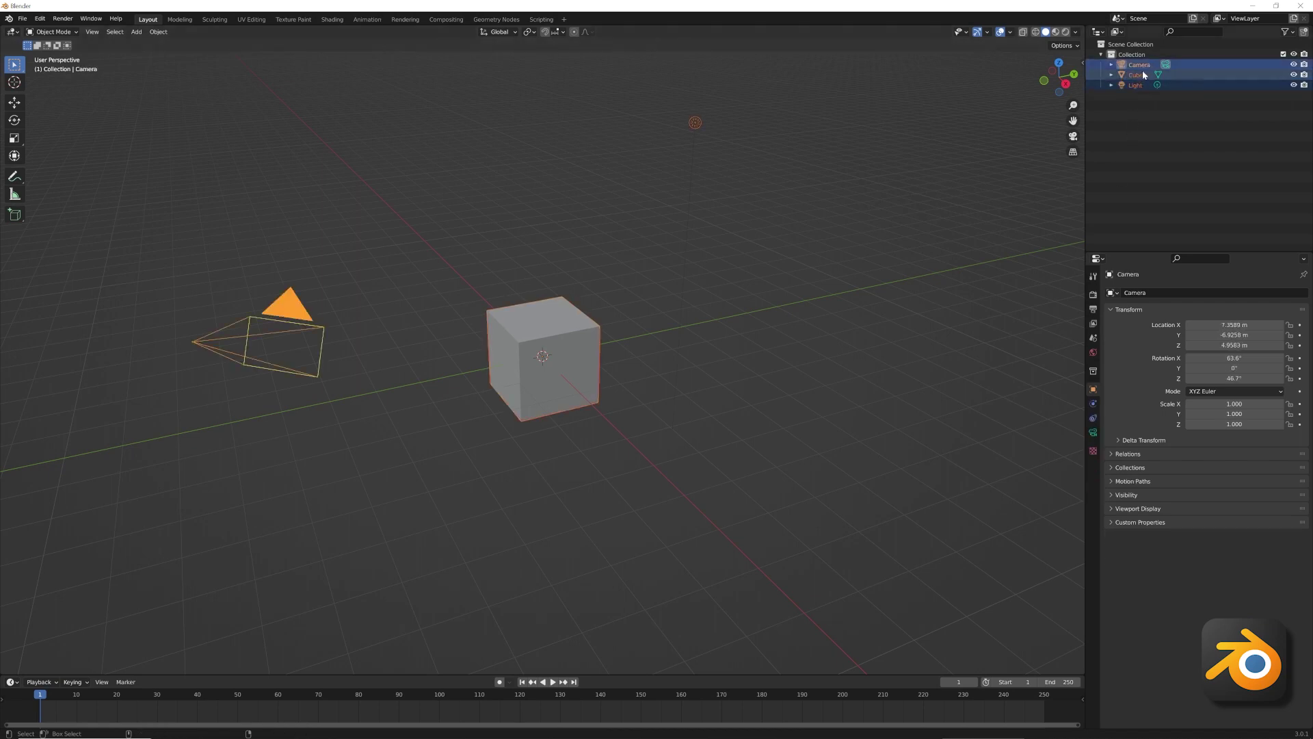
pyautogui.keyDown('shift'); pyautogui.click(1146, 55); pyautogui.keyUp('shift')
# Delete the default collection and import C:\Blaze\Blaze.glb as glTF 2.0
pyautogui.press('Delete')
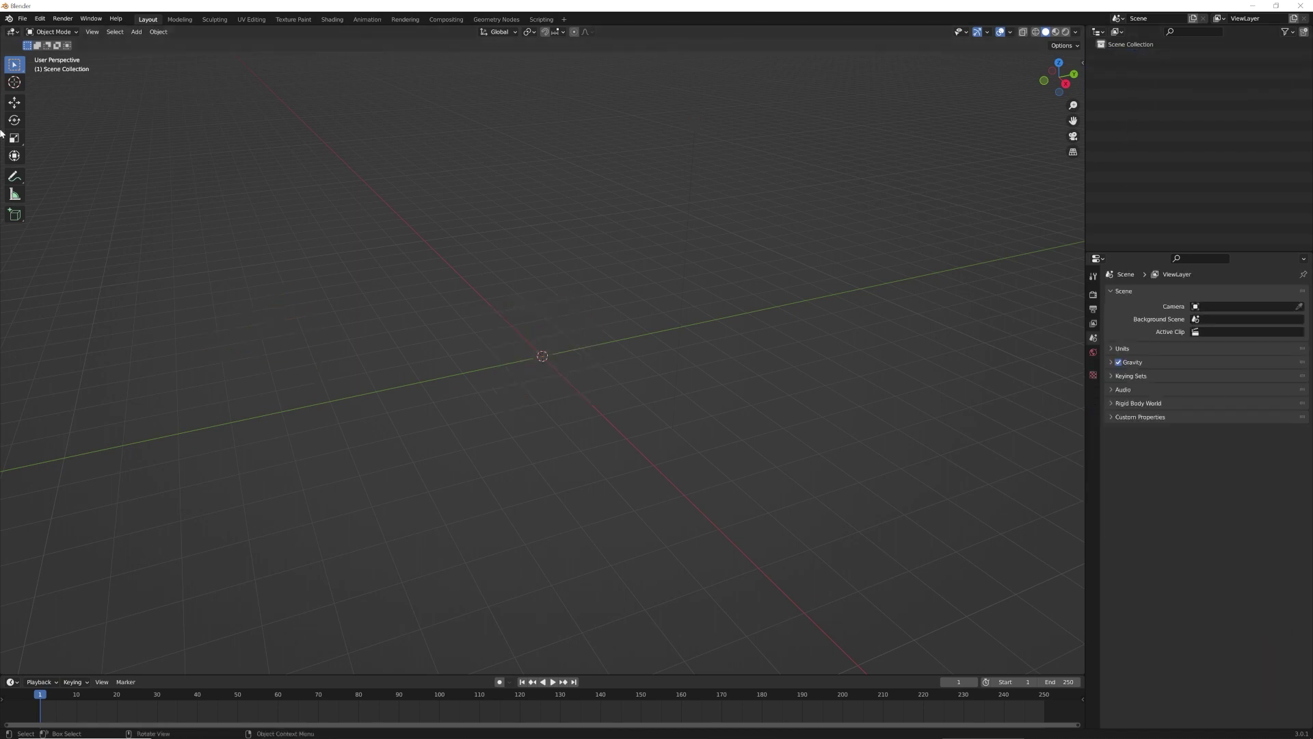
pyautogui.click(23, 19)
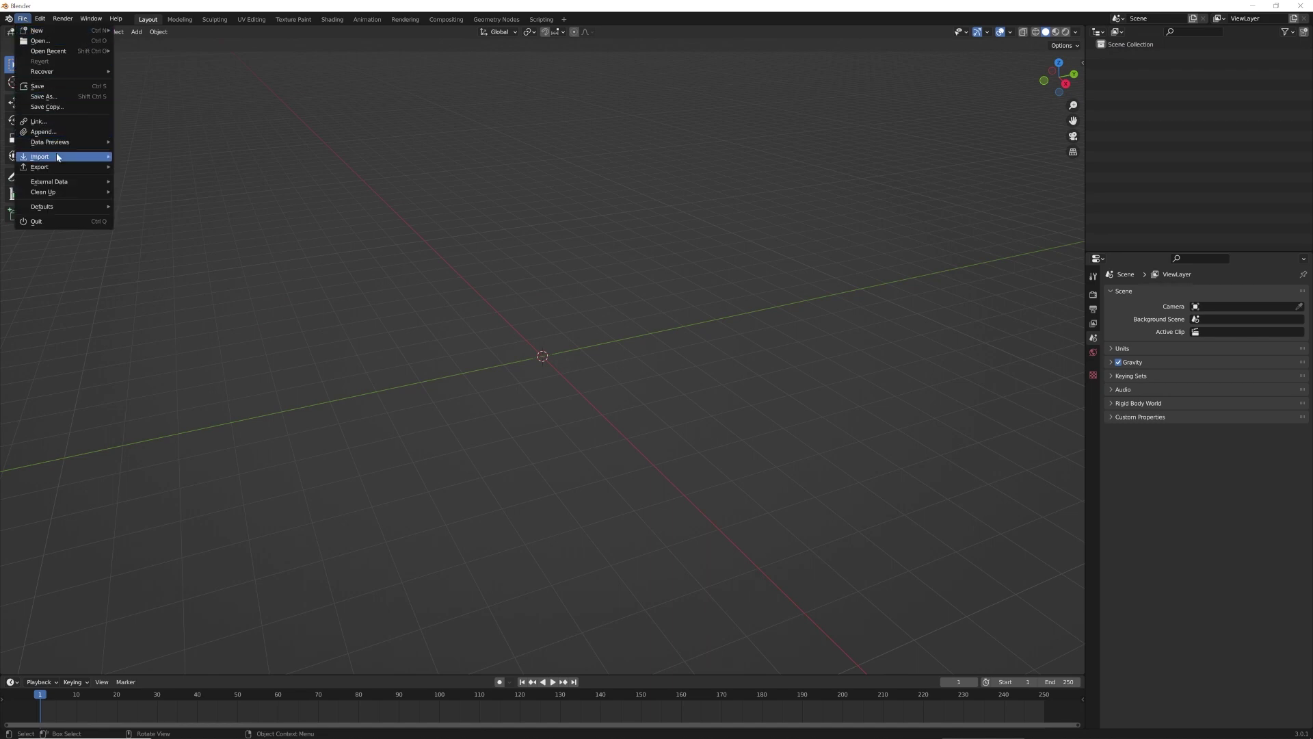
pyautogui.moveTo(57, 157)
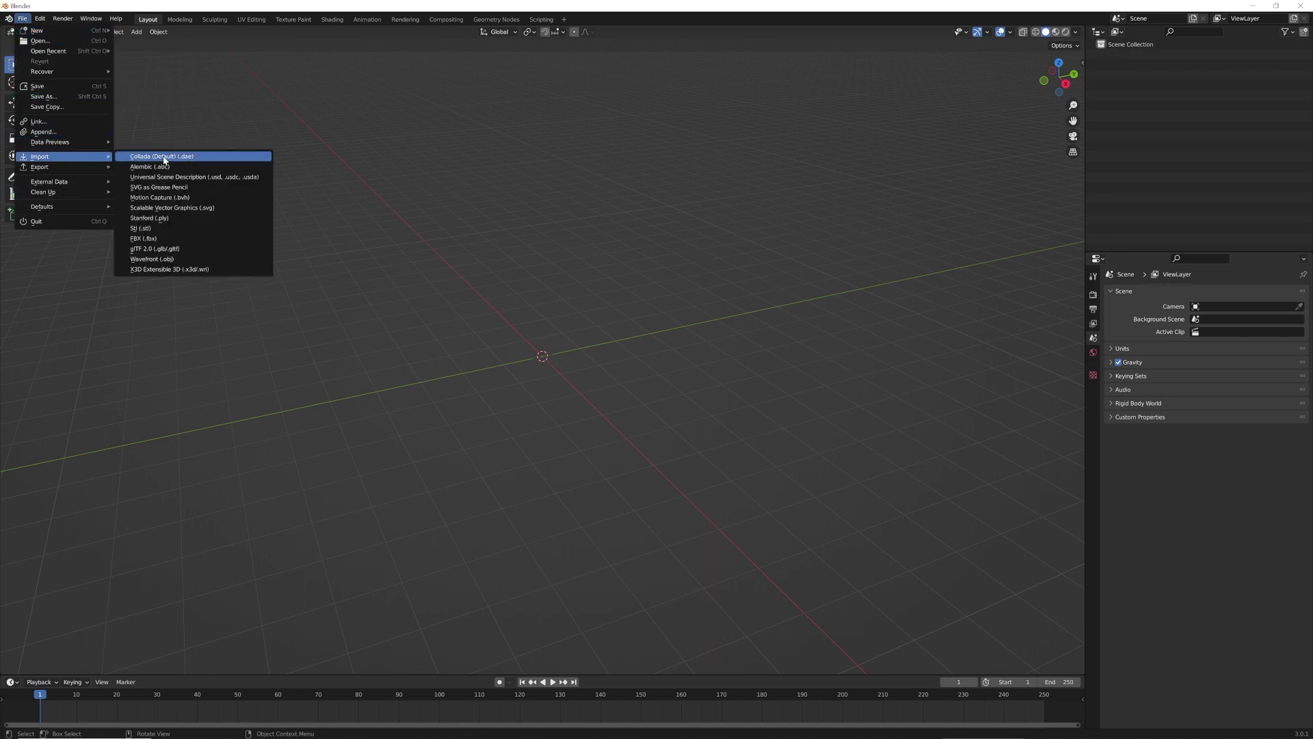
pyautogui.click(166, 249)
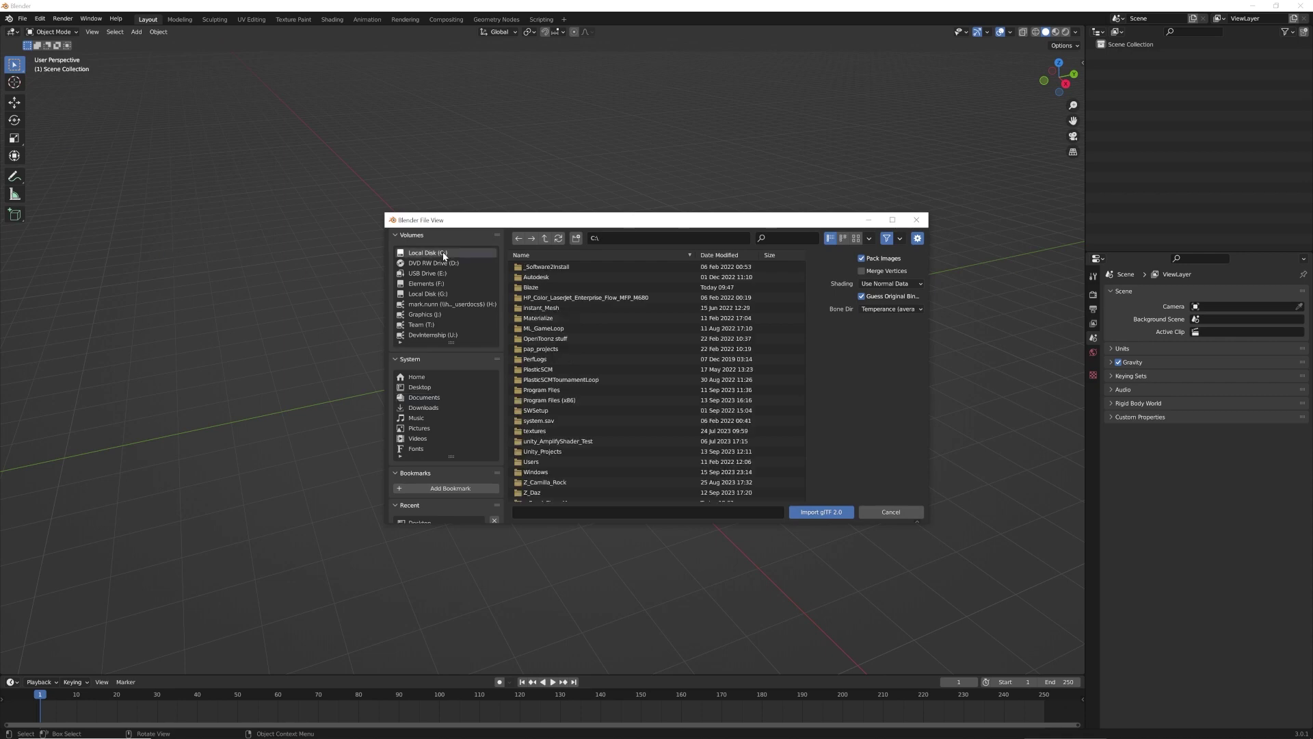
pyautogui.click(449, 254)
pyautogui.doubleClick(533, 287)
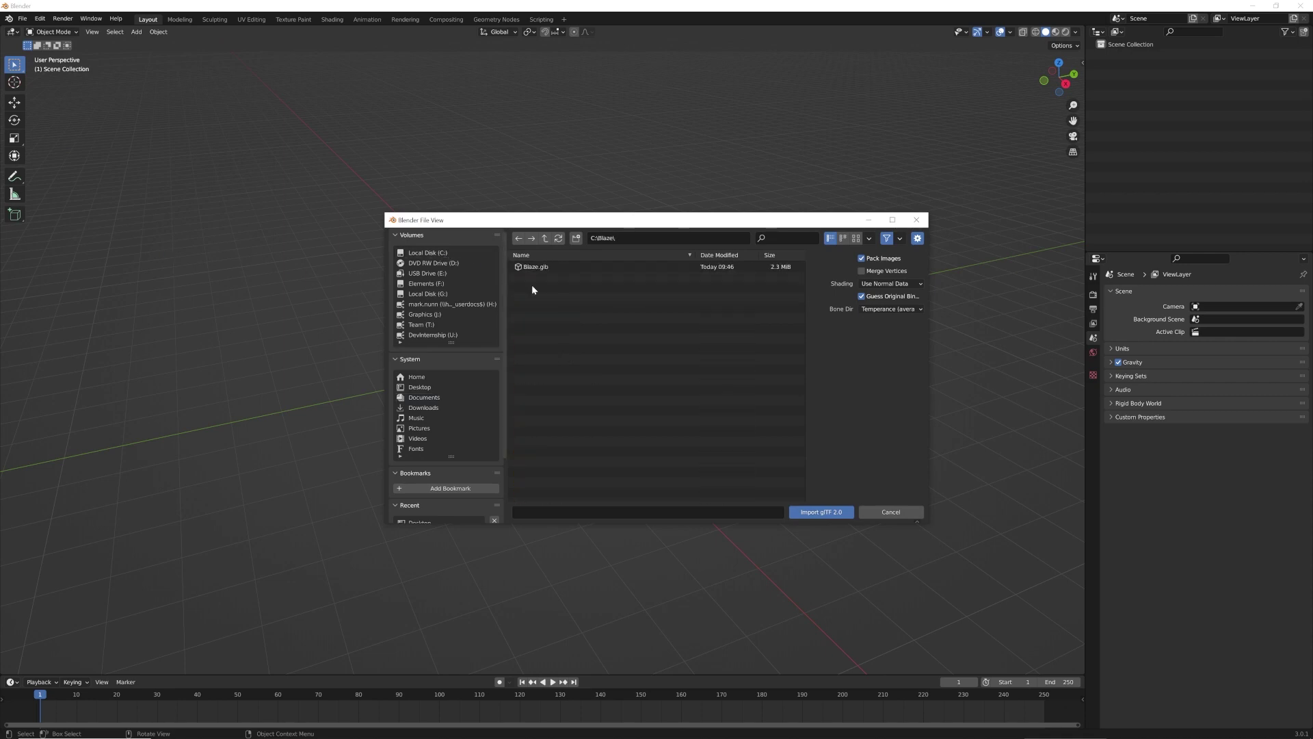
pyautogui.click(540, 269)
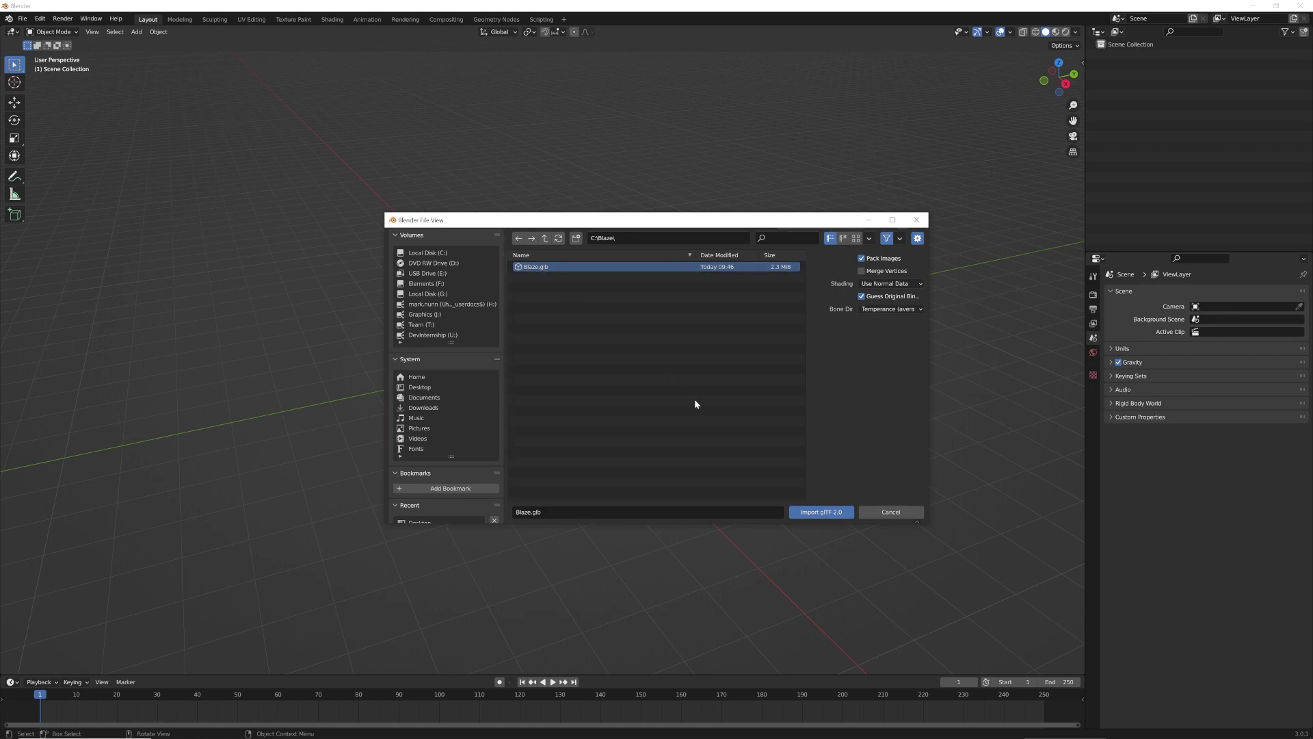
pyautogui.click(807, 511)
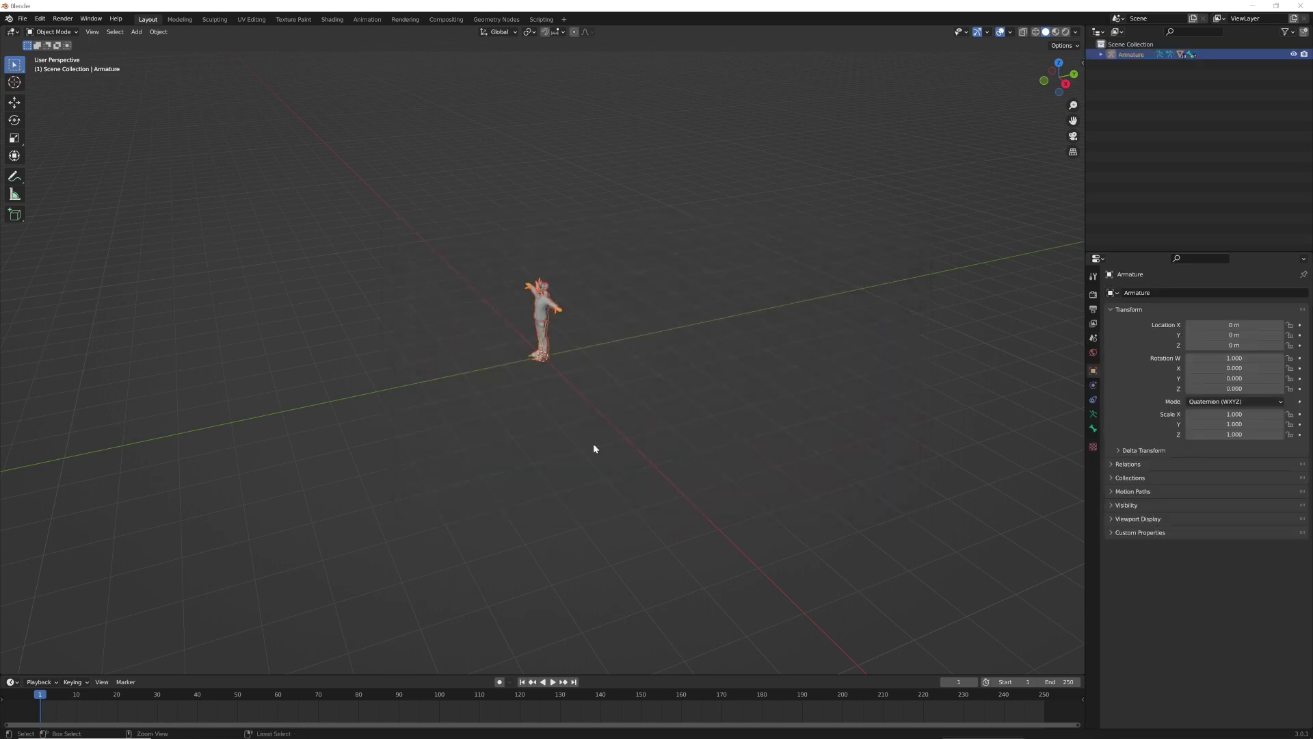
# Frame the avatar in Material Preview shading and expand the Armature to list its Wolf3D meshes
pyautogui.moveTo(593, 444); pyautogui.dragTo(538, 288, button='middle')
pyautogui.scroll(5, 540, 280)
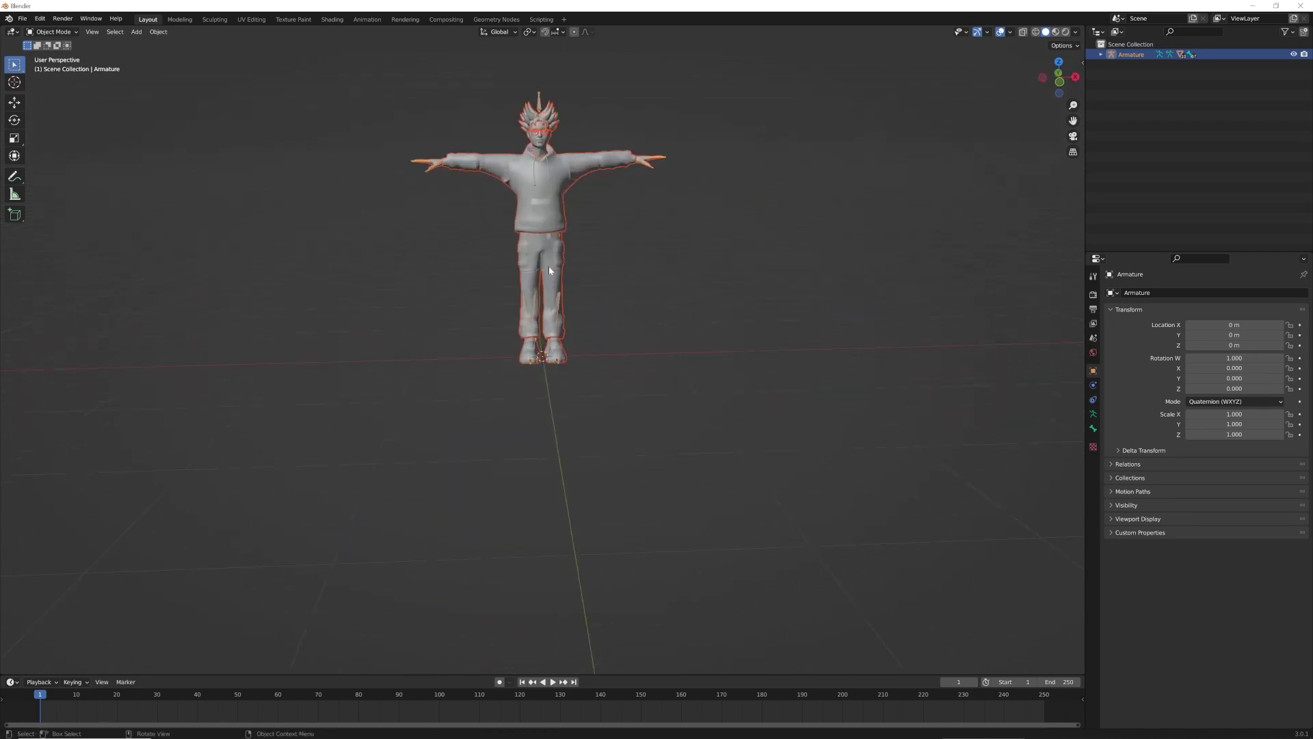
pyautogui.keyDown('shift'); pyautogui.moveTo(614, 258); pyautogui.dragTo(630, 404, button='middle'); pyautogui.keyUp('shift')
pyautogui.scroll(3, 620, 377)
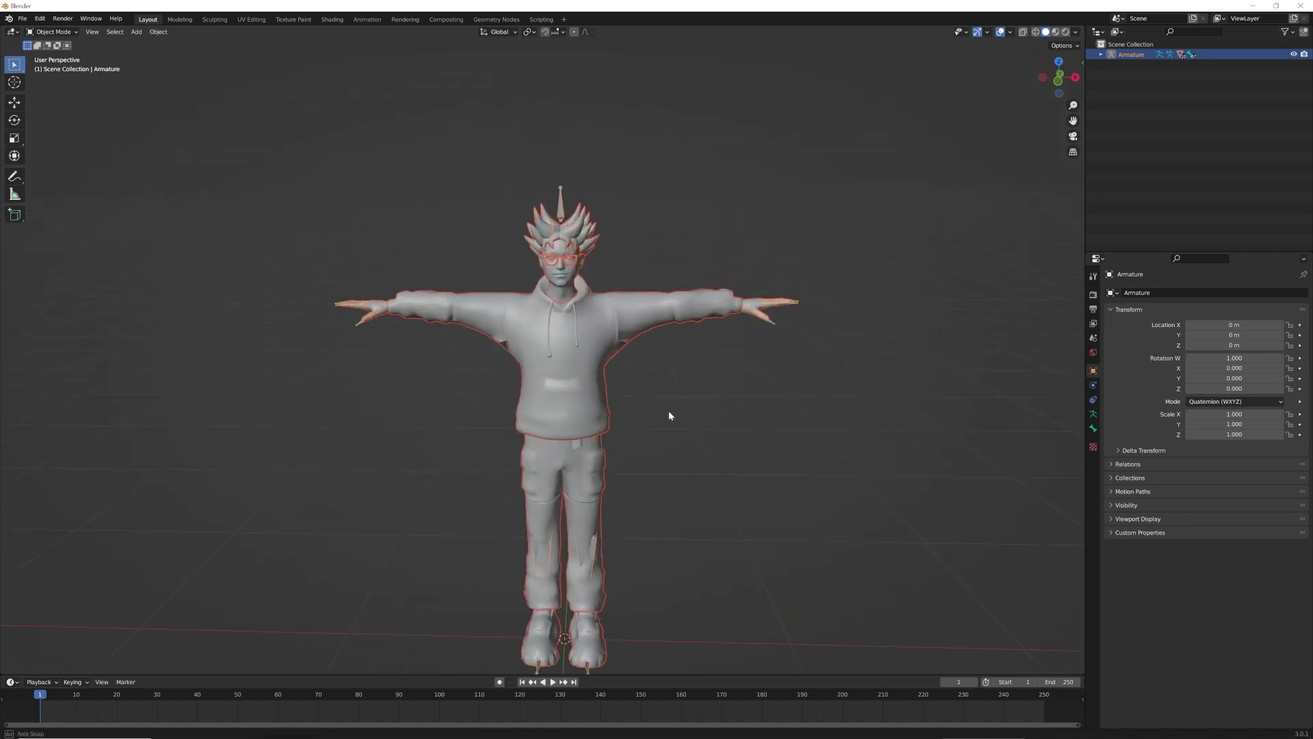
pyautogui.keyDown('shift'); pyautogui.moveTo(695, 431); pyautogui.dragTo(688, 400, button='middle'); pyautogui.keyUp('shift')
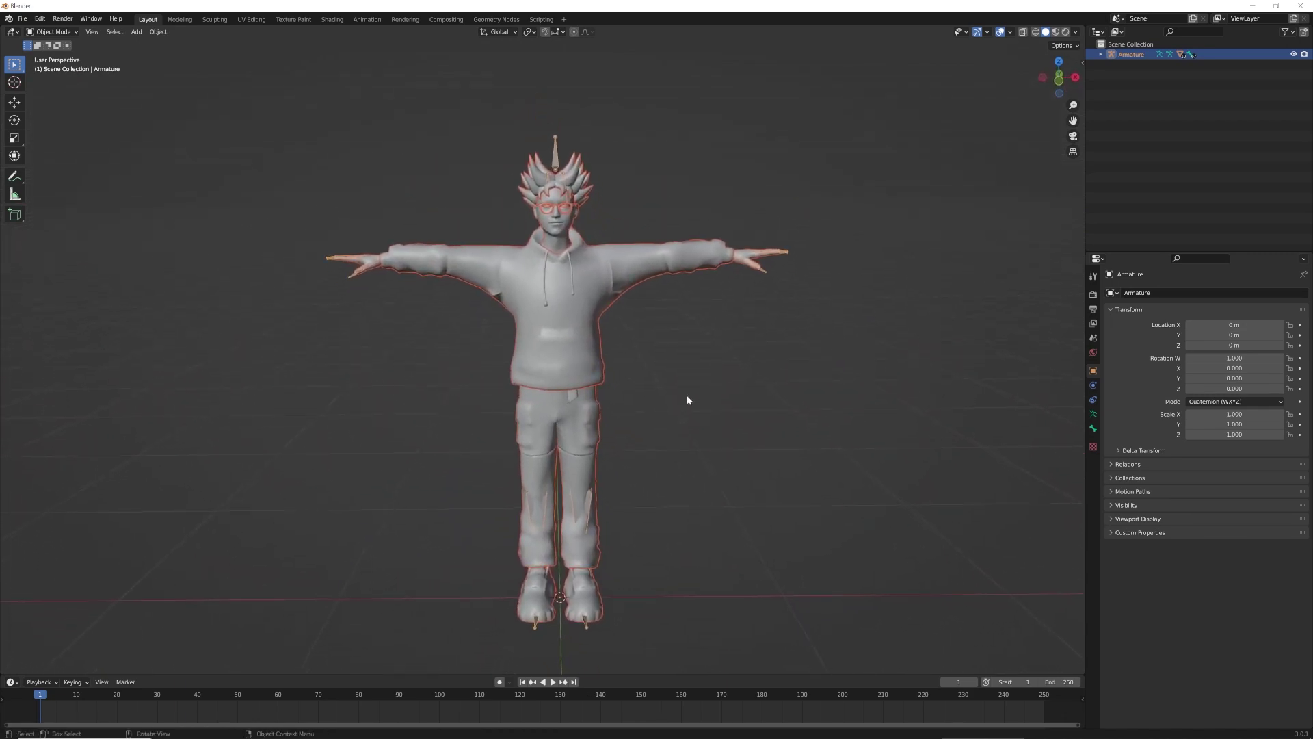
pyautogui.click(1056, 31)
pyautogui.moveTo(825, 369); pyautogui.dragTo(543, 355, button='middle')
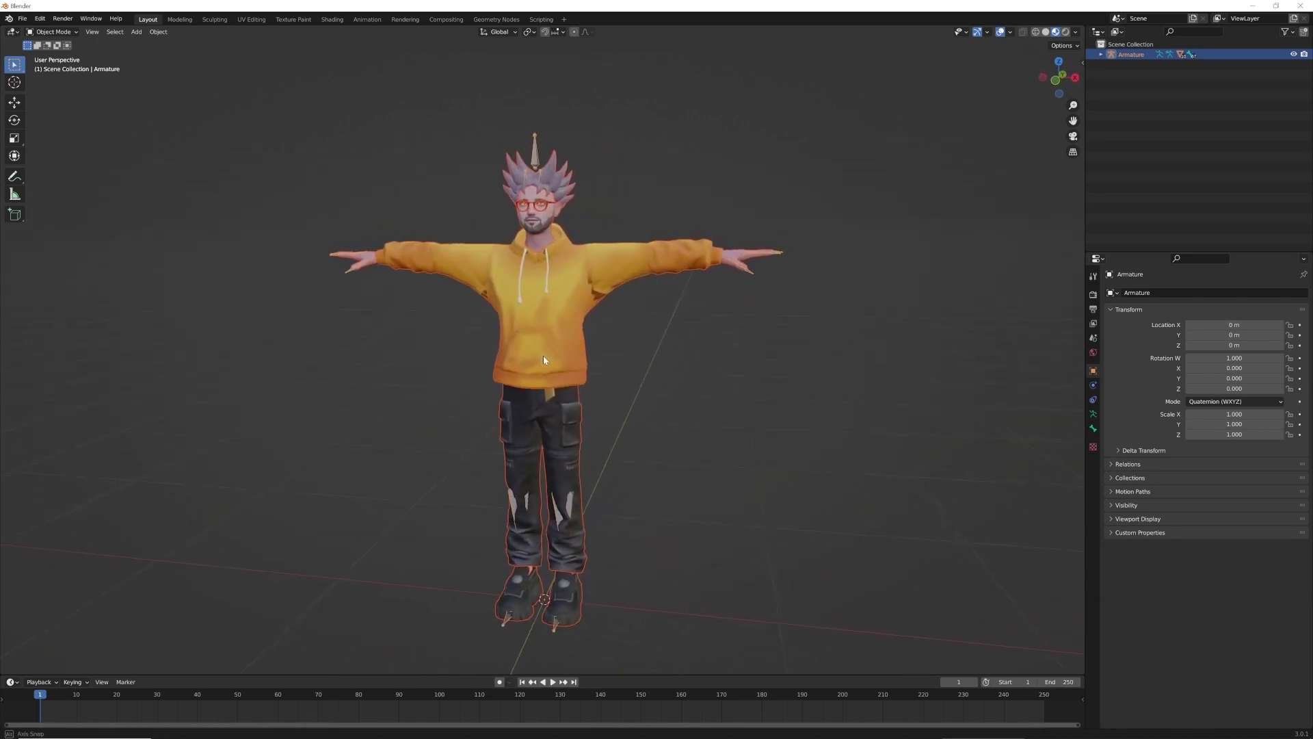
pyautogui.moveTo(645, 384); pyautogui.dragTo(645, 370, button='middle')
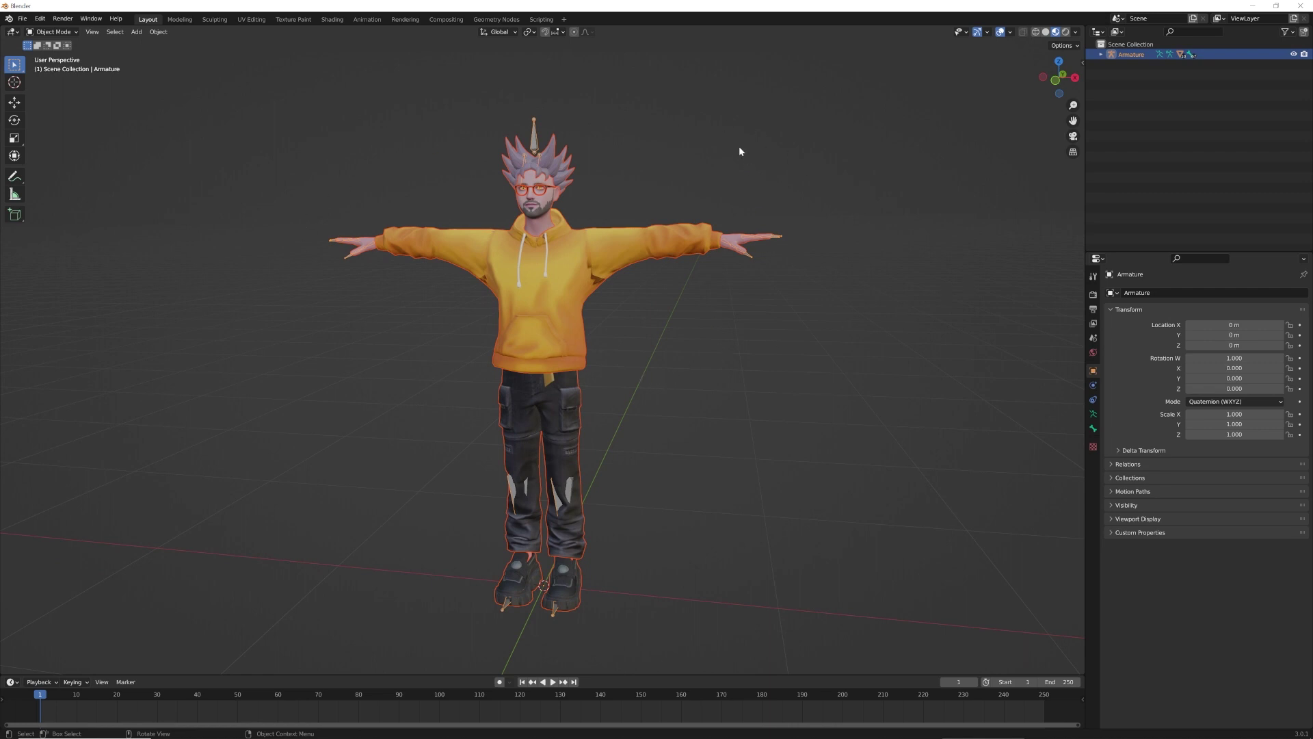
pyautogui.click(1100, 54)
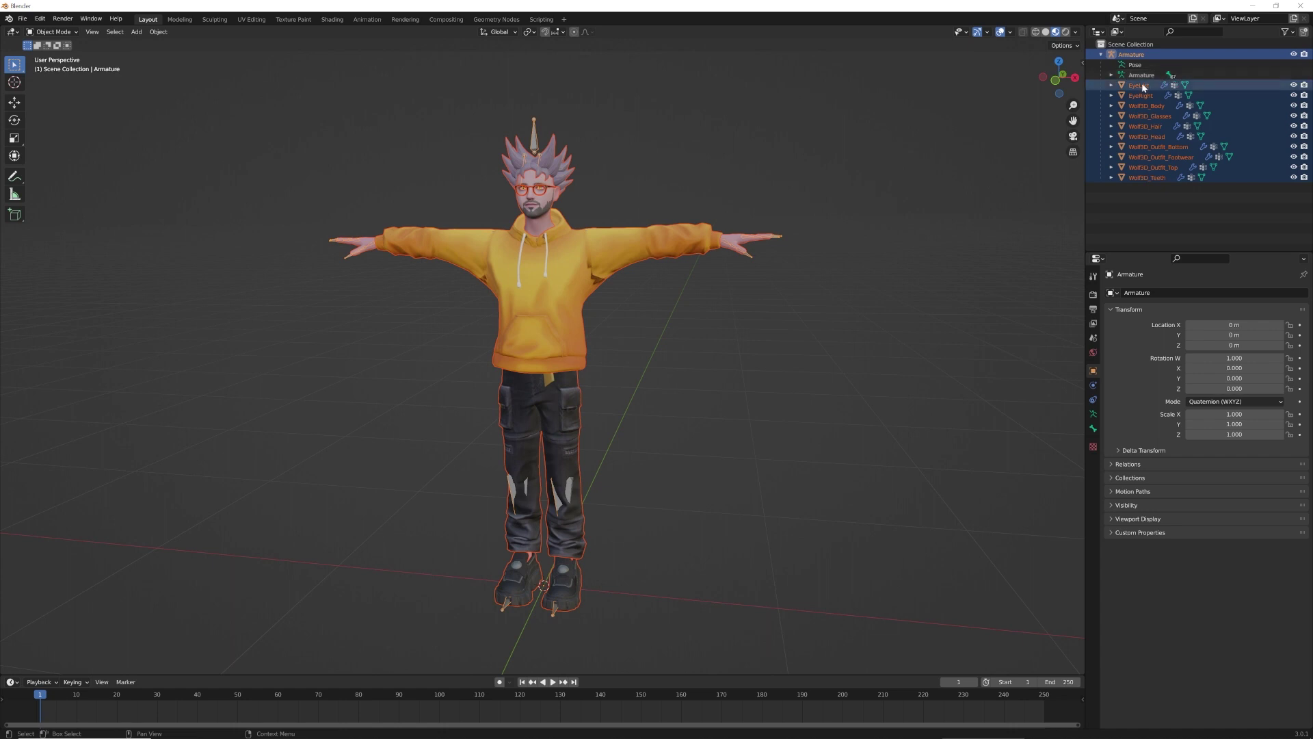
pyautogui.click(1147, 177)
pyautogui.click(1093, 457)
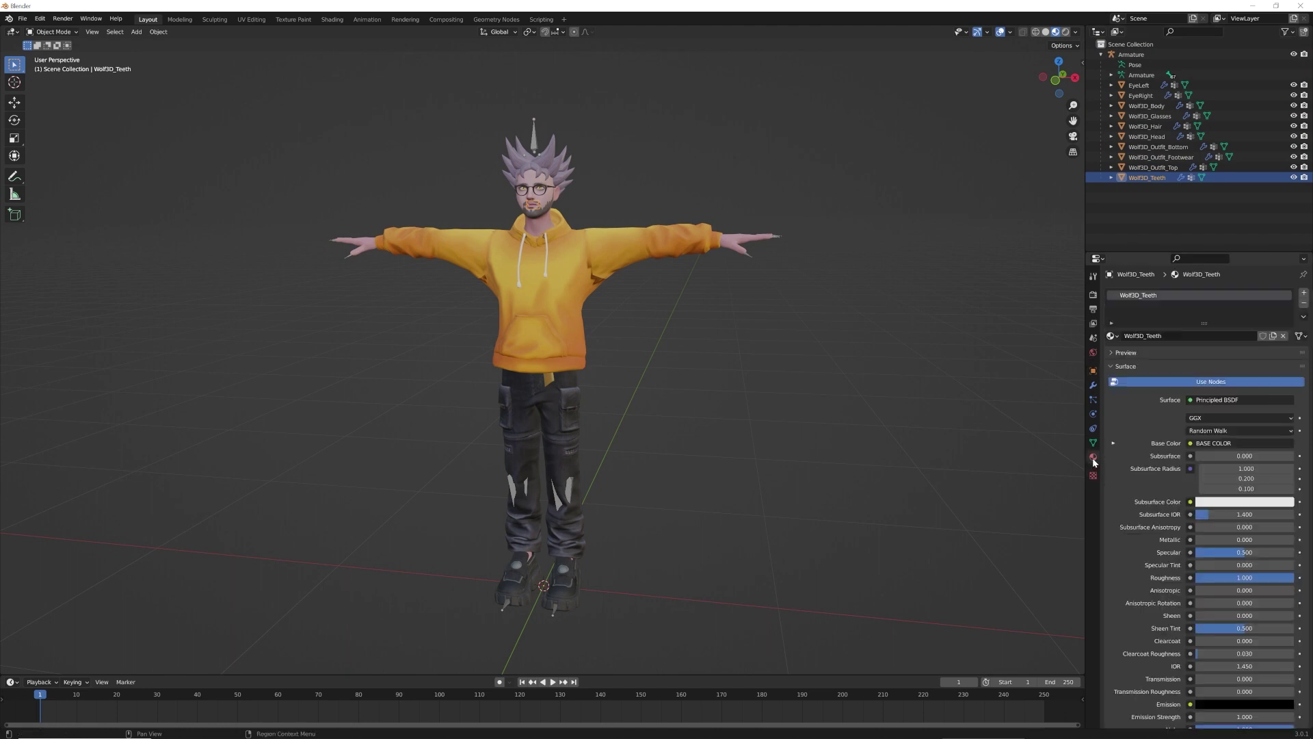
pyautogui.click(1129, 167)
pyautogui.click(1141, 146)
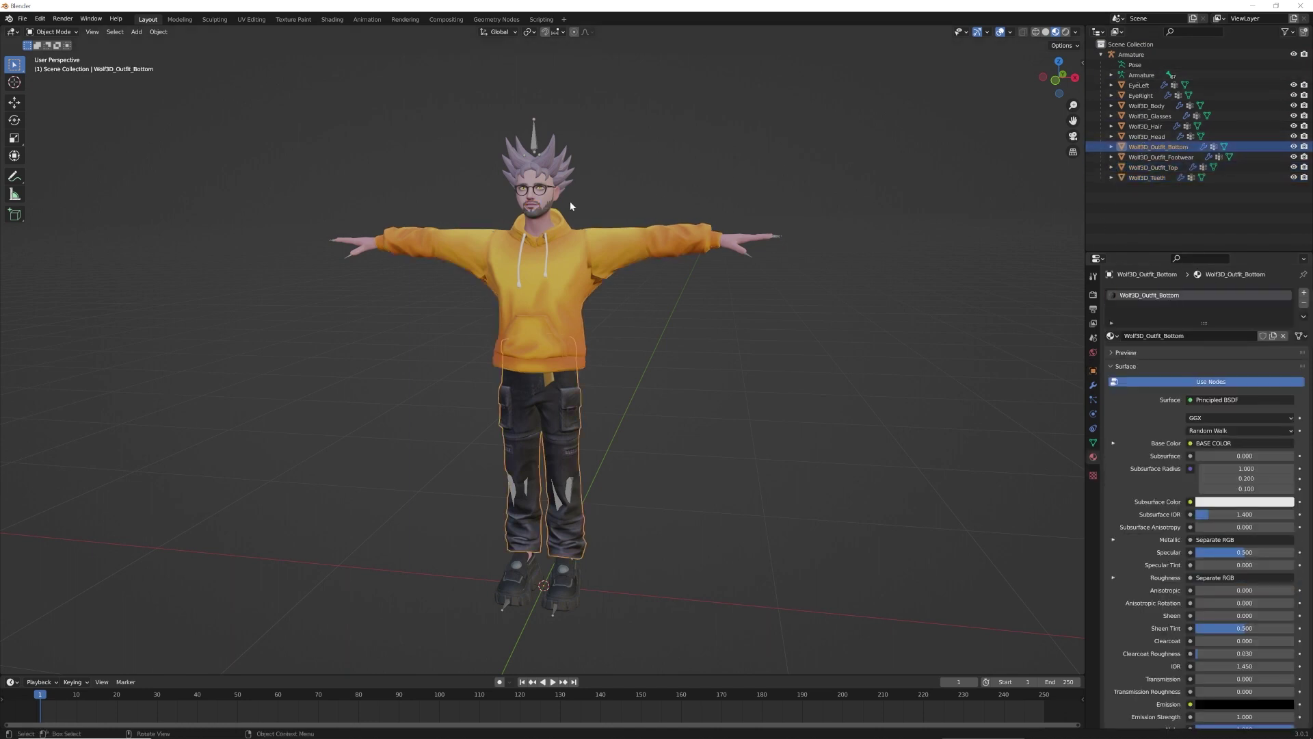
pyautogui.click(545, 213)
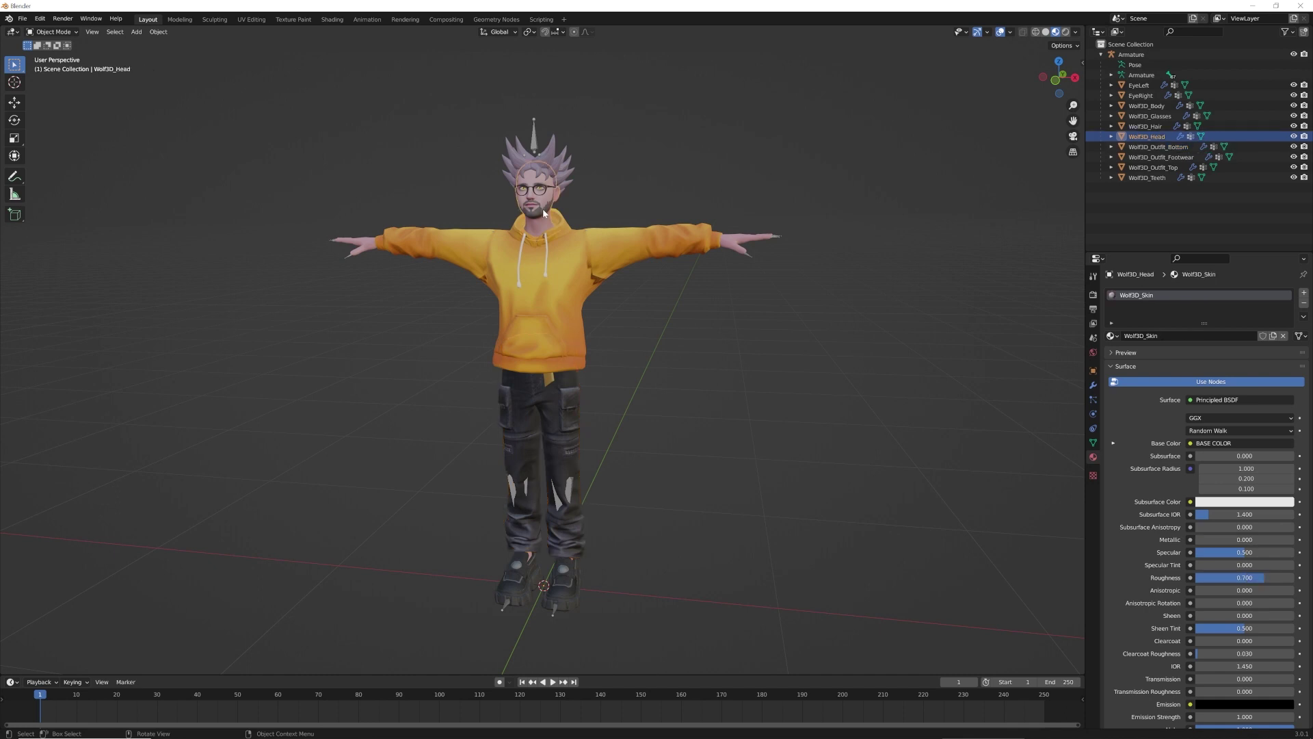
pyautogui.click(1093, 443)
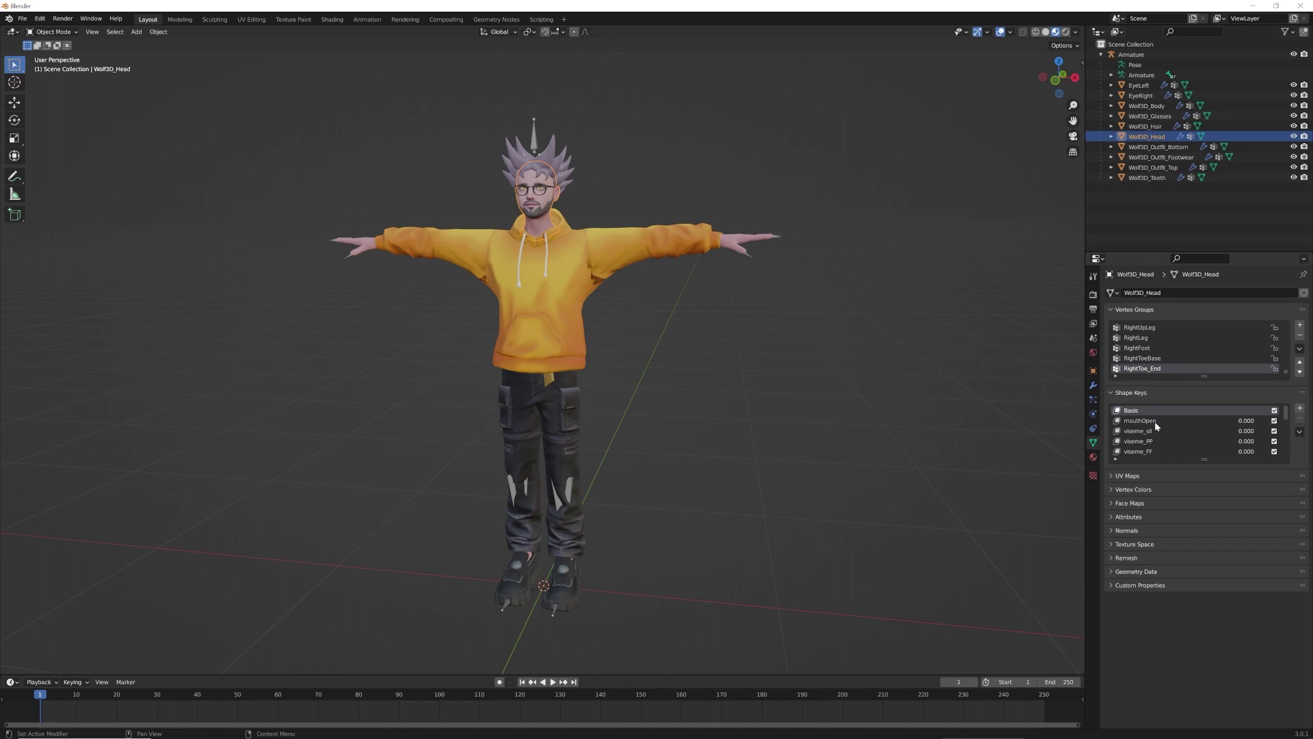
pyautogui.scroll(-3, 1155, 424)
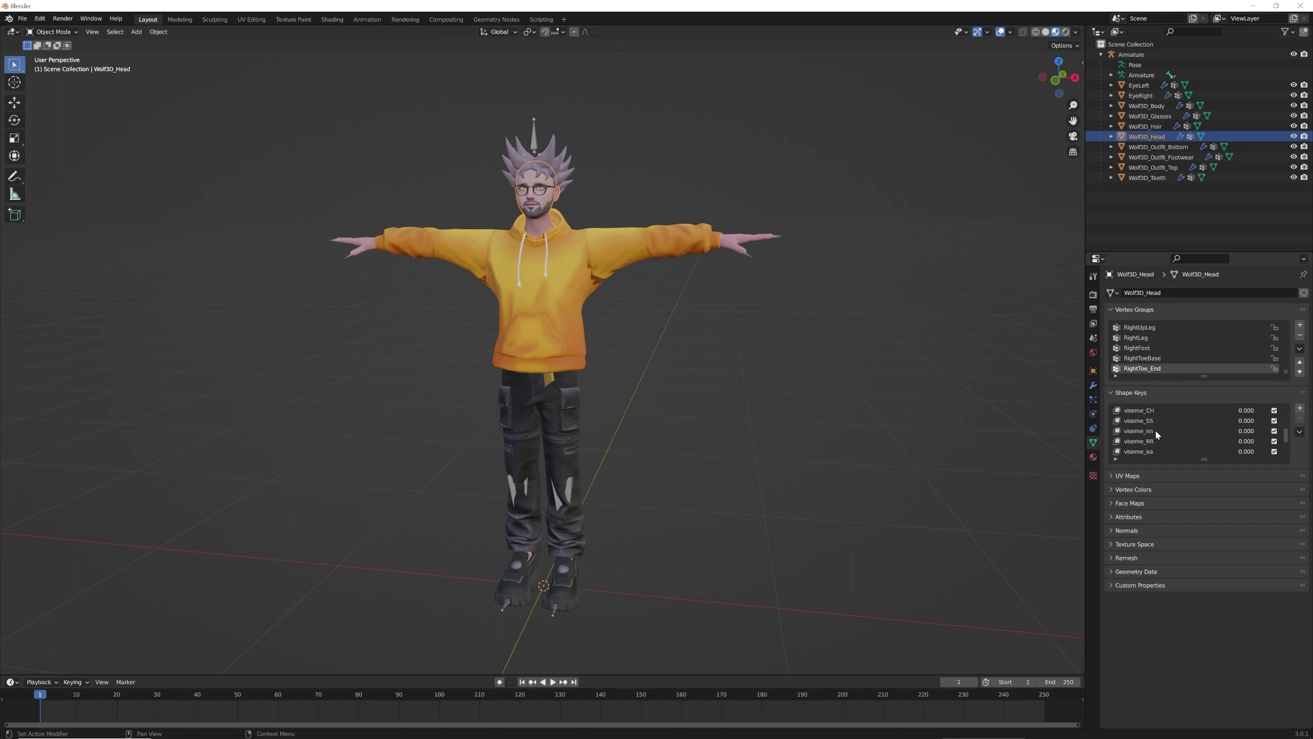
pyautogui.scroll(10, 1165, 428)
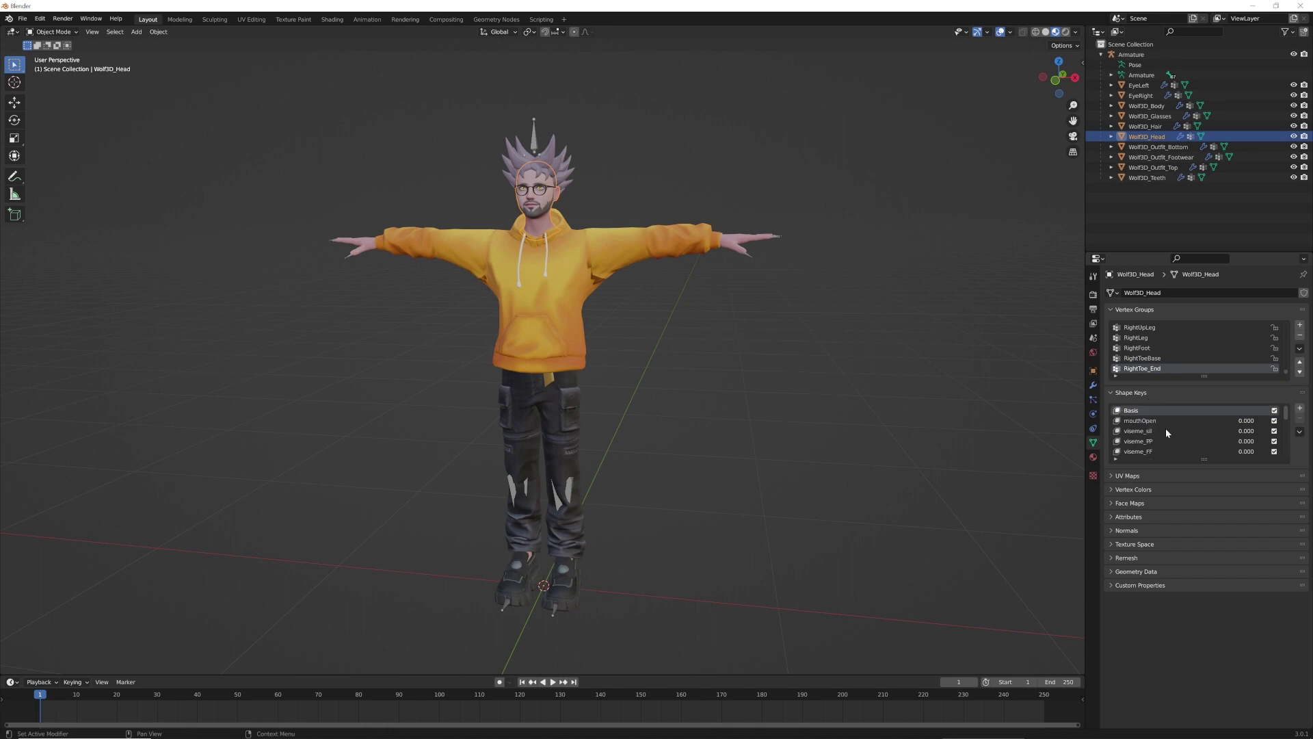
pyautogui.click(974, 384)
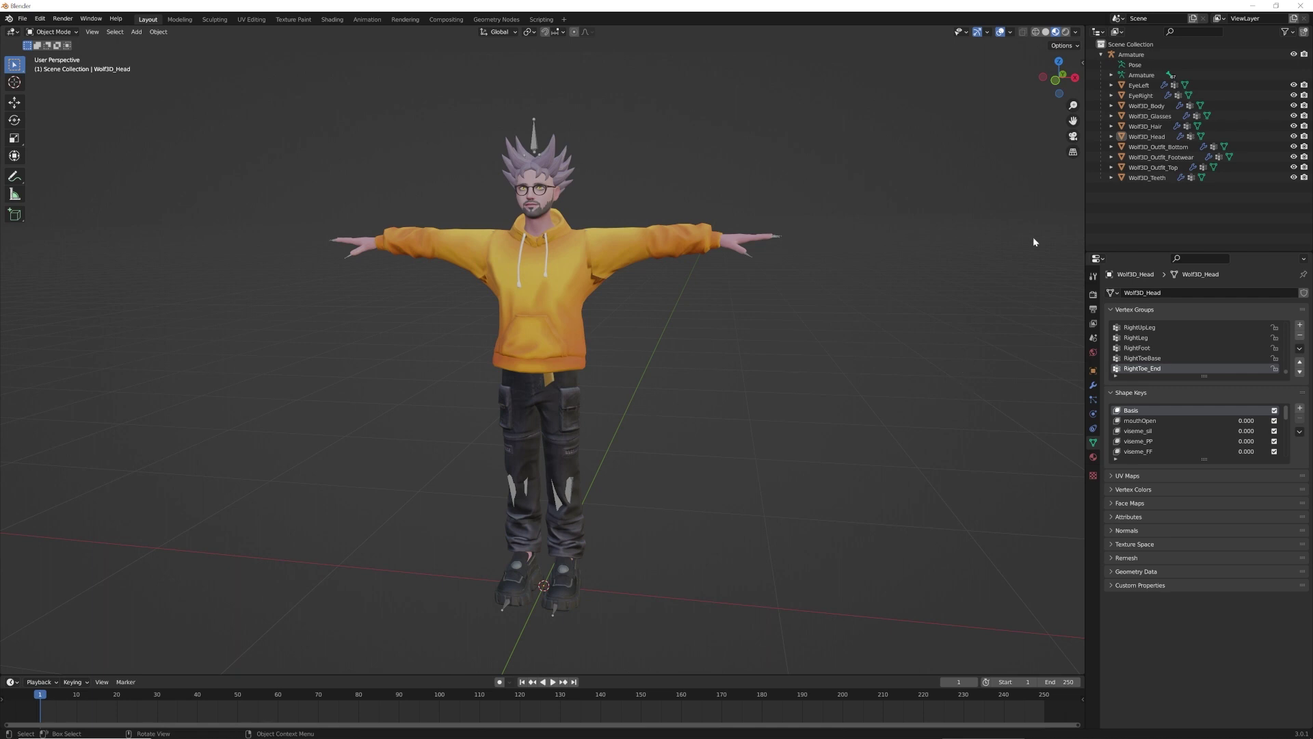
pyautogui.click(1141, 75)
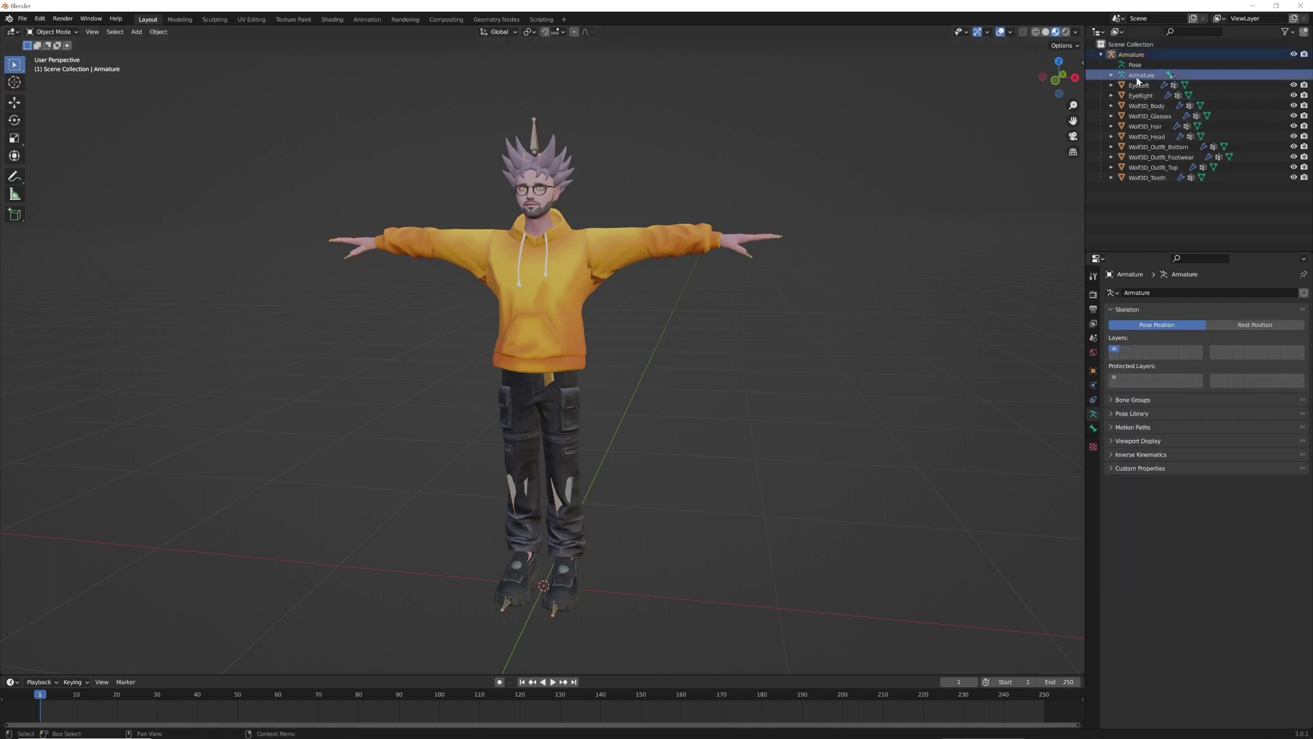
pyautogui.click(76, 31)
pyautogui.click(51, 65)
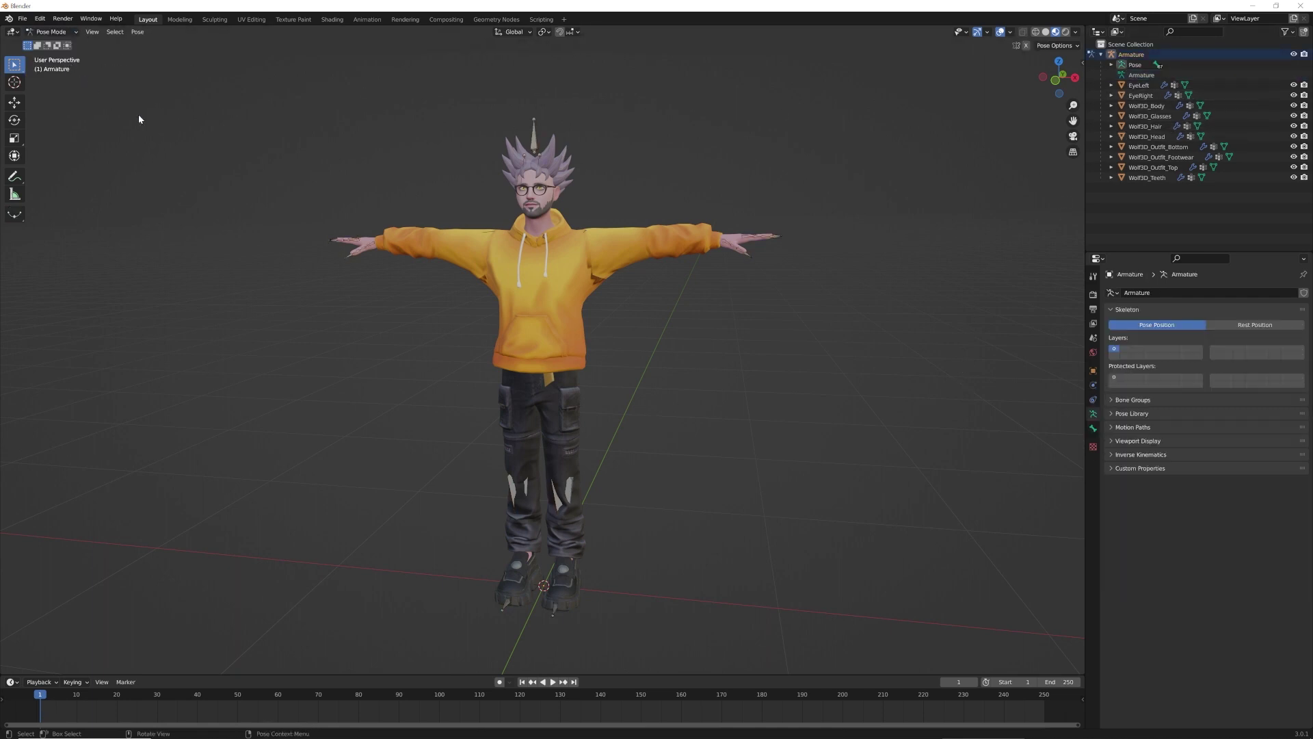
pyautogui.press('Tab')
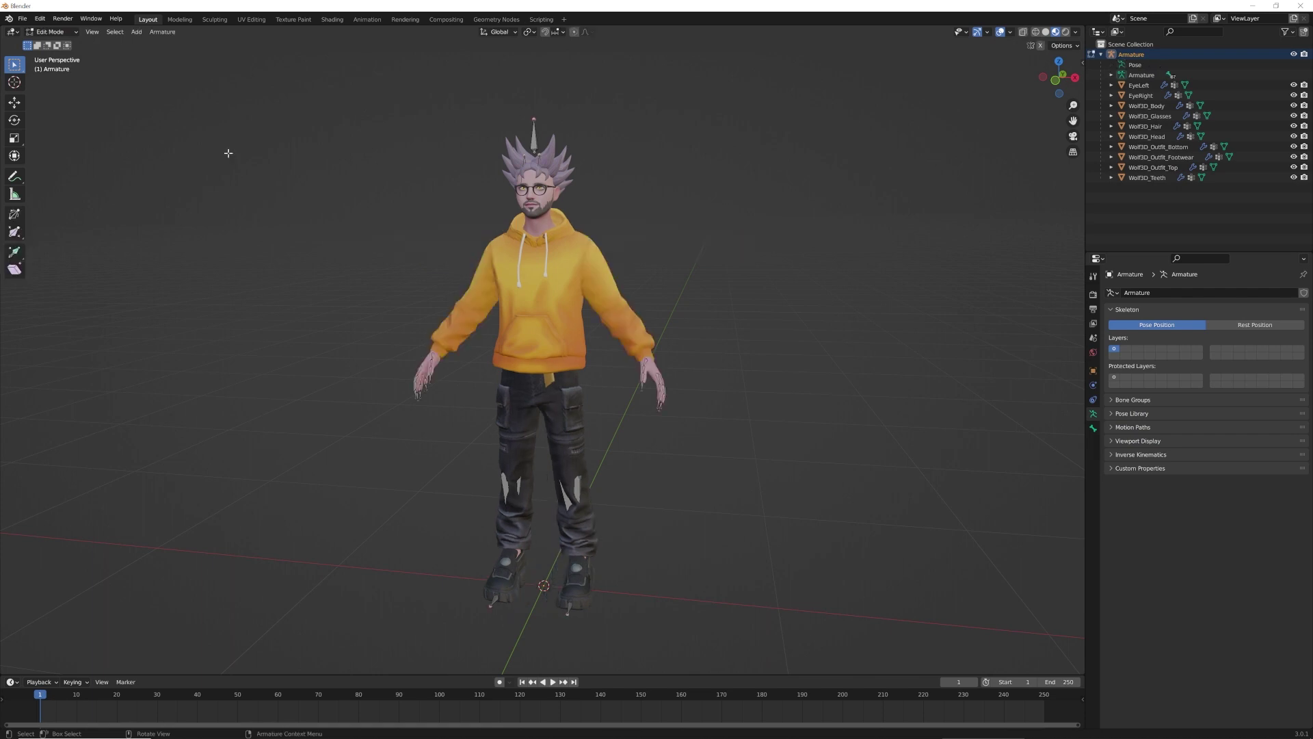
pyautogui.press('Tab')
pyautogui.press('Tab')
pyautogui.hotkey('ctrl', 'Tab')
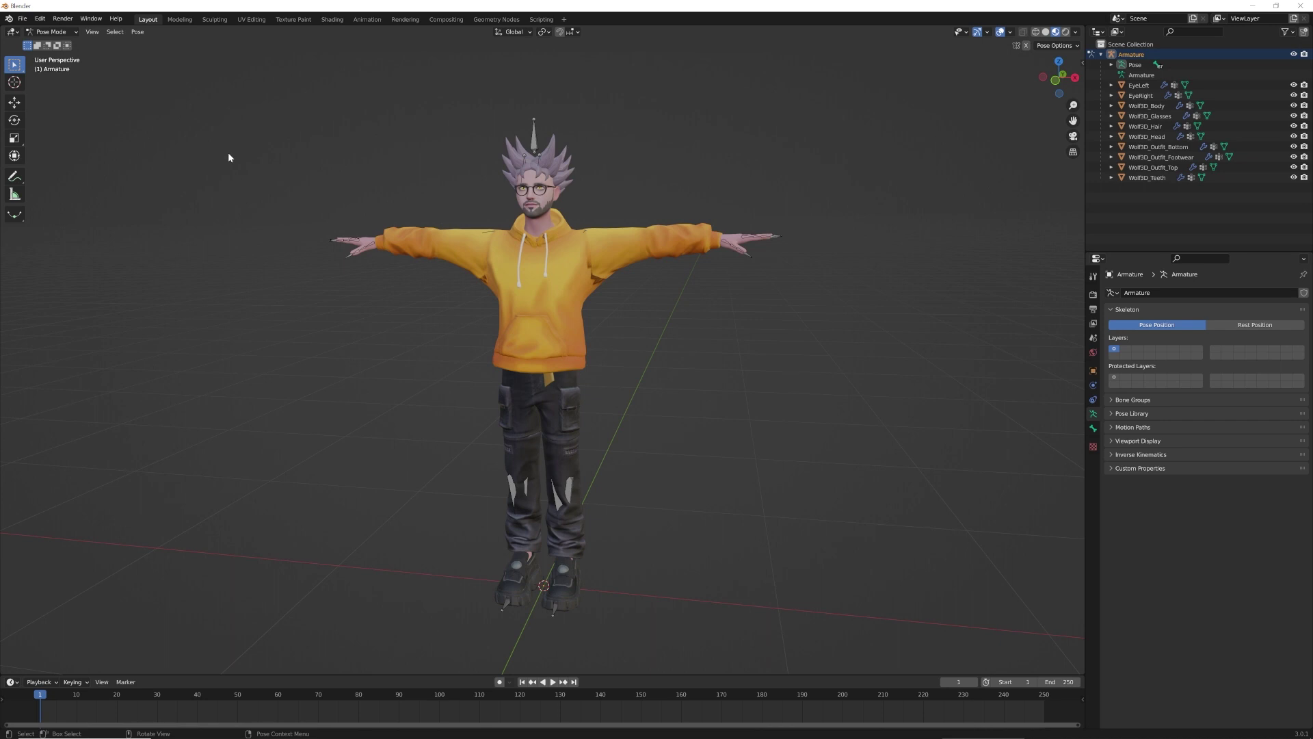
pyautogui.click(53, 32)
pyautogui.click(57, 44)
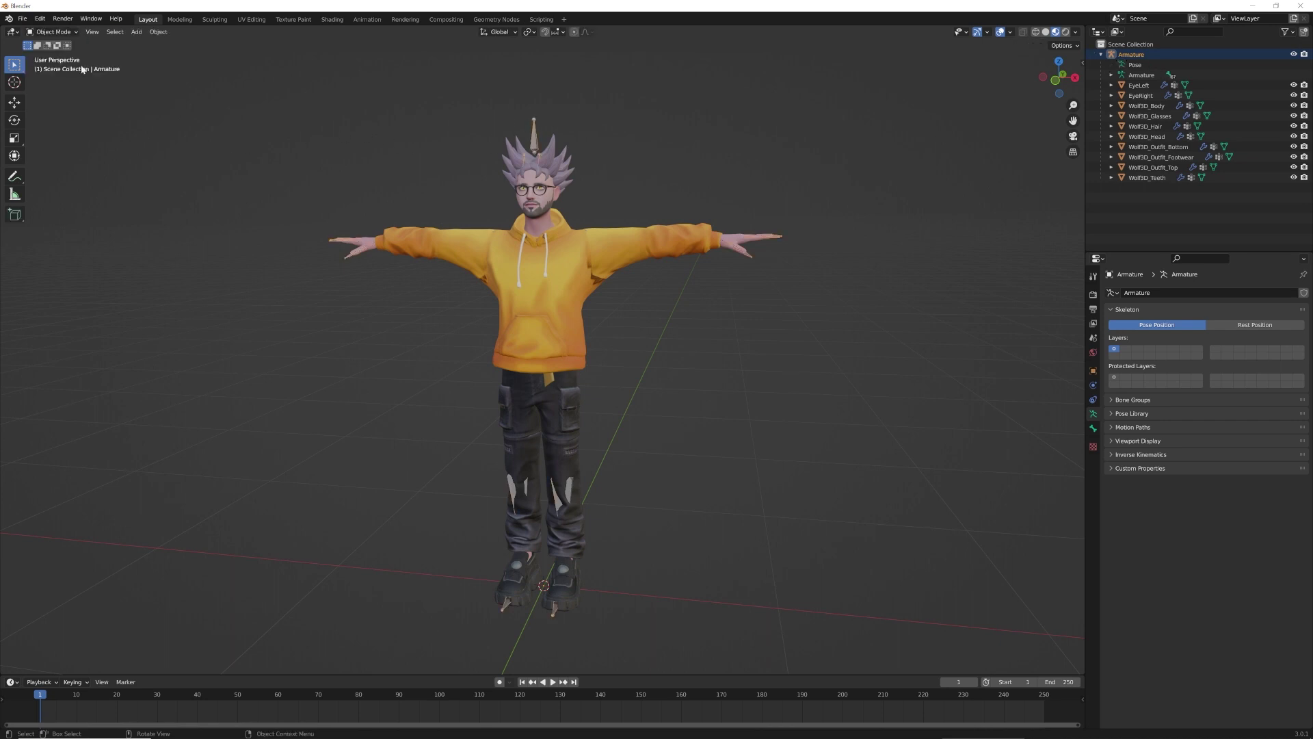
pyautogui.click(594, 263)
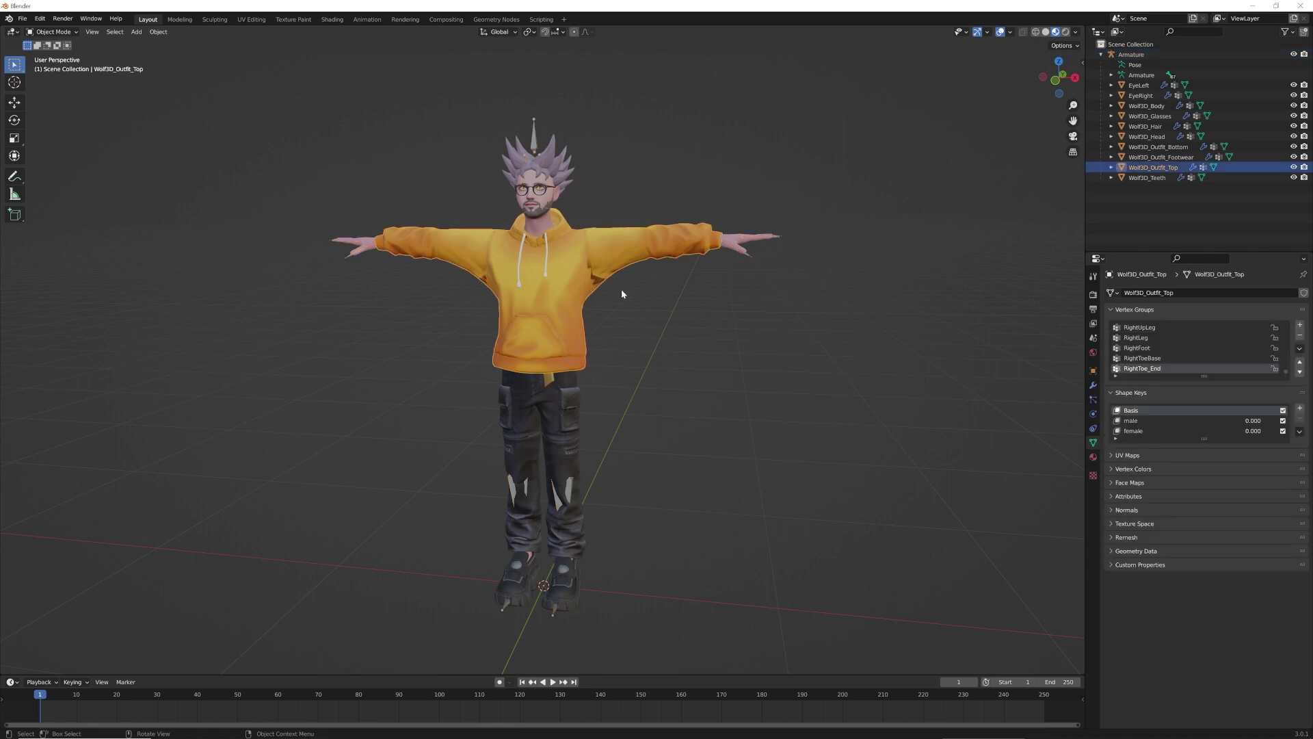
# Duplicate Wolf3D_Outfit_Top's Armature modifier
pyautogui.click(1094, 385)
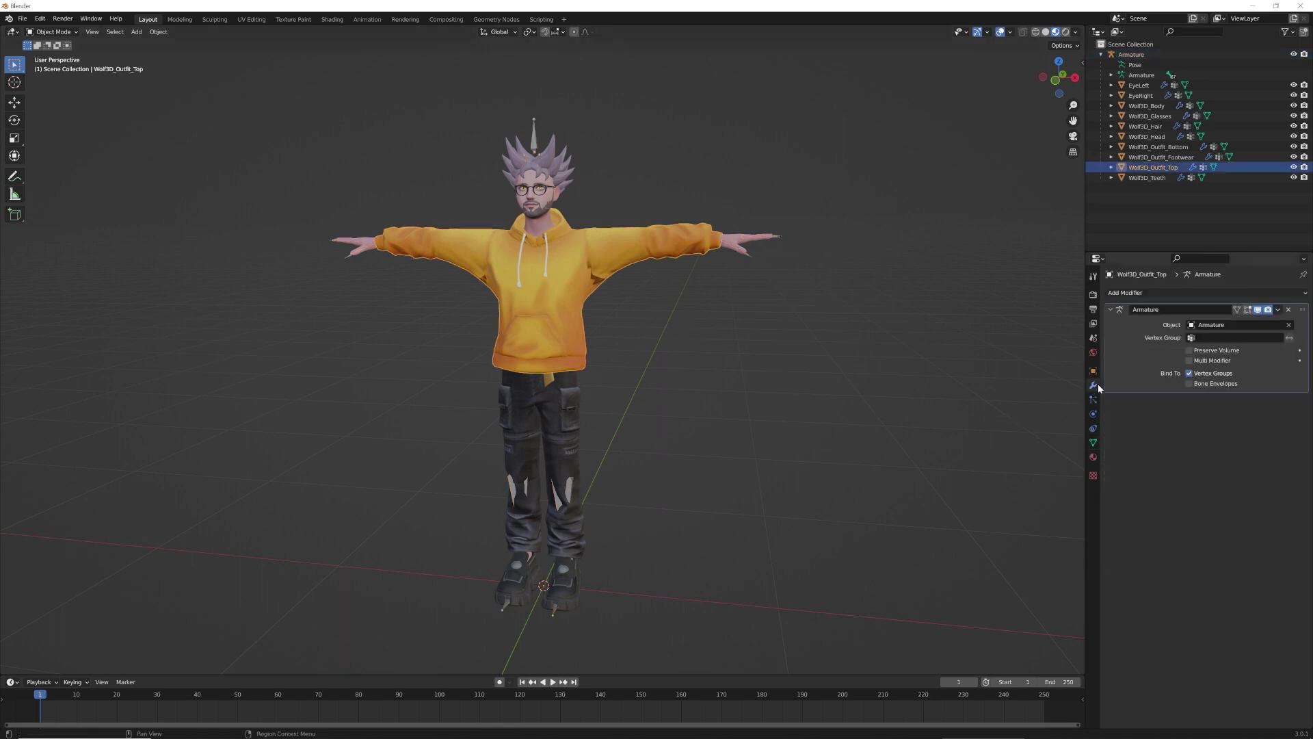
pyautogui.click(1278, 310)
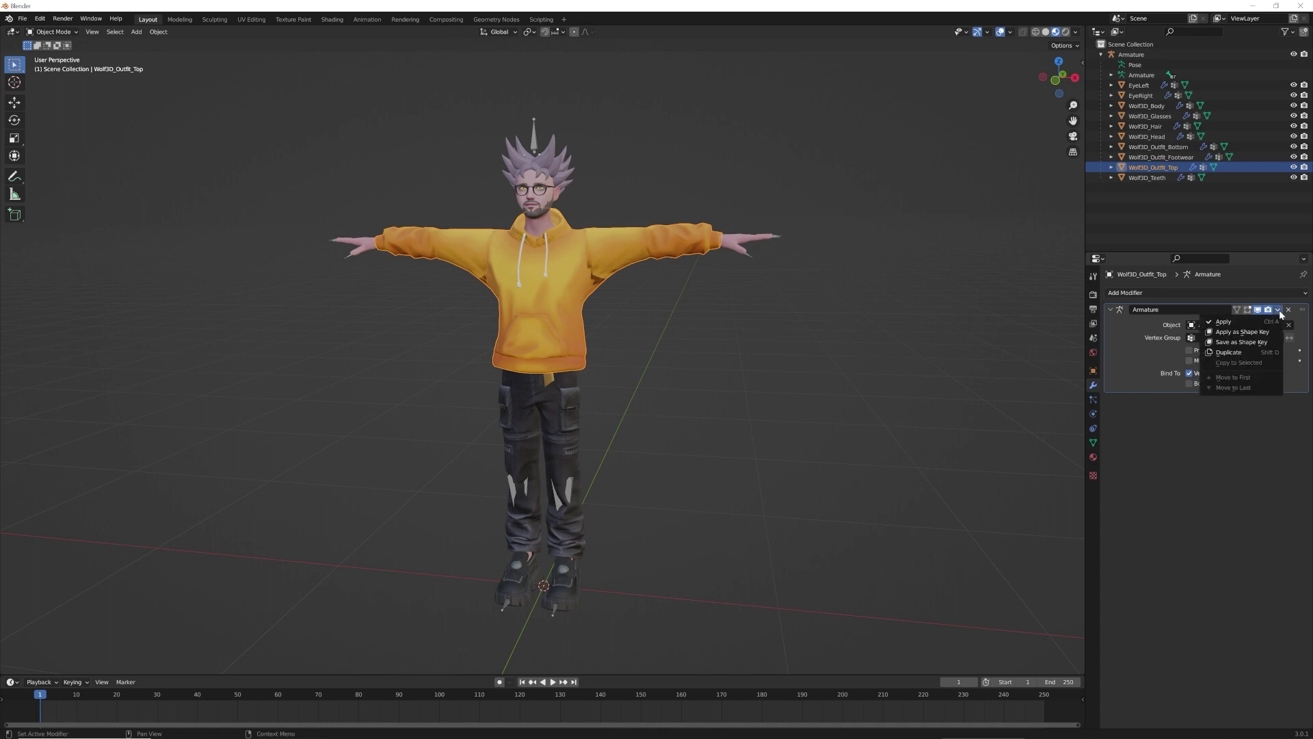
pyautogui.click(1241, 352)
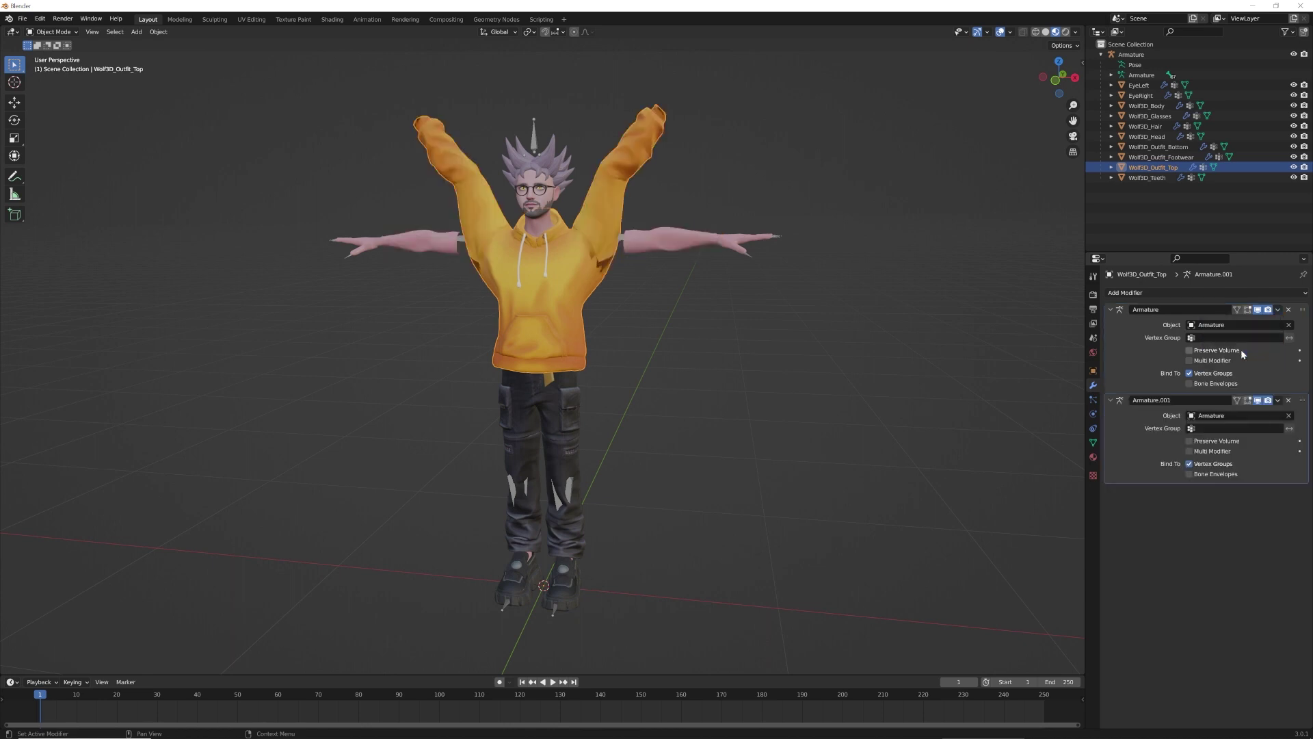
pyautogui.click(1279, 309)
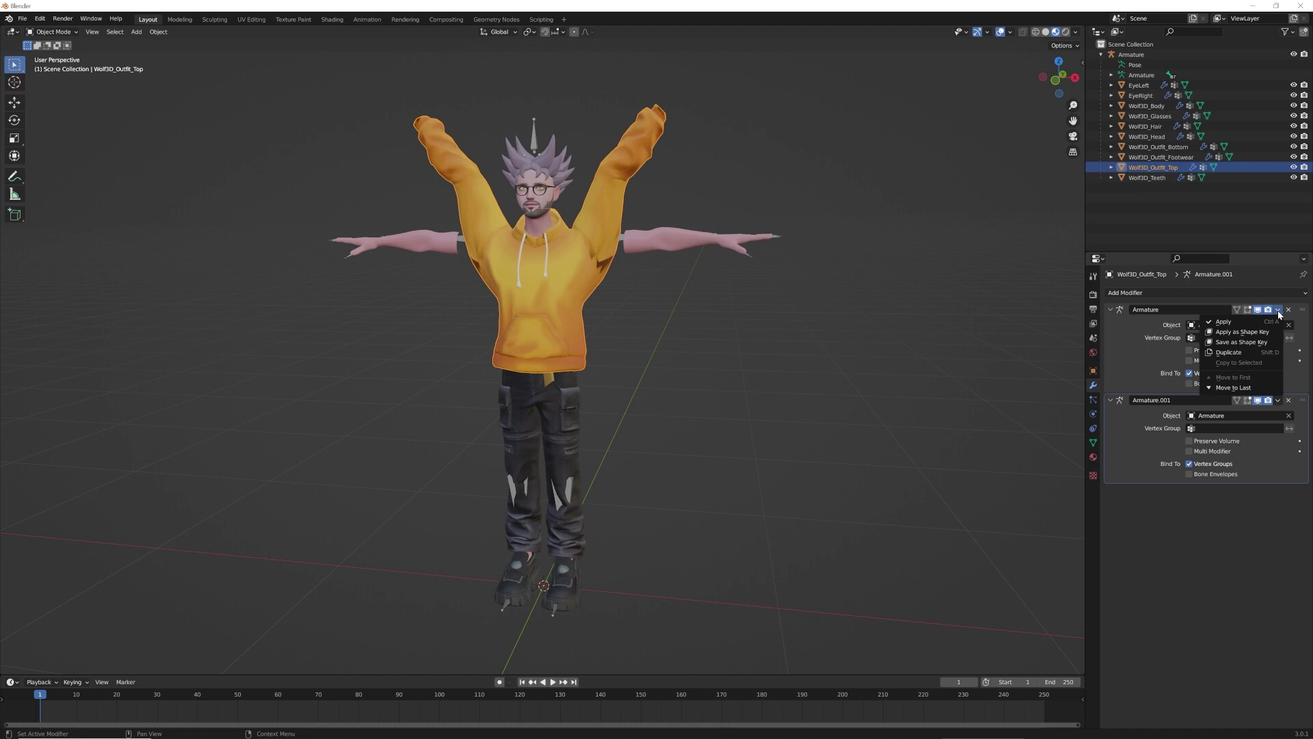
pyautogui.click(1233, 322)
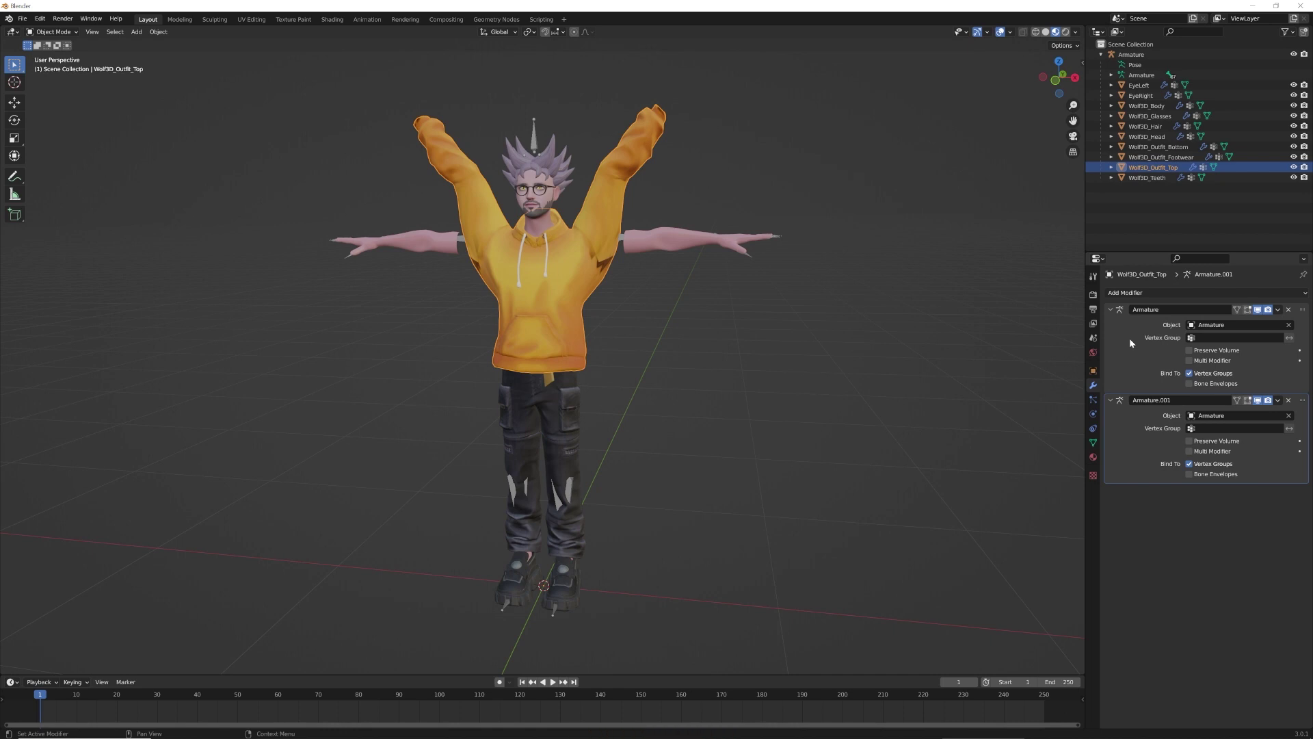
# Delete the hoodie's shape keys and apply its first Armature modifier
pyautogui.click(1093, 442)
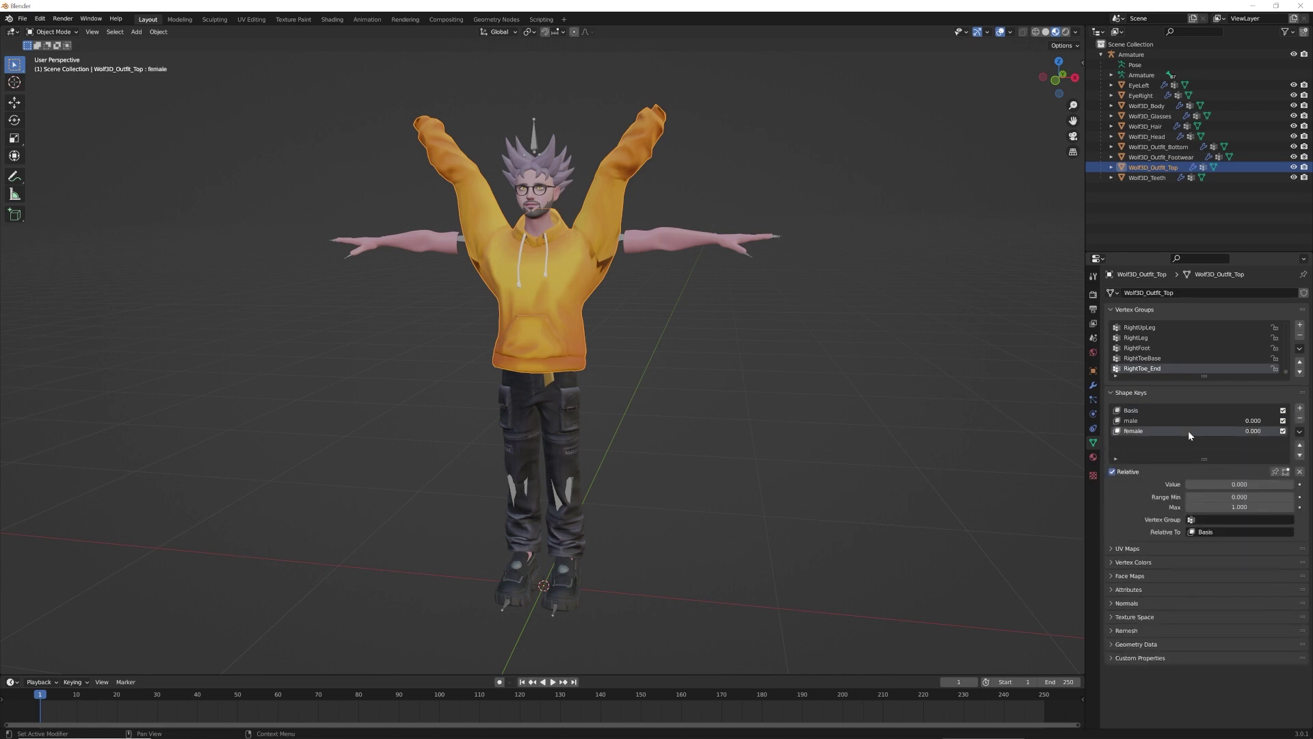
pyautogui.click(1300, 420)
pyautogui.click(1300, 420)
pyautogui.click(1300, 420)
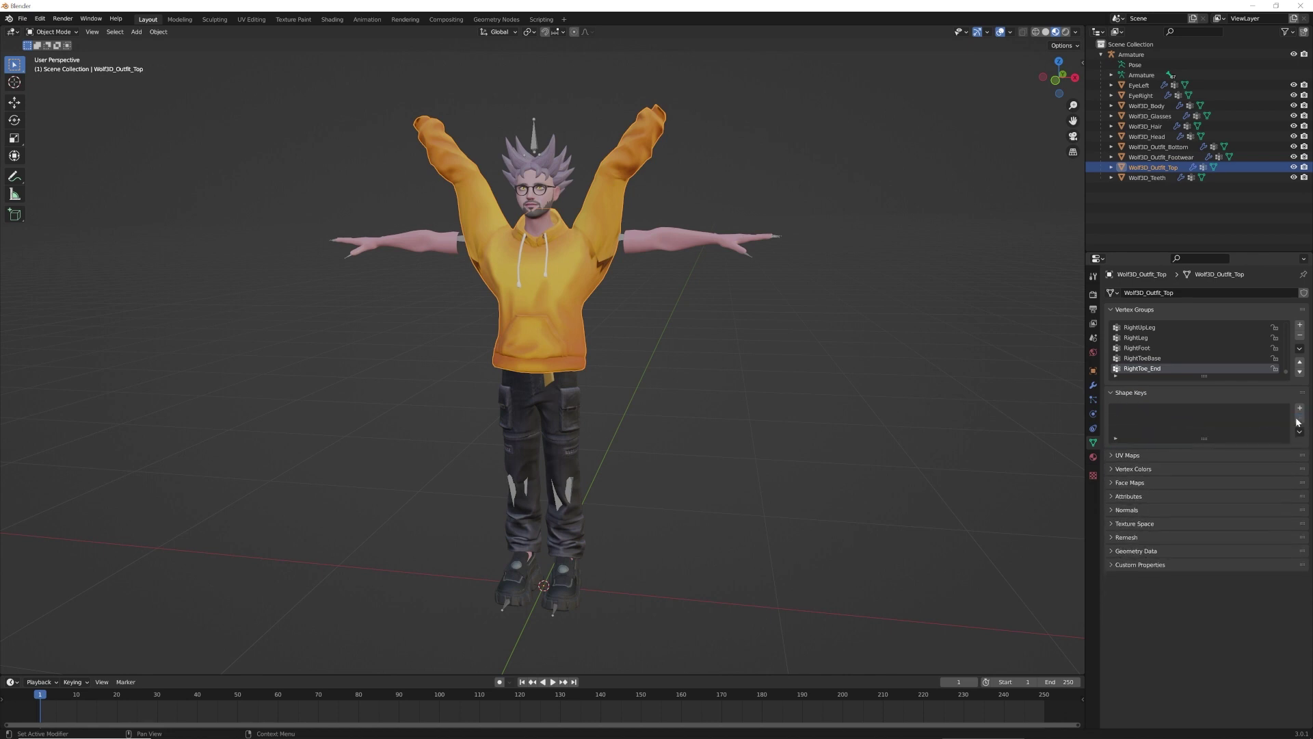
pyautogui.click(1094, 383)
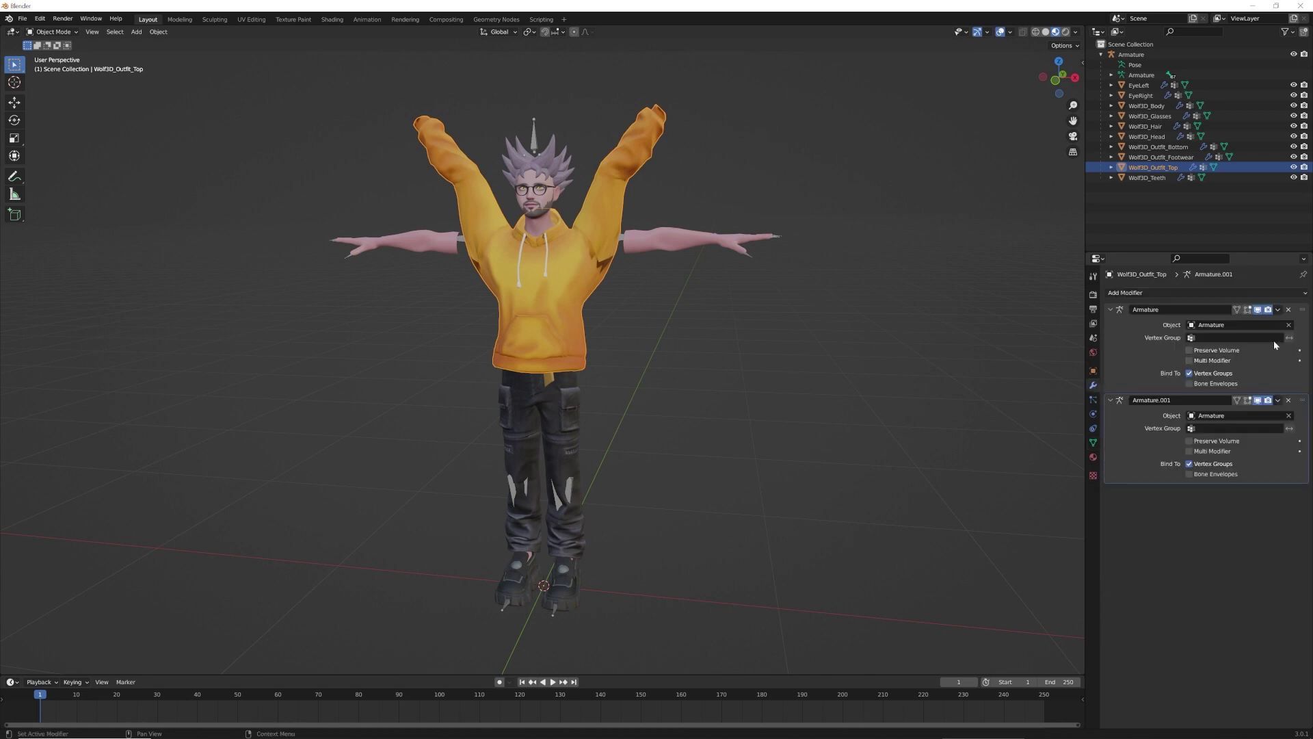
pyautogui.click(1278, 310)
pyautogui.click(1242, 322)
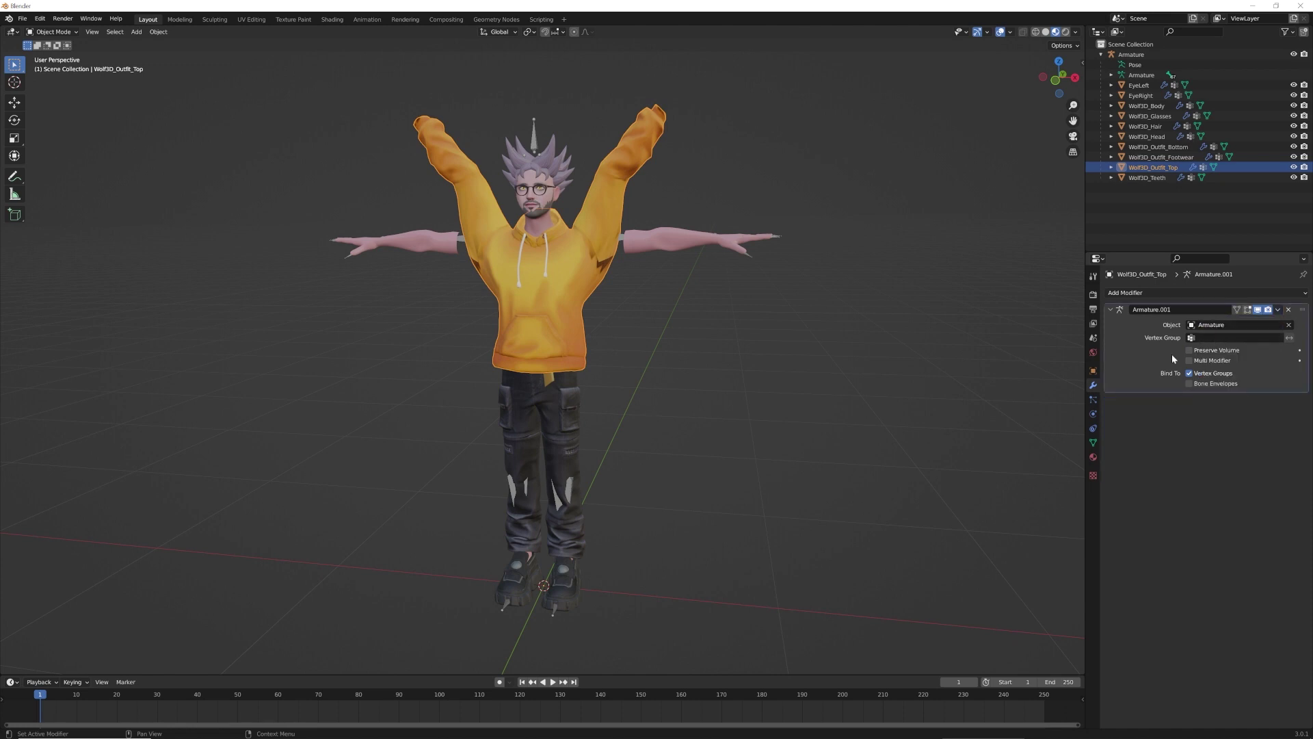
# Duplicate Wolf3D_Body's Armature modifier and delete its shape keys
pyautogui.click(636, 253)
pyautogui.click(1278, 310)
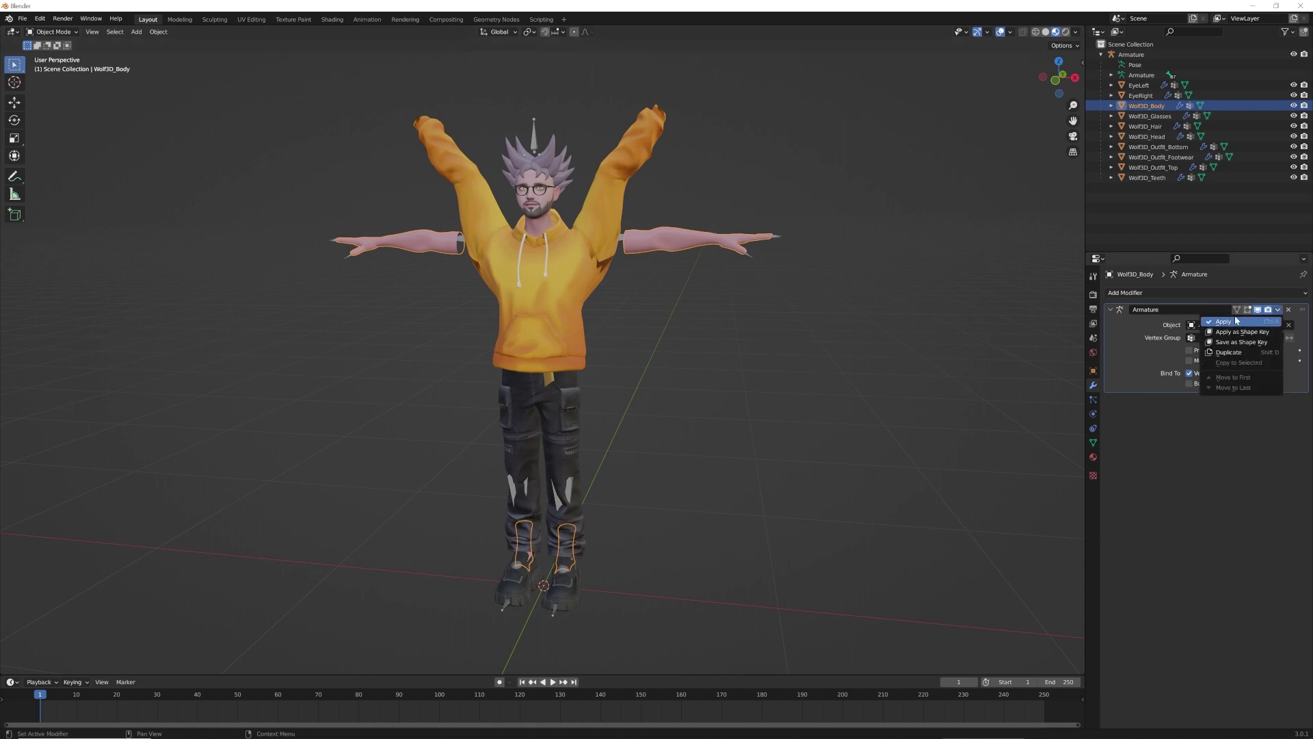
pyautogui.click(1231, 352)
pyautogui.click(1094, 443)
pyautogui.click(1302, 419)
pyautogui.click(1301, 419)
pyautogui.click(1302, 419)
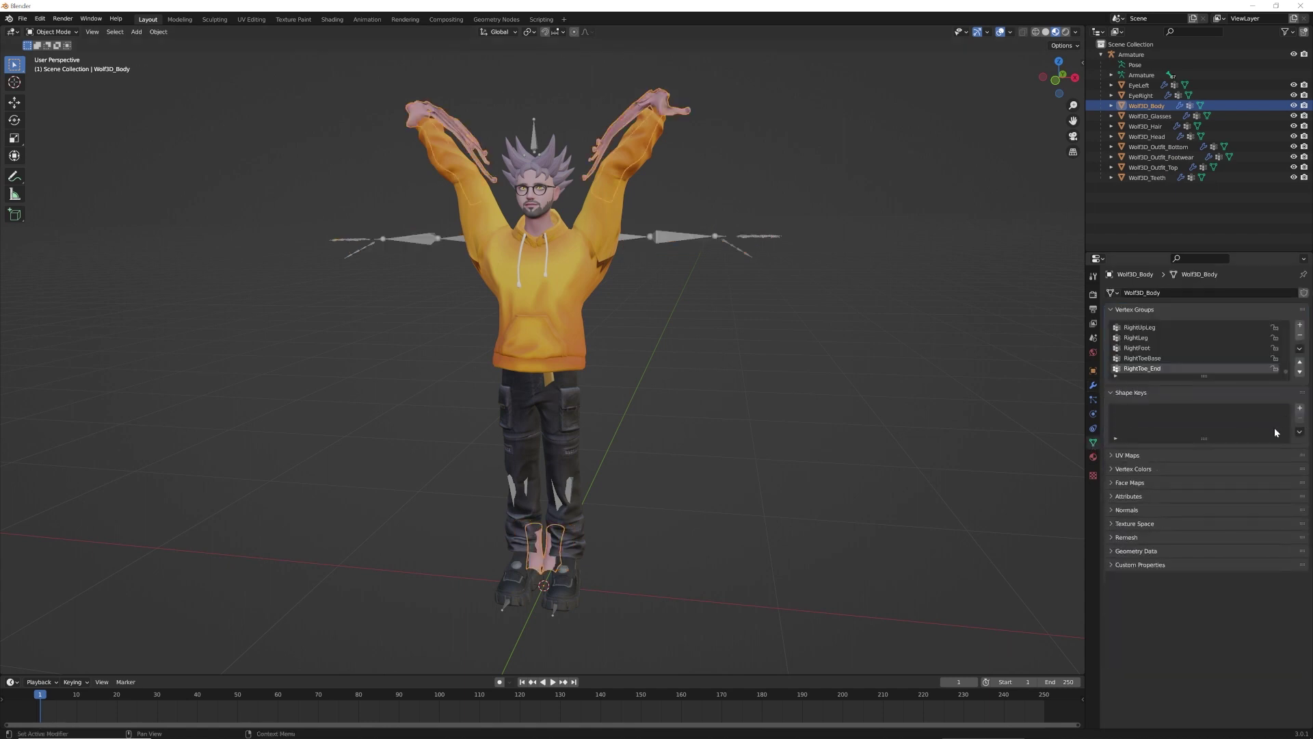
# On Wolf3D_Outfit_Bottom, duplicate the Armature modifier, delete shape keys and apply the first Armature
pyautogui.click(576, 386)
pyautogui.click(1094, 385)
pyautogui.click(1278, 309)
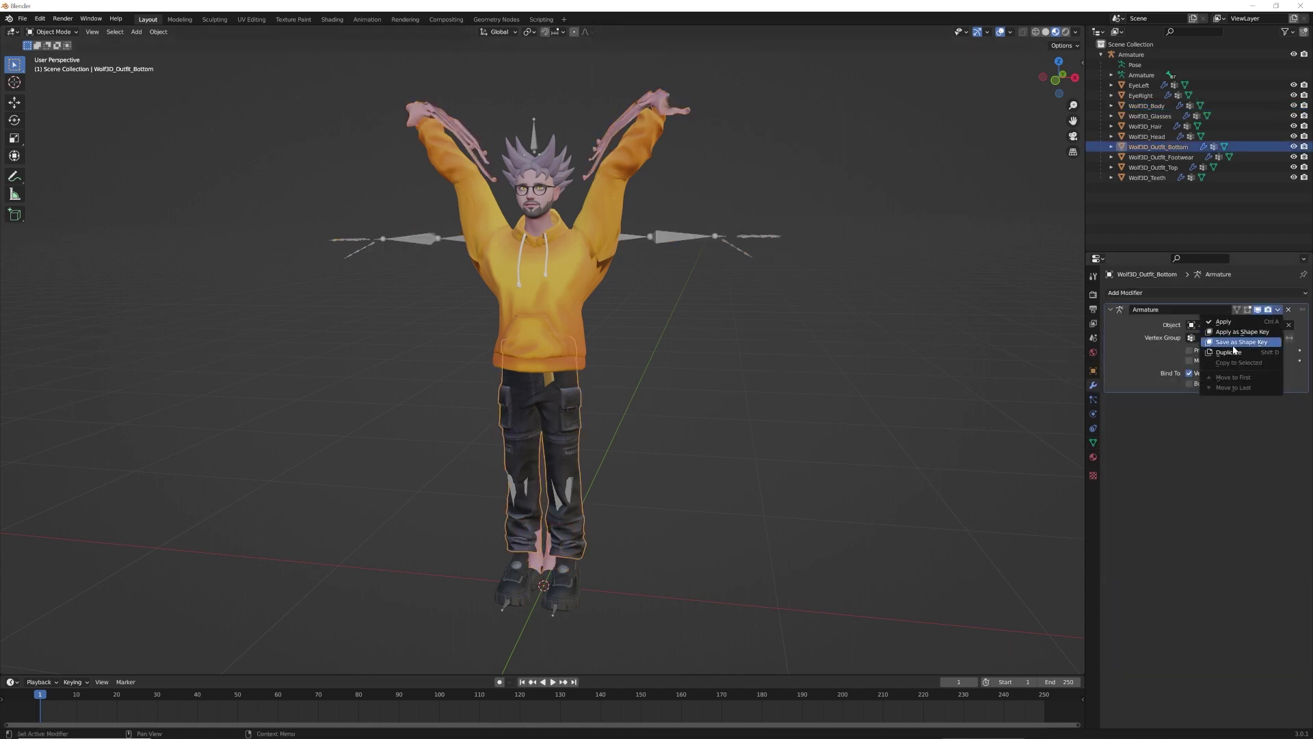
pyautogui.click(1234, 353)
pyautogui.click(1093, 442)
pyautogui.click(1187, 431)
pyautogui.click(1301, 419)
pyautogui.click(1301, 419)
pyautogui.click(1302, 419)
pyautogui.click(1094, 385)
pyautogui.click(1279, 310)
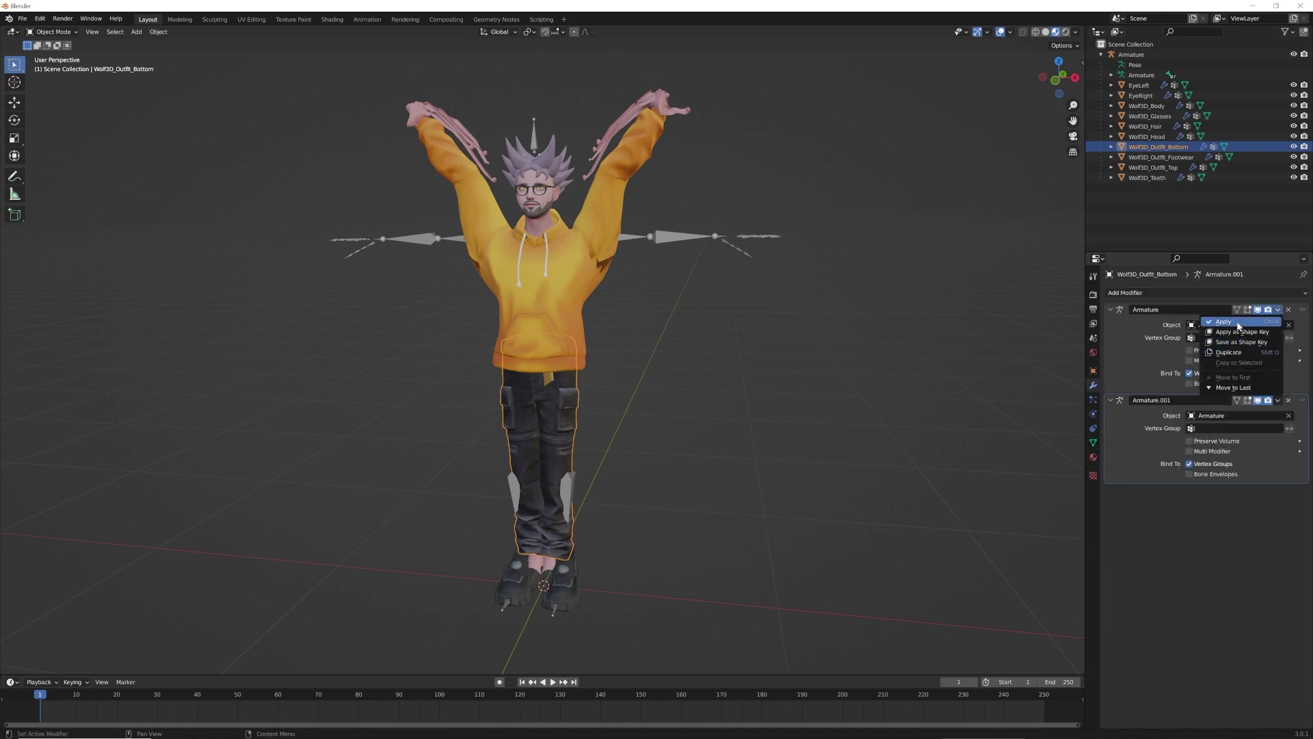
pyautogui.click(1237, 322)
# Apply the first Armature modifier on Wolf3D_Body
pyautogui.click(618, 132)
pyautogui.click(1278, 309)
pyautogui.click(1236, 323)
# On Wolf3D_Outfit_Footwear, duplicate the Armature modifier, delete shape keys and apply the first Armature
pyautogui.click(544, 594)
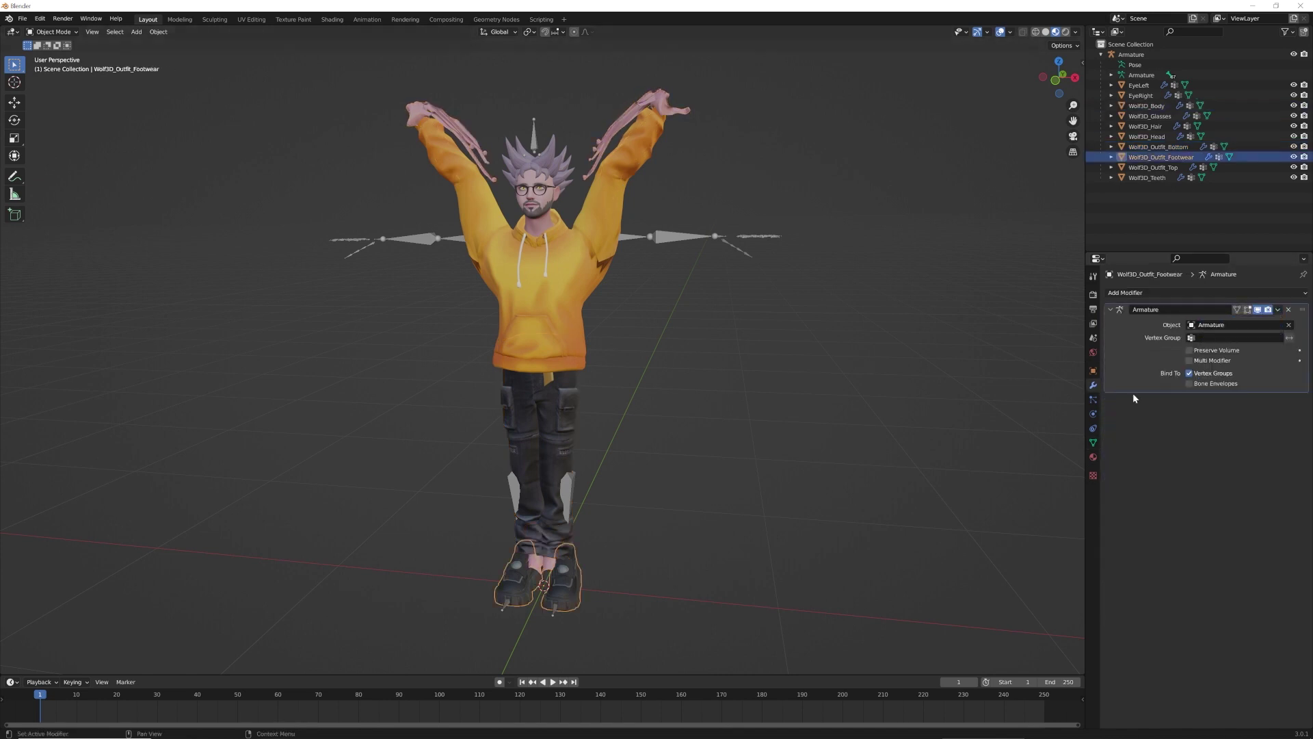
pyautogui.click(1278, 310)
pyautogui.click(1234, 352)
pyautogui.click(1093, 442)
pyautogui.click(1187, 432)
pyautogui.click(1302, 419)
pyautogui.click(1301, 419)
pyautogui.click(1302, 419)
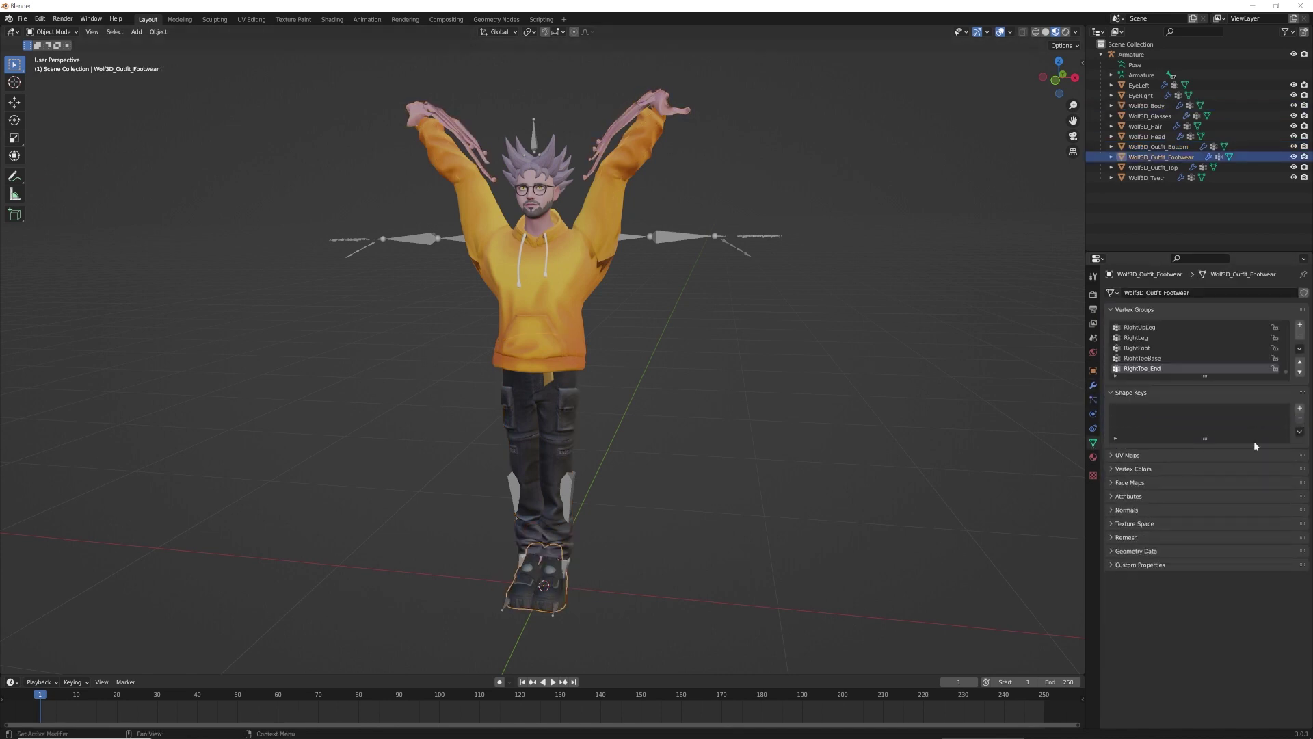
pyautogui.click(1093, 385)
pyautogui.click(1278, 310)
pyautogui.click(1227, 323)
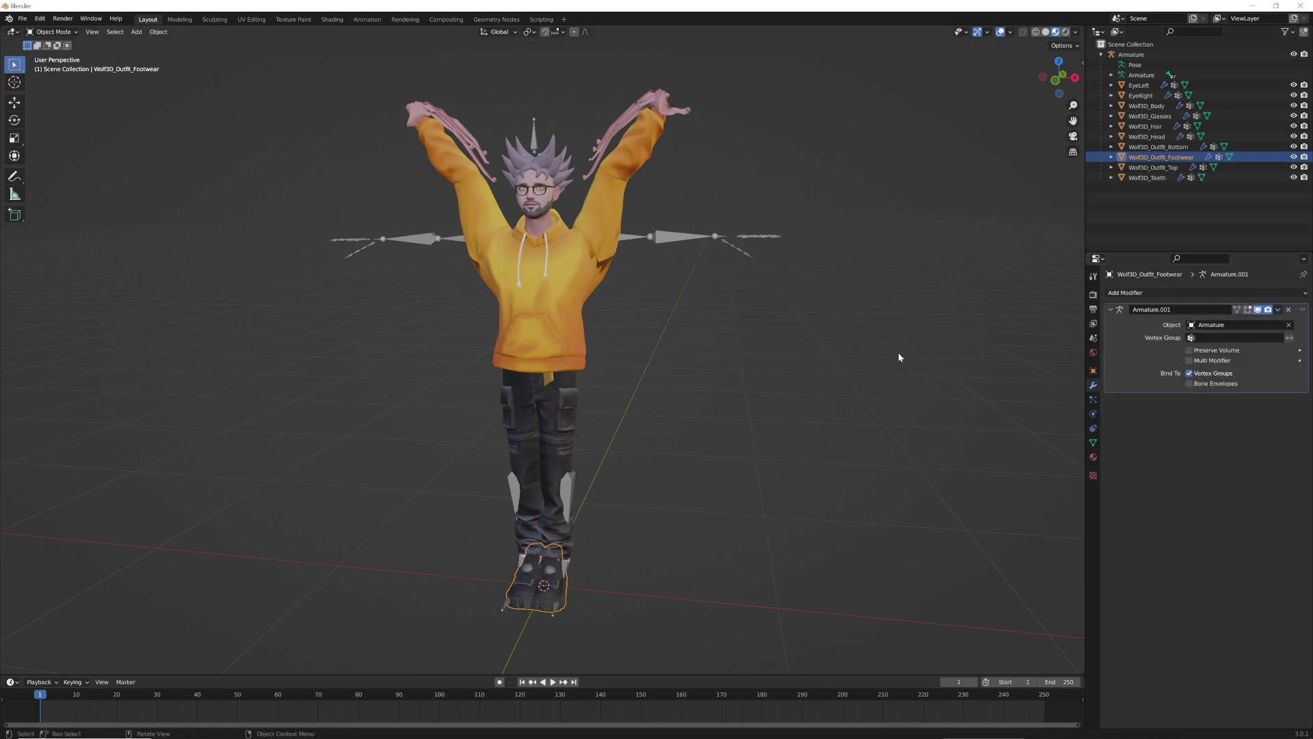
pyautogui.click(971, 346)
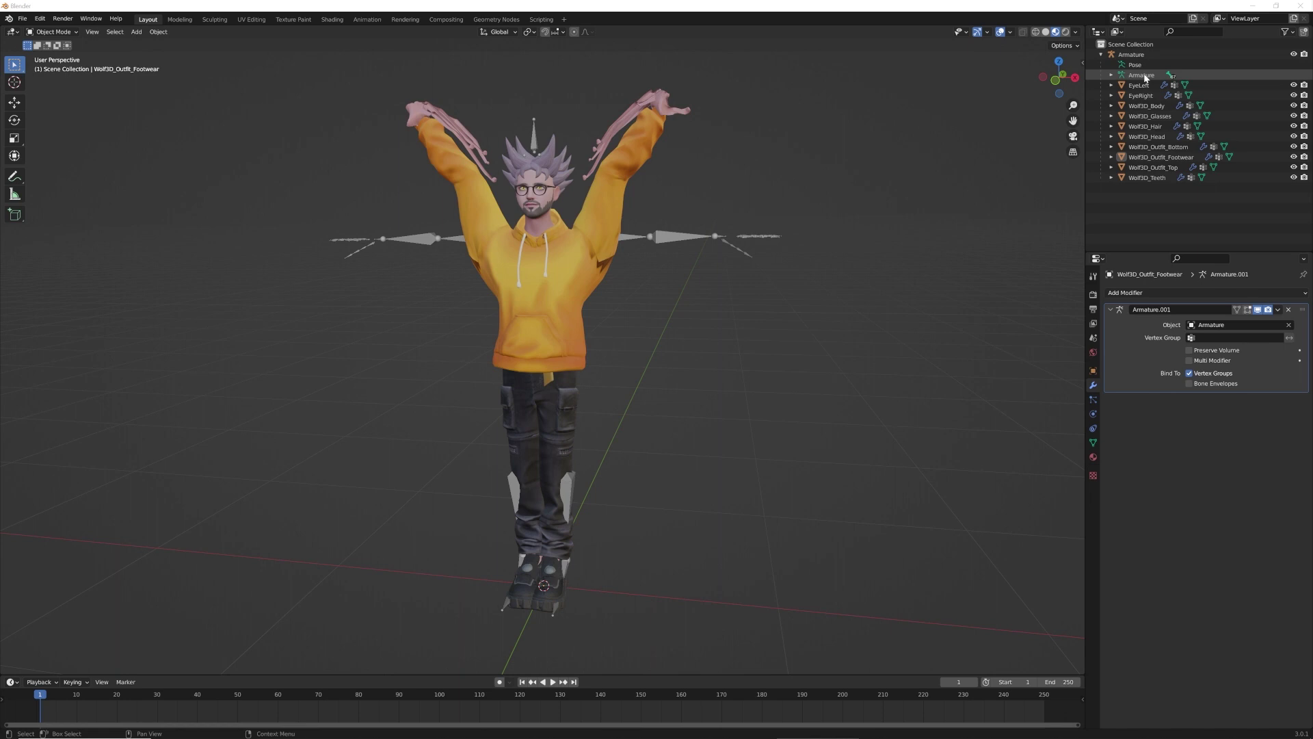
# In Pose Mode, apply the Armature's current pose as its new rest pose
pyautogui.click(1146, 75)
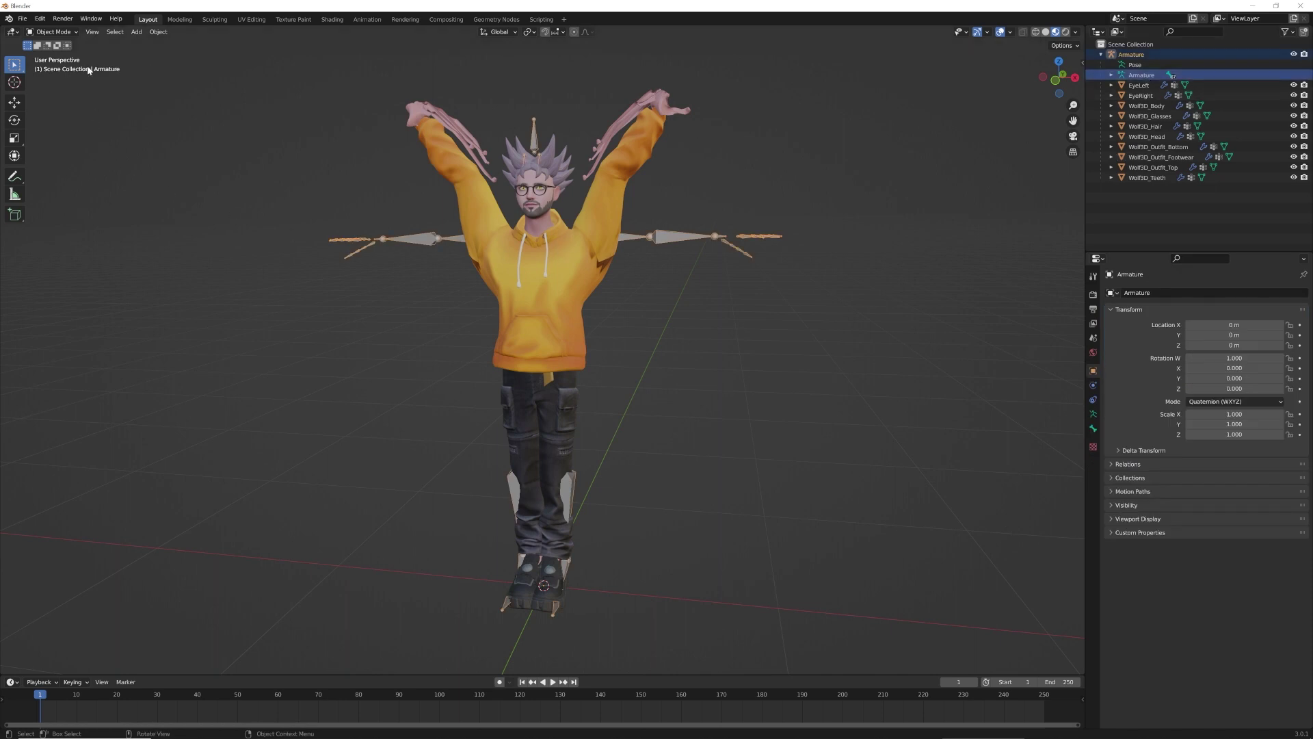
pyautogui.click(76, 31)
pyautogui.click(60, 69)
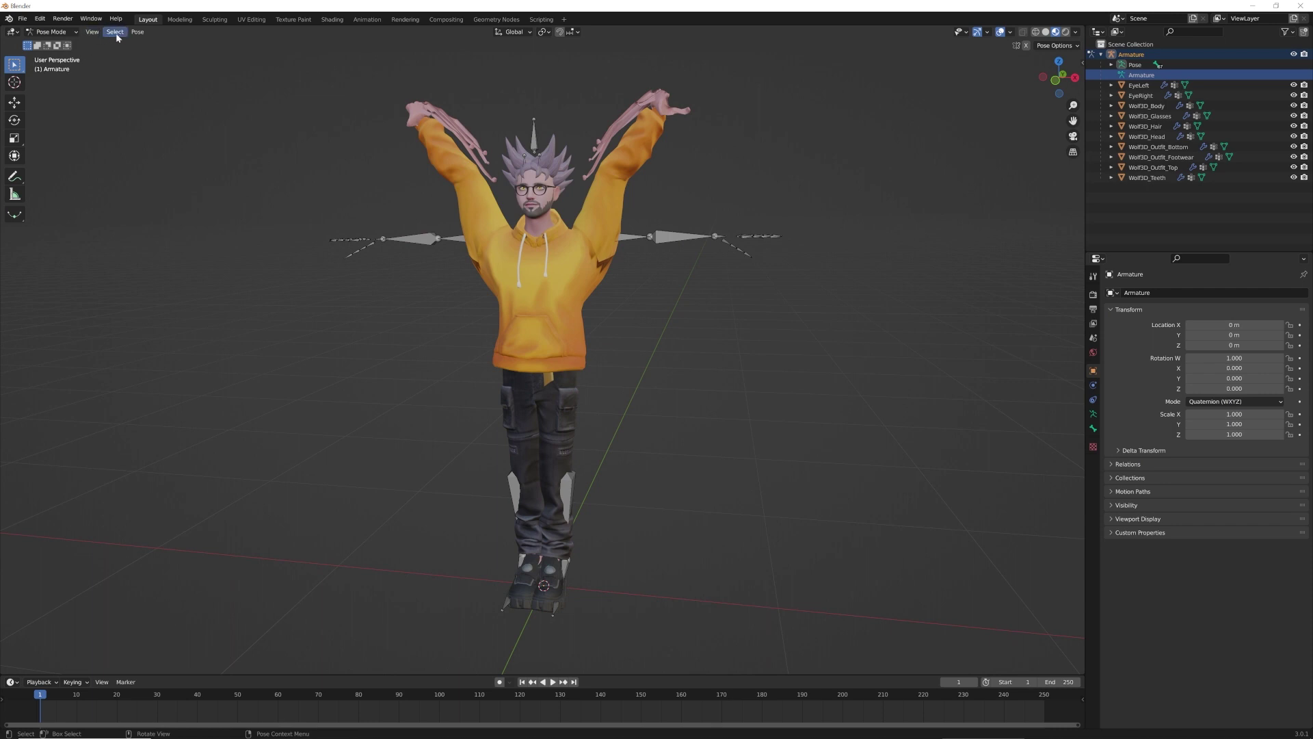
pyautogui.click(135, 31)
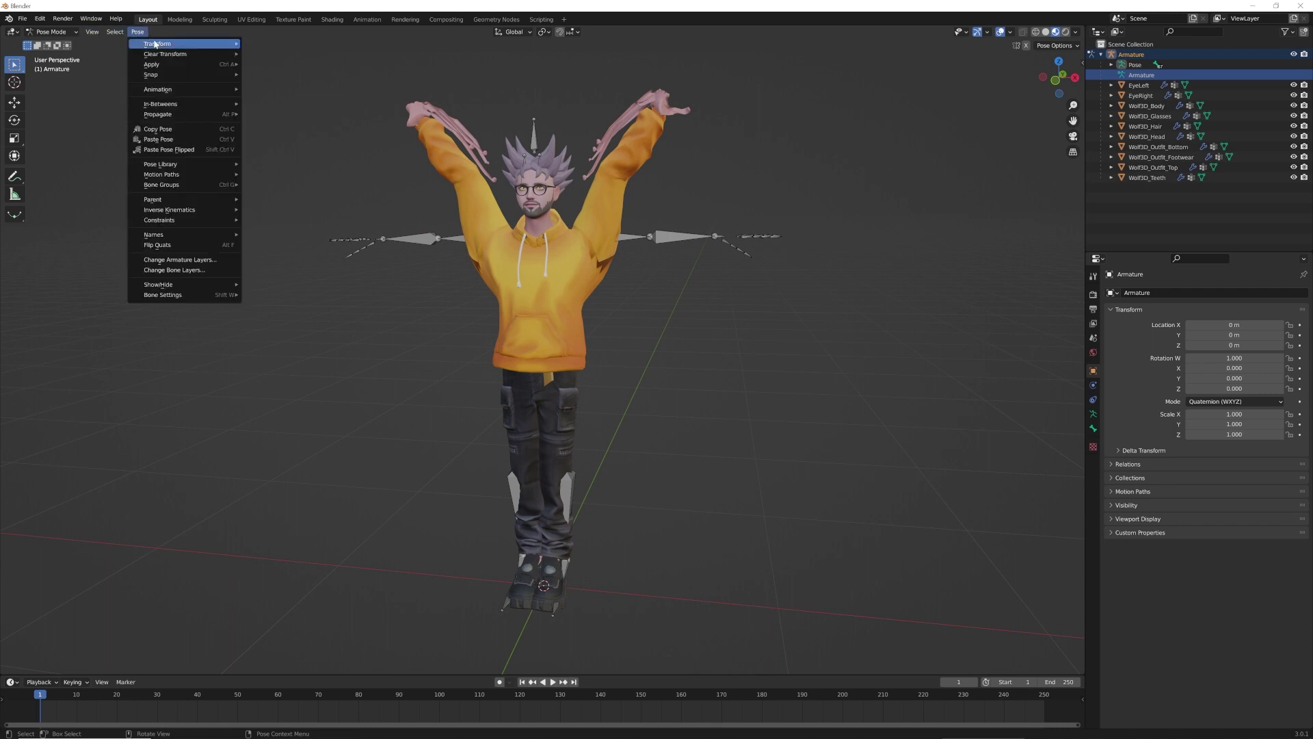
pyautogui.moveTo(159, 65)
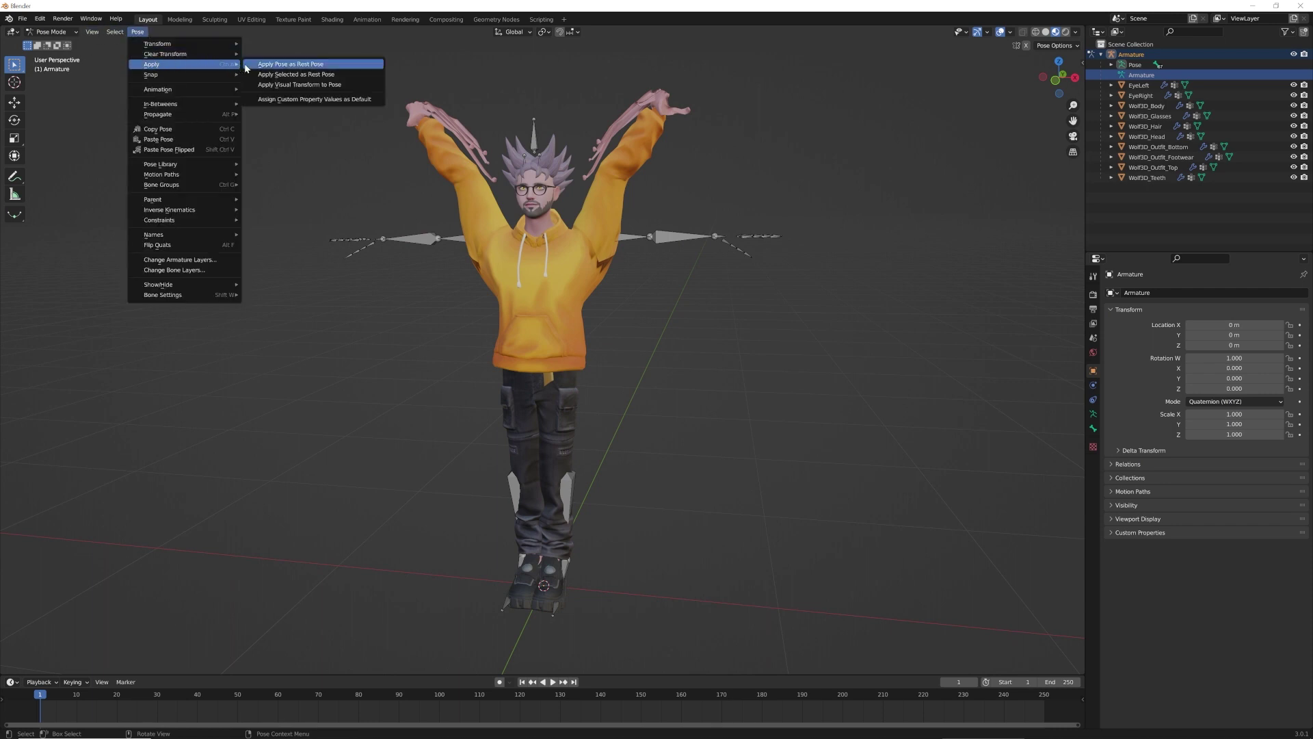
pyautogui.click(288, 64)
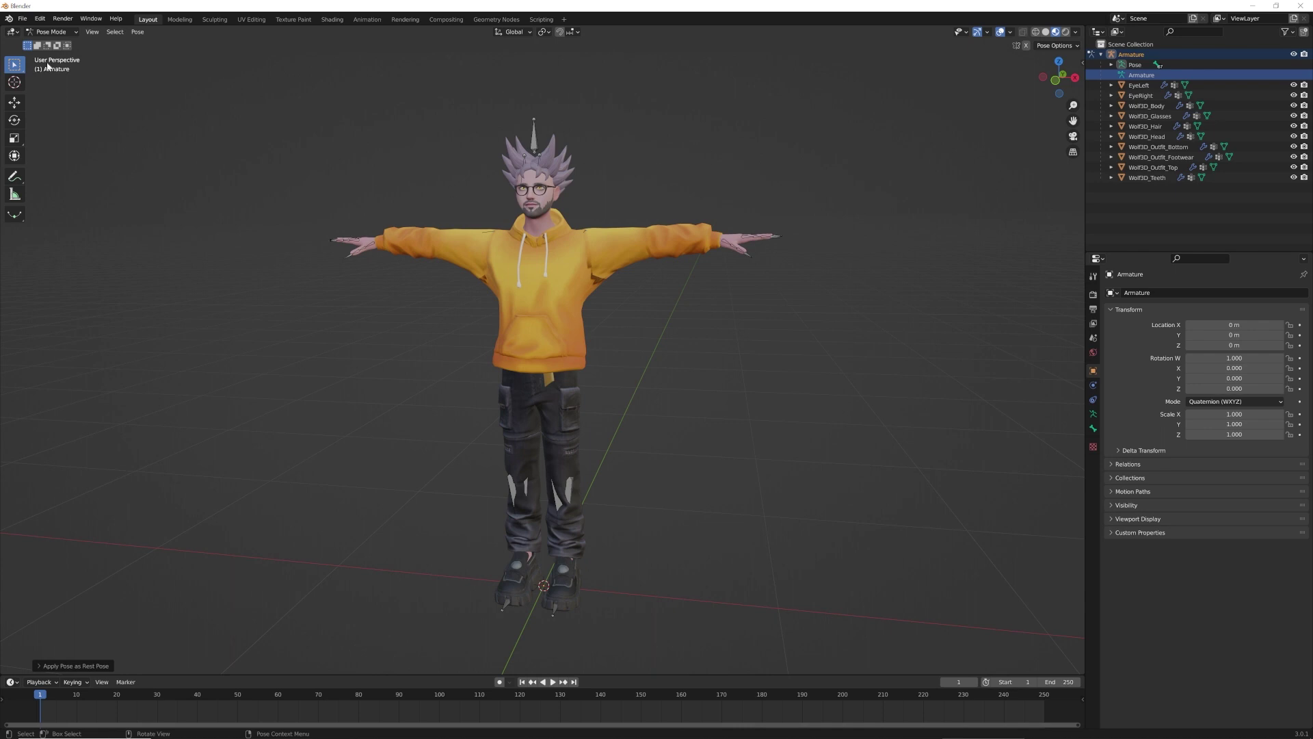
pyautogui.click(23, 18)
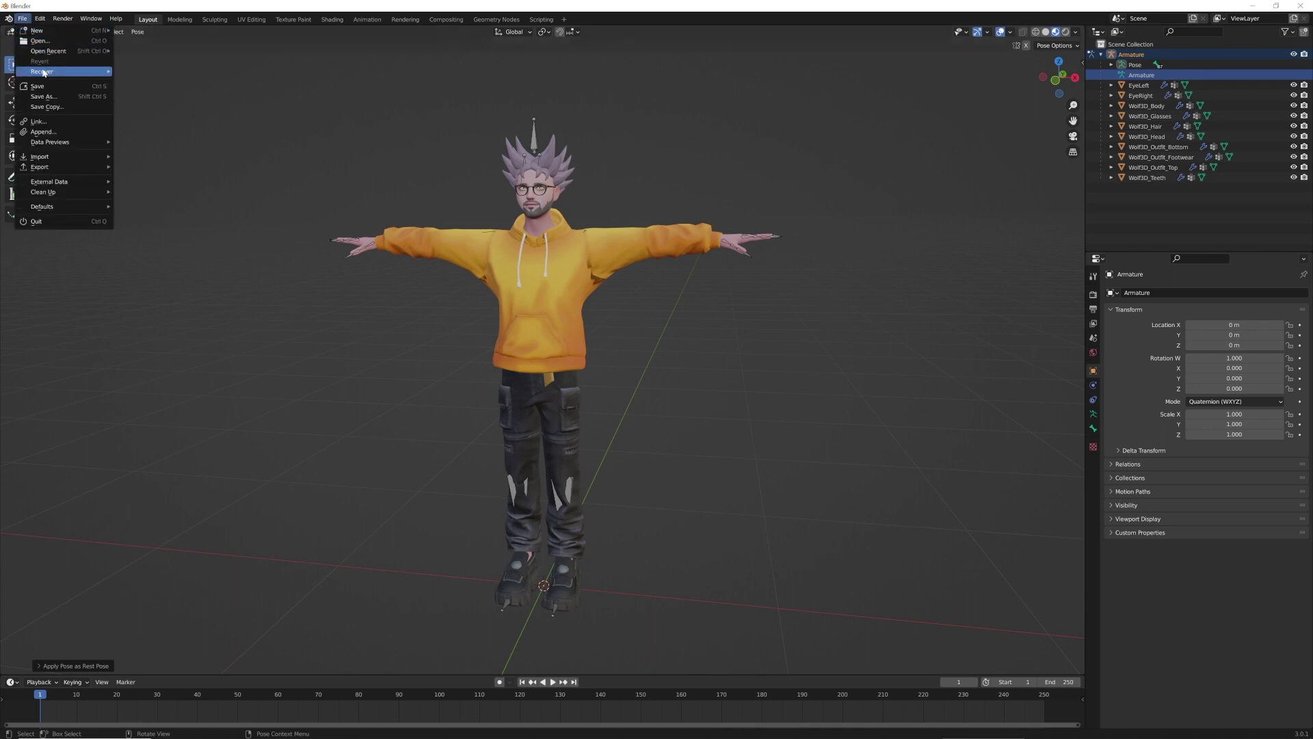
# Save the scene as Blaze.blend in the C:\Blaze folder, replacing the untitled default name
pyautogui.click(43, 96)
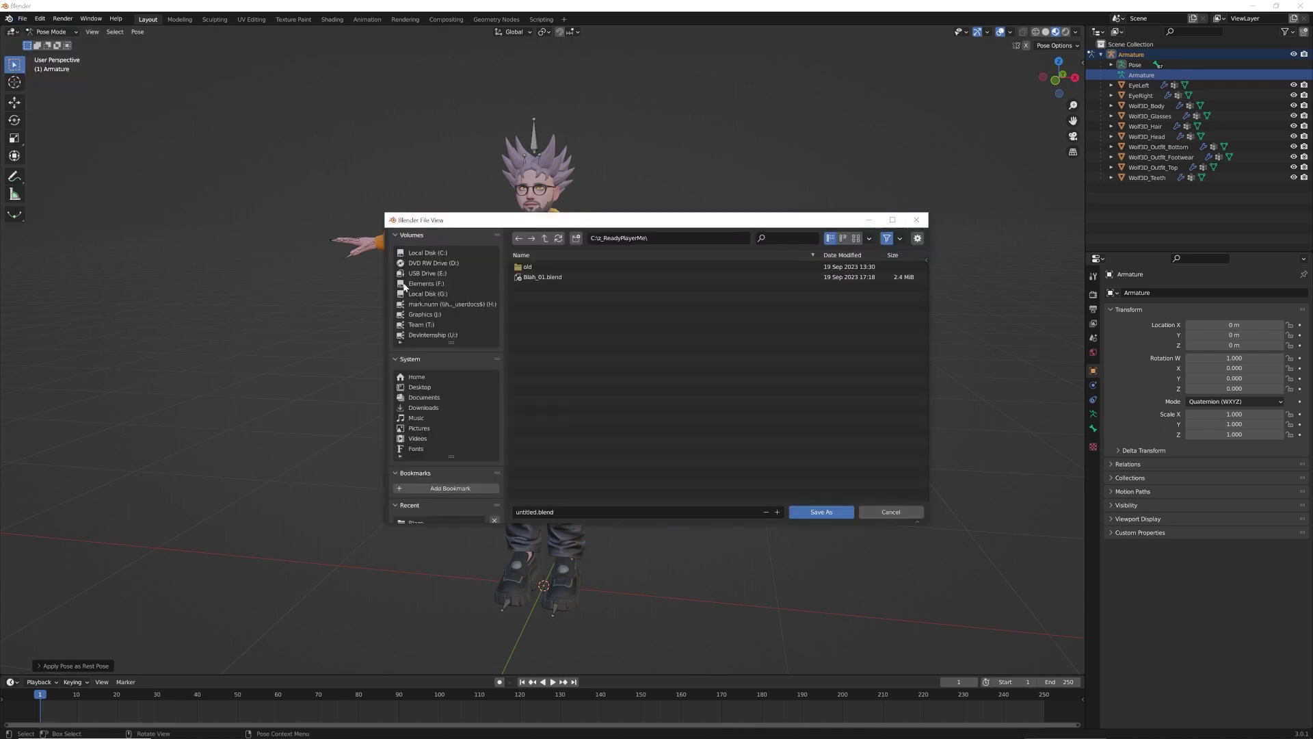
pyautogui.click(437, 253)
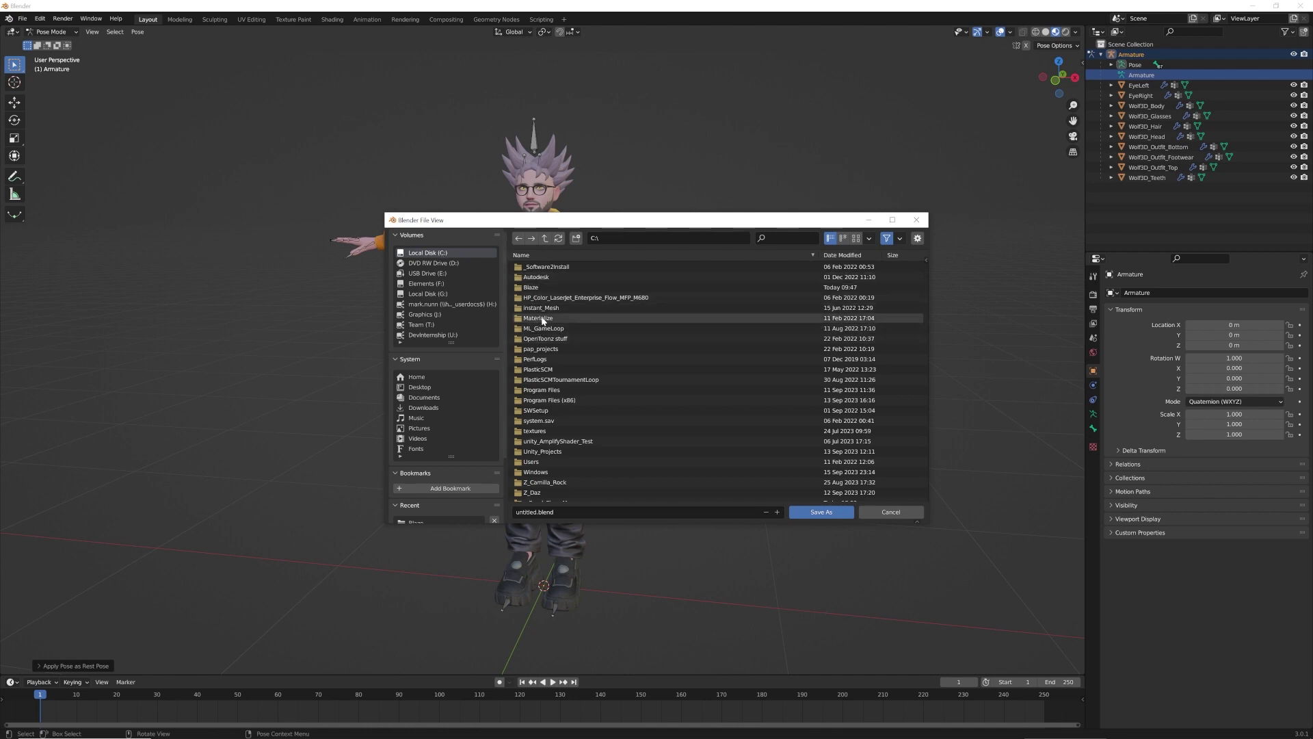
pyautogui.doubleClick(536, 287)
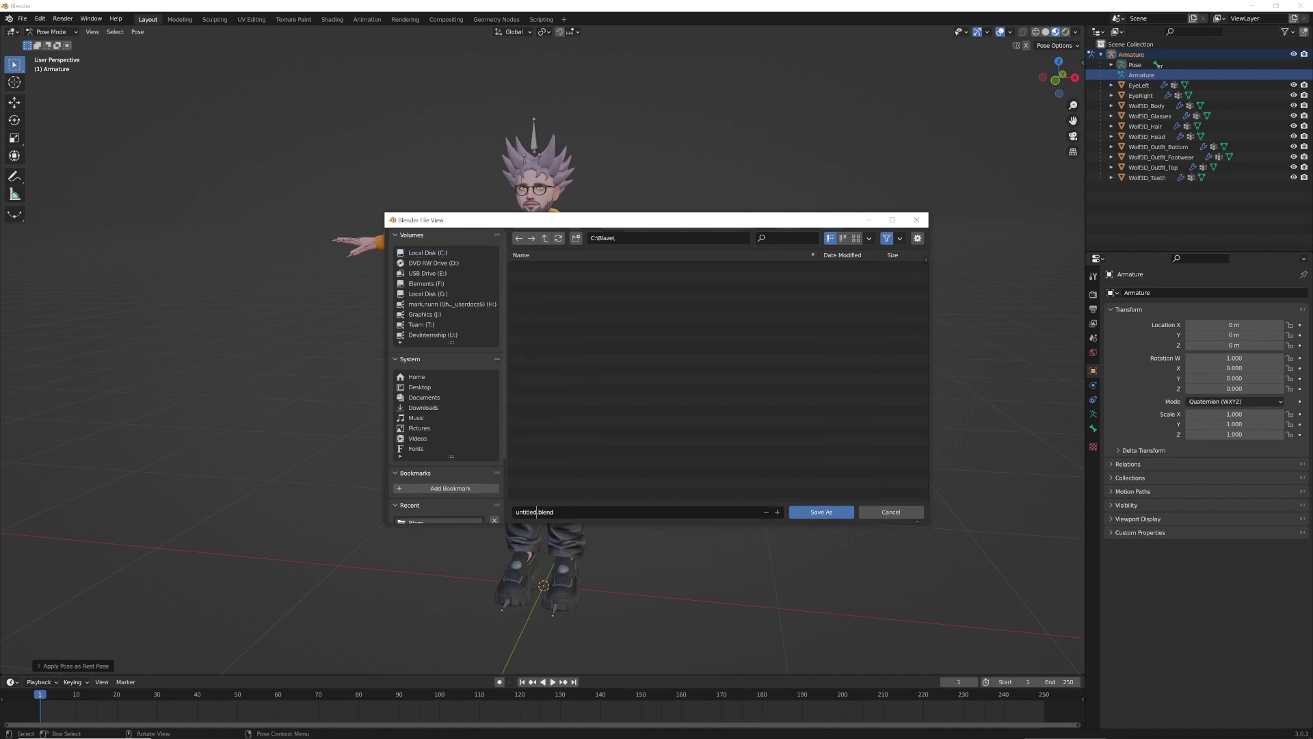
pyautogui.press('BackSpace')
pyautogui.press('BackSpace')
pyautogui.press('BackSpace')
pyautogui.press('BackSpace')
pyautogui.press('BackSpace')
pyautogui.press('BackSpace')
pyautogui.press('BackSpace')
pyautogui.press('BackSpace')
pyautogui.write('Blaze')
pyautogui.click(822, 511)
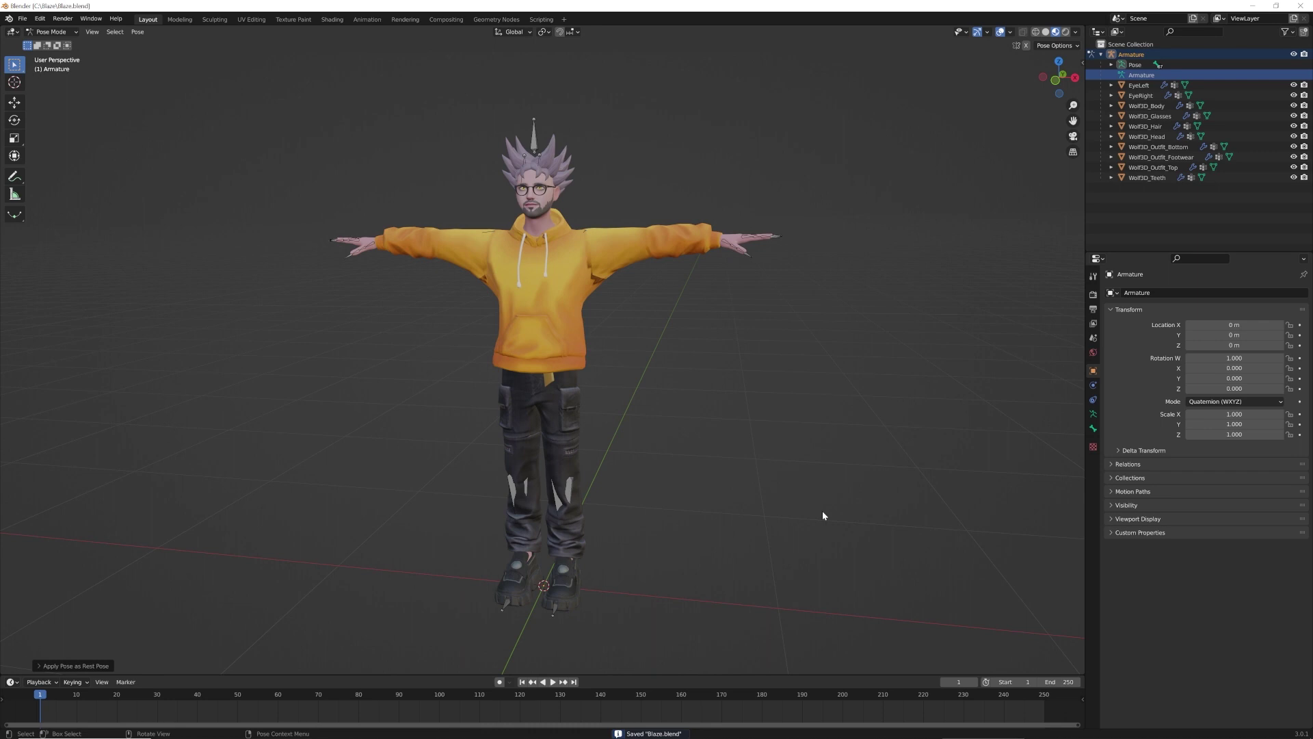
# Return to Object Mode, box-select every avatar mesh and join them with Ctrl+J
pyautogui.click(76, 31)
pyautogui.click(51, 42)
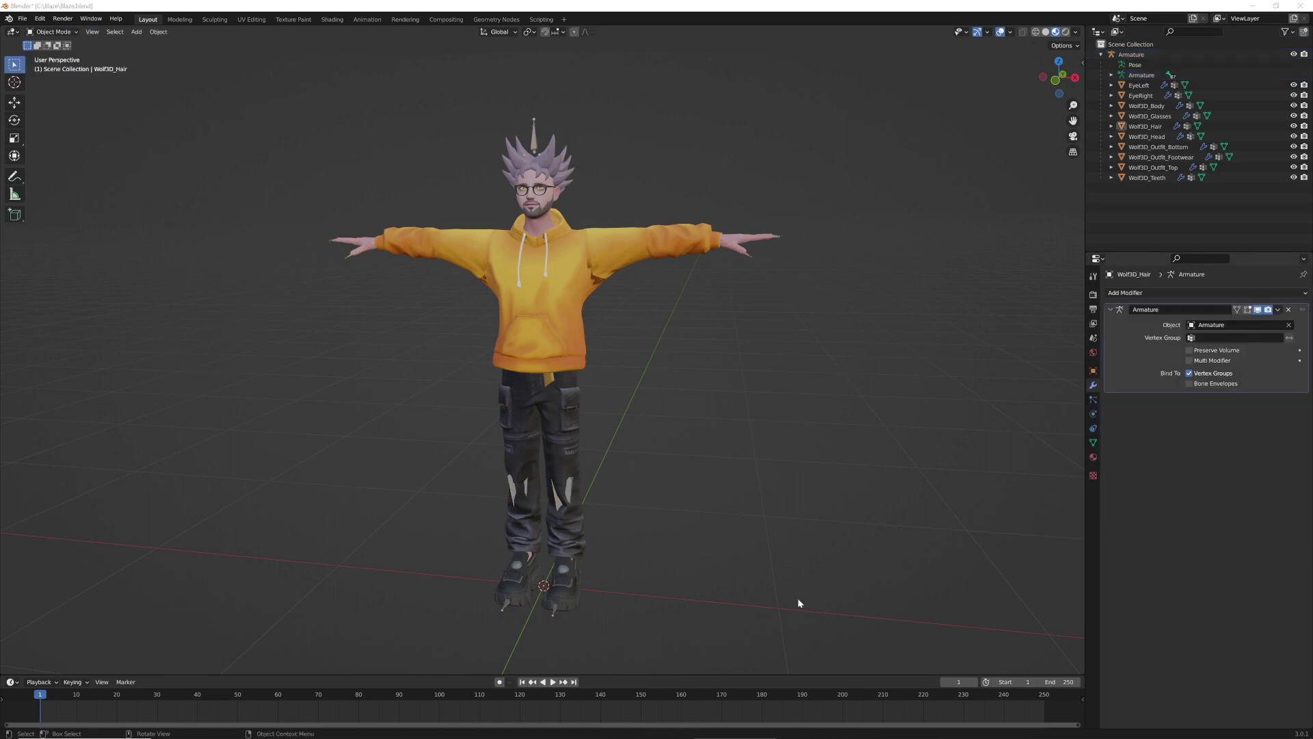
pyautogui.moveTo(836, 625); pyautogui.dragTo(254, 93)
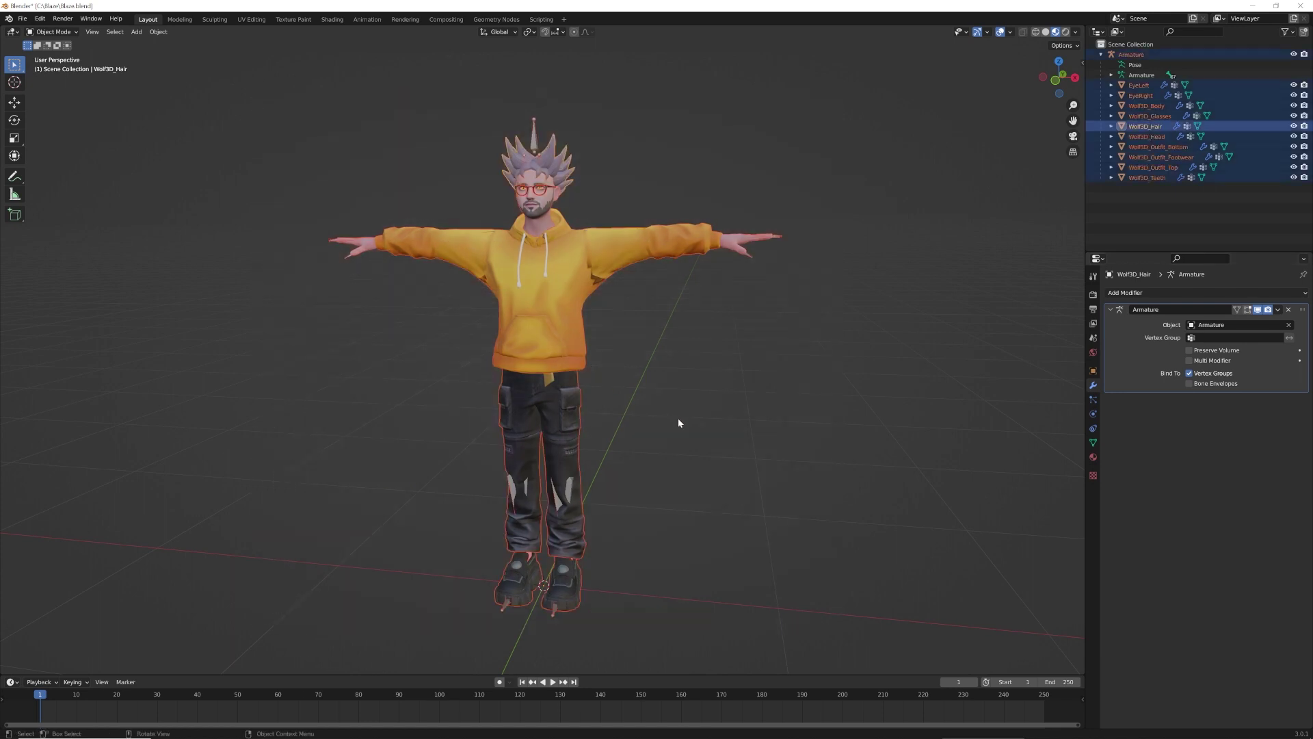
pyautogui.press('ctrl')
pyautogui.hotkey('ctrl', 'j')
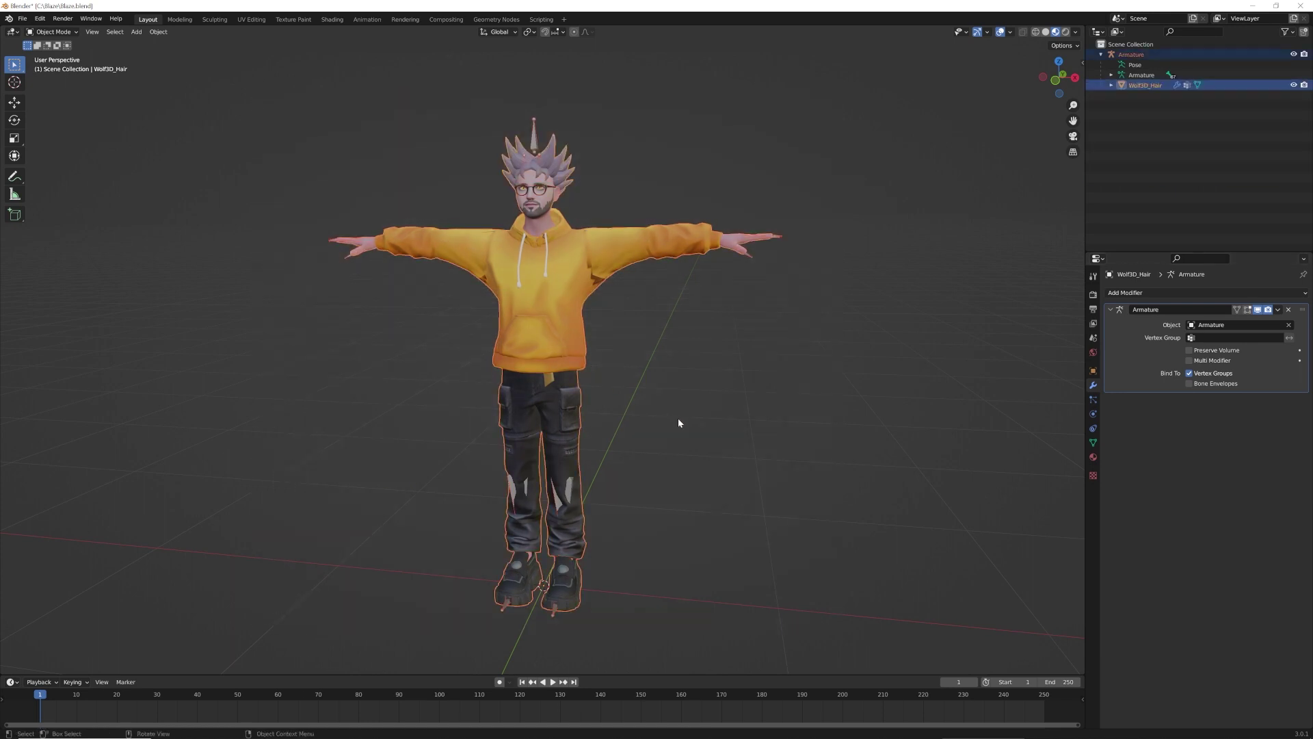
# Rename the joined mesh to Blaze in the Outliner, then deselect it
pyautogui.doubleClick(1153, 85)
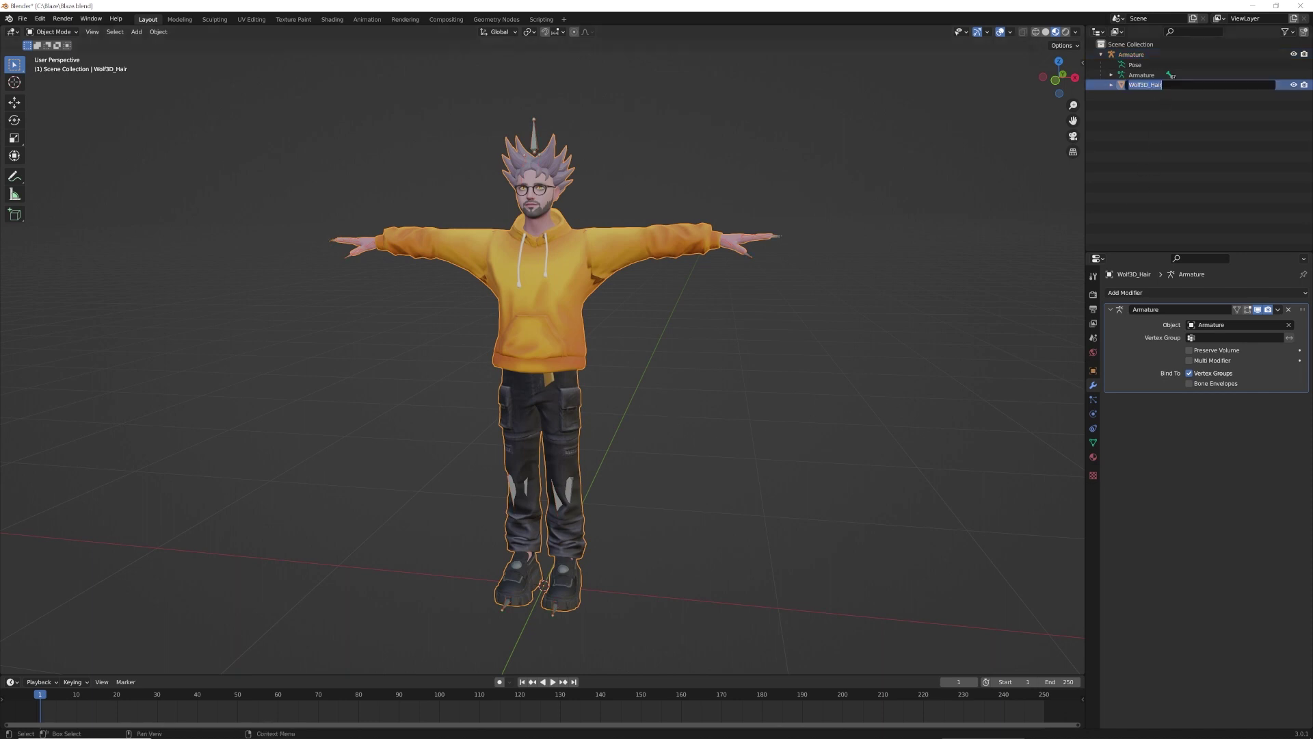
pyautogui.write('Blaze')
pyautogui.press('Return')
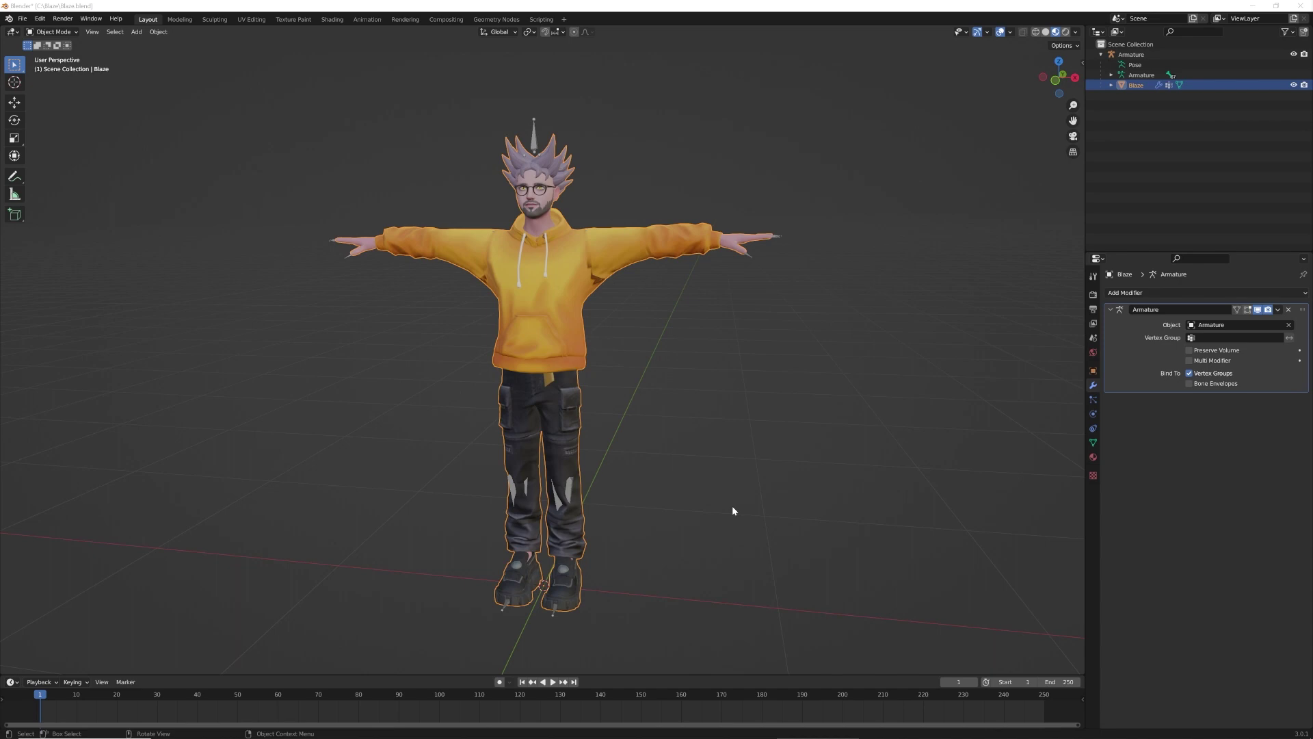
pyautogui.click(732, 510)
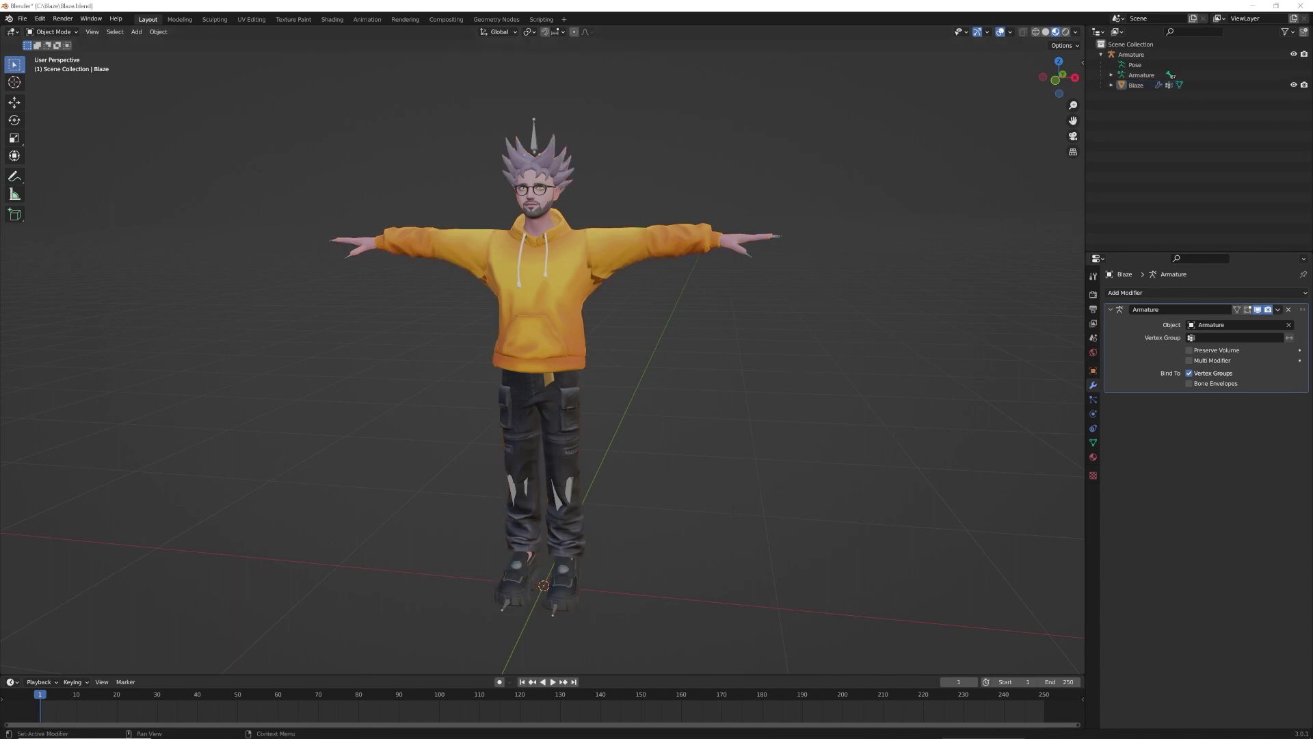
# Enlarge the Principled-Baker GitHub page, download it via Code > Download ZIP, then minimize Chrome
pyautogui.moveTo(1312, 294); pyautogui.dragTo(661, 81)
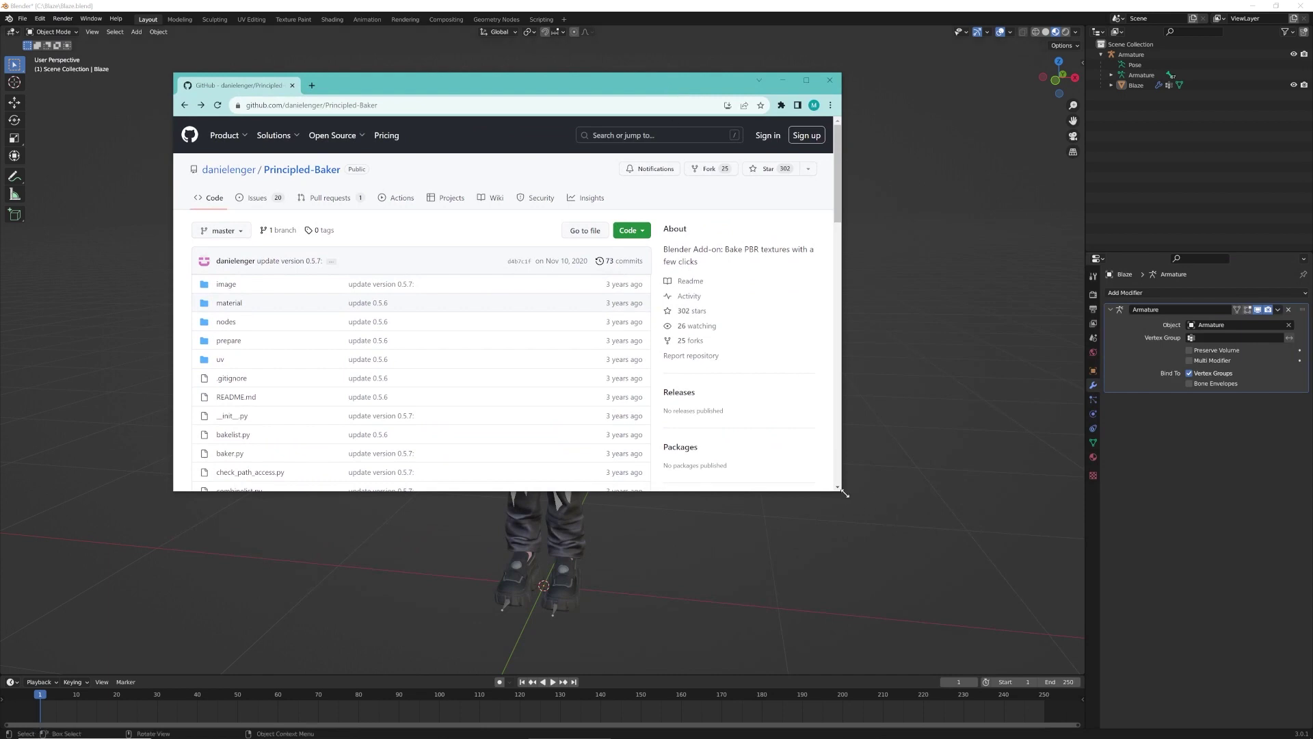
pyautogui.moveTo(844, 492); pyautogui.dragTo(959, 624)
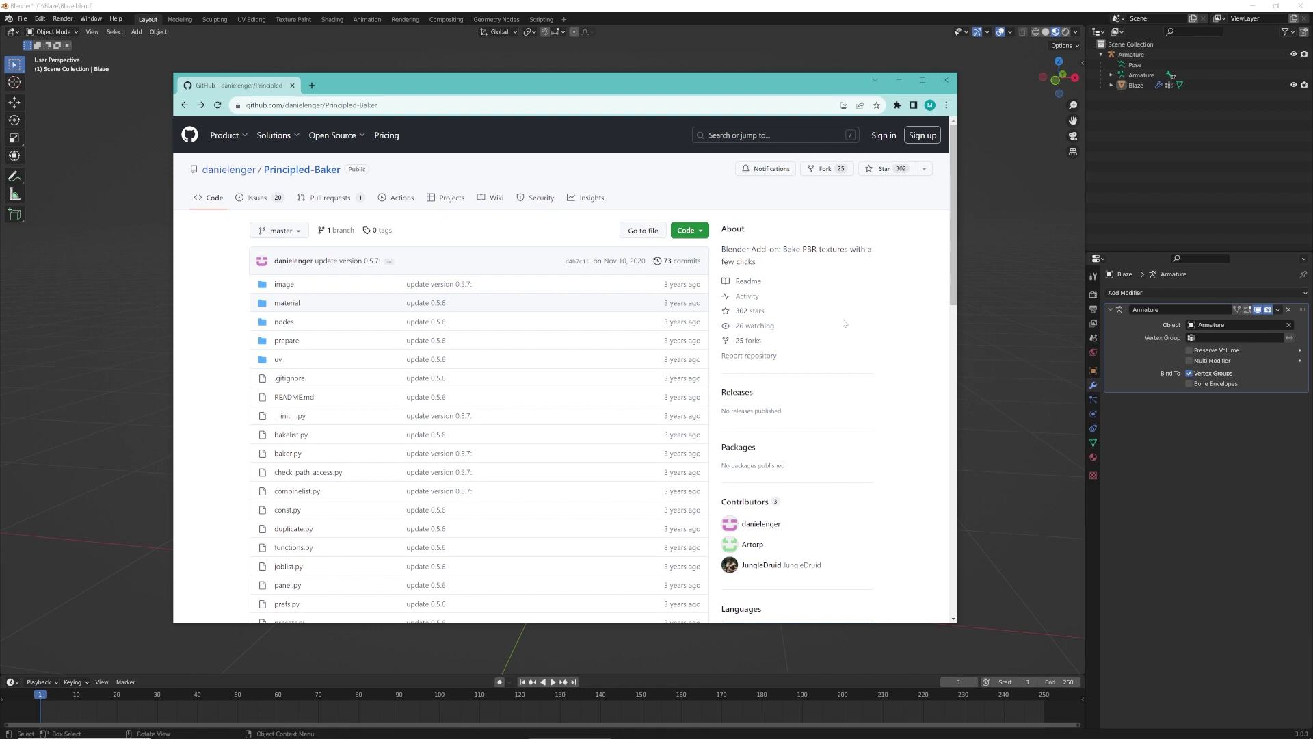
pyautogui.click(700, 232)
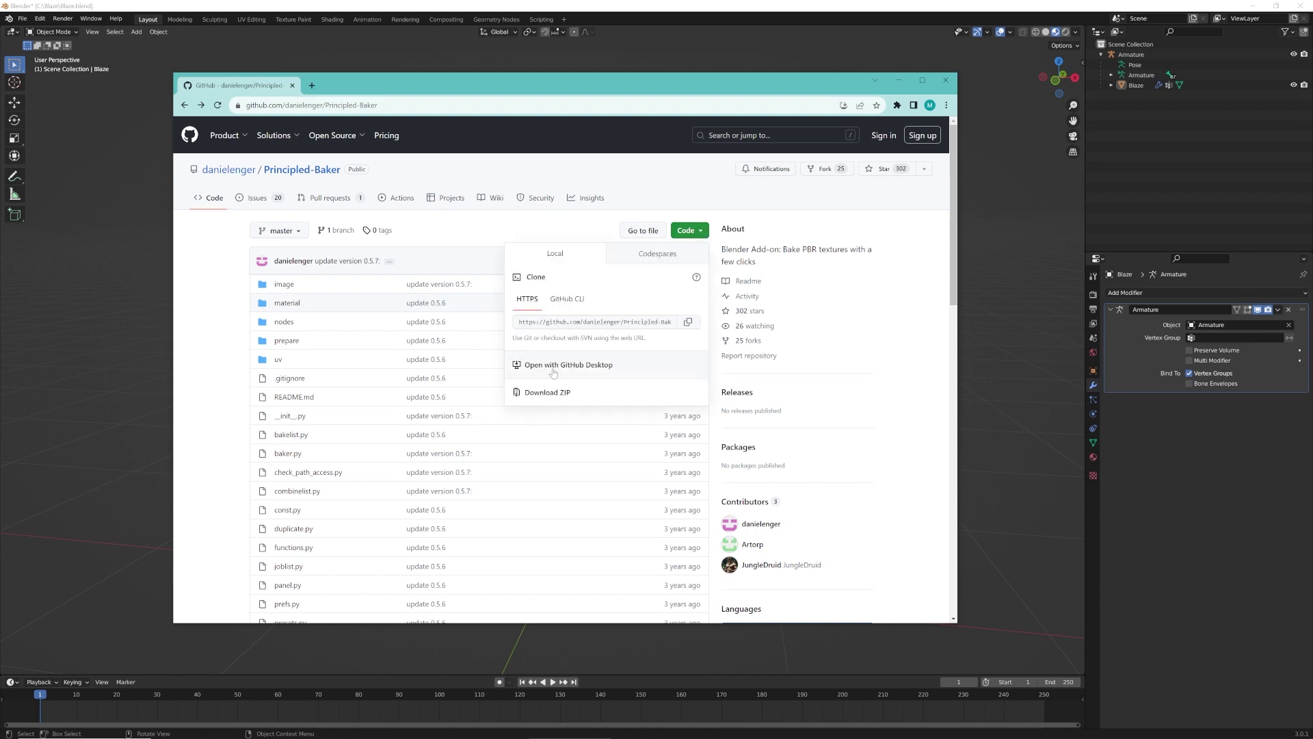
pyautogui.click(546, 395)
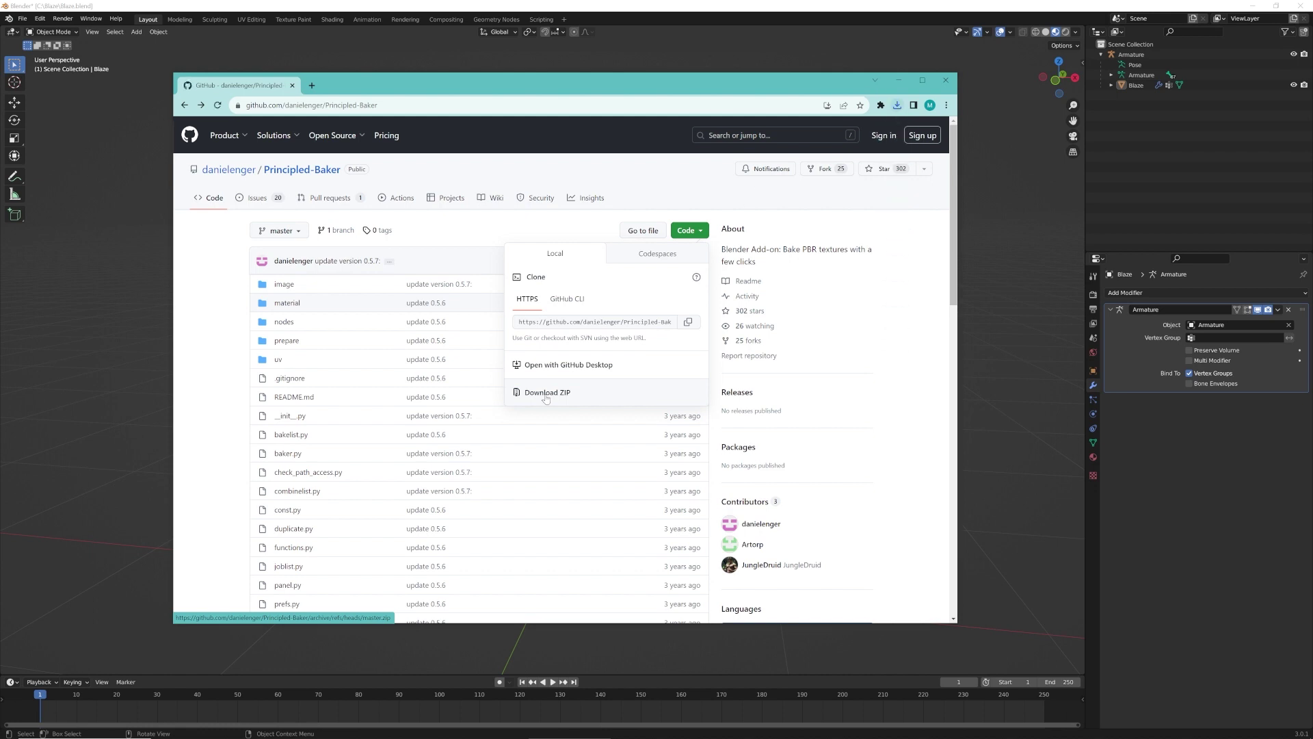
pyautogui.click(899, 81)
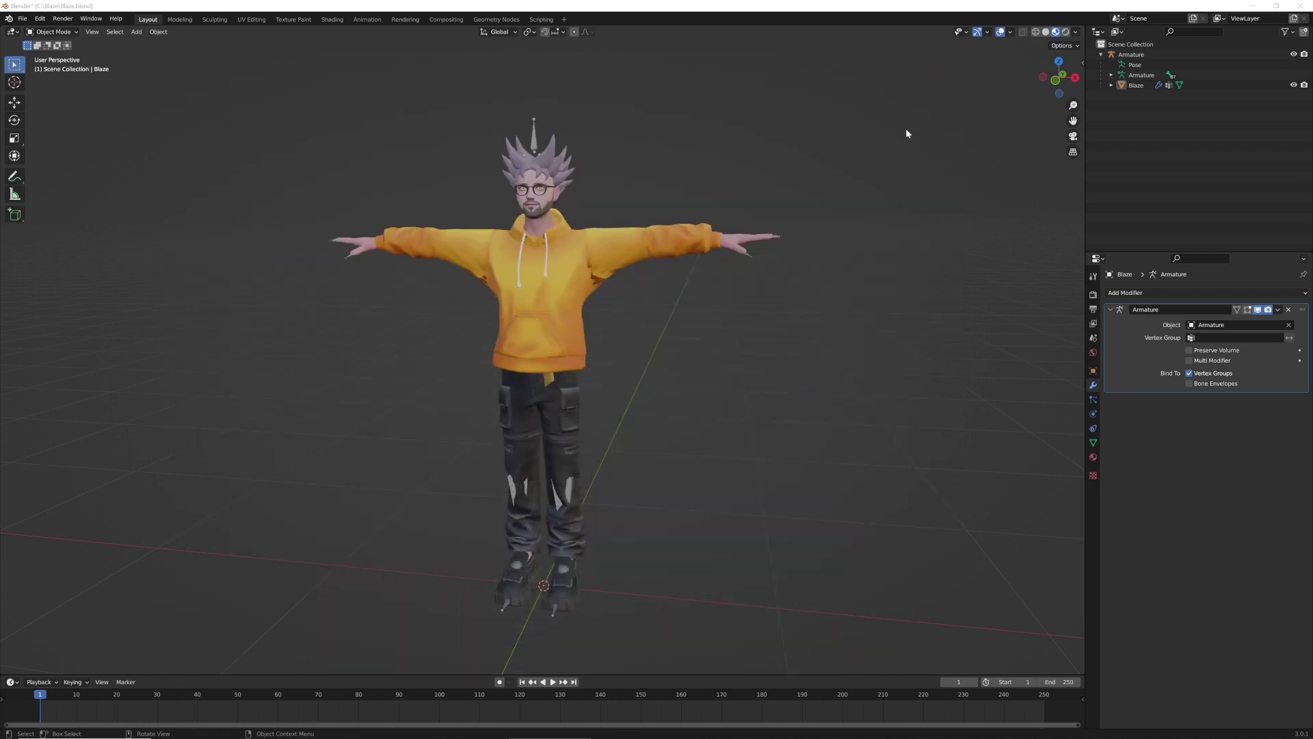
# Install Downloads\Principled-Baker-master.zip as an add-on in Preferences, enable Principled Baker, and close Preferences
pyautogui.click(39, 18)
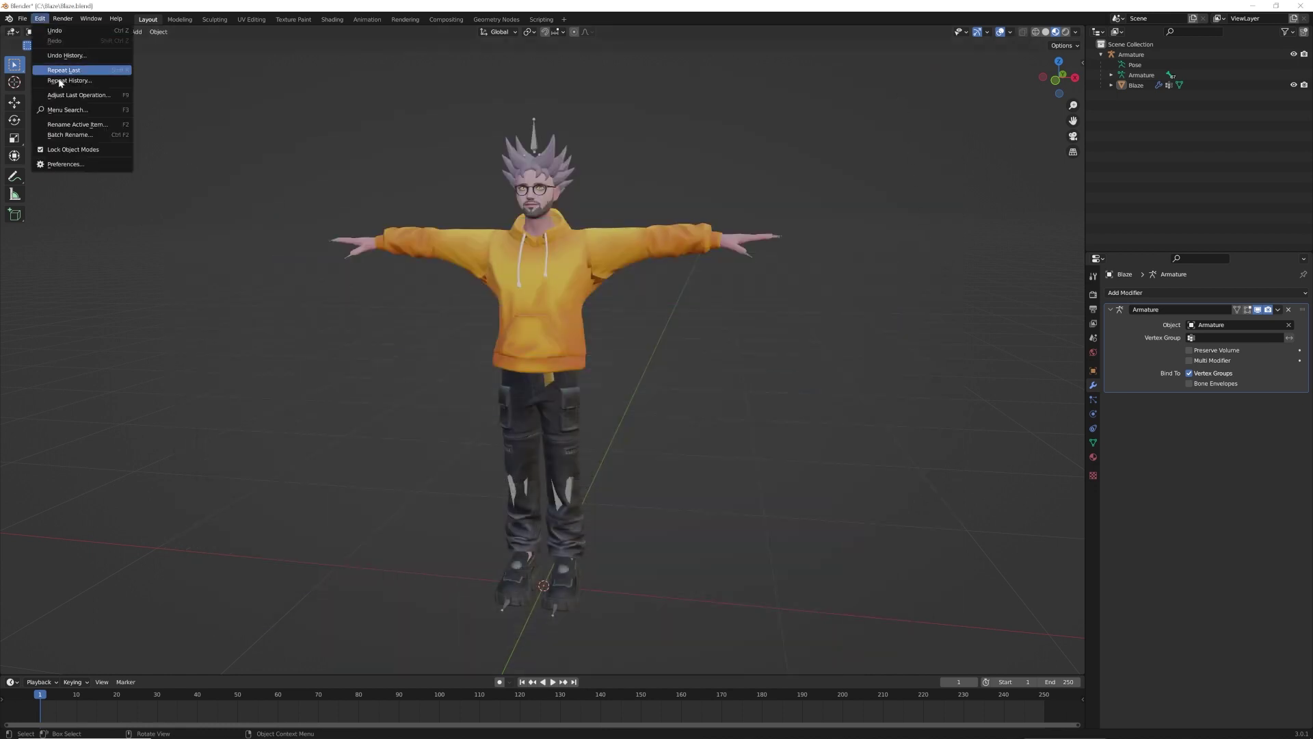
pyautogui.click(68, 164)
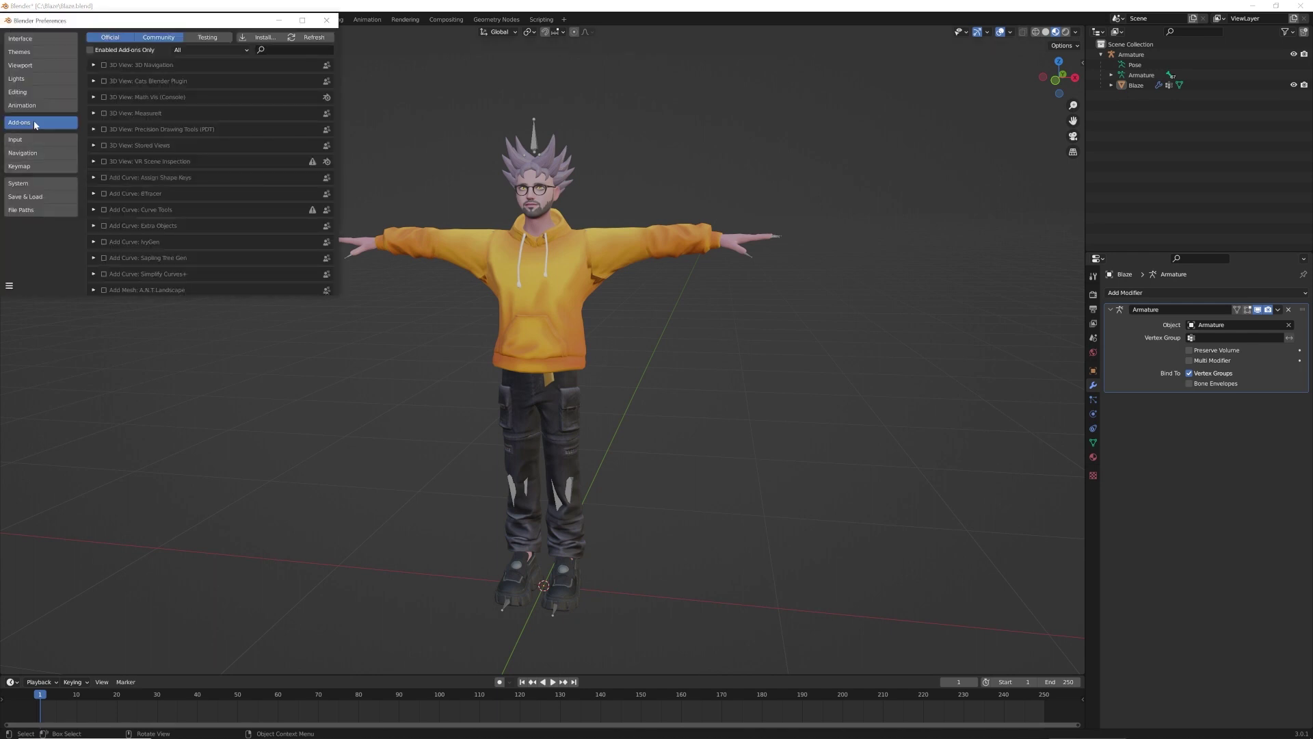
pyautogui.click(265, 37)
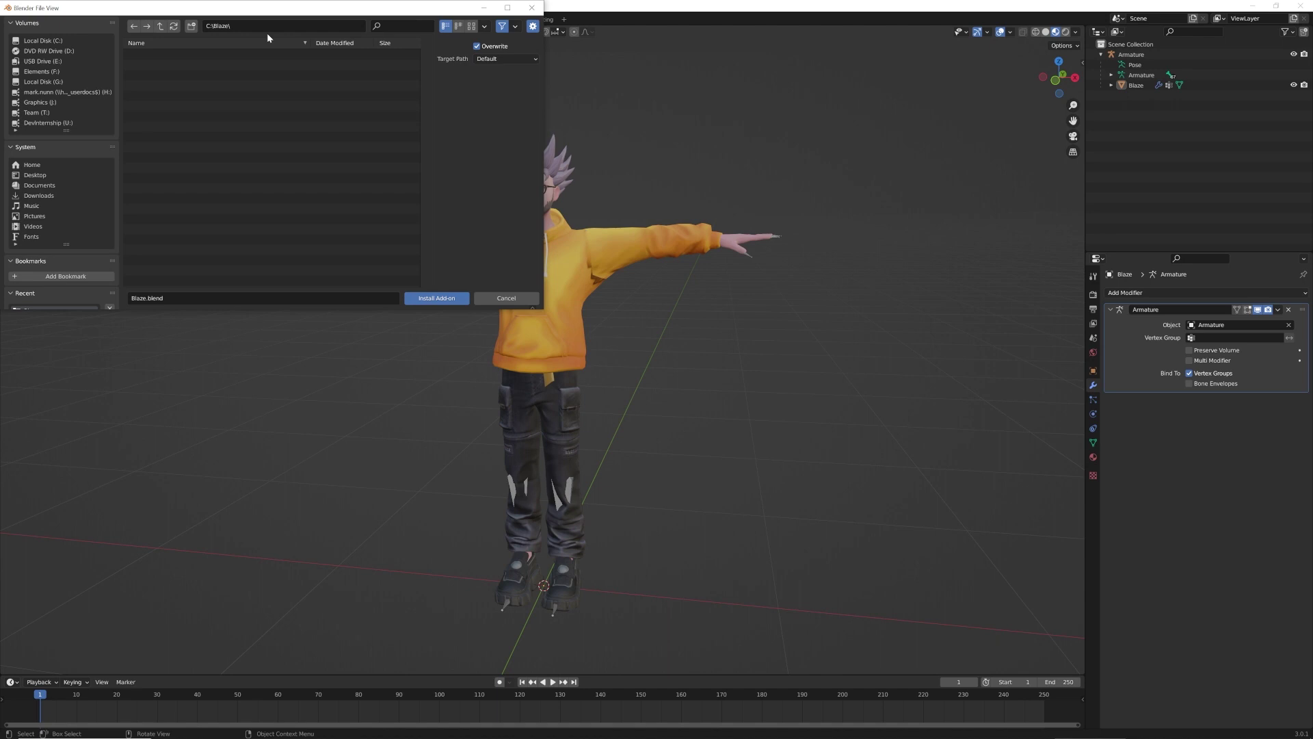
pyautogui.click(39, 197)
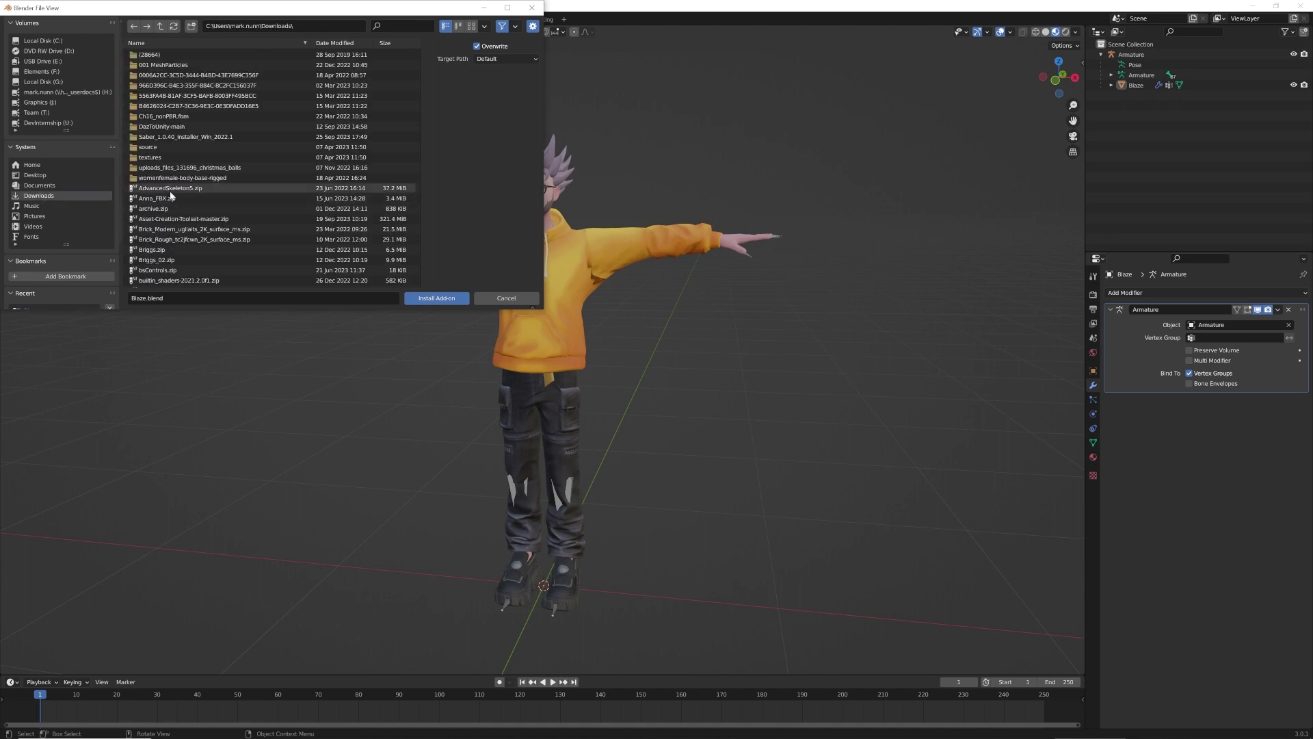
pyautogui.scroll(-3, 178, 198)
pyautogui.scroll(-10, 179, 198)
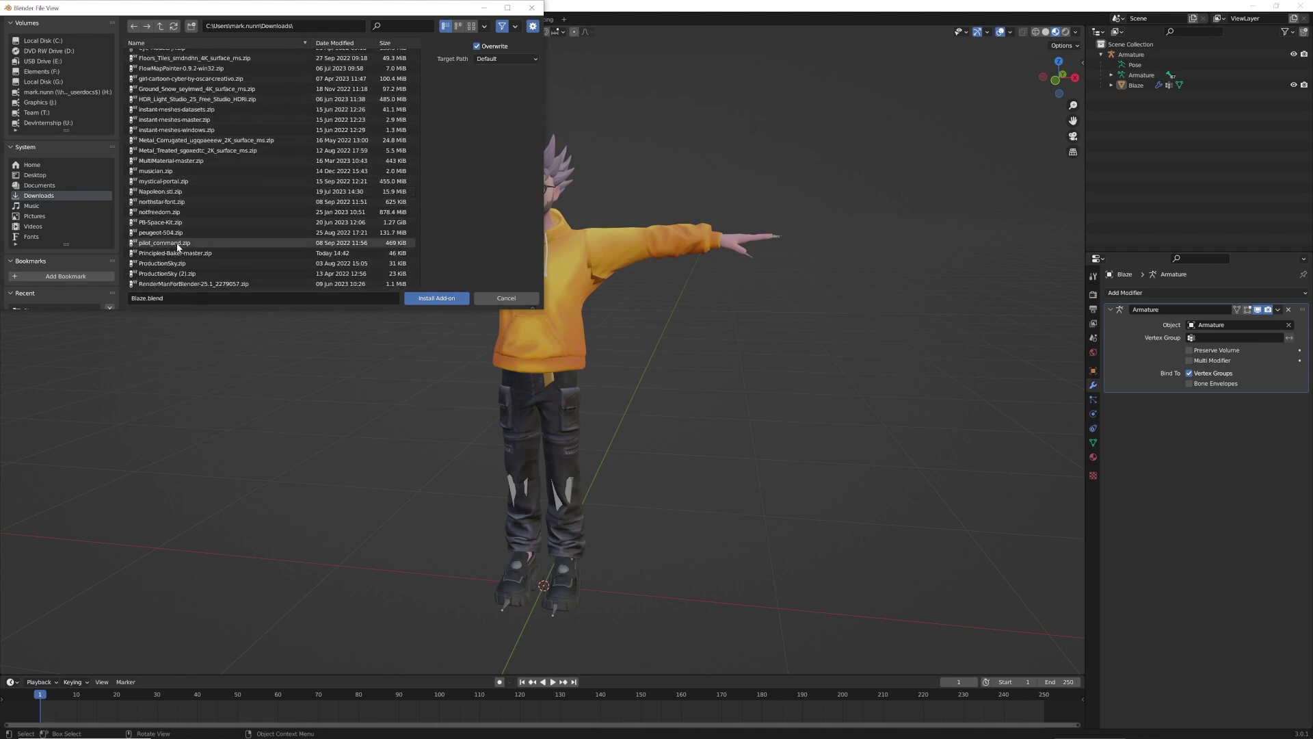
pyautogui.click(176, 252)
pyautogui.click(441, 298)
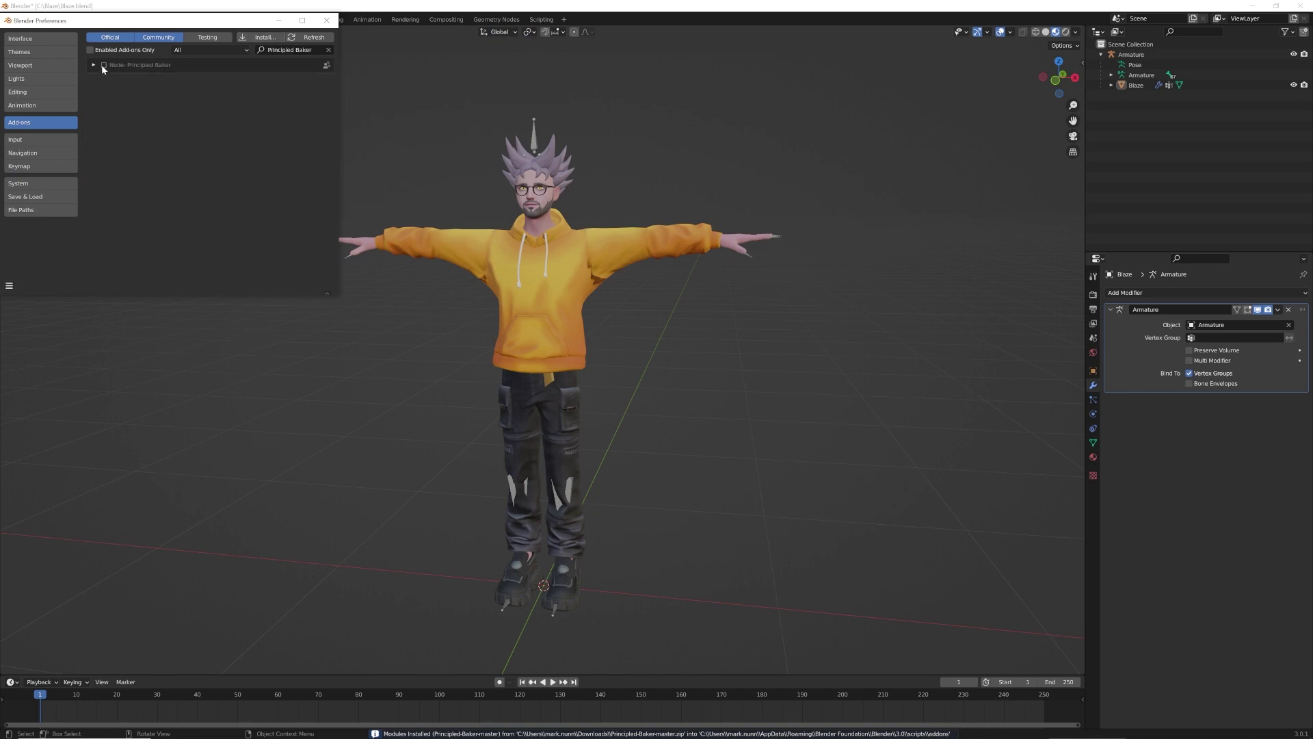
pyautogui.click(105, 65)
pyautogui.click(326, 20)
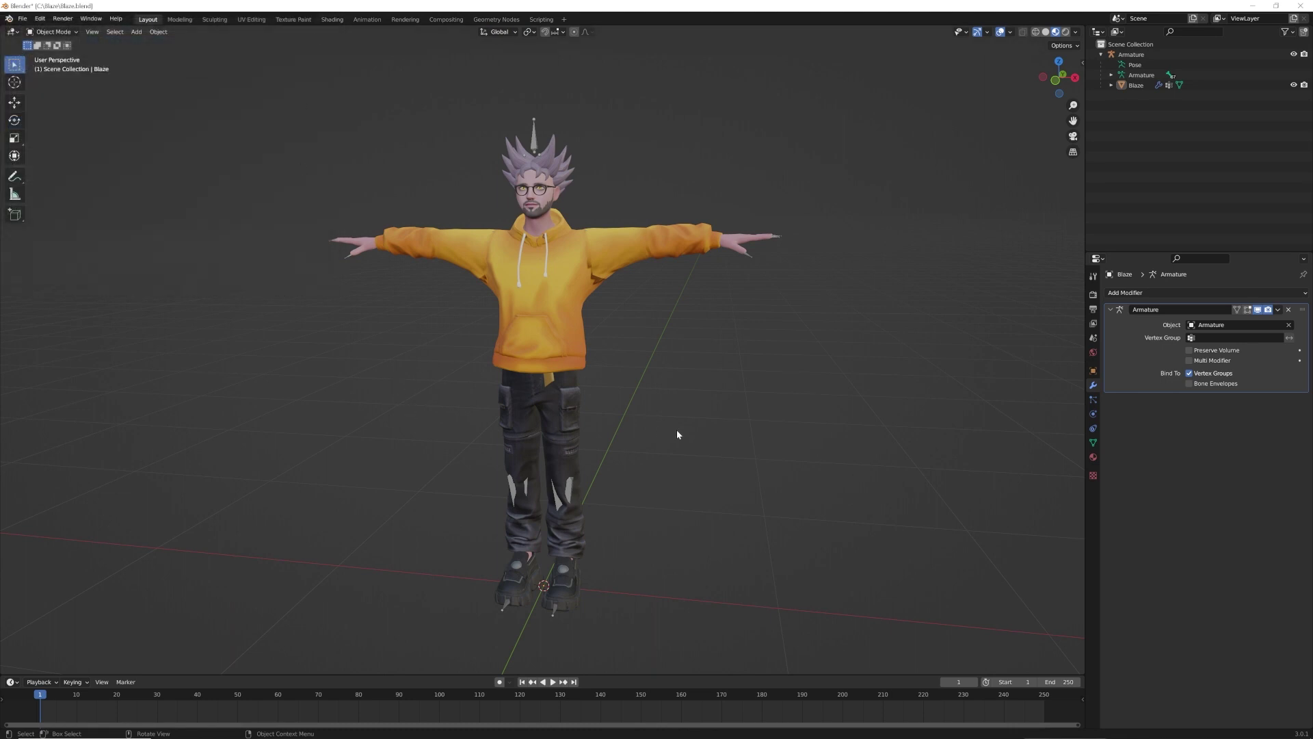
# Add a second UV map to Blaze, rename UVMap.001 to UVMapCombined, and set it as render map
pyautogui.click(561, 345)
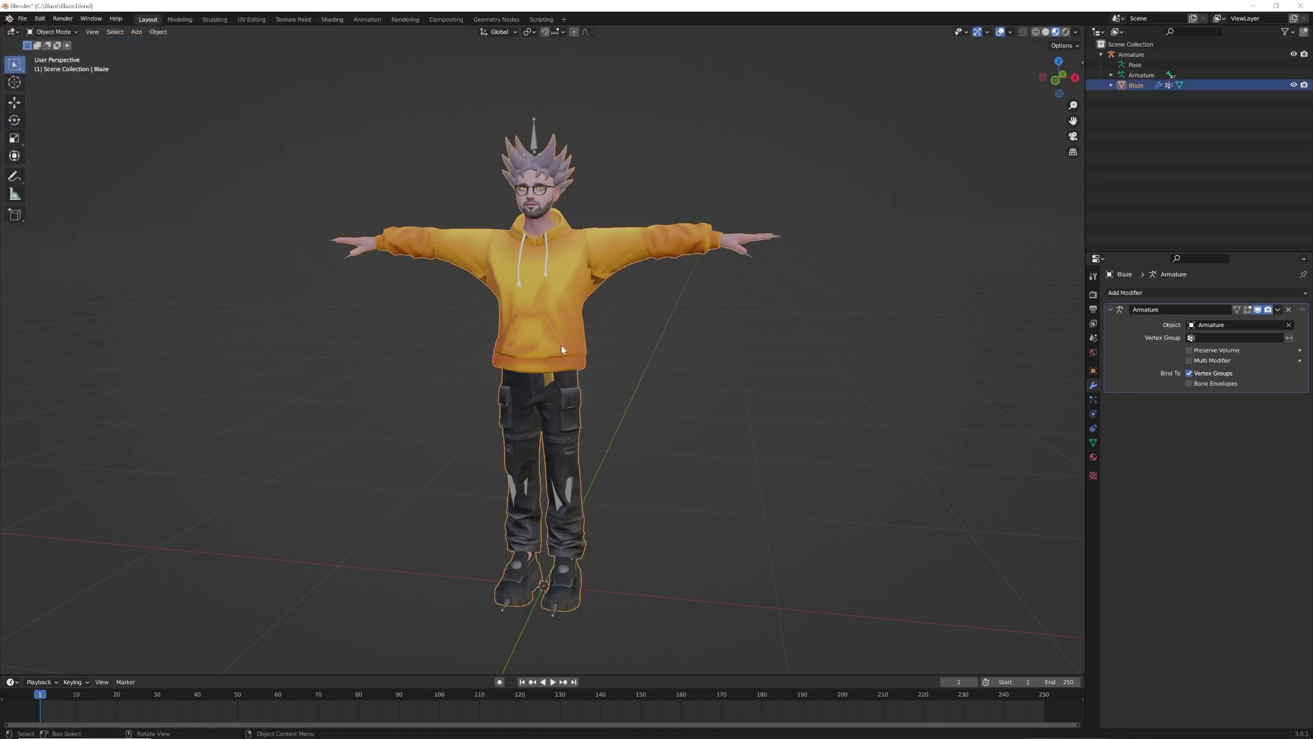
pyautogui.click(1092, 442)
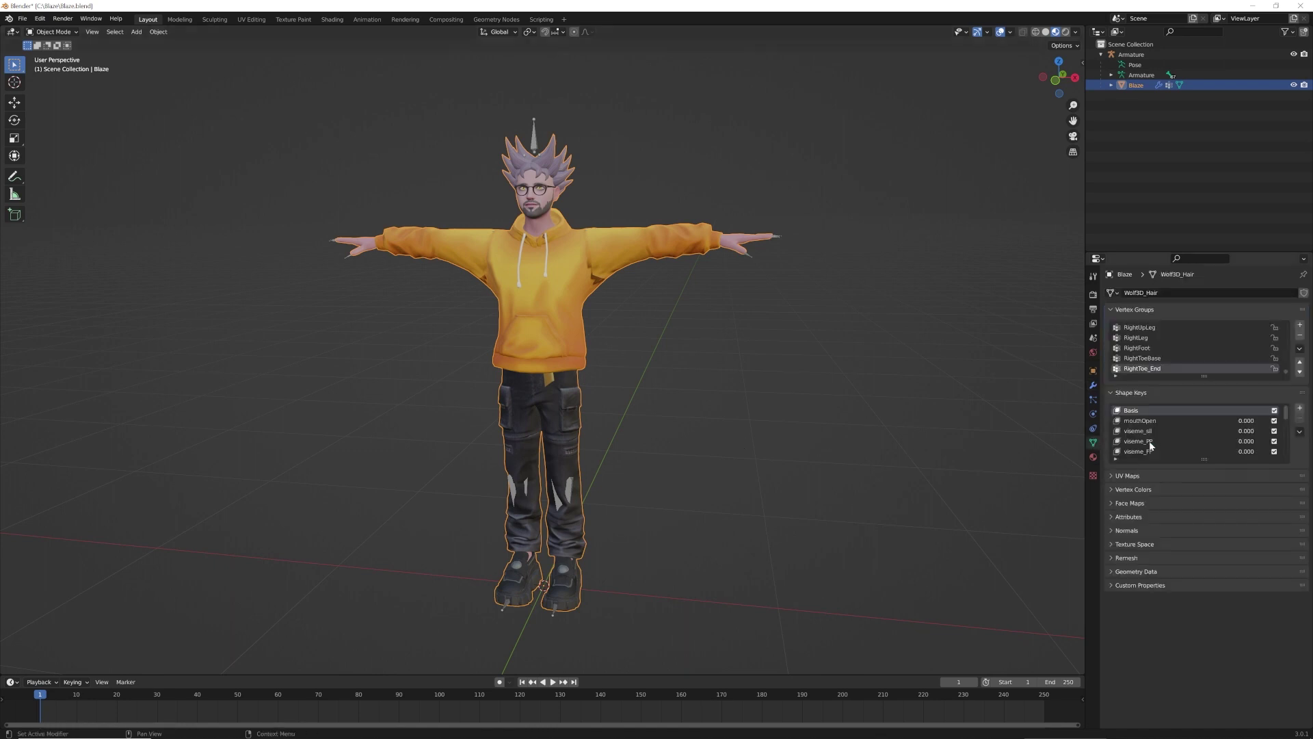
pyautogui.click(1111, 475)
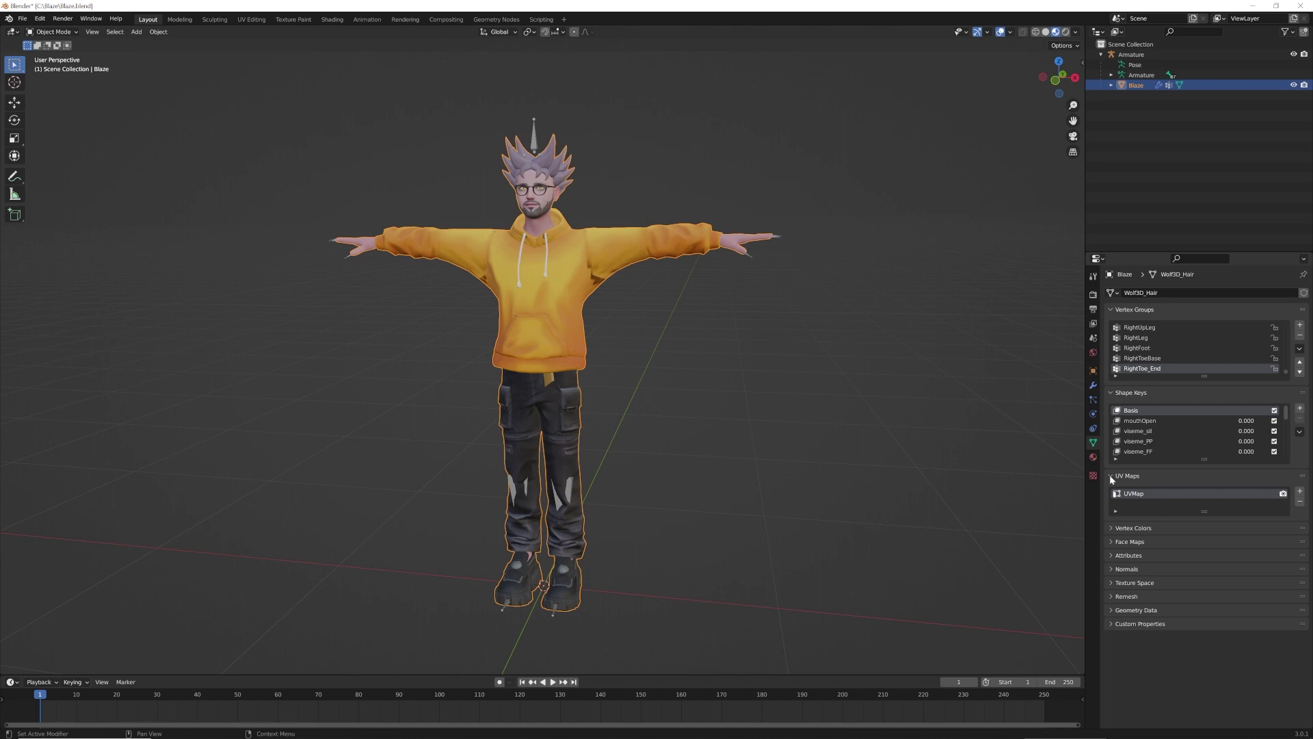
pyautogui.click(1300, 493)
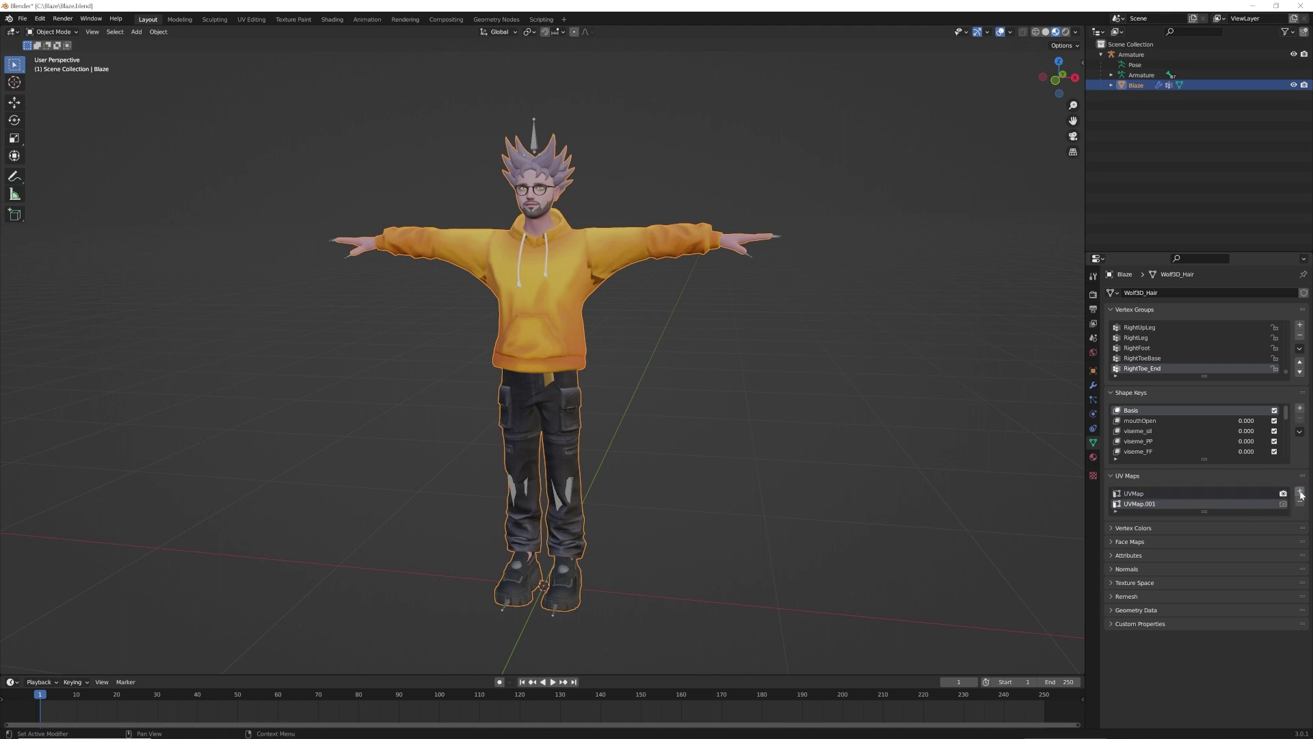
pyautogui.doubleClick(1139, 504)
pyautogui.press('End')
pyautogui.hotkey('shift', 'Left')
pyautogui.hotkey('shift', 'Left')
pyautogui.hotkey('shift', 'Left')
pyautogui.hotkey('shift', 'Left')
pyautogui.press('BackSpace')
pyautogui.write('Combined')
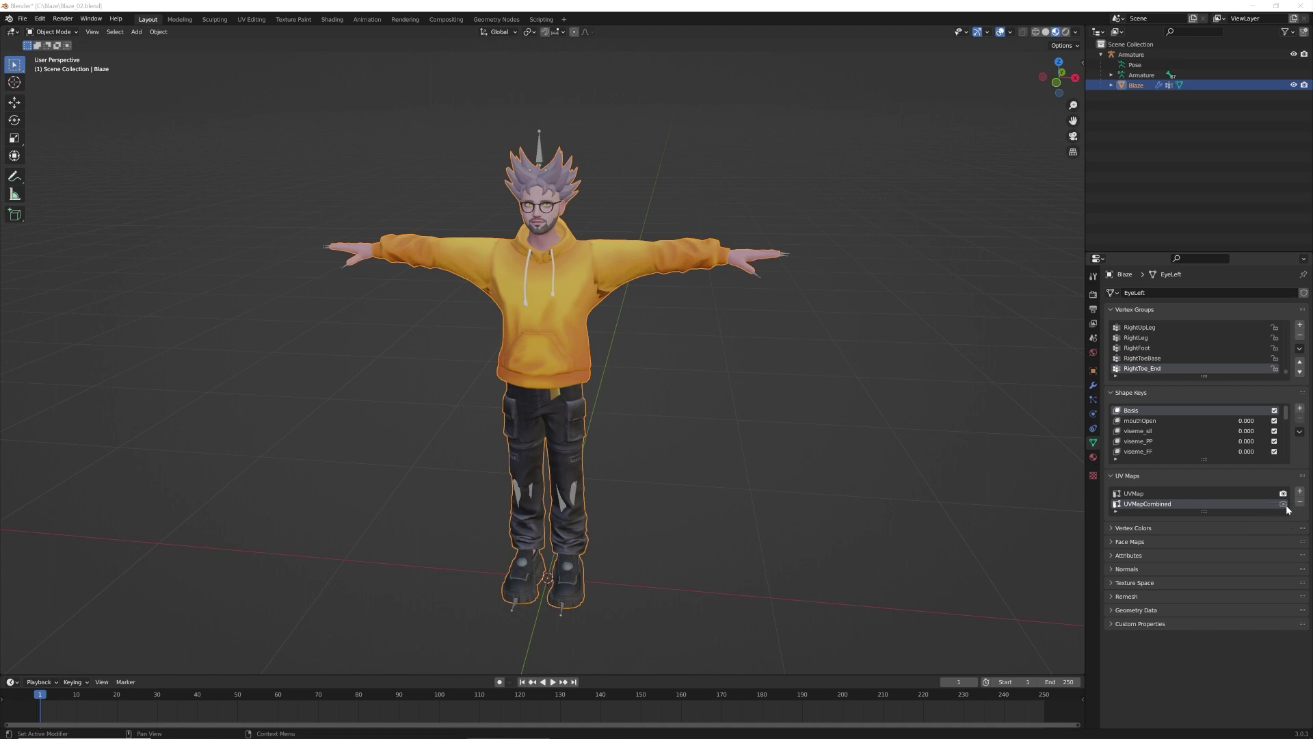
pyautogui.click(1284, 504)
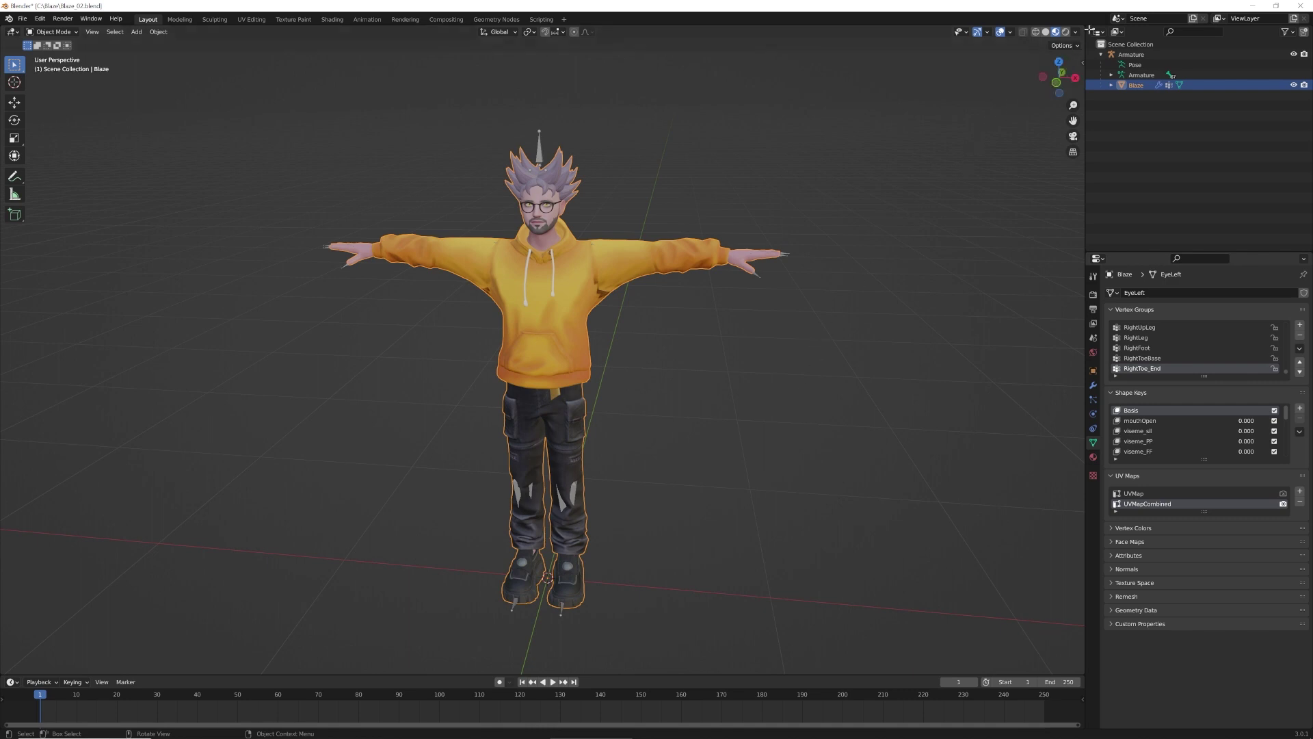
# Split the 3D view into two even halves and make the left one an Image Editor
pyautogui.moveTo(1084, 28); pyautogui.dragTo(563, 237)
pyautogui.moveTo(557, 238); pyautogui.dragTo(535, 242)
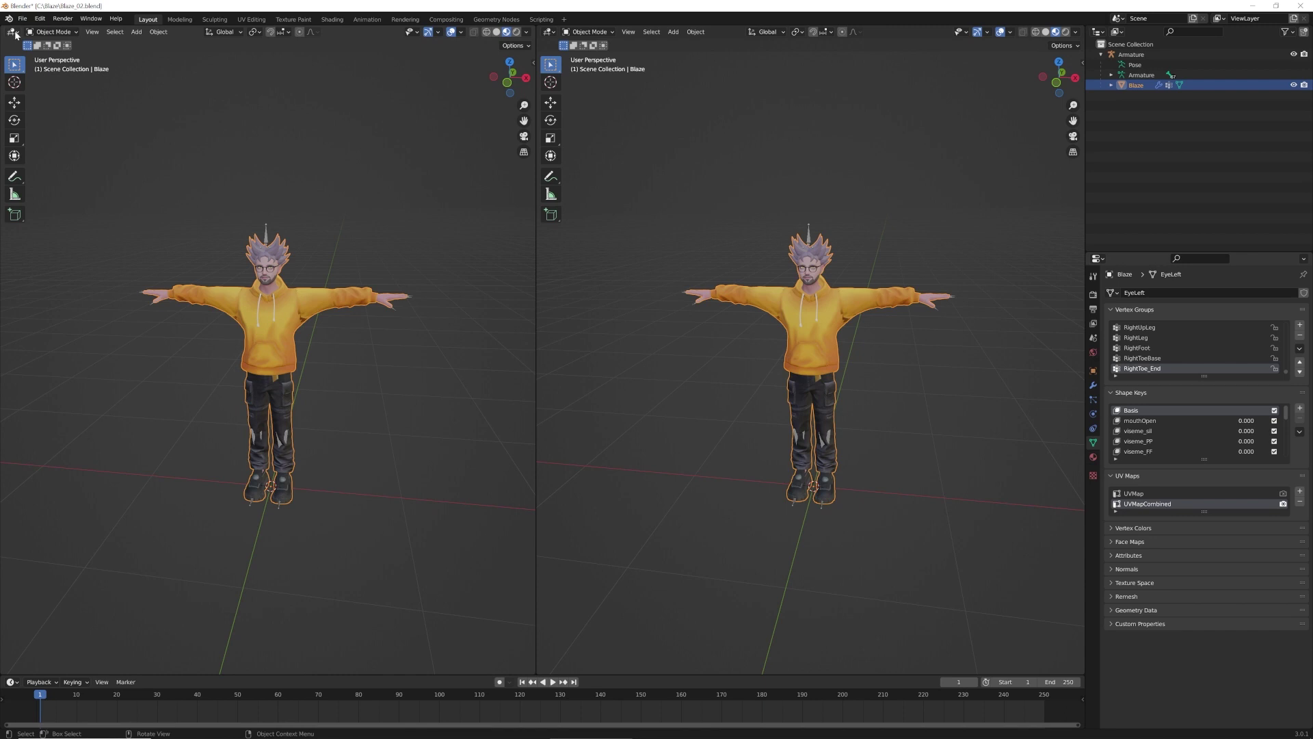
pyautogui.click(13, 32)
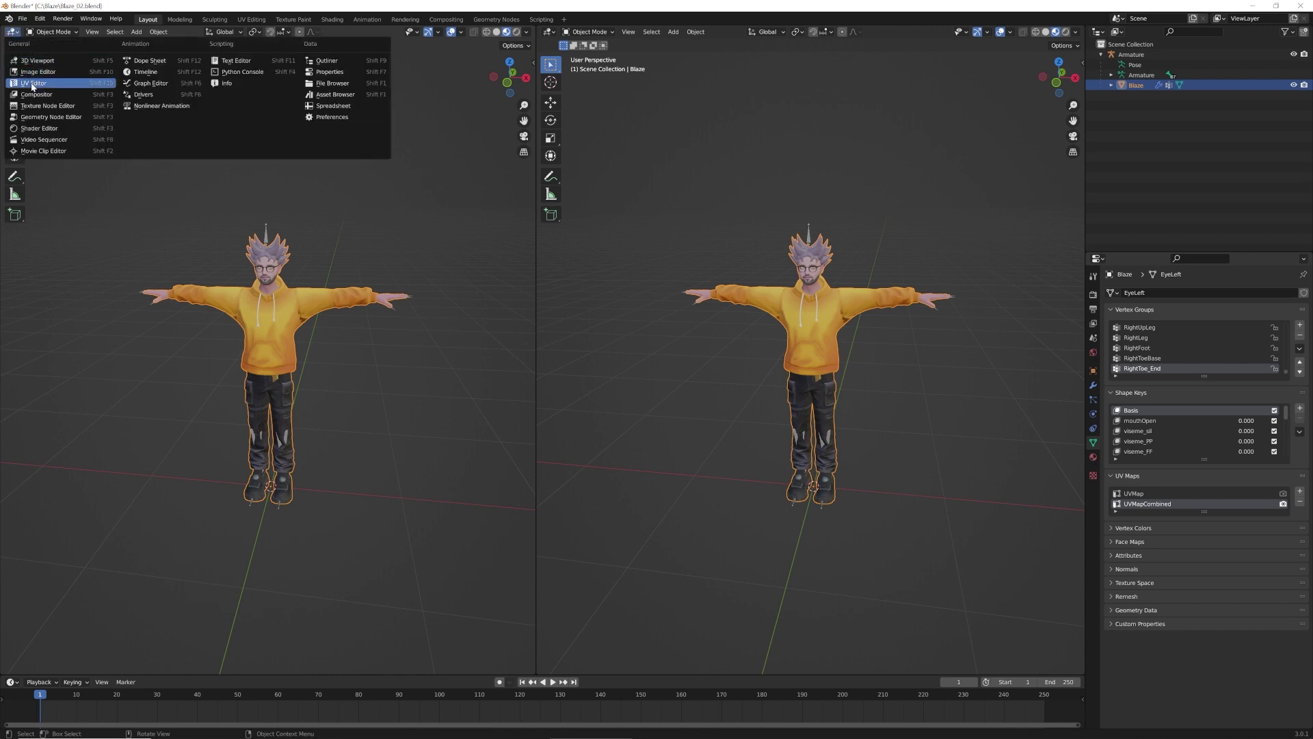
pyautogui.click(37, 71)
pyautogui.scroll(1, 344, 425)
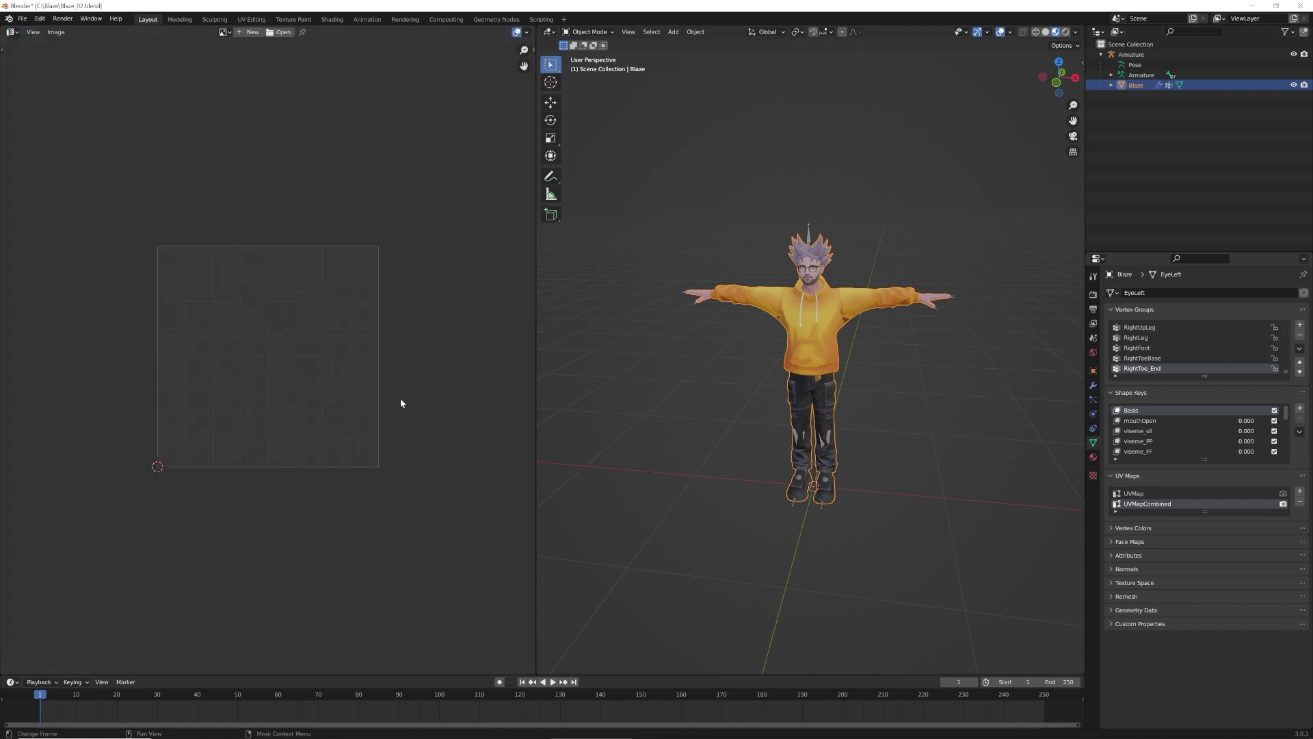
# In Edit Mode, select the whole Blaze mesh and UV-unwrap it with a 0.008 margin
pyautogui.click(613, 33)
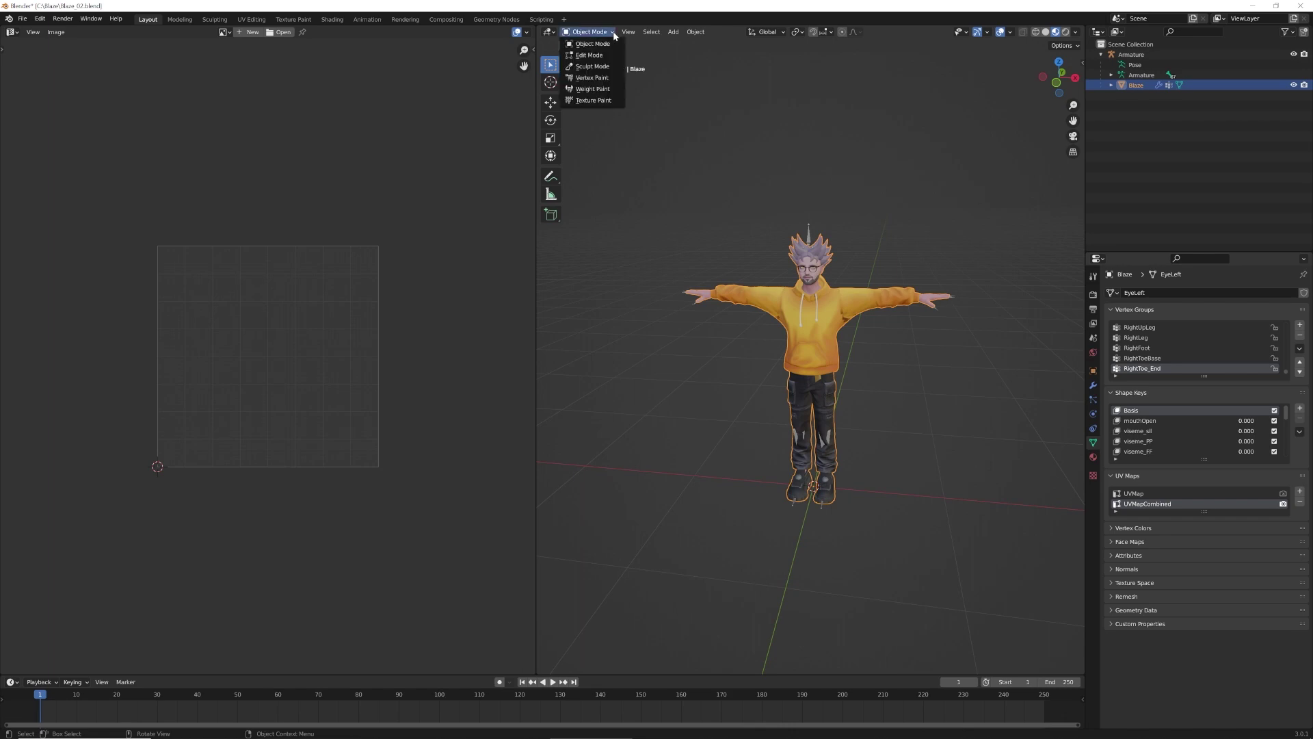
pyautogui.click(597, 57)
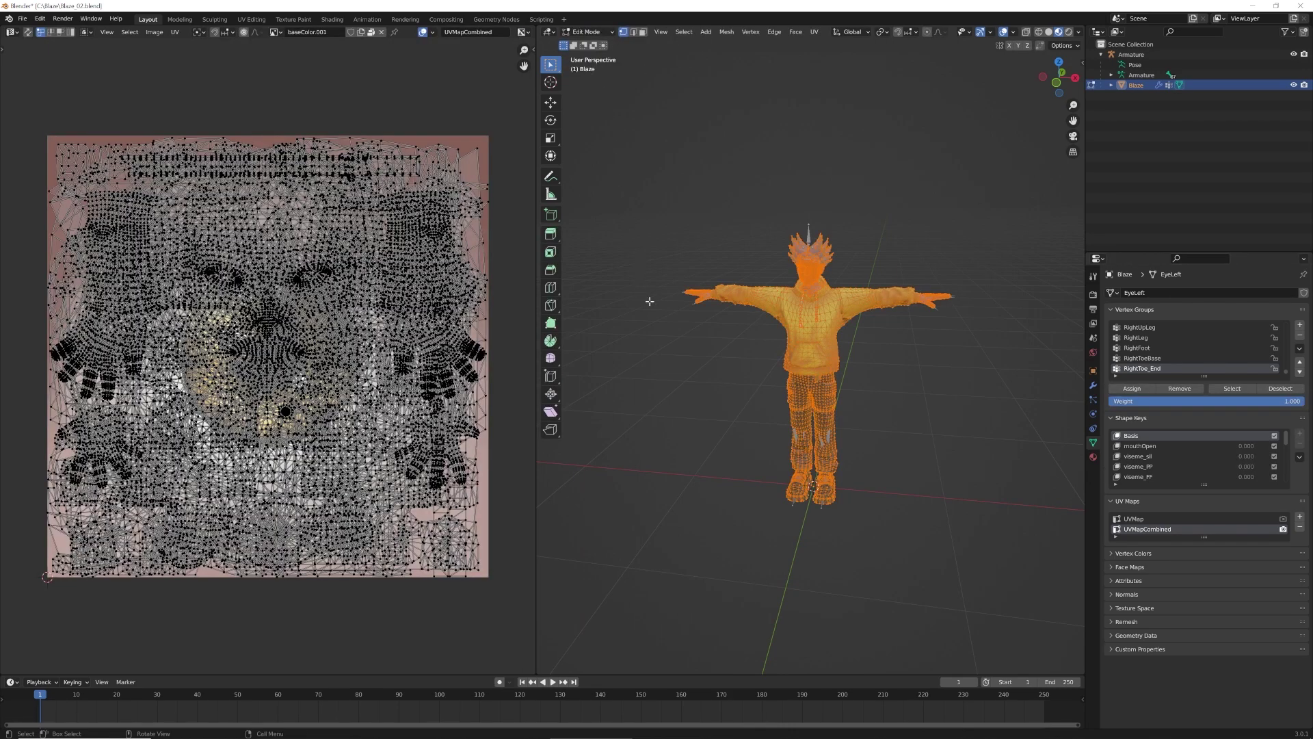
pyautogui.hotkey('alt', 'a')
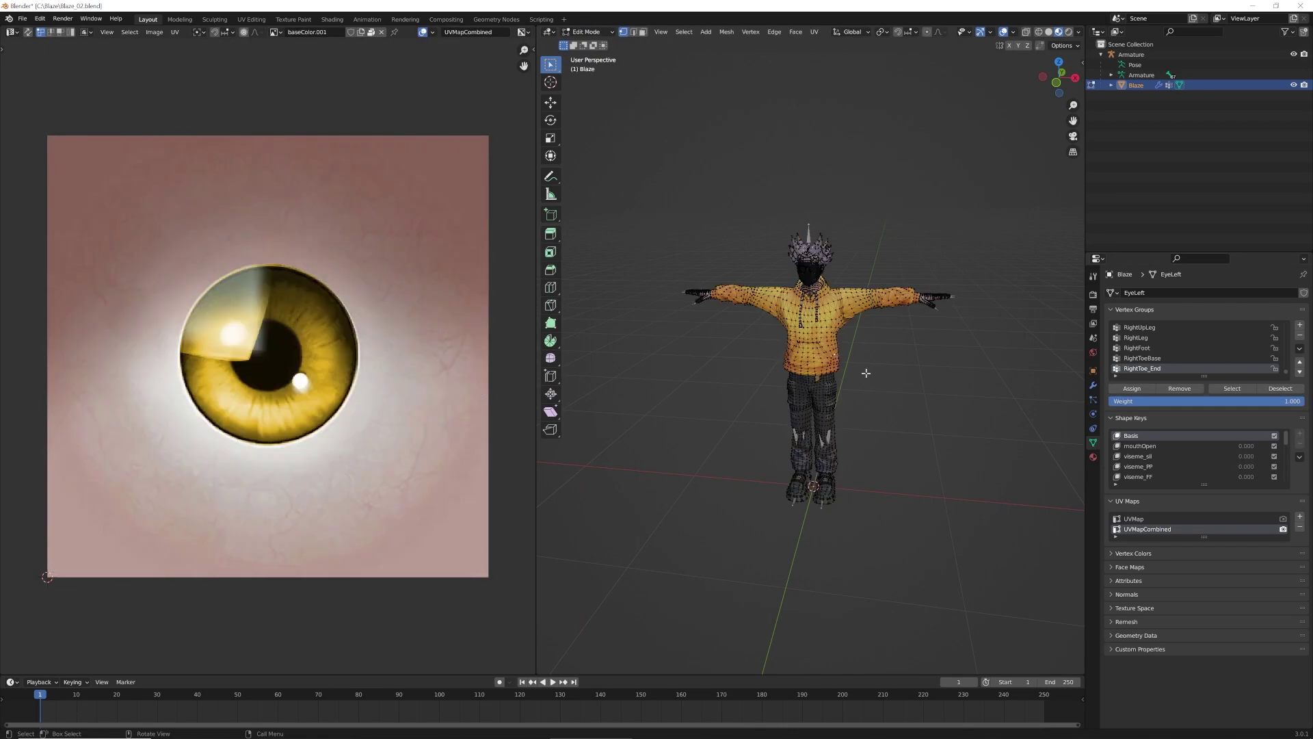
pyautogui.press('a')
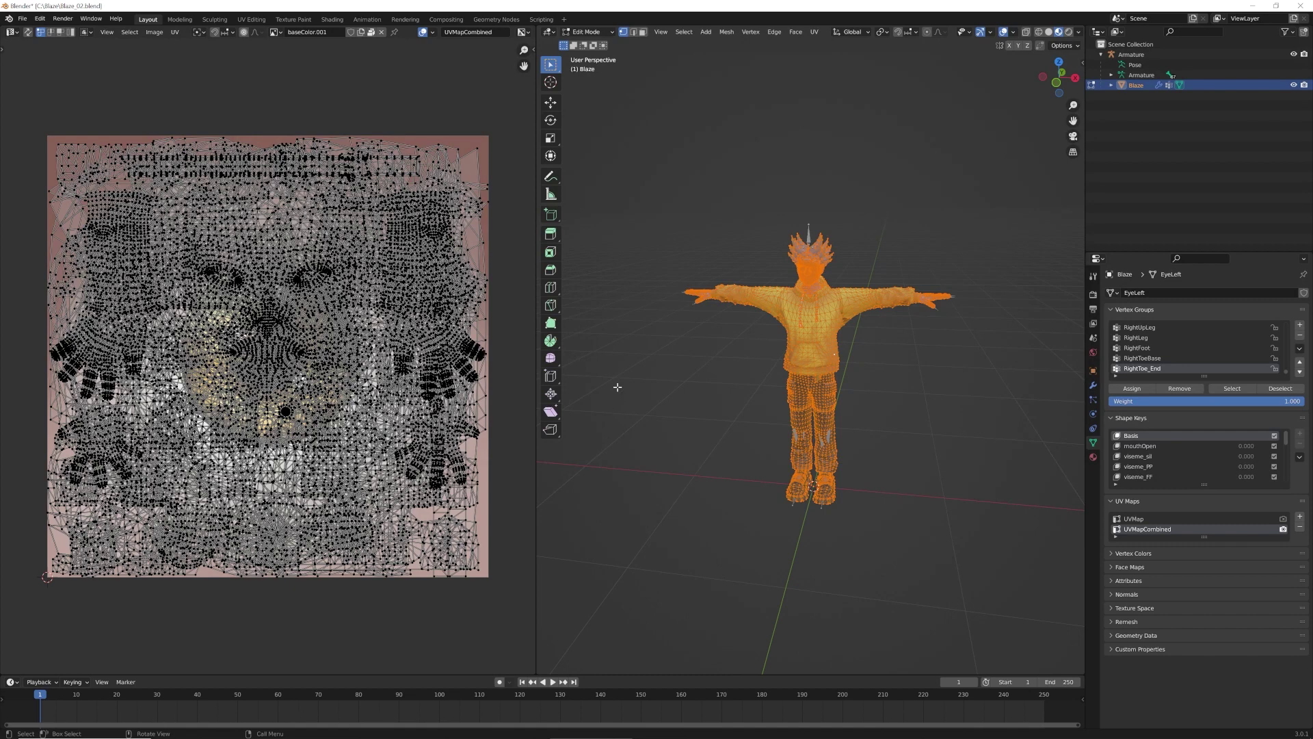
pyautogui.click(815, 32)
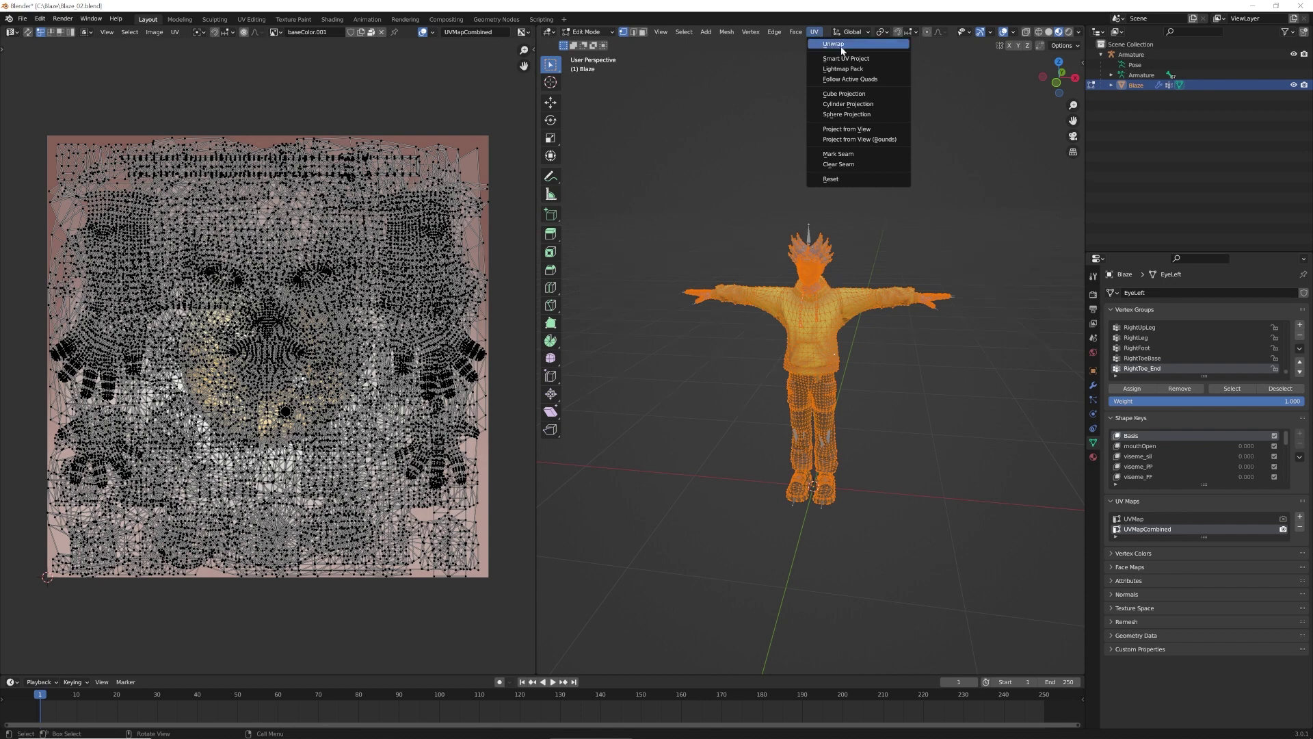
pyautogui.click(843, 45)
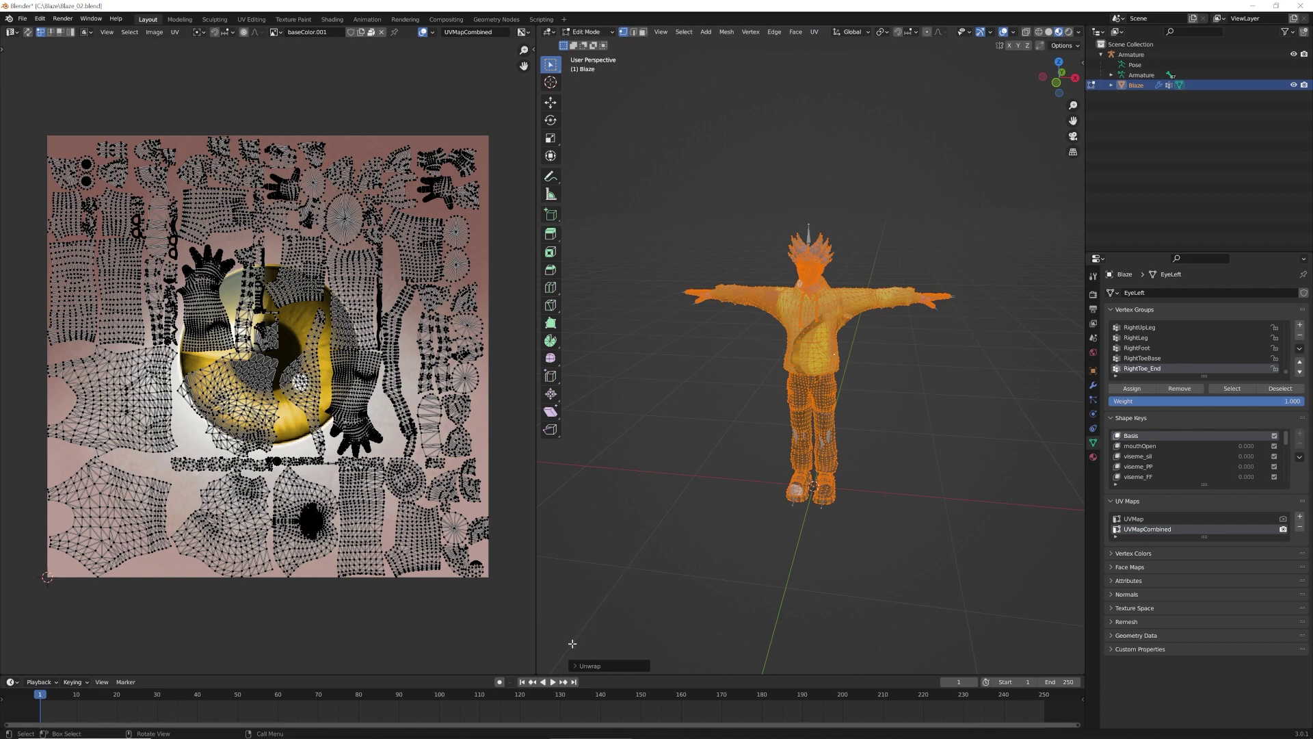
pyautogui.click(588, 665)
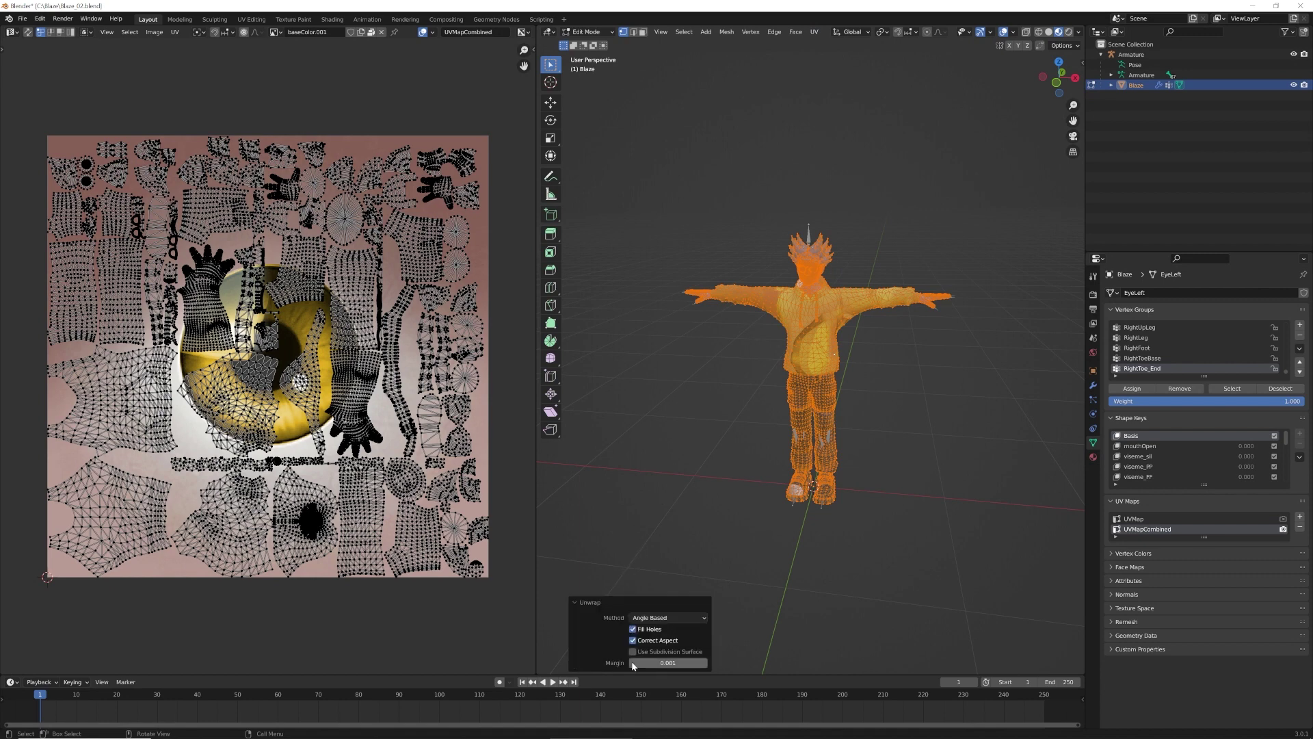
pyautogui.click(679, 665)
pyautogui.write('.008')
pyautogui.press('Return')
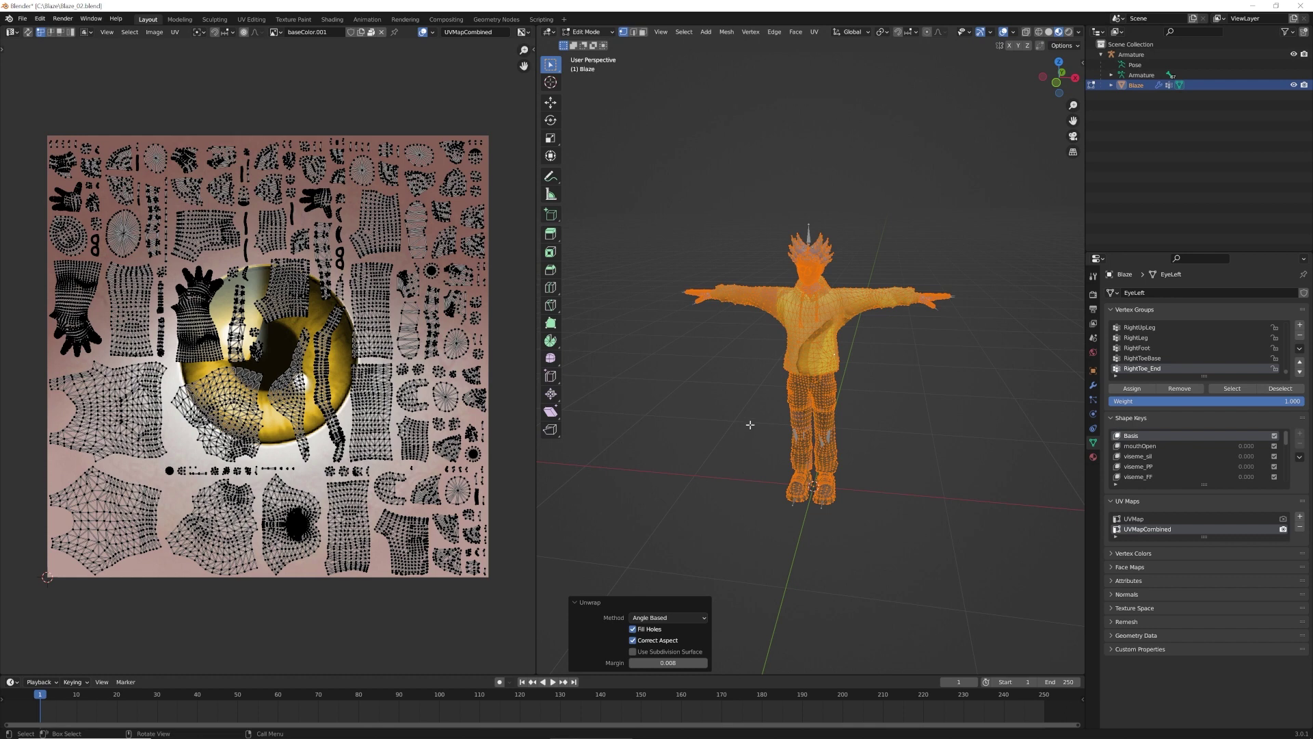
# Deselect the mesh, set UVMap as the render UV map, and enlarge the bottom area
pyautogui.hotkey('alt', 'a')
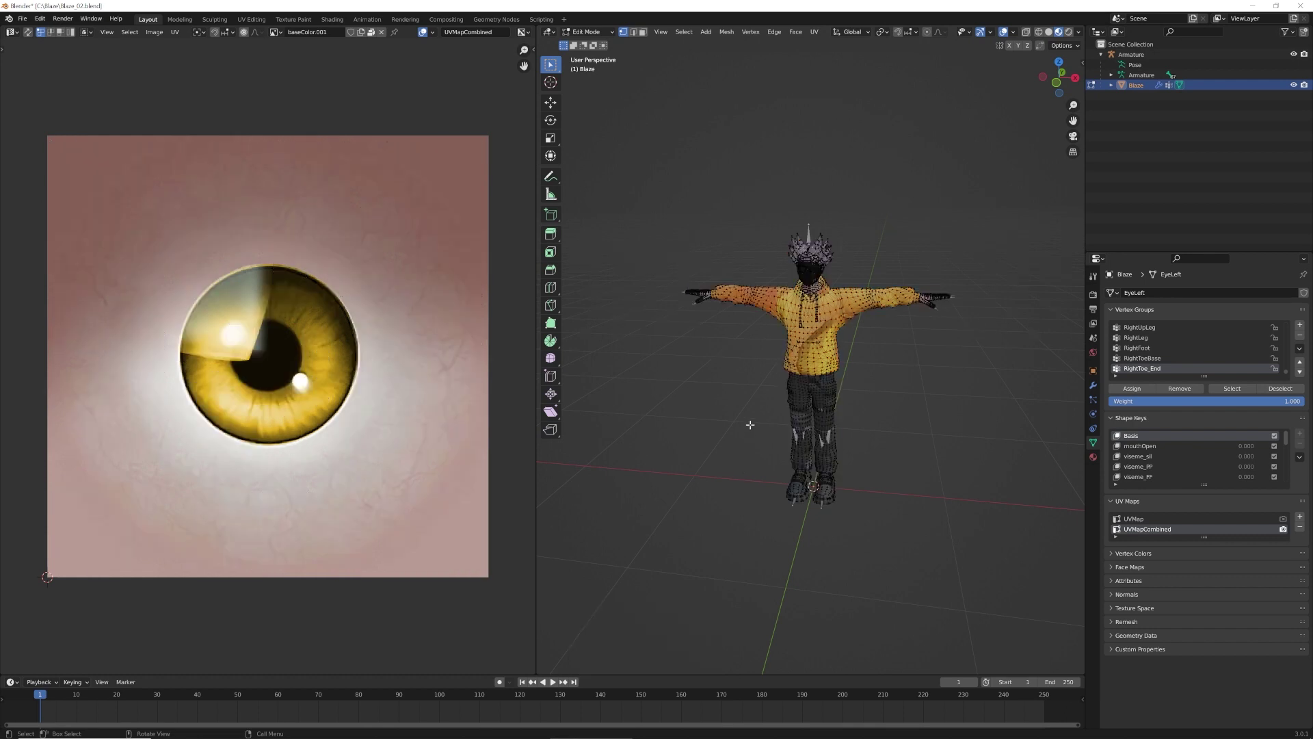
pyautogui.click(1283, 519)
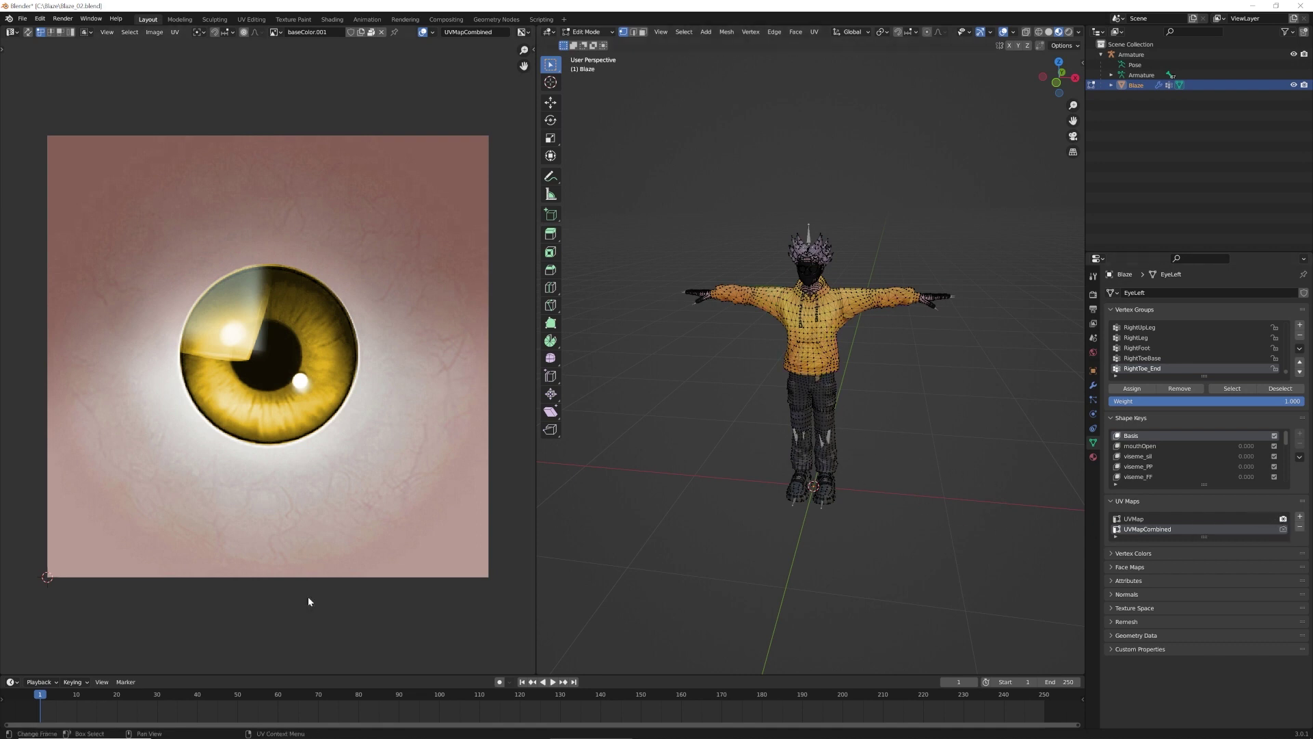
pyautogui.moveTo(342, 675); pyautogui.dragTo(376, 453)
# Make the bottom area a Shader Editor framing Wolf3D_Eye's nodes, with the Principled Baker tab open
pyautogui.click(12, 457)
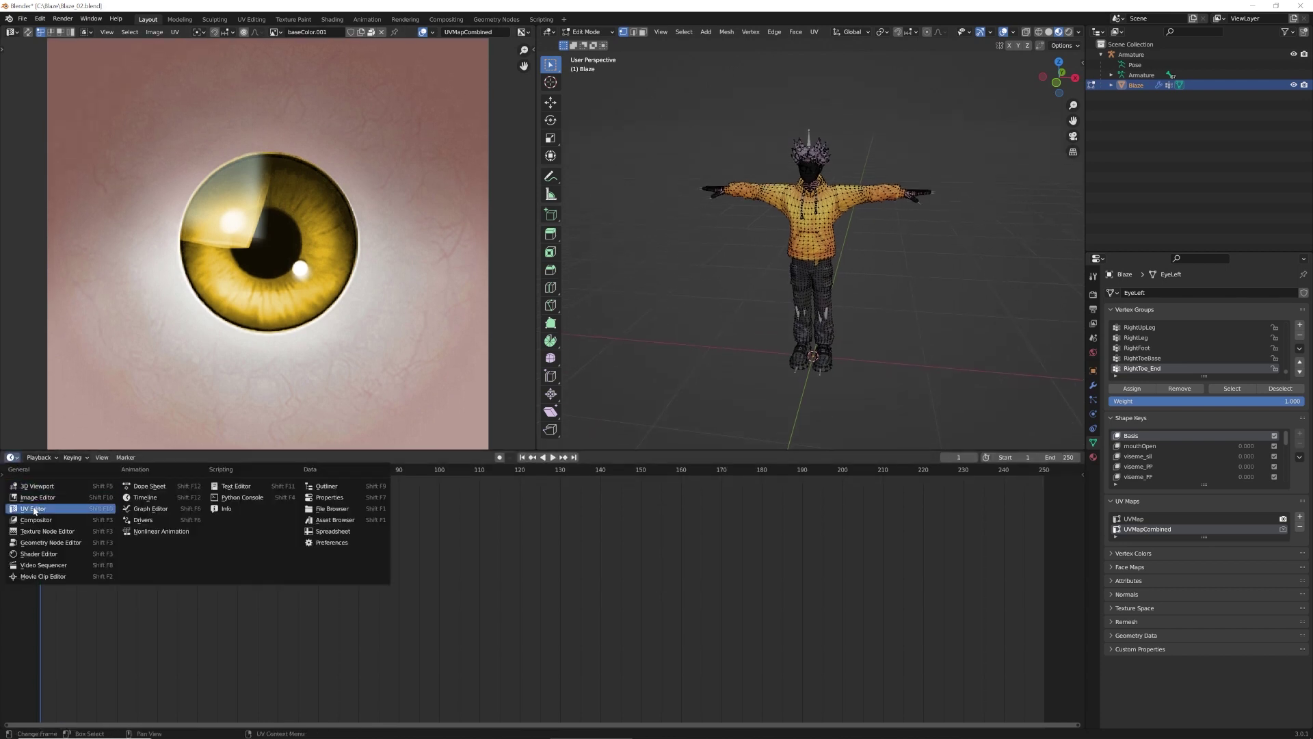
pyautogui.click(40, 554)
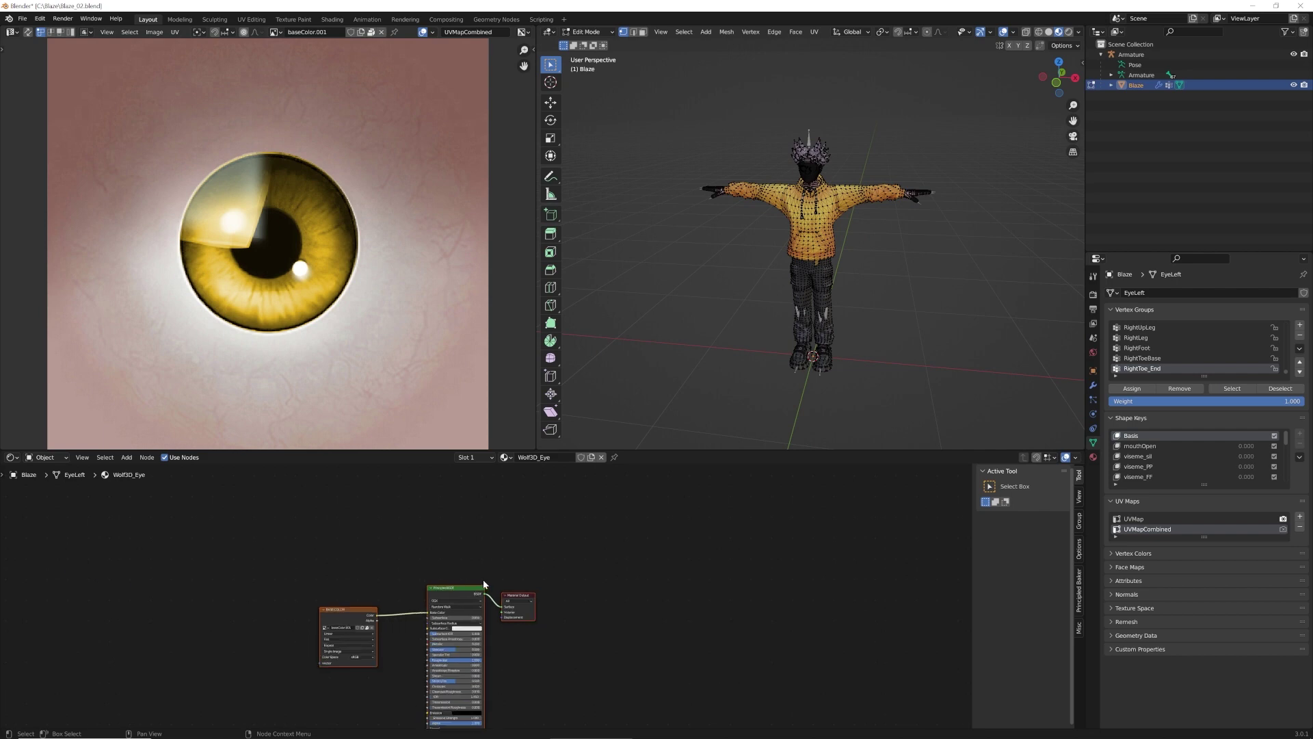
pyautogui.scroll(3, 503, 682)
pyautogui.moveTo(644, 669); pyautogui.dragTo(674, 584, button='middle')
pyautogui.scroll(-2, 670, 588)
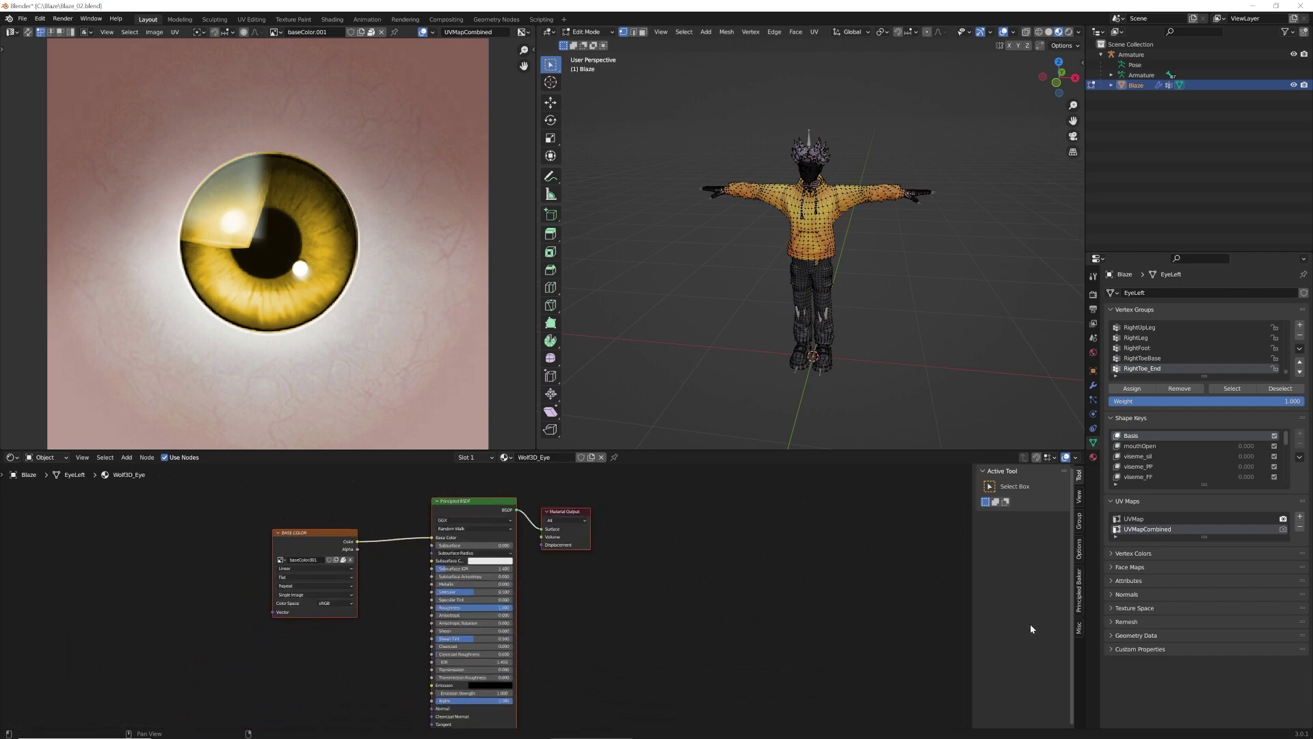
pyautogui.click(1079, 592)
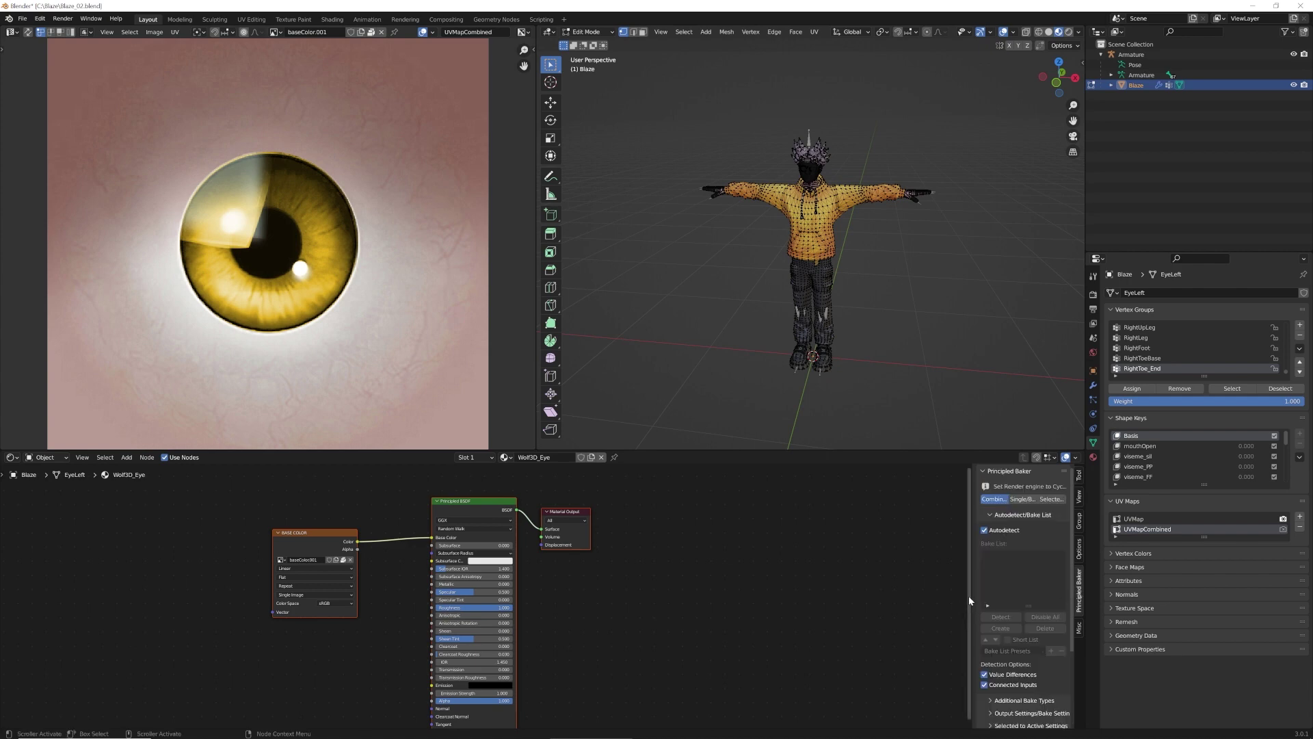
# Widen the baker panel, switch to Single/Batch, turn off Autodetect and Detect the material's maps
pyautogui.moveTo(969, 596); pyautogui.dragTo(772, 596)
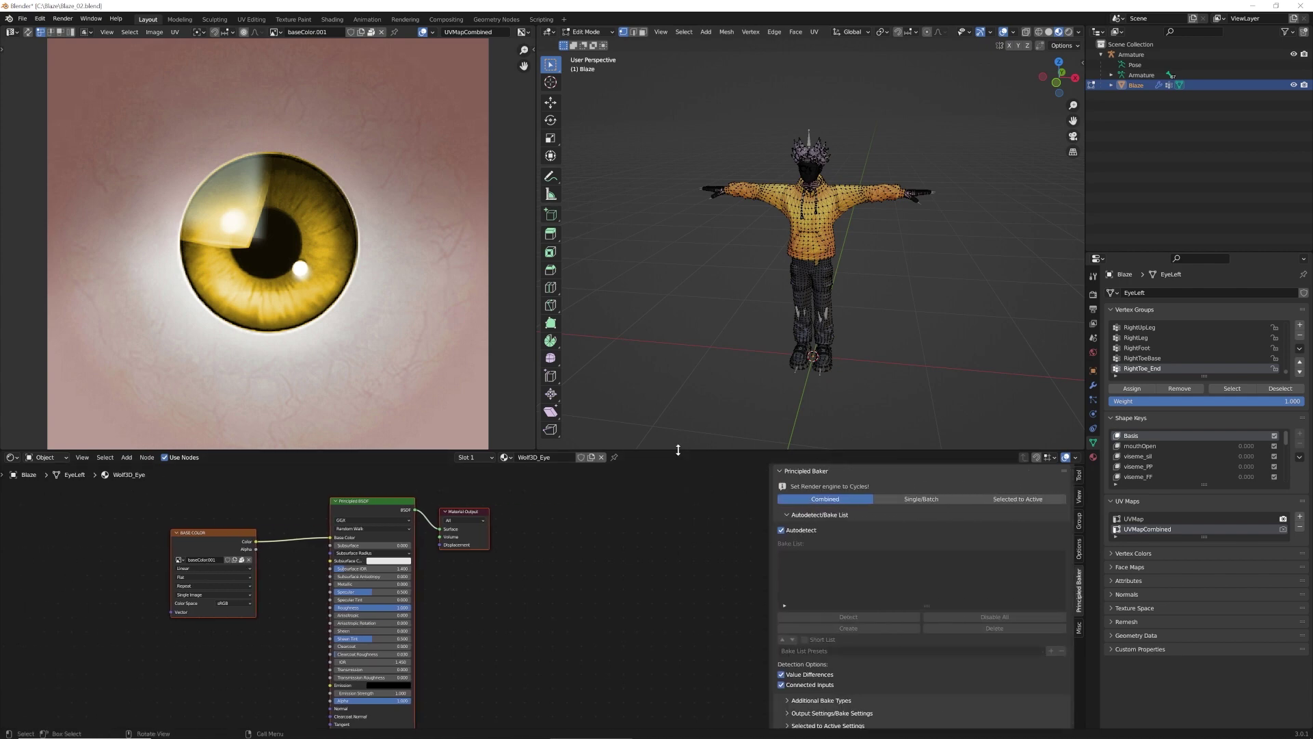
pyautogui.moveTo(677, 450); pyautogui.dragTo(681, 383)
pyautogui.click(920, 433)
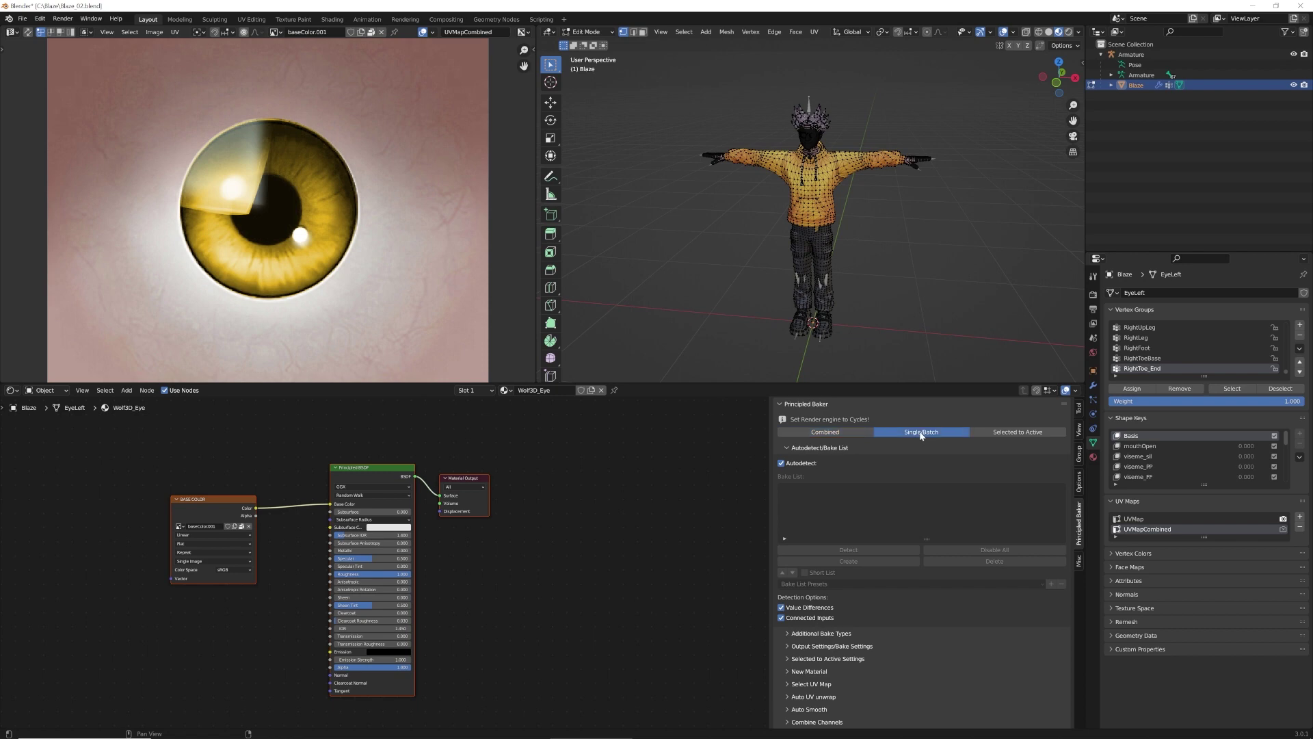
pyautogui.click(782, 463)
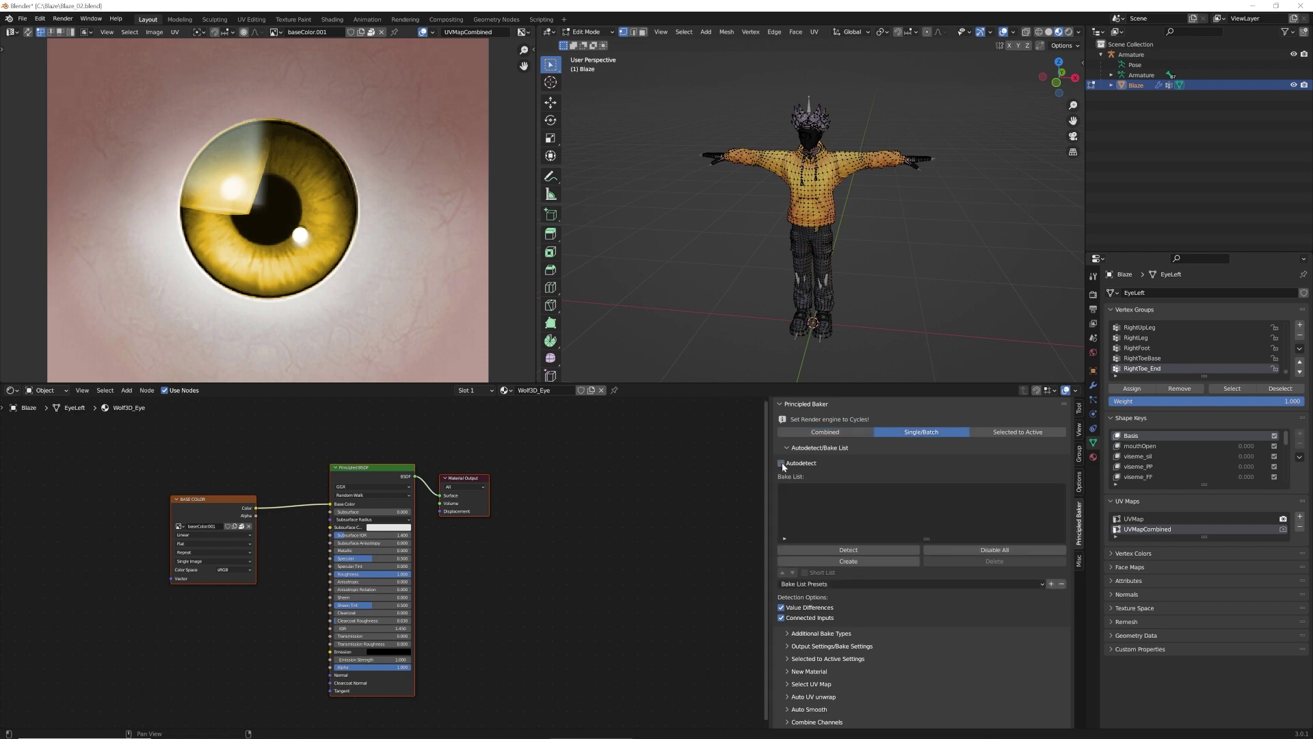
pyautogui.click(873, 552)
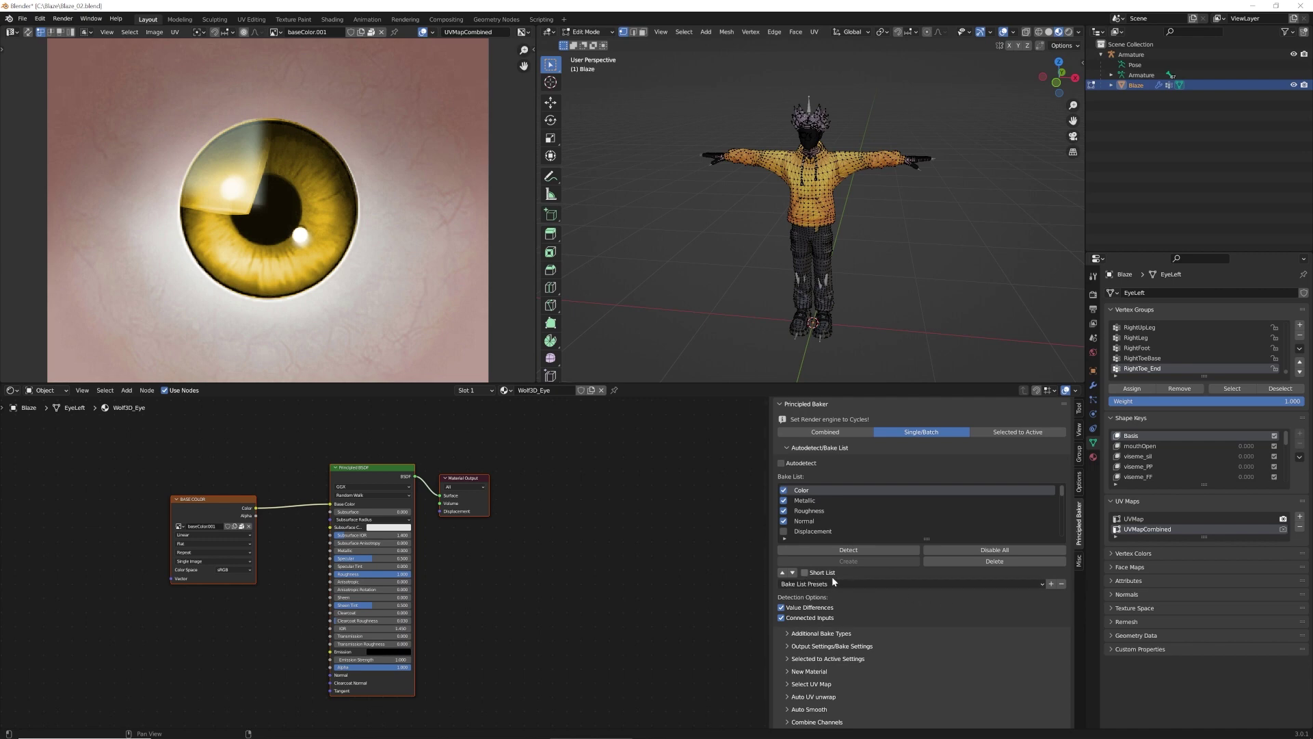
# Expand the output and bake settings and set the bake resolution to 2048
pyautogui.scroll(-1, 884, 592)
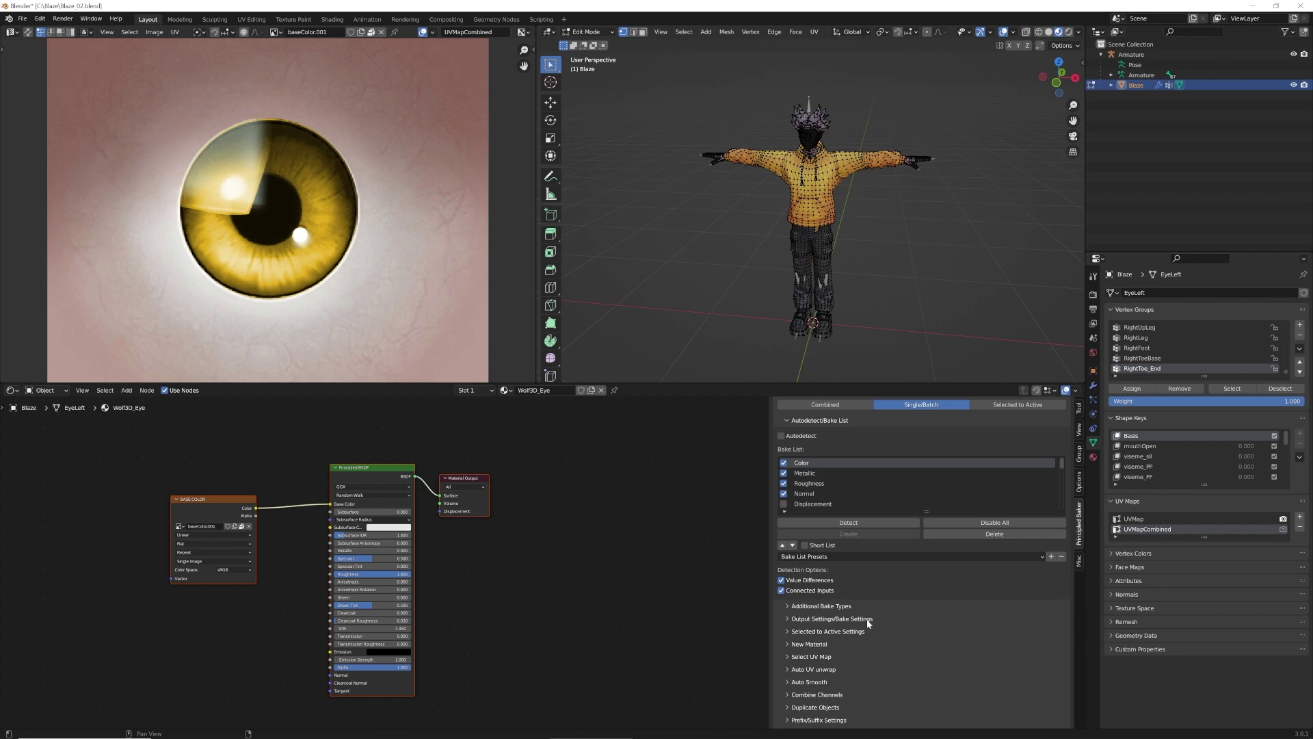
pyautogui.click(786, 618)
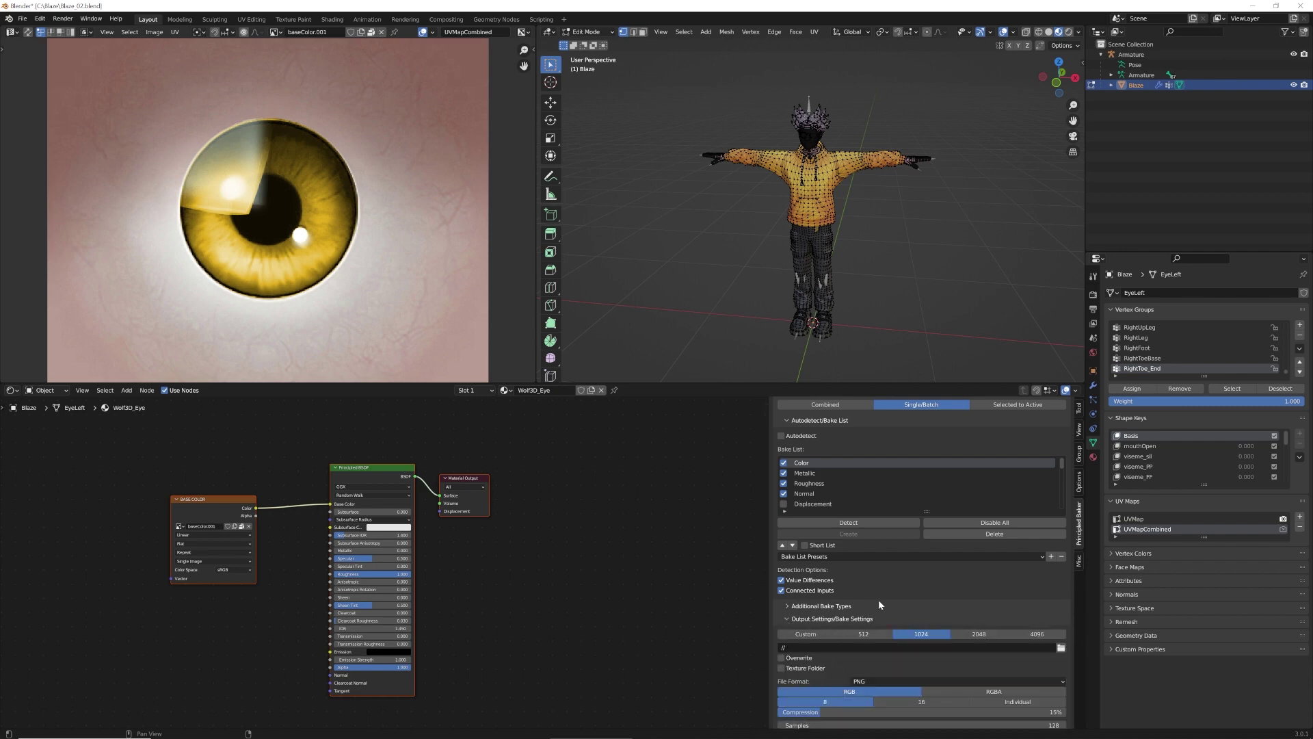
pyautogui.scroll(-2, 879, 598)
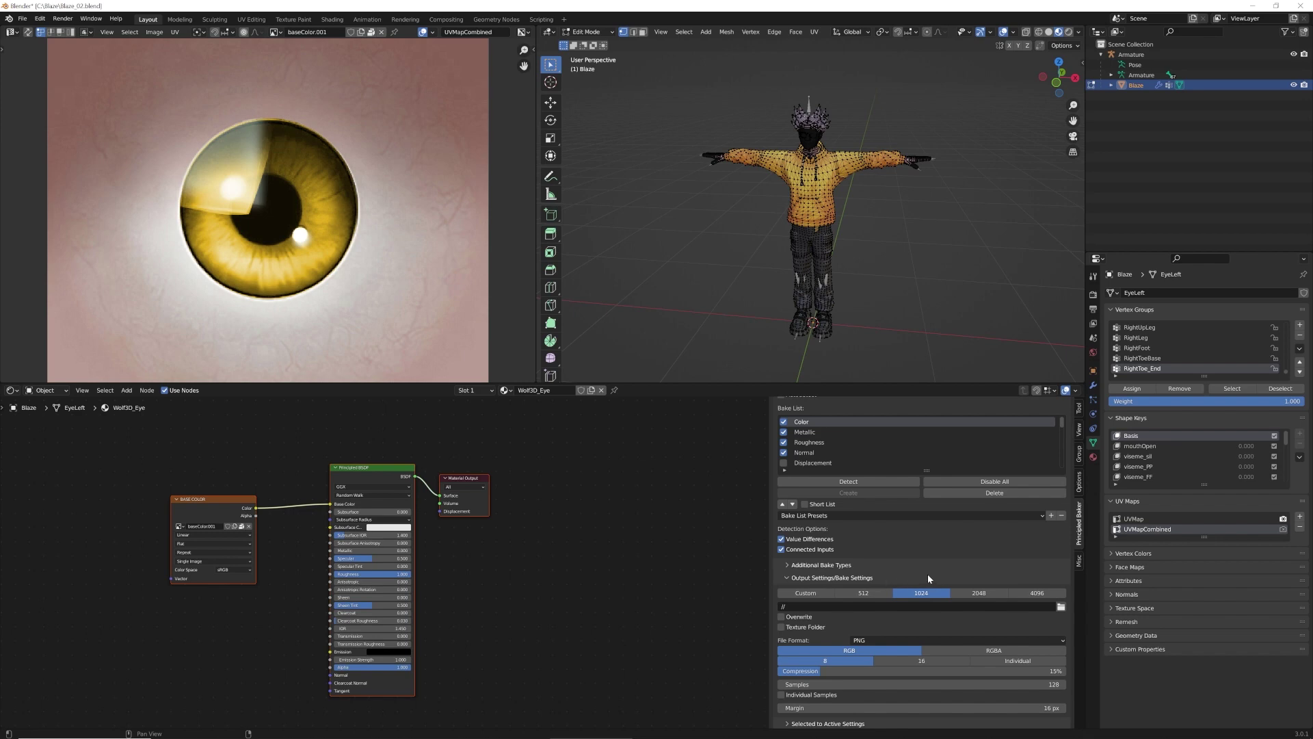
pyautogui.click(979, 593)
pyautogui.scroll(2, 942, 565)
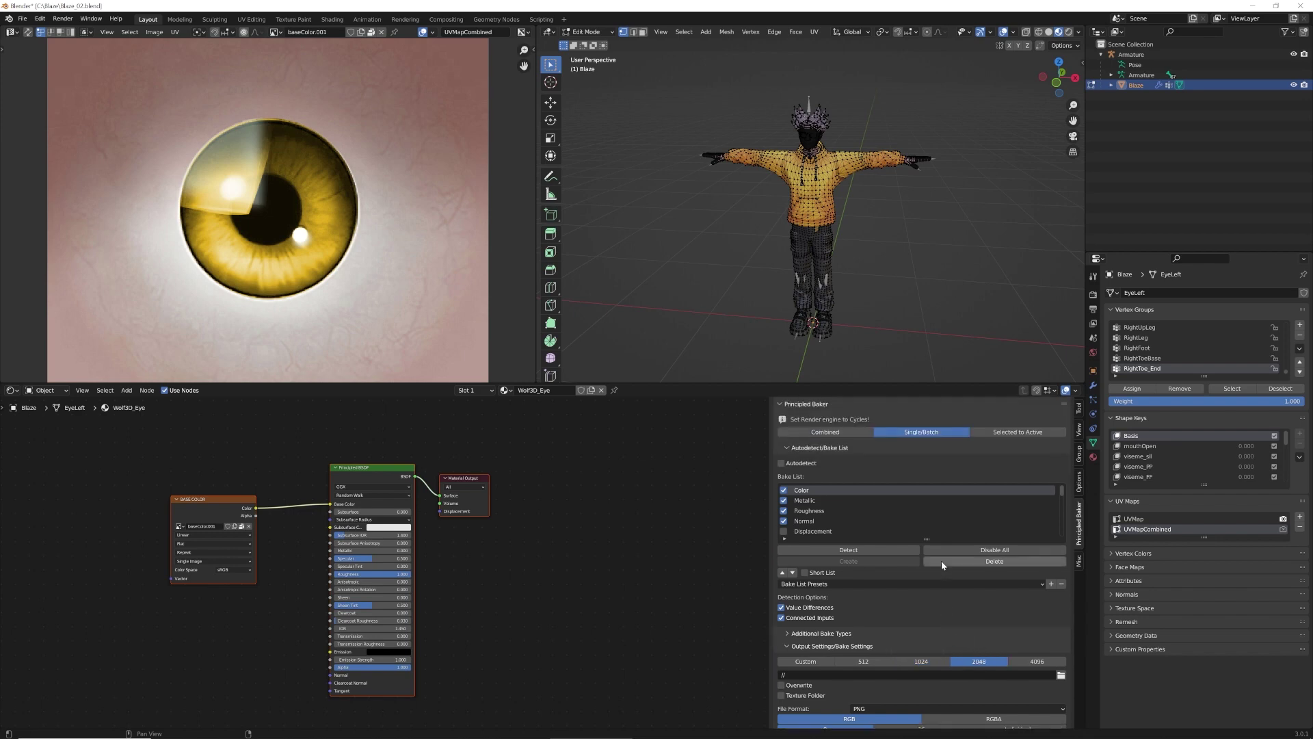
pyautogui.scroll(1, 944, 606)
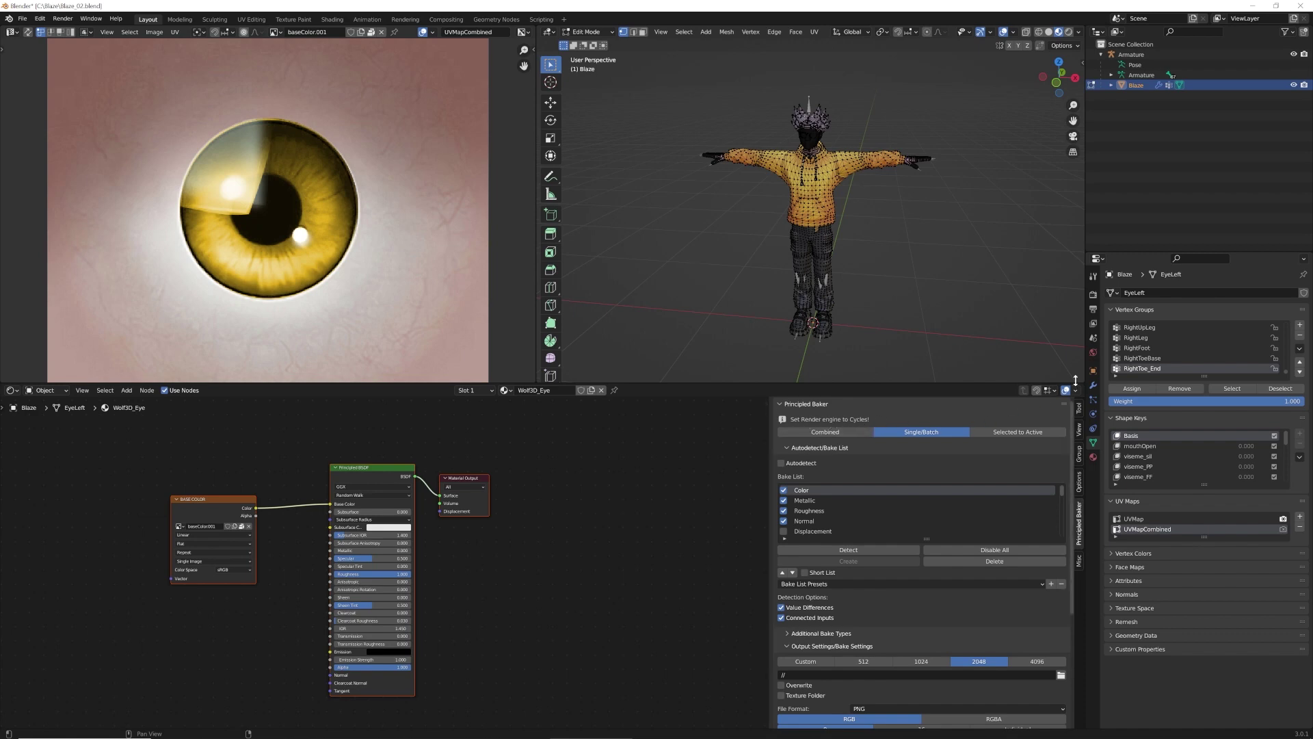
# Set the render engine to Cycles and run the Principled Baker bake
pyautogui.click(1094, 295)
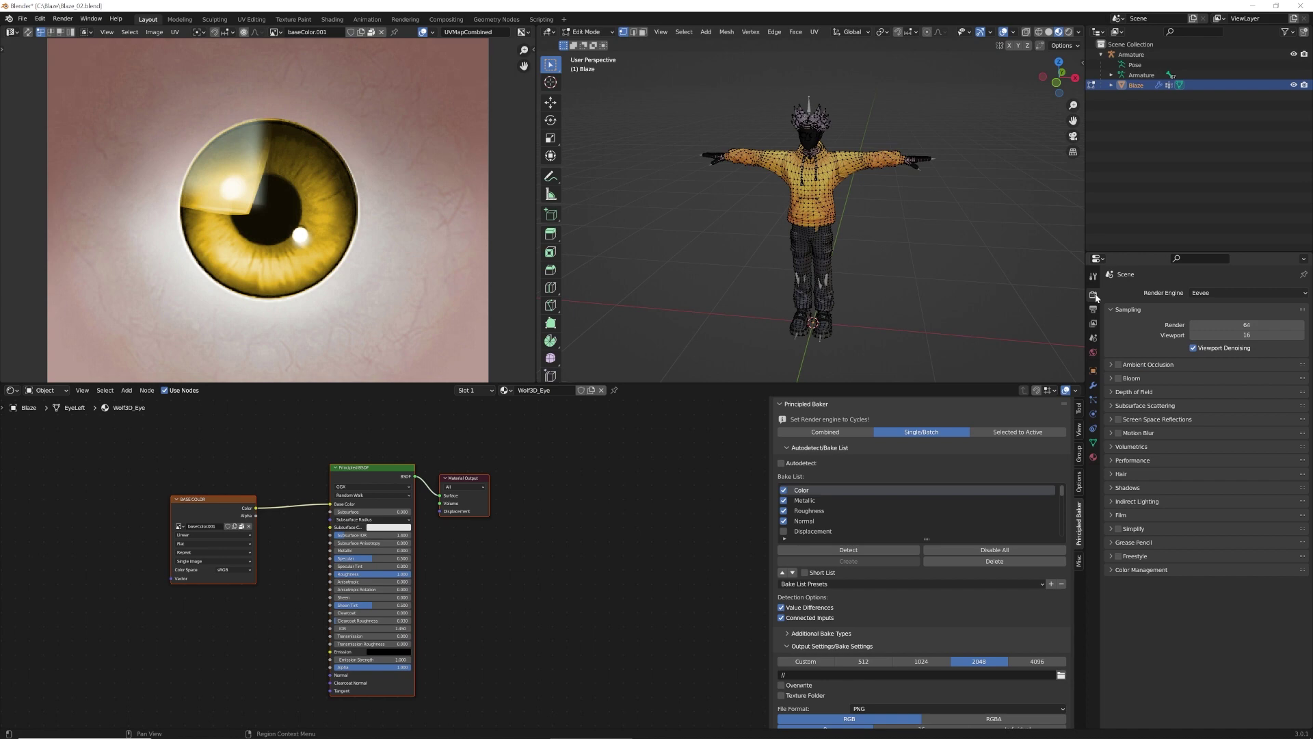
pyautogui.click(1304, 296)
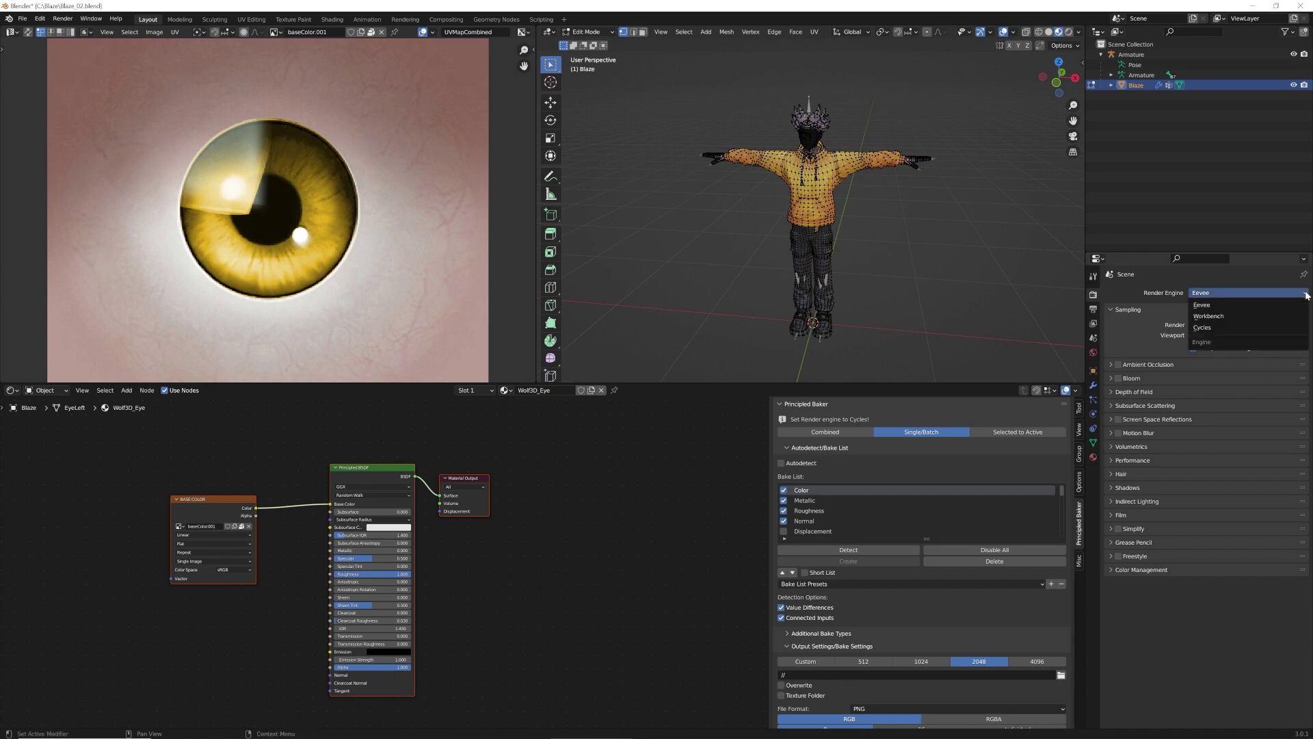
pyautogui.click(1211, 328)
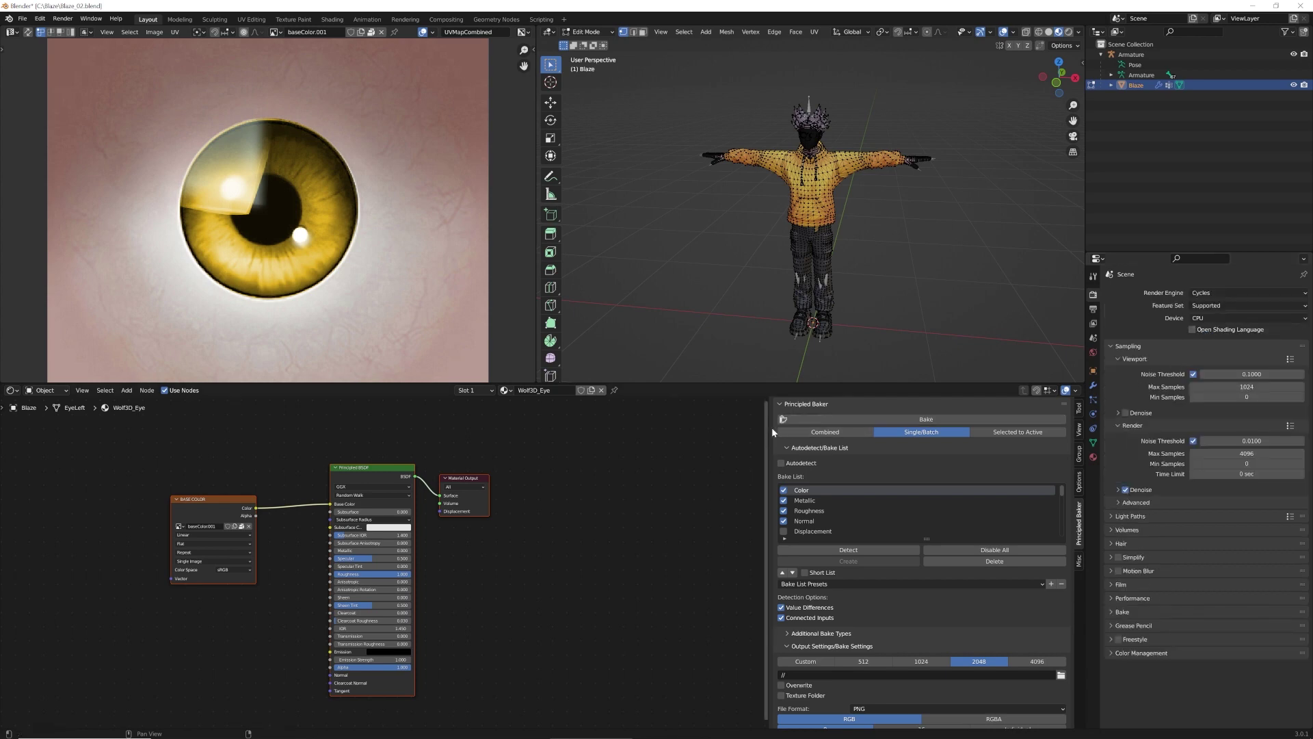
pyautogui.click(942, 416)
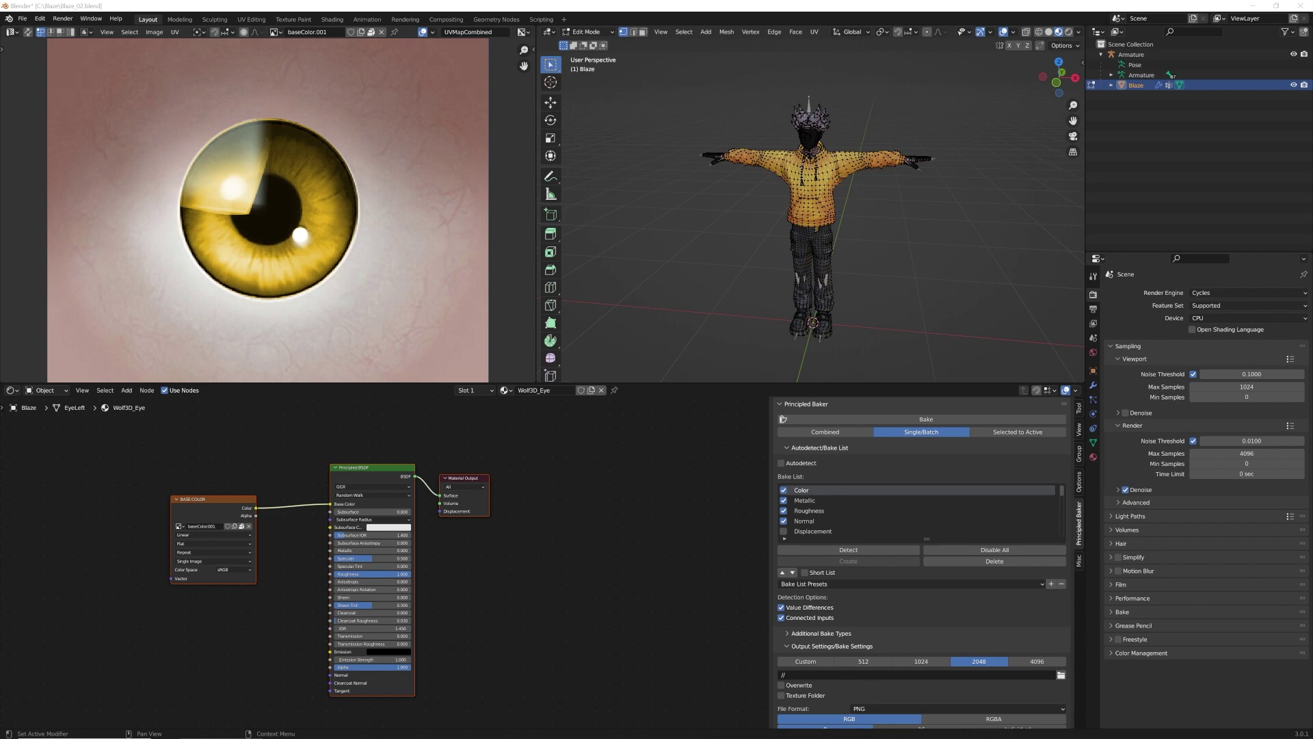
pyautogui.click(614, 35)
# Return Blaze to Object Mode and go through its Wolf3D material slots in Material properties
pyautogui.click(588, 45)
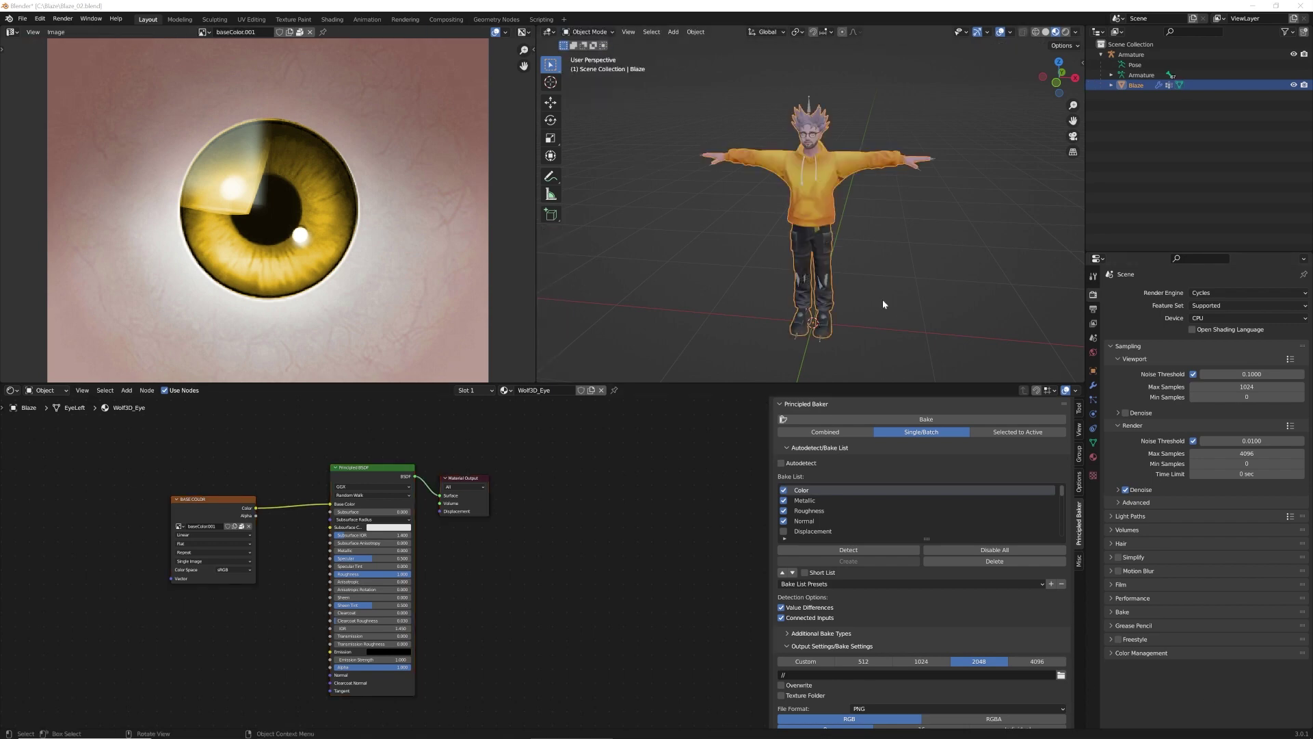
pyautogui.click(1093, 457)
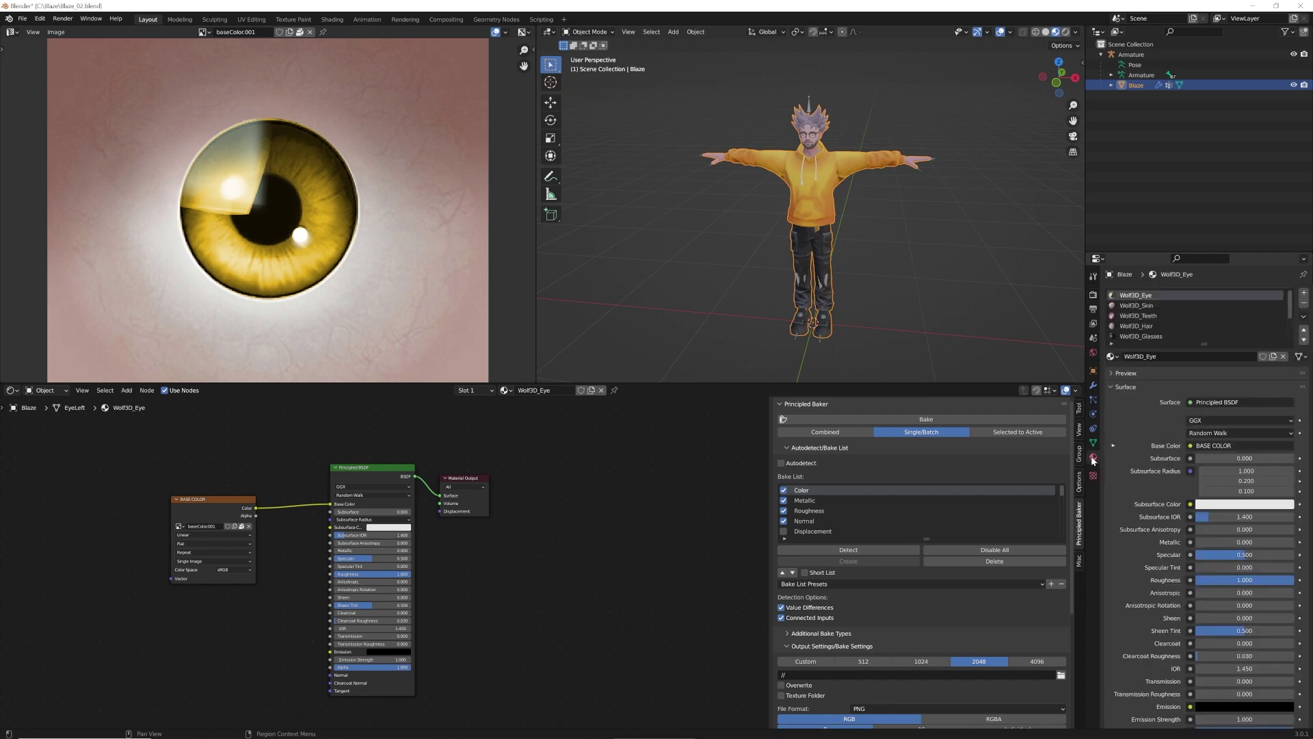
pyautogui.click(1149, 305)
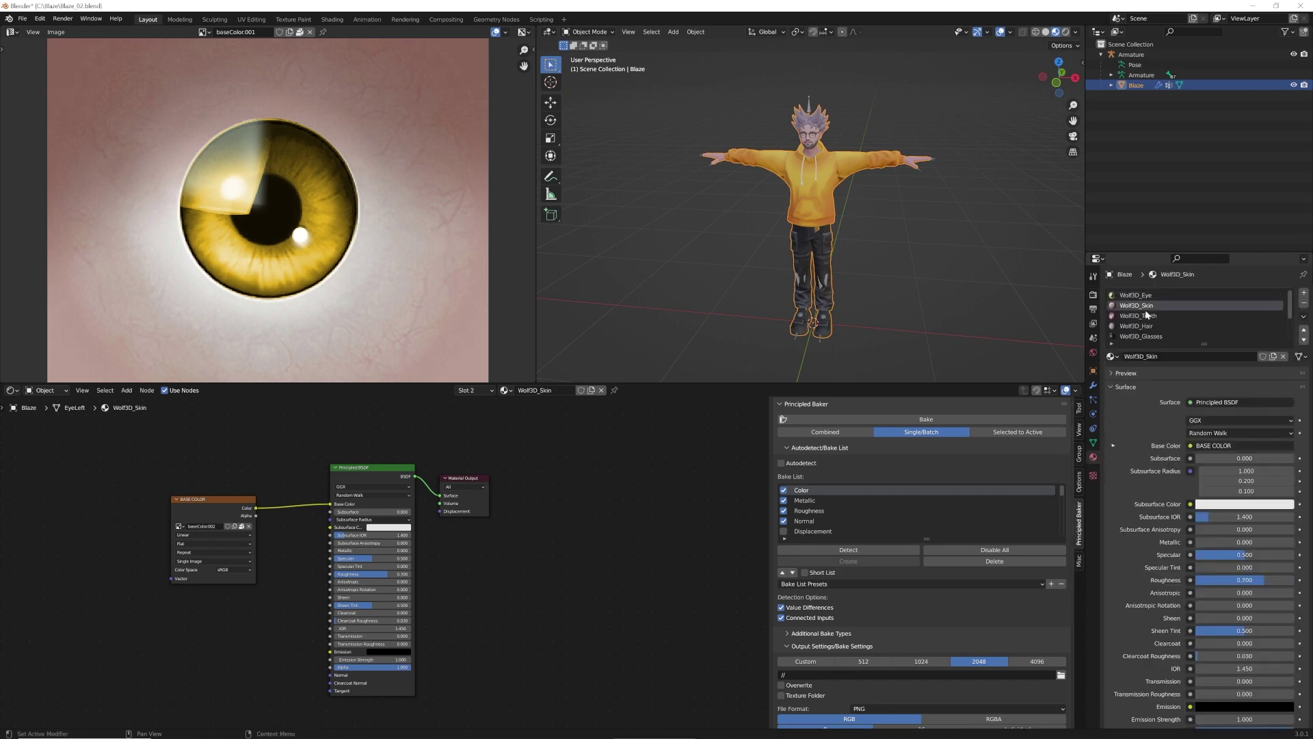
pyautogui.click(1167, 316)
pyautogui.click(1148, 296)
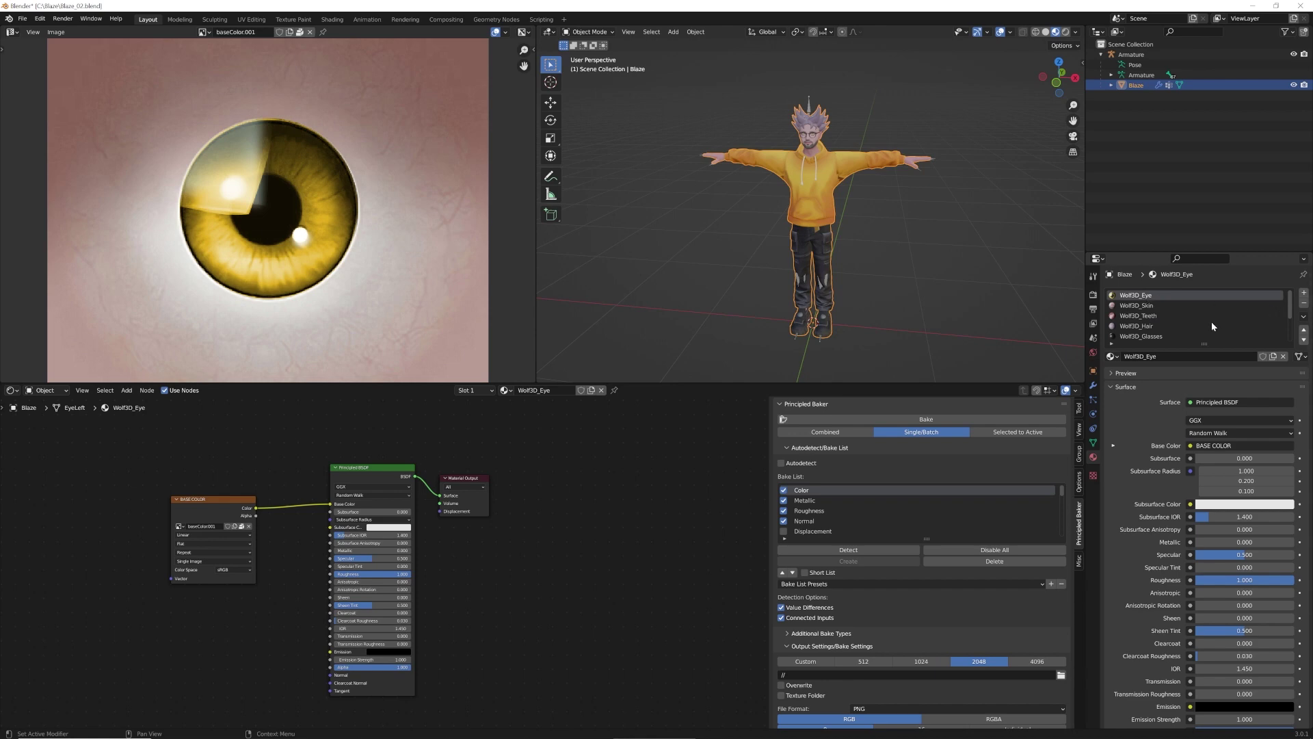
# Remove all nine Wolf3D material slots and create one new default material
pyautogui.click(1304, 303)
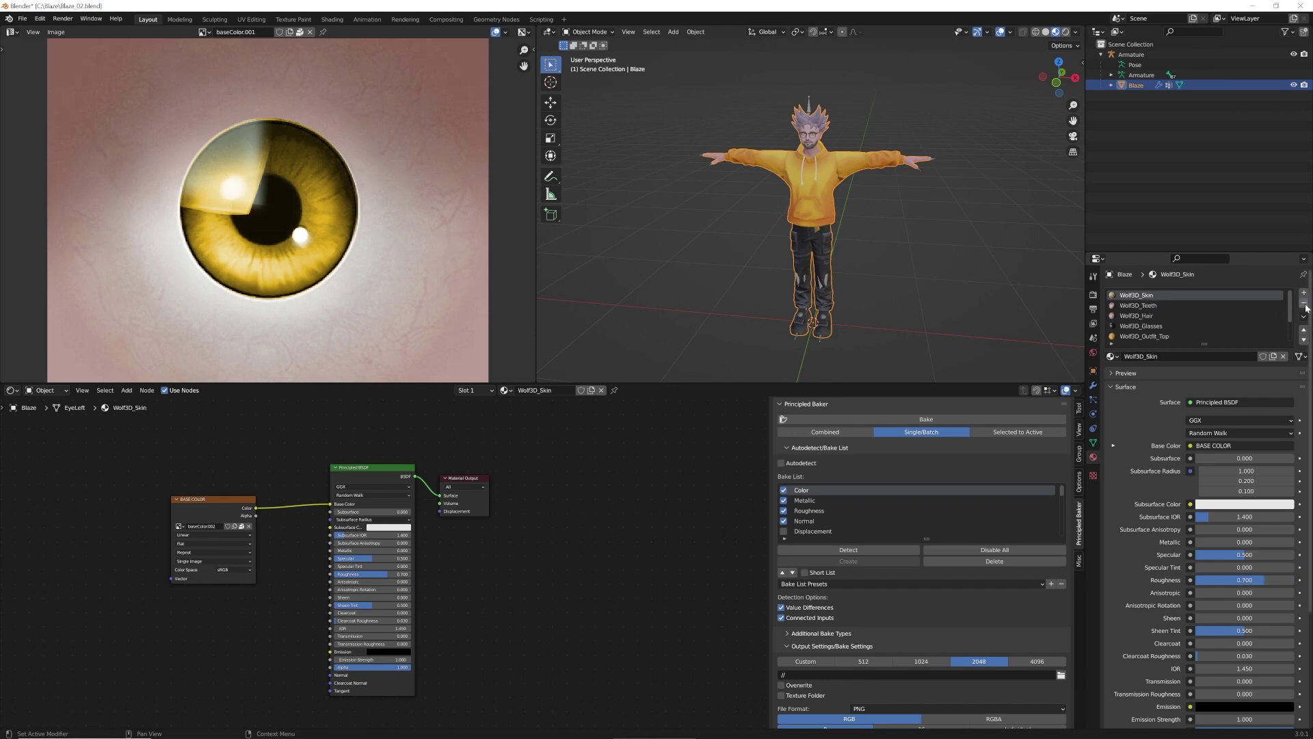
pyautogui.click(1305, 303)
pyautogui.click(1305, 303)
pyautogui.click(1304, 303)
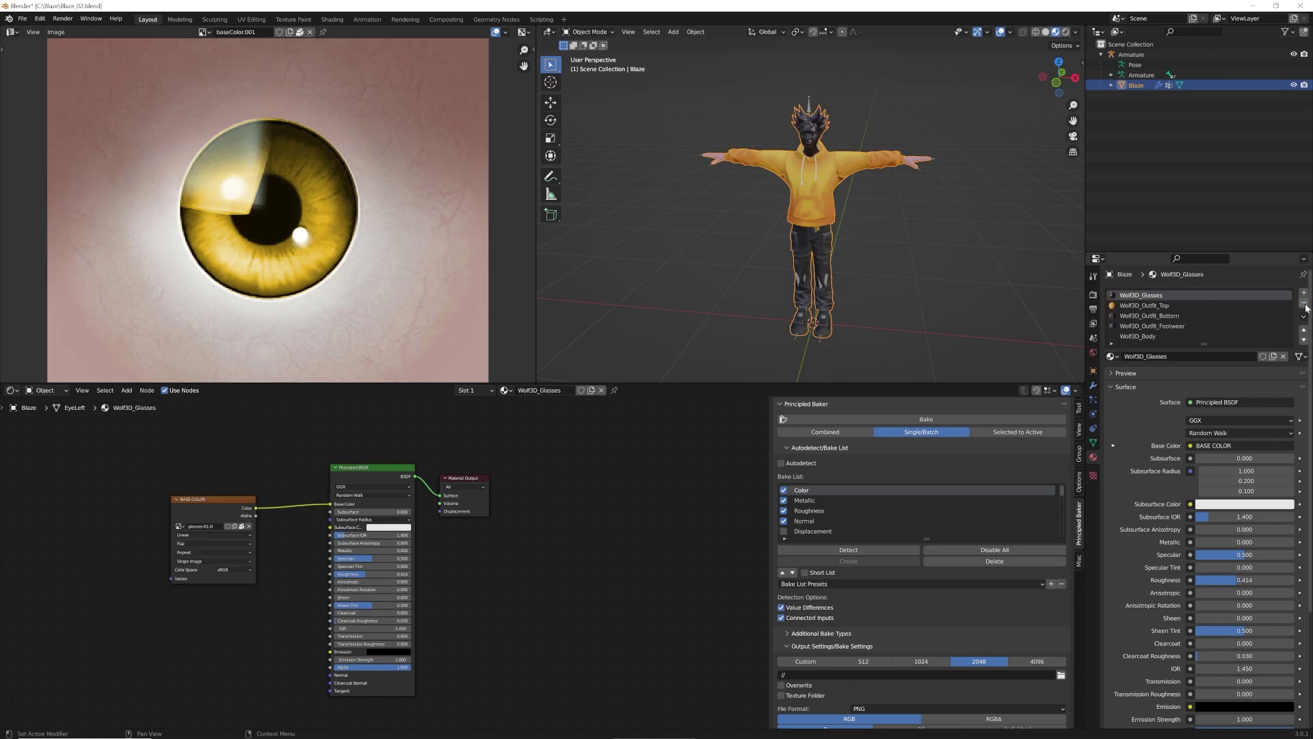
pyautogui.click(1305, 304)
pyautogui.click(1305, 304)
pyautogui.click(1305, 304)
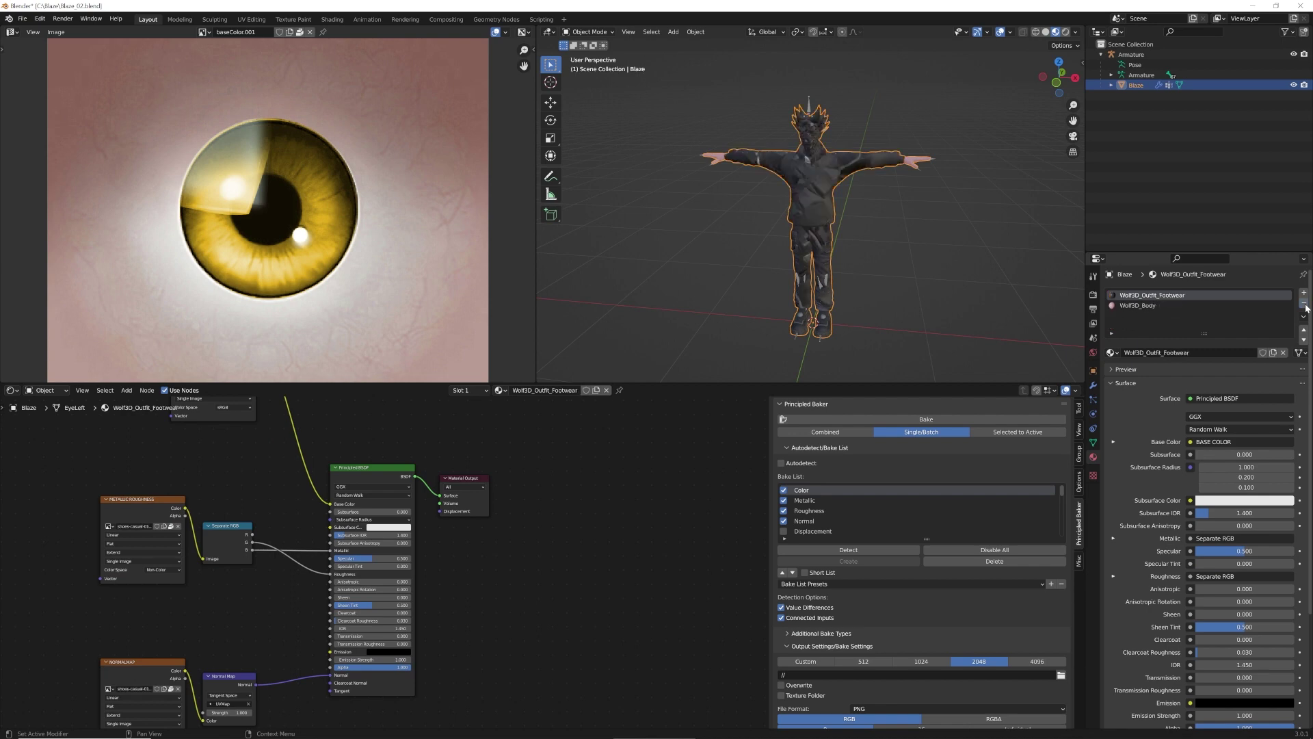
pyautogui.click(1305, 303)
pyautogui.click(1304, 304)
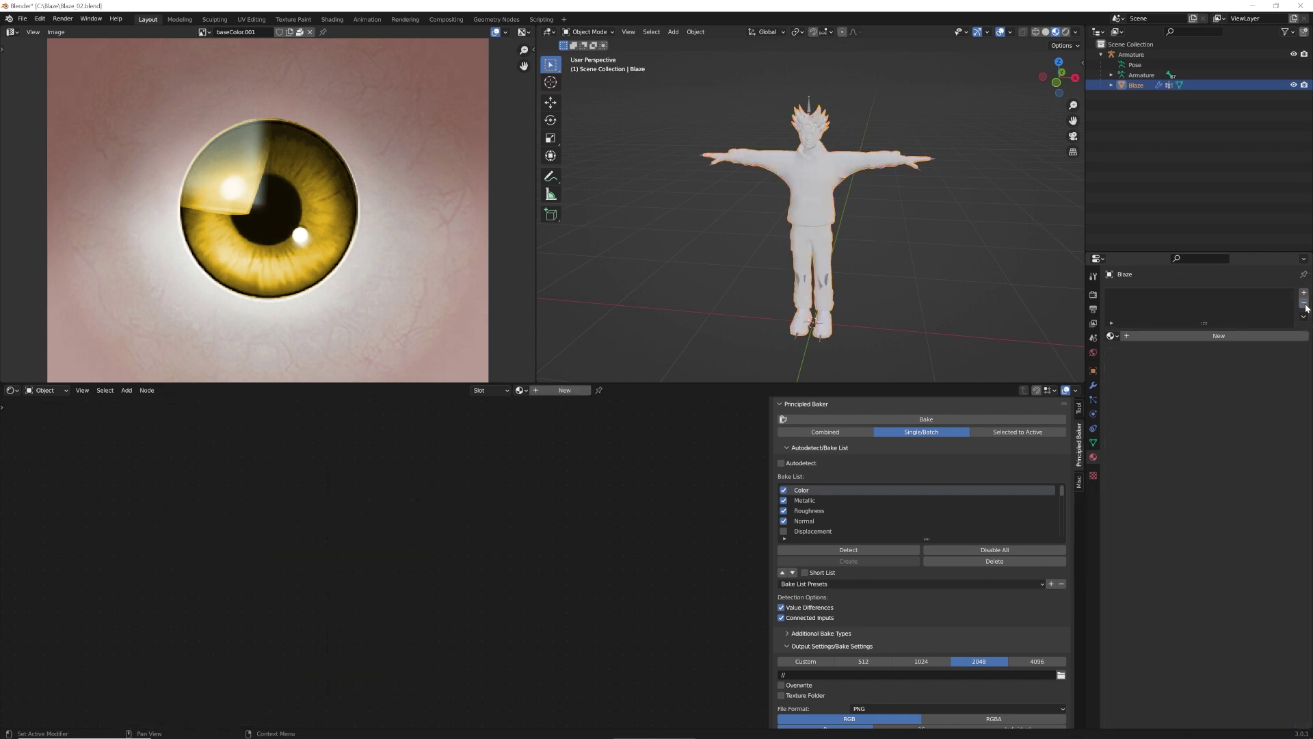
pyautogui.click(1219, 335)
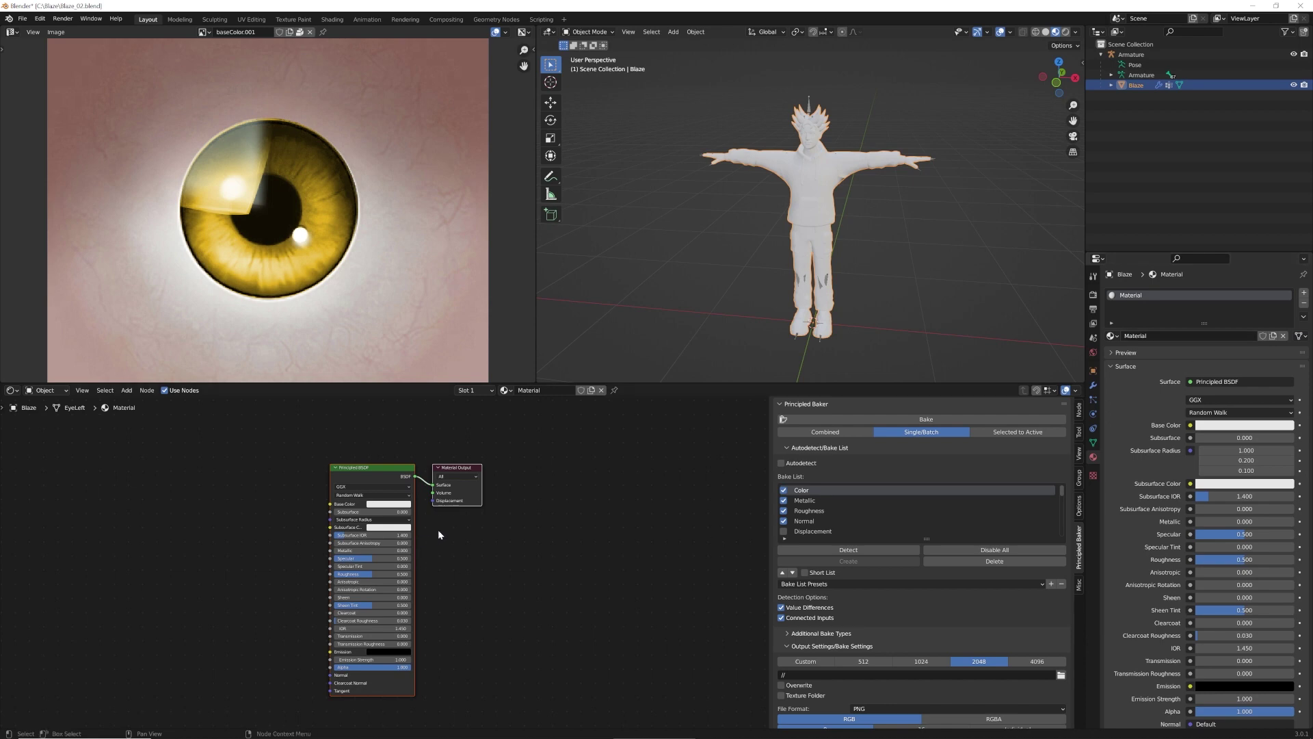
# Add an Image Texture node to the left of the Principled BSDF shader
pyautogui.moveTo(453, 469); pyautogui.dragTo(584, 467, button='middle')
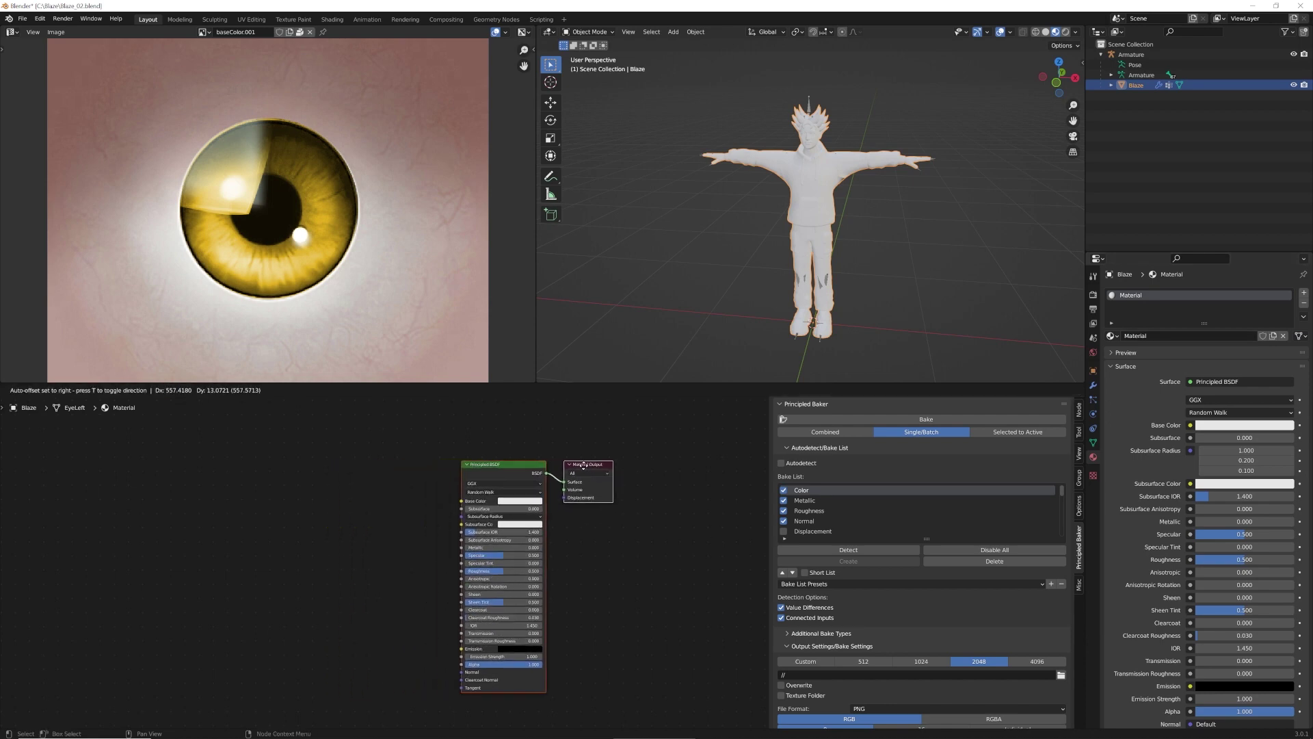
pyautogui.click(126, 391)
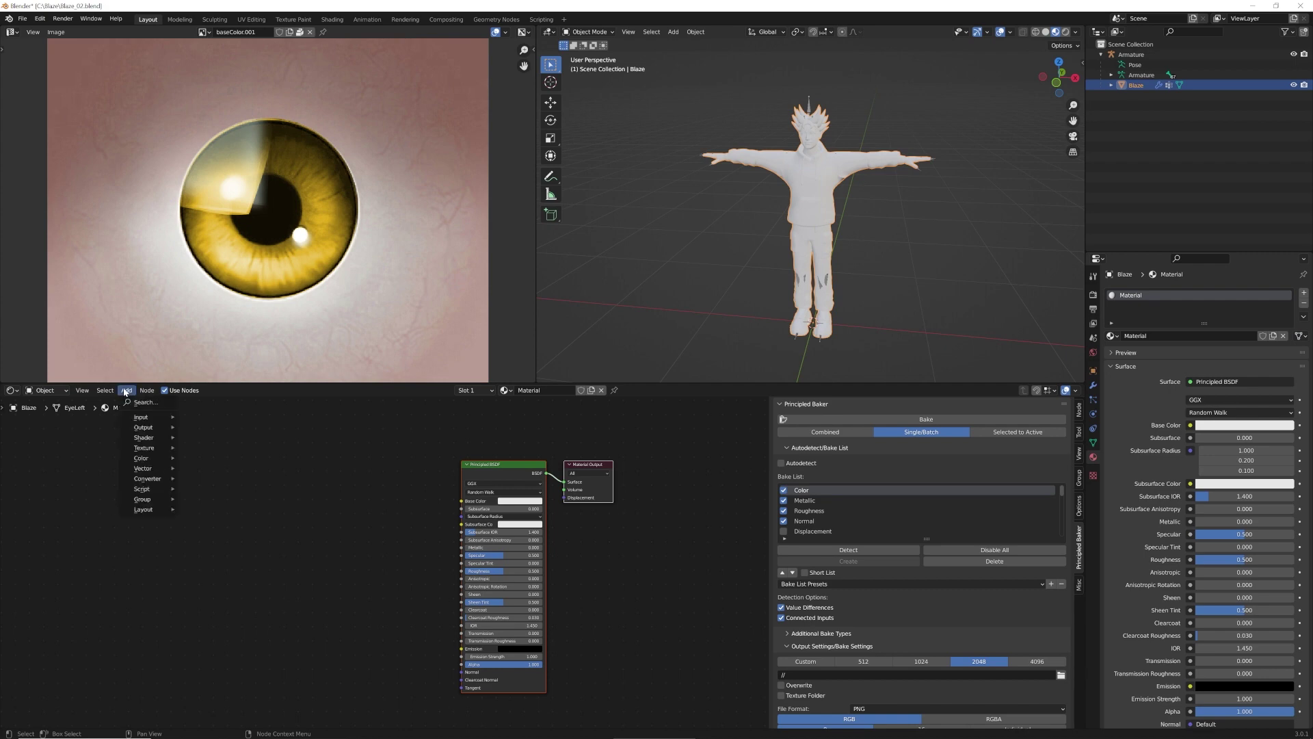
pyautogui.moveTo(145, 448)
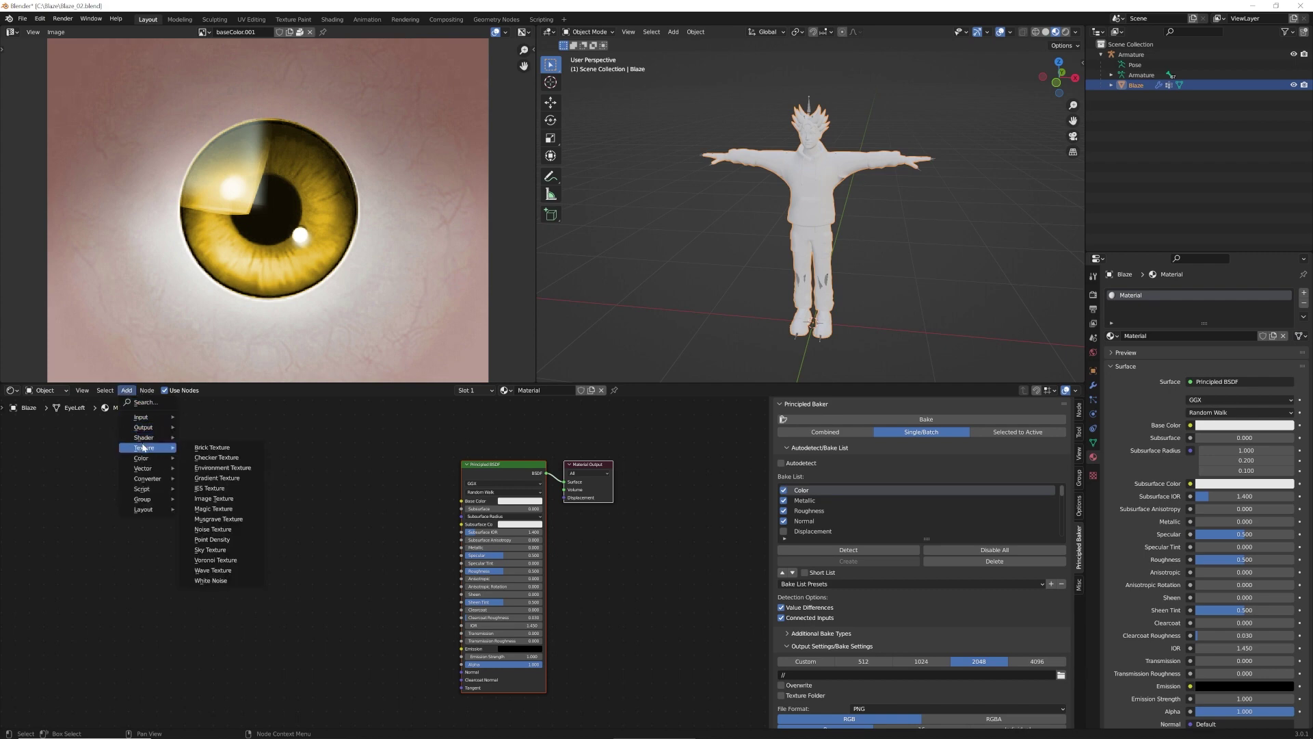
pyautogui.click(226, 498)
pyautogui.click(285, 460)
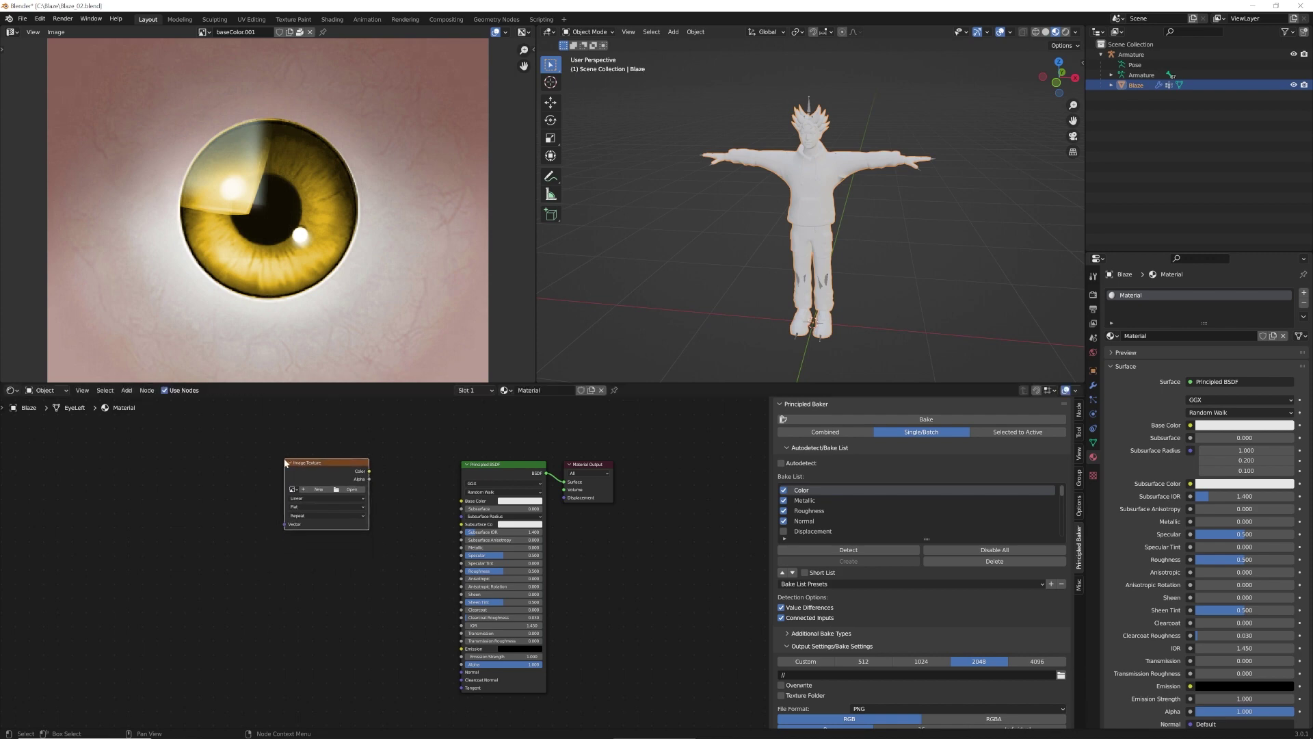
# Load C:\Blaze\Blaze_color.png into the image node and wire its Color to Base Color
pyautogui.click(350, 490)
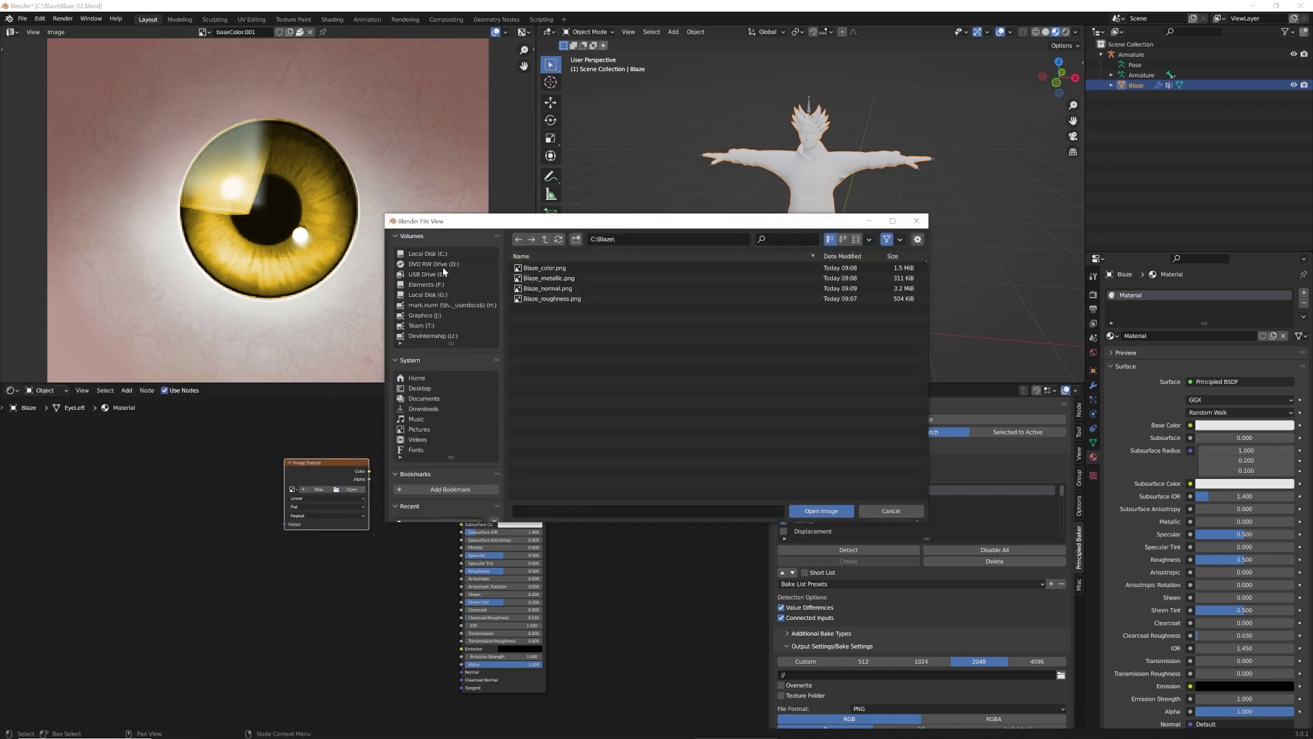
pyautogui.click(427, 254)
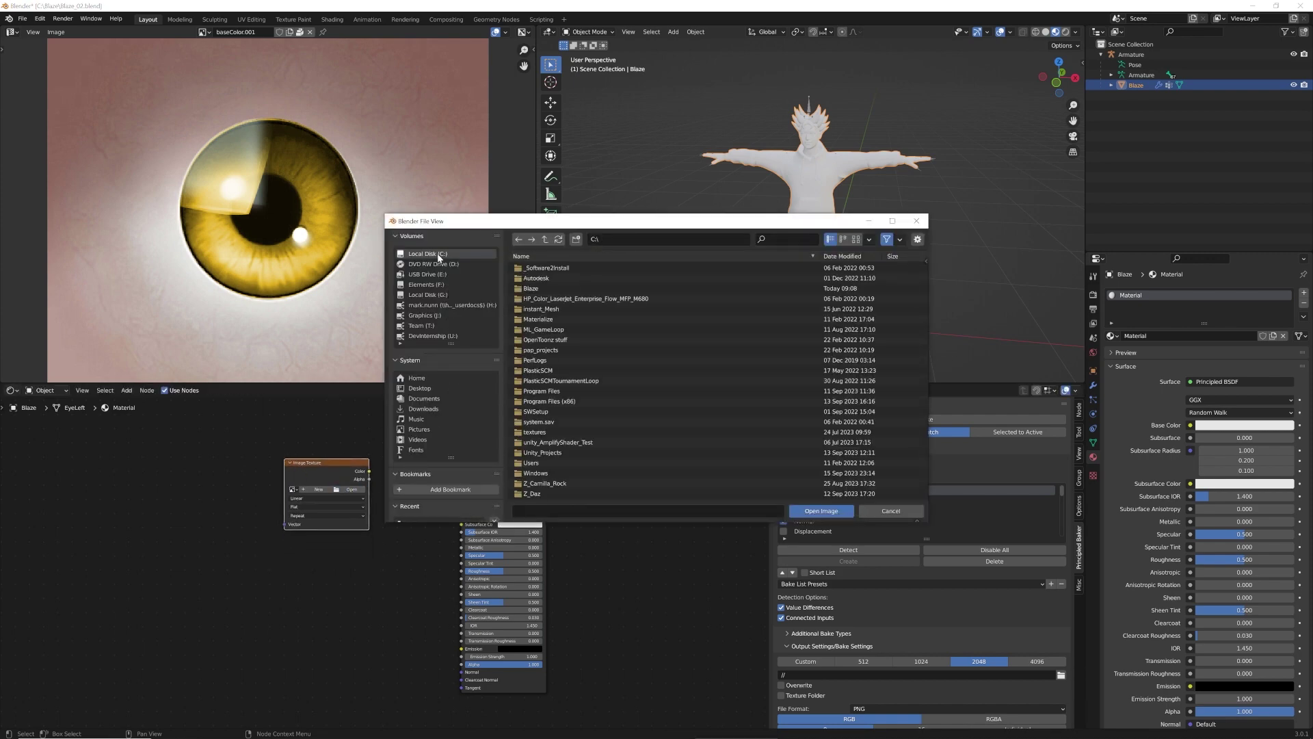
pyautogui.doubleClick(544, 289)
pyautogui.click(545, 268)
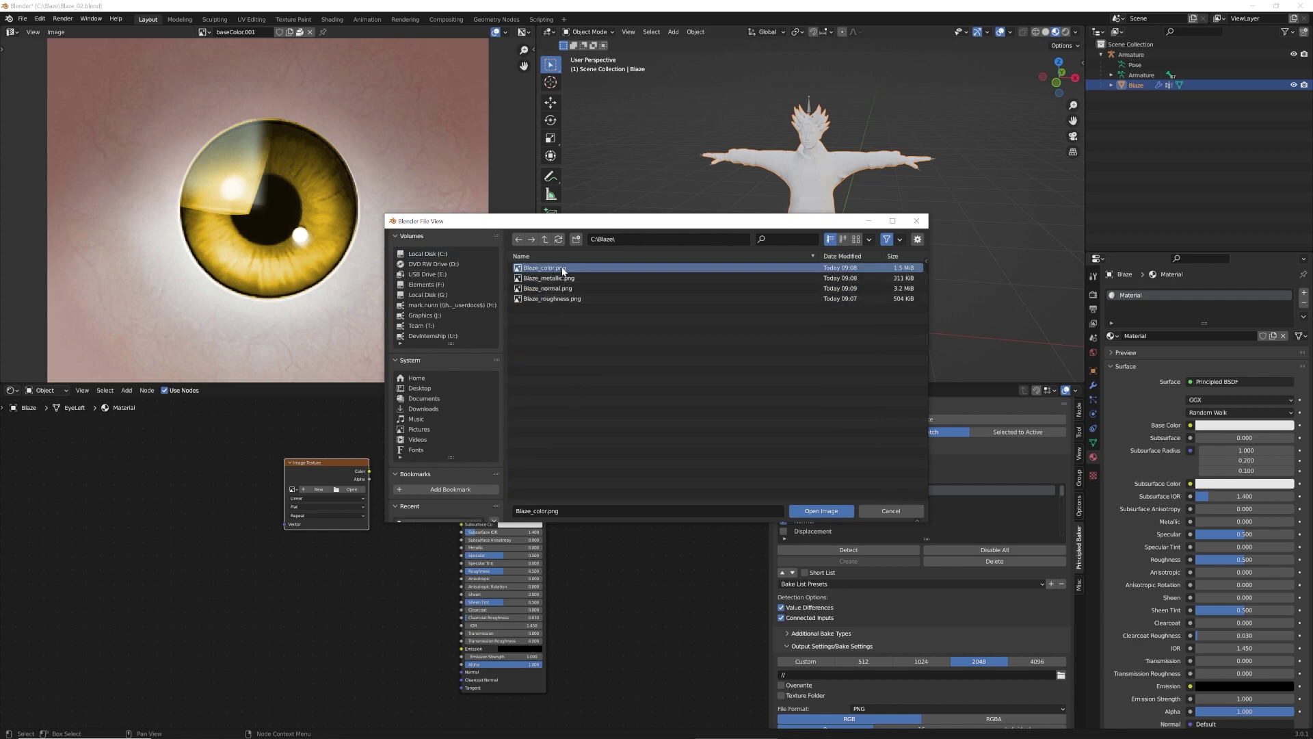
pyautogui.click(818, 511)
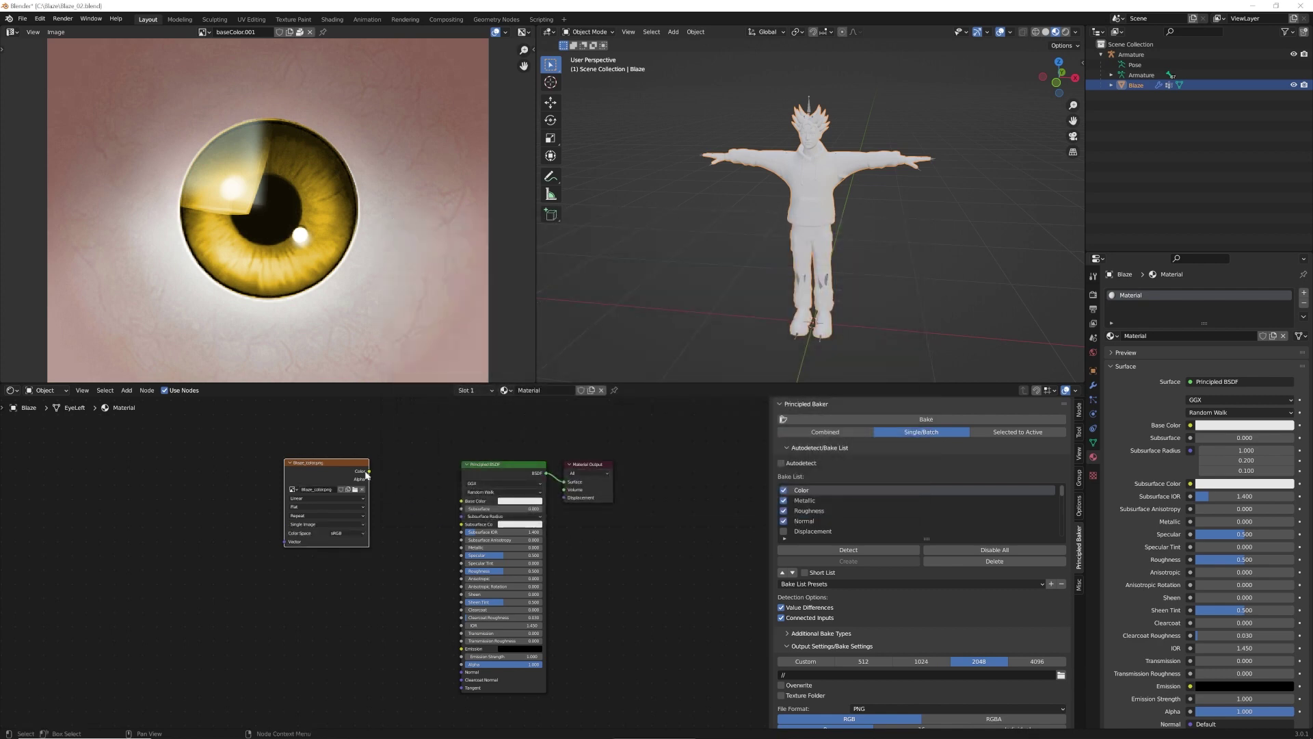
pyautogui.moveTo(370, 472); pyautogui.dragTo(384, 472)
pyautogui.moveTo(445, 499); pyautogui.dragTo(443, 497)
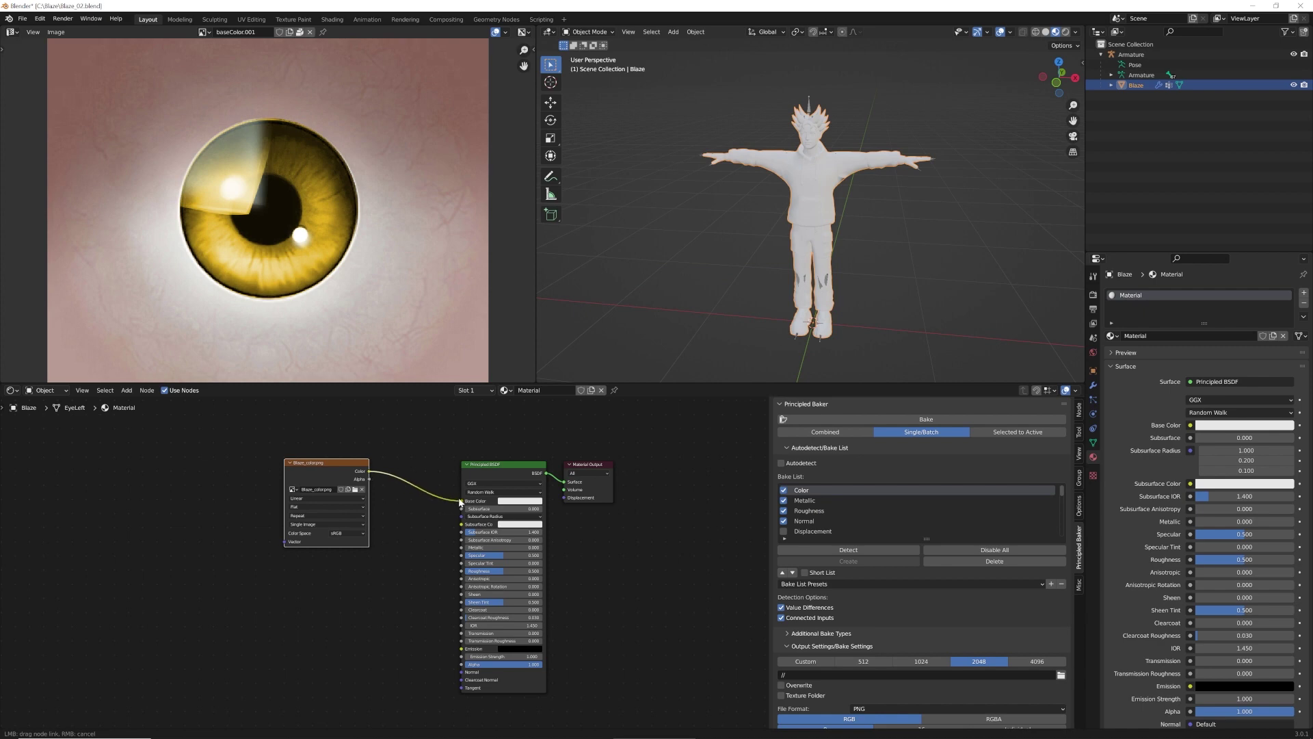
pyautogui.moveTo(333, 461); pyautogui.dragTo(348, 474)
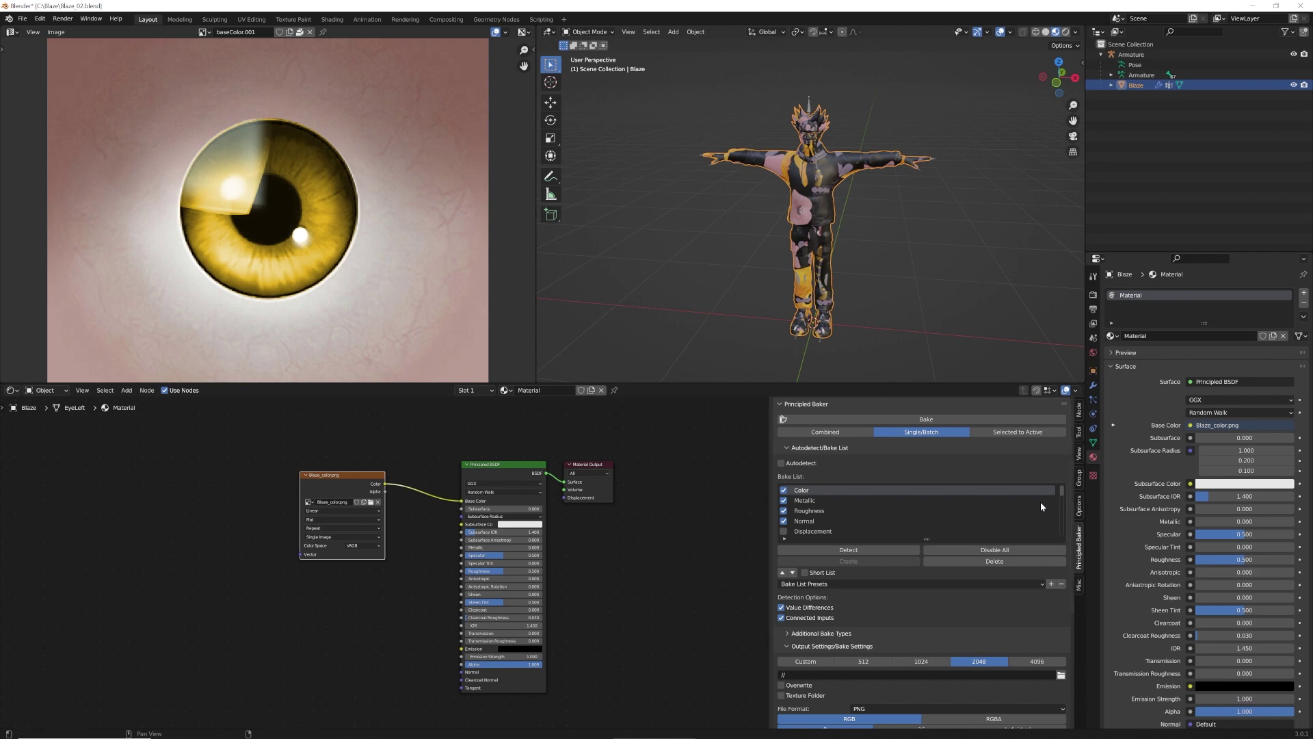
# Make UVMapCombined the render map, delete the old UVMap, rename UVMapCombined to UVMap, then select the Armature
pyautogui.click(1093, 443)
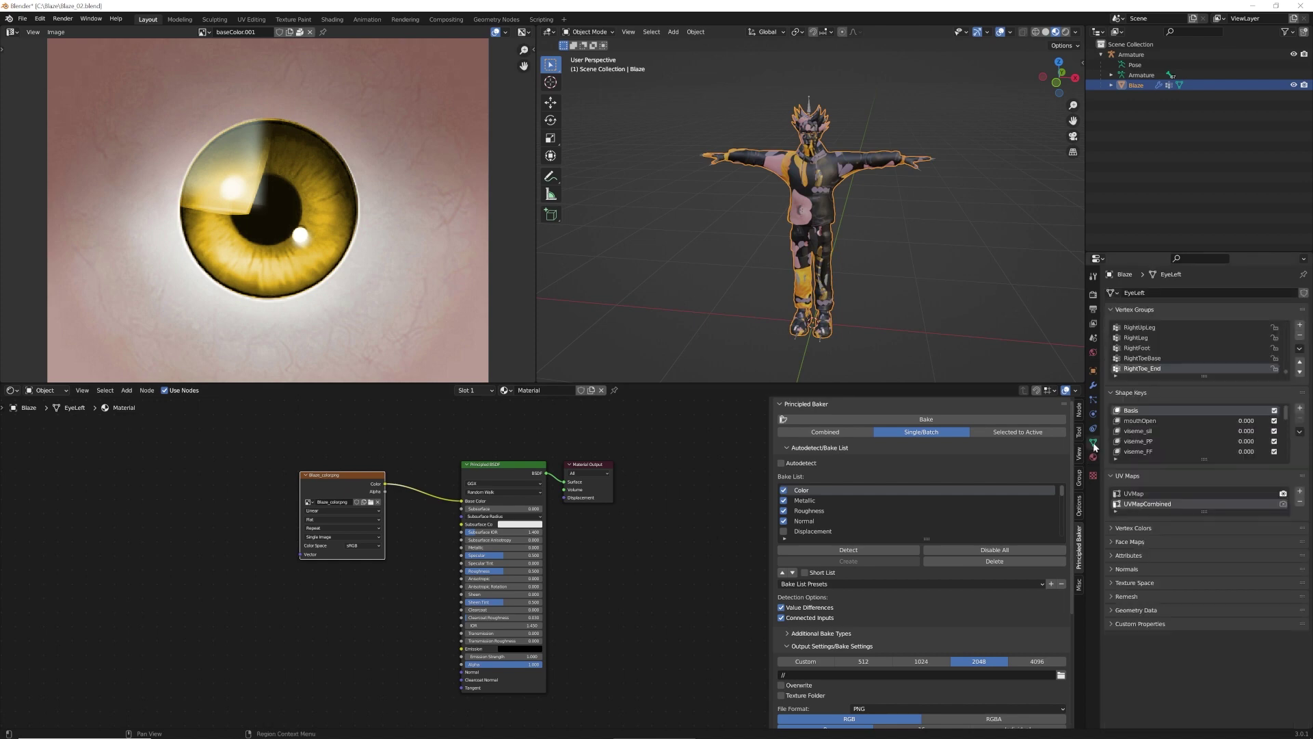
pyautogui.click(1283, 504)
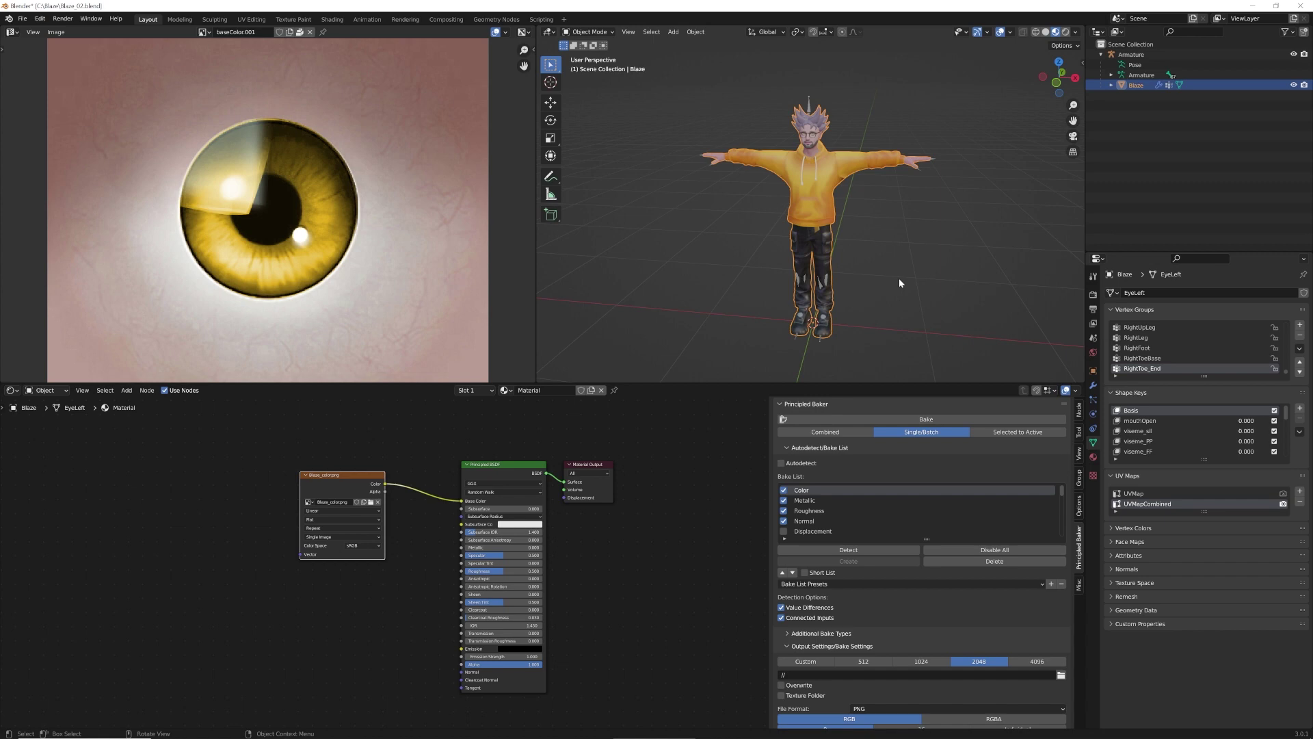
pyautogui.click(1139, 493)
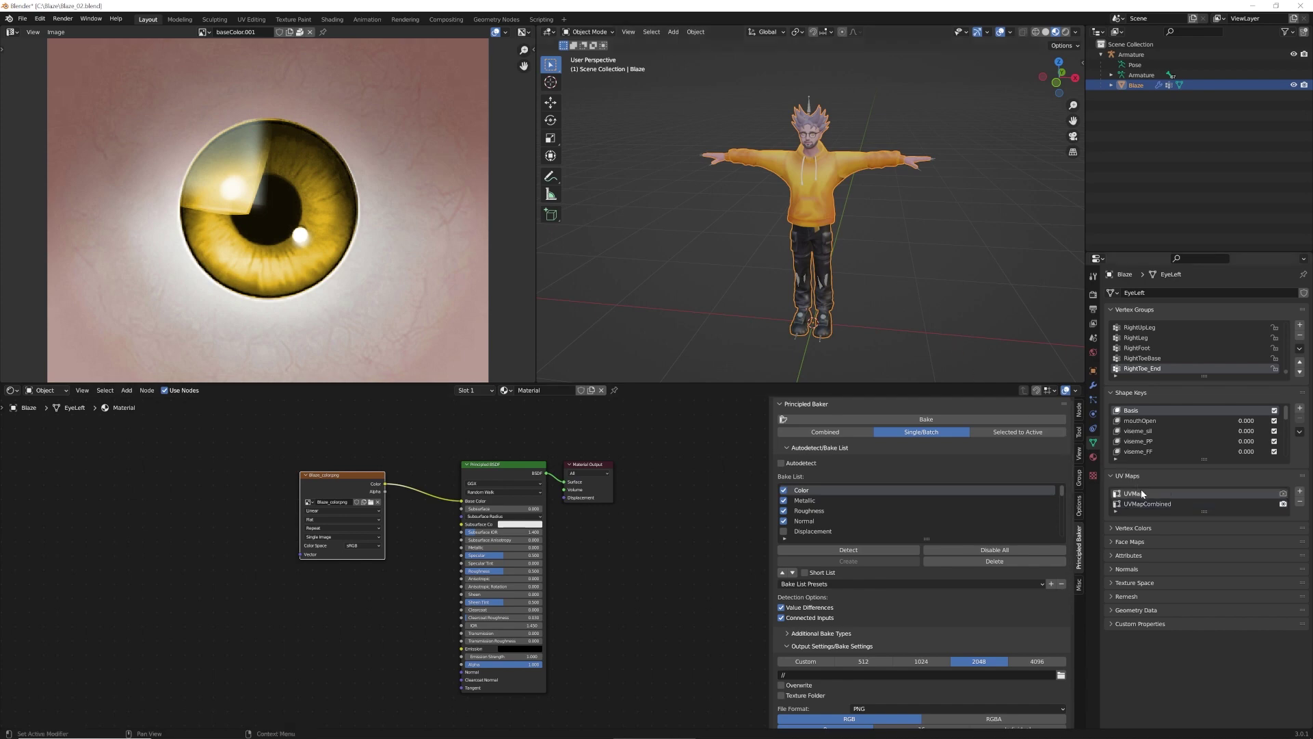
pyautogui.click(1302, 503)
pyautogui.doubleClick(1175, 493)
pyautogui.click(1175, 494)
pyautogui.press('BackSpace')
pyautogui.press('BackSpace')
pyautogui.press('BackSpace')
pyautogui.click(655, 549)
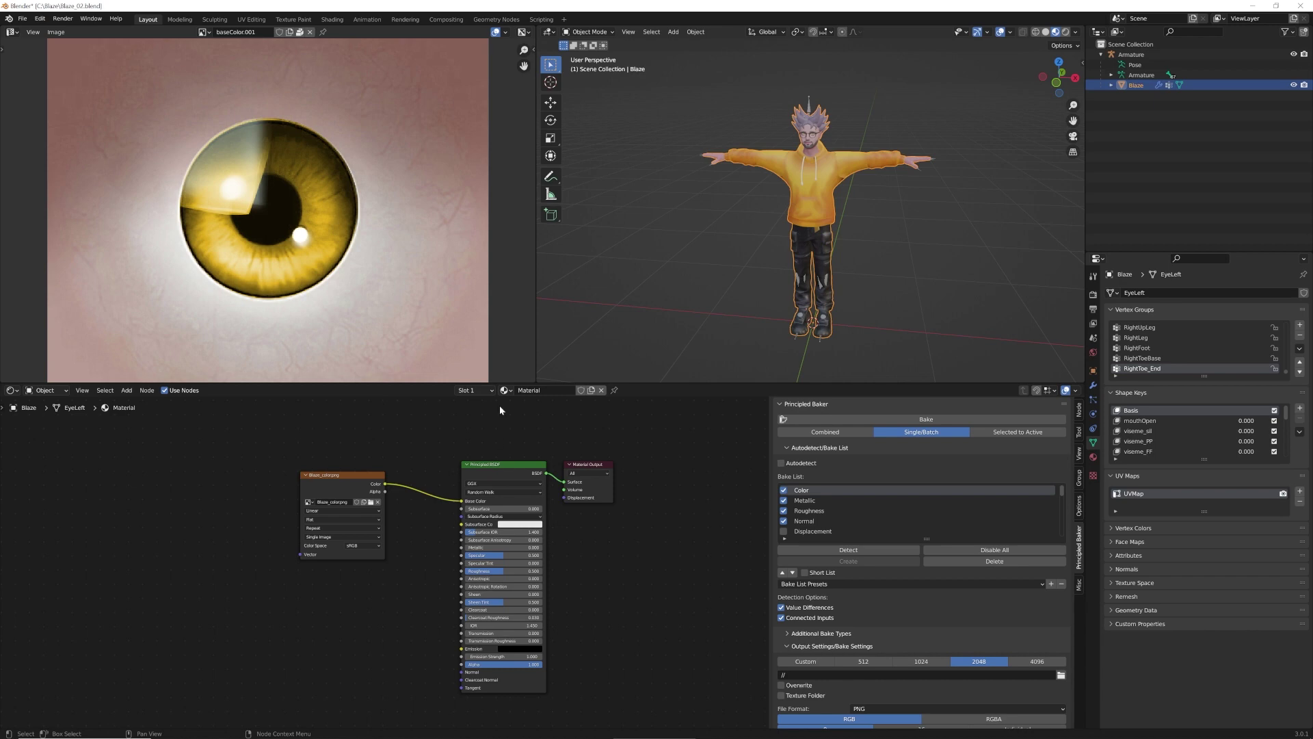
pyautogui.click(1142, 54)
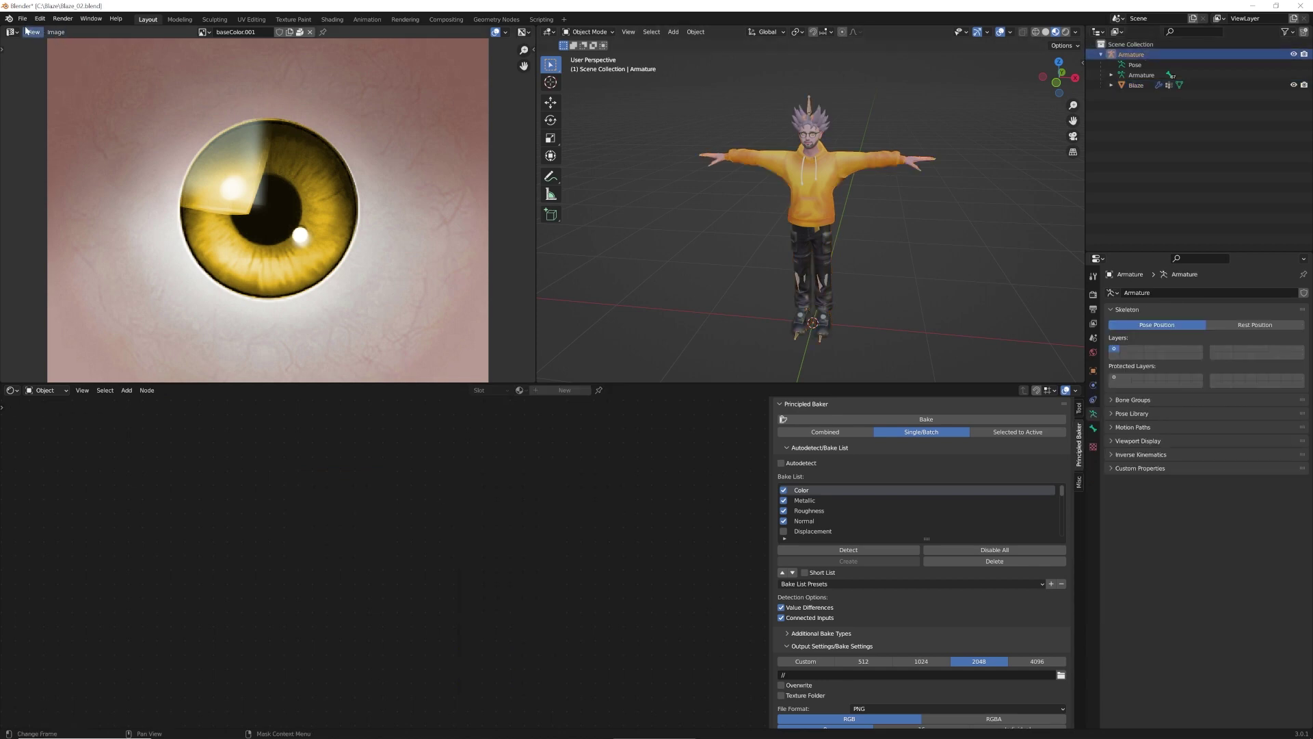
# Start an FBX export with the forward axis set to Z Forward
pyautogui.click(22, 18)
pyautogui.moveTo(41, 167)
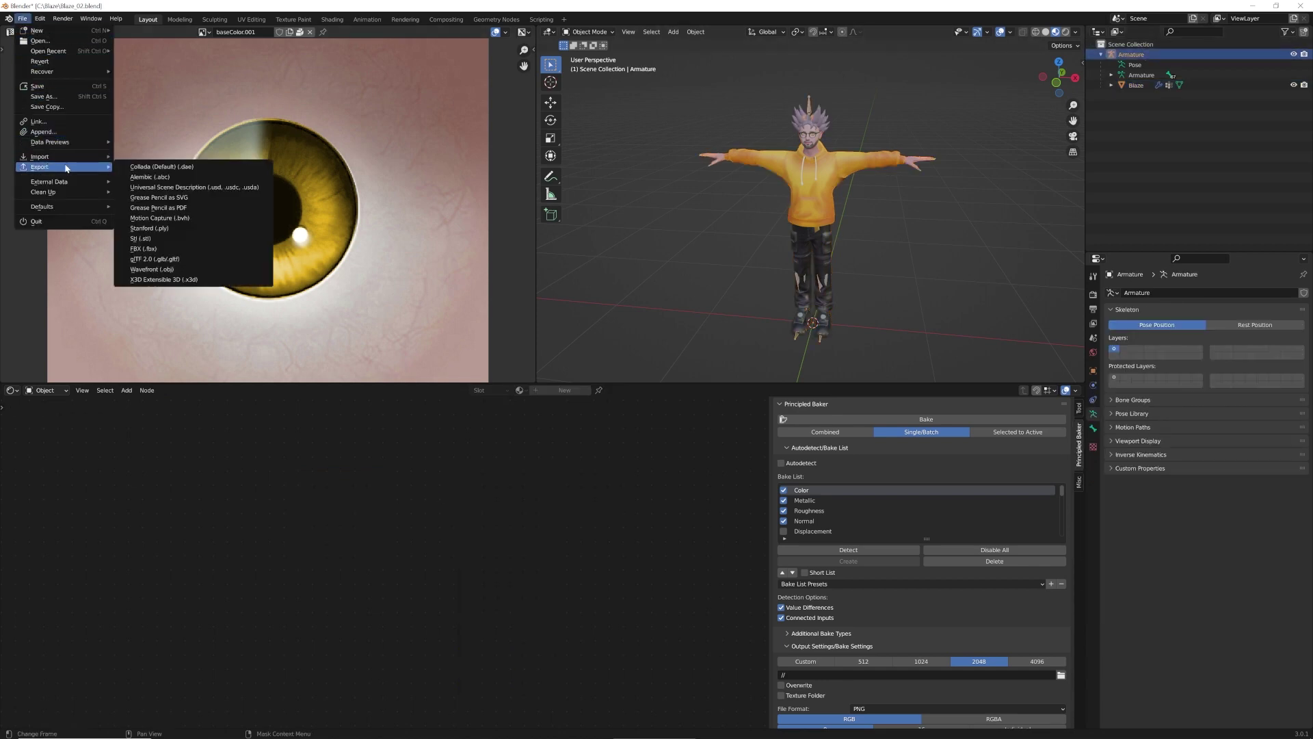
pyautogui.click(156, 249)
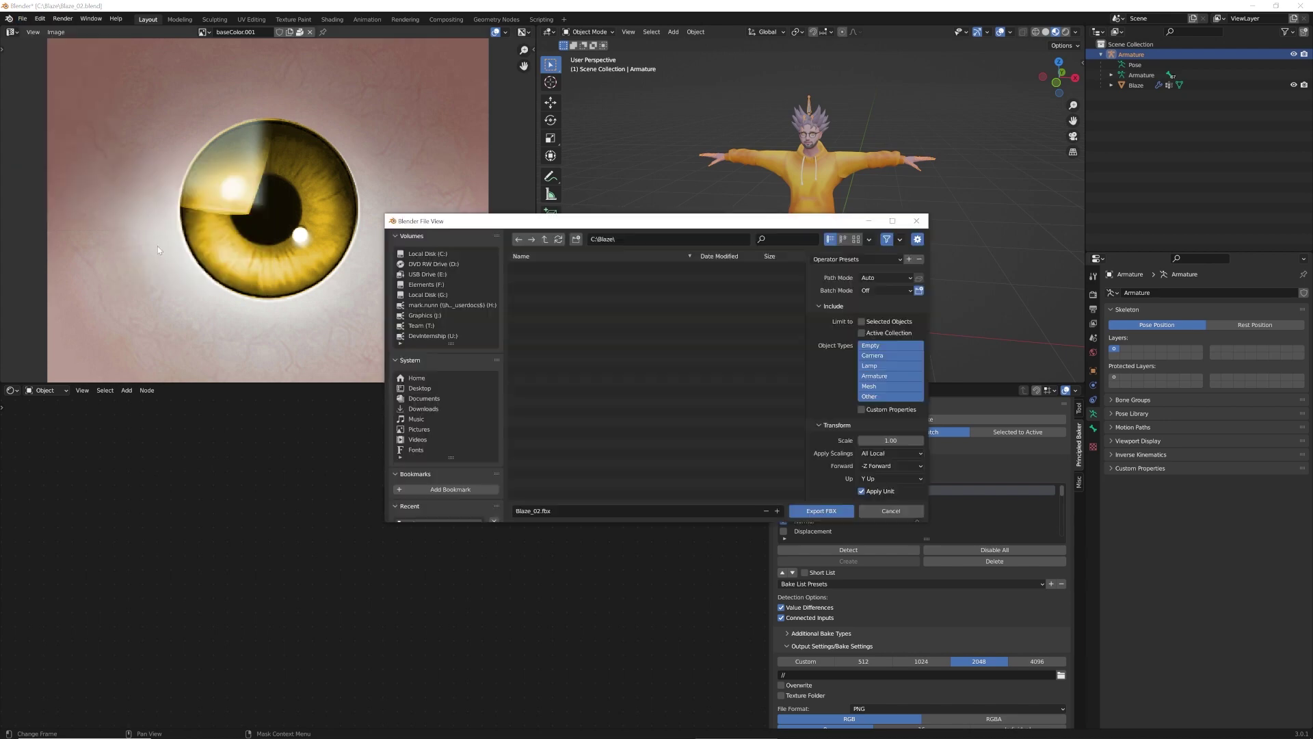
pyautogui.click(874, 466)
pyautogui.click(892, 433)
# Export the avatar as Blaze.fbx into C:\Blaze and open that folder in File Explorer
pyautogui.click(545, 239)
pyautogui.doubleClick(536, 285)
pyautogui.click(537, 511)
pyautogui.click(537, 511)
pyautogui.press('BackSpace')
pyautogui.press('BackSpace')
pyautogui.press('BackSpace')
pyautogui.press('Return')
pyautogui.click(816, 512)
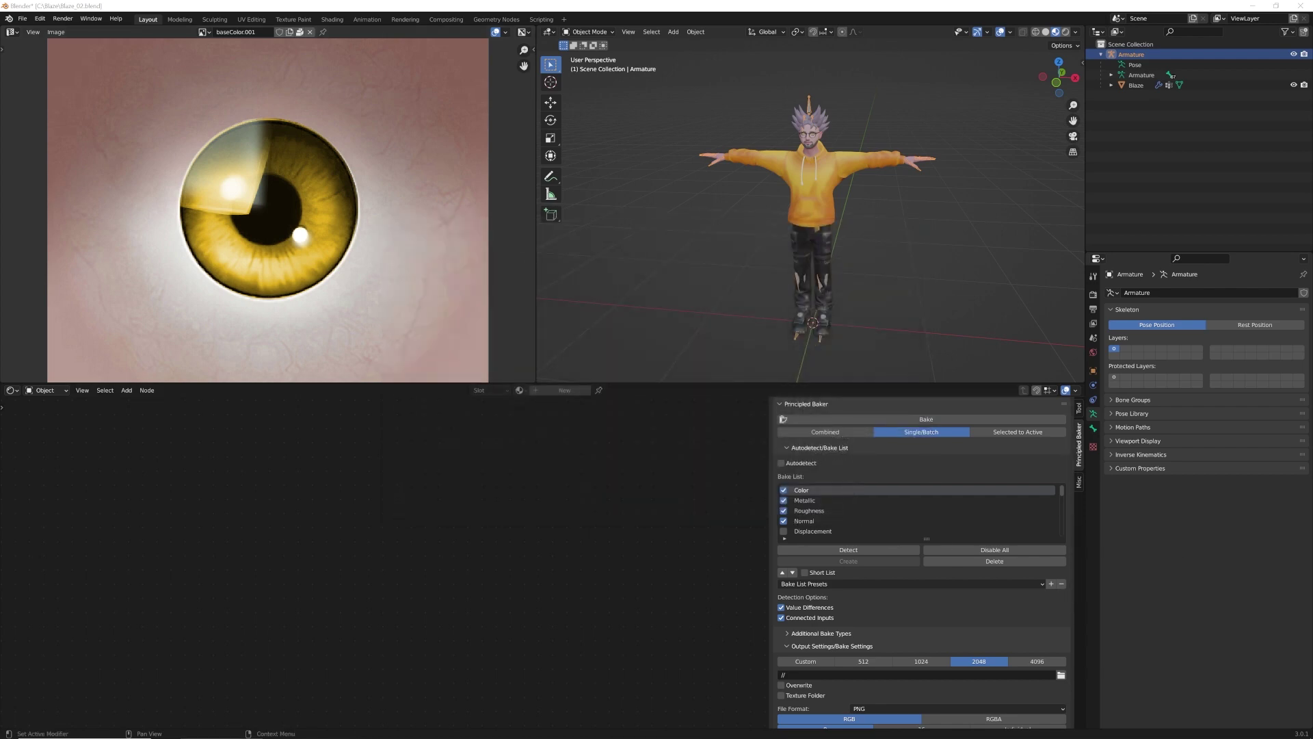
pyautogui.click(222, 737)
pyautogui.moveTo(684, 327); pyautogui.dragTo(364, 152)
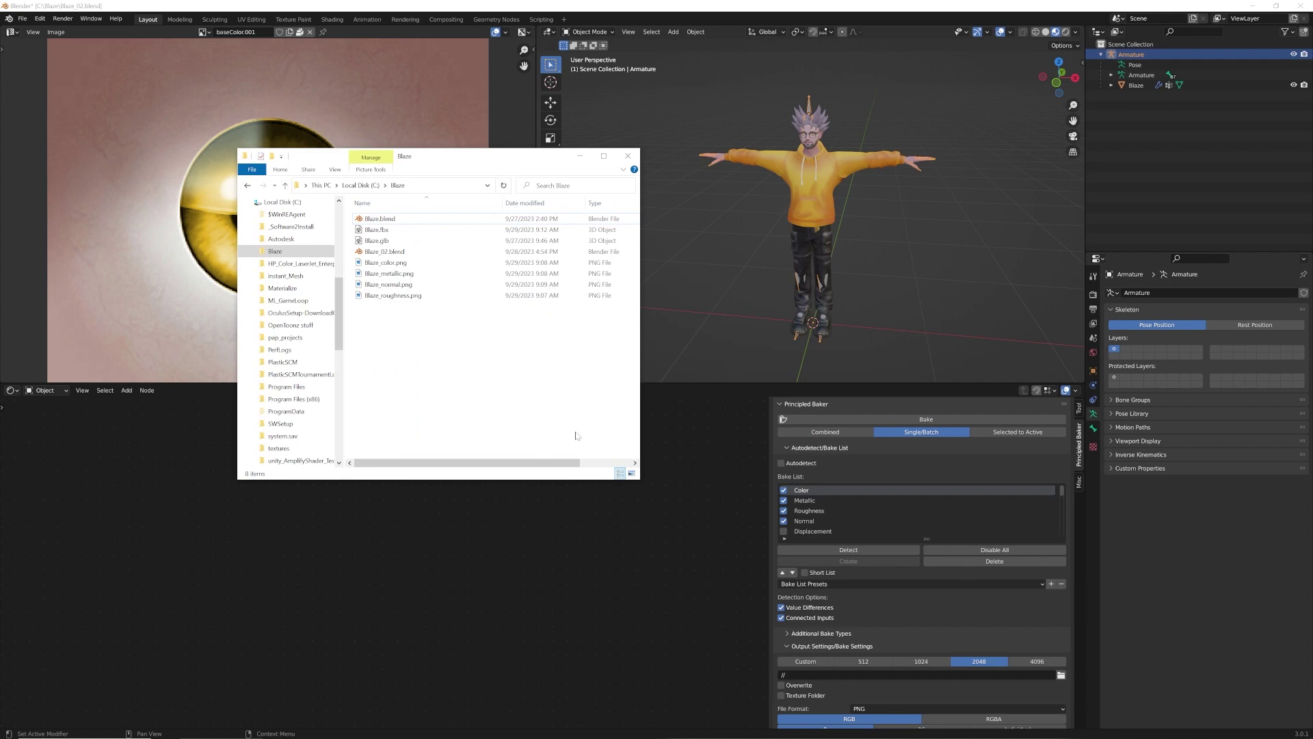
# Switch with Alt+Tab to the Unity editor showing the Avatars project
pyautogui.hotkey('alt', 'Tab')
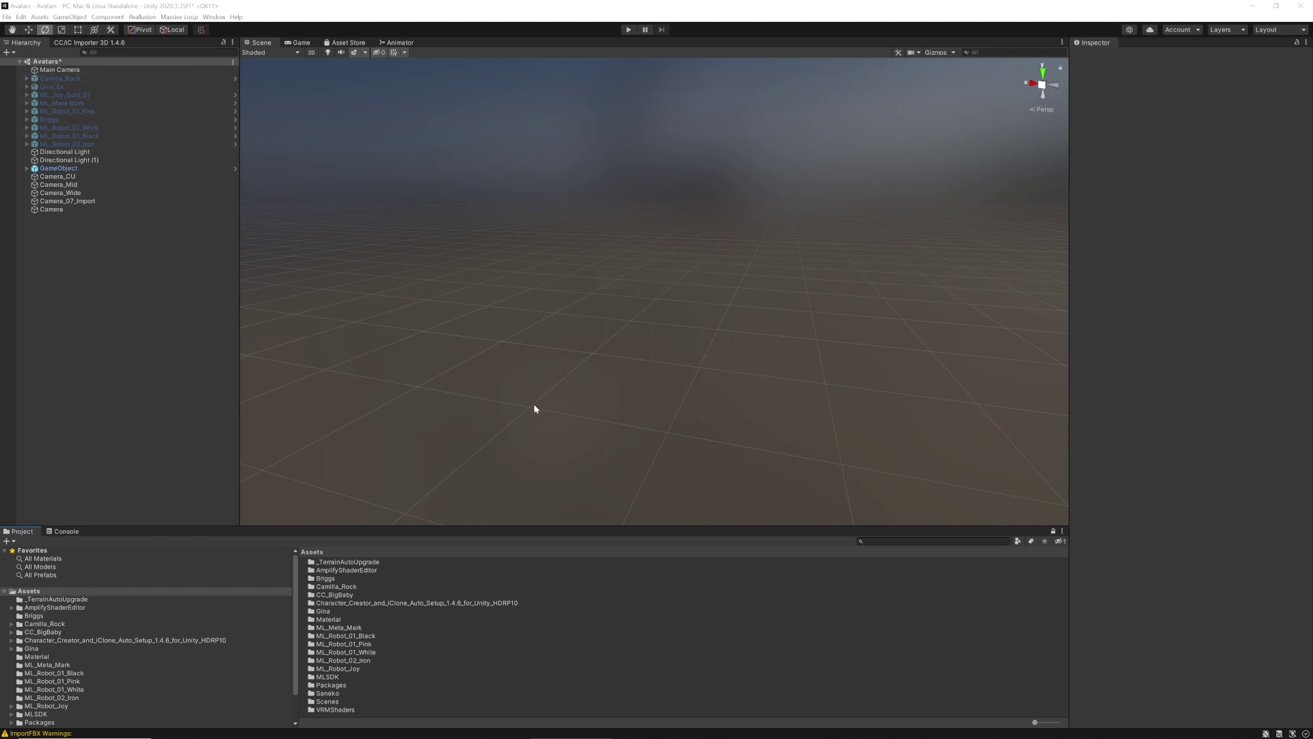
# Create a folder named Blaze in Assets and open it
pyautogui.rightClick(61, 592)
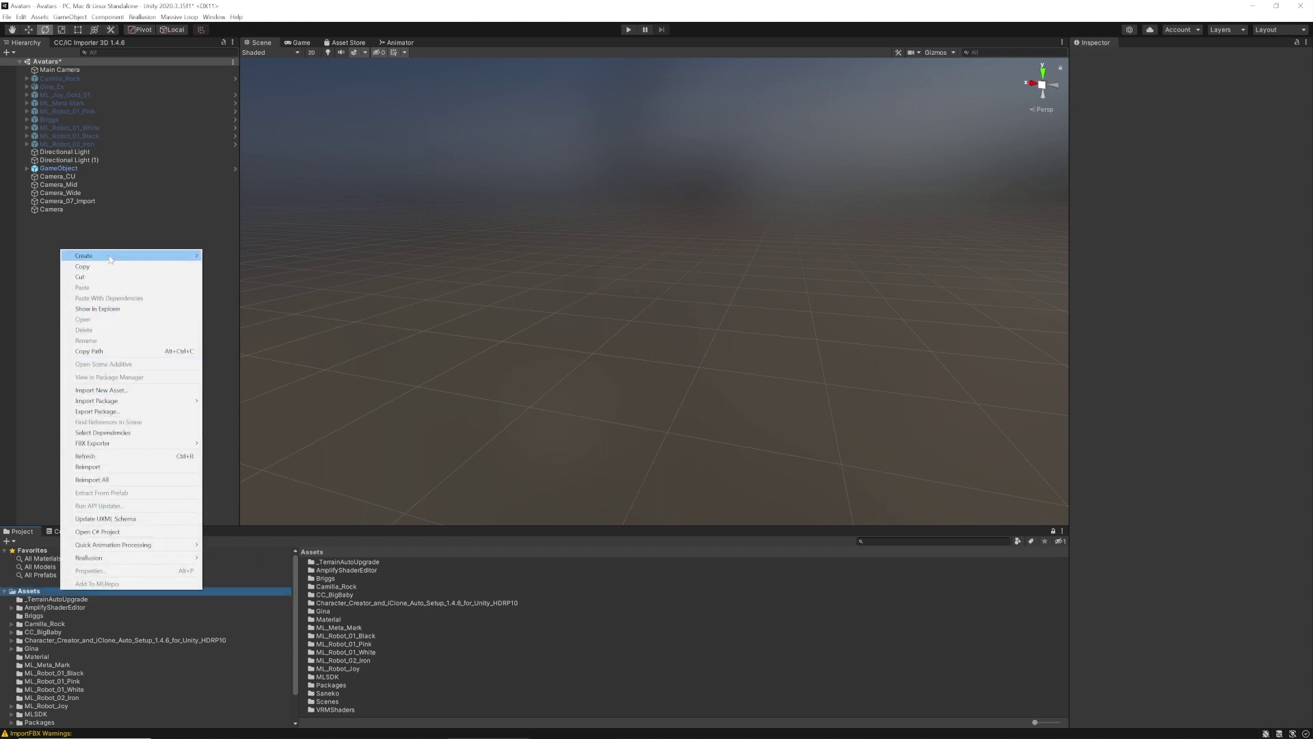
pyautogui.moveTo(103, 255)
pyautogui.click(267, 265)
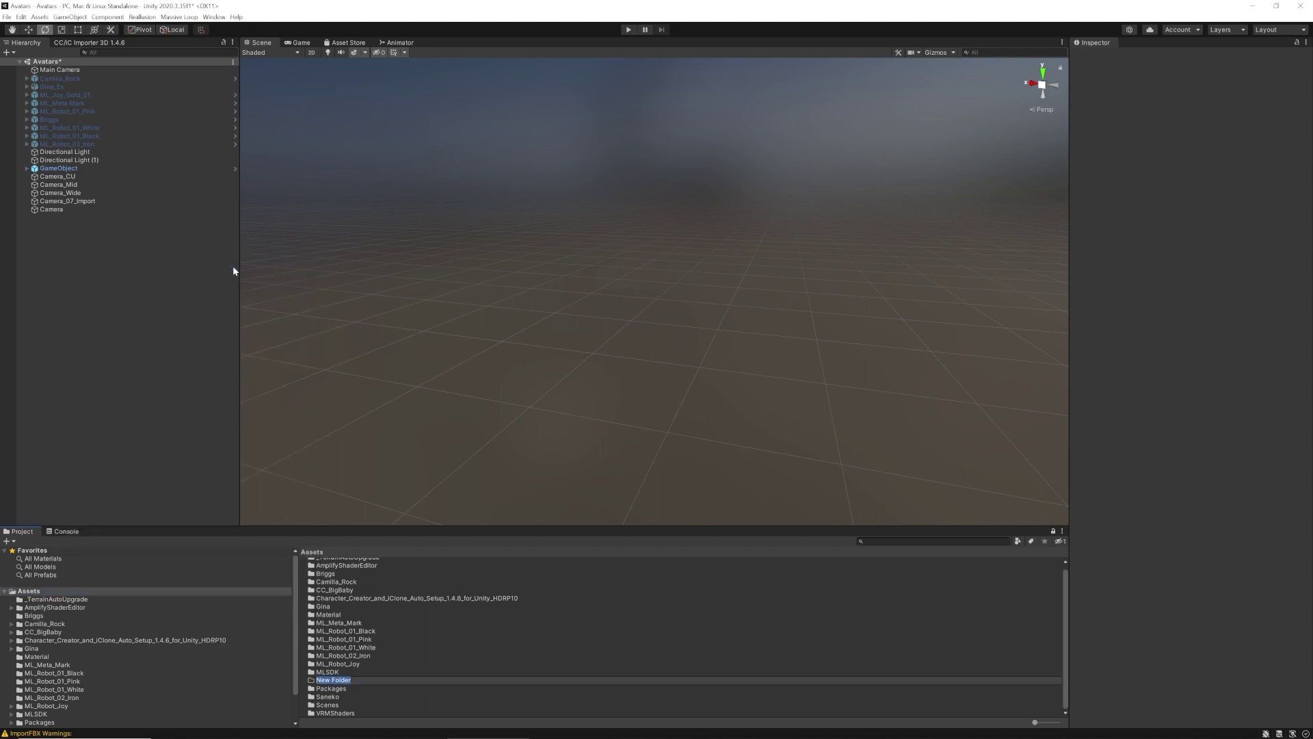
pyautogui.press('BackSpace')
pyautogui.press('Return')
pyautogui.doubleClick(324, 575)
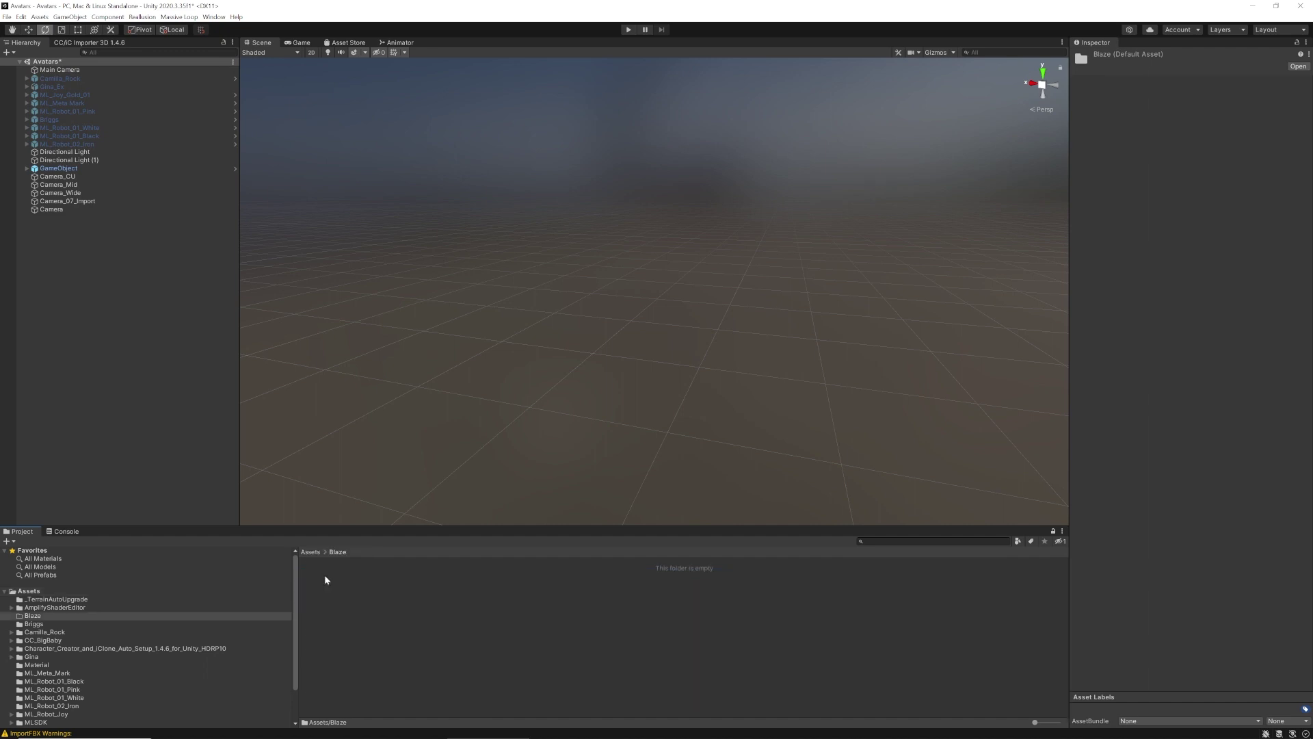
# Import Blaze.fbx from C:\Blaze into the Blaze folder via Import New Asset
pyautogui.rightClick(630, 647)
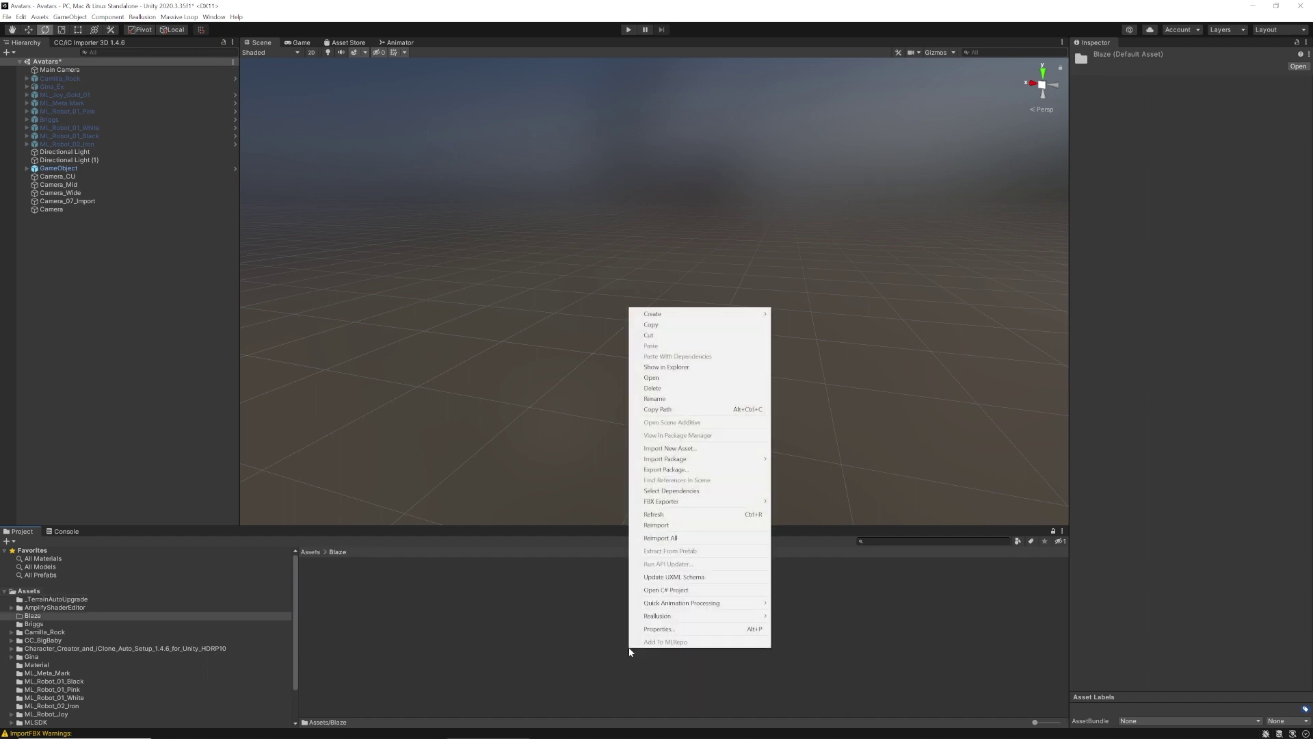
pyautogui.click(668, 448)
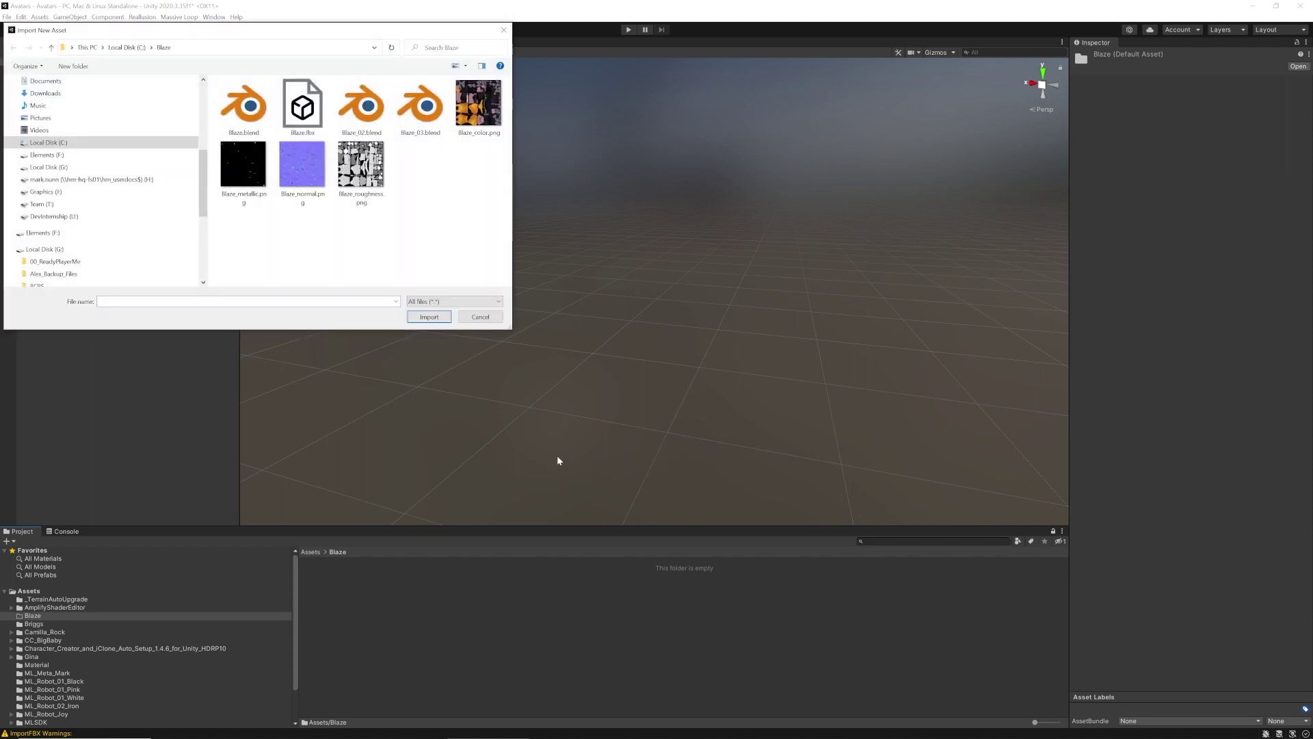
pyautogui.click(302, 106)
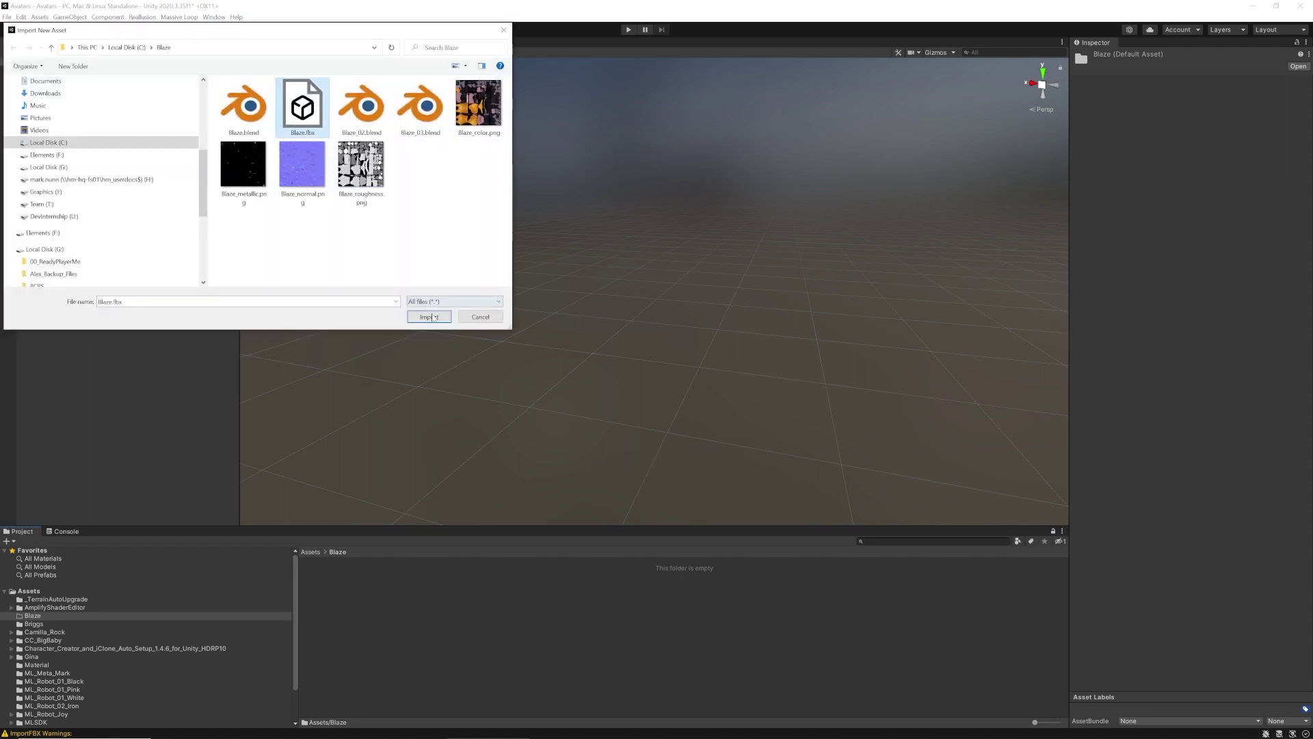
pyautogui.click(431, 318)
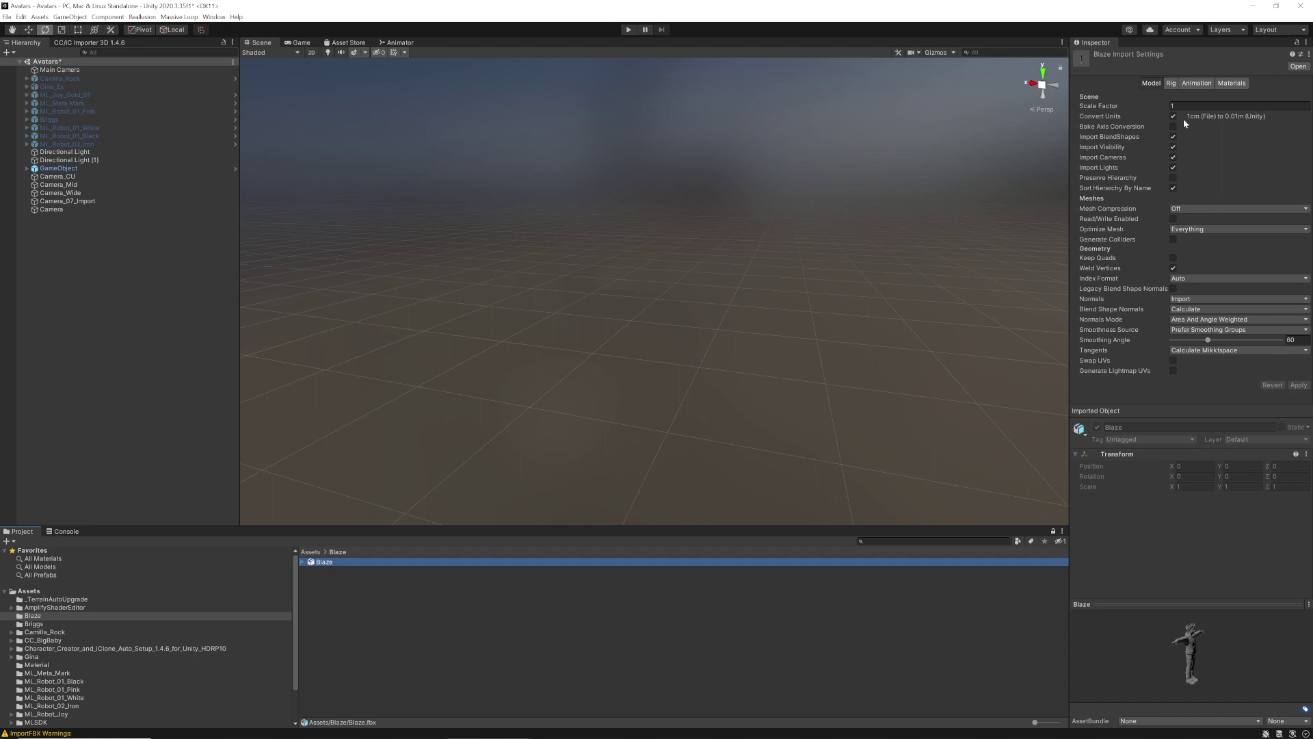
# Set the Blaze model's Animation Type to Humanoid and apply the rig settings
pyautogui.click(1170, 83)
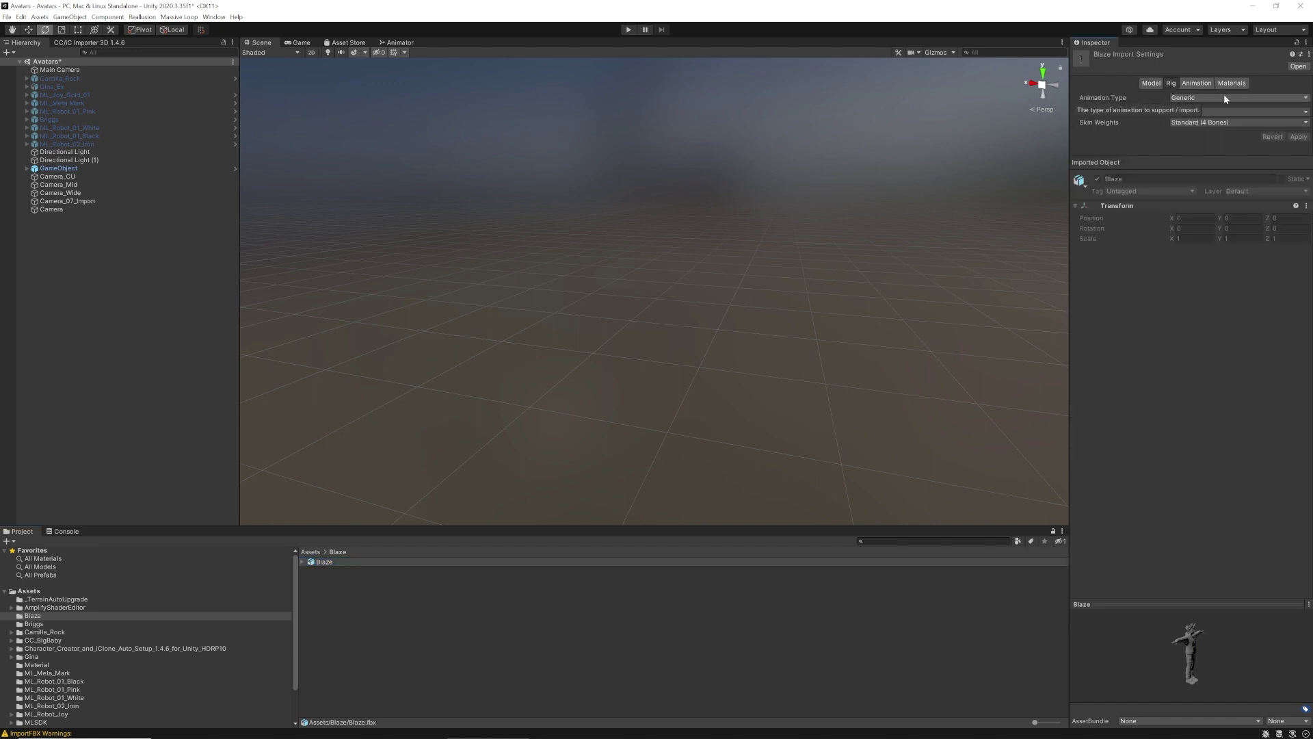
pyautogui.click(1241, 98)
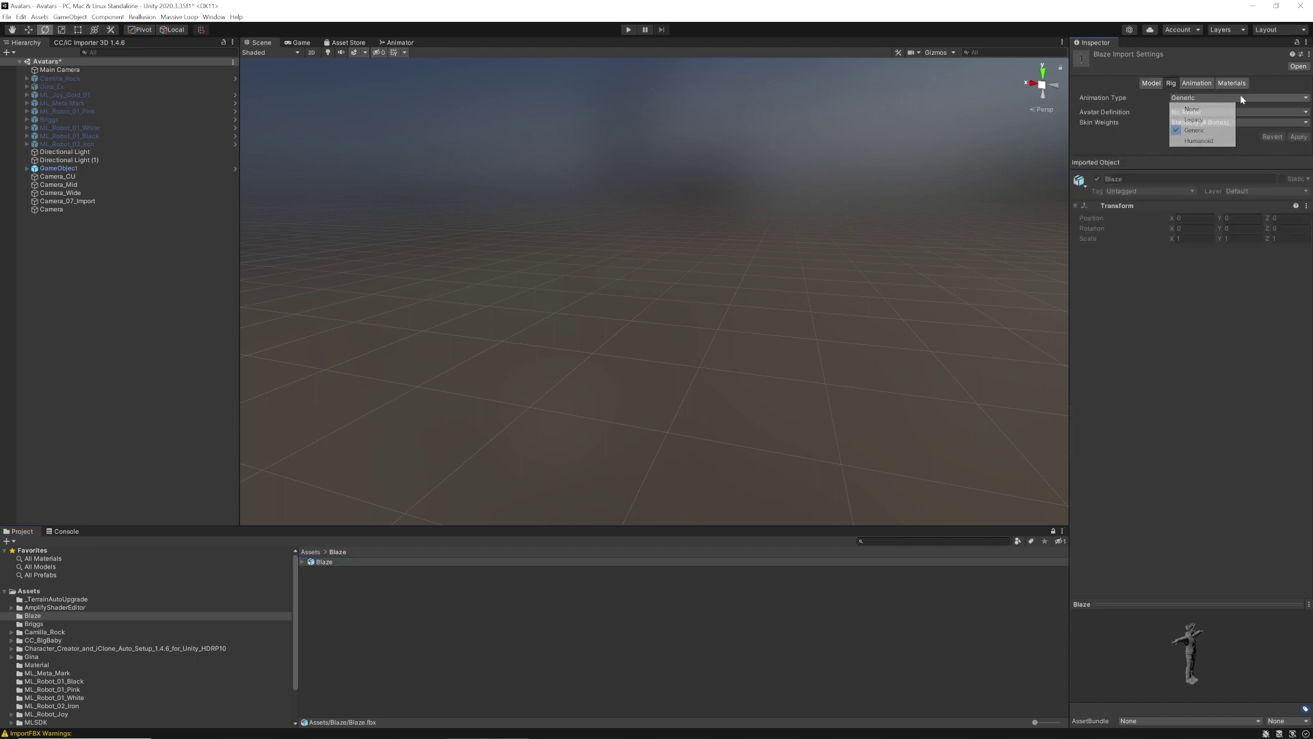
pyautogui.click(1214, 142)
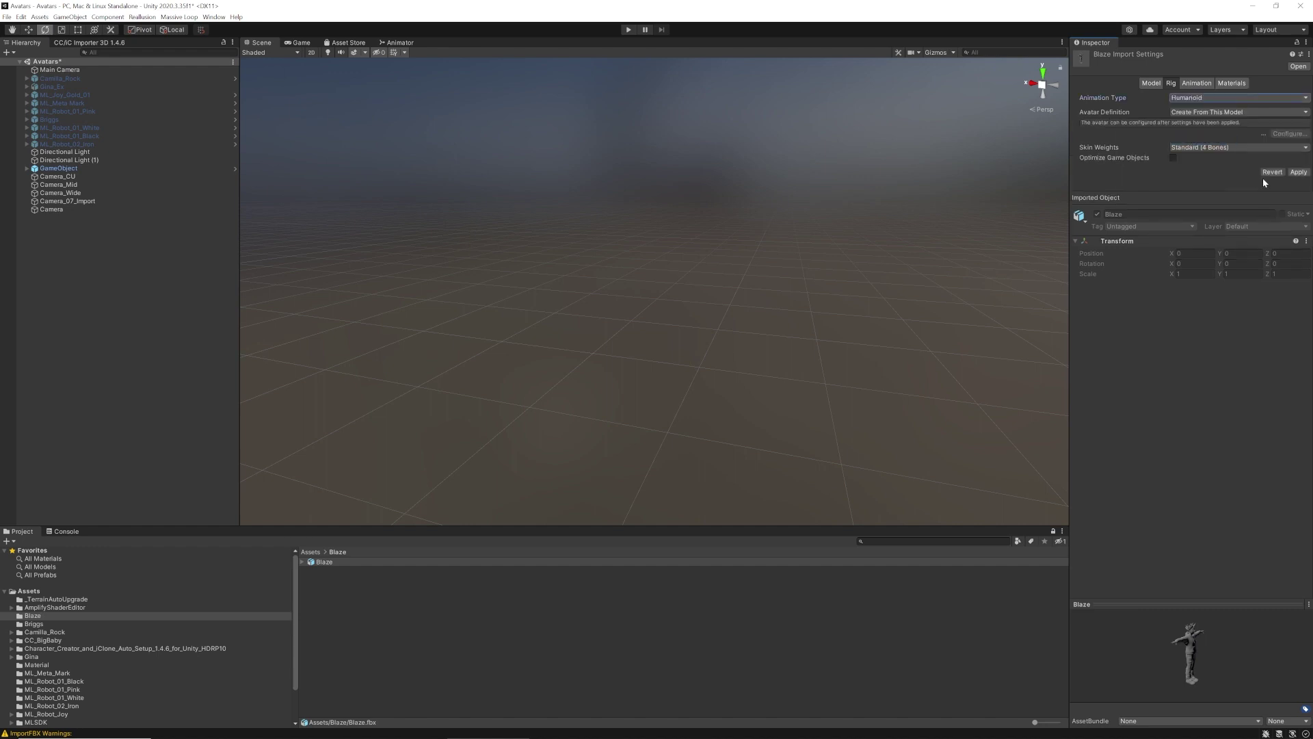
pyautogui.click(1299, 171)
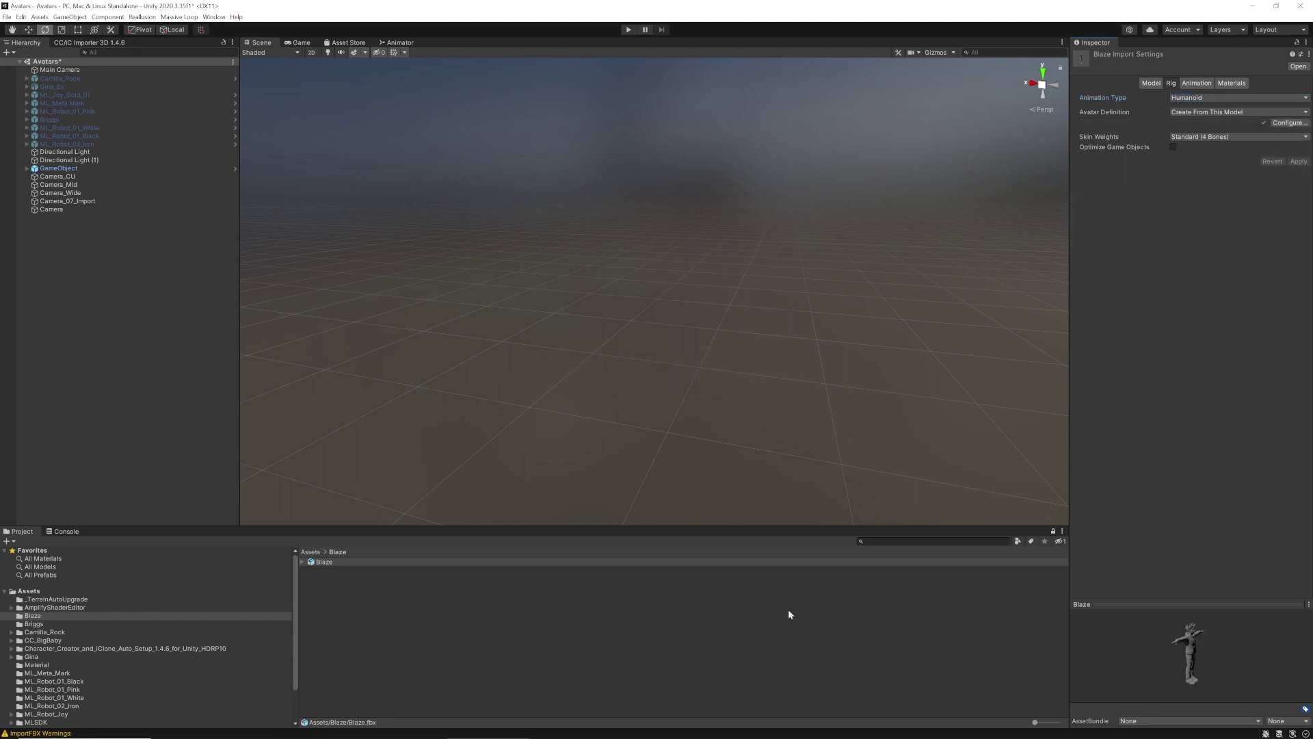
# Place Blaze in the scene and reset its Transform to position 0, 0, 0
pyautogui.moveTo(318, 562); pyautogui.dragTo(543, 392)
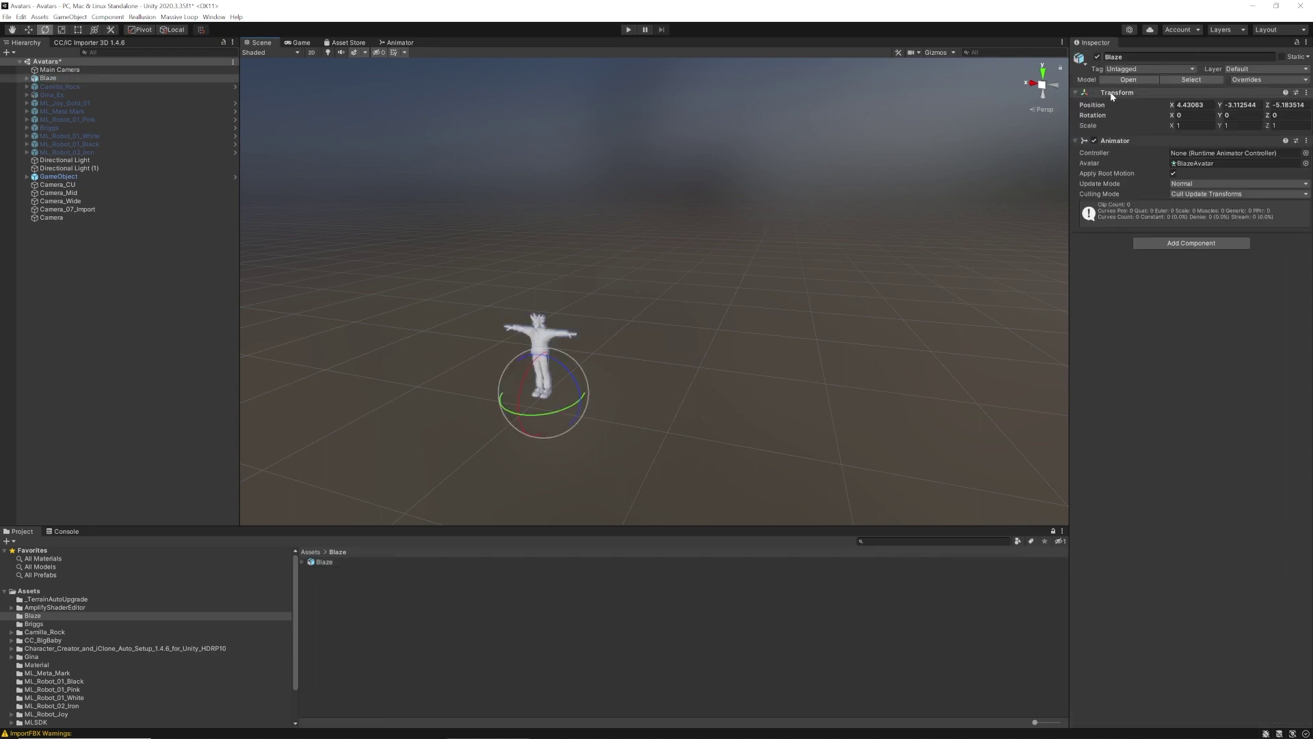
pyautogui.click(1306, 93)
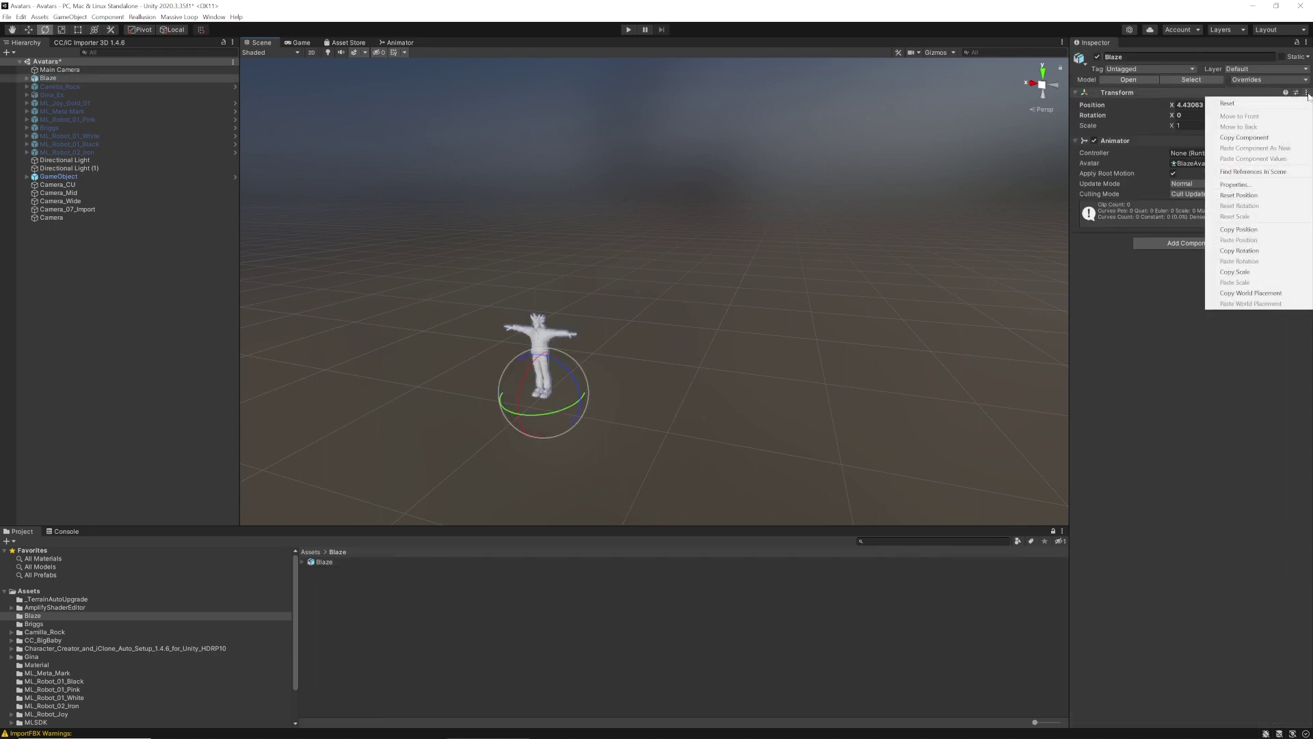
pyautogui.click(1280, 103)
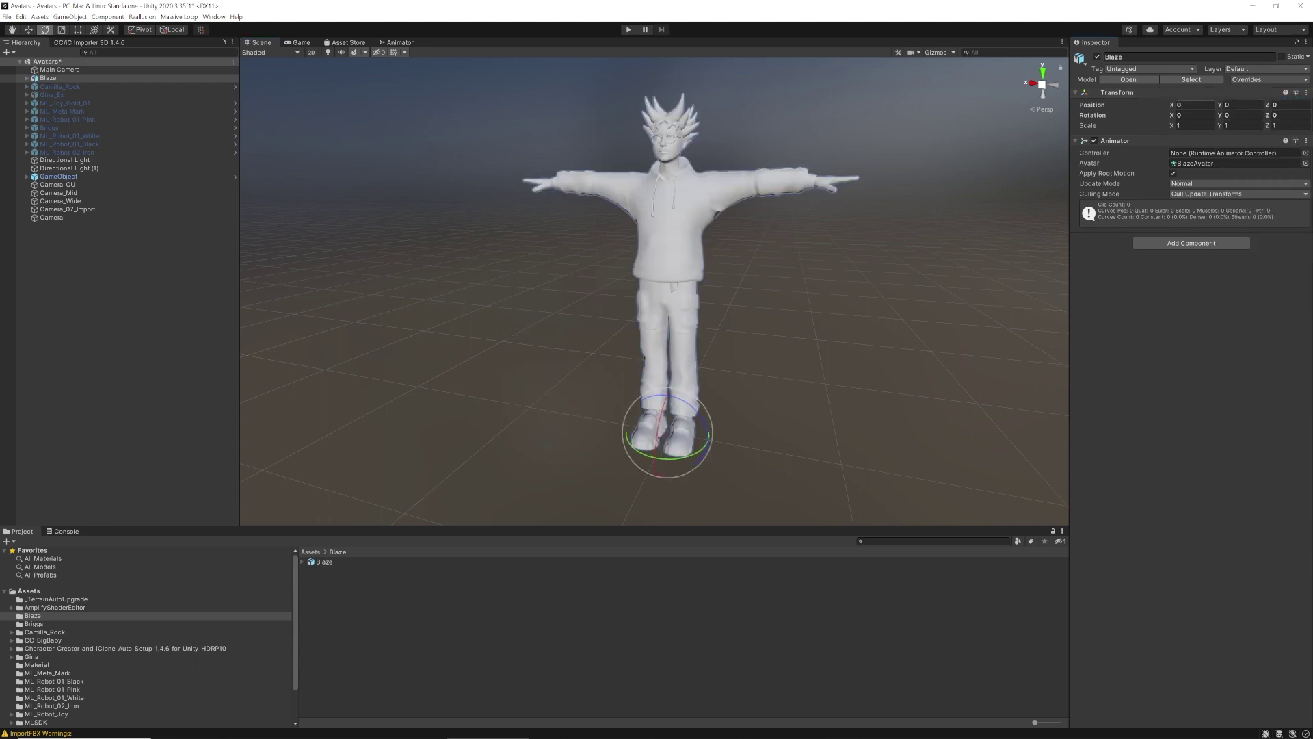
pyautogui.click(351, 606)
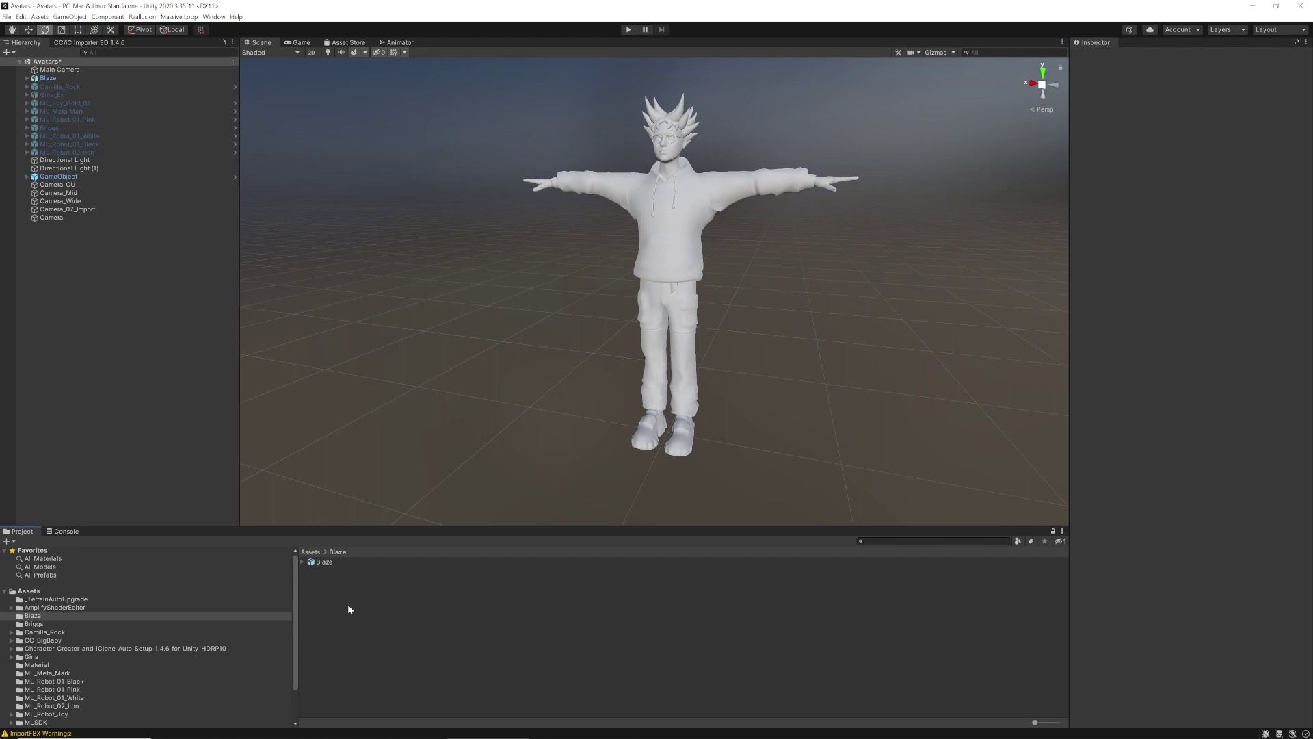
# Create a Textures folder inside Blaze and open it
pyautogui.rightClick(348, 605)
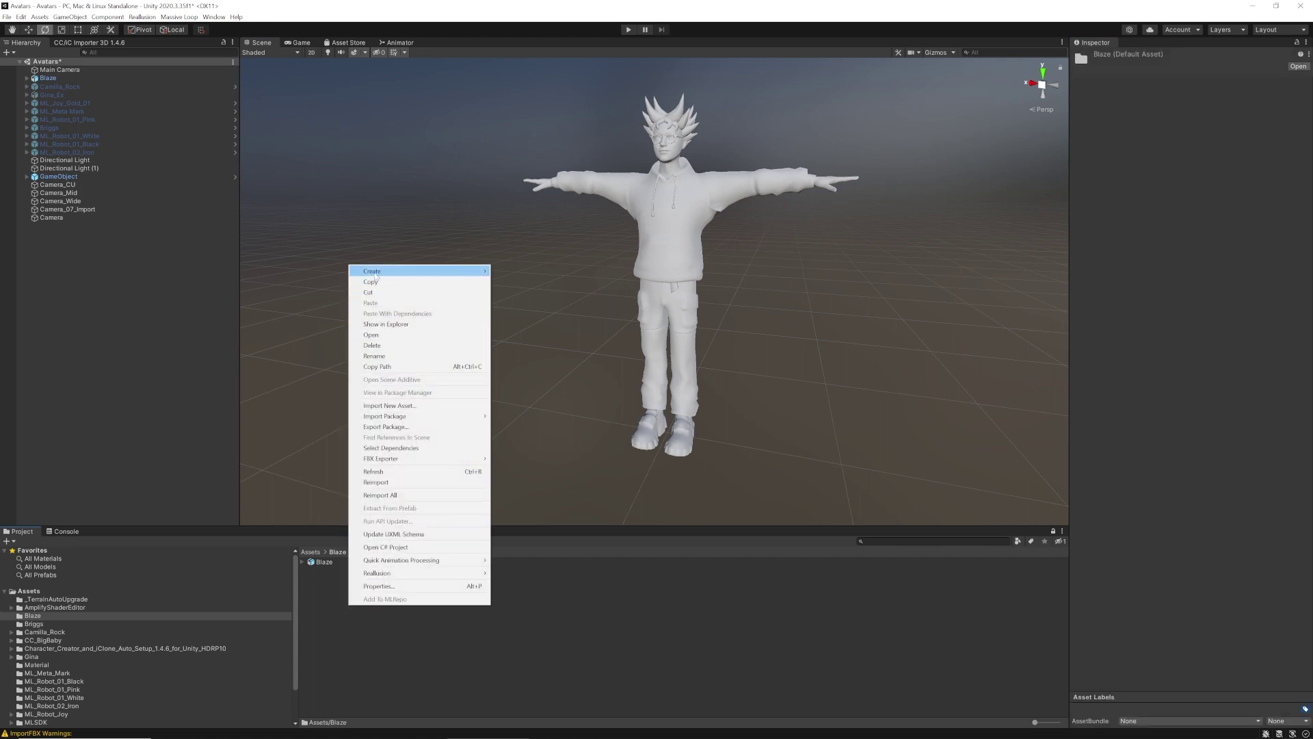
pyautogui.moveTo(376, 277)
pyautogui.click(515, 284)
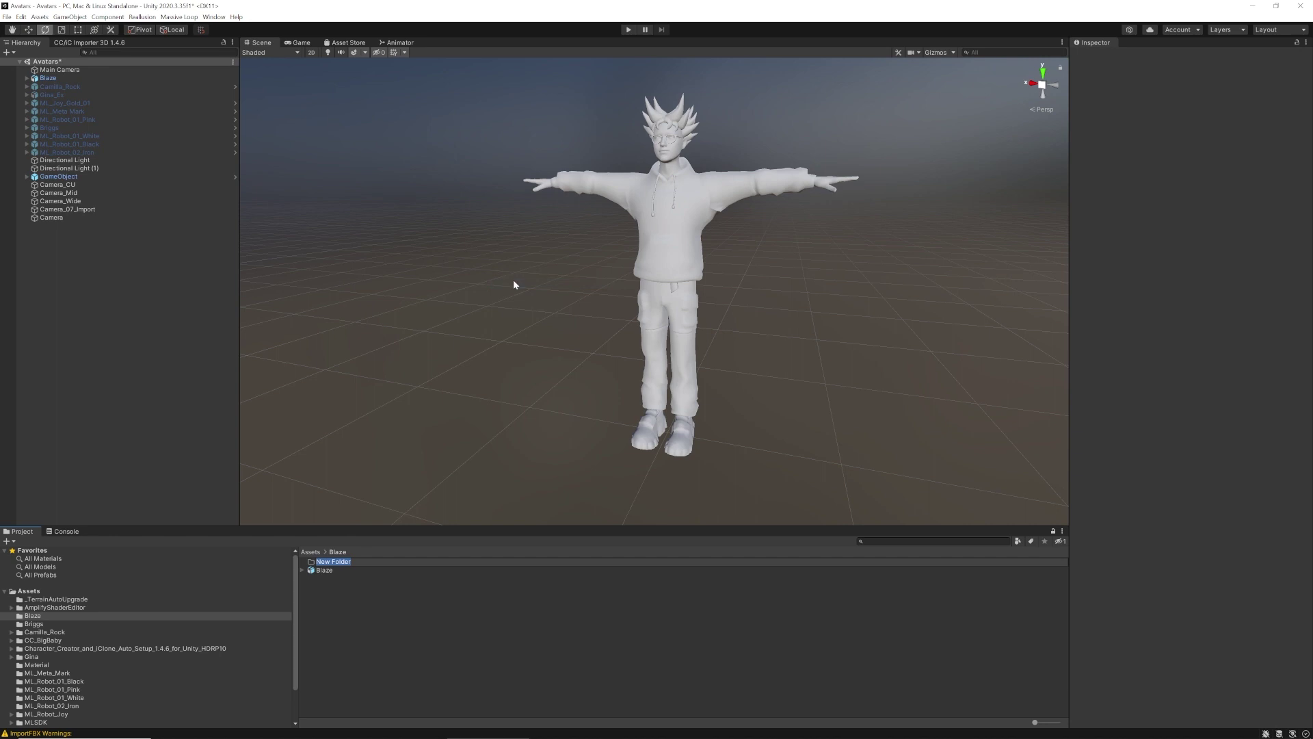
pyautogui.press('BackSpace')
pyautogui.press('Return')
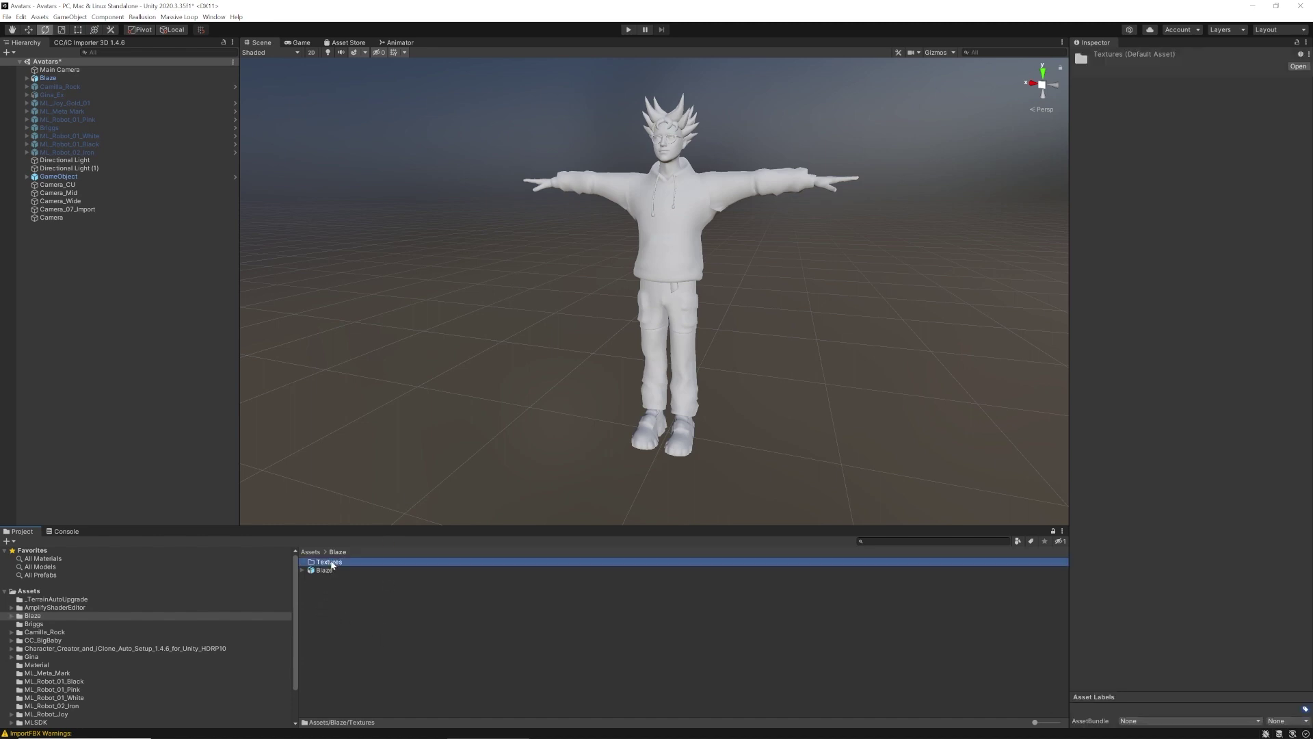
pyautogui.doubleClick(331, 562)
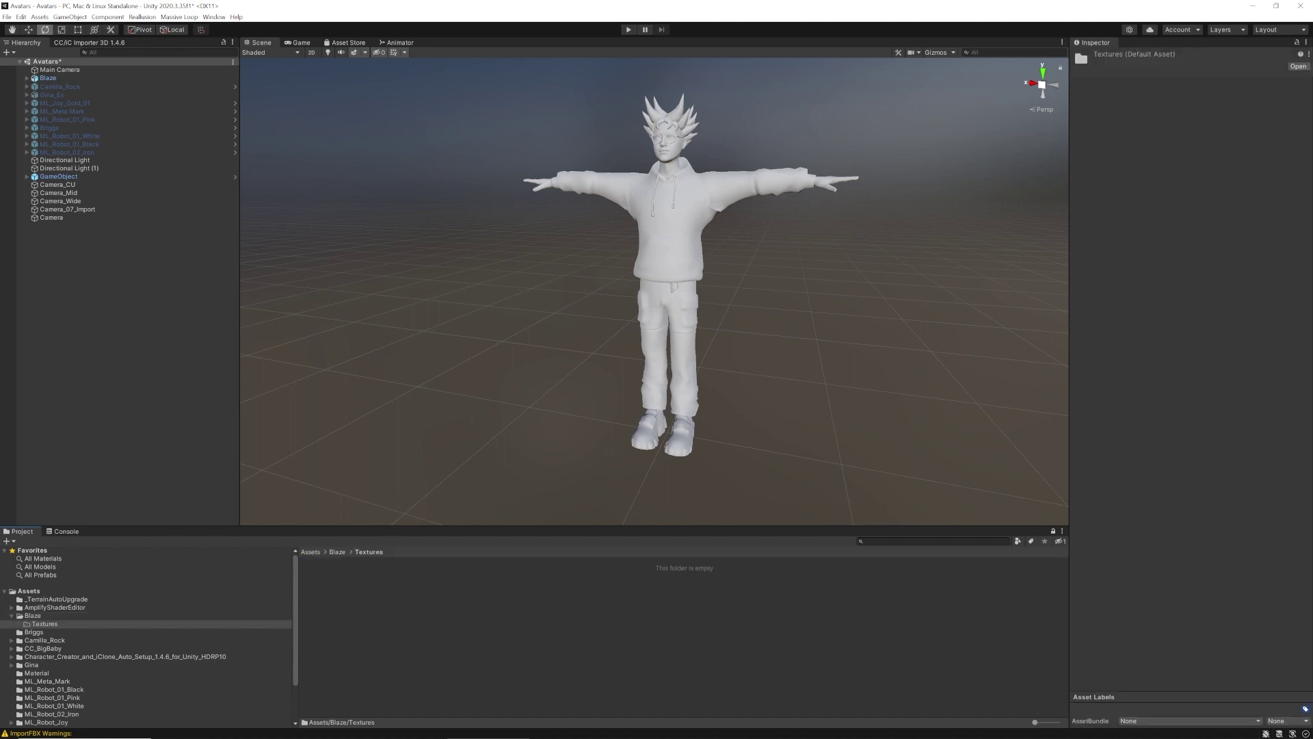
# Drag the four Blaze PNG textures (color, metallic, normal, roughness) from Explorer into Textures
pyautogui.moveTo(0, 248); pyautogui.dragTo(631, 168)
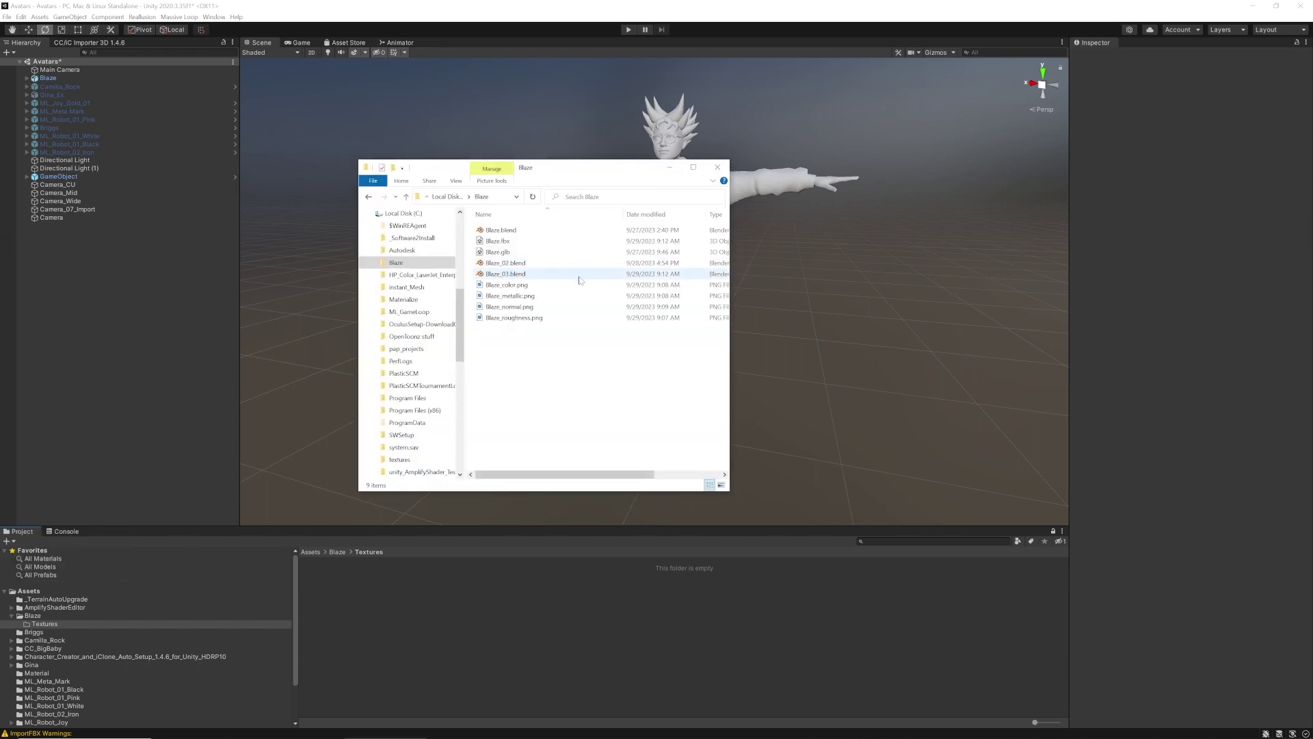
pyautogui.click(506, 285)
pyautogui.keyDown('shift'); pyautogui.click(513, 317); pyautogui.keyUp('shift')
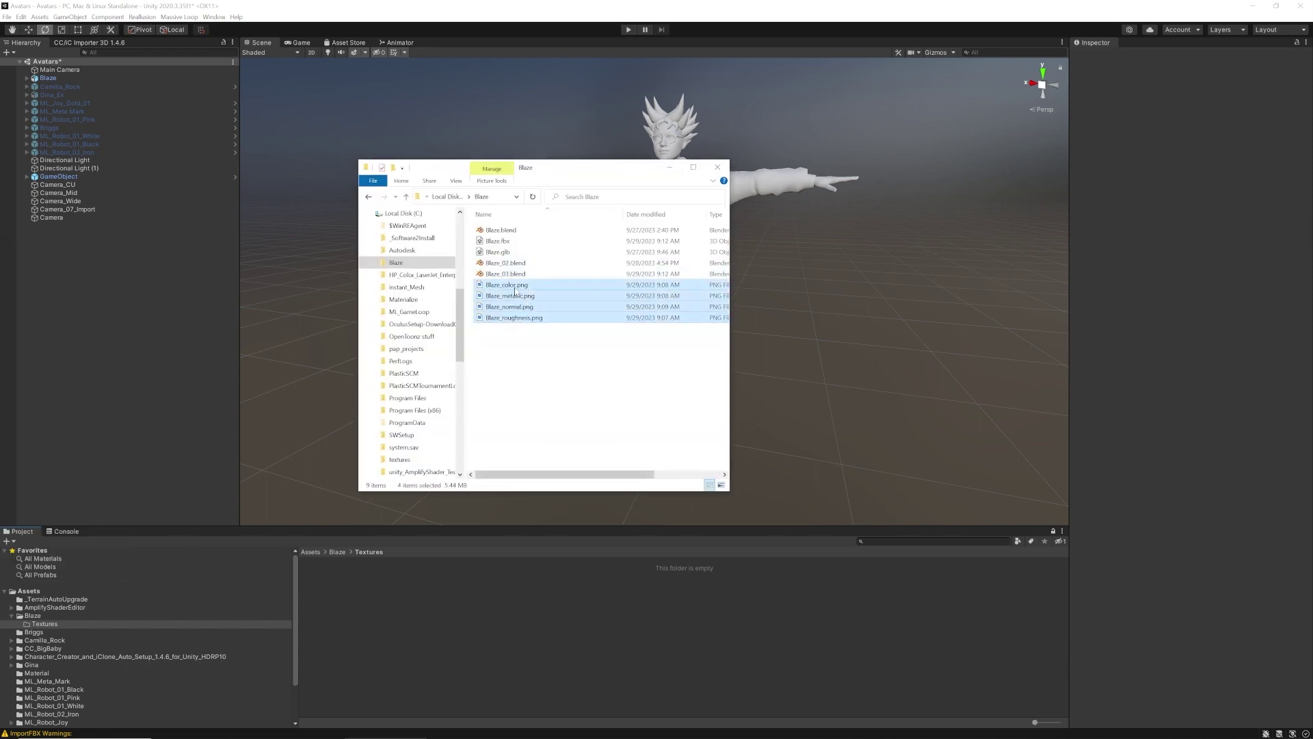
pyautogui.moveTo(515, 292); pyautogui.dragTo(445, 654)
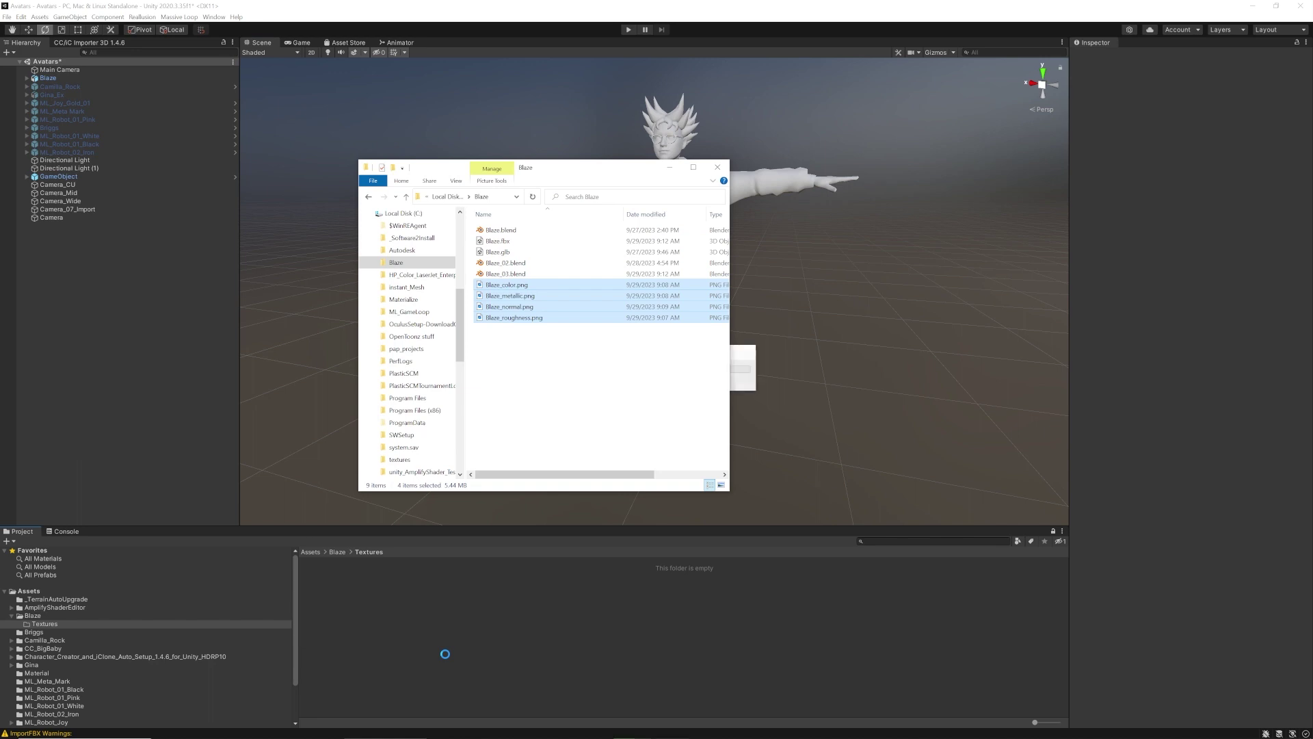
pyautogui.click(708, 171)
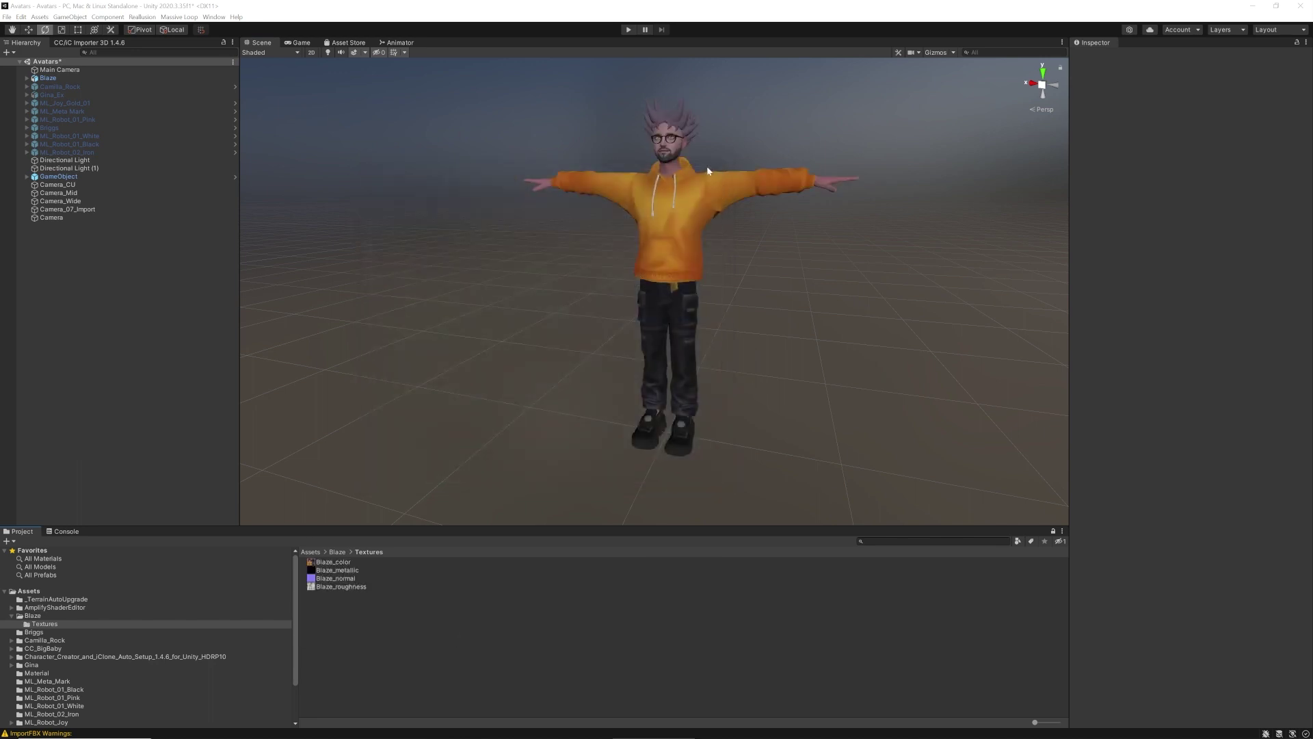
# Create a new material named Blaze_Mat in Textures and lock its Inspector view
pyautogui.rightClick(380, 637)
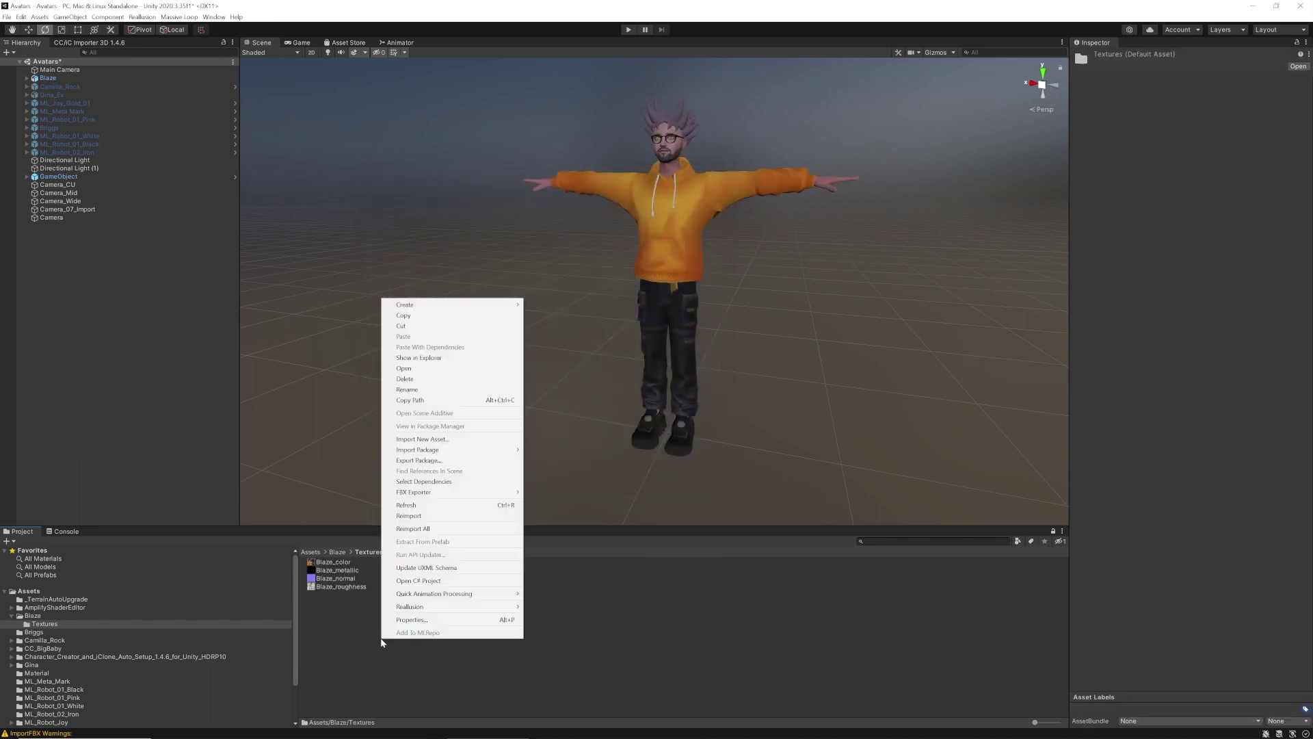
pyautogui.moveTo(437, 304)
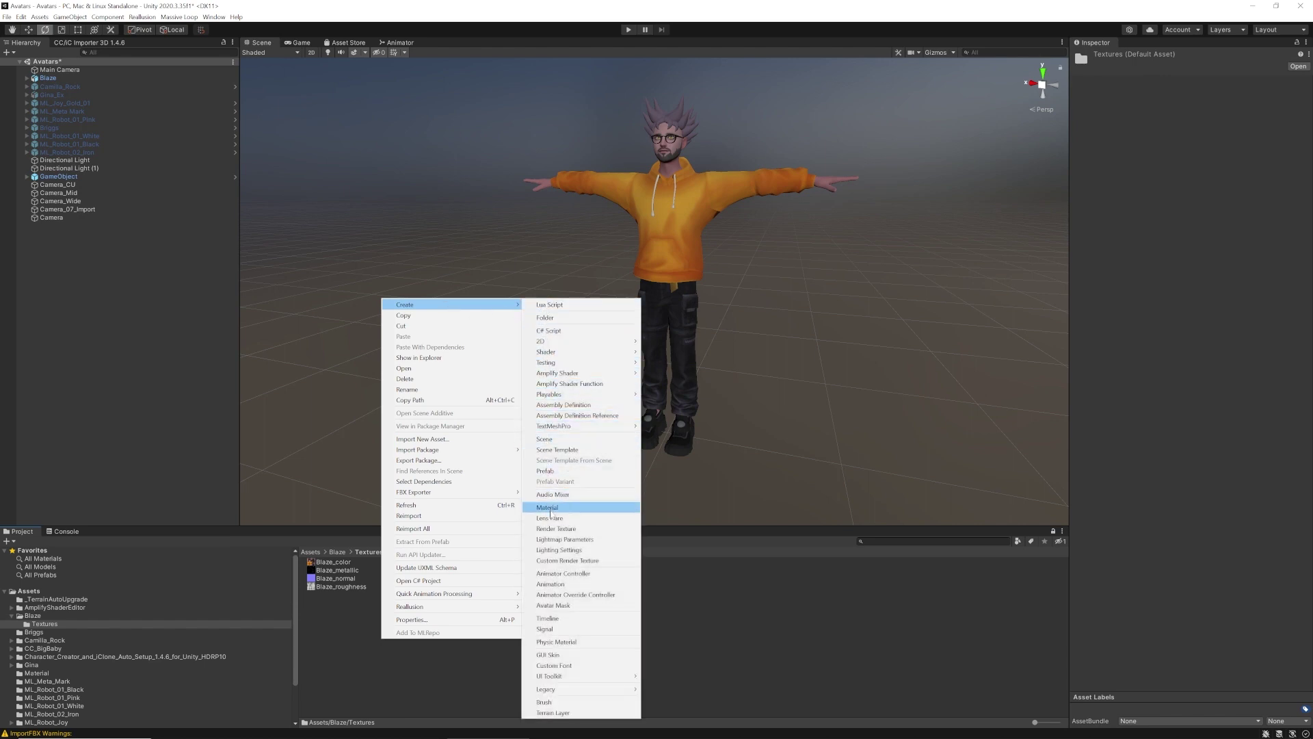
pyautogui.click(551, 507)
pyautogui.press('BackSpace')
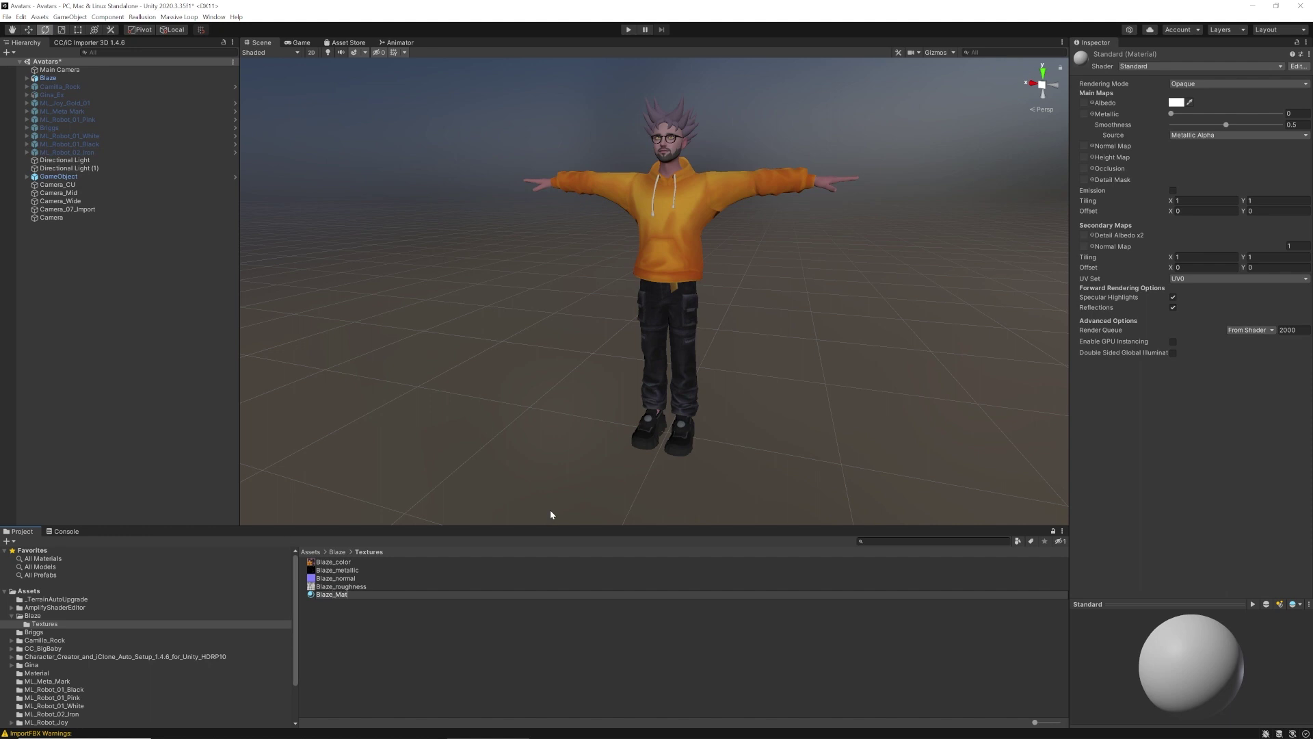
pyautogui.write('Blaze_Mat')
pyautogui.press('Return')
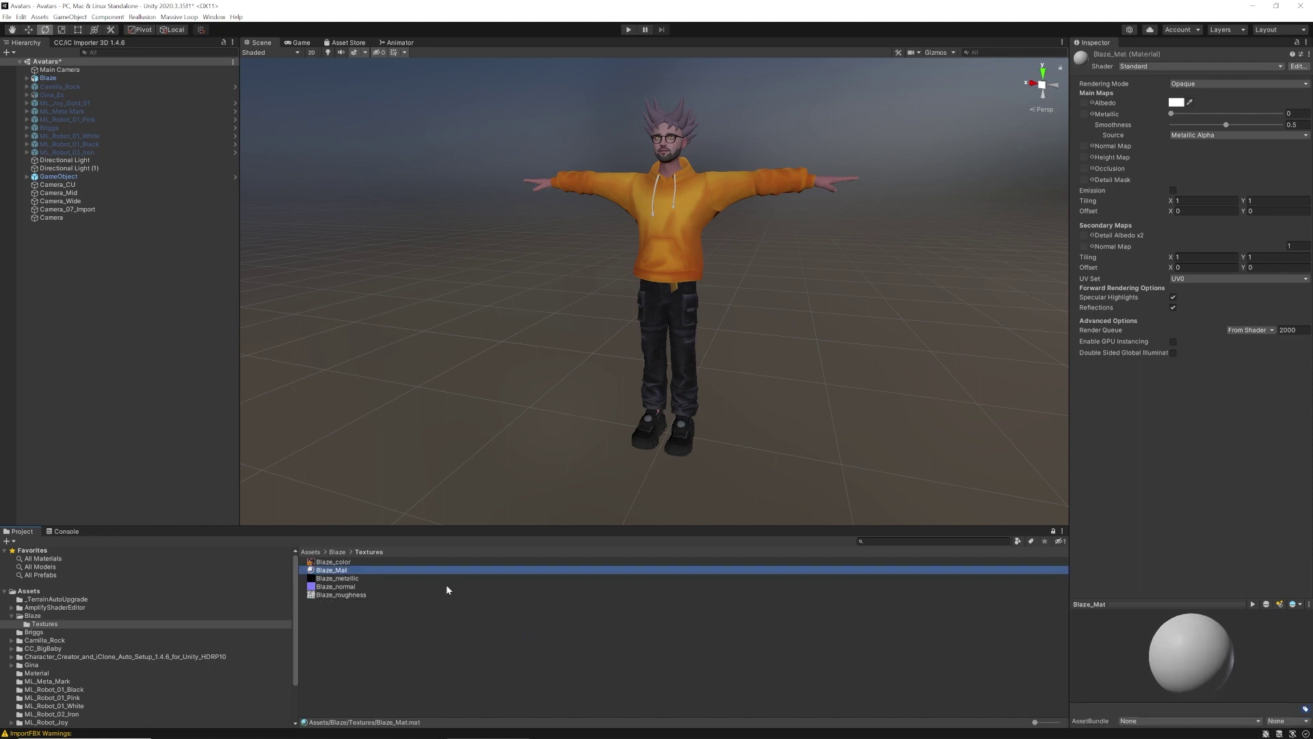
pyautogui.click(1297, 44)
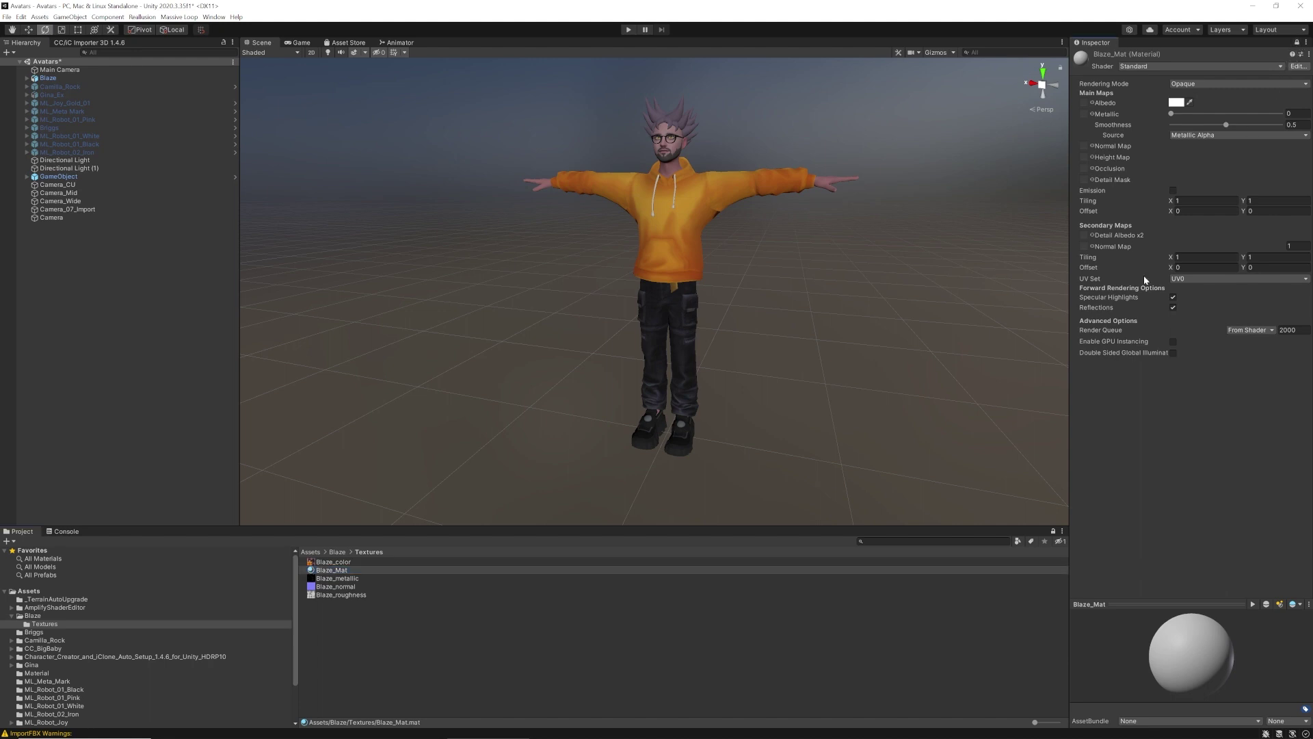
# Apply Blaze_Mat to Blaze with Blaze_color as Albedo and Blaze_normal as a fixed Normal Map
pyautogui.moveTo(333, 570); pyautogui.dragTo(695, 267)
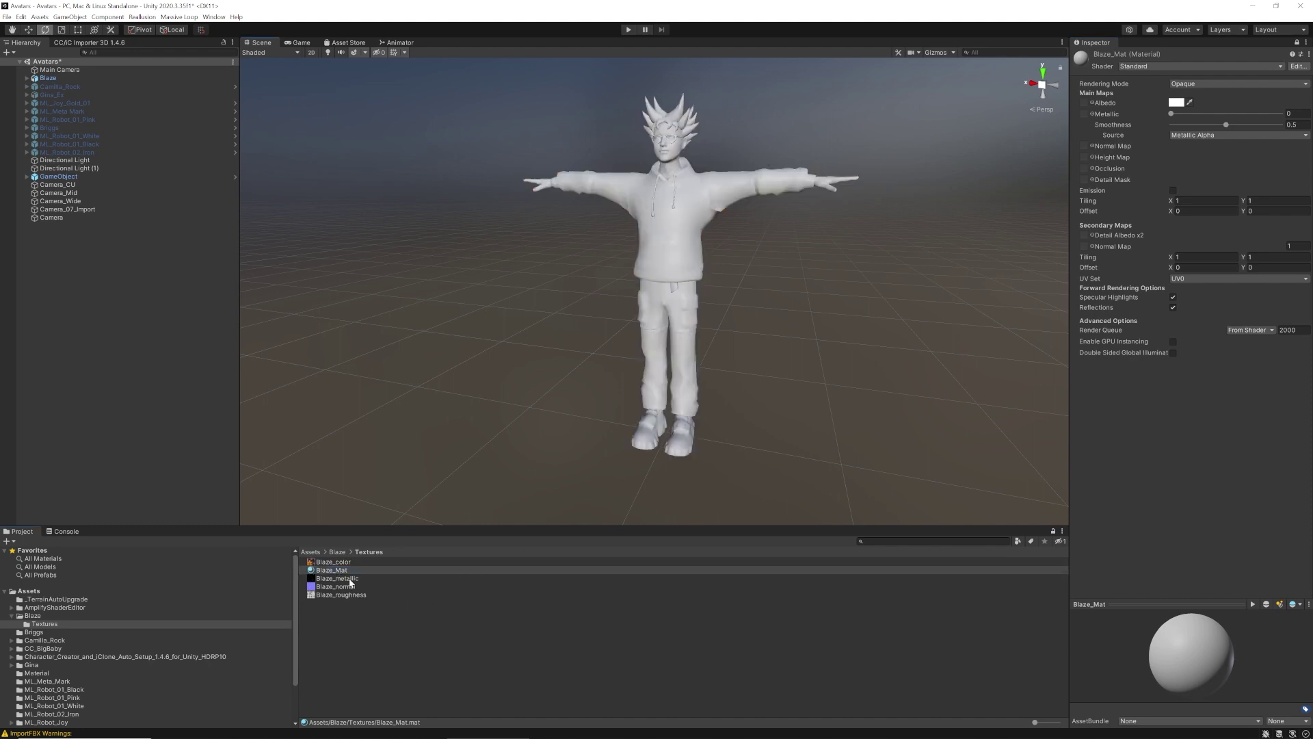
pyautogui.moveTo(330, 565); pyautogui.dragTo(1083, 102)
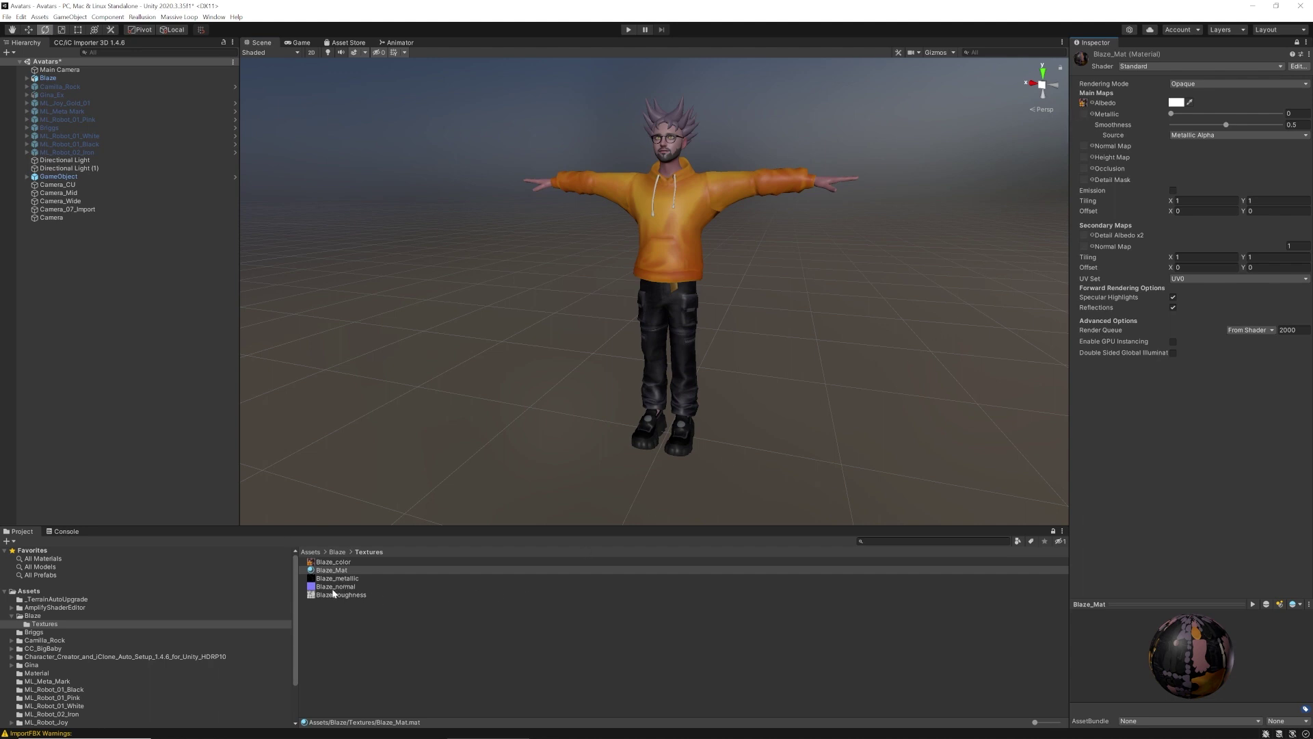
pyautogui.moveTo(333, 587)
pyautogui.mouseDown()
pyautogui.moveTo(922, 461)
pyautogui.moveTo(1087, 153)
pyautogui.mouseUp()
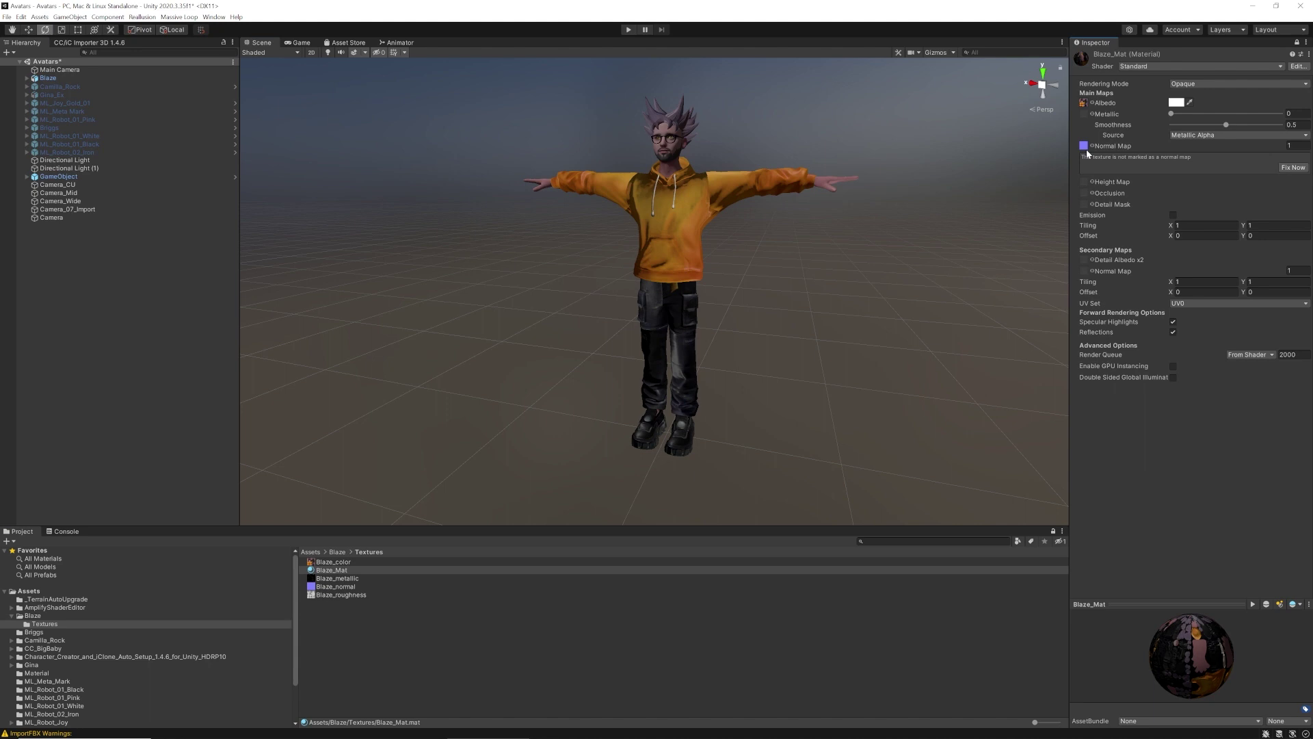
pyautogui.click(1293, 168)
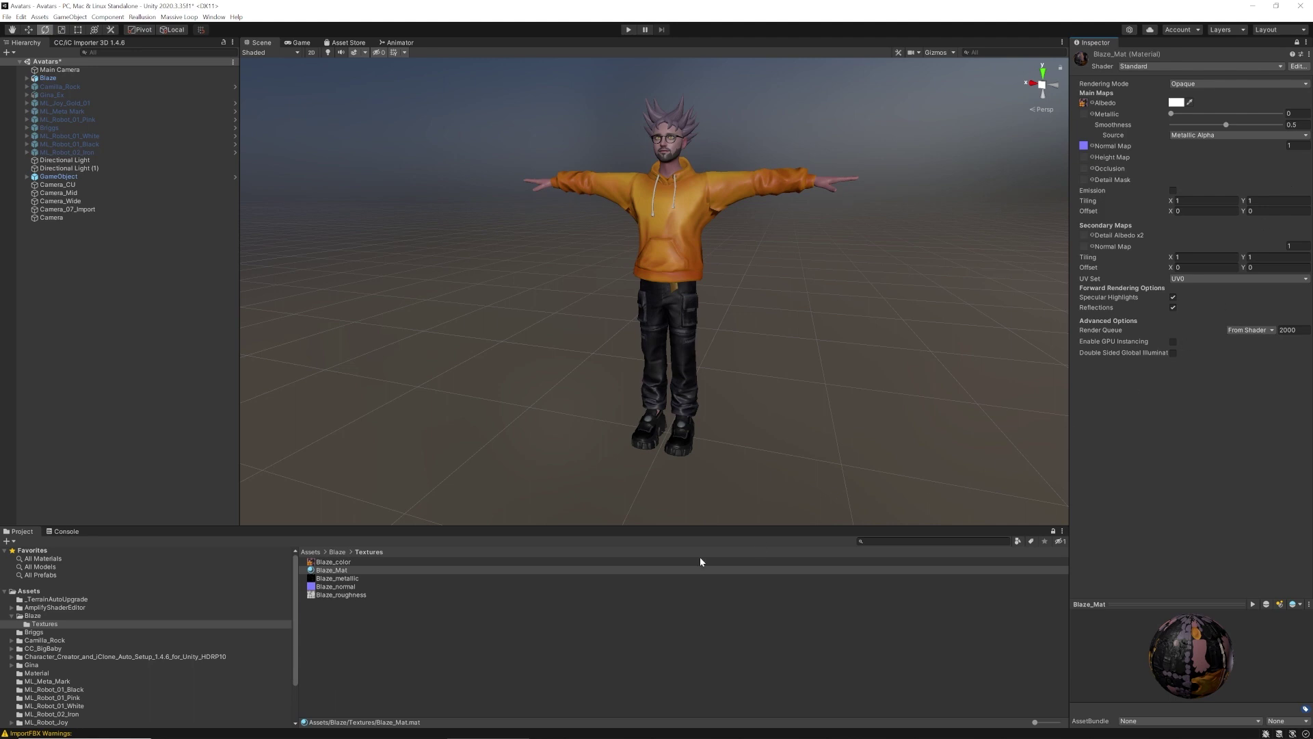
pyautogui.click(351, 579)
pyautogui.click(351, 595)
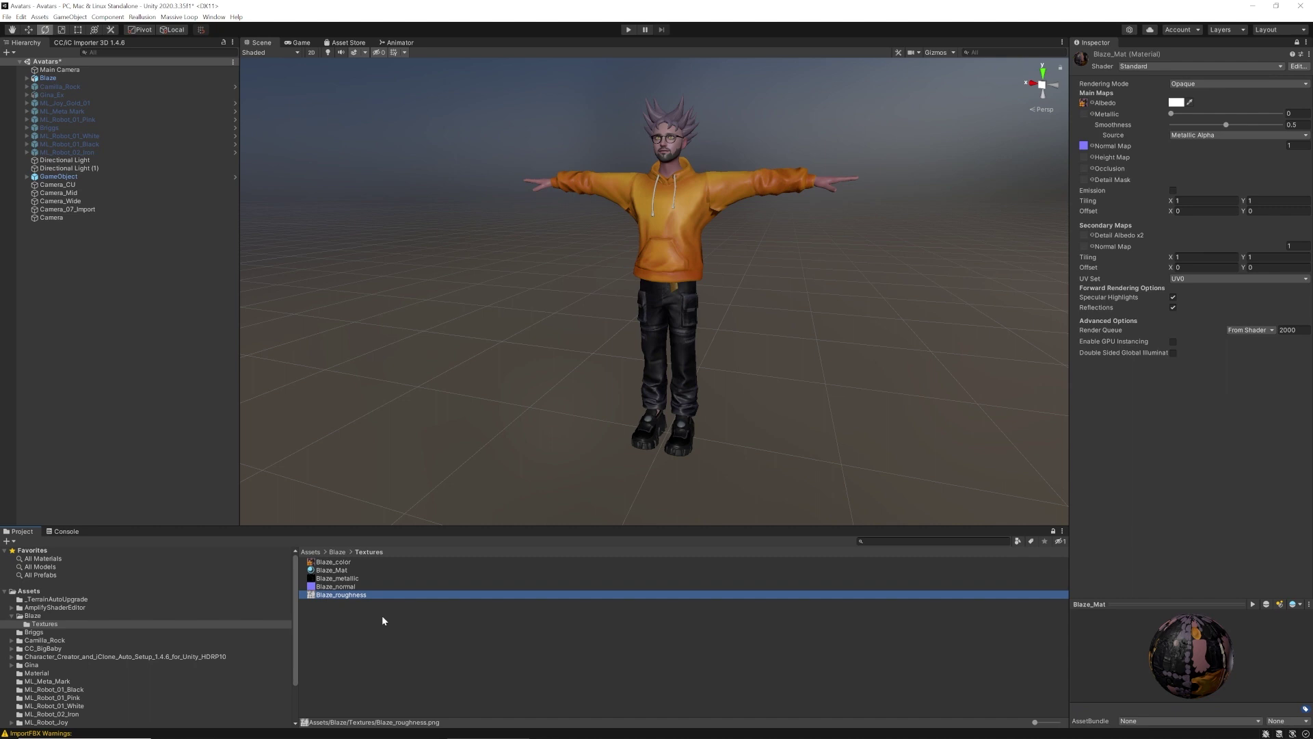
# Show the Blaze_metallic texture from the Project panel in Windows File Explorer
pyautogui.click(348, 578)
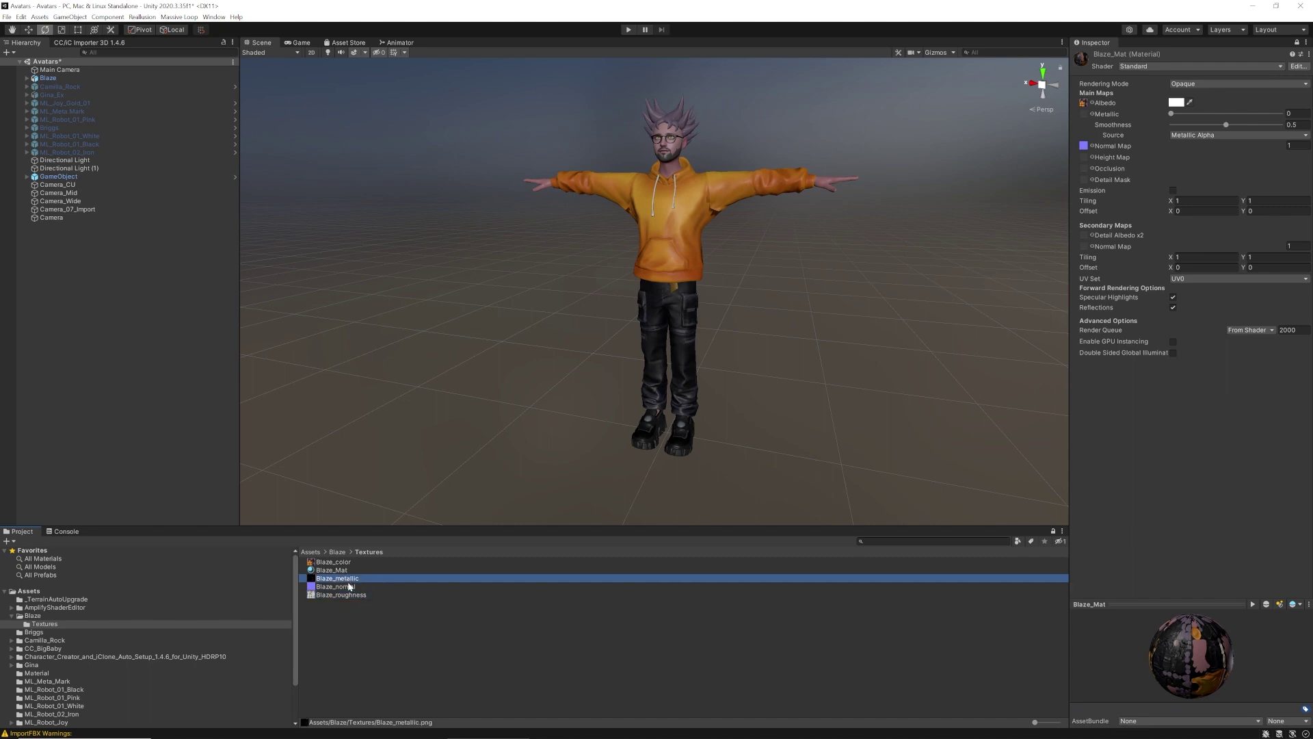
pyautogui.rightClick(352, 582)
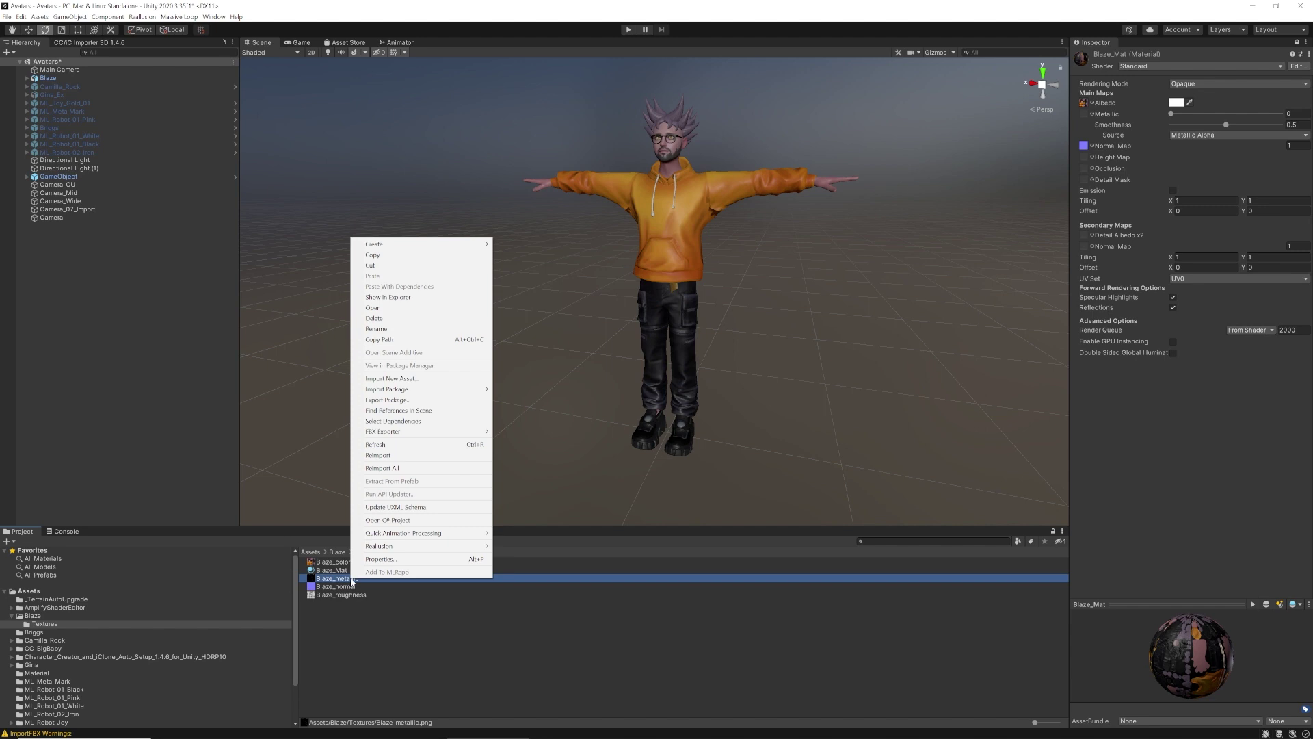
pyautogui.click(373, 297)
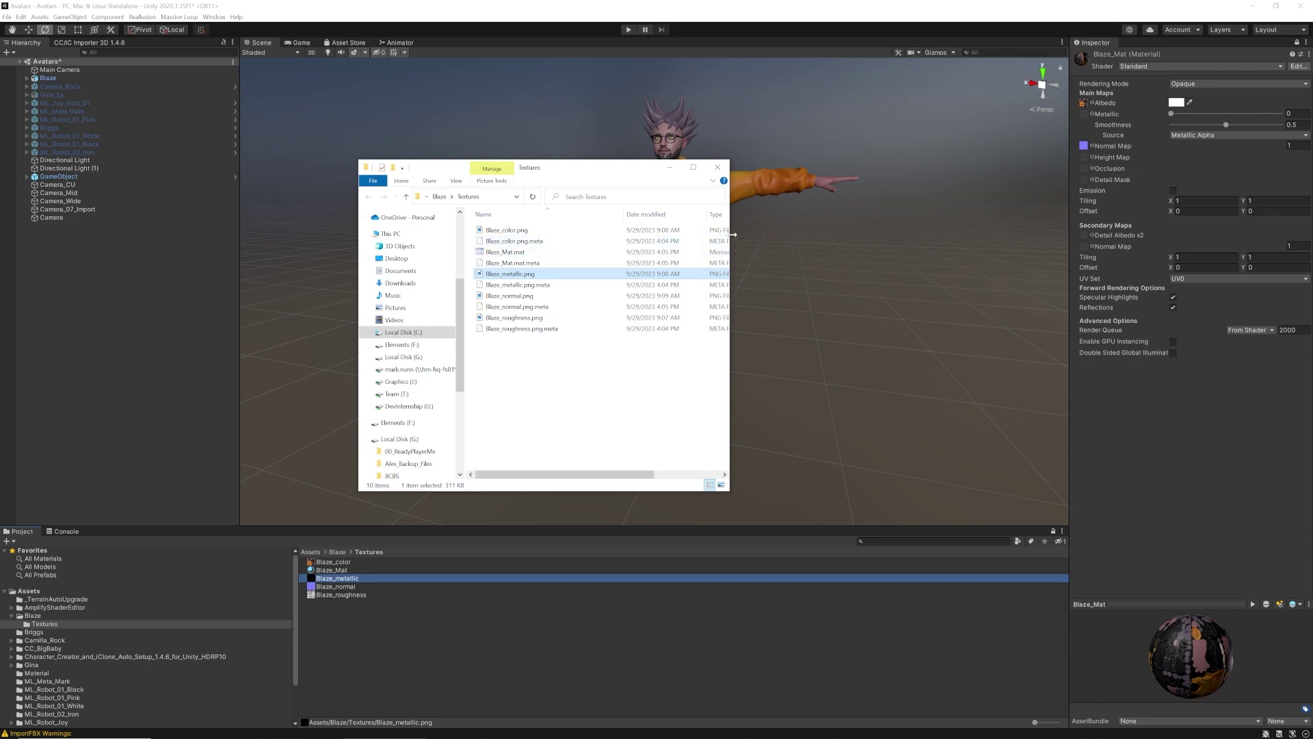
# Widen the Explorer window and open Blaze_metallic.png with Adobe Photoshop 2023
pyautogui.moveTo(732, 235); pyautogui.dragTo(1011, 234)
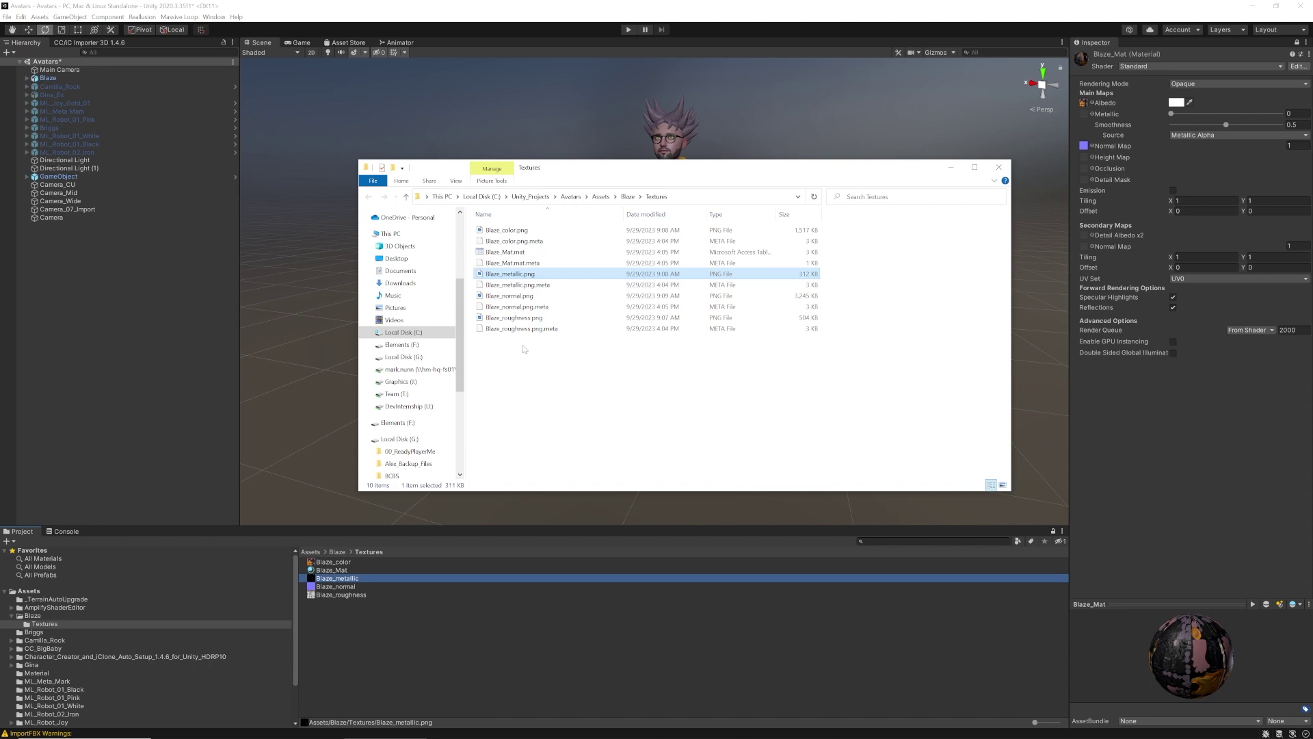
pyautogui.click(518, 274)
pyautogui.press('Escape')
pyautogui.rightClick(515, 274)
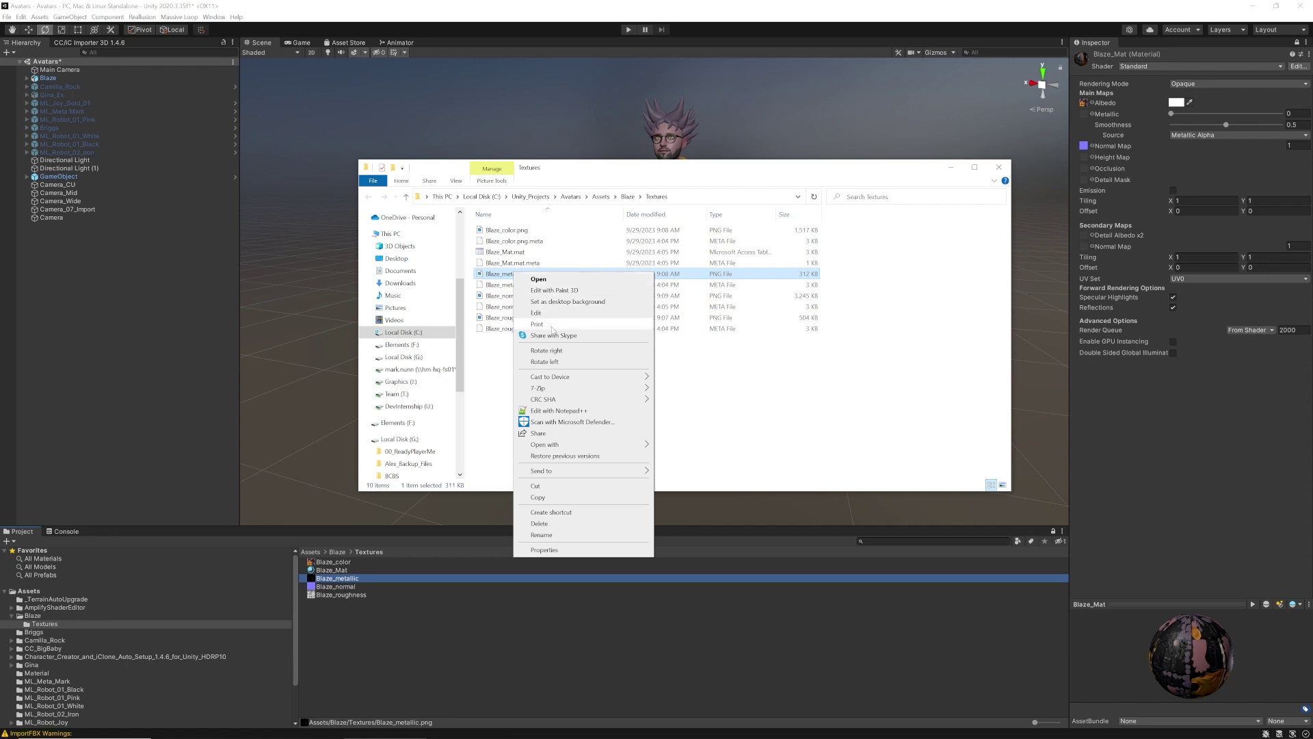
pyautogui.moveTo(554, 445)
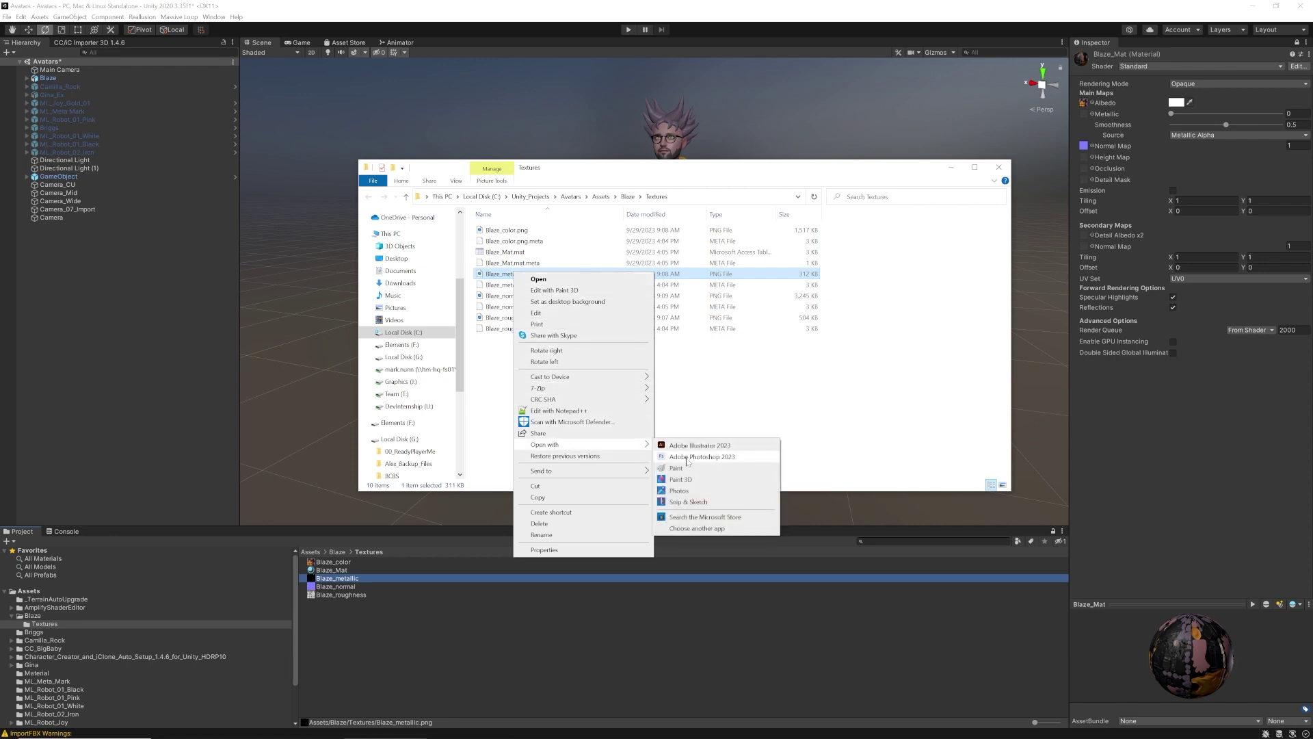
pyautogui.click(687, 457)
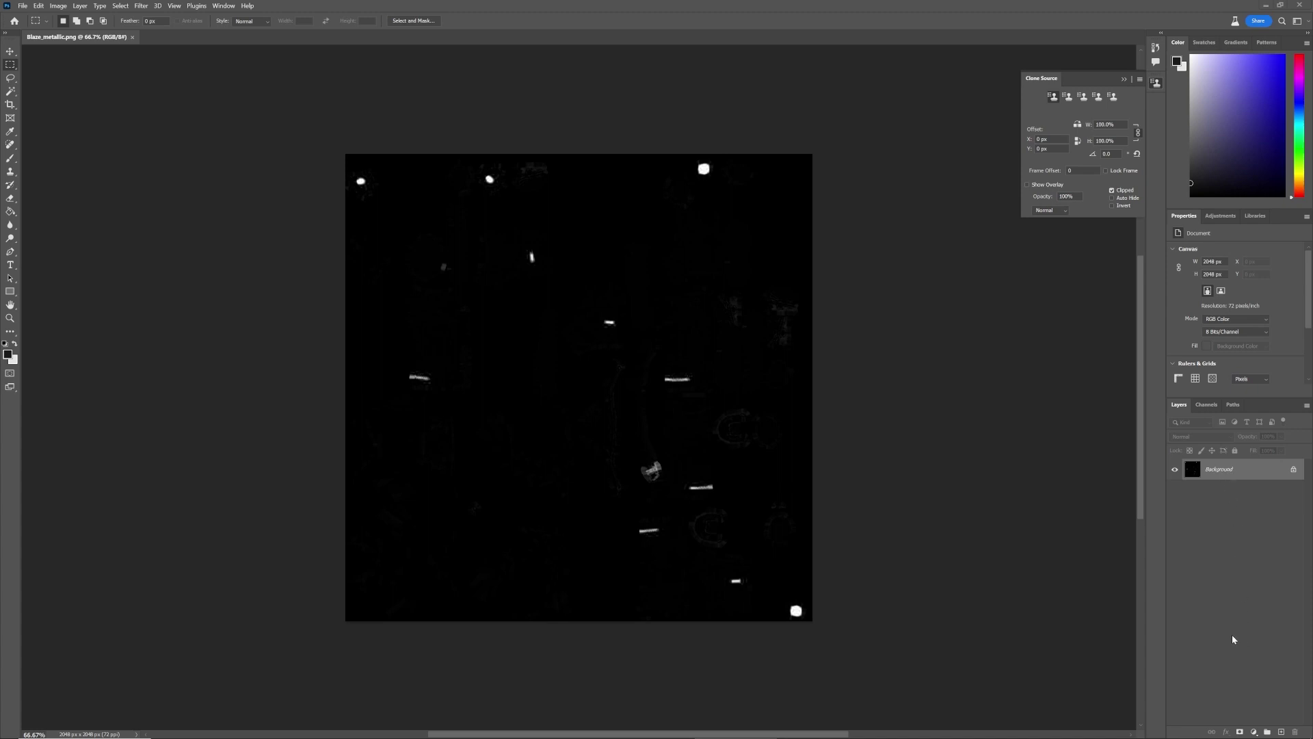
# Add a white layer mask to the metallic image, converting it to Layer 0
pyautogui.click(1241, 731)
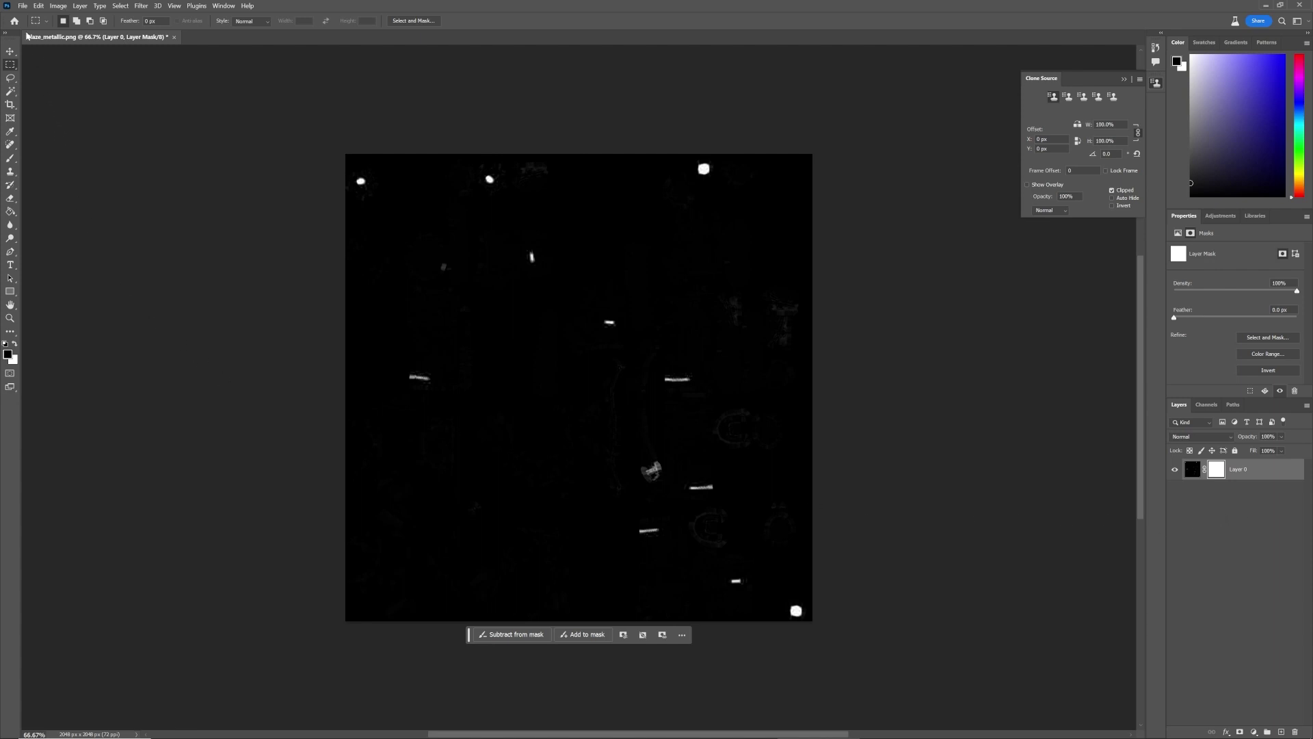
# Open Blaze_roughness.png in Photoshop and select the entire image
pyautogui.click(22, 6)
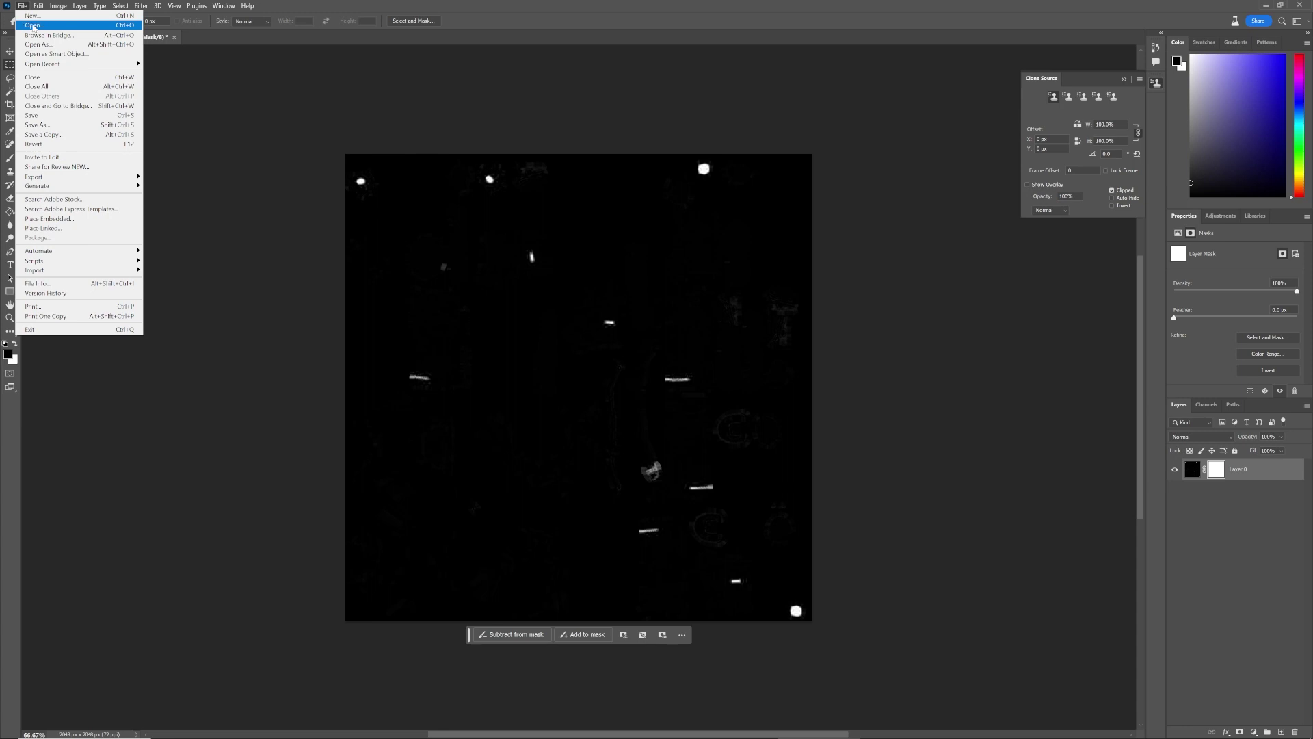
pyautogui.click(33, 26)
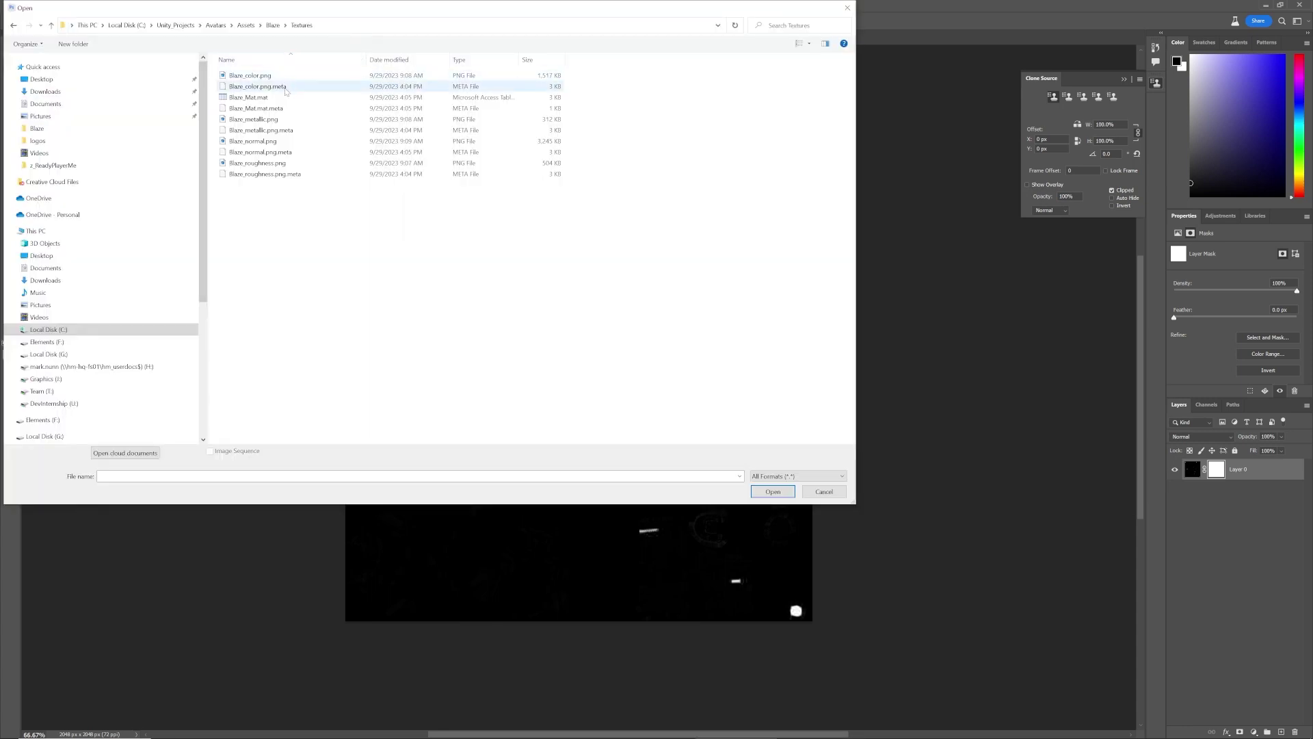
pyautogui.click(288, 163)
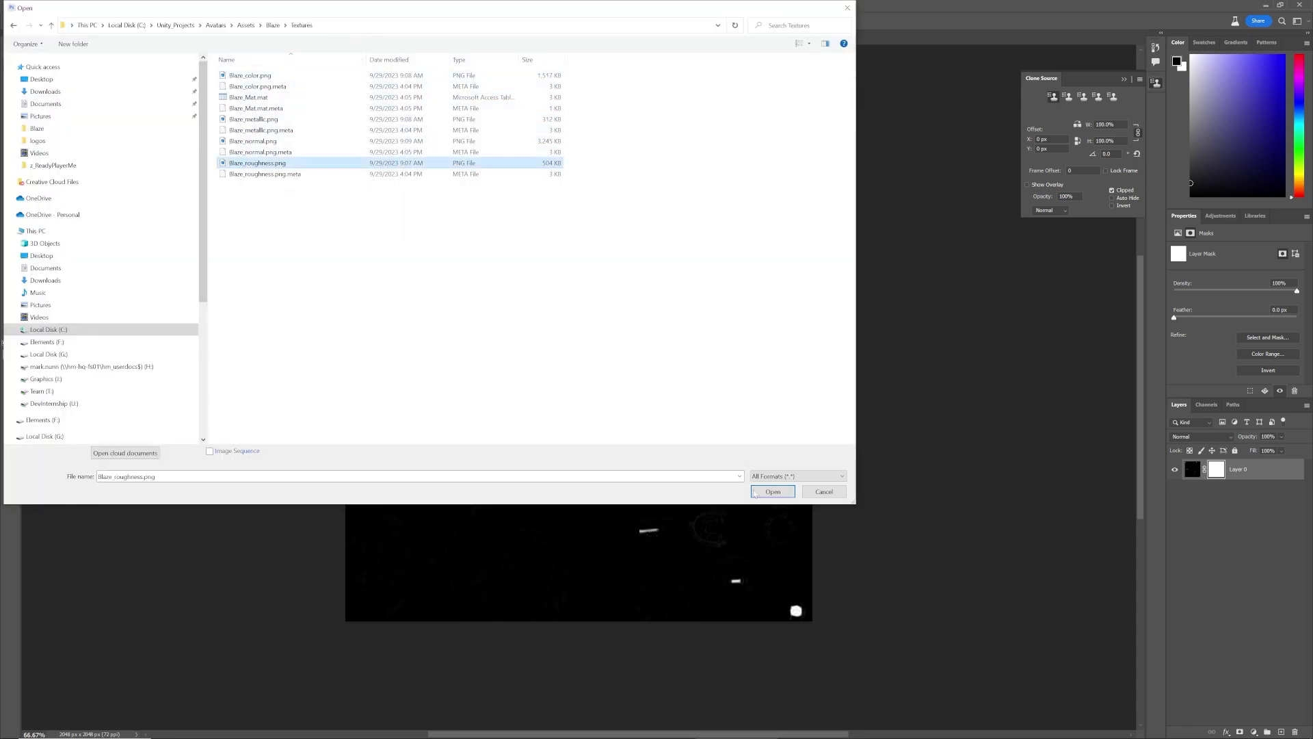
pyautogui.click(783, 494)
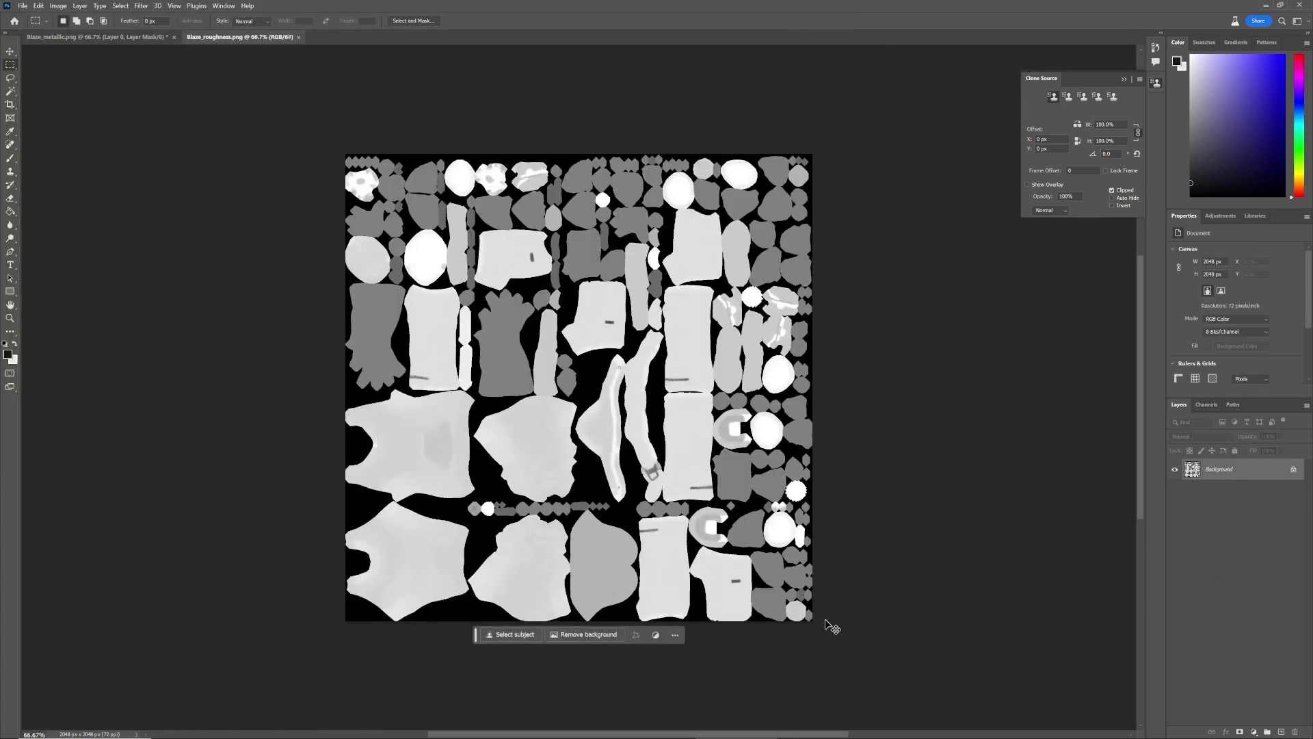
pyautogui.hotkey('ctrl', 'a')
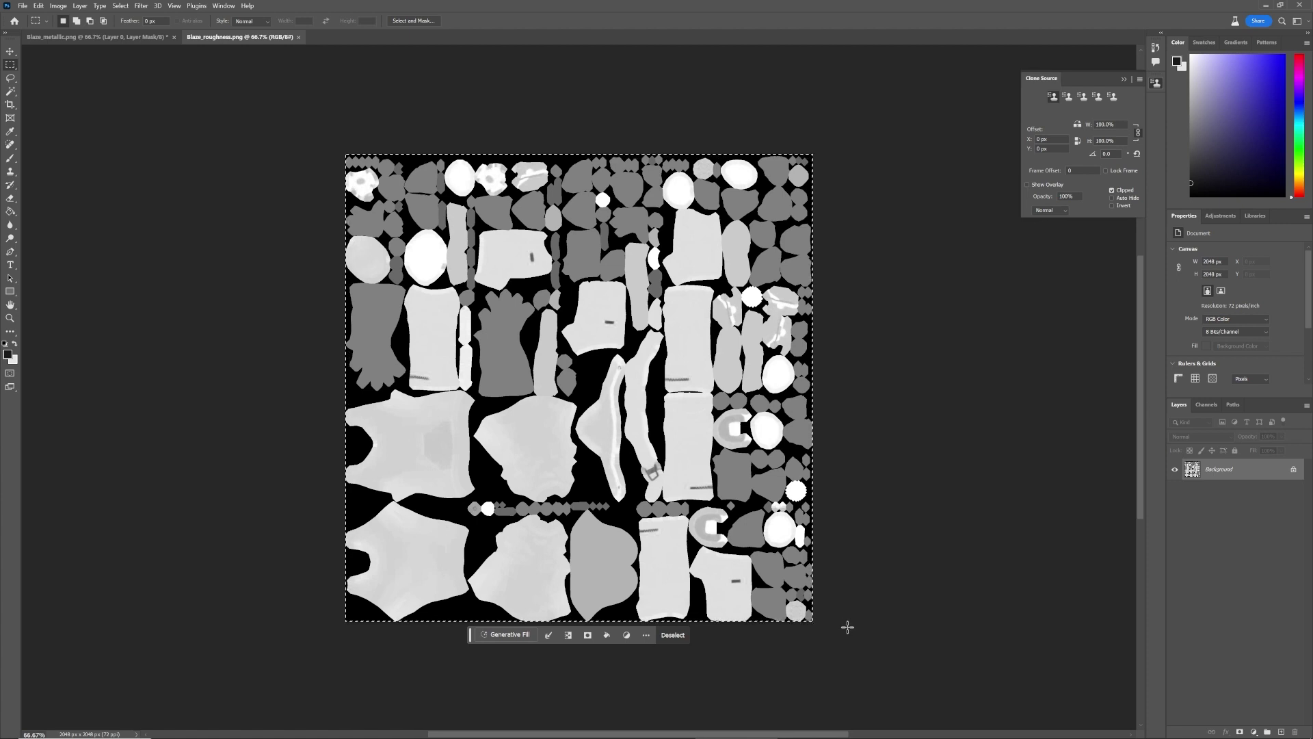
# Paste the roughness map into Layer 0's mask channel in Blaze_metallic, then restore RGB visibility
pyautogui.click(143, 40)
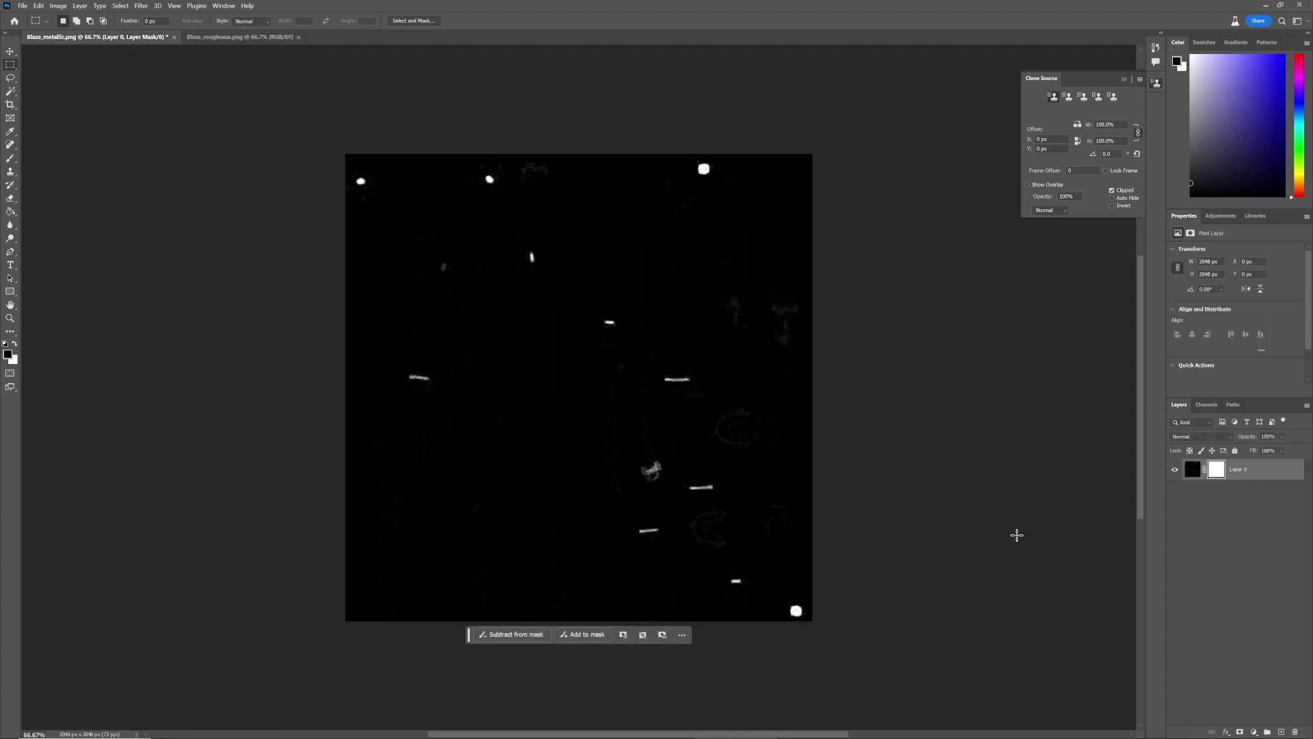
pyautogui.click(1209, 404)
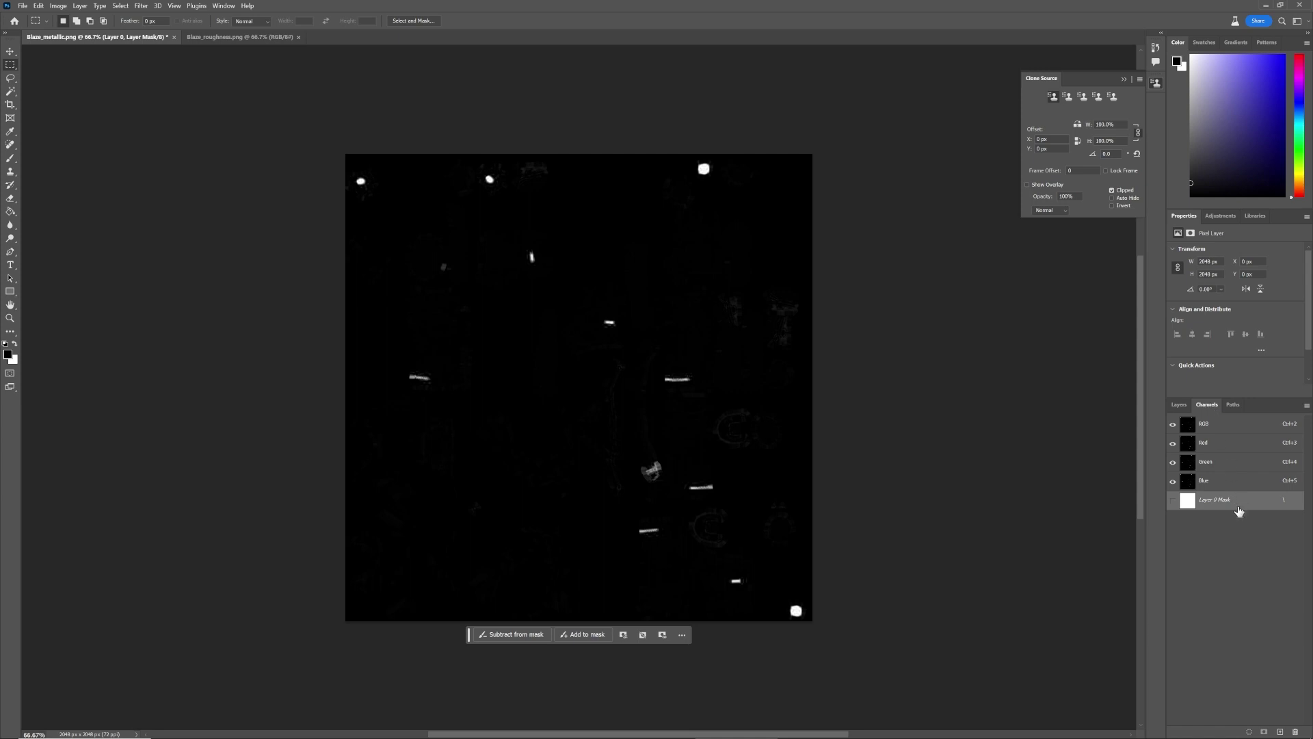
pyautogui.click(1173, 503)
pyautogui.click(1174, 427)
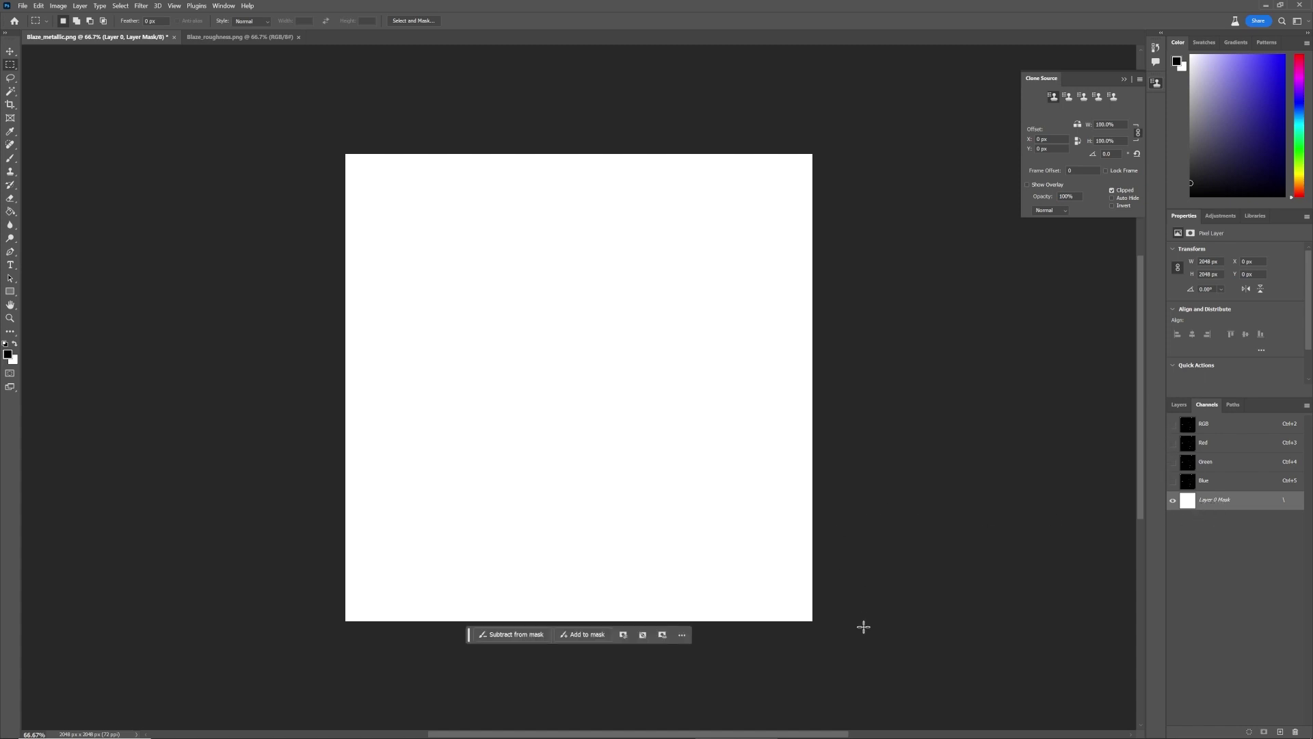
pyautogui.hotkey('ctrl', 'v')
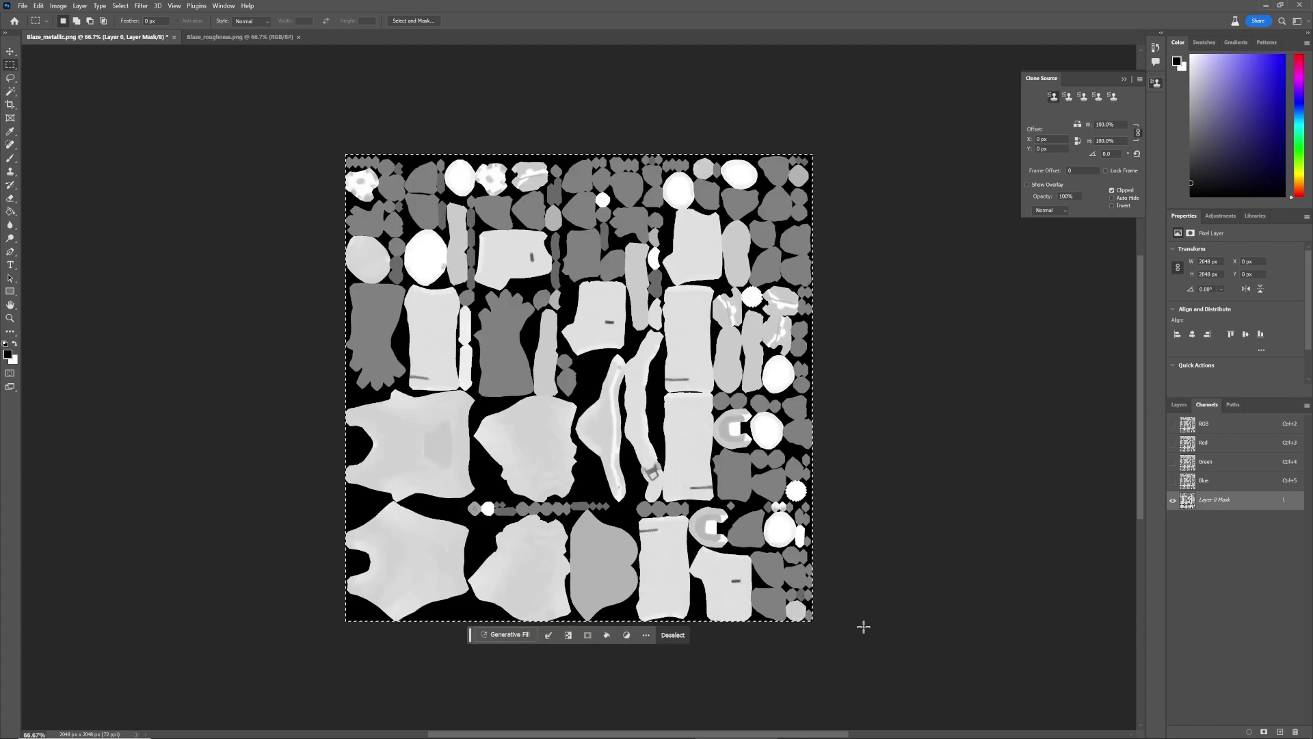
pyautogui.hotkey('ctrl', 'd')
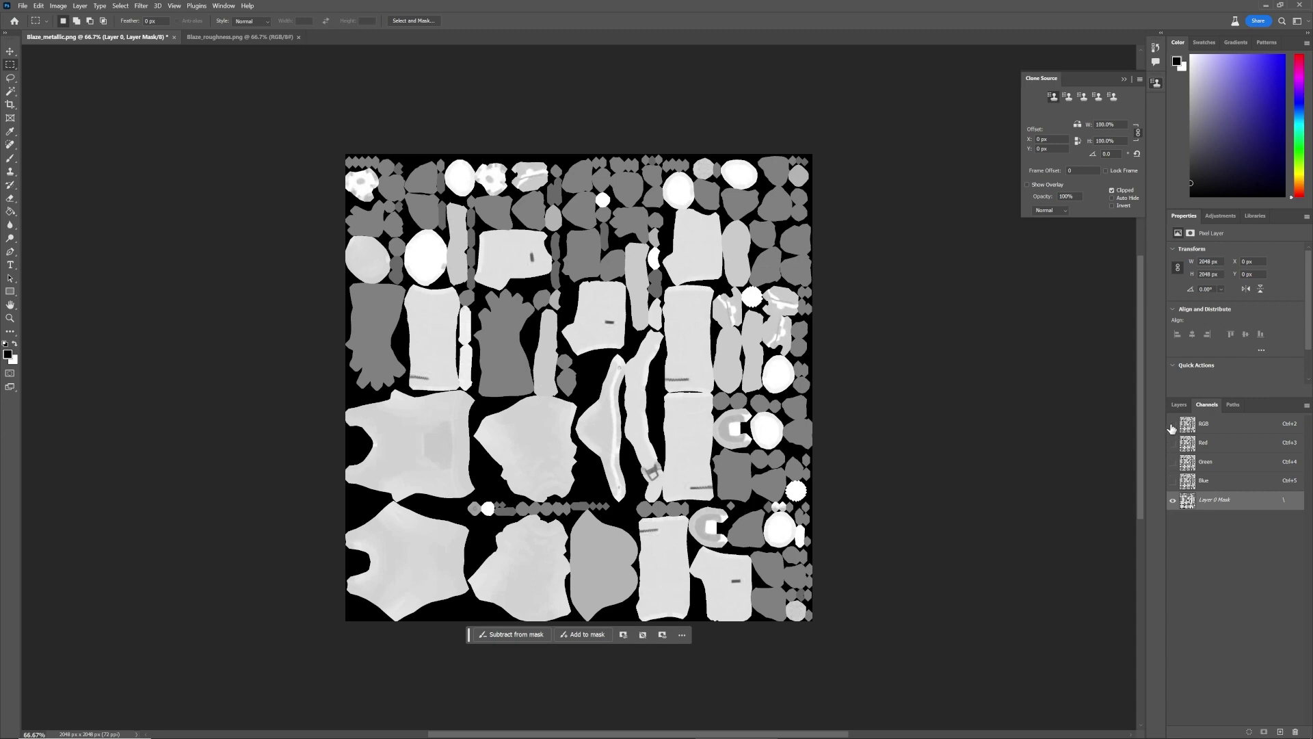
pyautogui.click(1173, 424)
pyautogui.click(1174, 500)
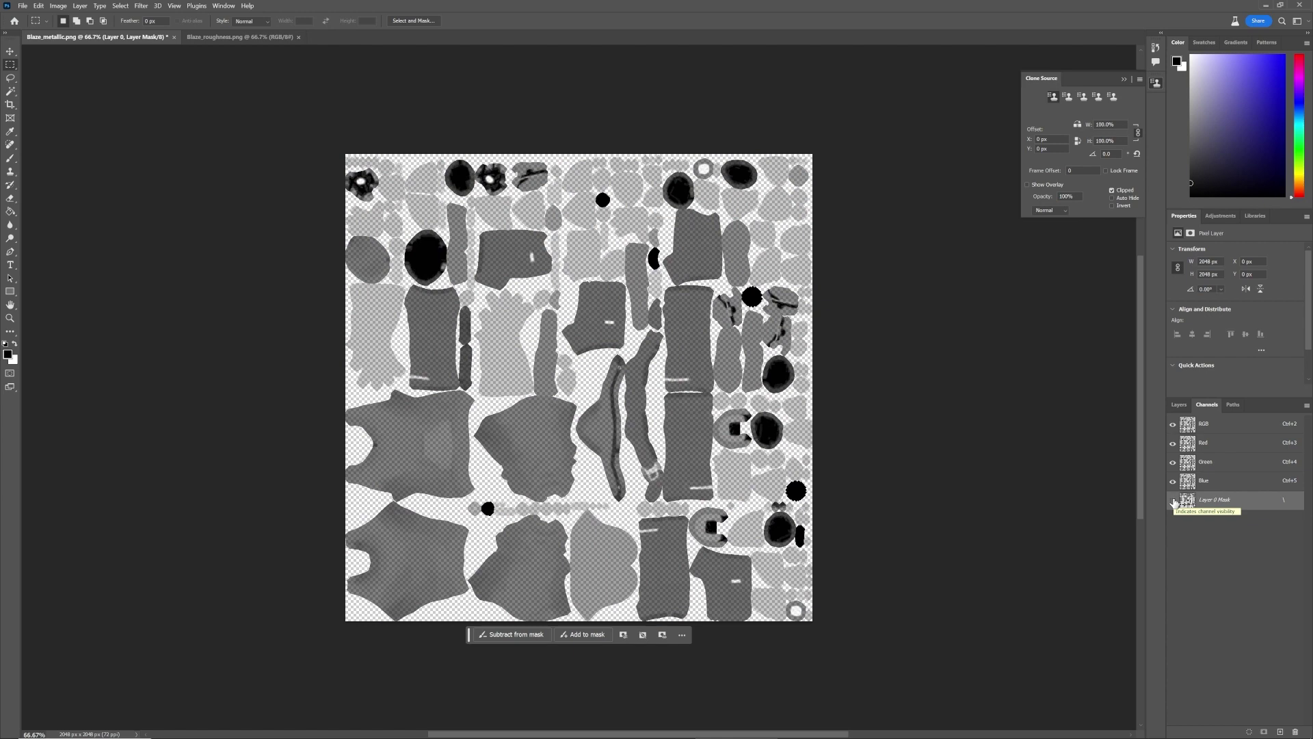
pyautogui.click(1179, 405)
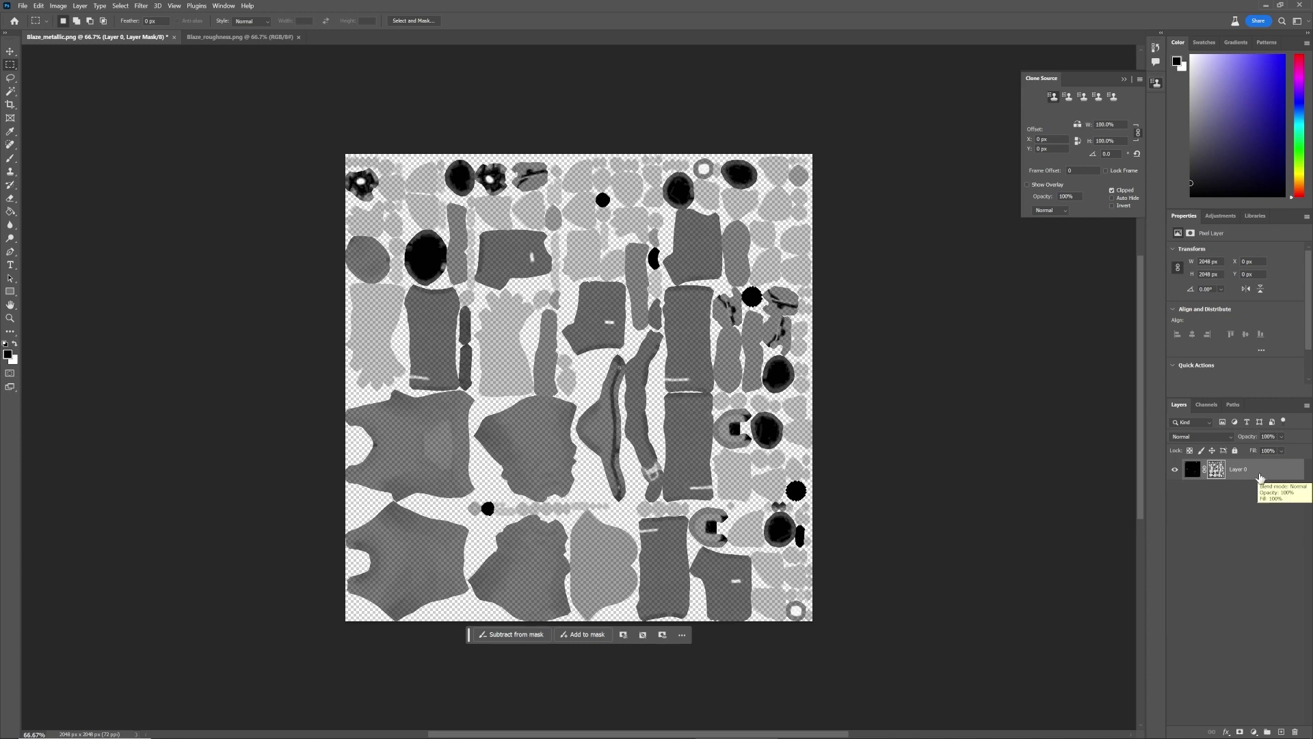
# Apply Layer 0's mask, baking the roughness transparency into the metallic pixels
pyautogui.rightClick(1260, 477)
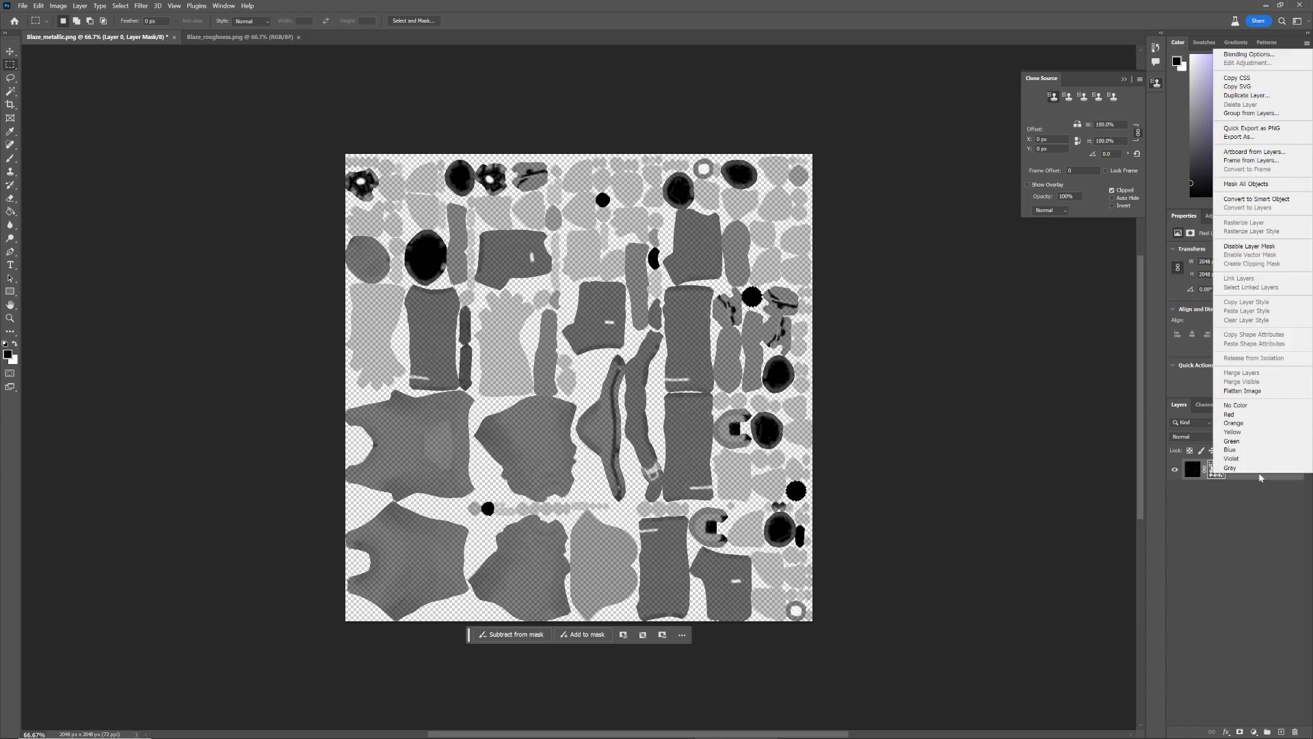
pyautogui.press('Escape')
pyautogui.click(1215, 469)
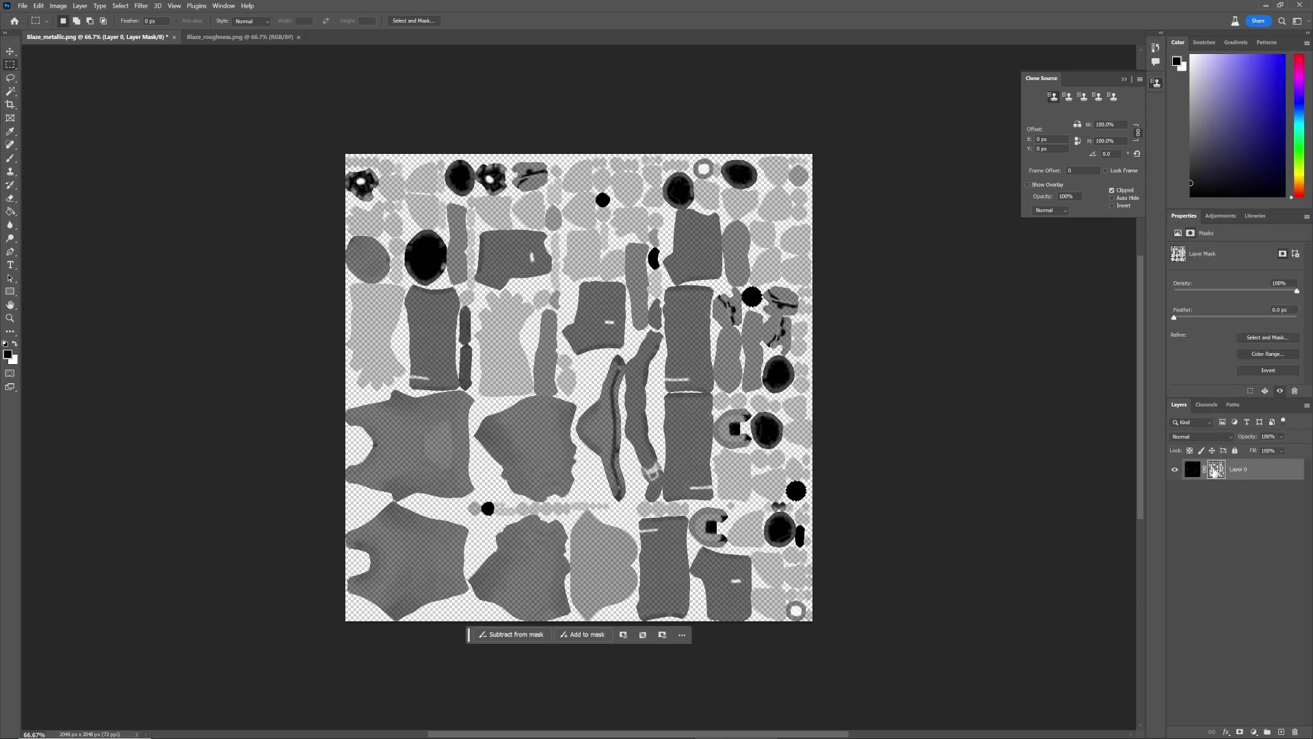
pyautogui.rightClick(1214, 470)
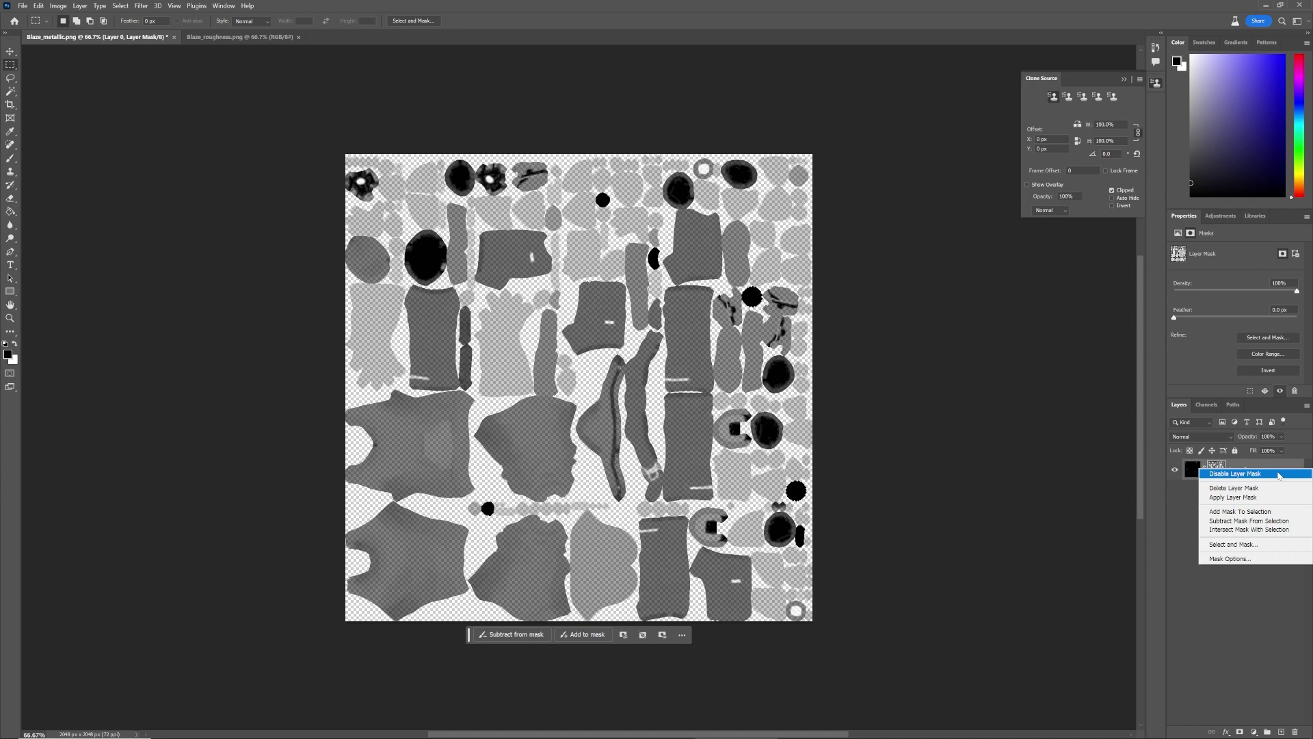
pyautogui.click(1257, 498)
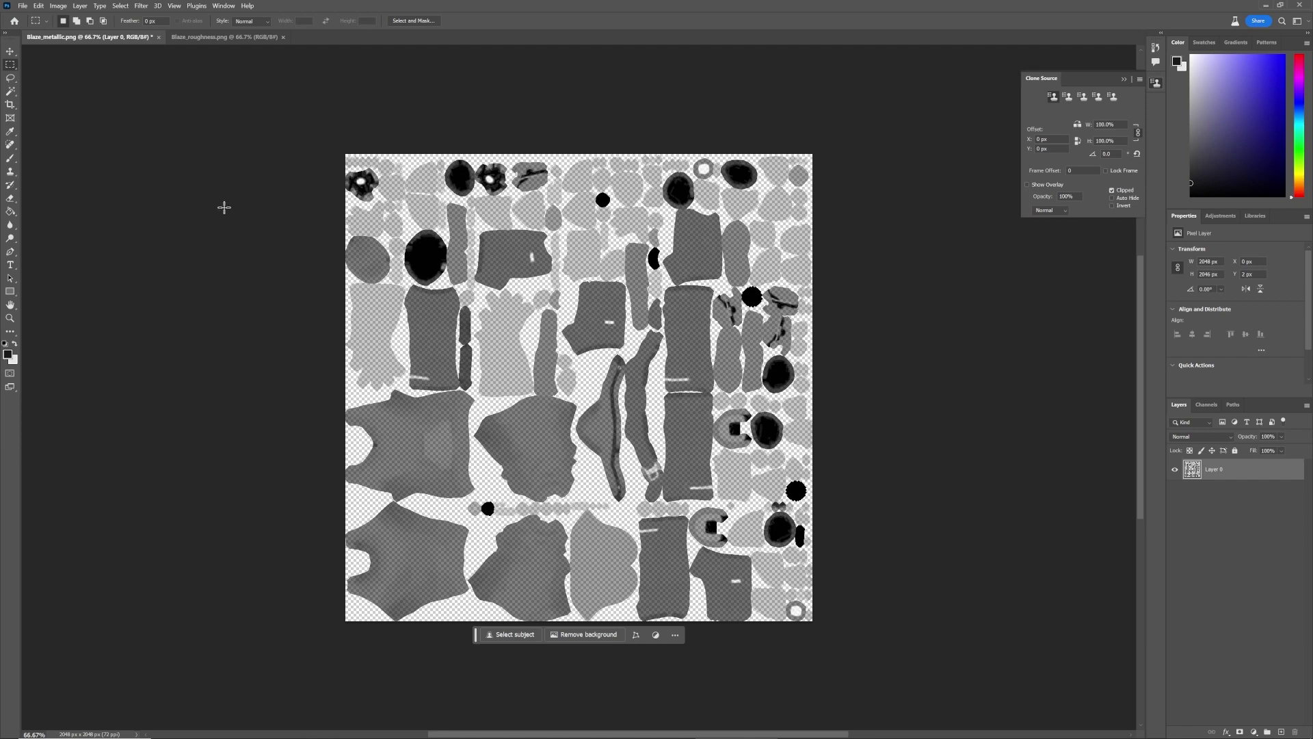
pyautogui.click(23, 6)
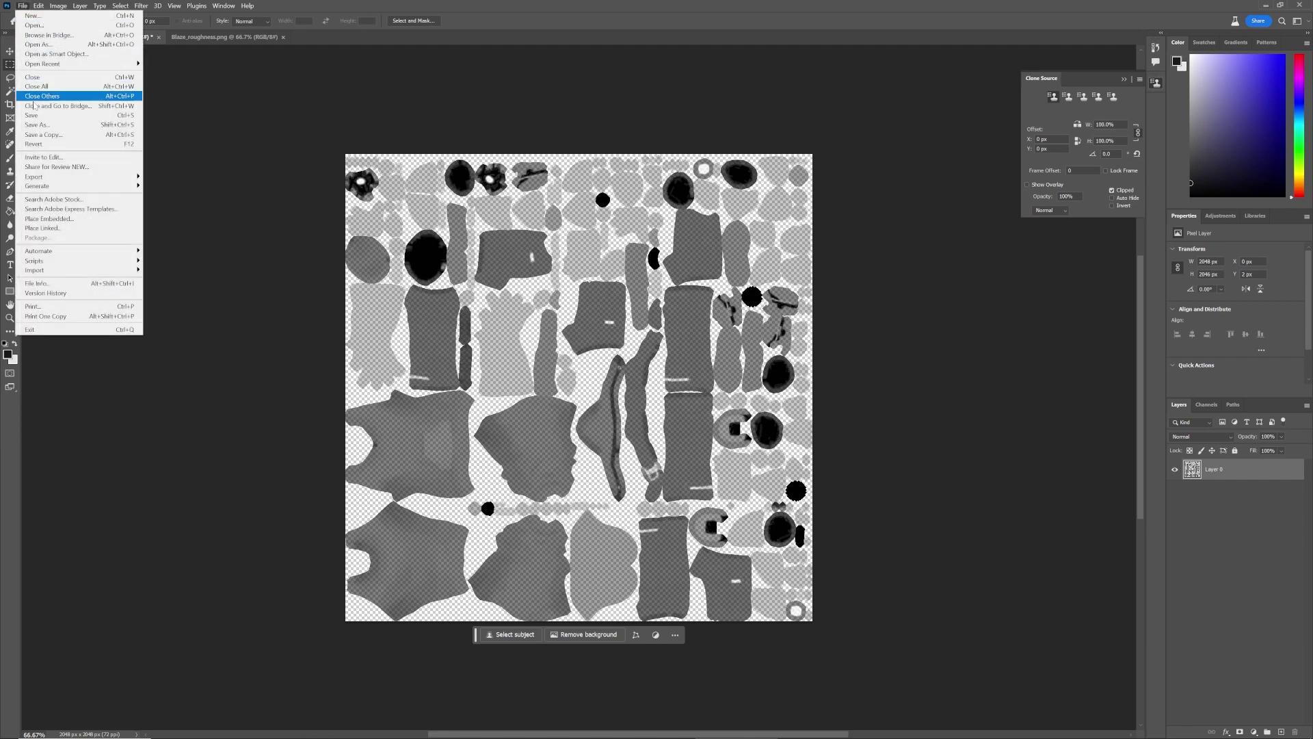
# Export As PNG, renaming Blaze_metallic to Blaze_metal_Rough.png, and save it
pyautogui.moveTo(82, 177)
pyautogui.click(174, 187)
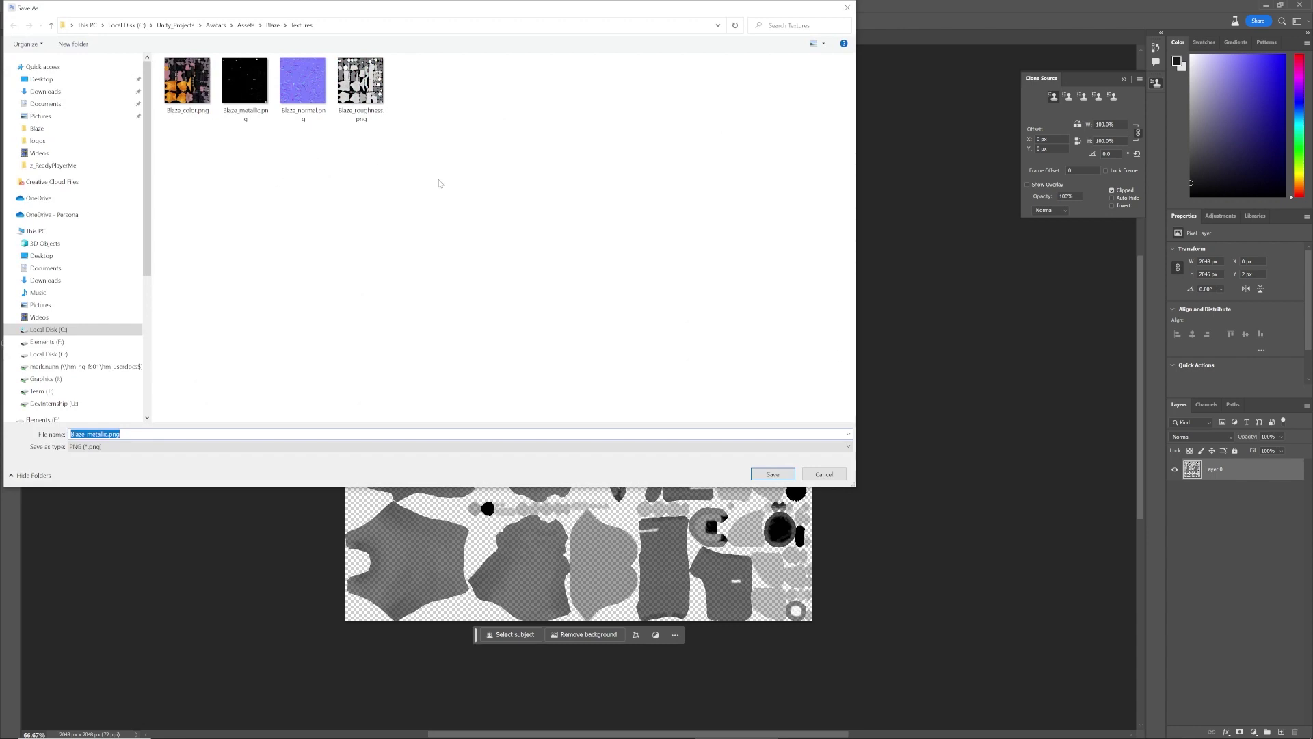
pyautogui.click(245, 81)
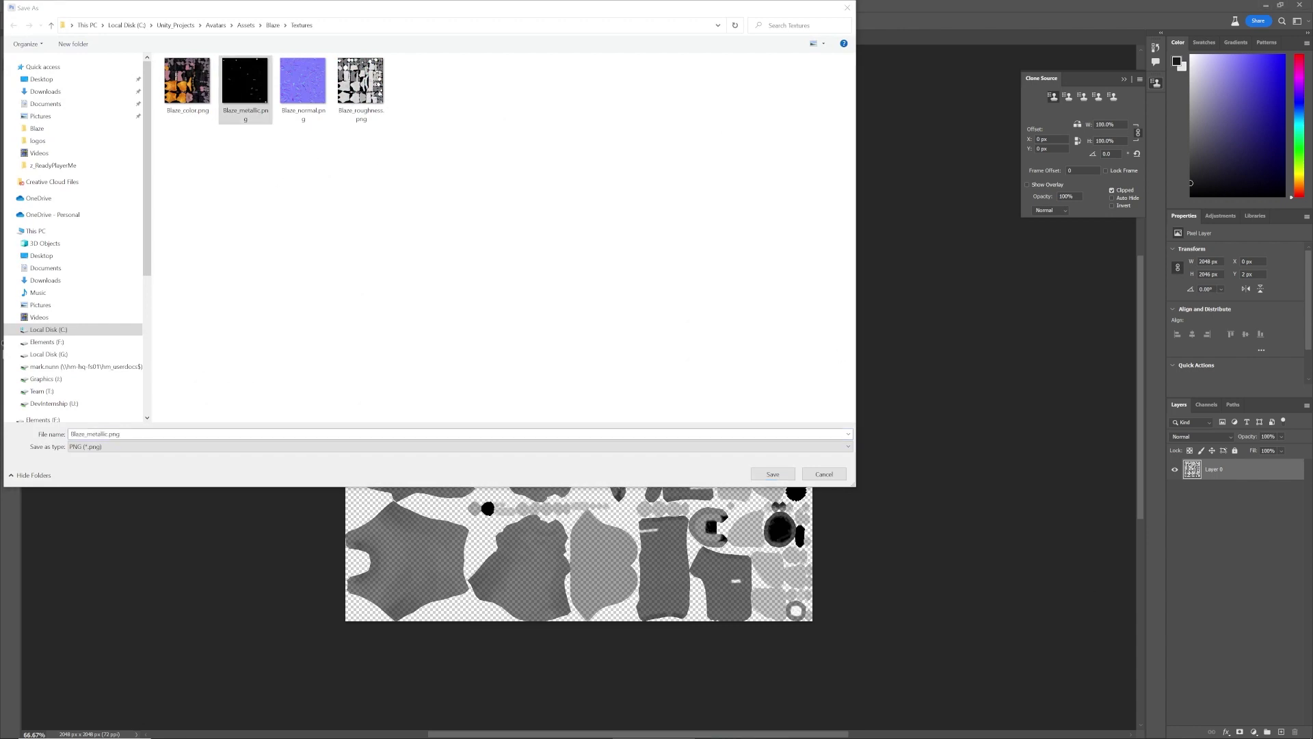
pyautogui.click(104, 434)
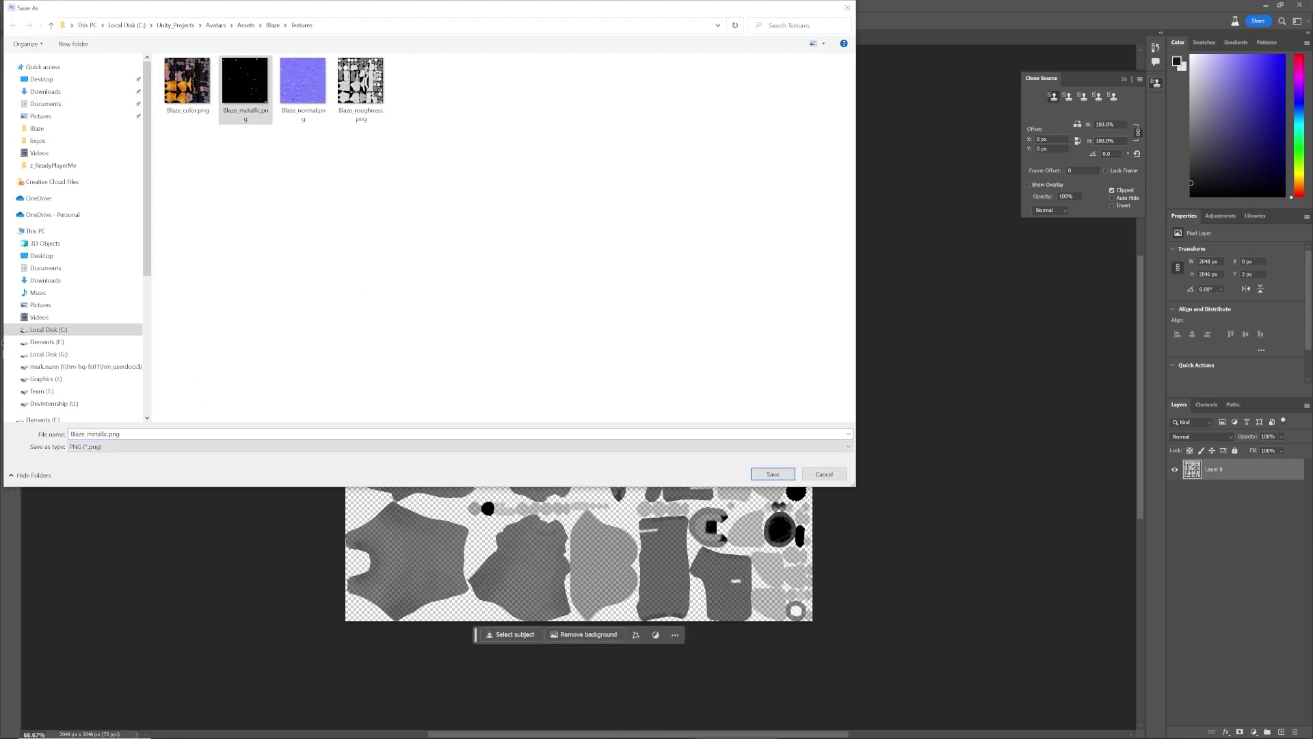
pyautogui.press('BackSpace')
pyautogui.press('BackSpace')
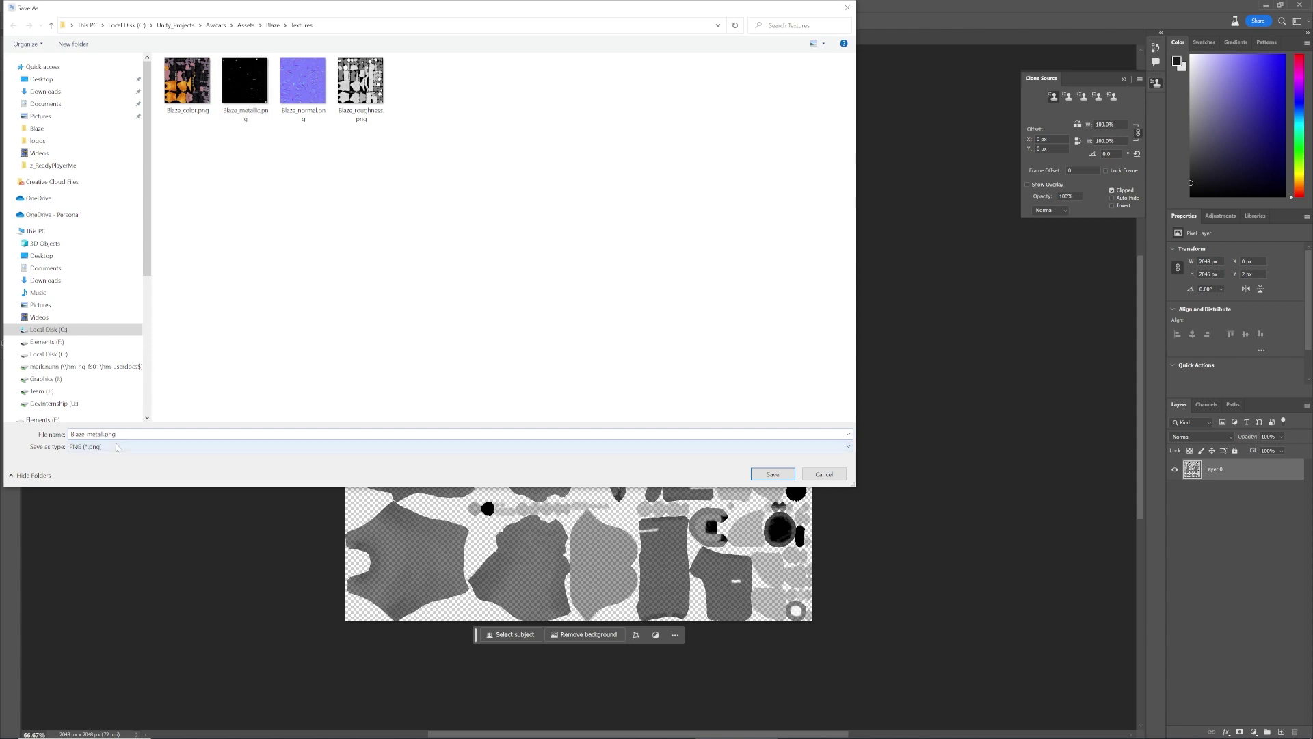
pyautogui.press('BackSpace')
pyautogui.write('_Rough')
pyautogui.click(773, 474)
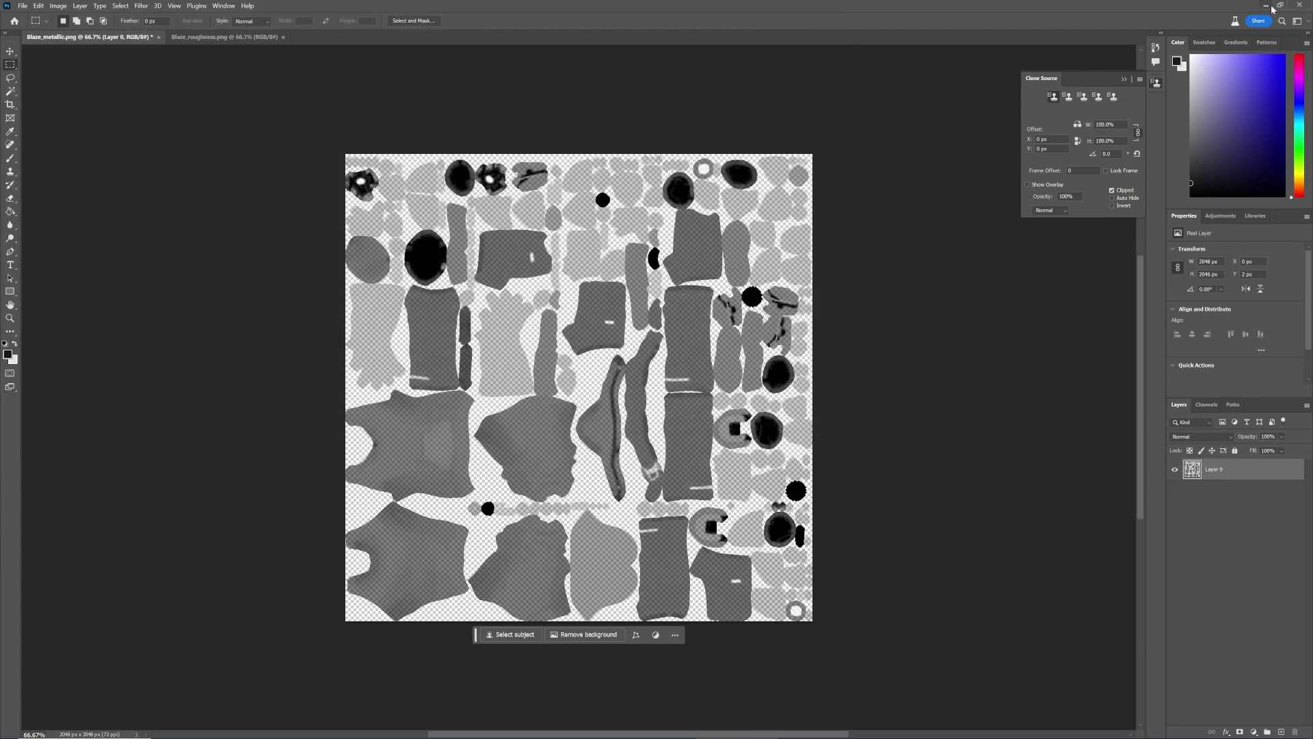
# Set Blaze_metal_Rough's Alpha Source to From Gray Scale in Unity and apply
pyautogui.click(1266, 5)
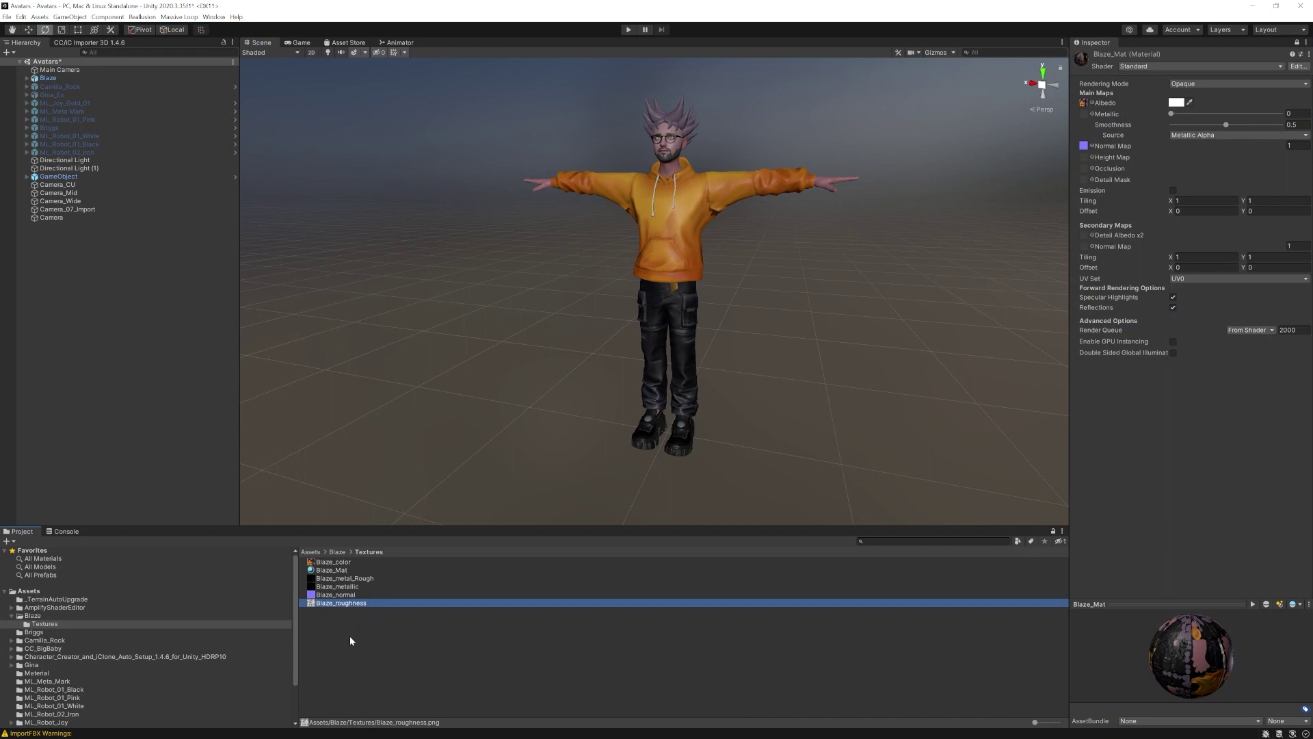
pyautogui.click(350, 640)
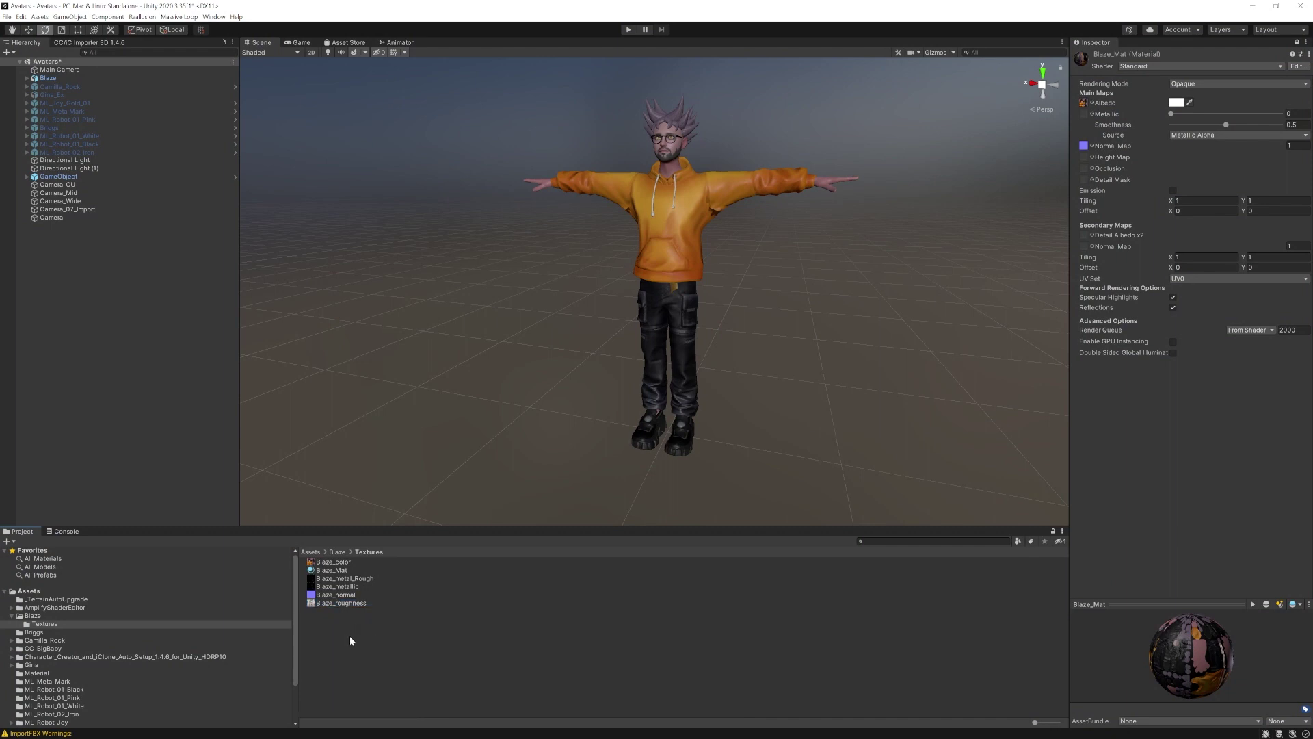
pyautogui.click(351, 579)
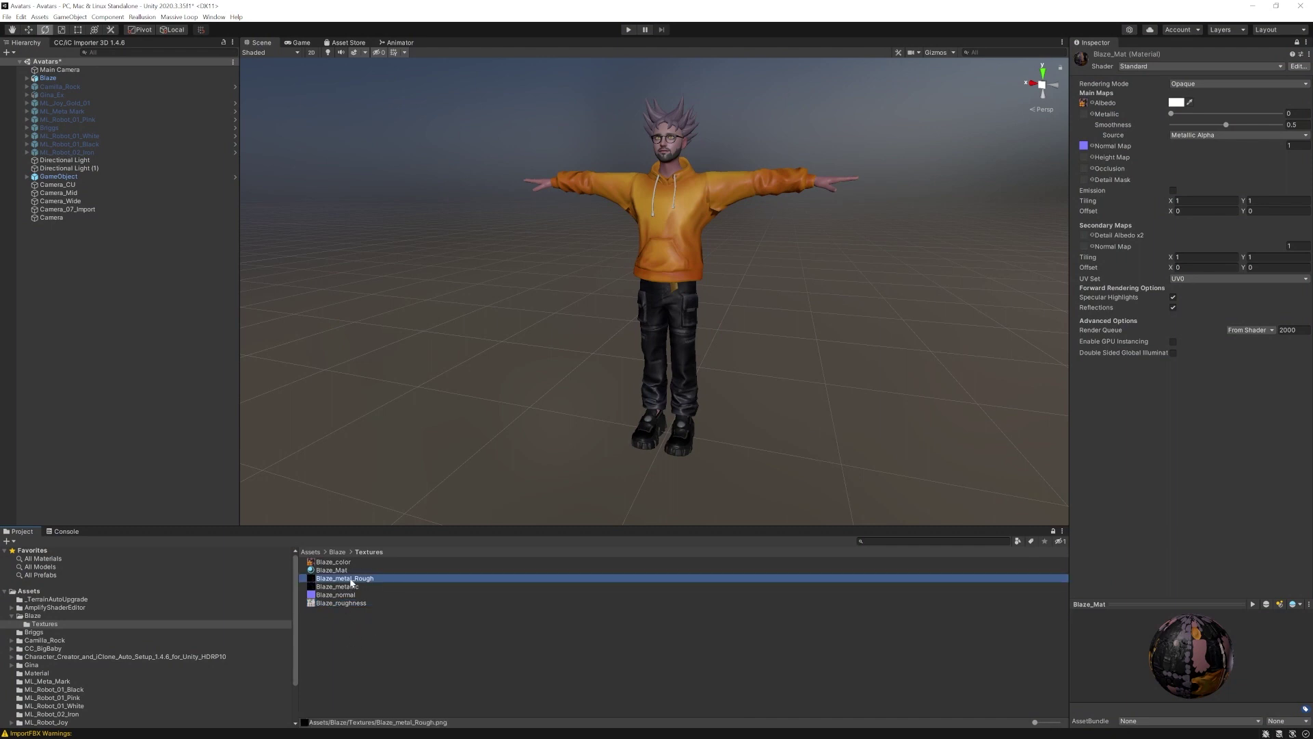
pyautogui.click(380, 646)
pyautogui.click(334, 579)
pyautogui.click(1295, 43)
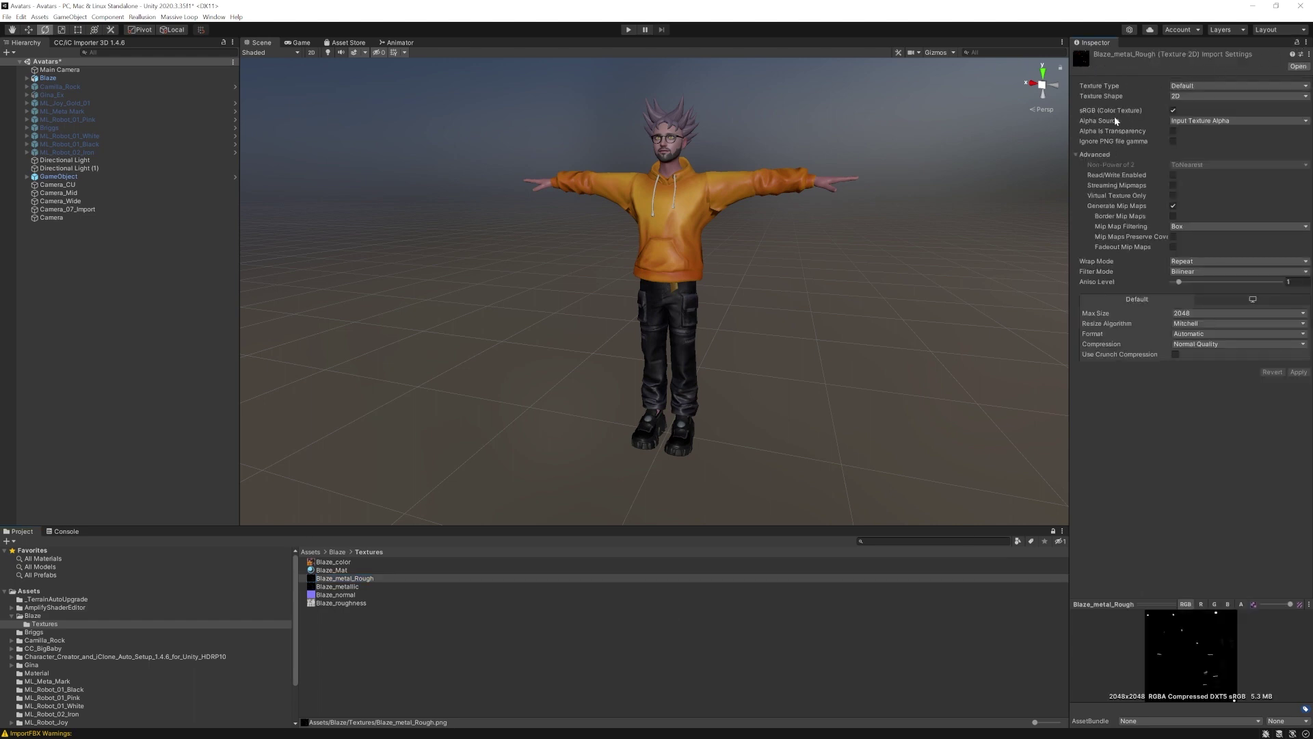
pyautogui.click(1190, 121)
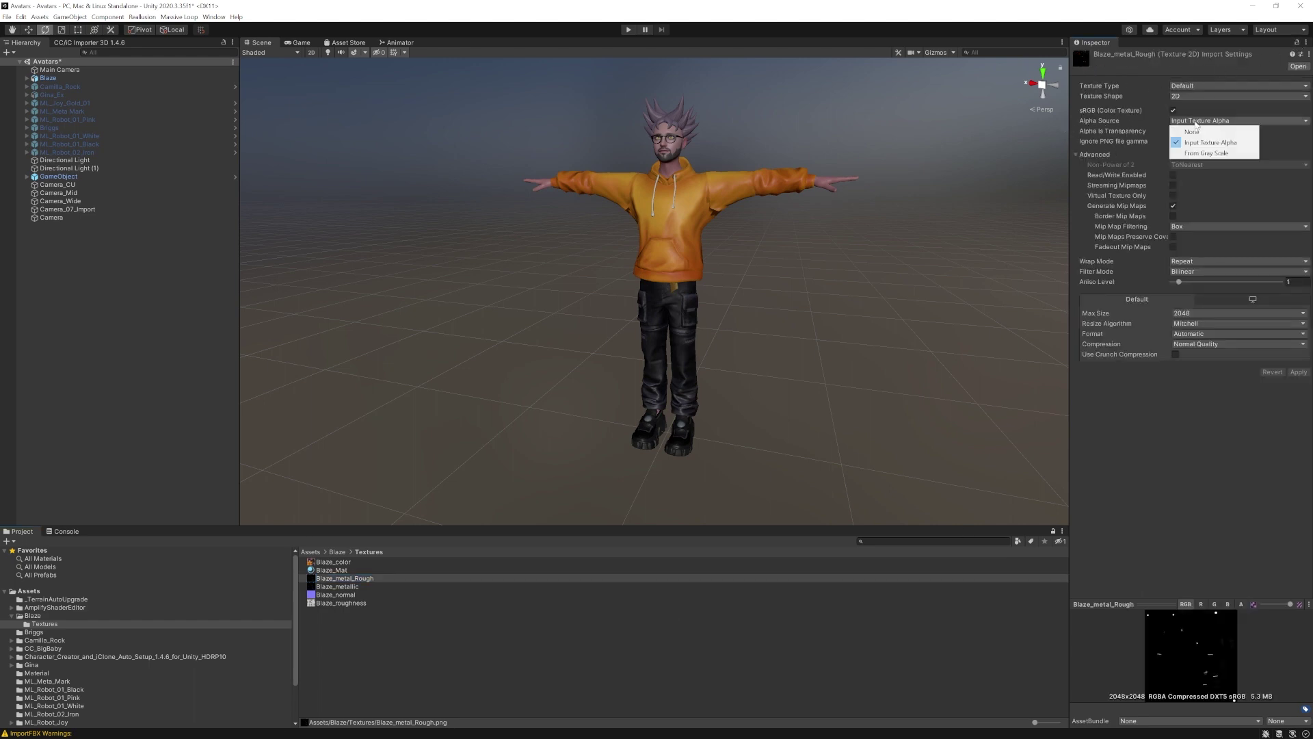
pyautogui.click(1202, 151)
pyautogui.click(1297, 372)
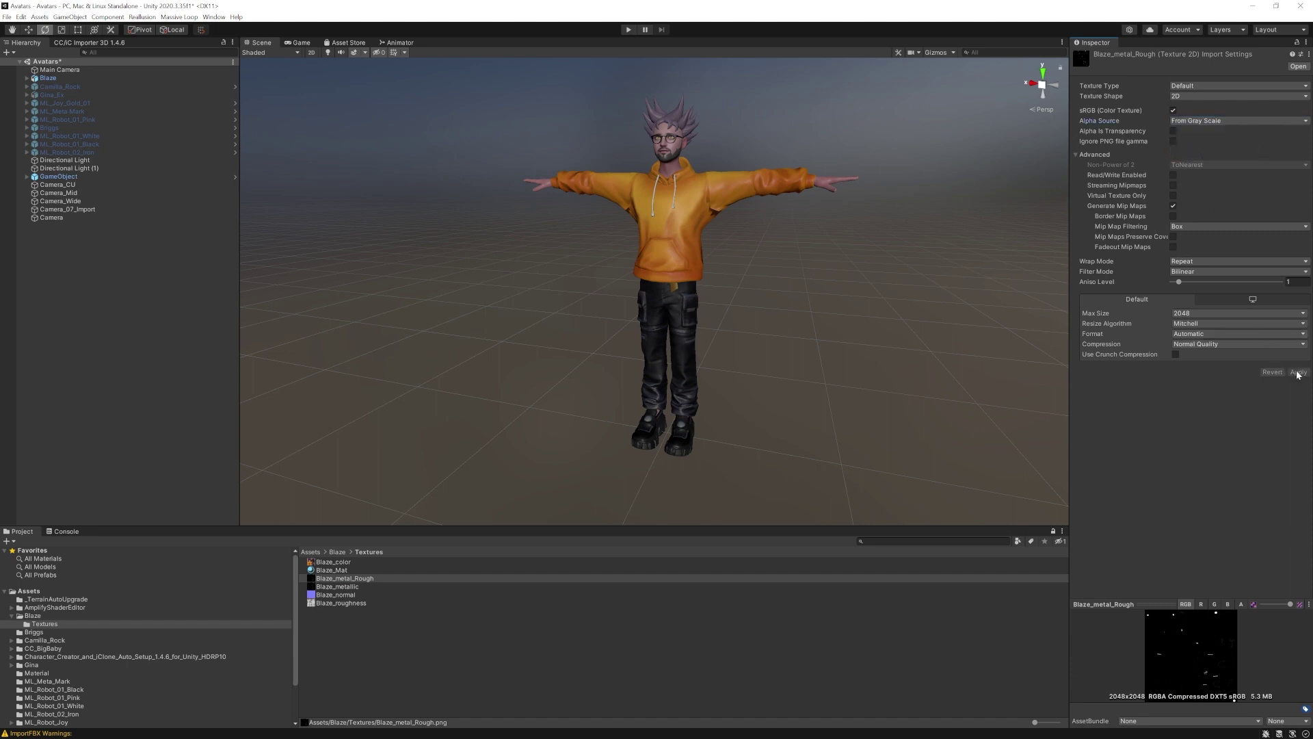
pyautogui.click(347, 572)
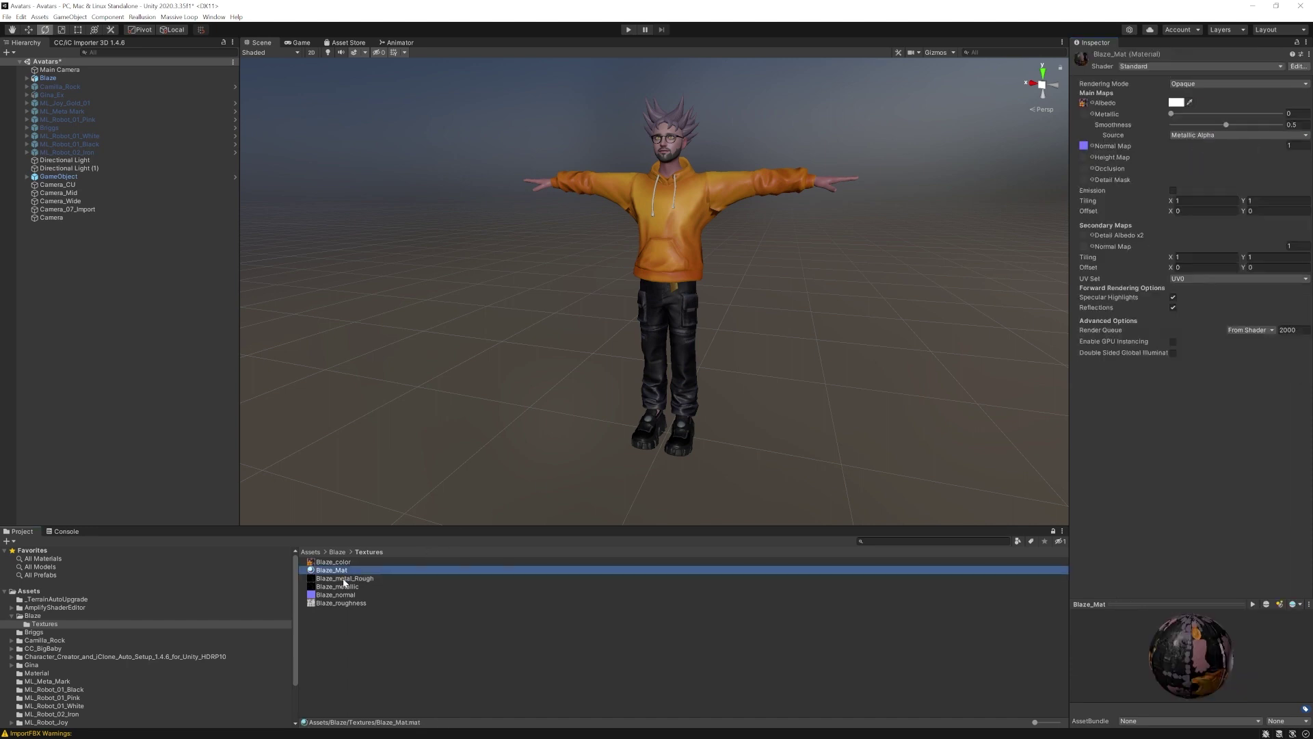
# Put Blaze_metal_Rough in Blaze_Mat's Metallic slot and test the mouthOpen and eyesClosed sliders
pyautogui.moveTo(345, 578); pyautogui.dragTo(1084, 110)
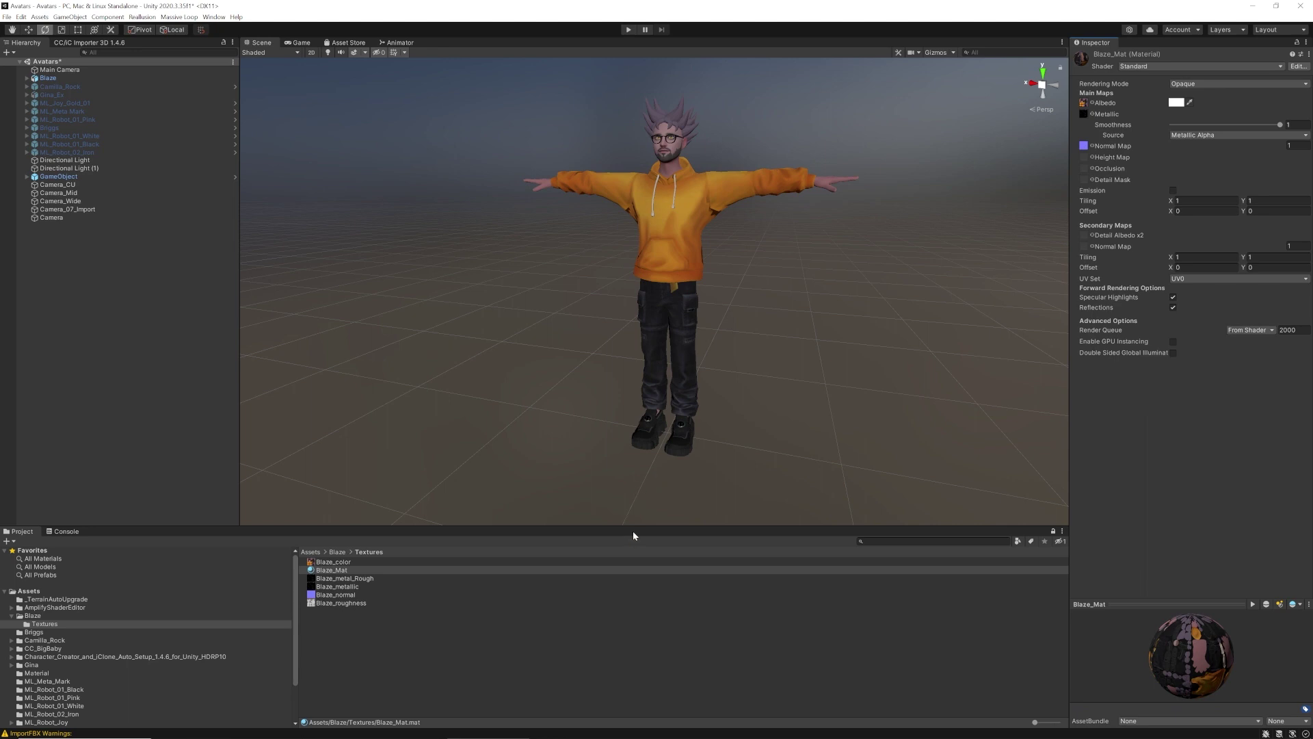
pyautogui.moveTo(636, 528); pyautogui.dragTo(646, 591)
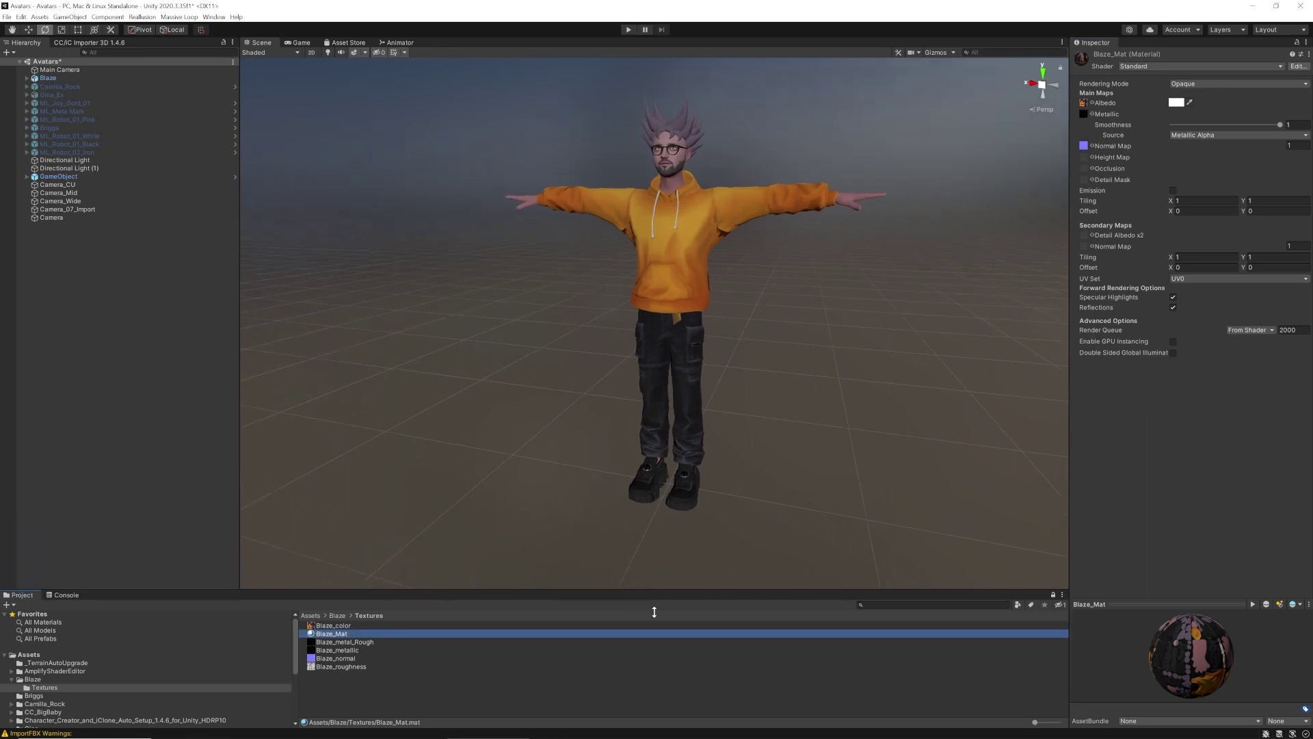
pyautogui.click(688, 308)
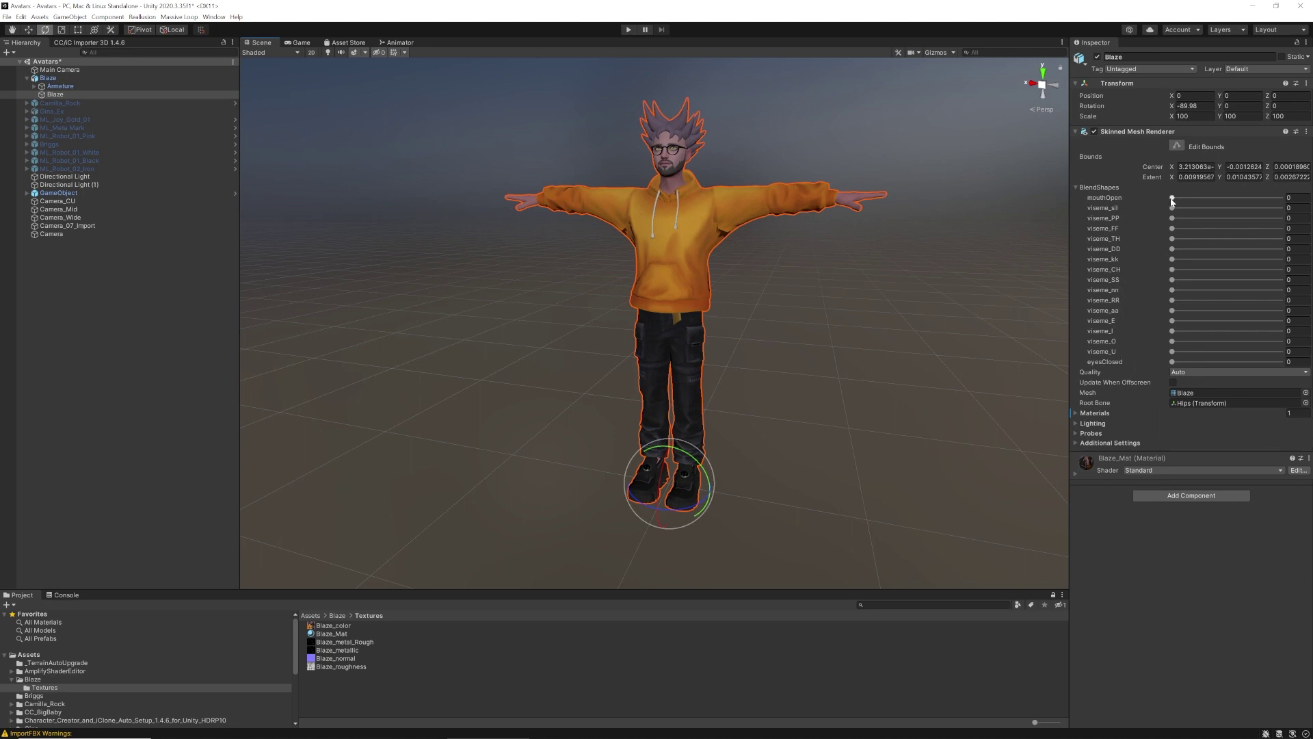
pyautogui.moveTo(1172, 199)
pyautogui.mouseDown()
pyautogui.moveTo(1309, 197)
pyautogui.moveTo(1171, 199)
pyautogui.mouseUp()
pyautogui.moveTo(1175, 361); pyautogui.dragTo(1125, 361)
# Enable Legacy Blend Shape Normals in Blaze.fbx's Model import settings and apply
pyautogui.click(522, 372)
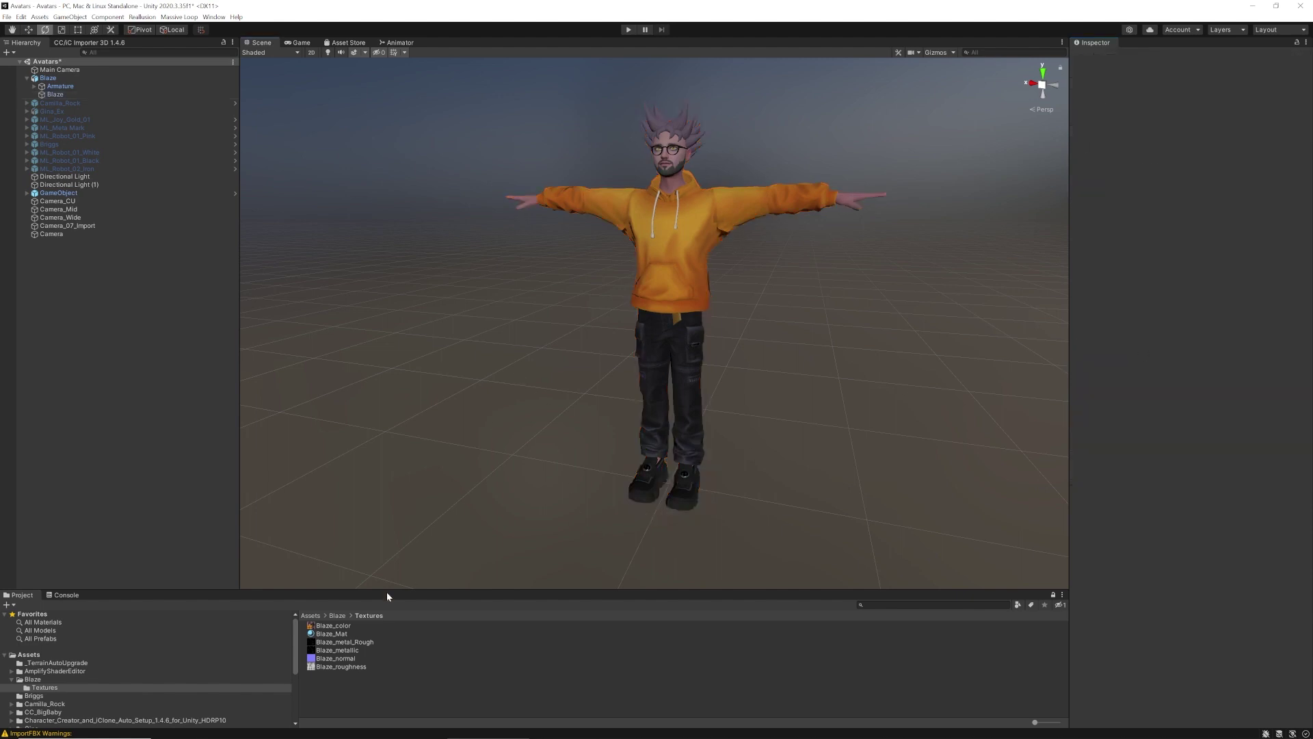
pyautogui.click(310, 615)
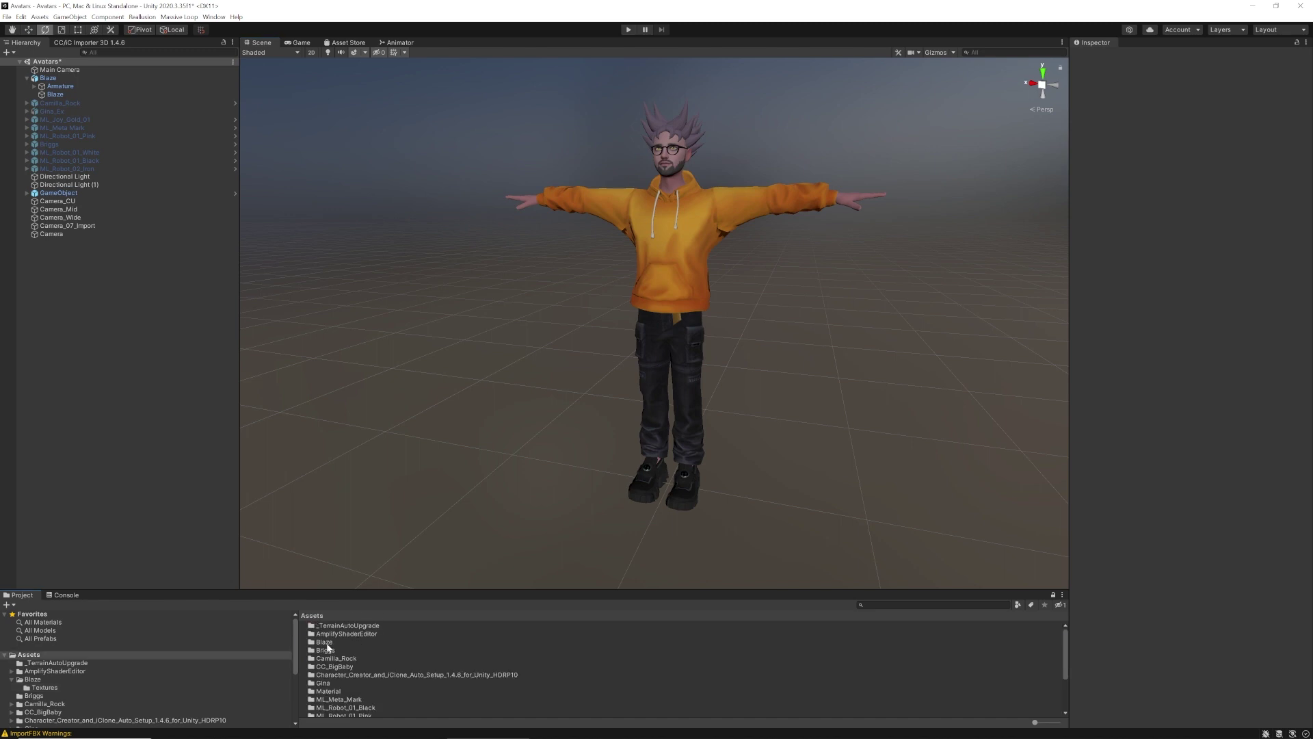
pyautogui.doubleClick(325, 642)
pyautogui.click(325, 634)
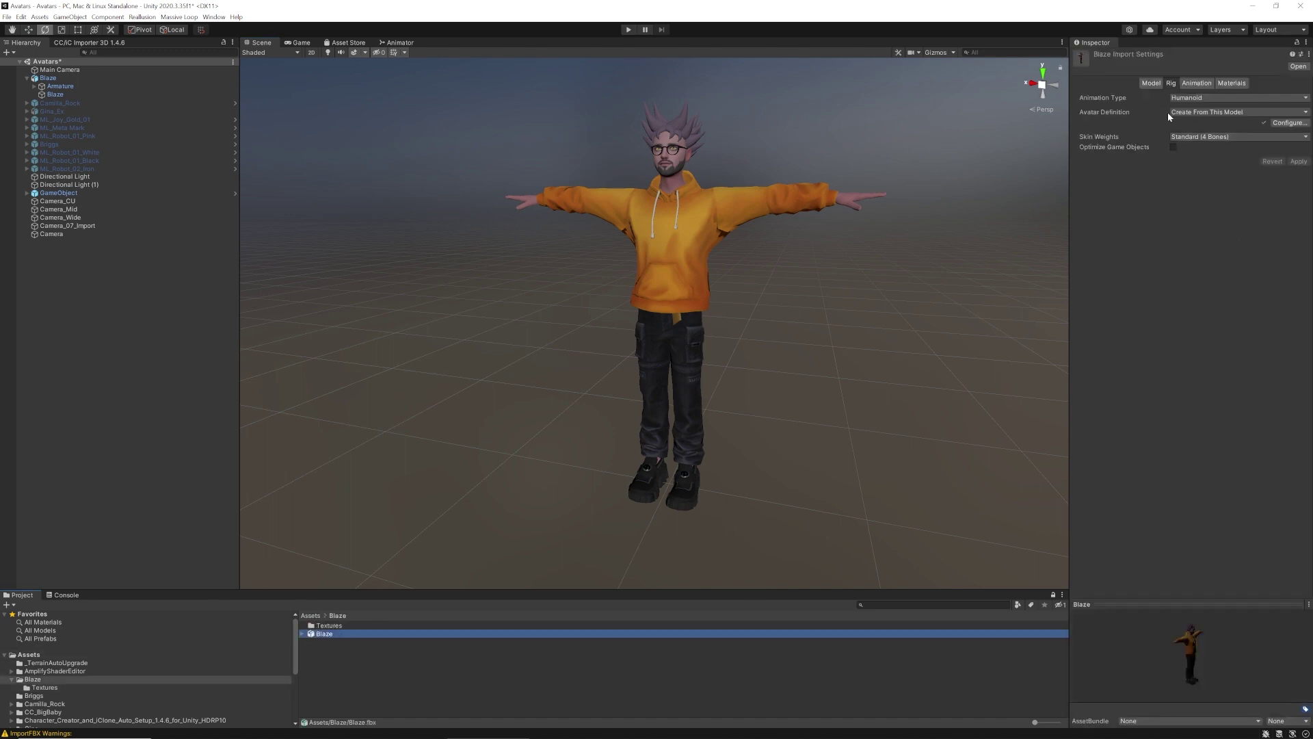
pyautogui.click(1152, 83)
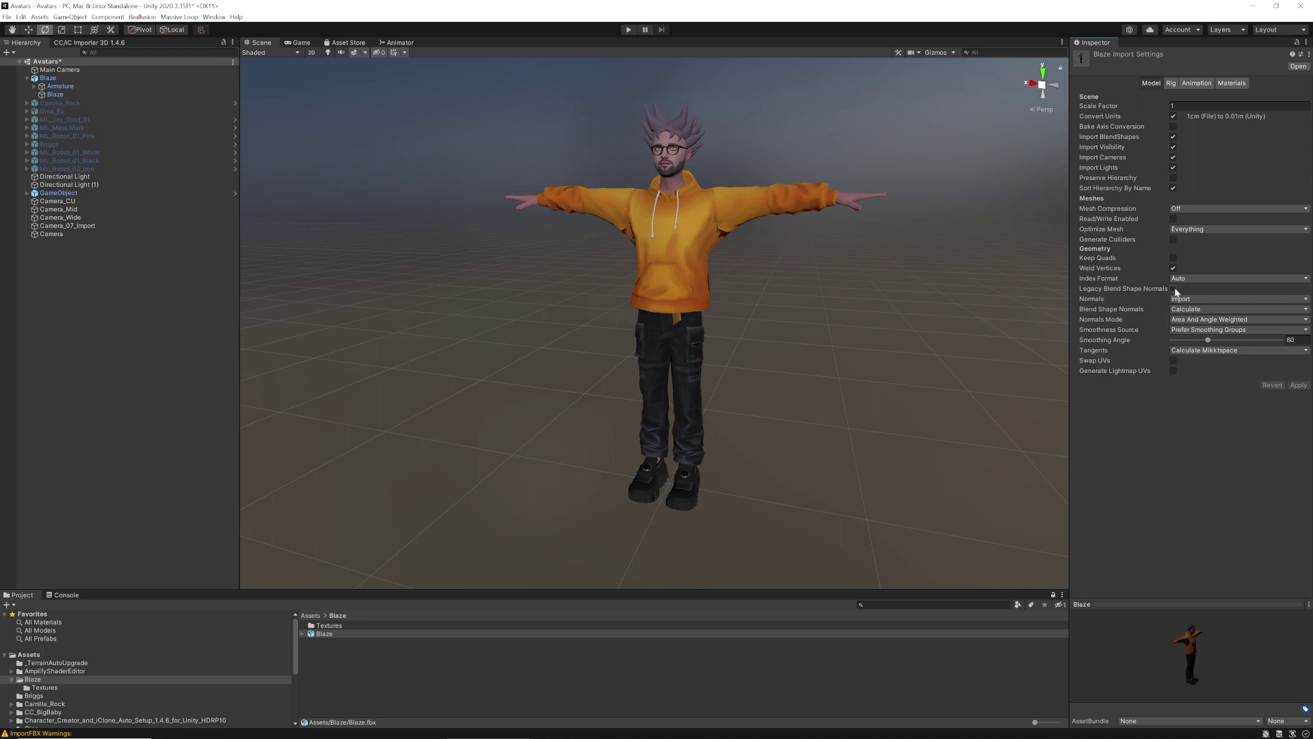
pyautogui.click(1174, 289)
pyautogui.click(1298, 365)
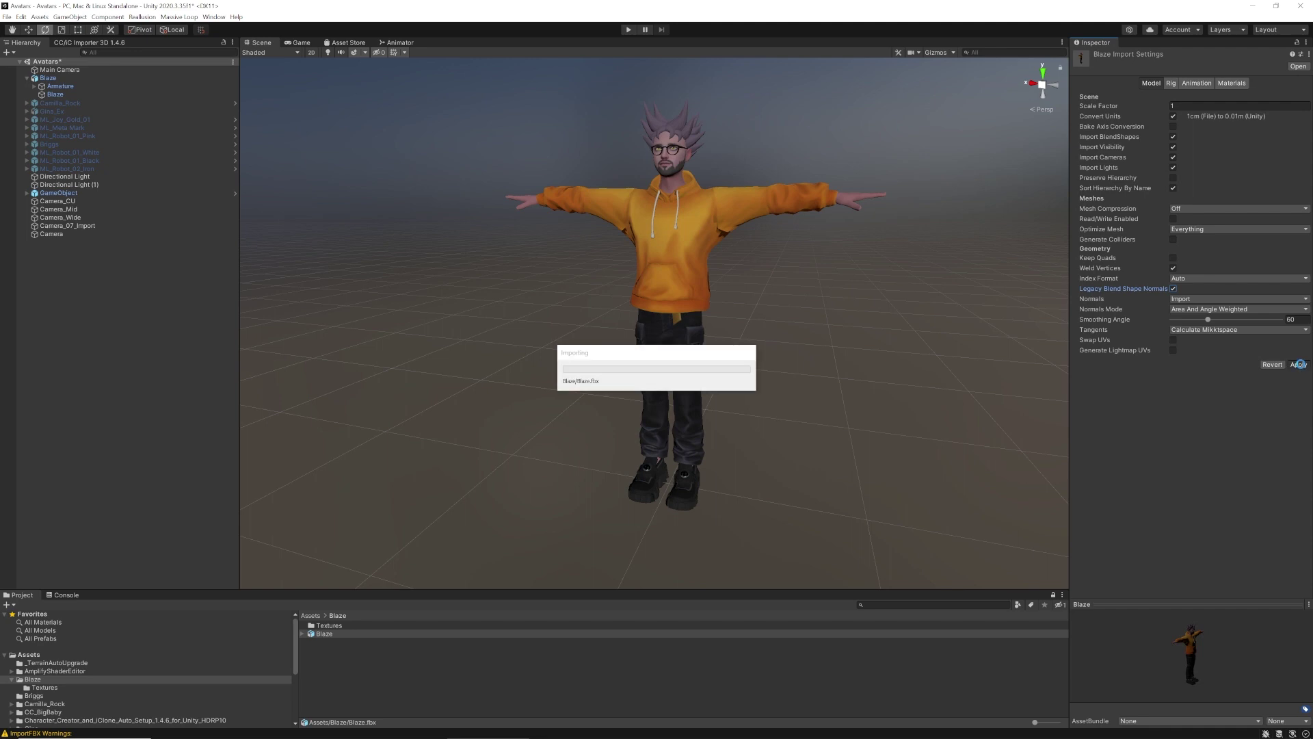
# Recheck the Blaze mesh's mouthOpen and eyesClosed blend shapes
pyautogui.click(691, 278)
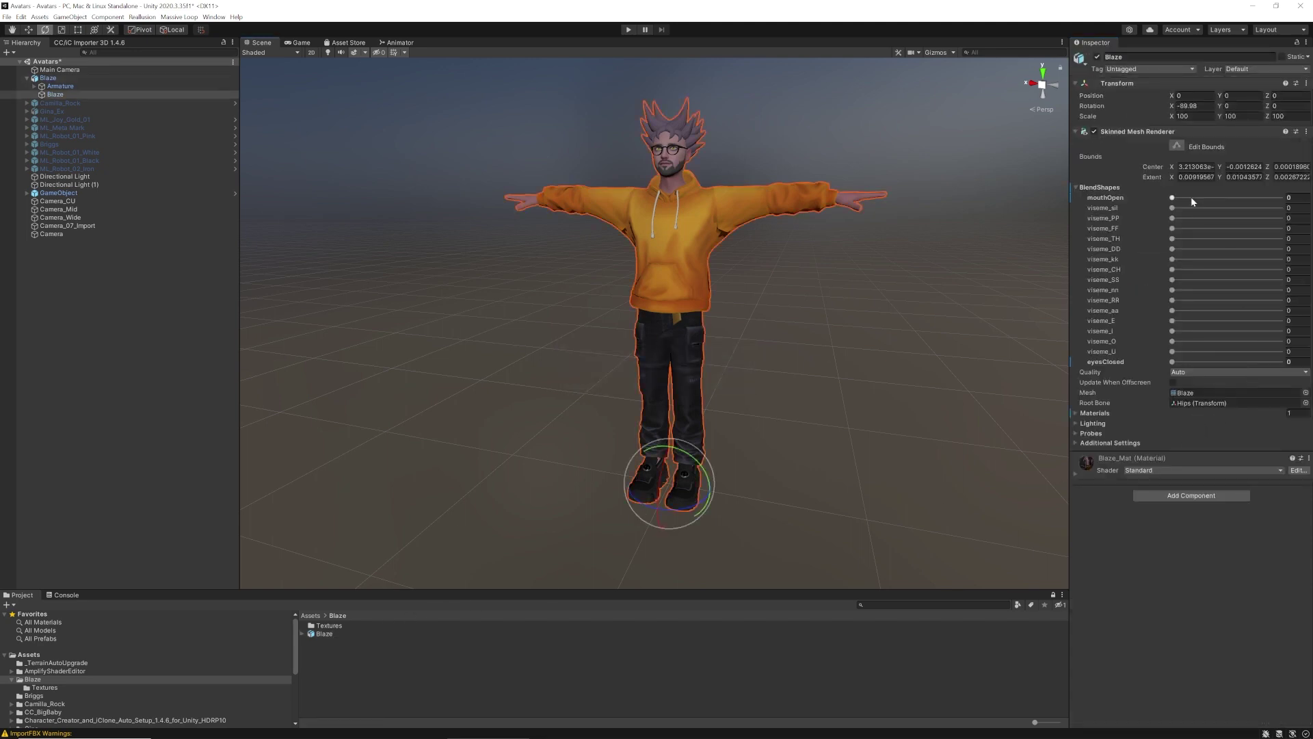
pyautogui.click(1172, 198)
pyautogui.click(1173, 362)
pyautogui.click(510, 663)
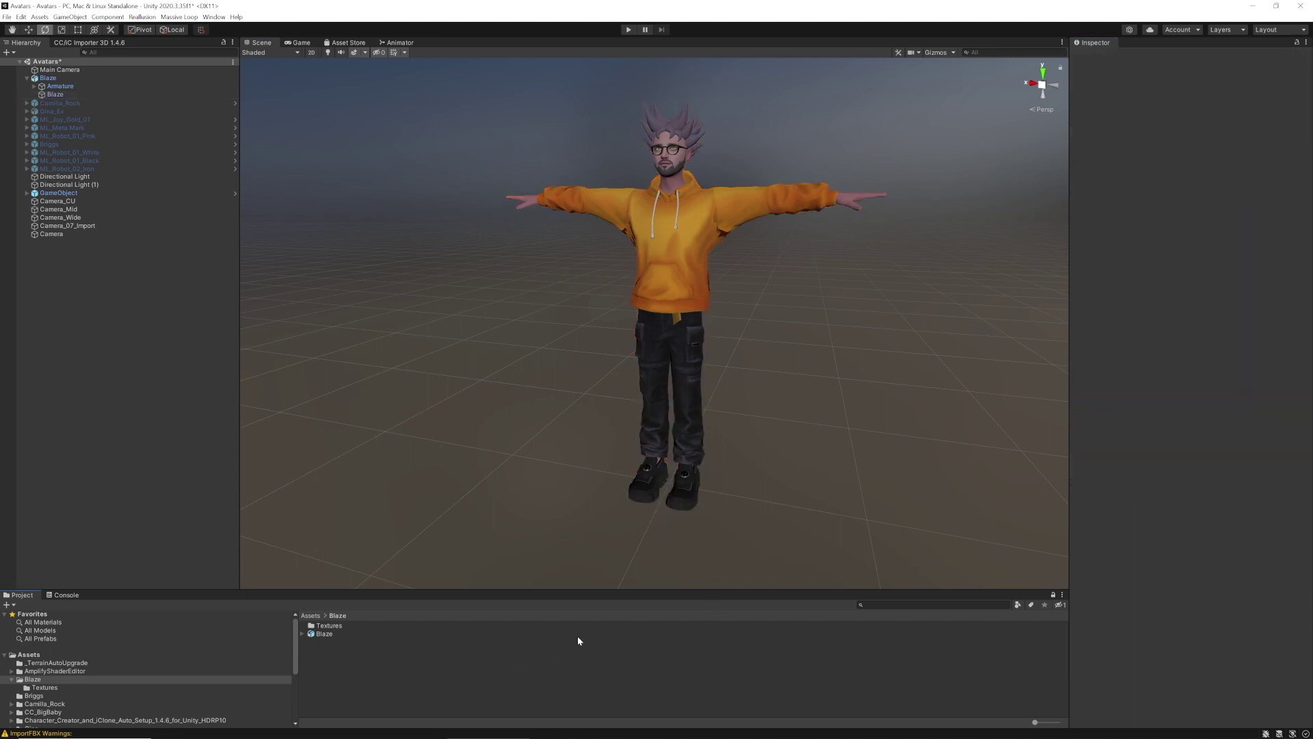
# Drag Blaze from the Hierarchy into the Blaze folder as an Original Prefab, Blaze.prefab
pyautogui.click(33, 78)
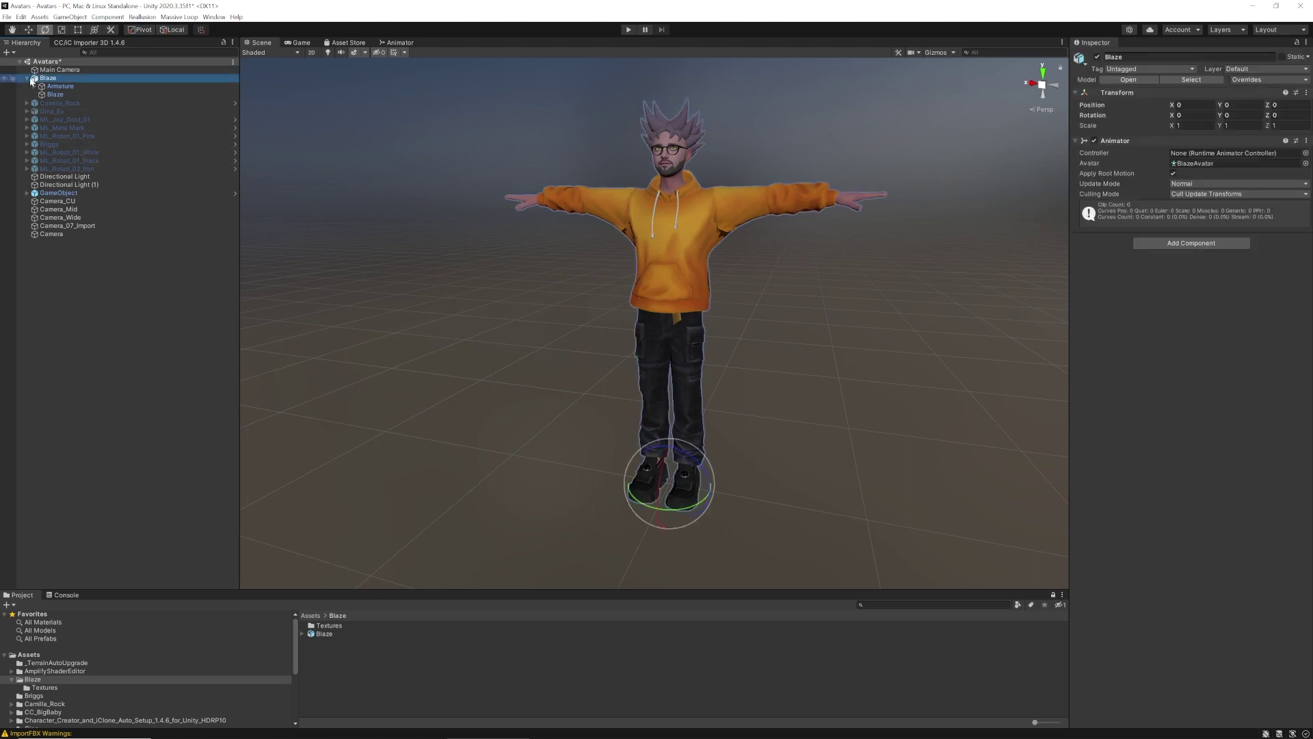
pyautogui.click(28, 79)
pyautogui.moveTo(52, 80); pyautogui.dragTo(344, 673)
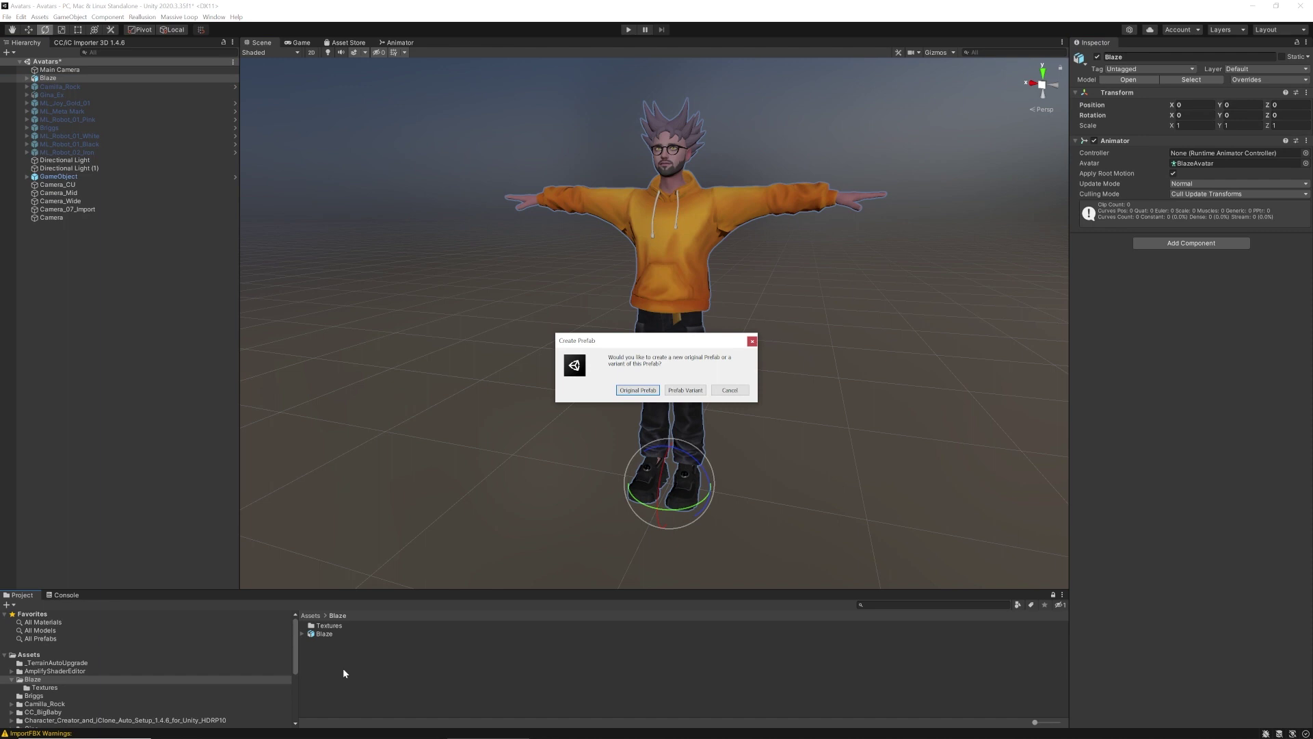
pyautogui.click(635, 389)
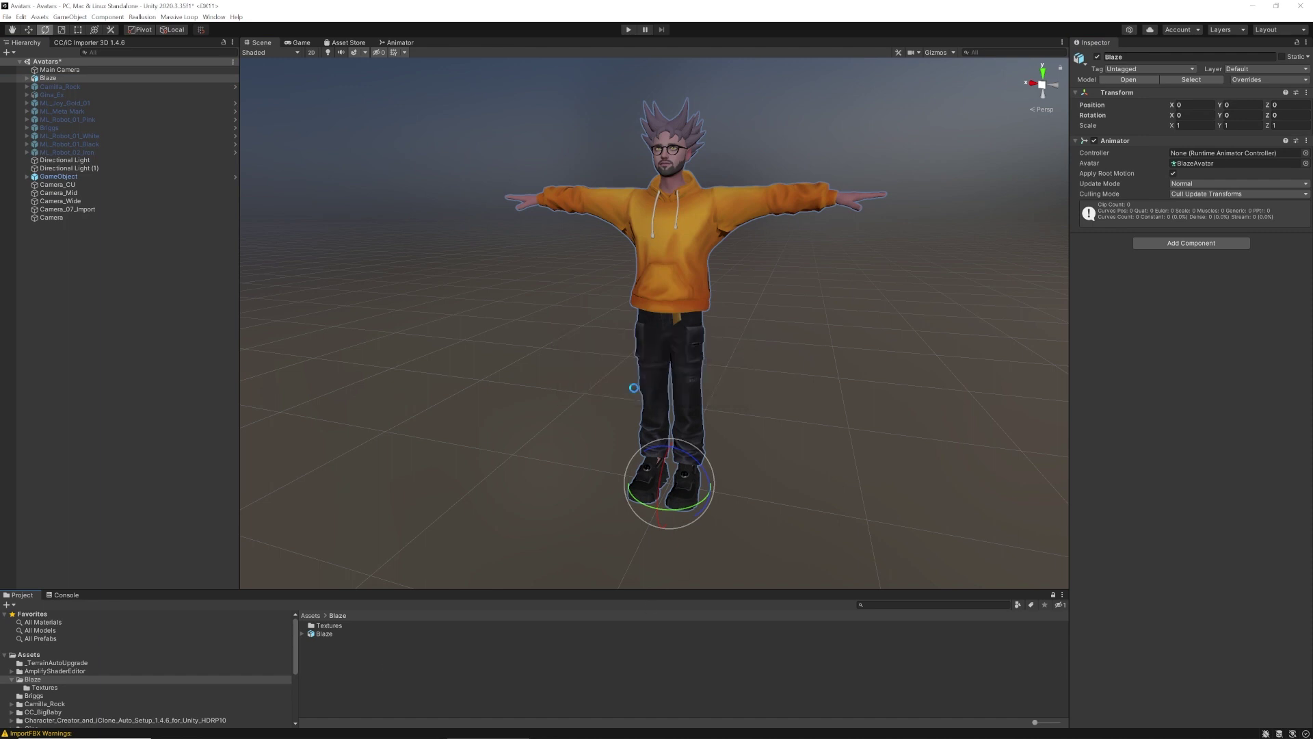
pyautogui.click(394, 674)
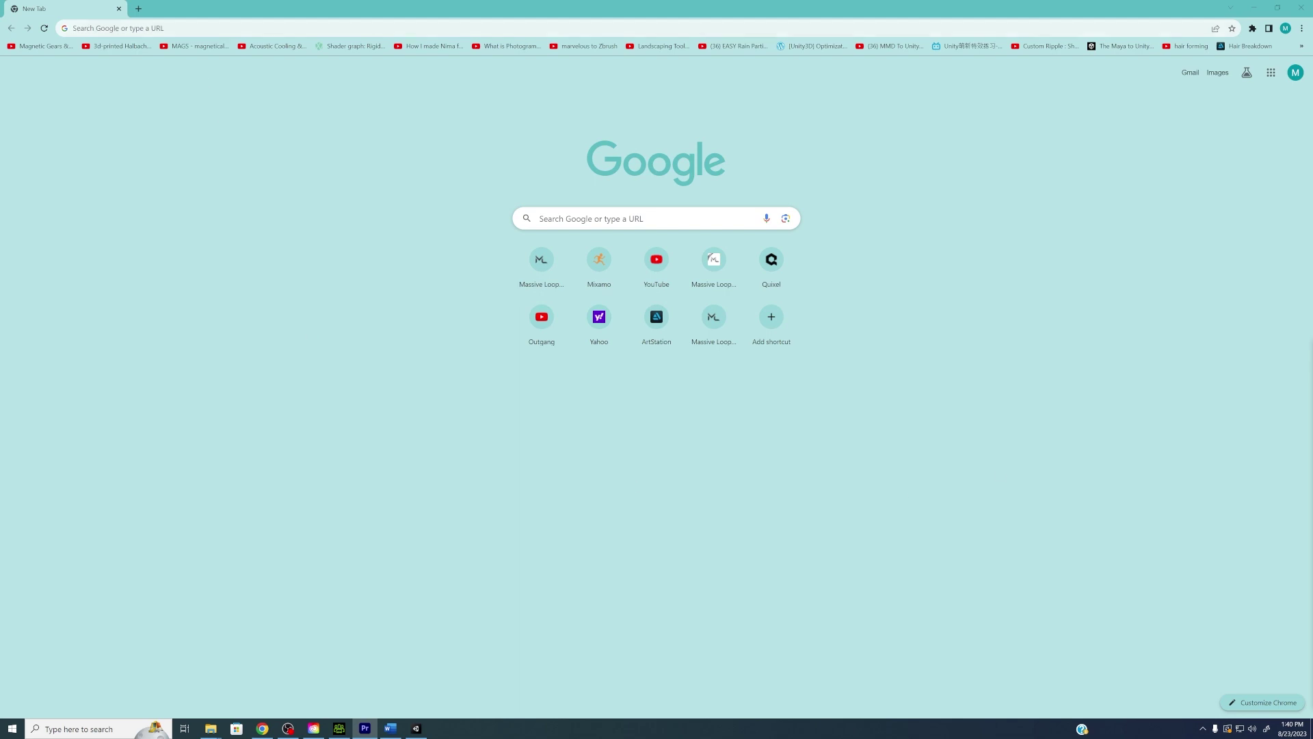
pyautogui.write('www.massive')
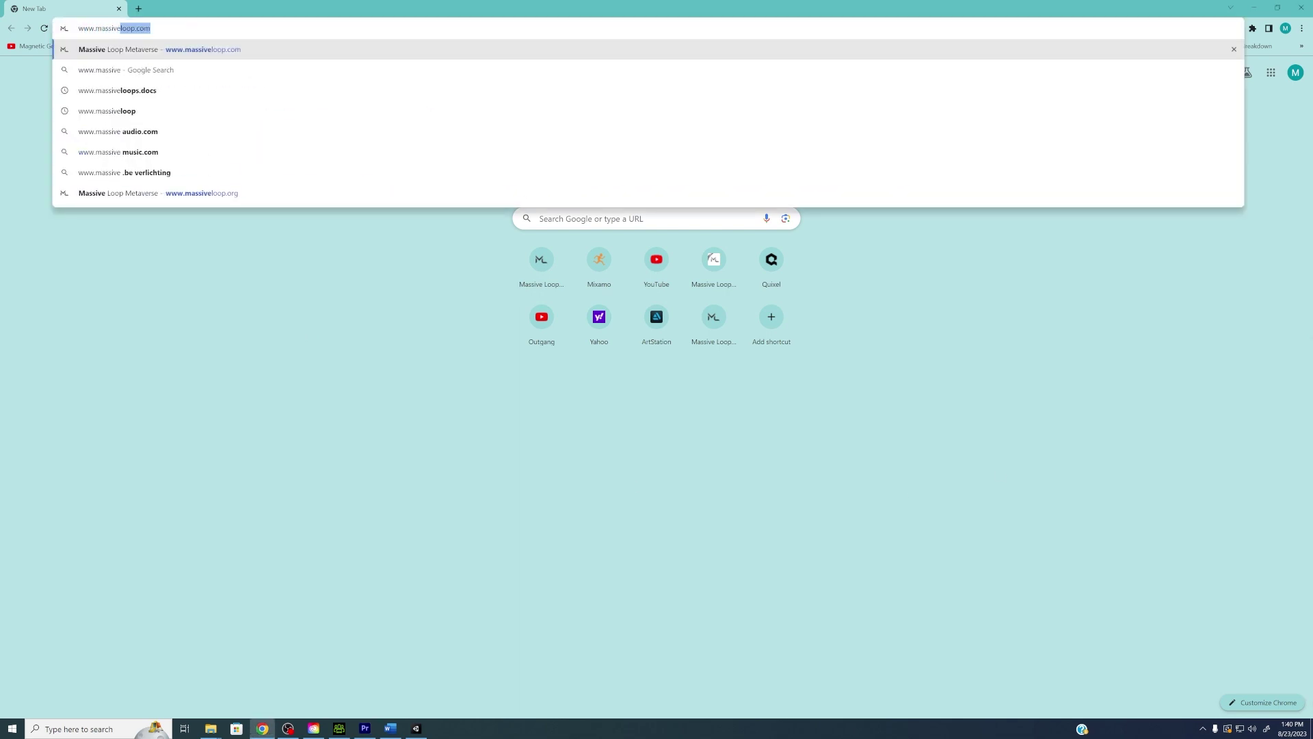
pyautogui.write('loop.com')
pyautogui.press('Return')
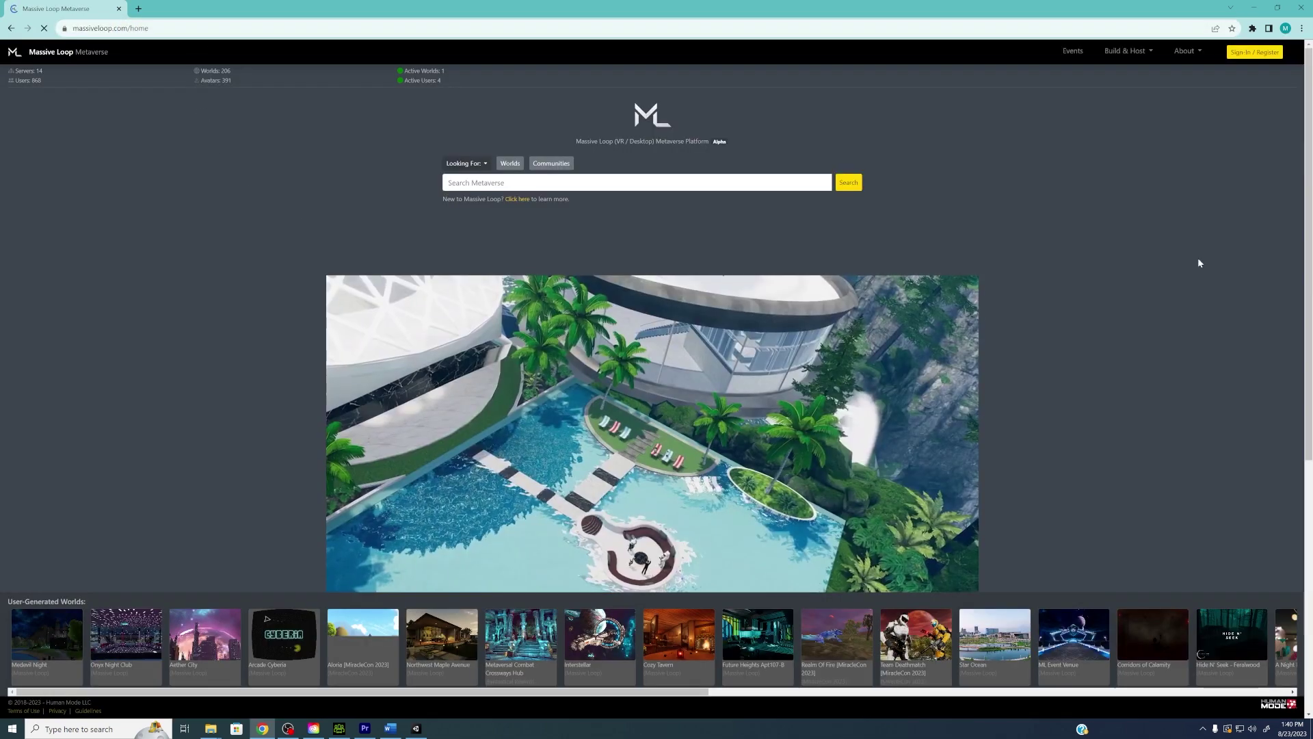
pyautogui.click(1254, 52)
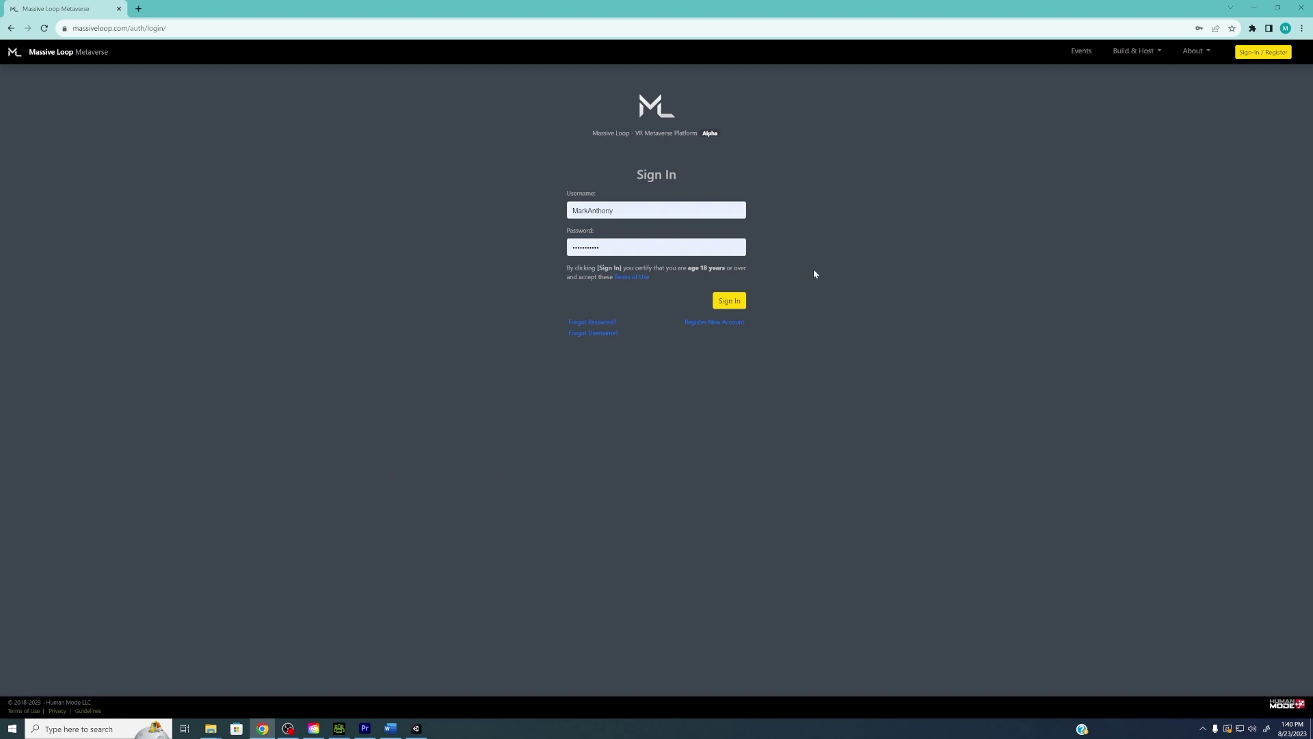
pyautogui.click(731, 302)
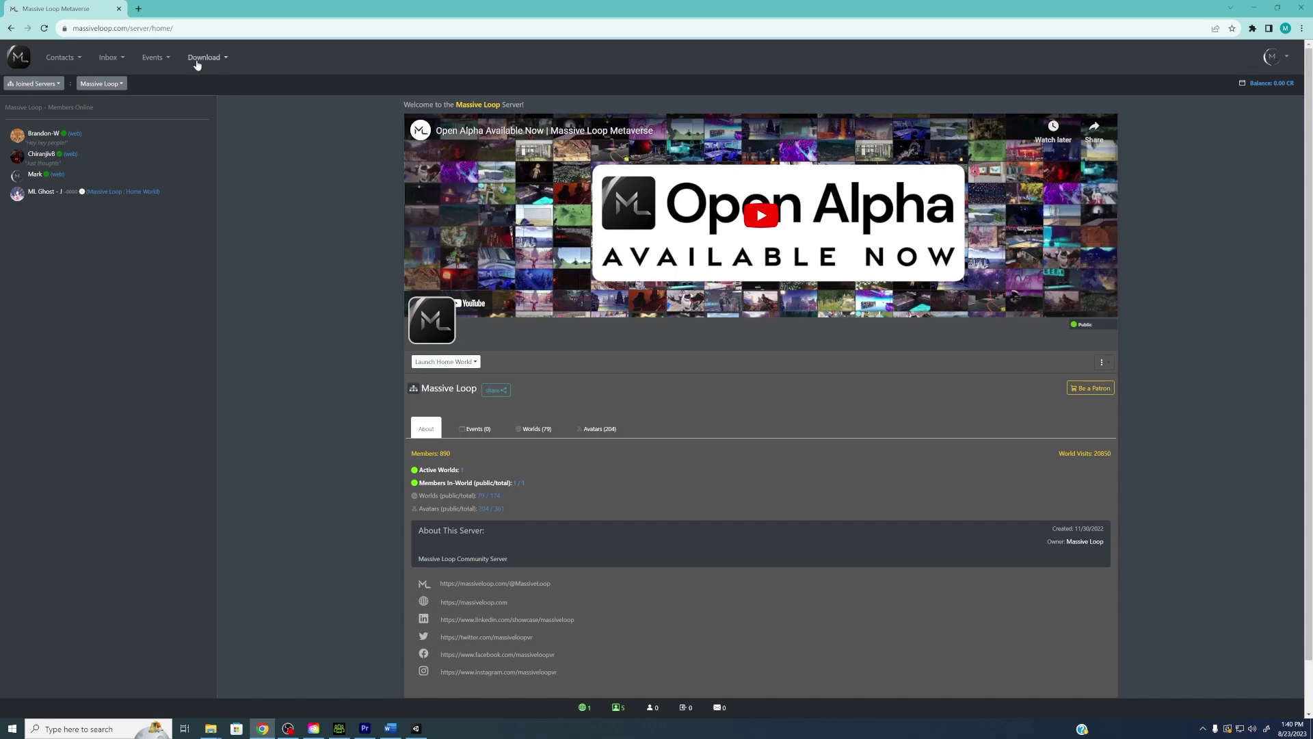
# Download Massive Loop SDK 0.8.0 from the site's Massive Loop SDK download page
pyautogui.click(219, 60)
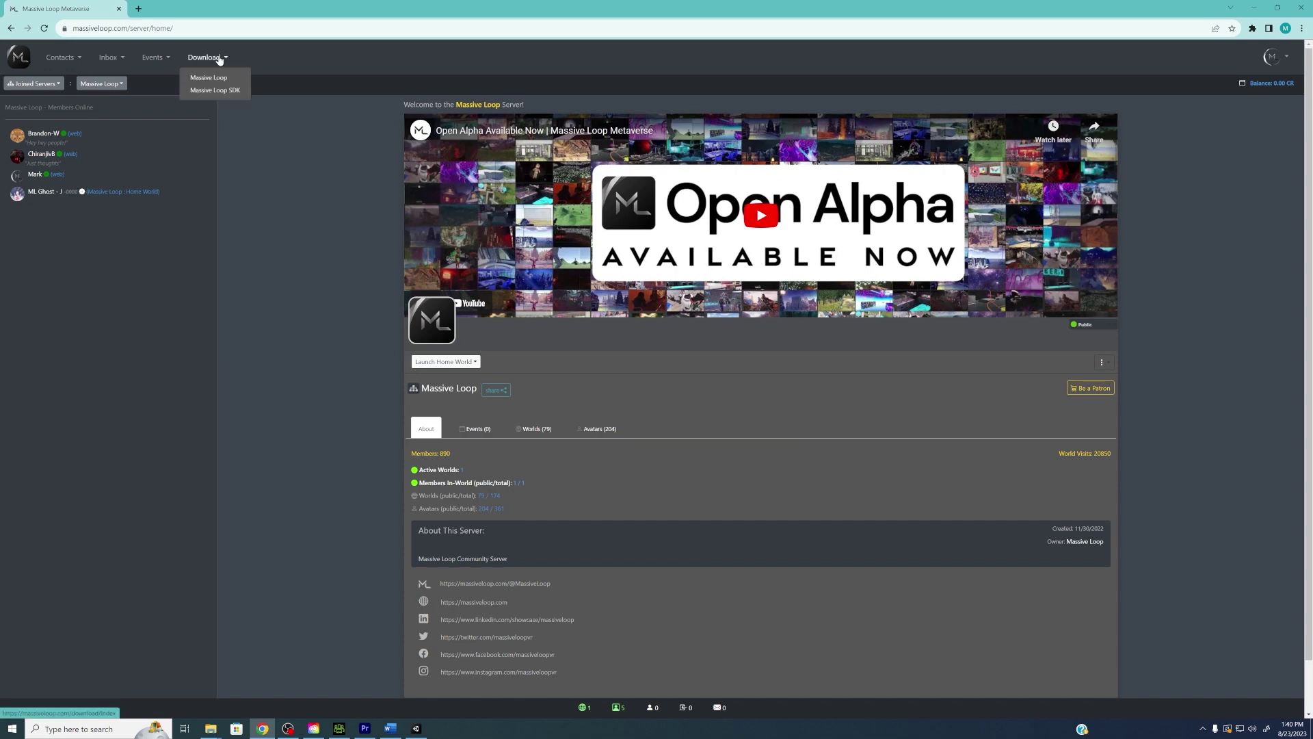
pyautogui.click(243, 92)
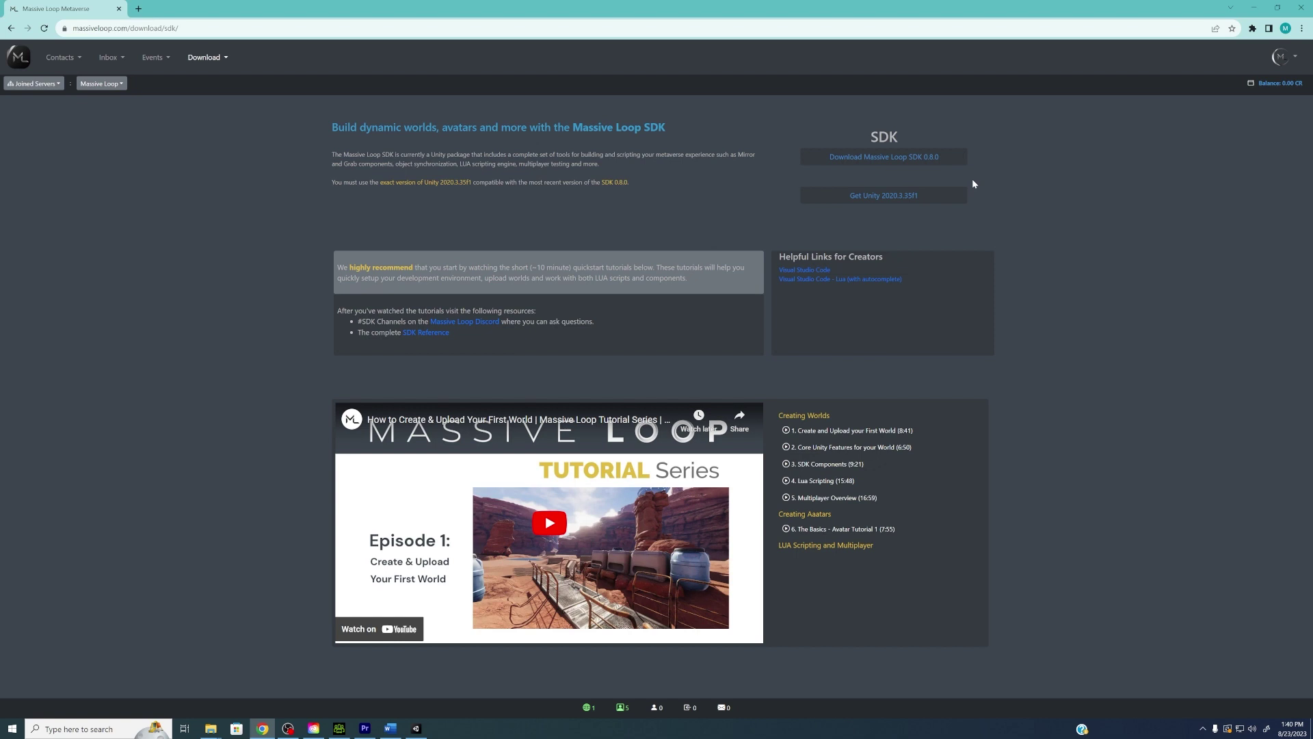
pyautogui.click(896, 158)
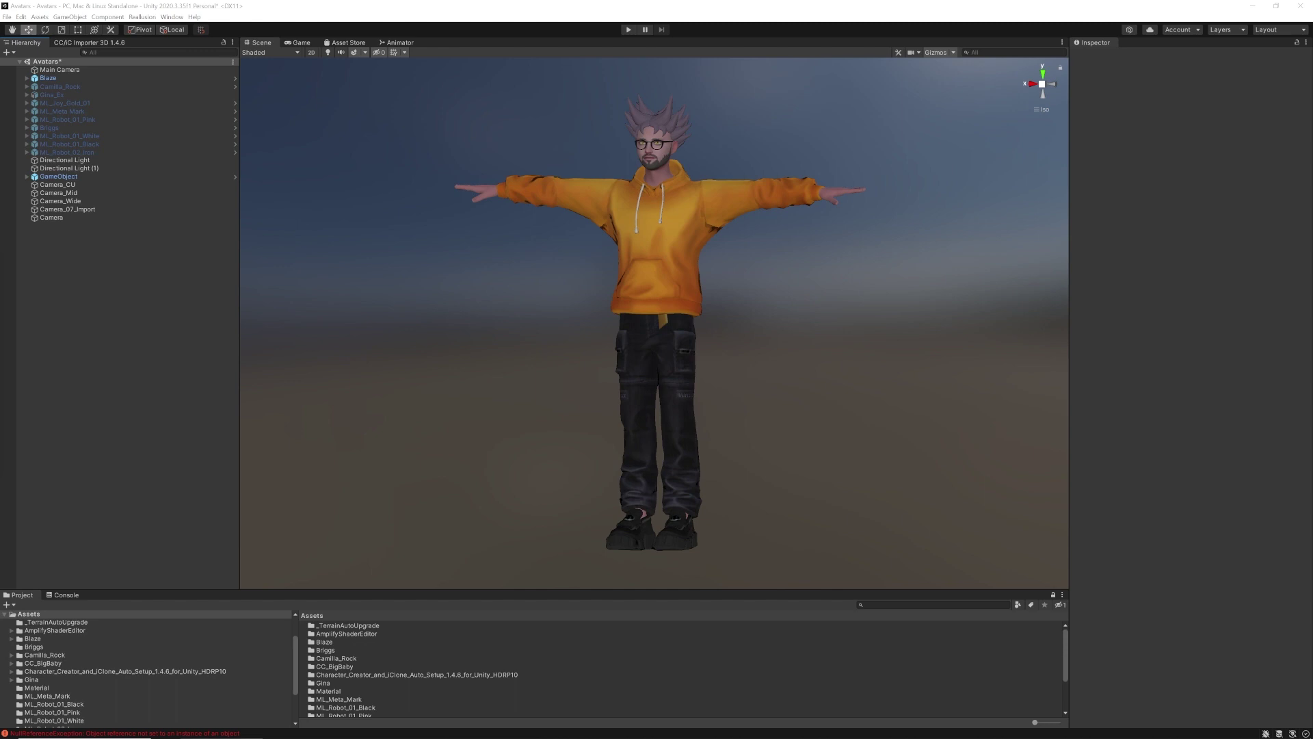
# Import all files of ML_SDK_UNITY_0_8_1.unitypackage from Downloads into the Unity project
pyautogui.moveTo(0, 260); pyautogui.dragTo(710, 176)
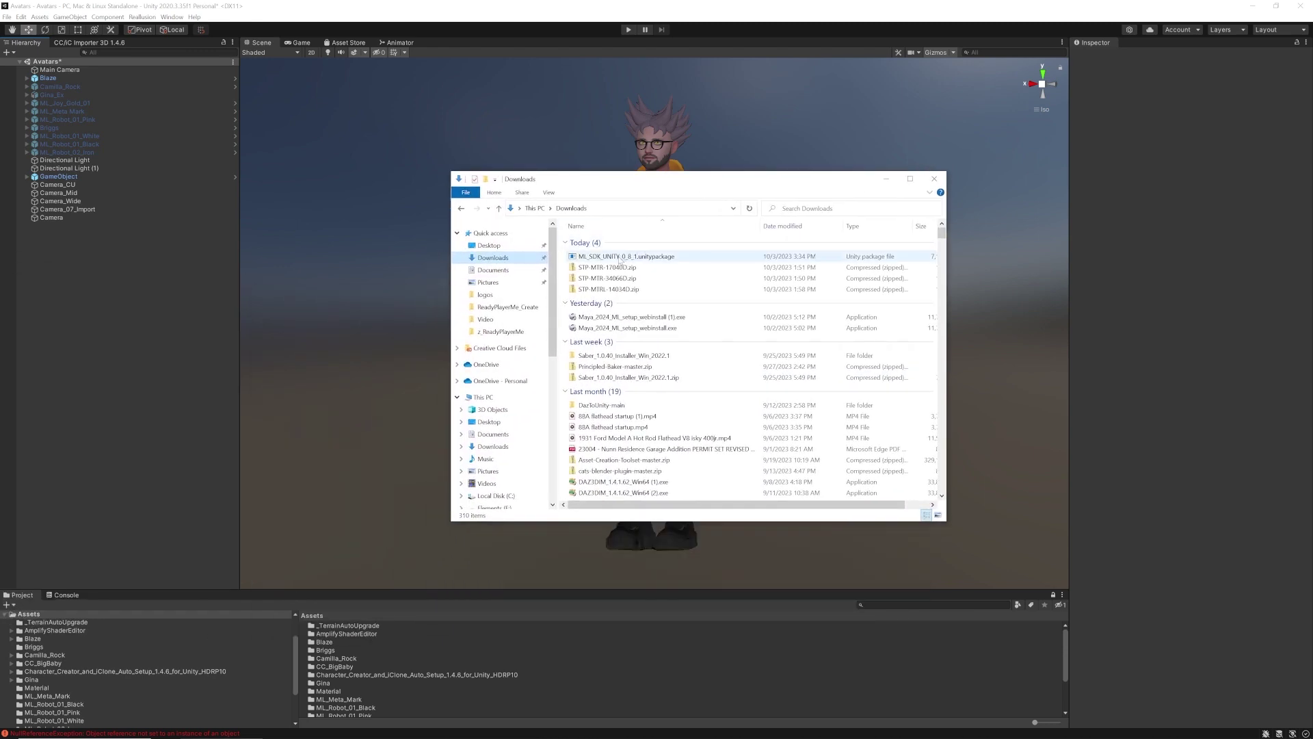
pyautogui.moveTo(616, 256); pyautogui.dragTo(81, 617)
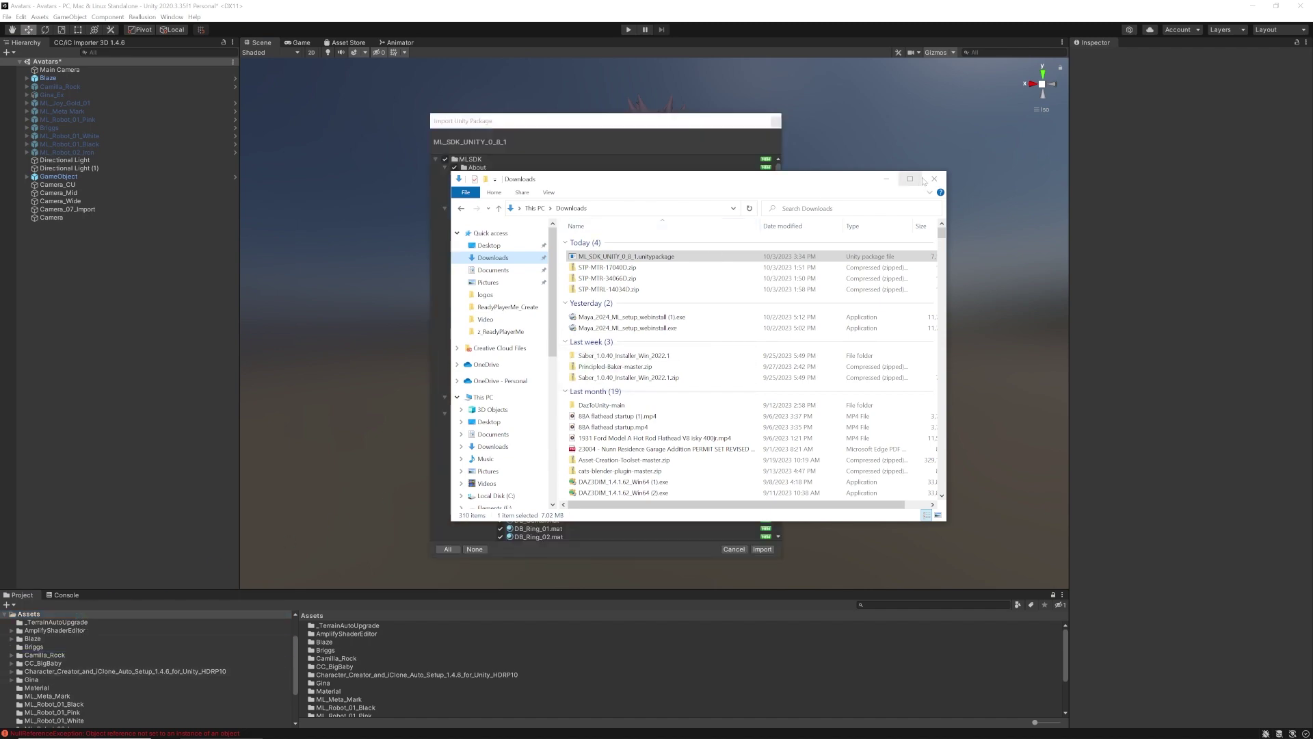
pyautogui.click(934, 178)
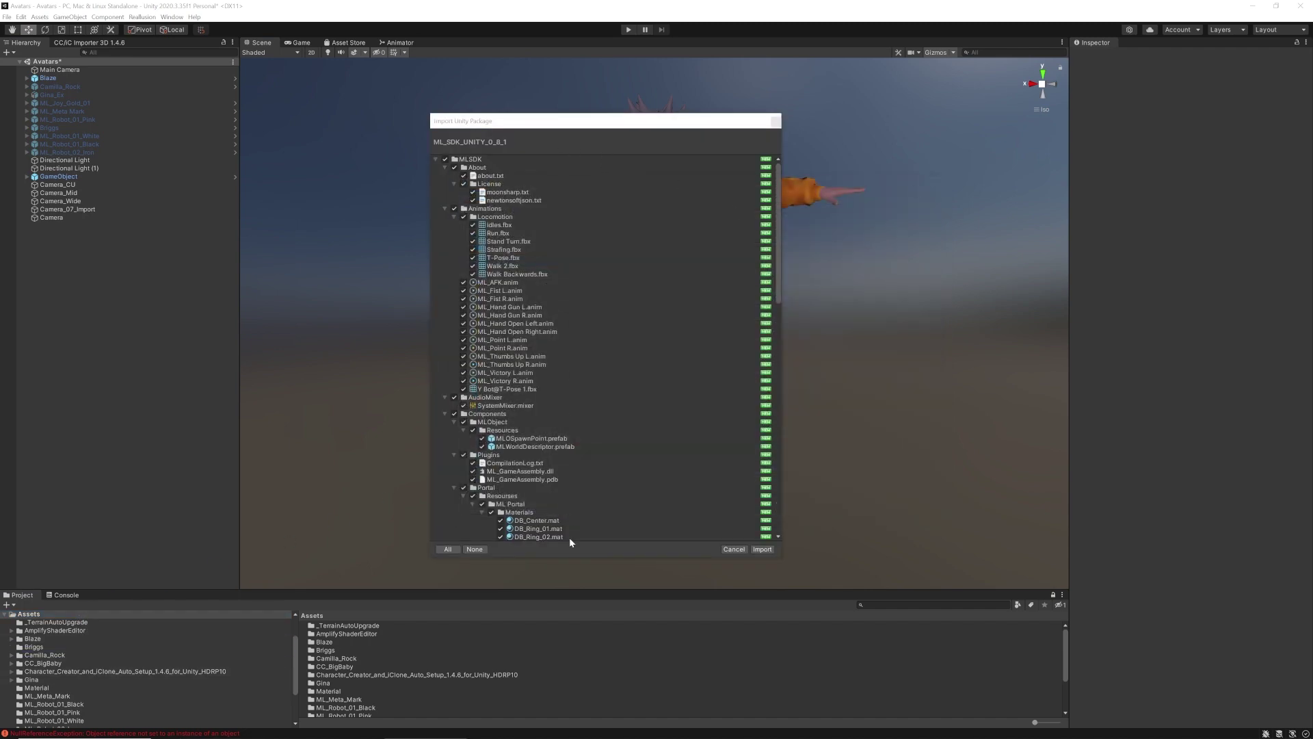
pyautogui.click(762, 549)
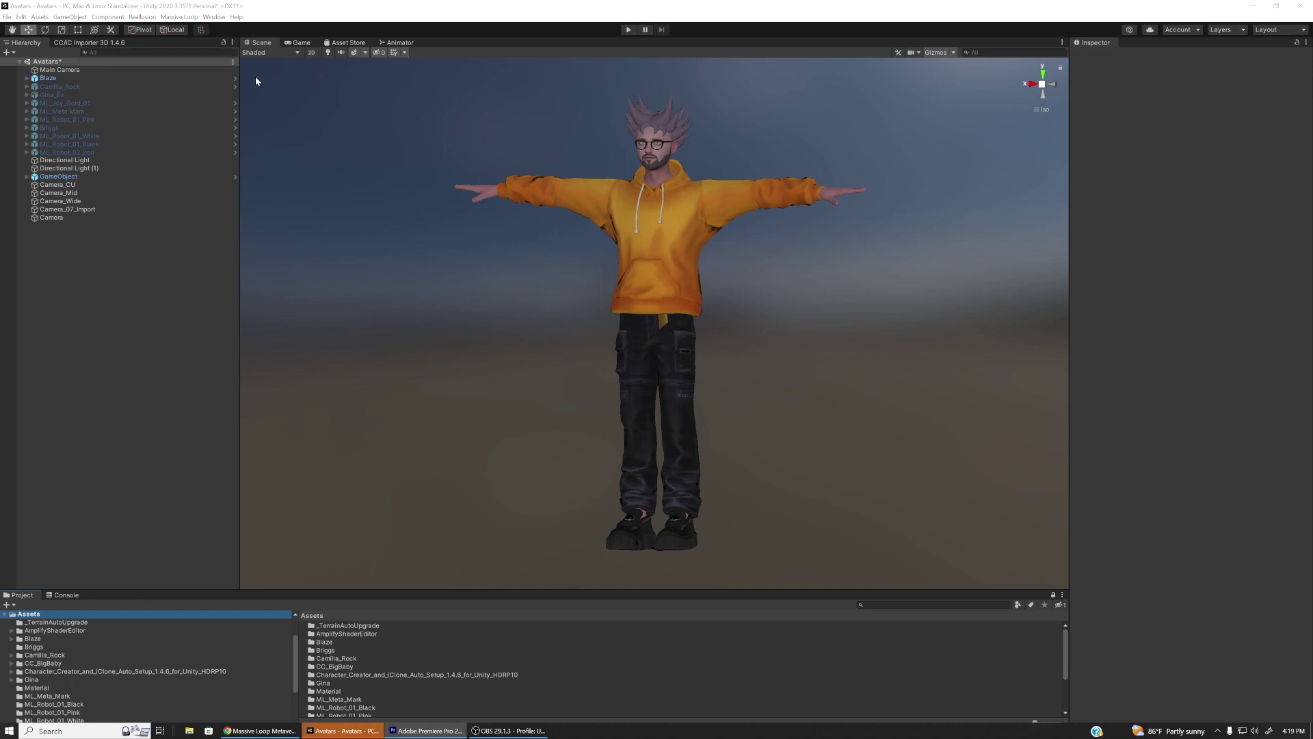
# Add the Avatar Descriptor component to Blaze, found by searching 'avat'
pyautogui.click(68, 78)
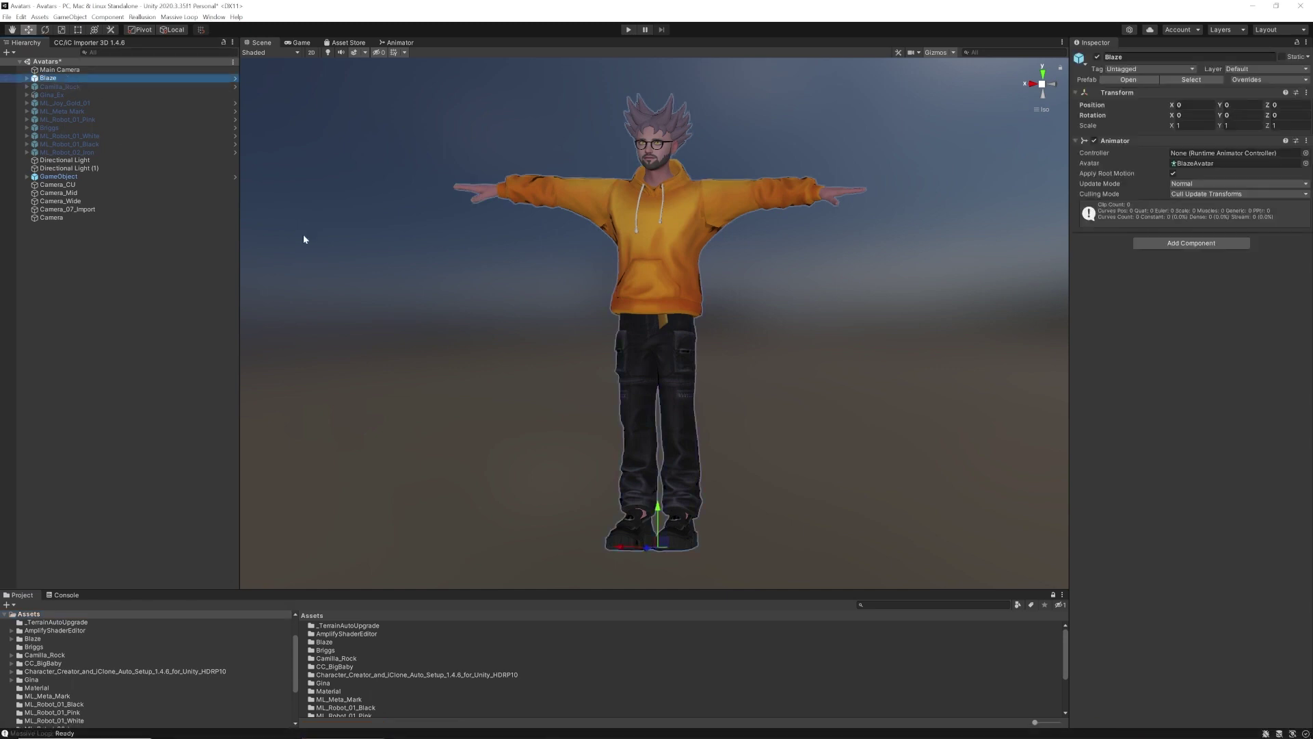
pyautogui.click(1180, 244)
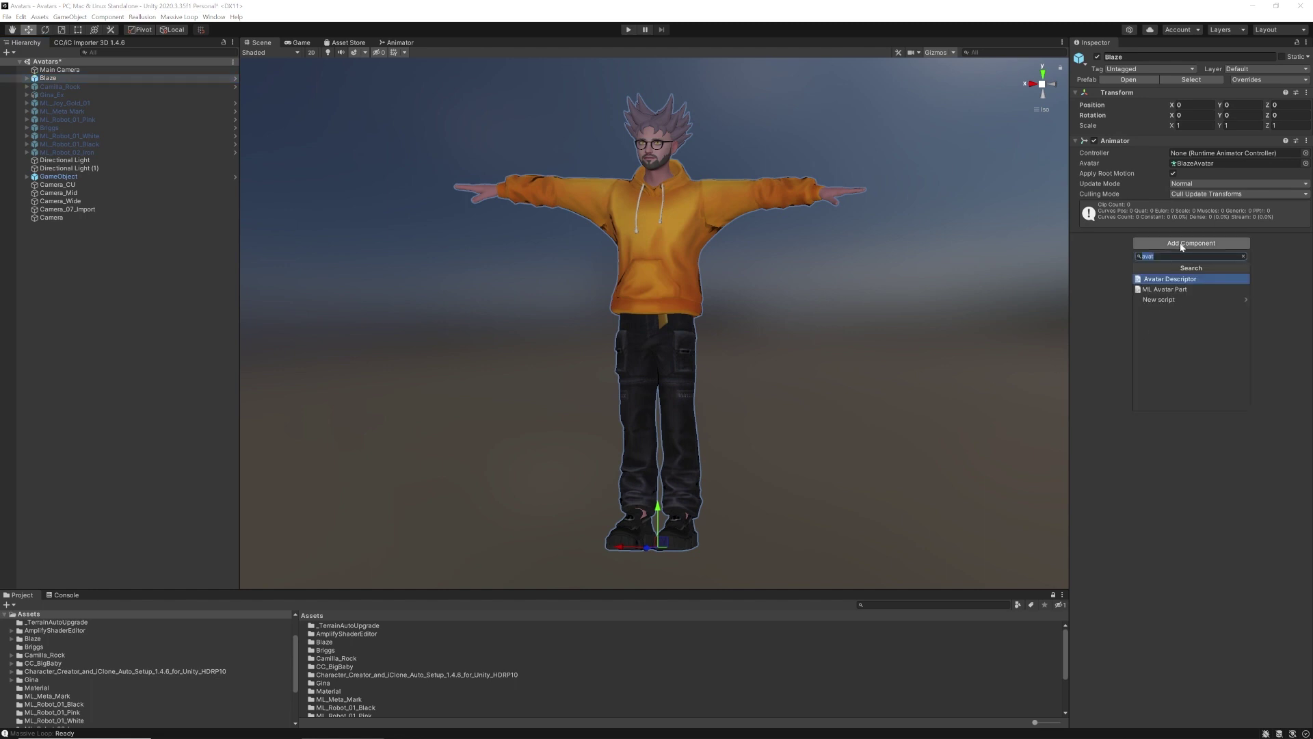
pyautogui.click(1178, 256)
pyautogui.click(1163, 279)
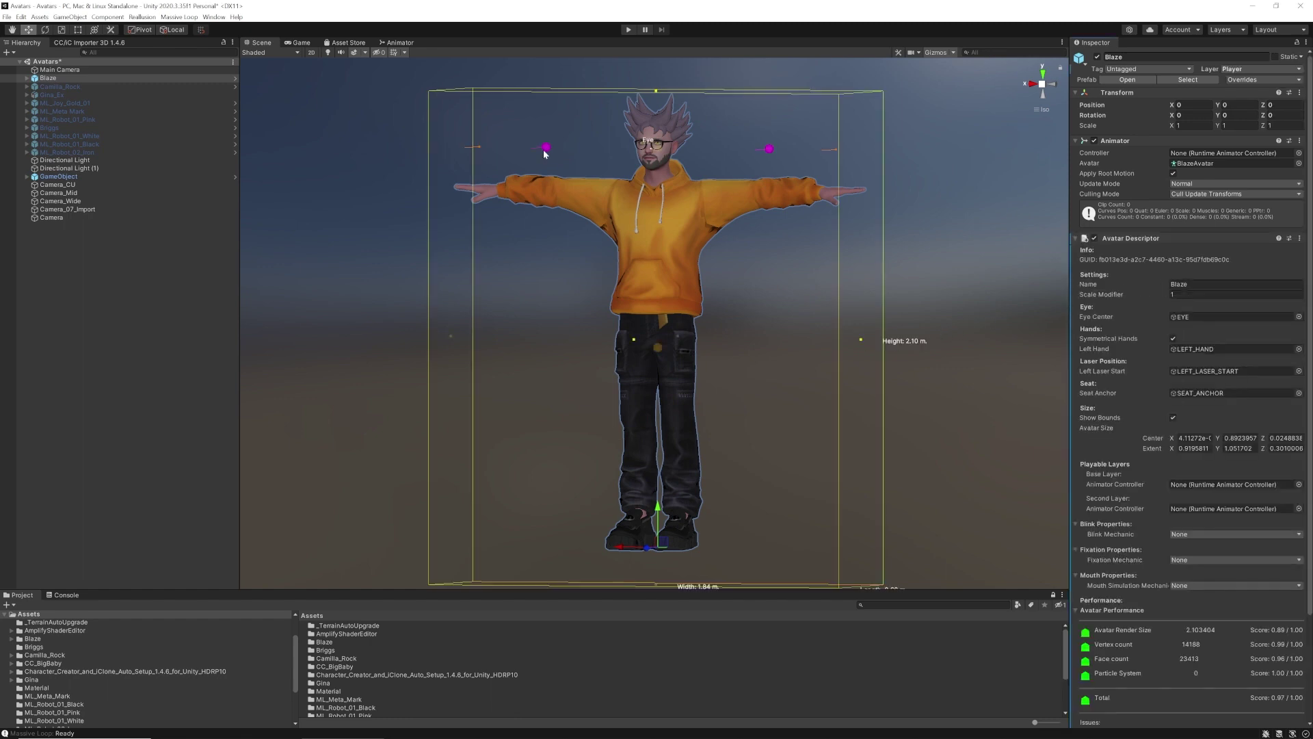
# Review Blaze's new LEFT_HAND and RIGHT_HAND child points, then reselect Blaze
pyautogui.click(27, 78)
pyautogui.click(64, 110)
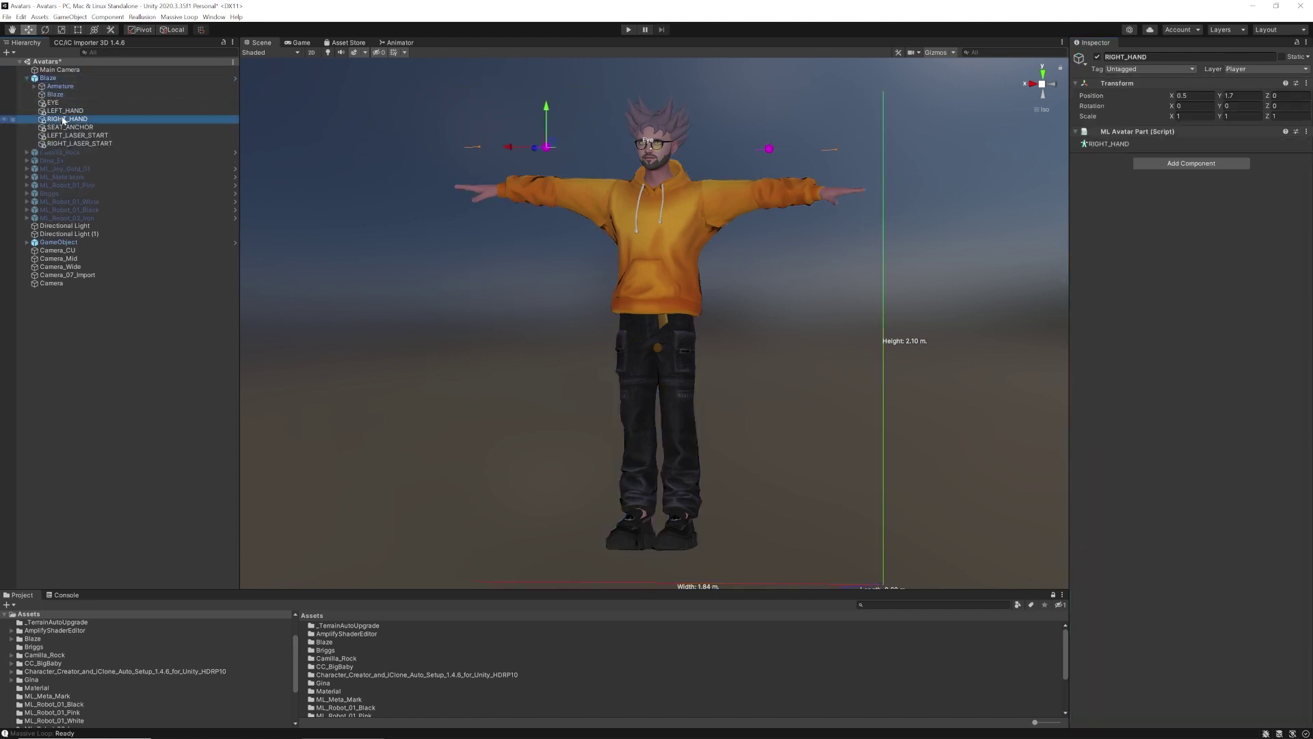
pyautogui.click(63, 127)
pyautogui.click(48, 78)
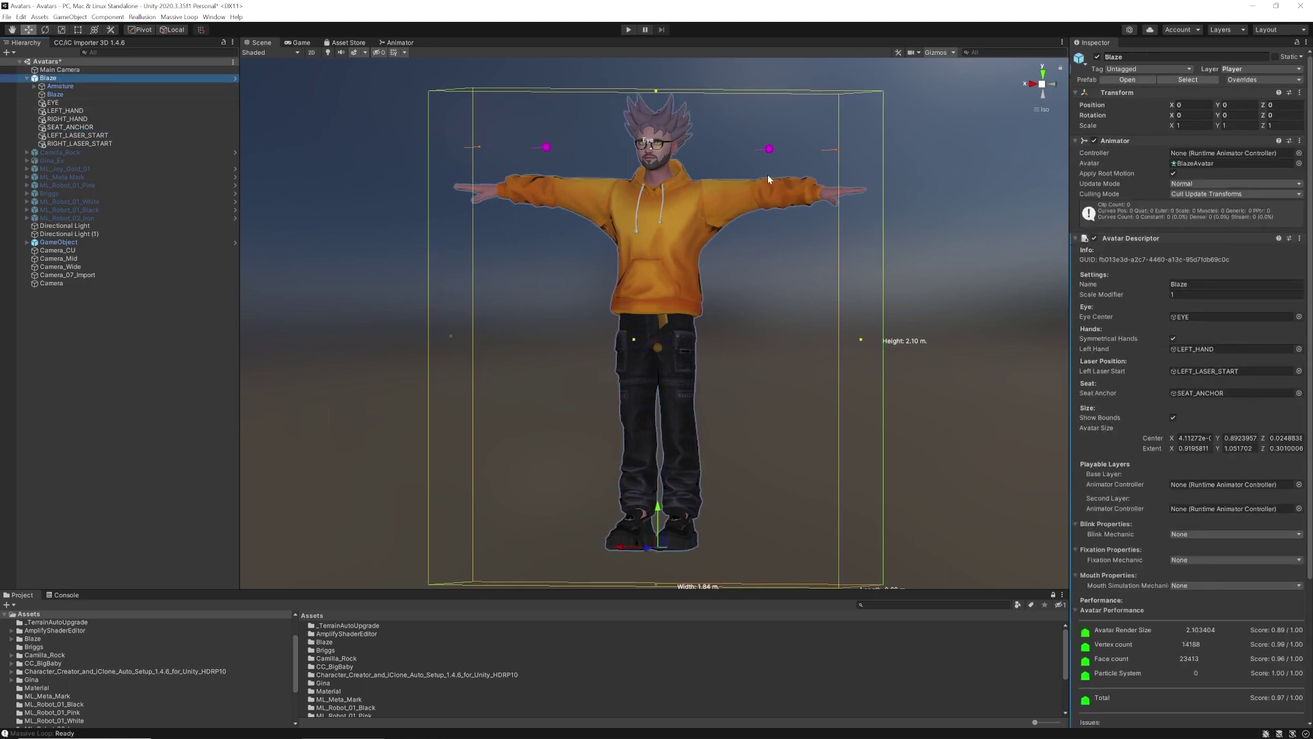
# Move the EYE point up and forward to the glasses, at Y 1.722, Z 0.147
pyautogui.click(68, 104)
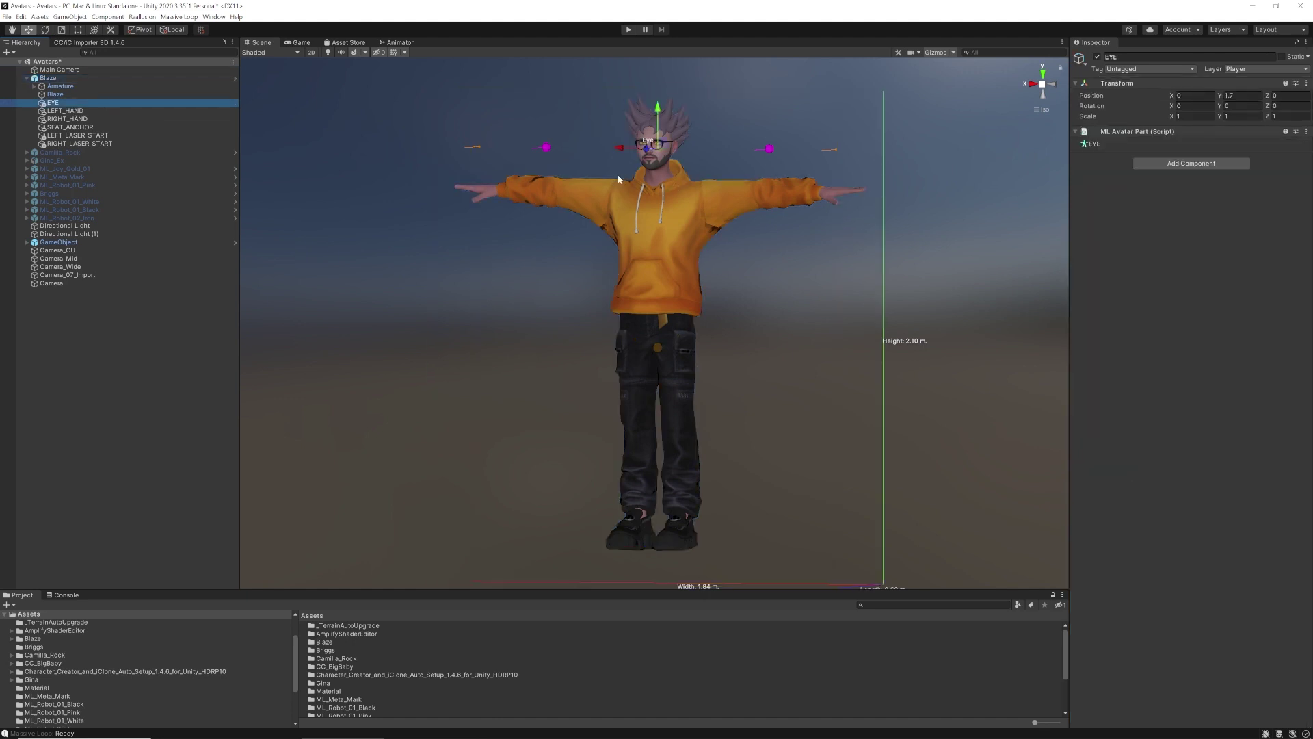
pyautogui.moveTo(659, 109); pyautogui.dragTo(659, 103)
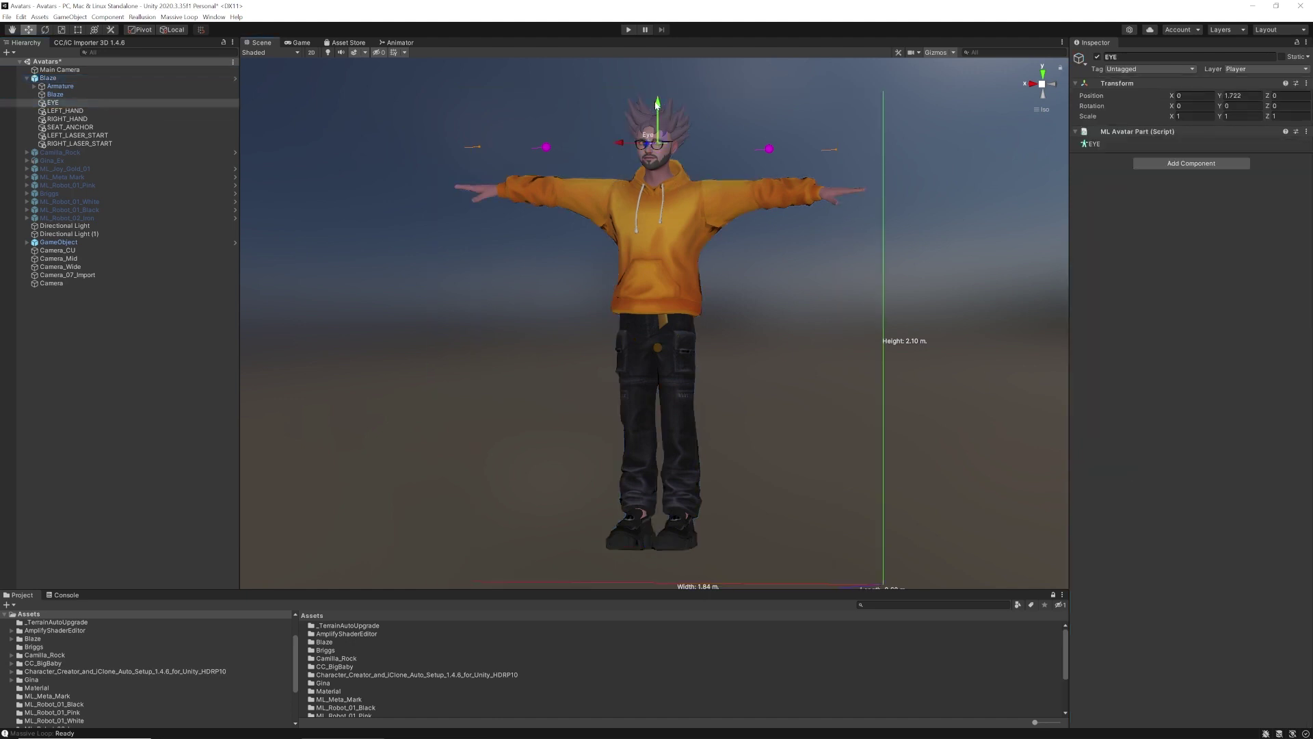
pyautogui.keyDown('alt'); pyautogui.moveTo(662, 169); pyautogui.dragTo(616, 146); pyautogui.keyUp('alt')
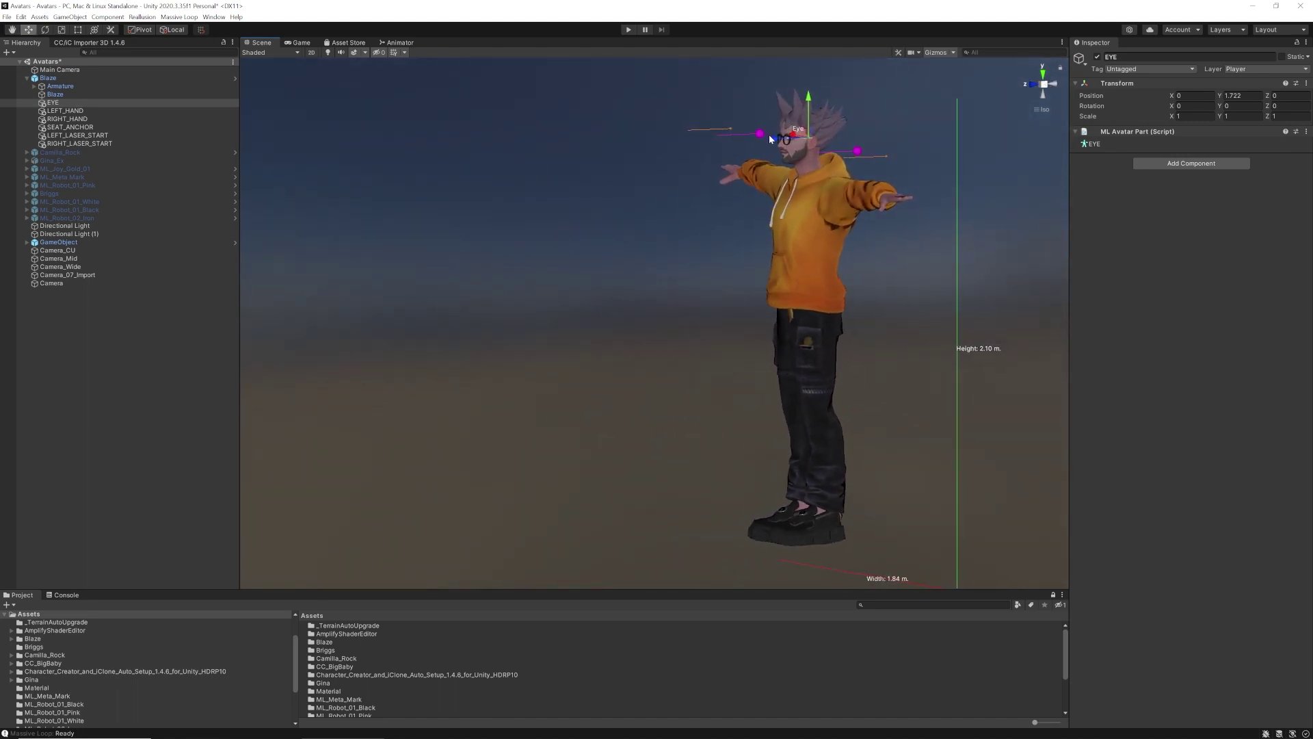
pyautogui.moveTo(774, 142); pyautogui.dragTo(842, 217)
pyautogui.keyDown('alt'); pyautogui.moveTo(796, 189); pyautogui.dragTo(755, 283, button='middle'); pyautogui.keyUp('alt')
pyautogui.keyDown('alt'); pyautogui.moveTo(638, 252); pyautogui.dragTo(762, 216, button='right'); pyautogui.keyUp('alt')
pyautogui.keyDown('alt'); pyautogui.moveTo(779, 203); pyautogui.dragTo(788, 239); pyautogui.keyUp('alt')
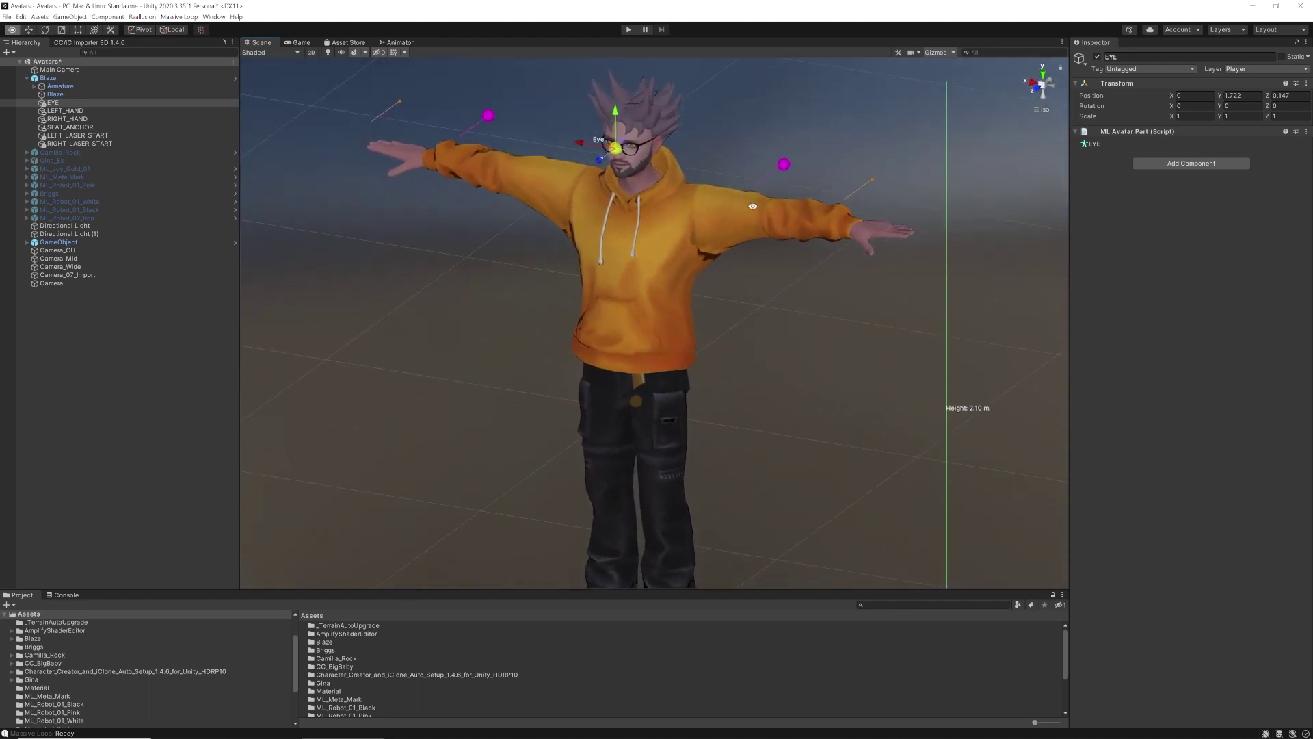
pyautogui.keyDown('alt'); pyautogui.moveTo(752, 207); pyautogui.dragTo(757, 222, button='middle'); pyautogui.keyUp('alt')
pyautogui.keyDown('alt'); pyautogui.moveTo(761, 220); pyautogui.dragTo(692, 218); pyautogui.keyUp('alt')
pyautogui.keyDown('alt'); pyautogui.moveTo(807, 211); pyautogui.dragTo(732, 209, button='middle'); pyautogui.keyUp('alt')
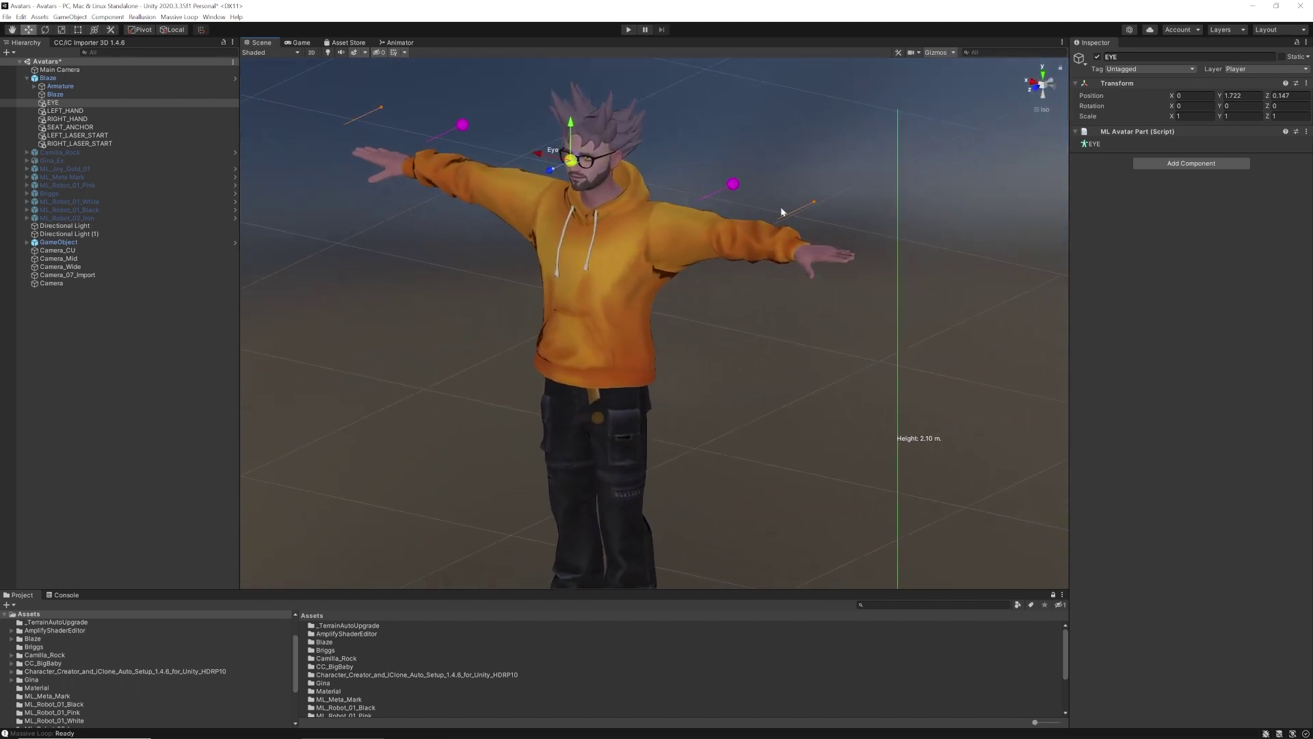
# Move LEFT_HAND onto the avatar's left hand at X -0.801, Y 1.498, Z -0.014
pyautogui.click(68, 113)
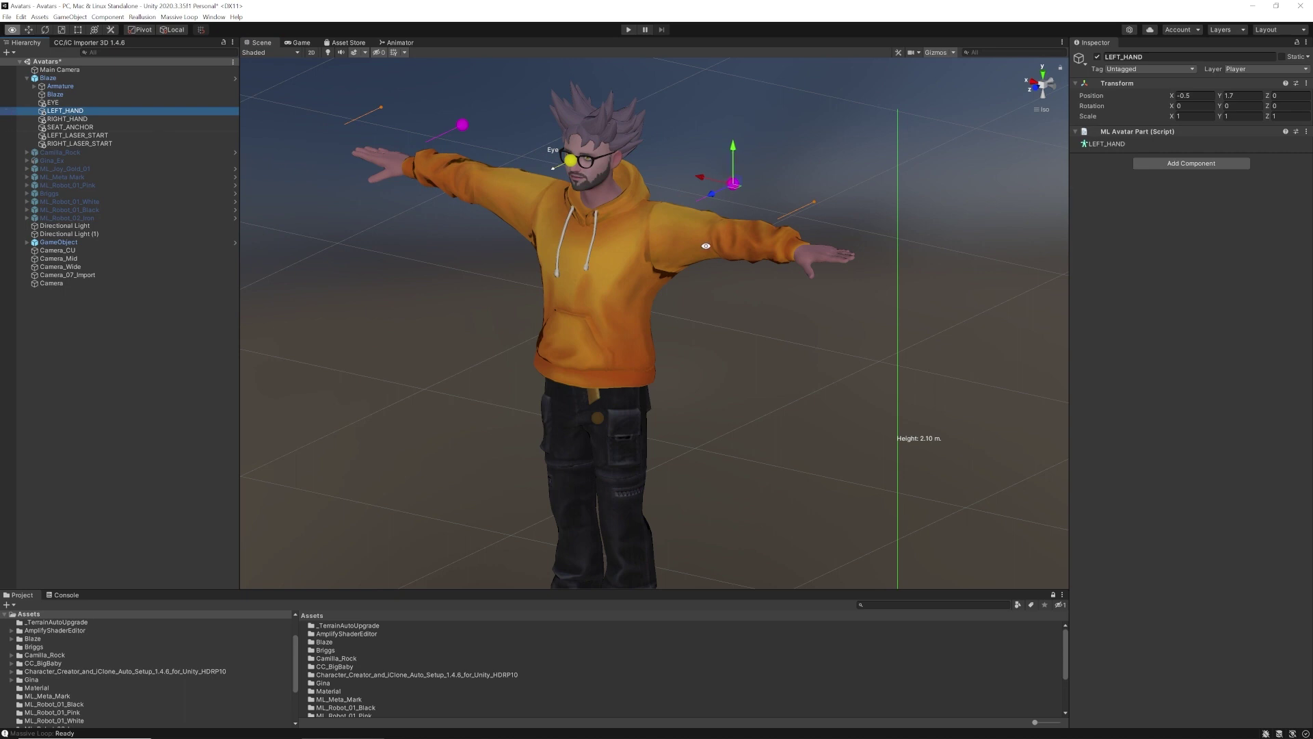
pyautogui.keyDown('alt'); pyautogui.moveTo(733, 179); pyautogui.dragTo(800, 185); pyautogui.keyUp('alt')
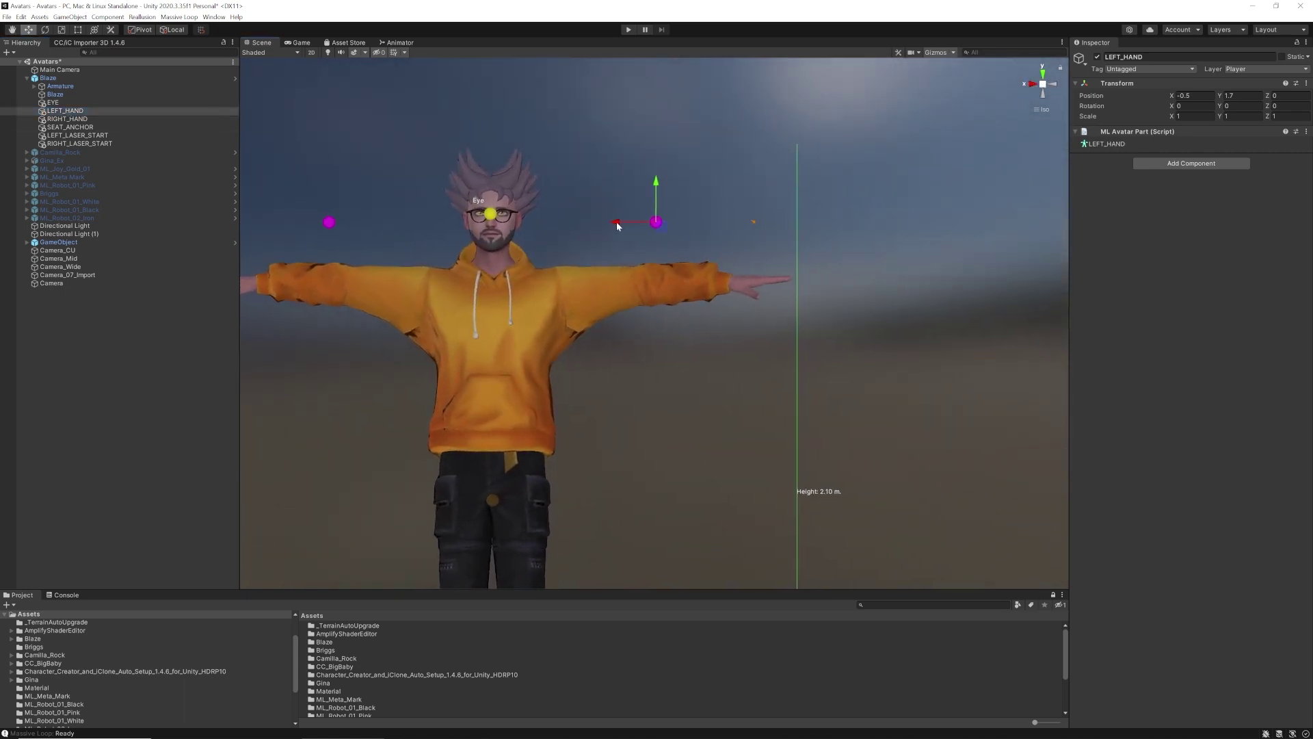
pyautogui.moveTo(617, 226); pyautogui.dragTo(715, 245)
pyautogui.moveTo(756, 186); pyautogui.dragTo(915, 255)
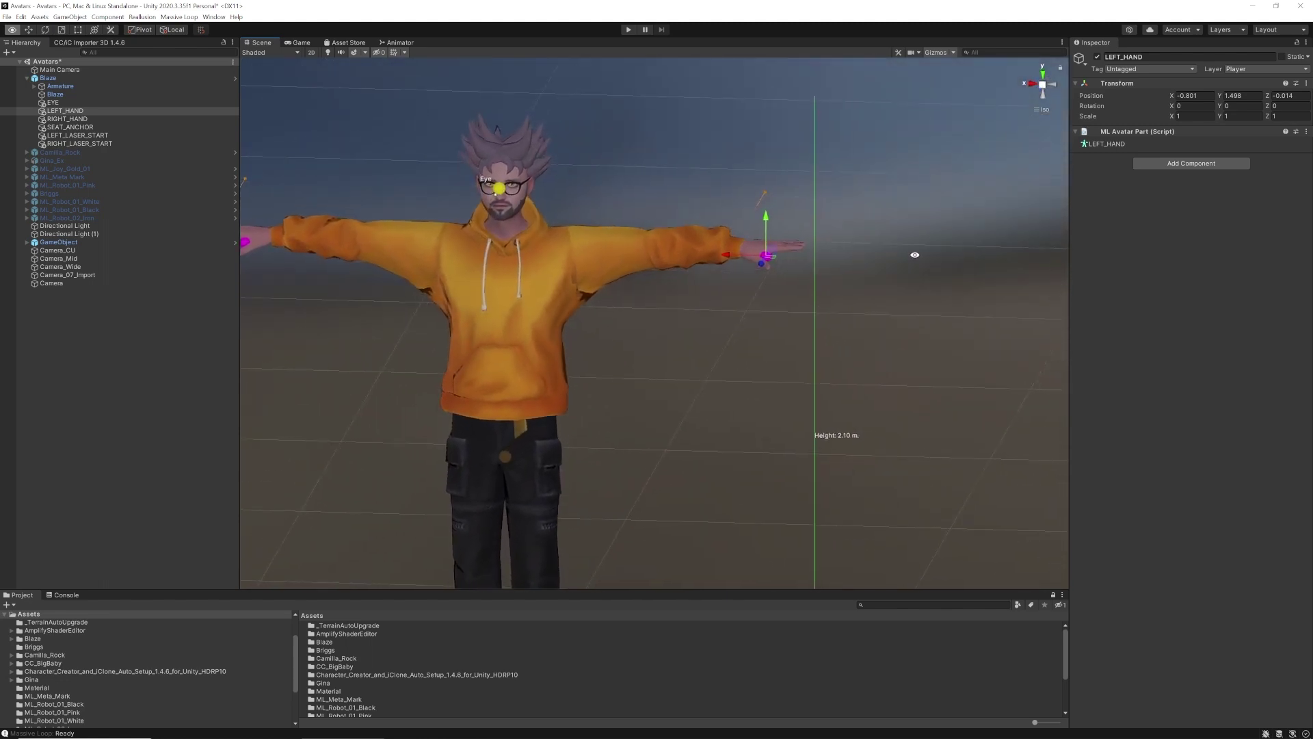
# Set LEFT_HAND's Y and Z rotation to -90
pyautogui.click(1228, 106)
pyautogui.write('-90')
pyautogui.click(1289, 107)
pyautogui.doubleClick(1273, 106)
pyautogui.write('-90')
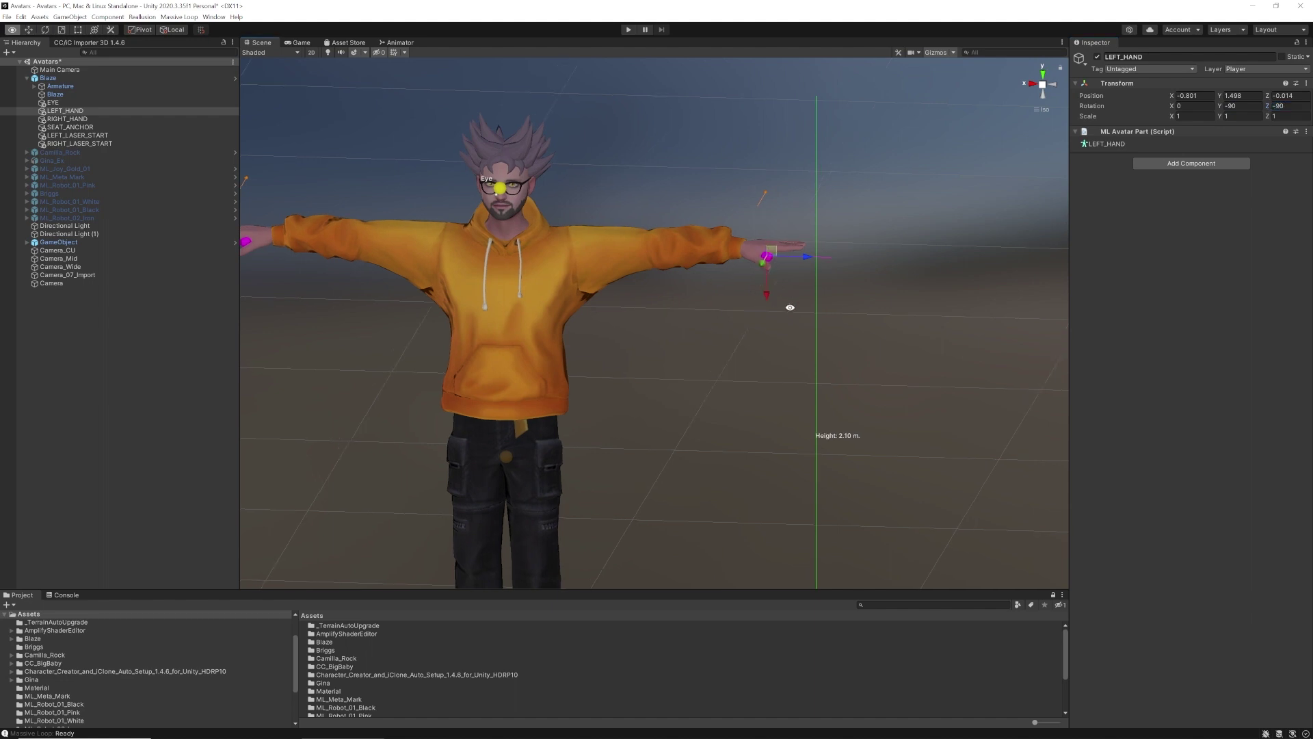
pyautogui.keyDown('alt'); pyautogui.moveTo(788, 305); pyautogui.dragTo(703, 314); pyautogui.keyUp('alt')
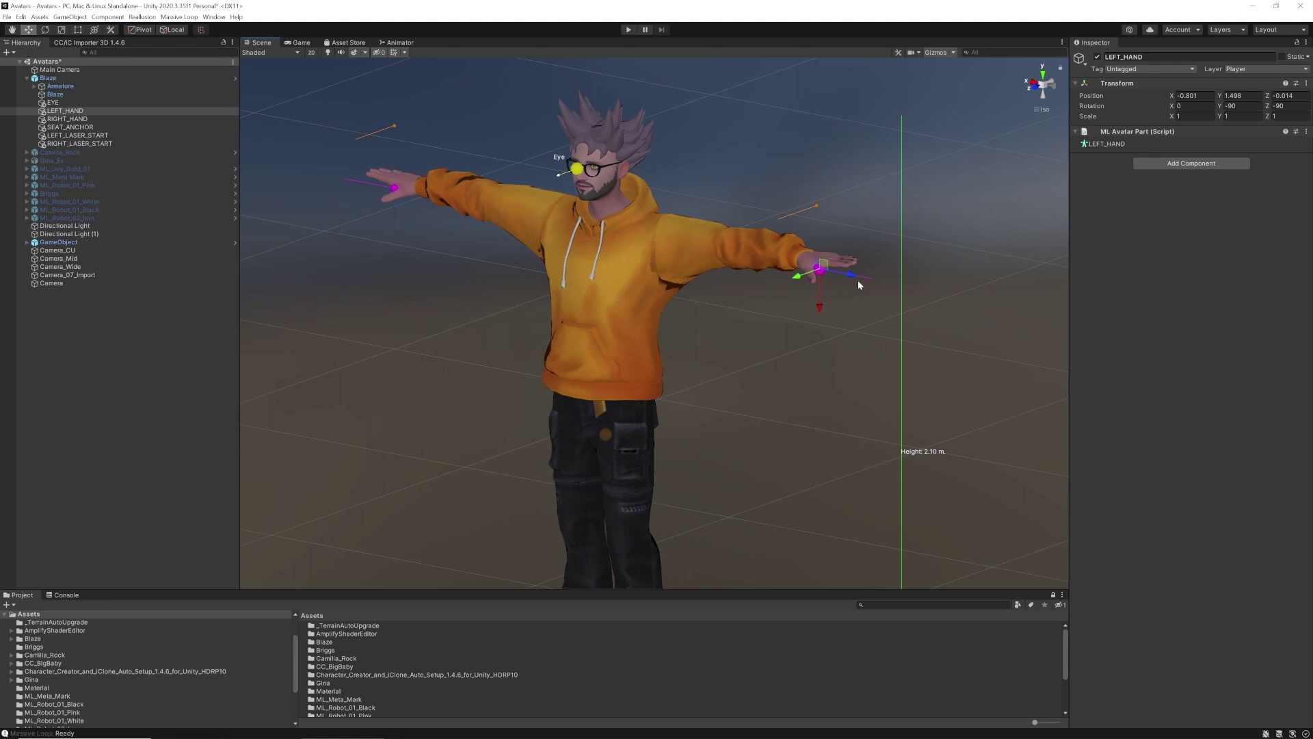
pyautogui.keyDown('alt'); pyautogui.moveTo(832, 297); pyautogui.dragTo(812, 316); pyautogui.keyUp('alt')
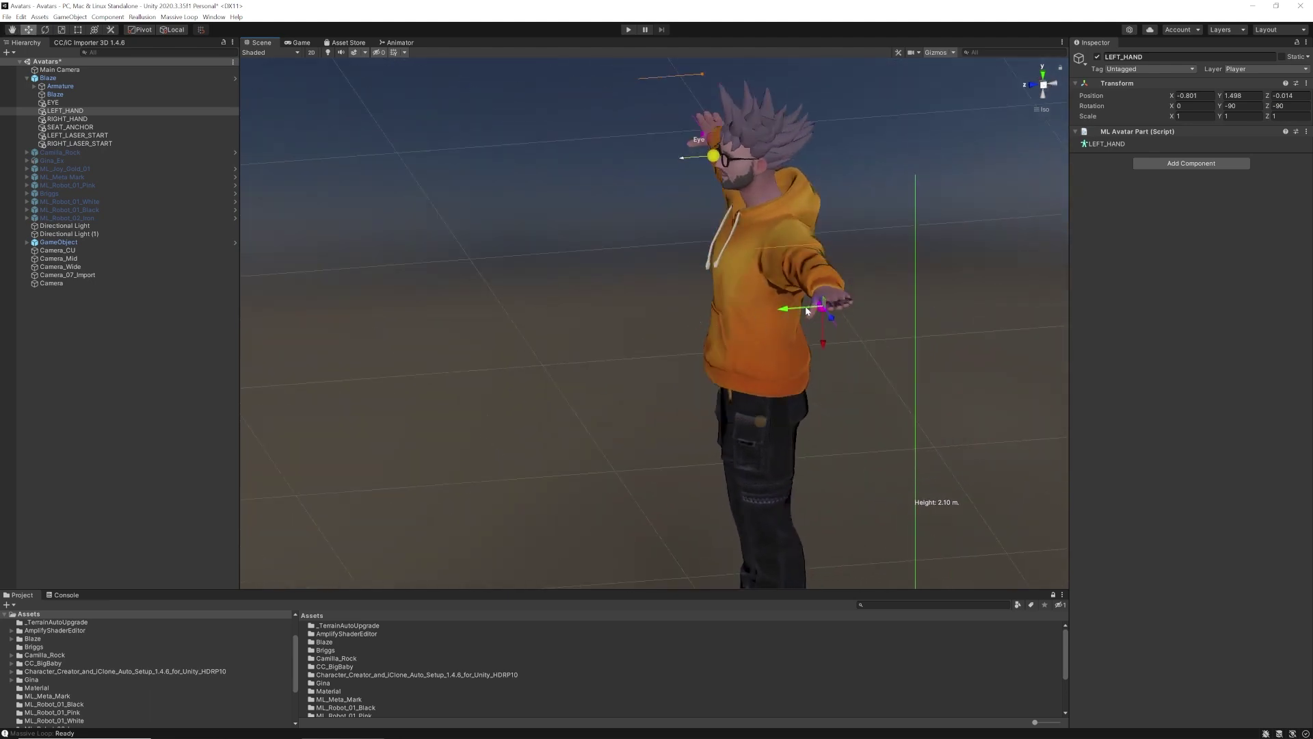
pyautogui.keyDown('alt'); pyautogui.moveTo(580, 369); pyautogui.dragTo(781, 331); pyautogui.keyUp('alt')
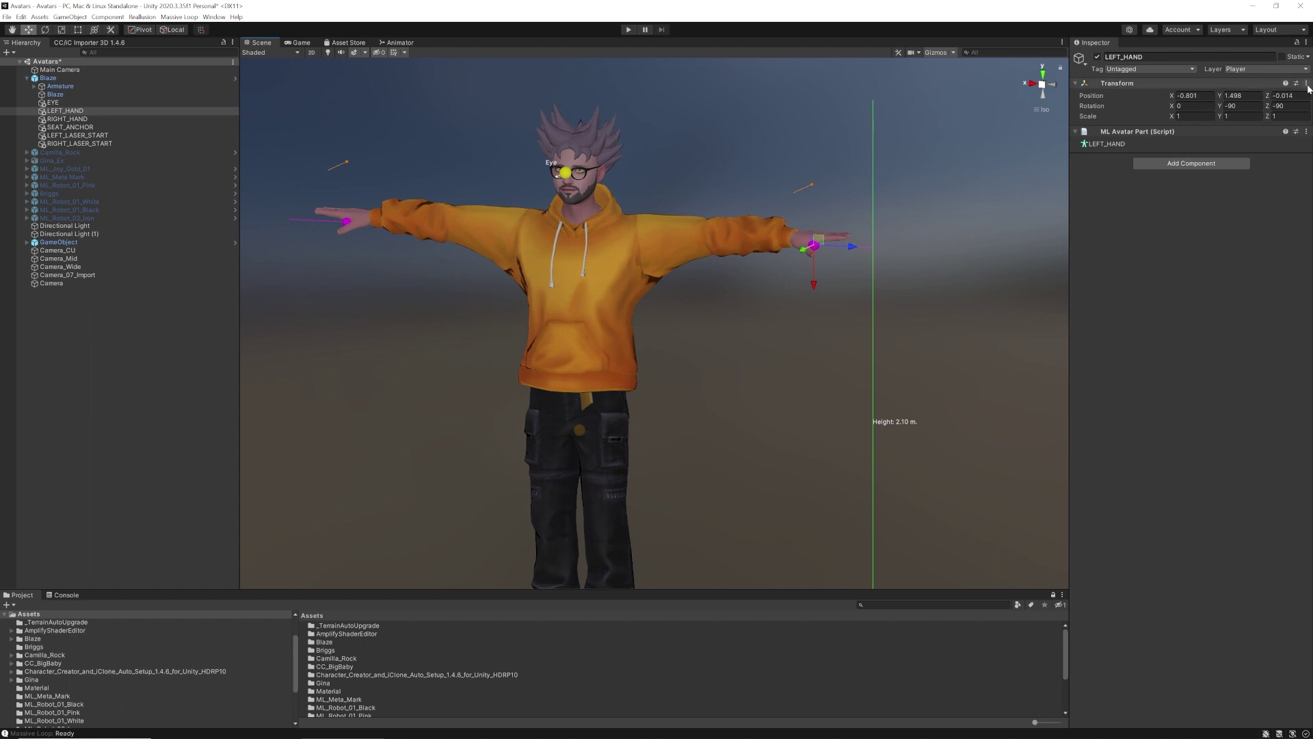
# Copy LEFT_HAND's Transform values and paste them onto LEFT_LASER_START
pyautogui.click(1307, 84)
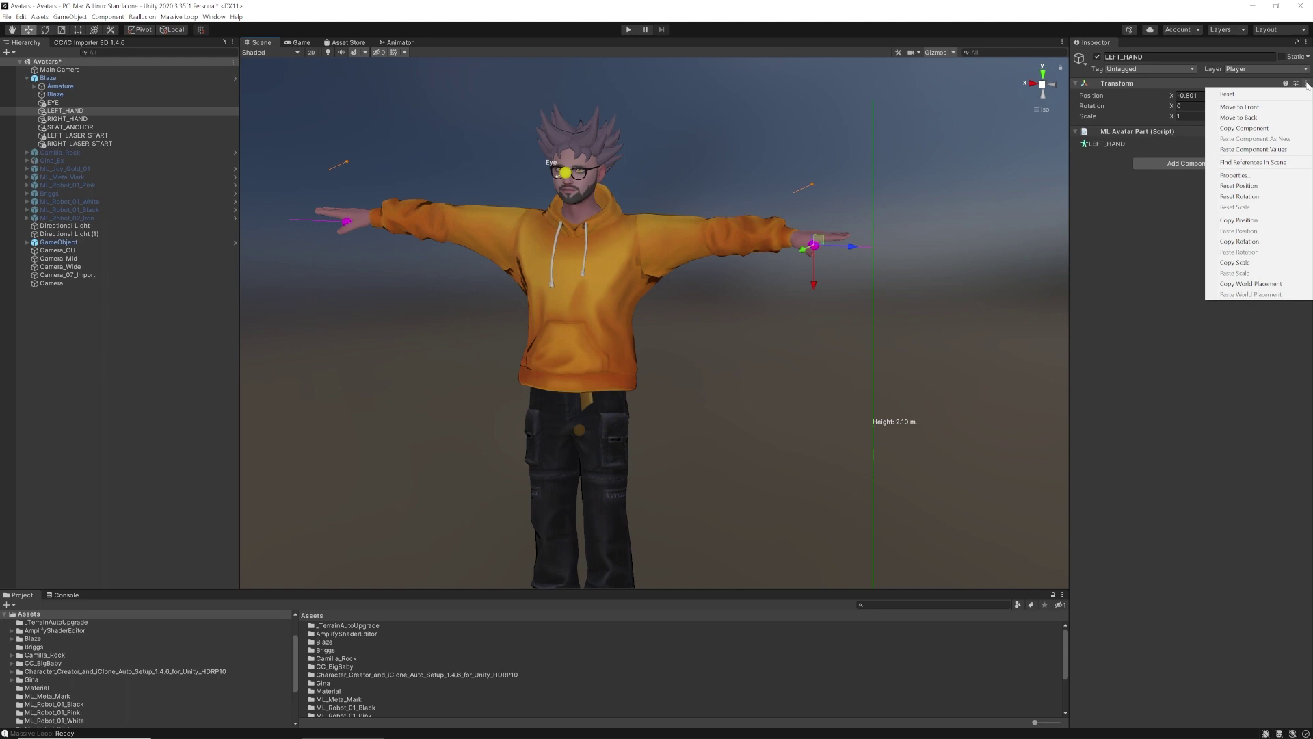
pyautogui.click(1263, 129)
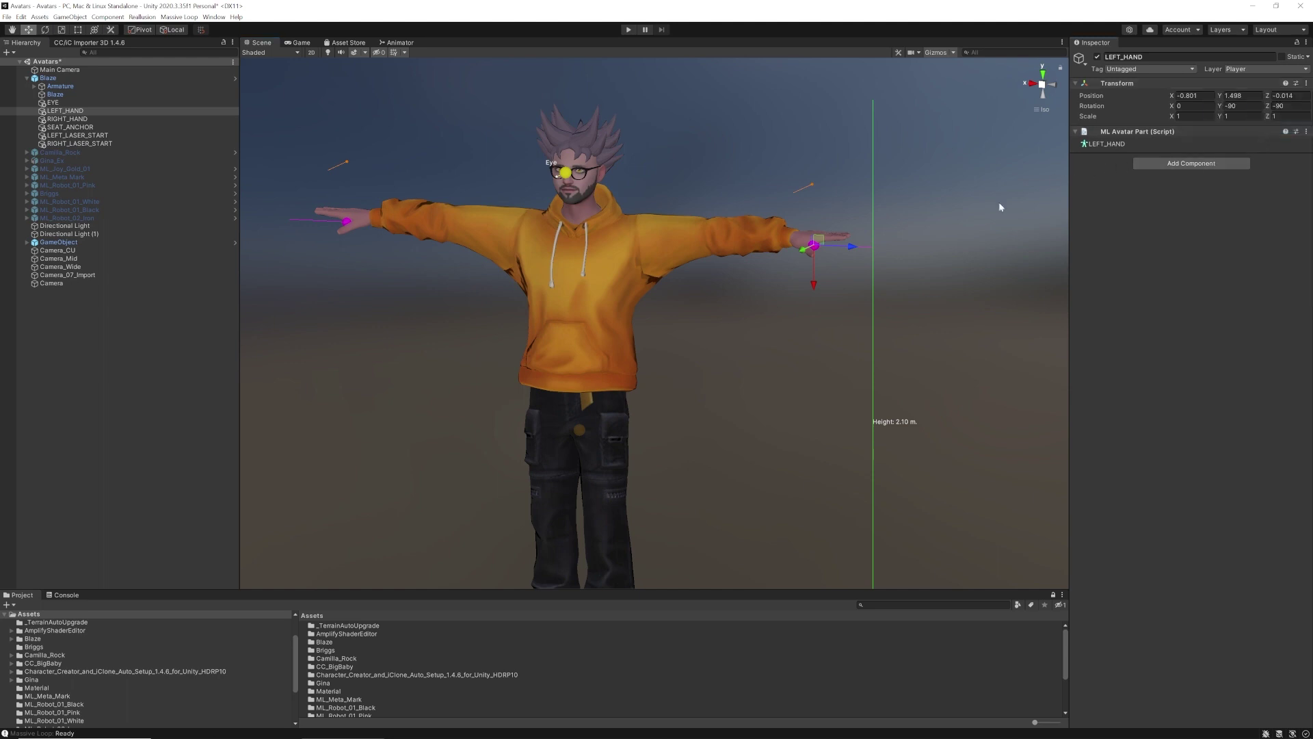
pyautogui.click(80, 136)
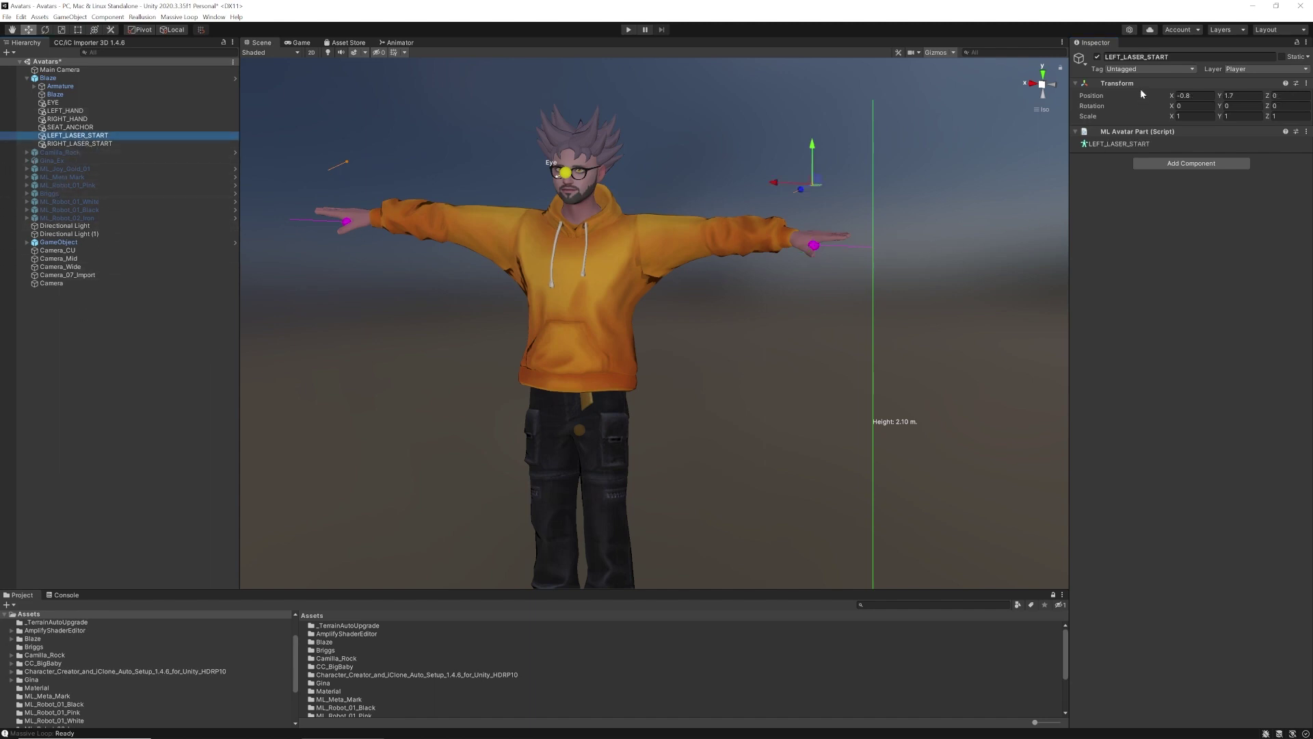
pyautogui.click(1306, 83)
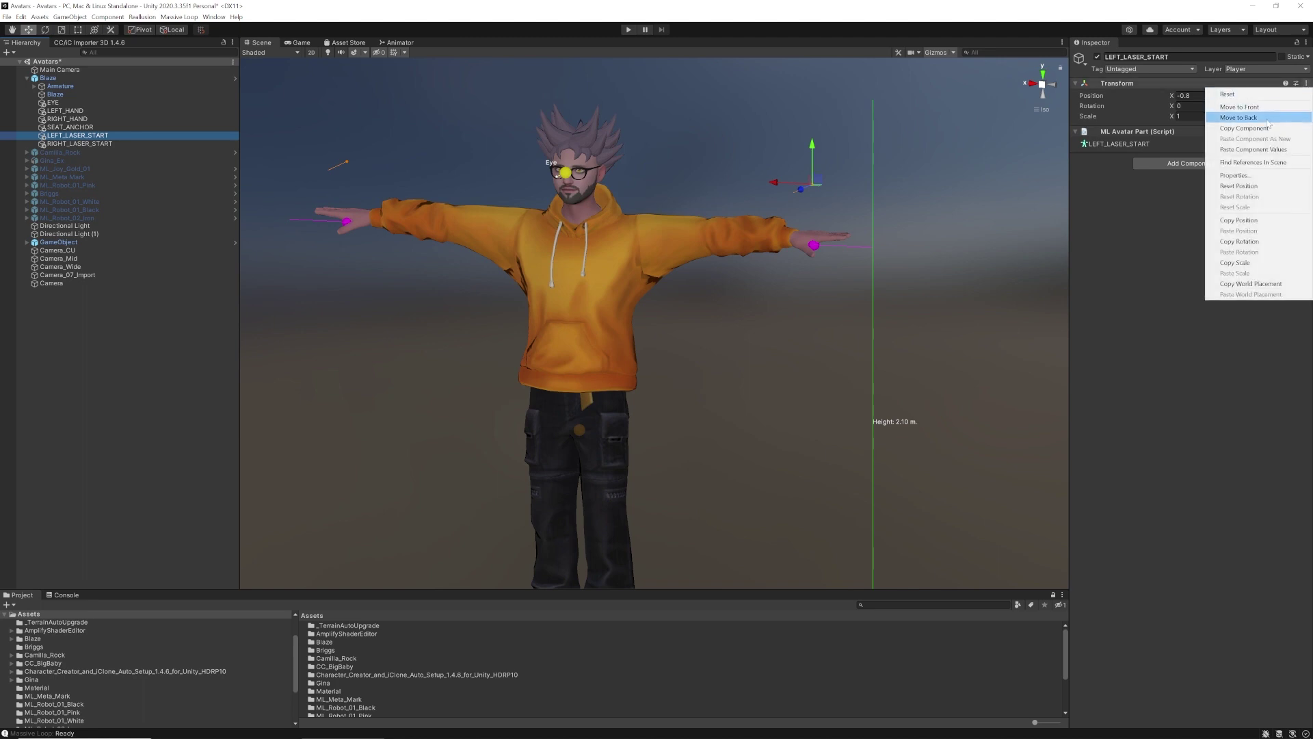
pyautogui.click(1262, 150)
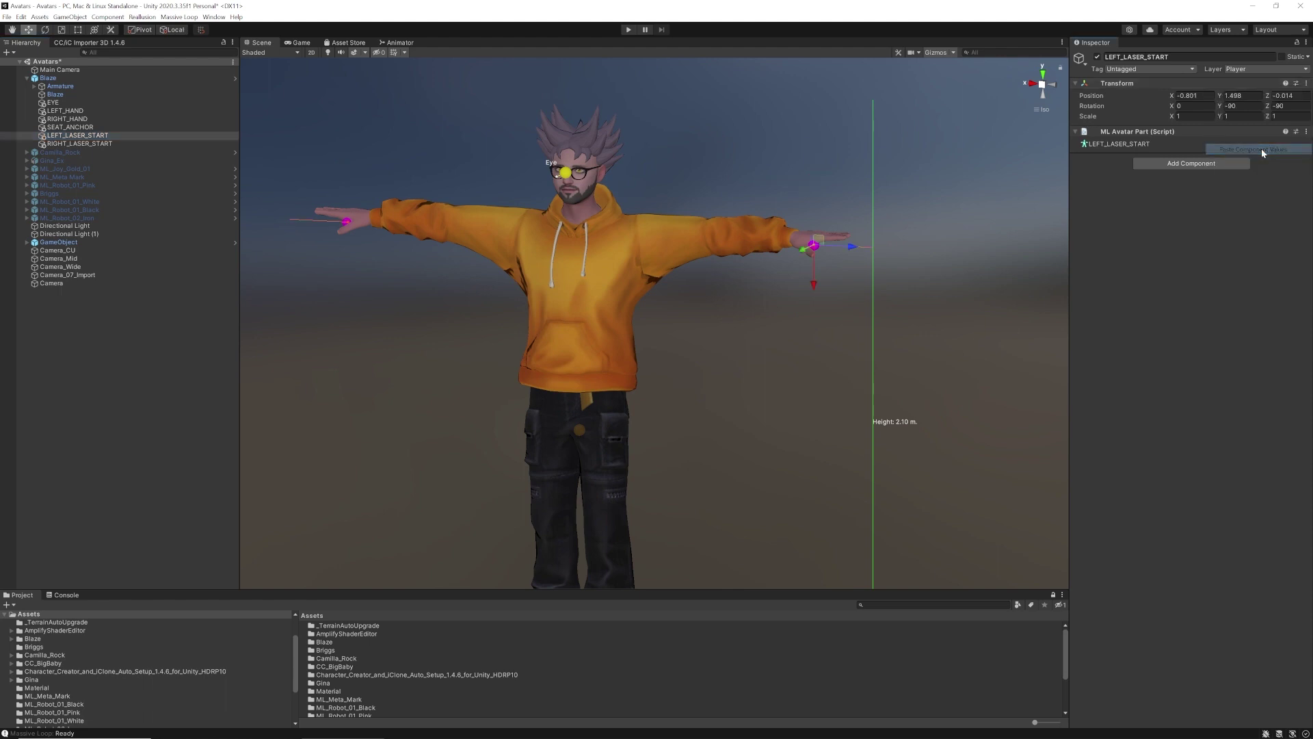
# Nudge LEFT_LASER_START outward past the fingertips to X -0.9132, Y 1.5279
pyautogui.keyDown('alt'); pyautogui.moveTo(855, 250); pyautogui.dragTo(797, 320); pyautogui.keyUp('alt')
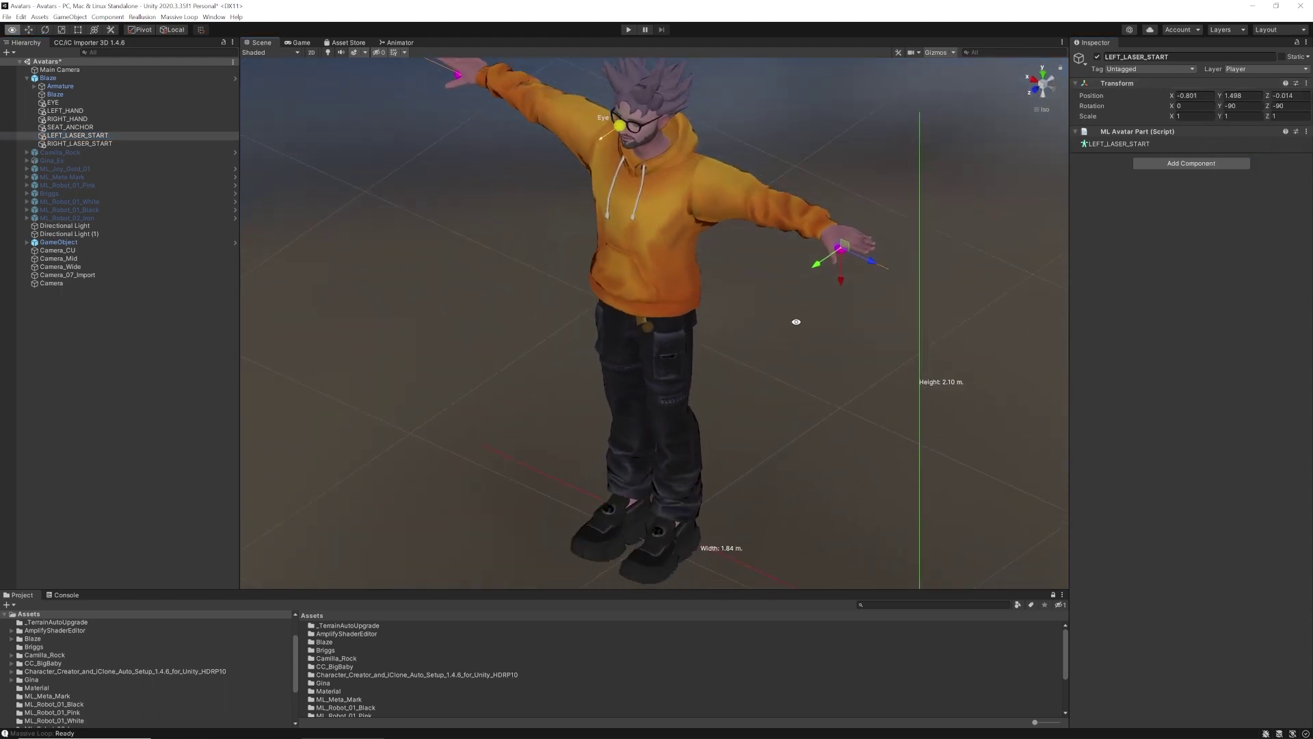
pyautogui.moveTo(873, 267); pyautogui.dragTo(897, 274)
pyautogui.keyDown('alt'); pyautogui.moveTo(897, 273); pyautogui.dragTo(1149, 240, button='right'); pyautogui.keyUp('alt')
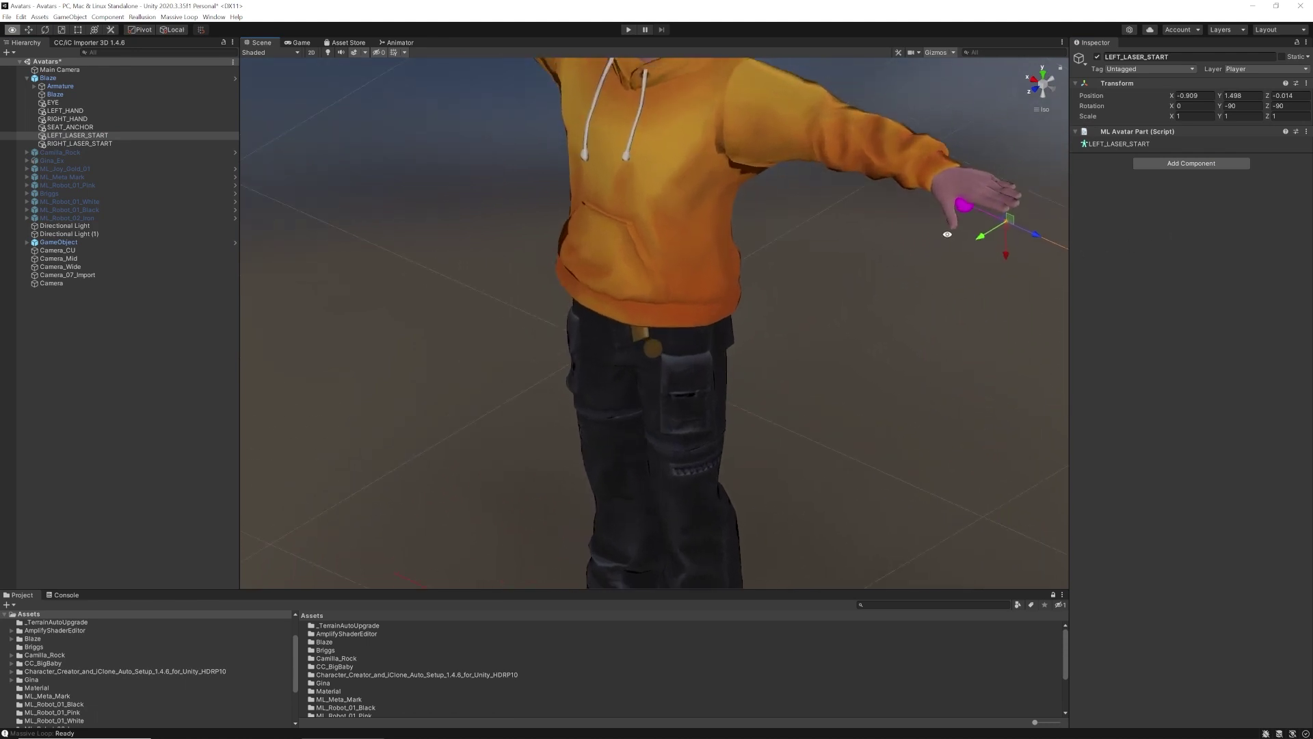
pyautogui.keyDown('alt'); pyautogui.moveTo(1005, 229); pyautogui.dragTo(844, 314, button='middle'); pyautogui.keyUp('alt')
pyautogui.keyDown('alt'); pyautogui.moveTo(844, 313); pyautogui.dragTo(971, 267, button='right'); pyautogui.keyUp('alt')
pyautogui.keyDown('alt'); pyautogui.moveTo(971, 264); pyautogui.dragTo(948, 294); pyautogui.keyUp('alt')
pyautogui.keyDown('alt'); pyautogui.moveTo(941, 310); pyautogui.dragTo(346, 292, button='right'); pyautogui.keyUp('alt')
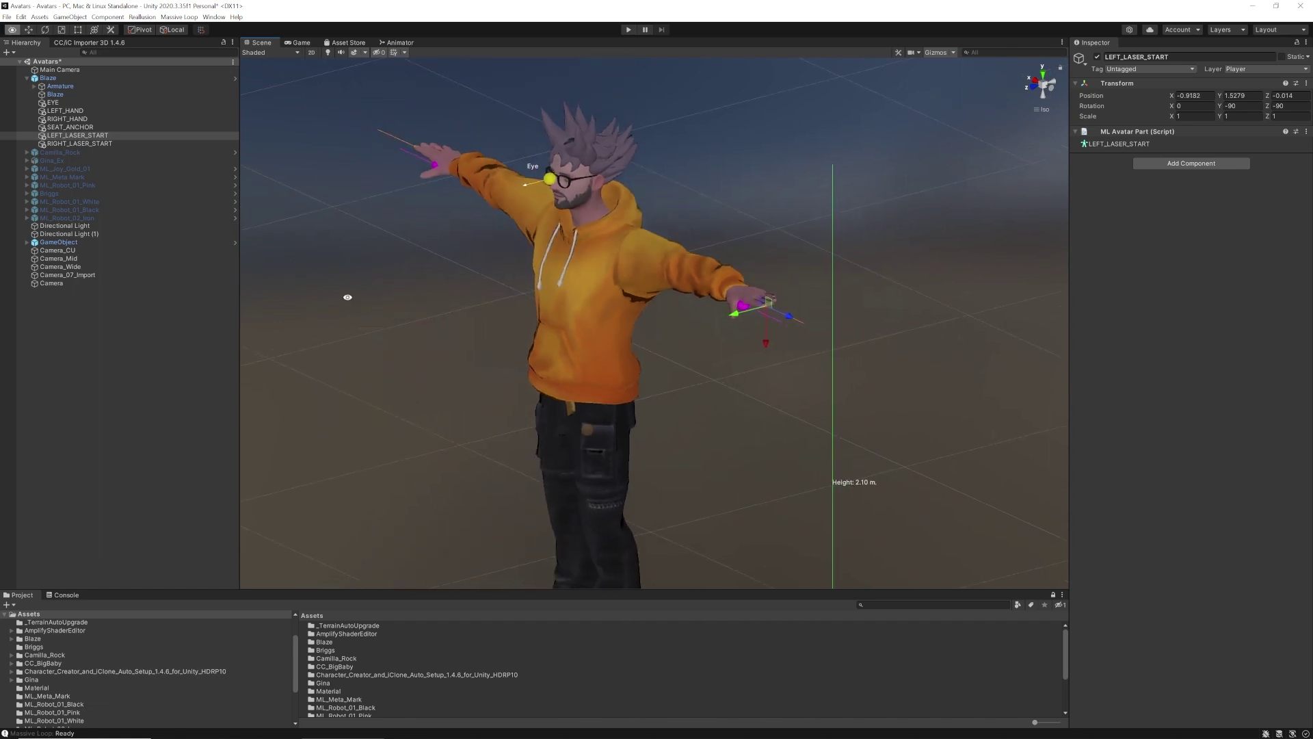
pyautogui.keyDown('alt'); pyautogui.moveTo(346, 292); pyautogui.dragTo(636, 293); pyautogui.keyUp('alt')
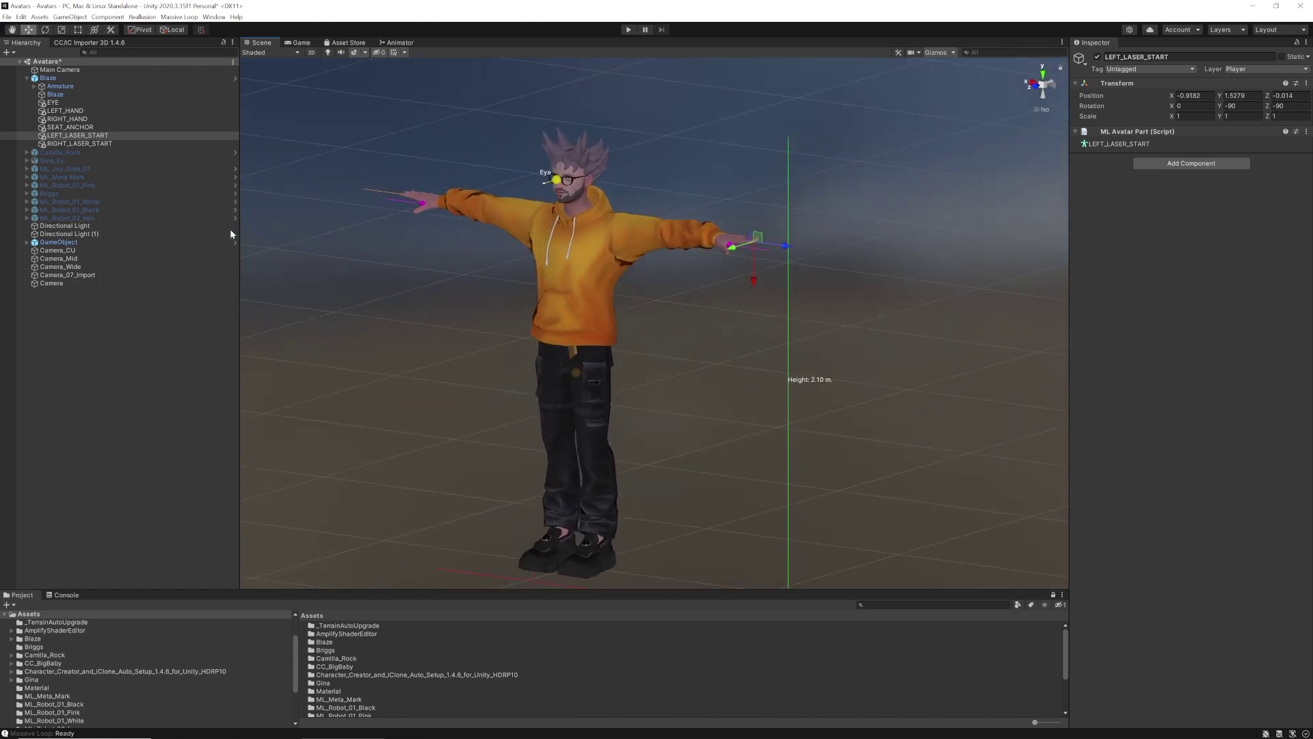
# Move SEAT_ANCHOR back to the hips at position 0, 0.85, -0.127
pyautogui.click(69, 127)
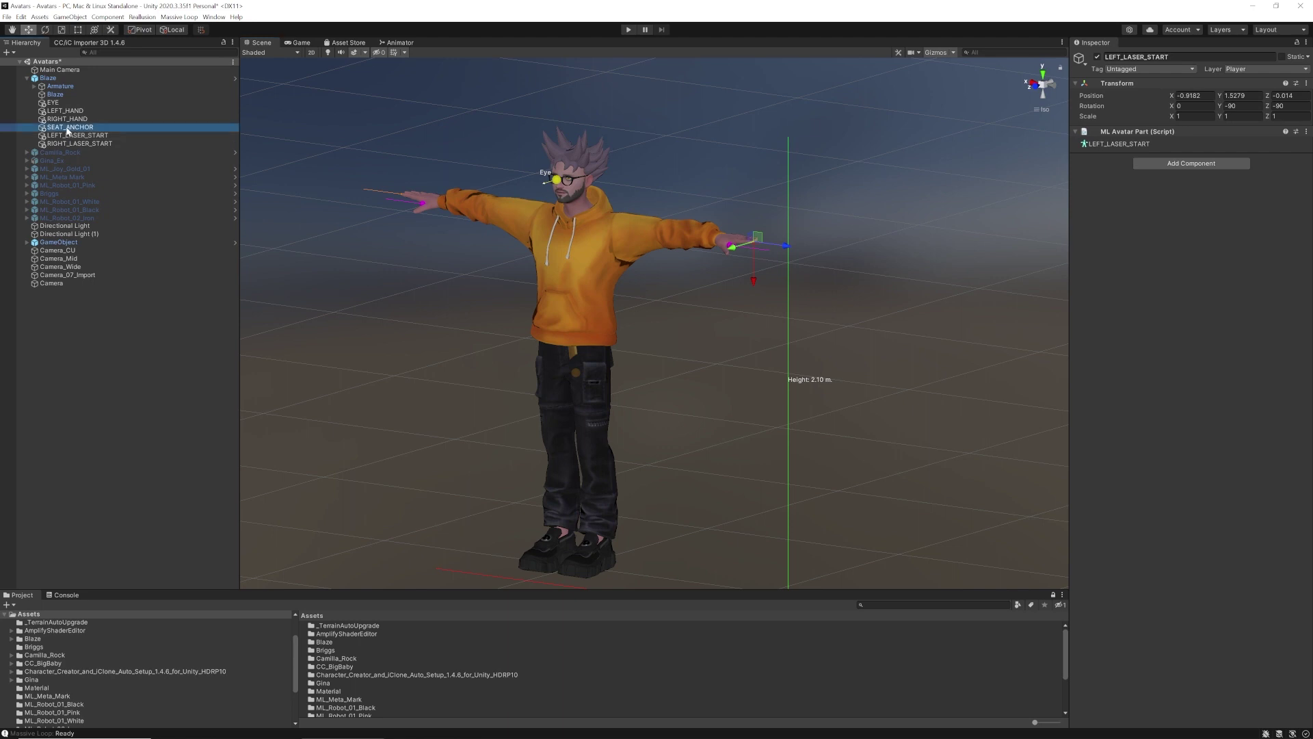
pyautogui.keyDown('alt'); pyautogui.moveTo(736, 390); pyautogui.dragTo(581, 366); pyautogui.keyUp('alt')
pyautogui.scroll(5, 640, 322)
pyautogui.scroll(3, 640, 322)
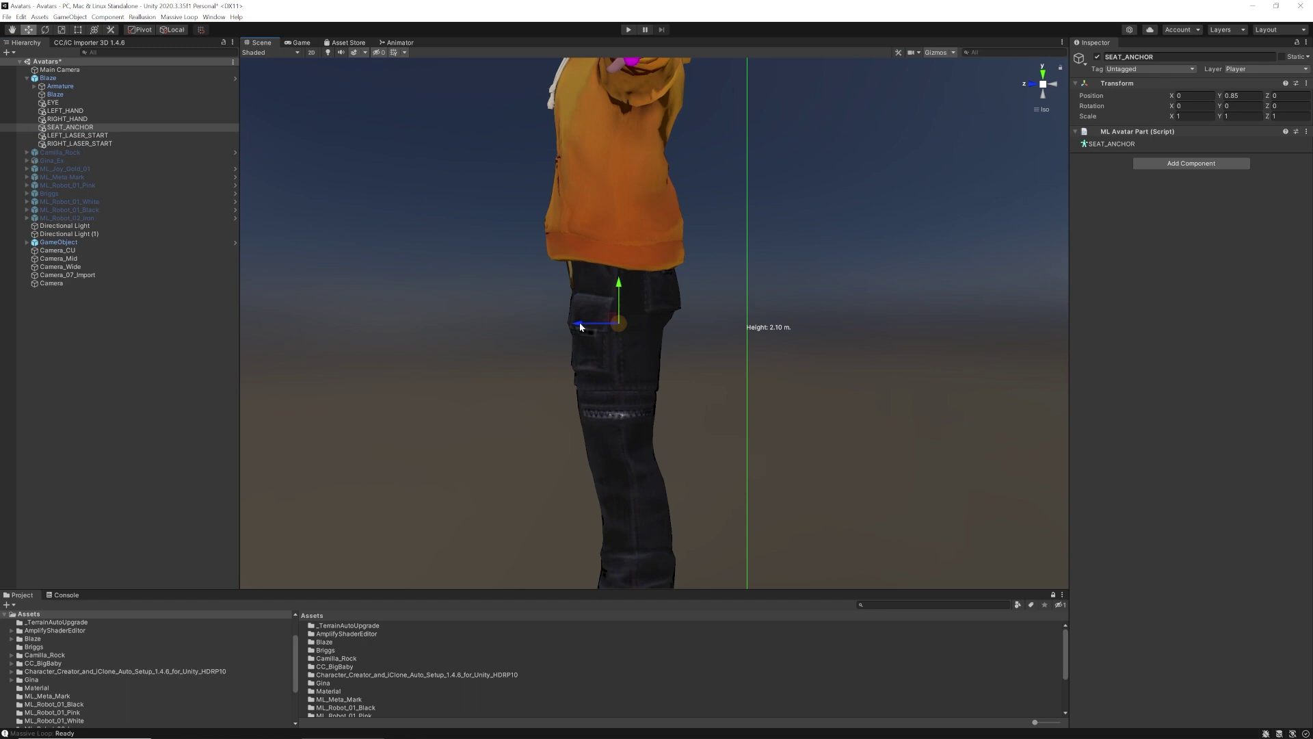
pyautogui.moveTo(580, 327)
pyautogui.mouseDown()
pyautogui.moveTo(749, 333)
pyautogui.moveTo(592, 325)
pyautogui.mouseUp()
pyautogui.keyDown('alt'); pyautogui.moveTo(821, 346); pyautogui.dragTo(925, 318); pyautogui.keyUp('alt')
pyautogui.scroll(-5, 925, 318)
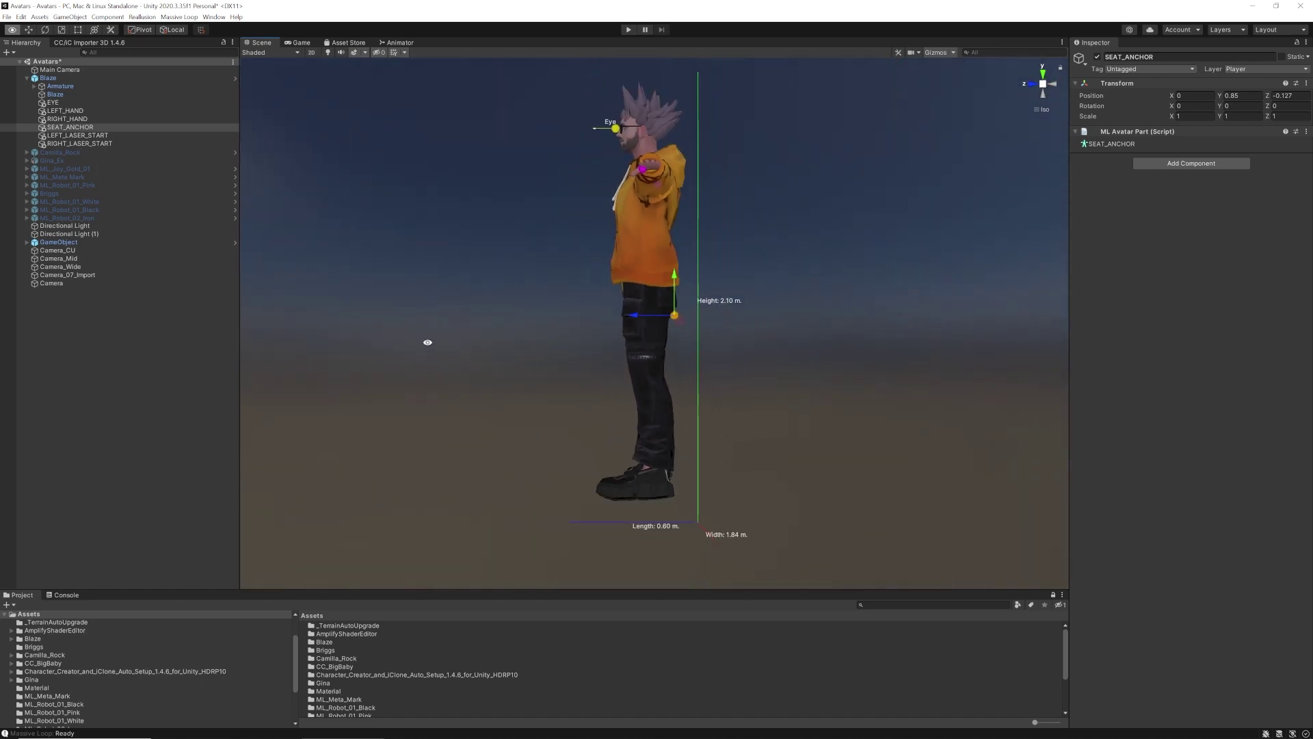
pyautogui.keyDown('alt'); pyautogui.moveTo(428, 339); pyautogui.dragTo(783, 363); pyautogui.keyUp('alt')
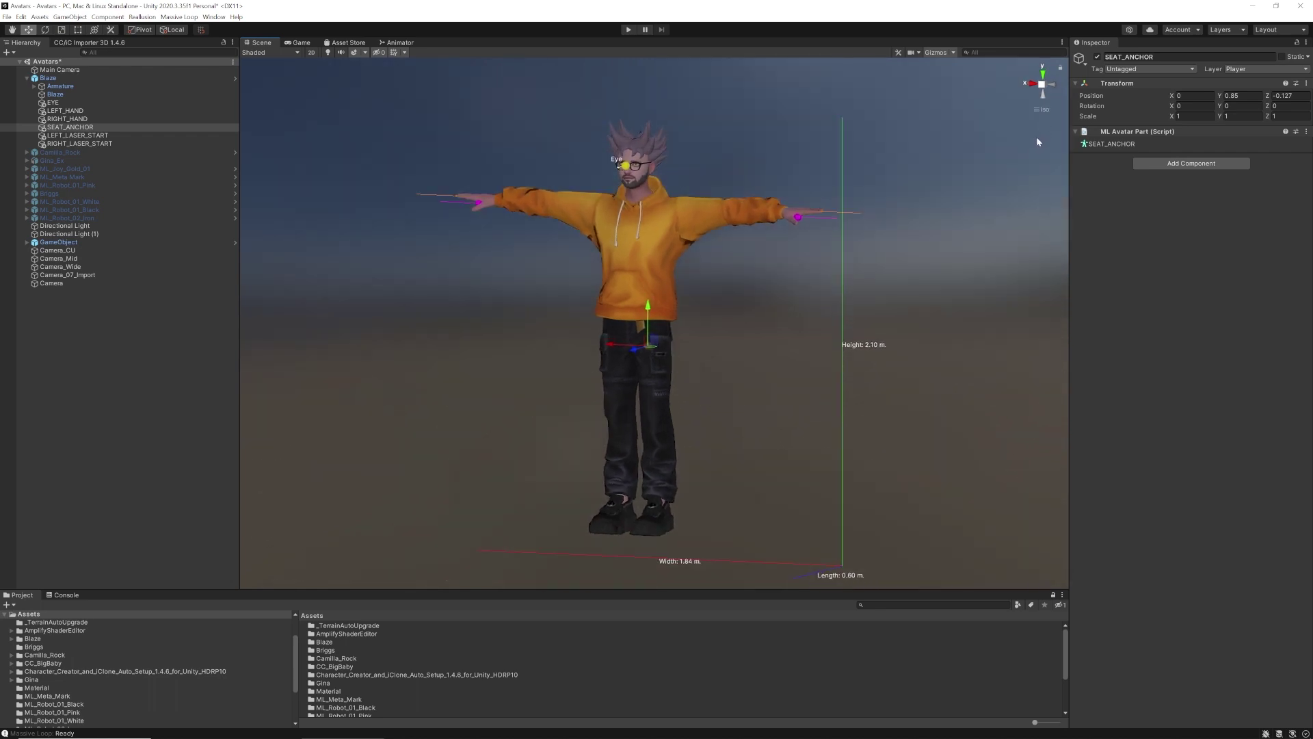
# Turn the Scene view to face the avatar's front using the axis gizmo
pyautogui.click(1054, 84)
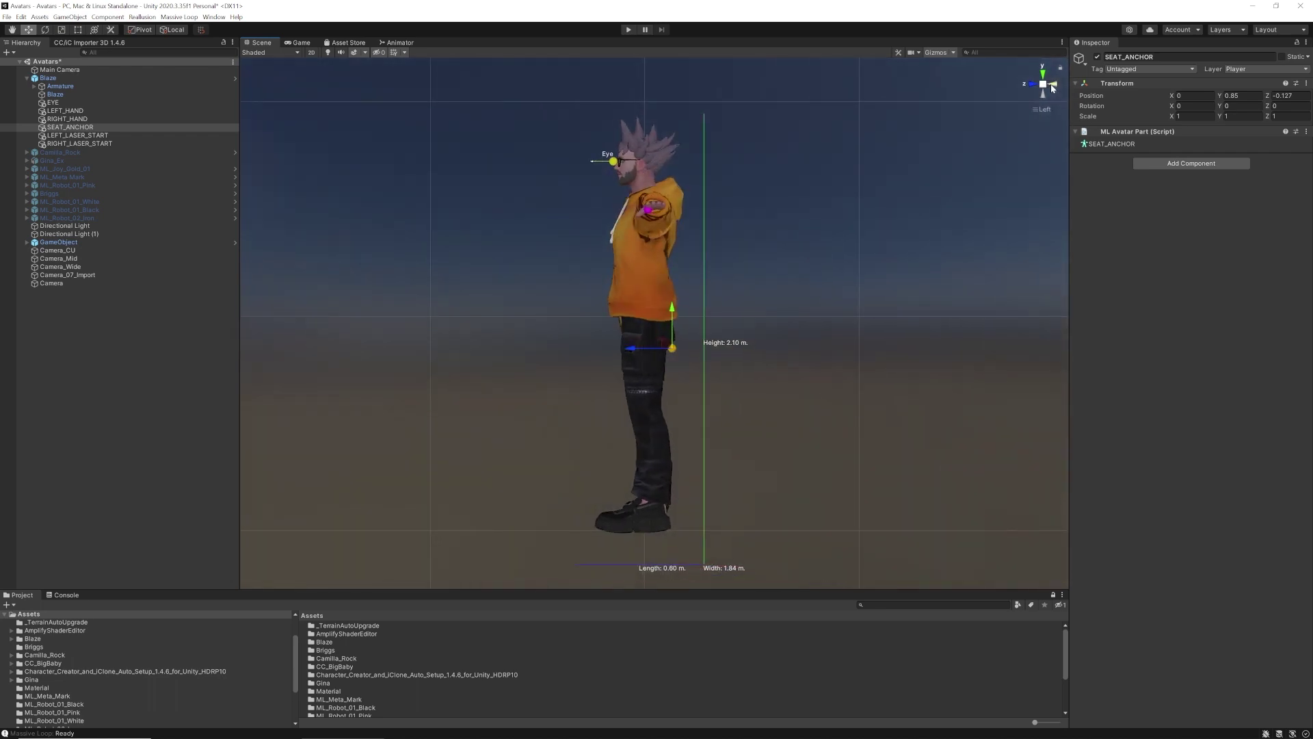
pyautogui.click(1051, 85)
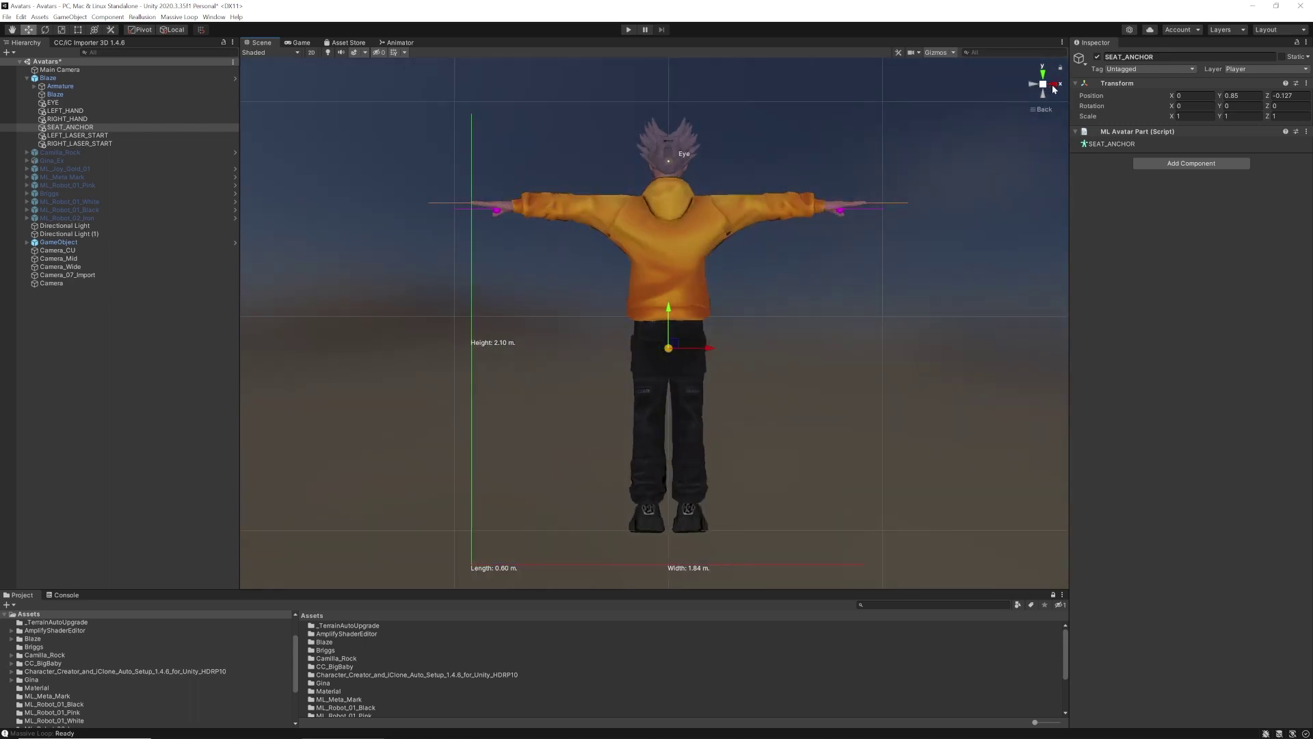
pyautogui.click(1052, 85)
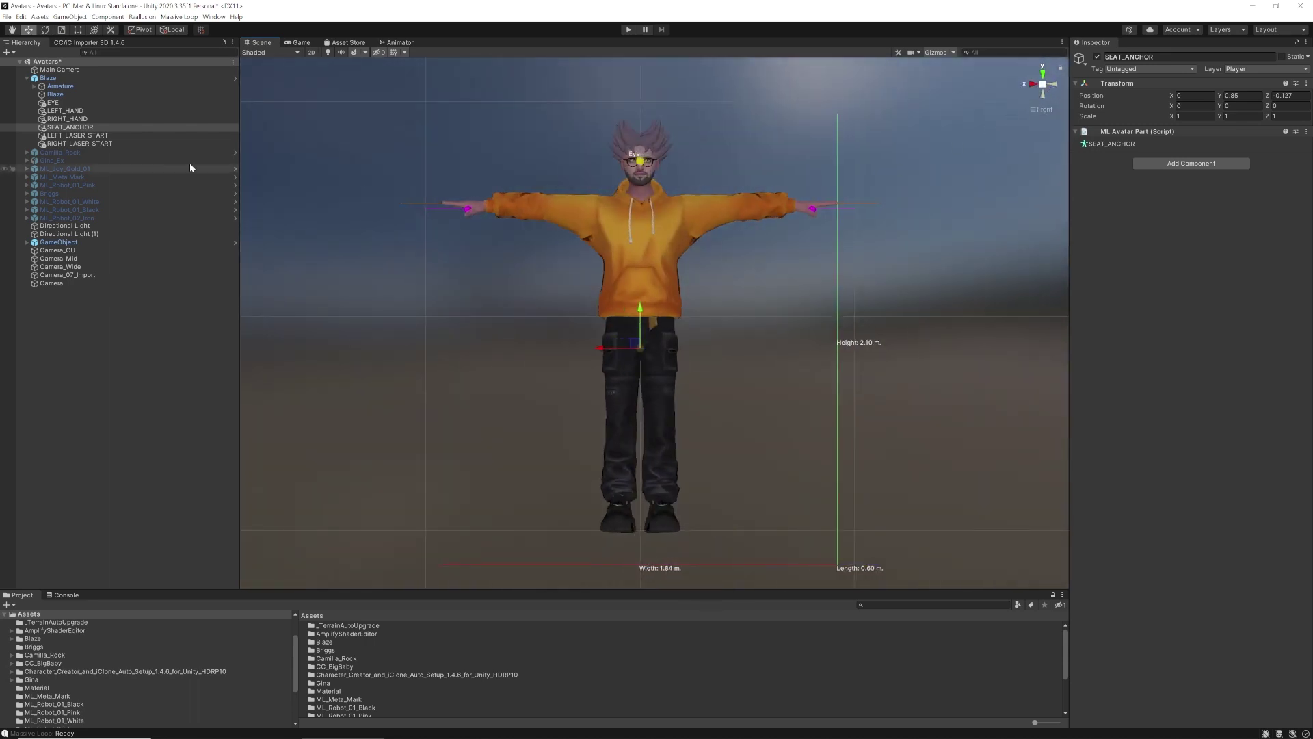
# Fit Blaze's bounds box to its feet and head so the height reads 1.94 m
pyautogui.click(64, 78)
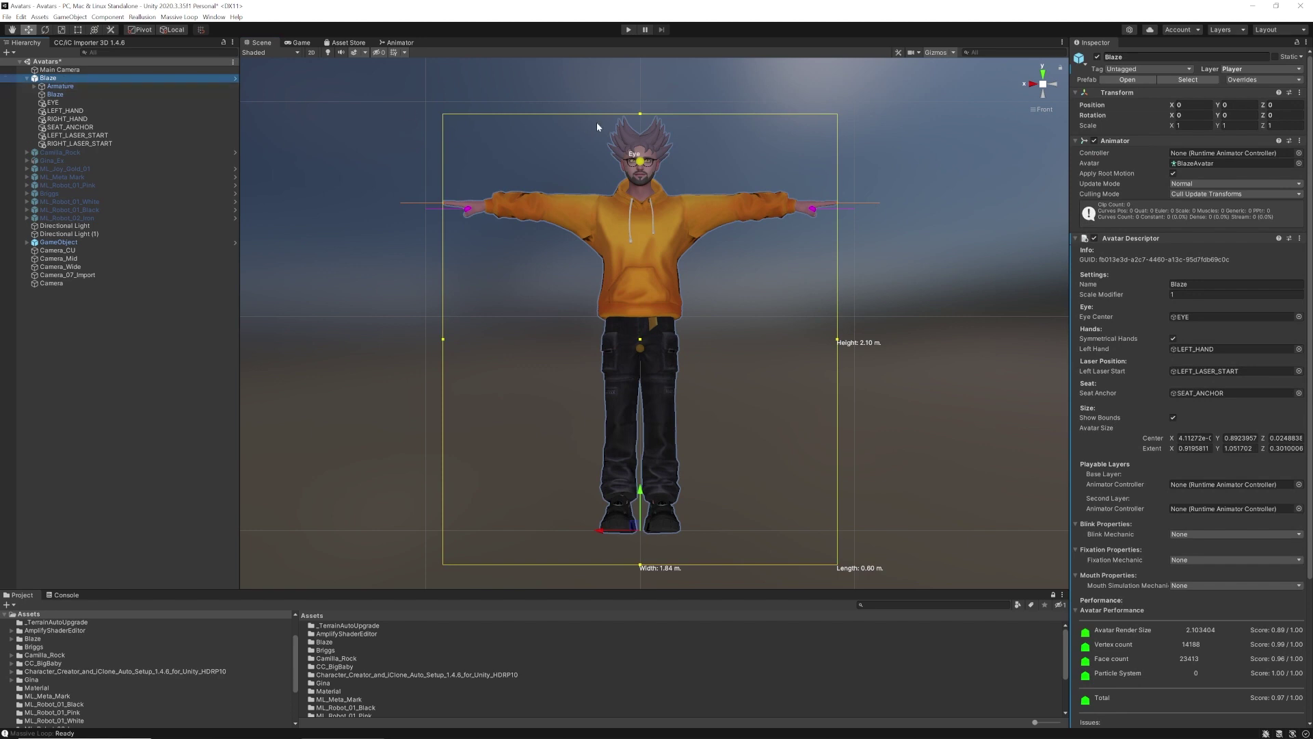
pyautogui.moveTo(642, 567); pyautogui.dragTo(642, 533)
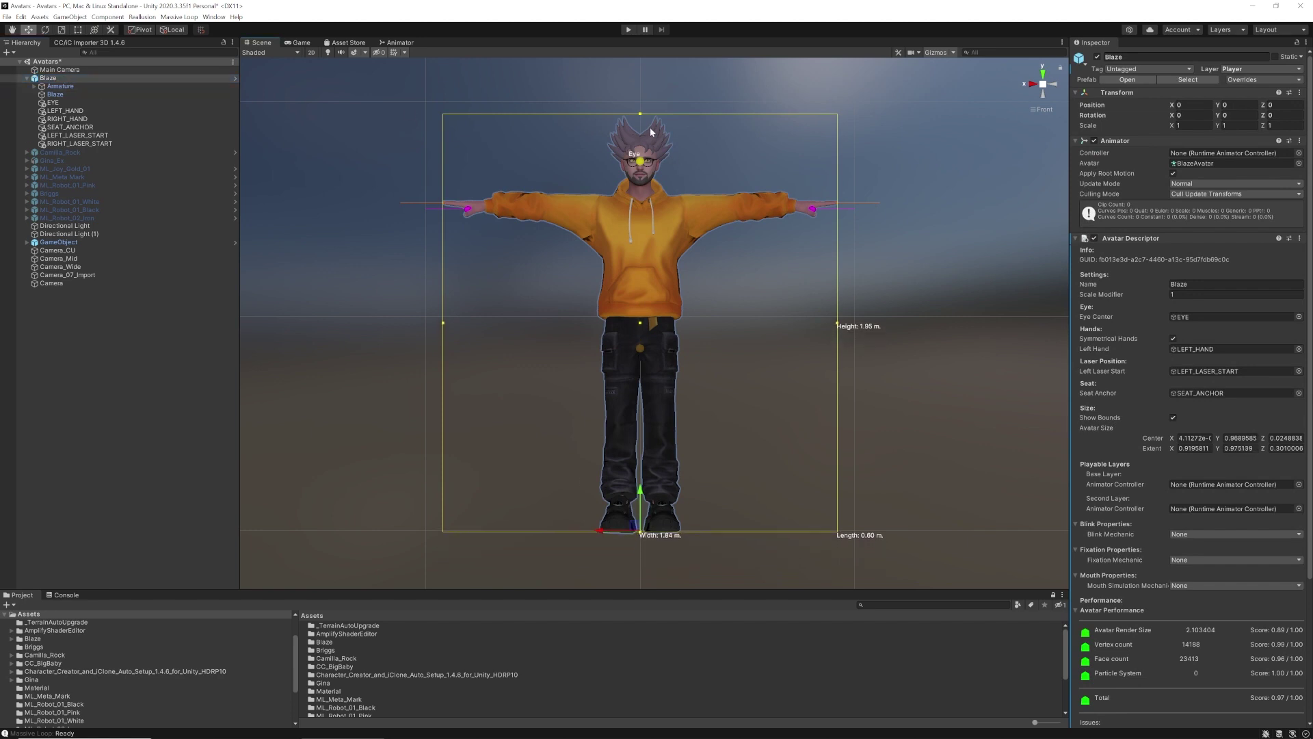
pyautogui.moveTo(640, 113); pyautogui.dragTo(641, 116)
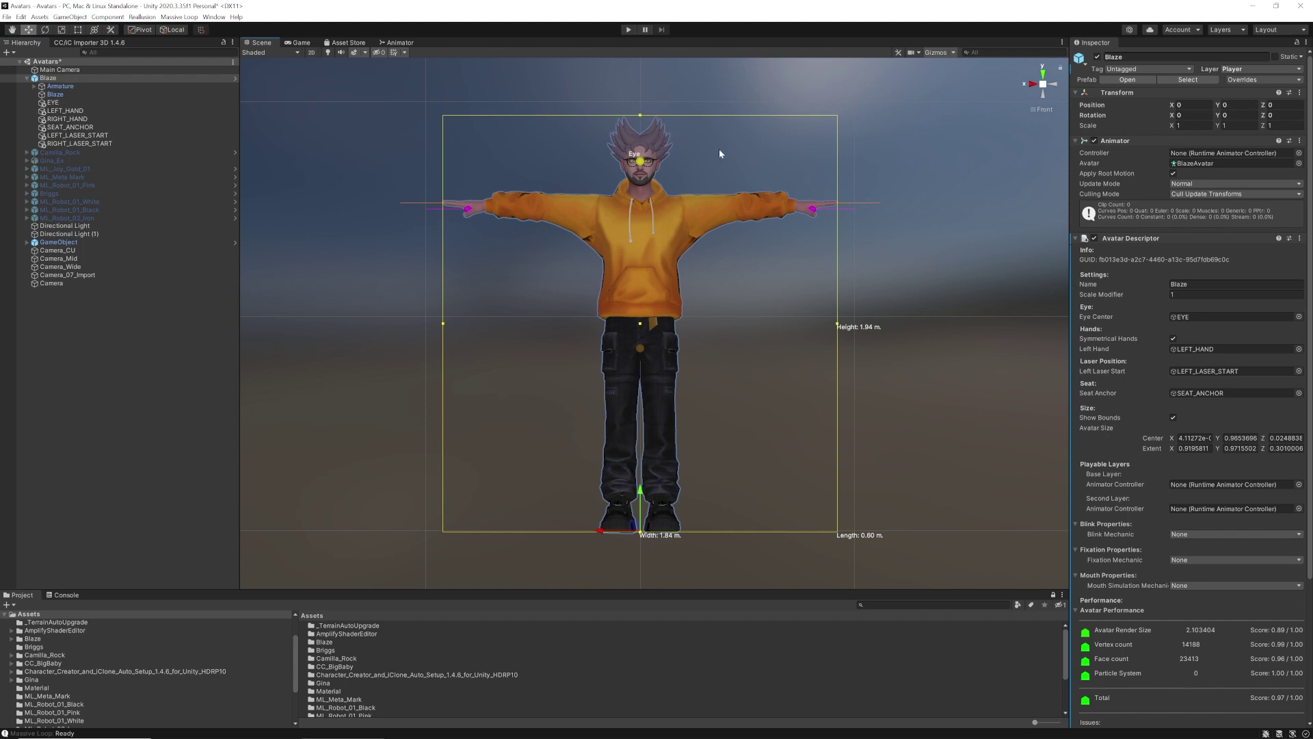
pyautogui.click(902, 186)
pyautogui.click(59, 78)
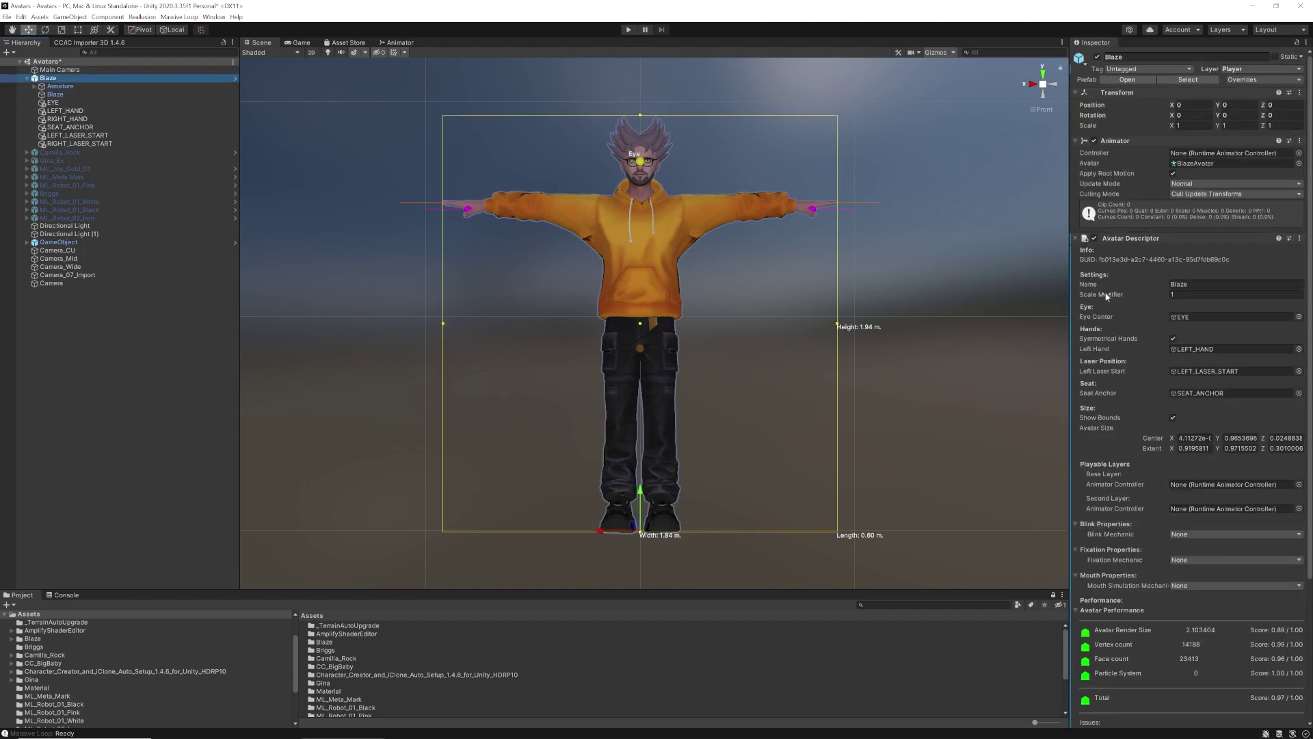
pyautogui.scroll(-5, 1109, 300)
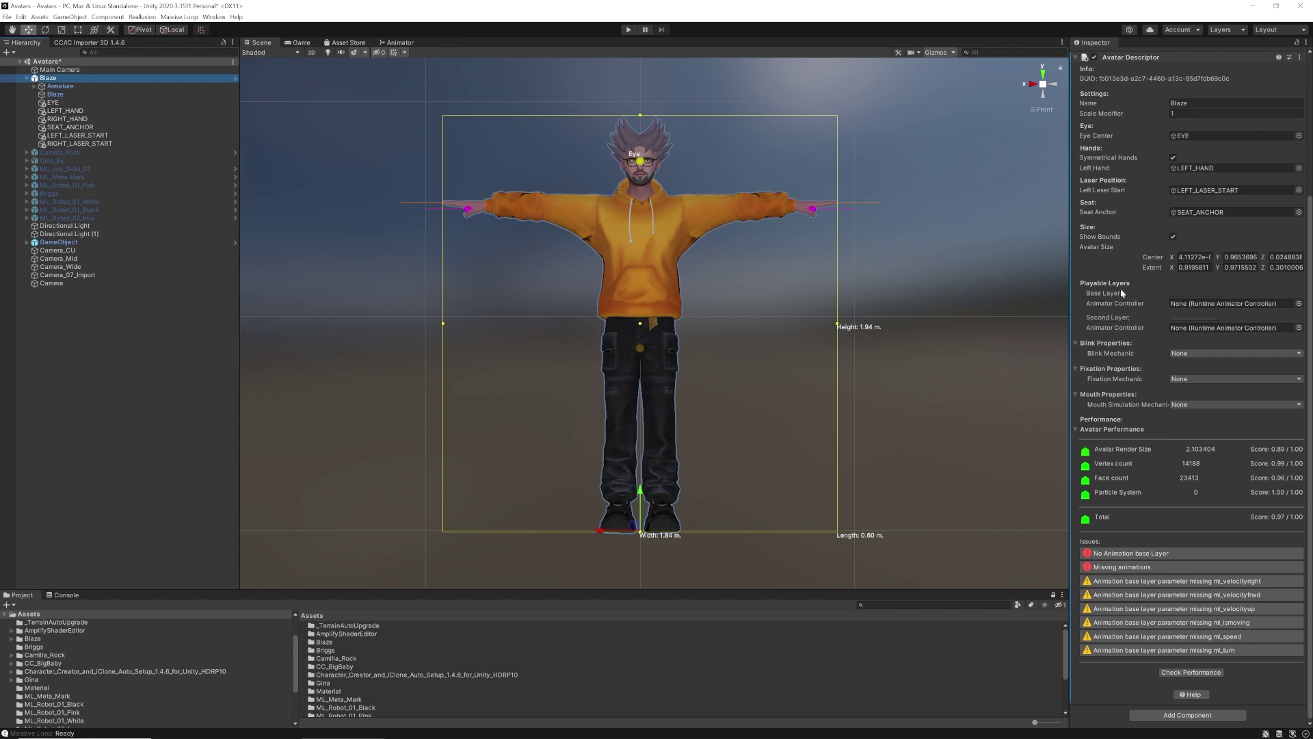
# Set the Base Layer animator controller to ML_Default_Locomotion_Controller
pyautogui.moveTo(1111, 298)
pyautogui.click(1298, 304)
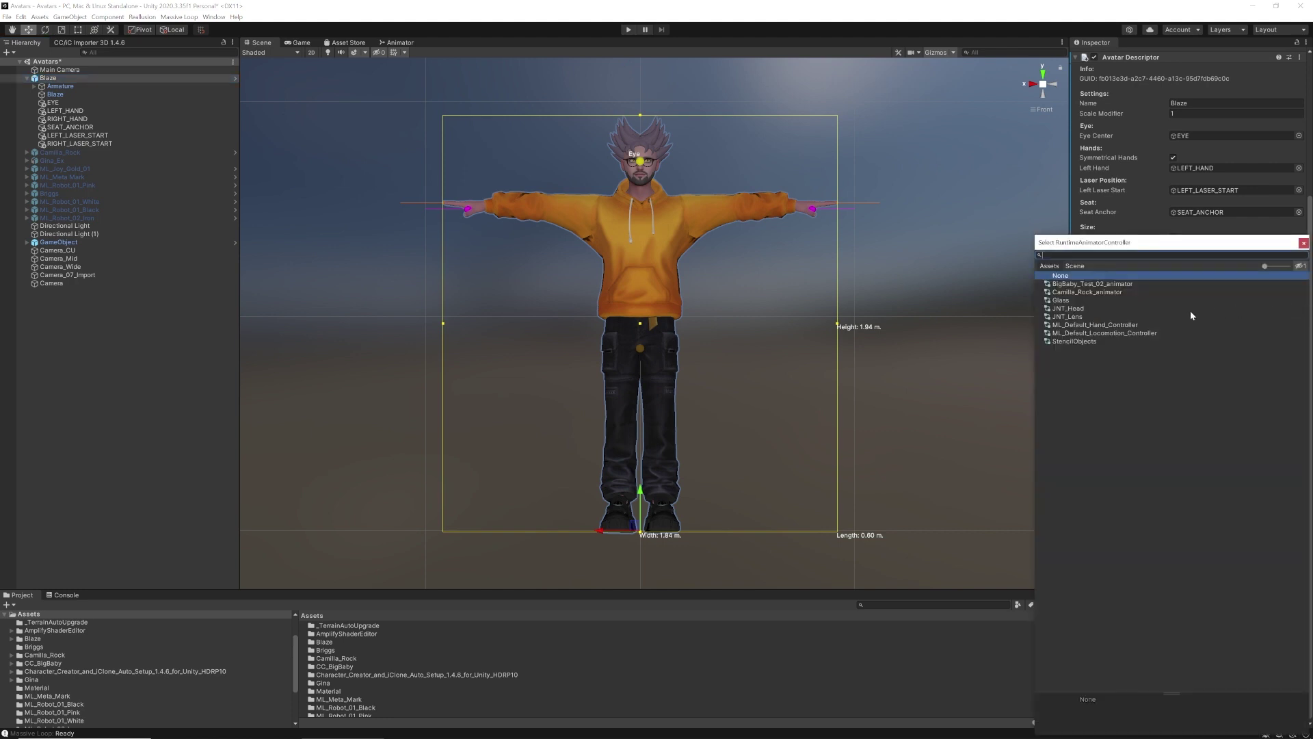
pyautogui.doubleClick(1087, 333)
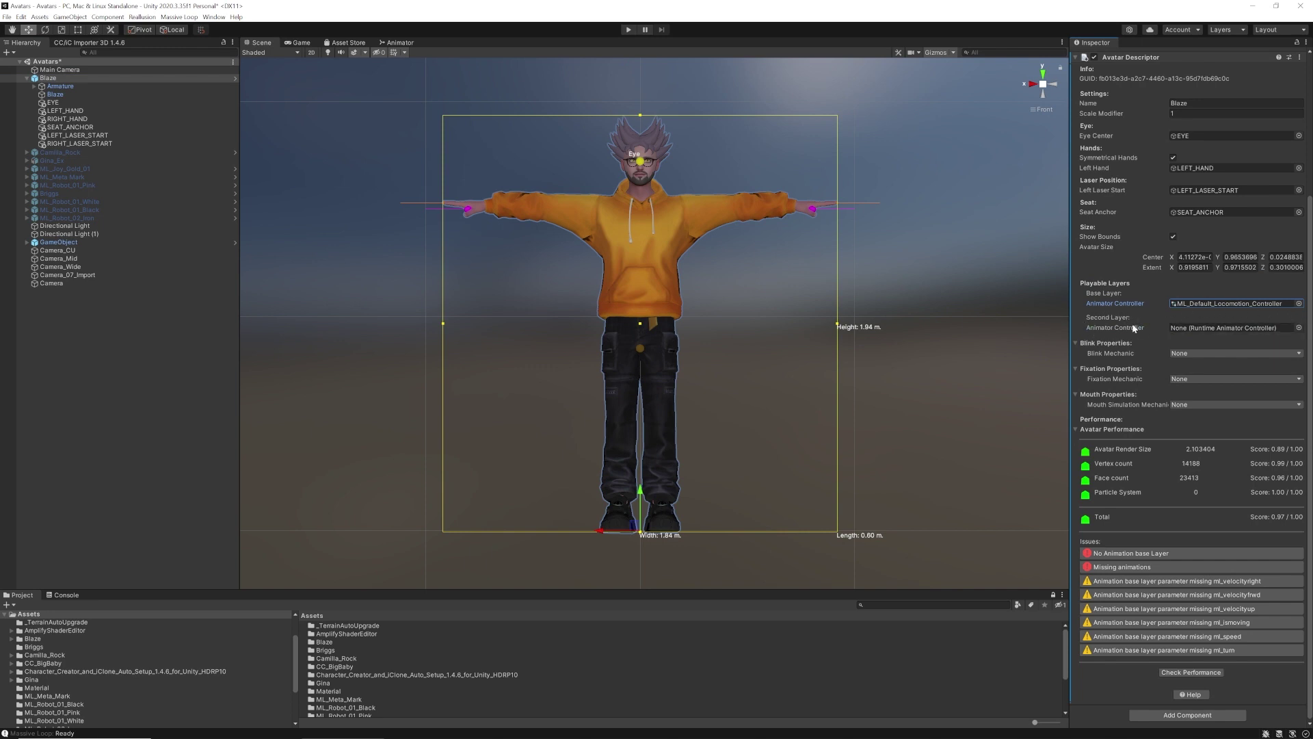
# Set the Second Layer animator controller to ML_Default_Hand_Controller
pyautogui.moveTo(1124, 320)
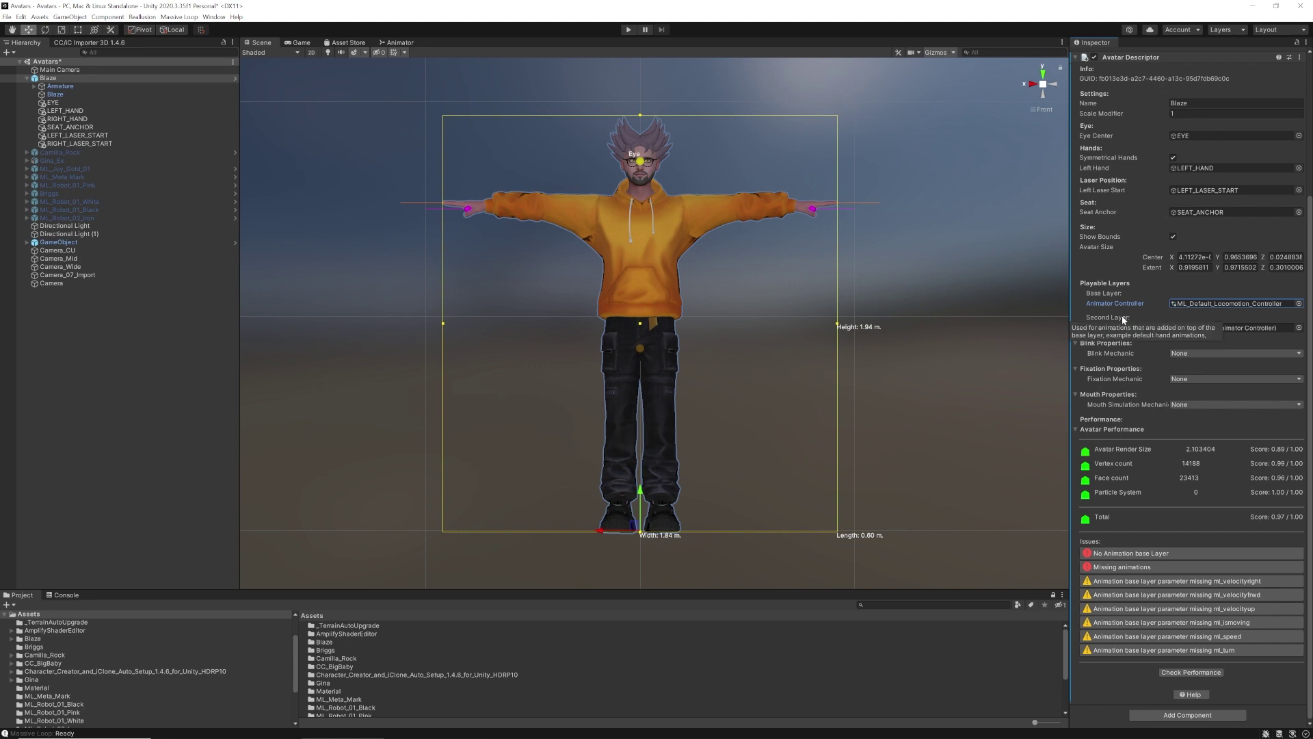
pyautogui.click(1298, 329)
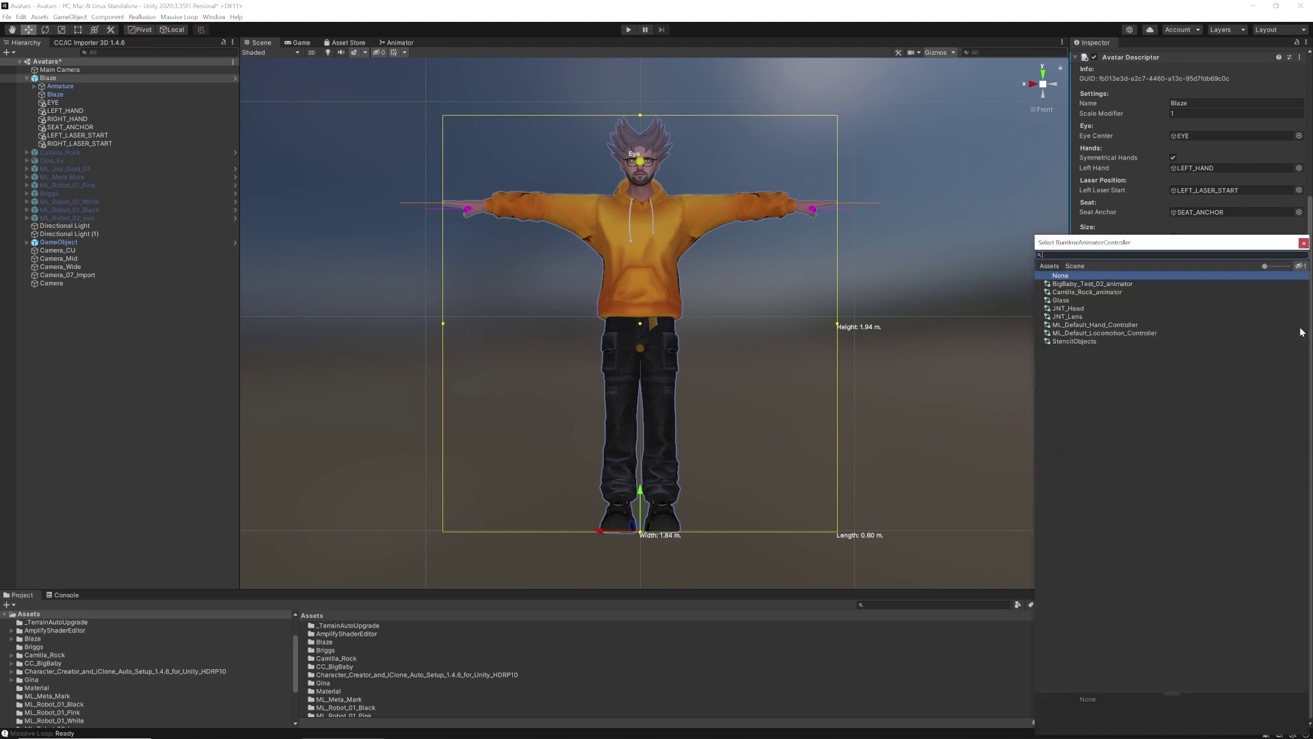
pyautogui.doubleClick(1118, 325)
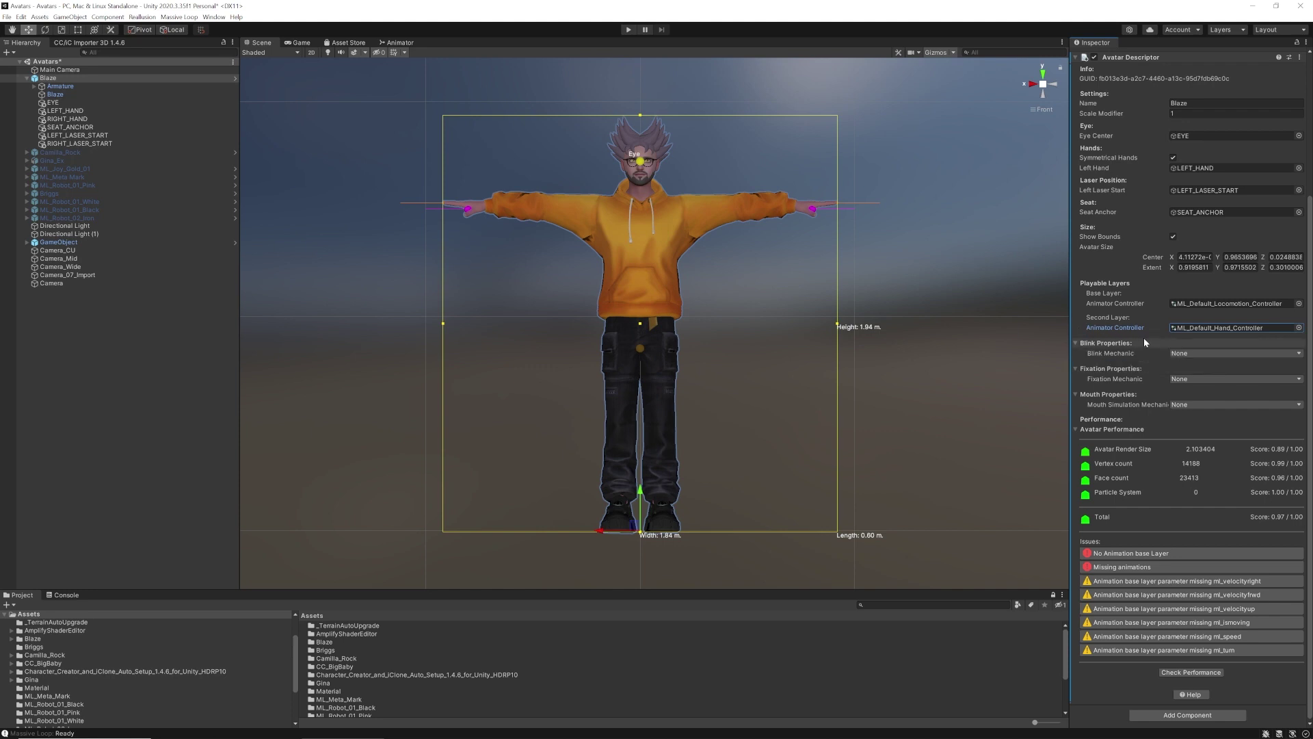
pyautogui.click(1299, 354)
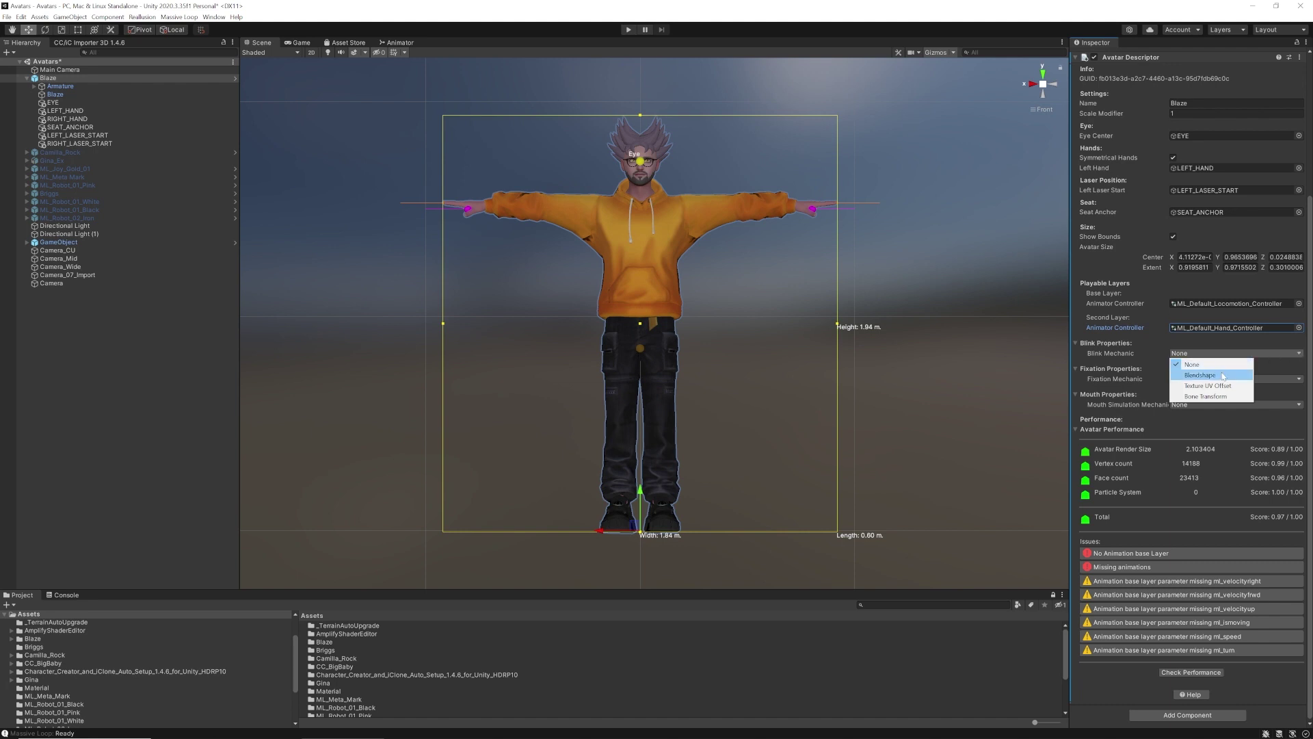
# Set Blink Mechanic to Blendshape with the child Blaze mesh and its eyesClosed blendshape
pyautogui.click(1200, 375)
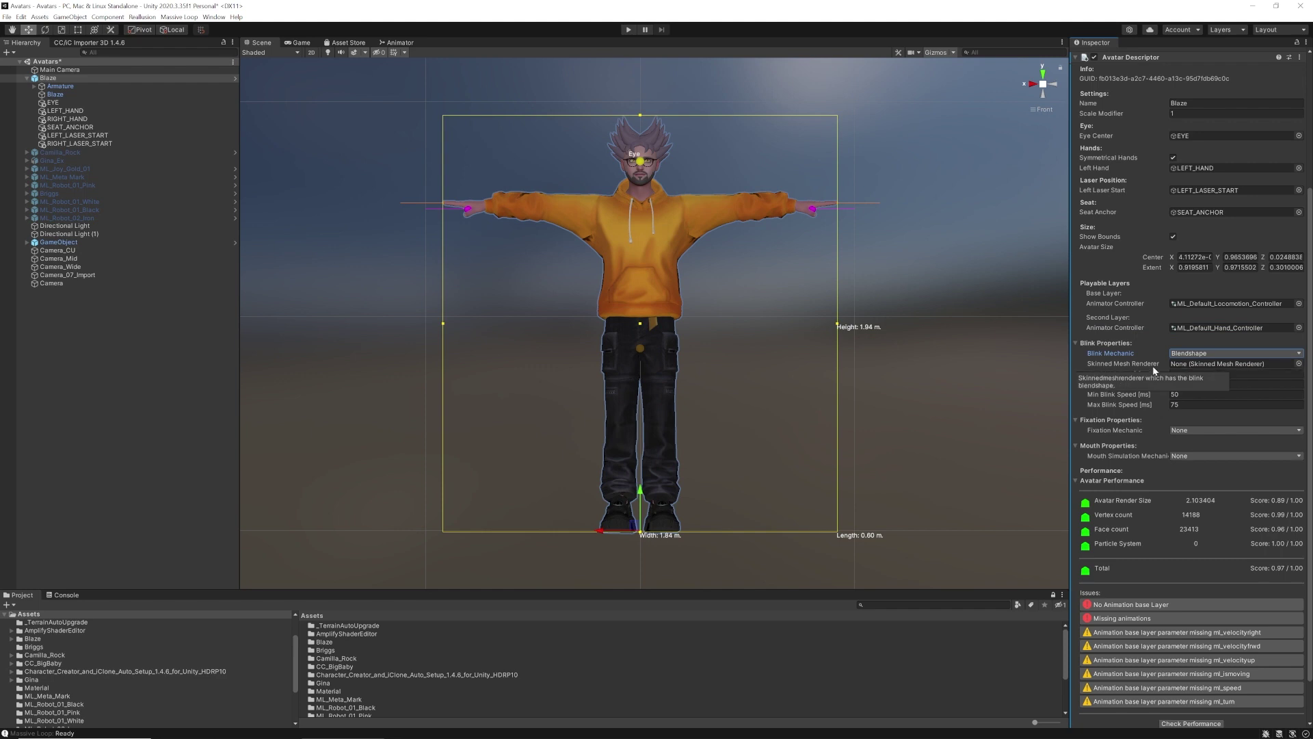
pyautogui.click(54, 95)
pyautogui.moveTo(54, 95); pyautogui.dragTo(1206, 366)
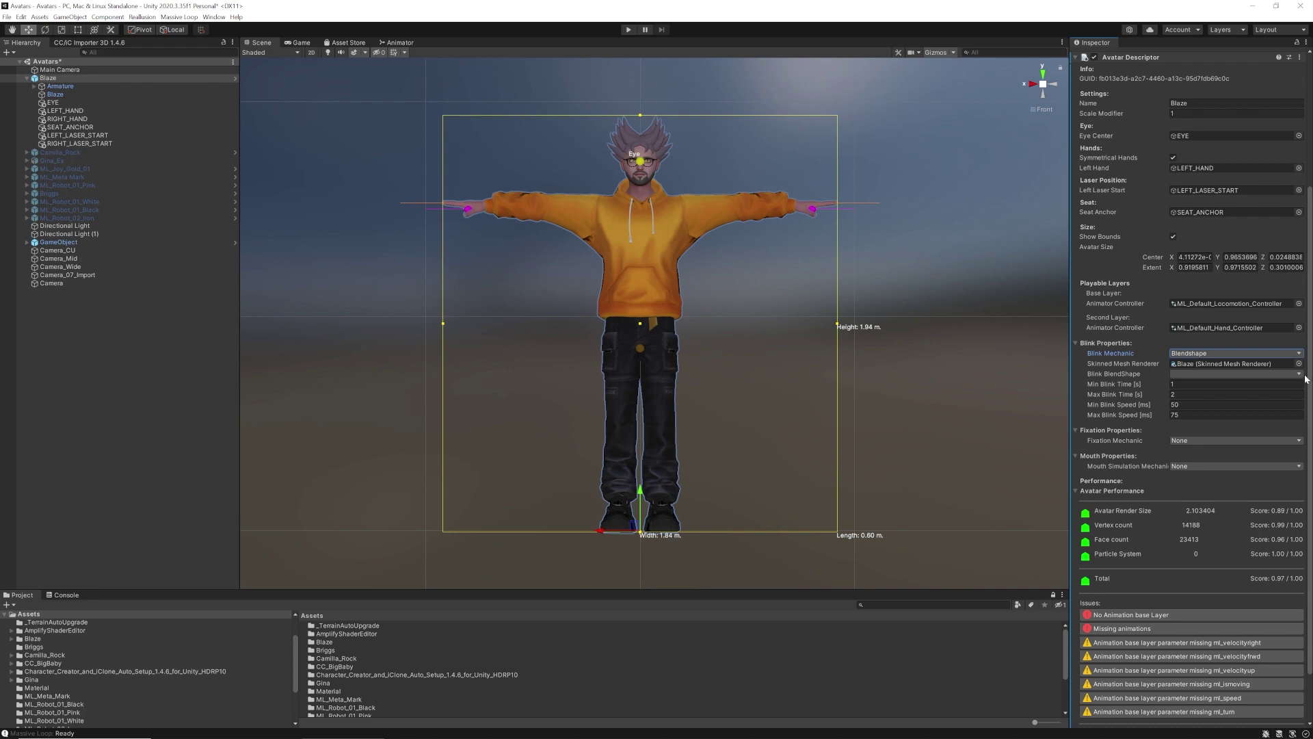
pyautogui.click(1302, 375)
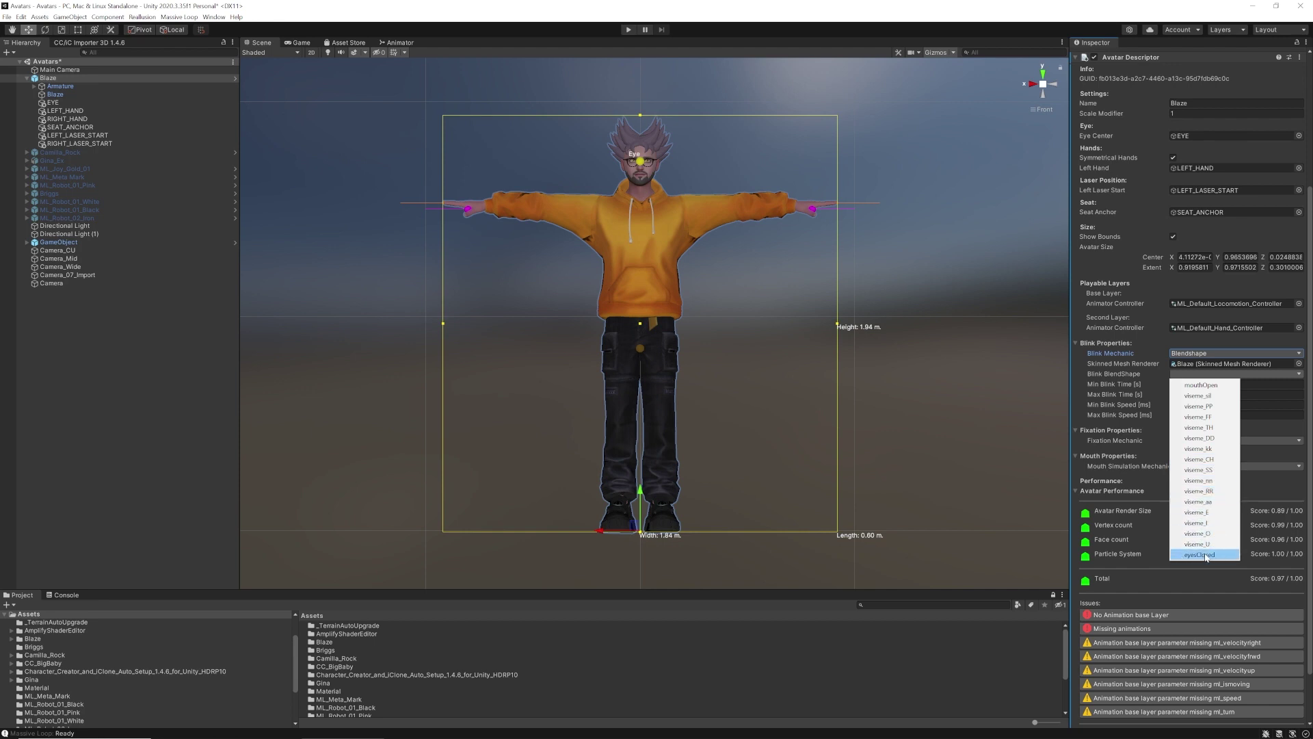
pyautogui.click(1208, 554)
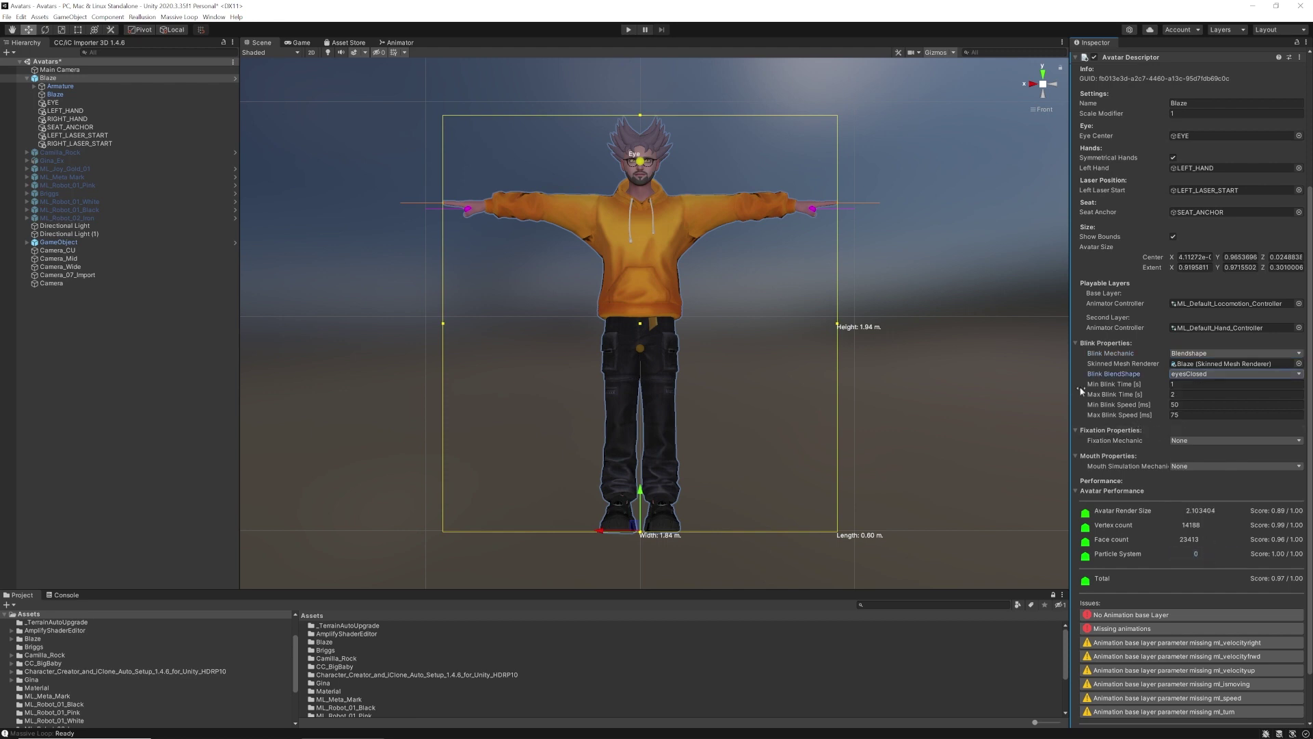
pyautogui.scroll(-3, 1128, 418)
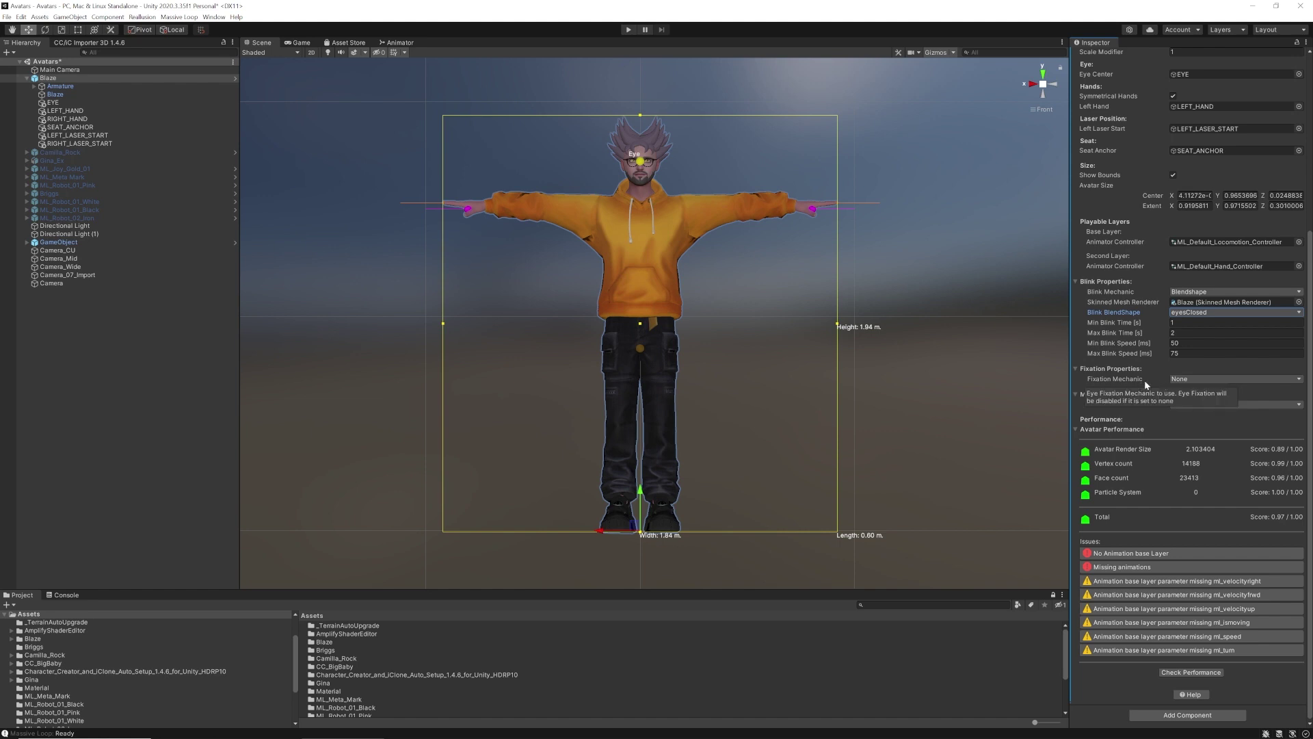
pyautogui.click(1299, 381)
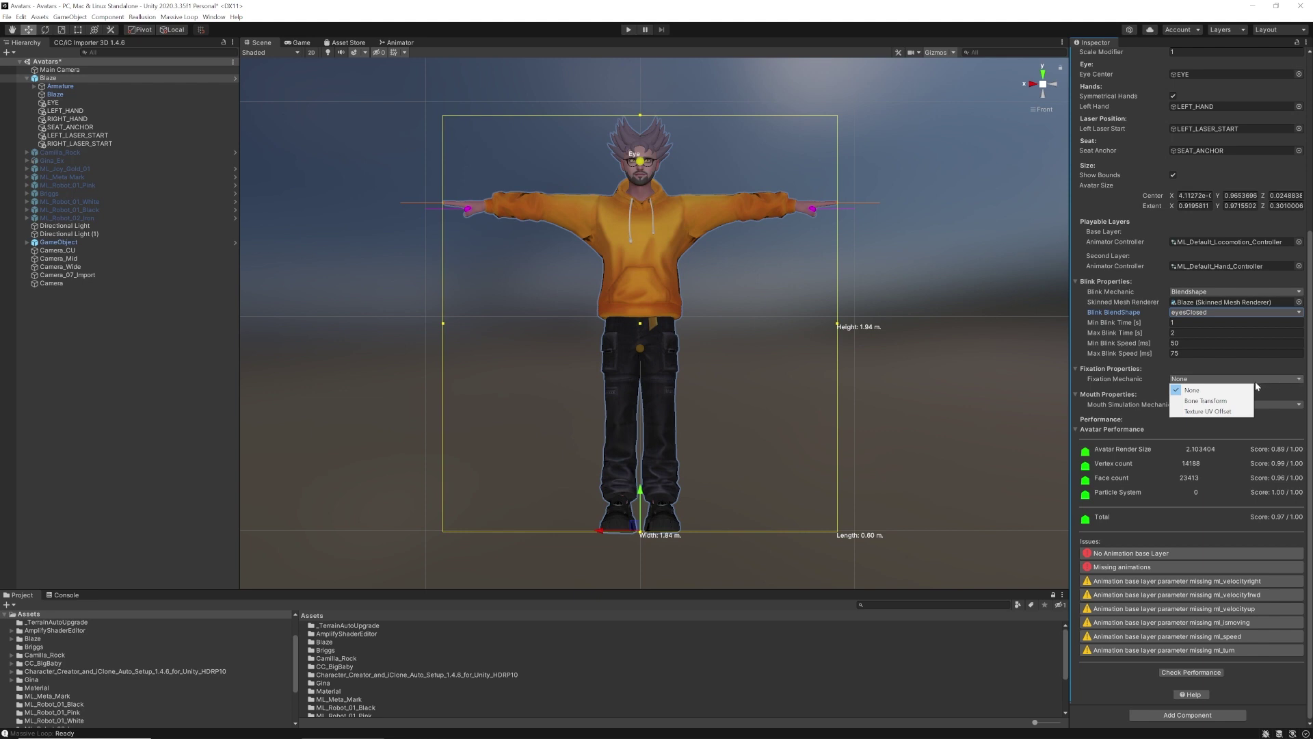
# Switch the eye Fixation Mechanic to Bone Transform and zoom in on the avatar's face
pyautogui.click(1207, 401)
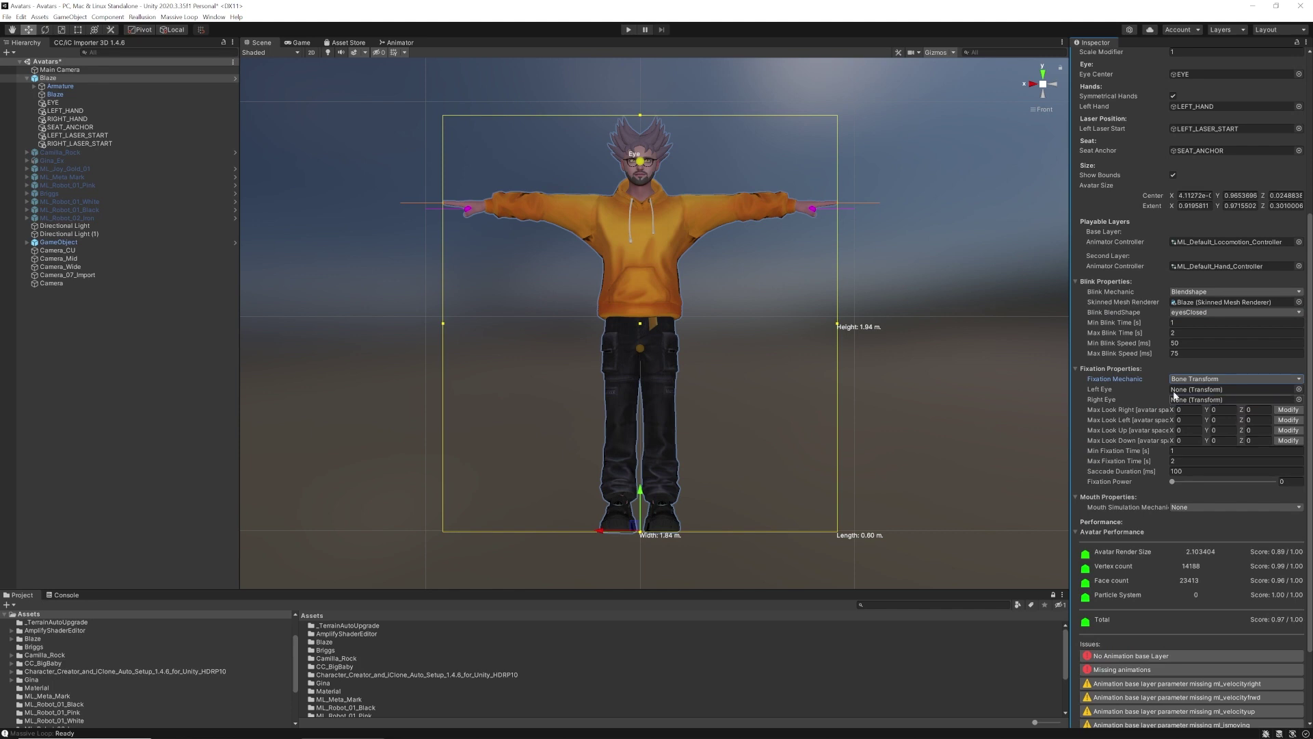
pyautogui.keyDown('alt'); pyautogui.moveTo(741, 322); pyautogui.dragTo(709, 231, button='right'); pyautogui.keyUp('alt')
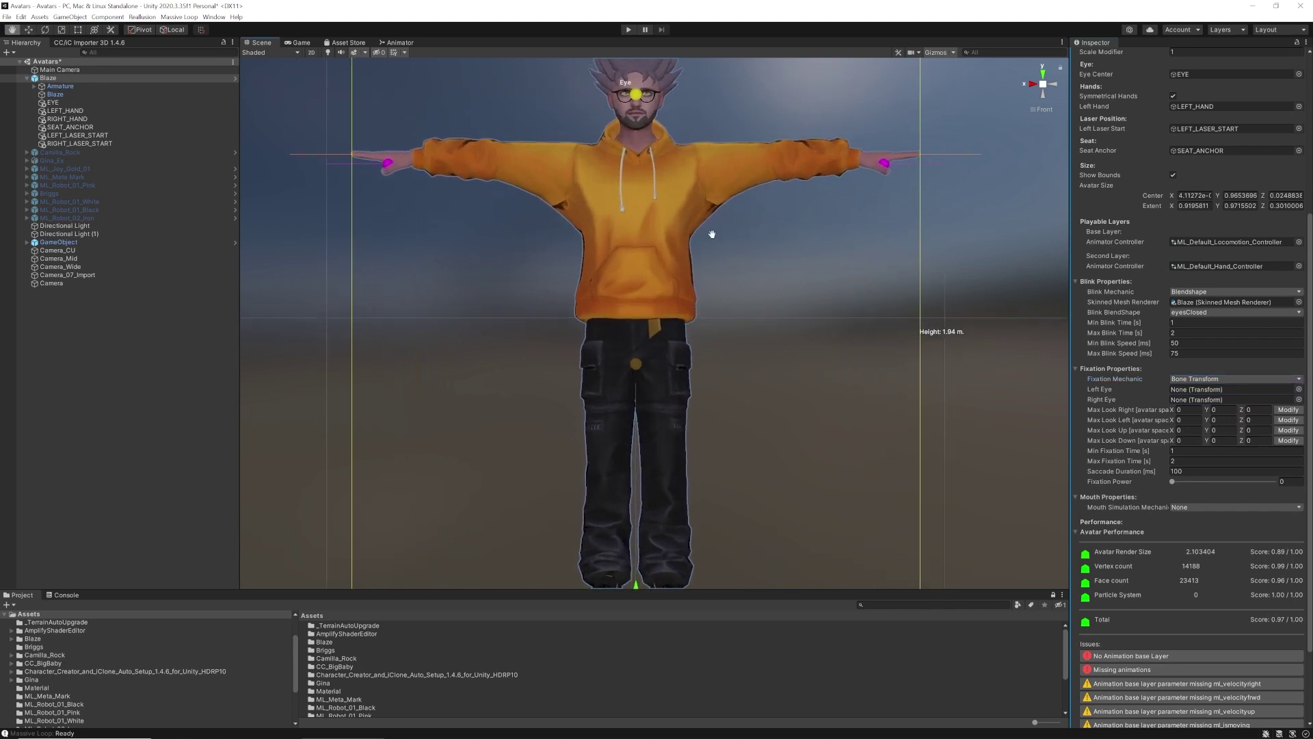
pyautogui.keyDown('alt'); pyautogui.moveTo(709, 232); pyautogui.dragTo(746, 411, button='middle'); pyautogui.keyUp('alt')
pyautogui.keyDown('alt'); pyautogui.moveTo(747, 411); pyautogui.dragTo(1012, 278, button='right'); pyautogui.keyUp('alt')
pyautogui.keyDown('alt'); pyautogui.moveTo(863, 287); pyautogui.dragTo(818, 327, button='middle'); pyautogui.keyUp('alt')
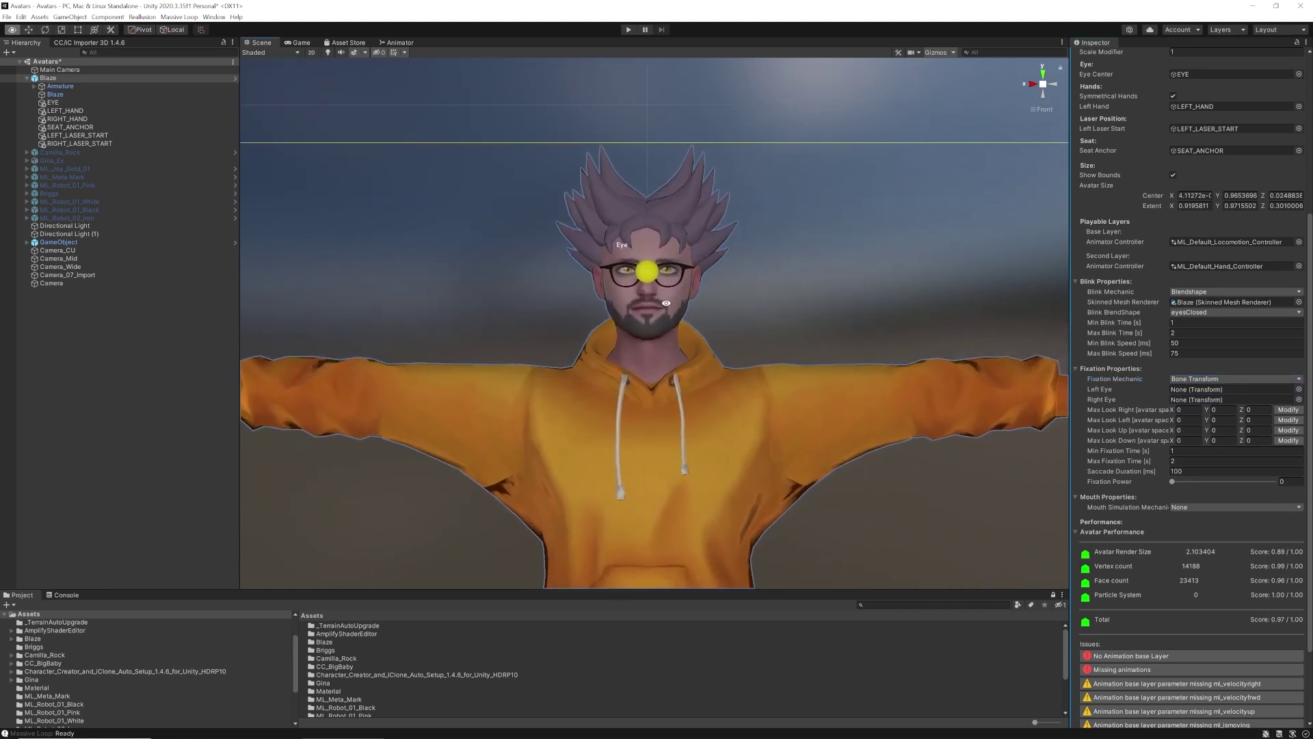
pyautogui.keyDown('alt'); pyautogui.moveTo(665, 302); pyautogui.dragTo(973, 297, button='right'); pyautogui.keyUp('alt')
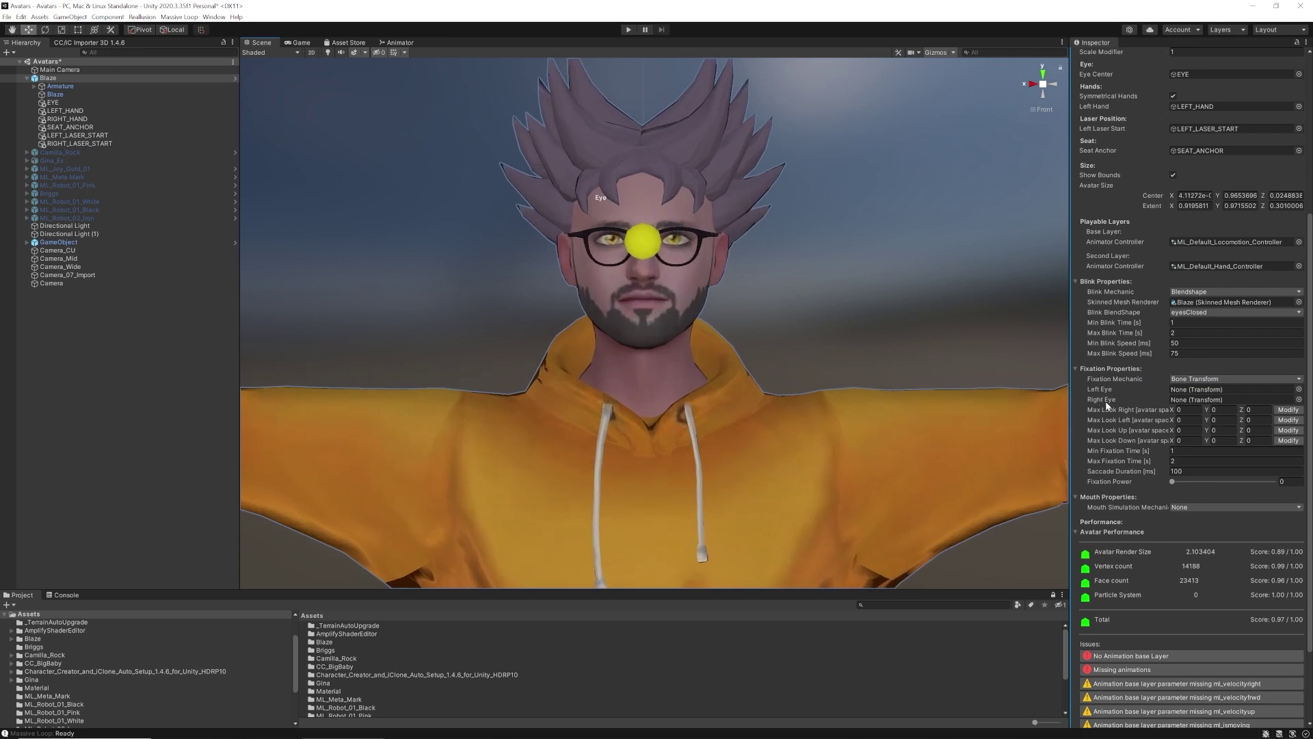
# Expand Armature down to Head and assign the LeftEye and RightEye bones as the left and right eyes
pyautogui.click(43, 78)
pyautogui.click(35, 86)
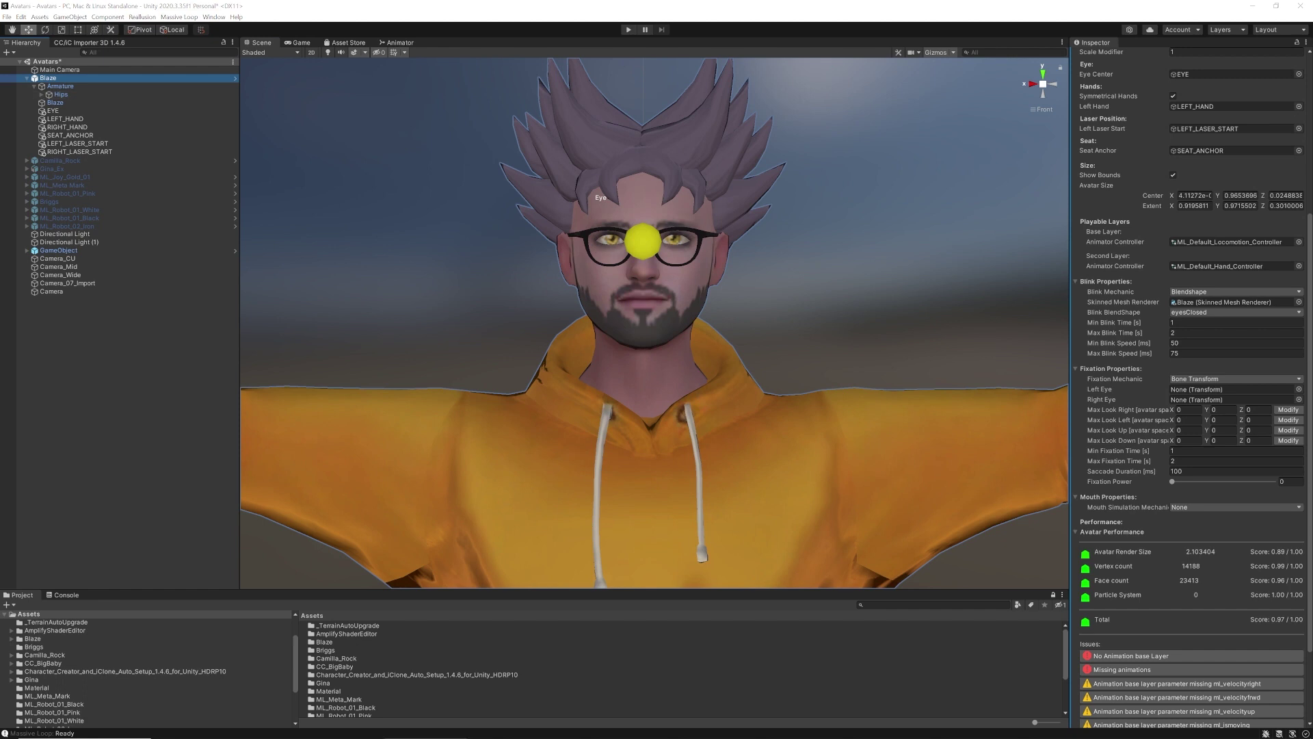
pyautogui.click(42, 95)
pyautogui.click(49, 119)
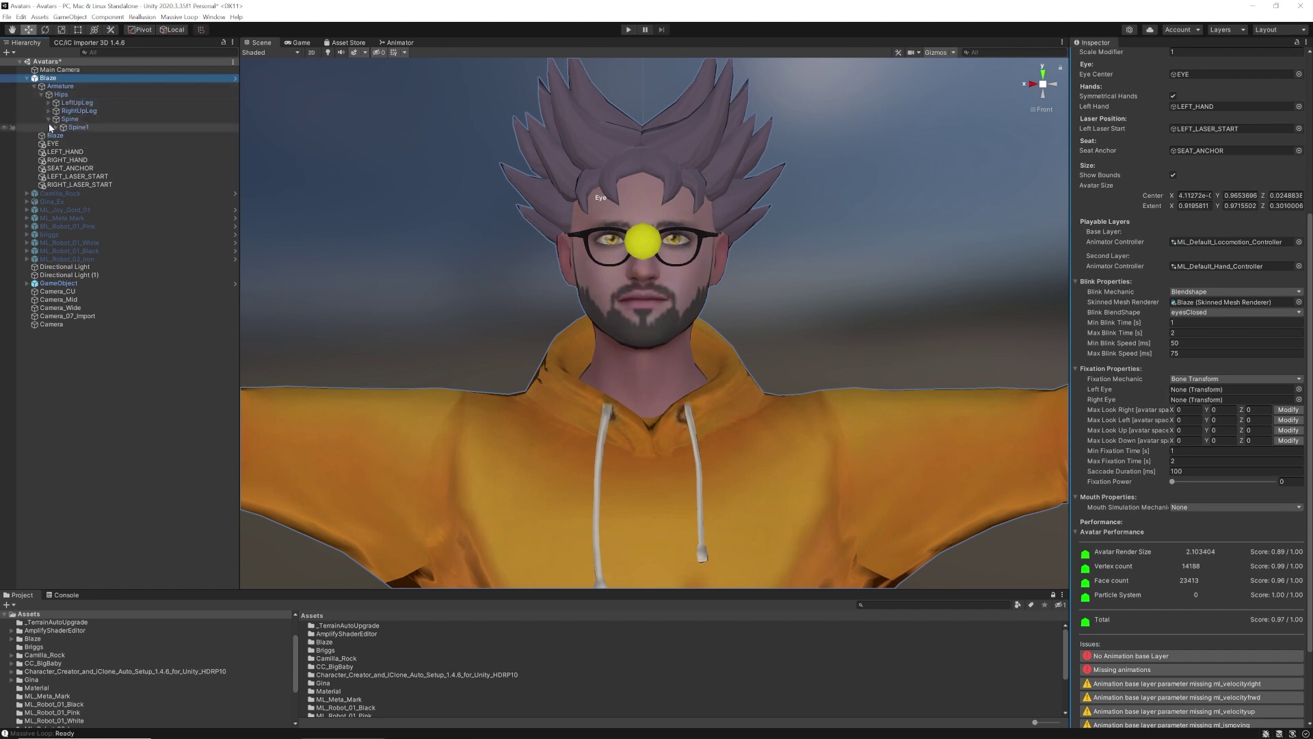
pyautogui.click(56, 128)
pyautogui.click(63, 135)
pyautogui.click(71, 152)
pyautogui.click(77, 160)
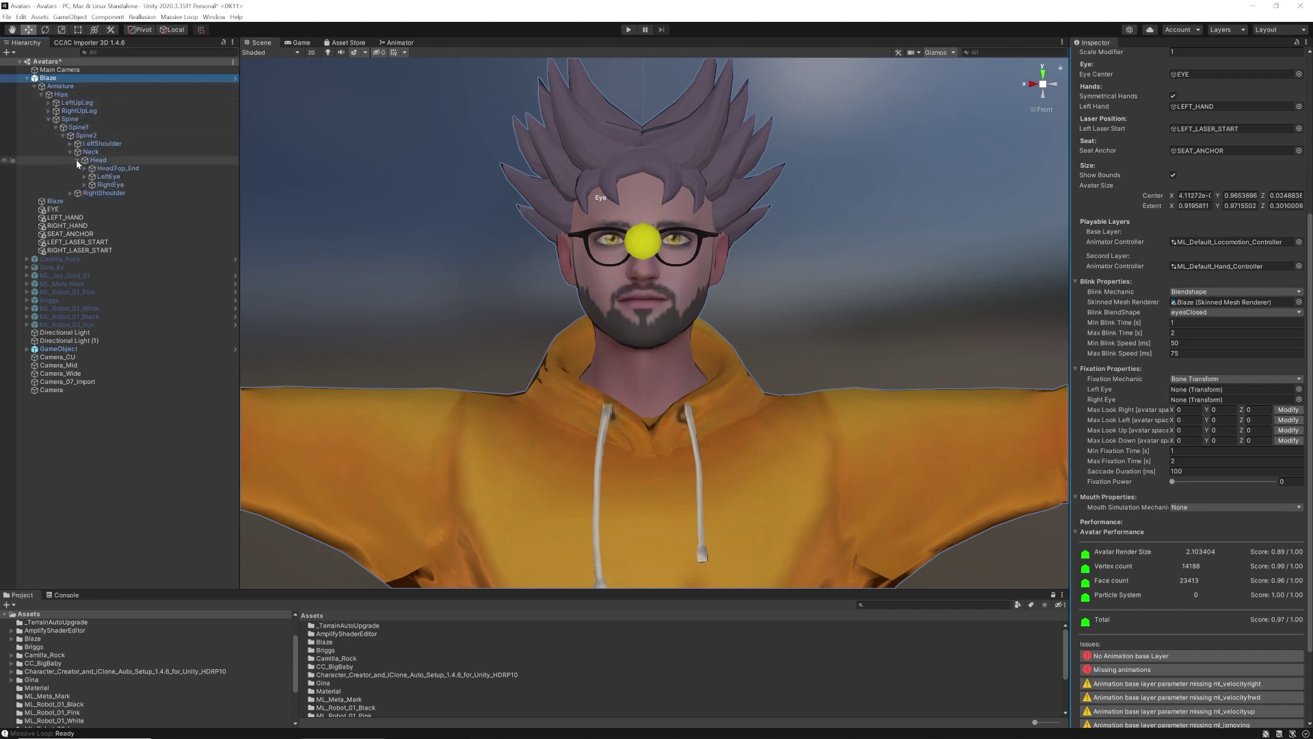
pyautogui.press('e')
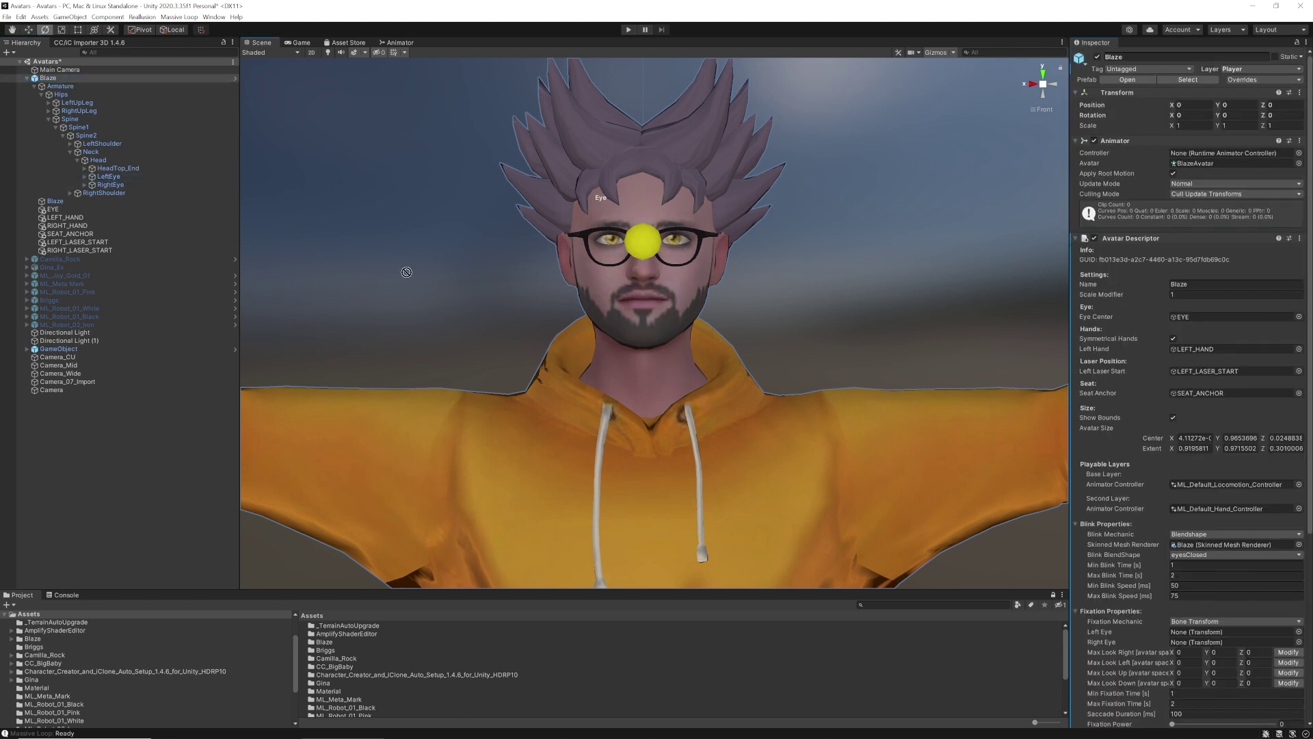
pyautogui.moveTo(406, 272); pyautogui.dragTo(1189, 632)
pyautogui.moveTo(110, 185); pyautogui.dragTo(1190, 643)
pyautogui.scroll(-5, 1167, 619)
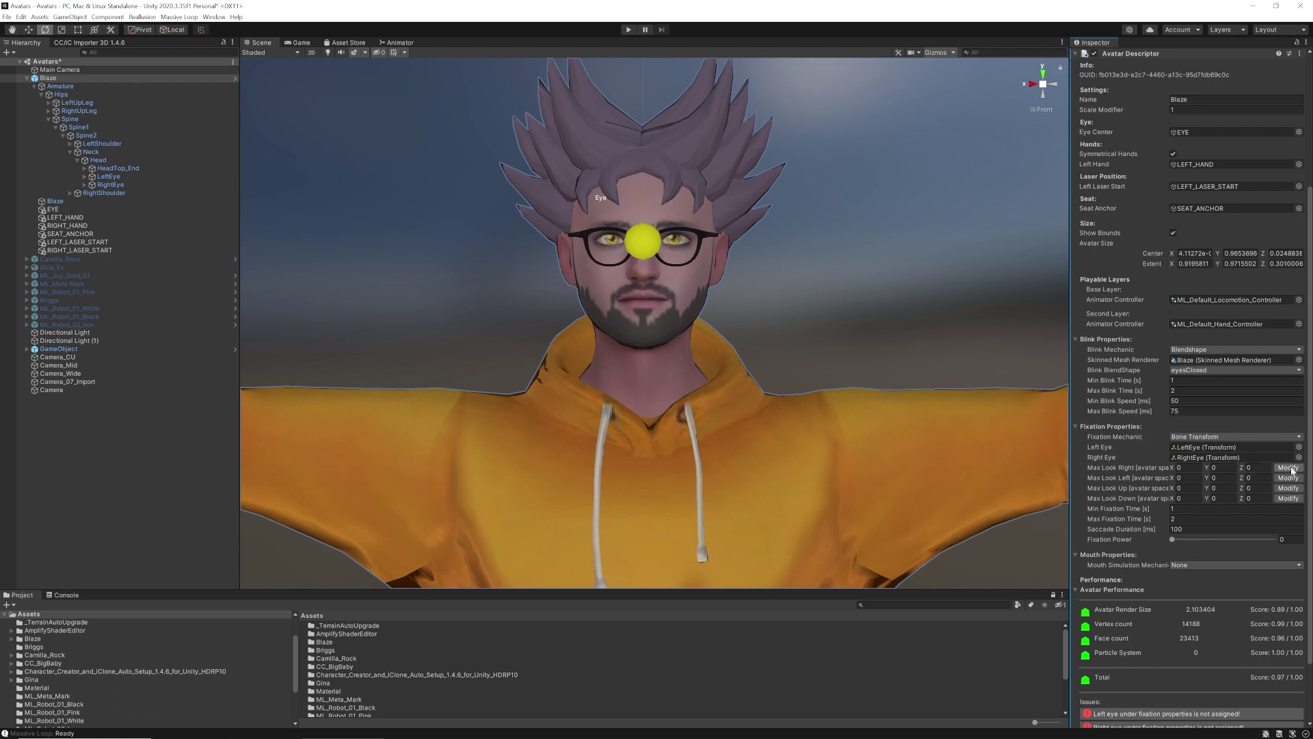
pyautogui.click(1291, 468)
# Set Max Look Right Y to 22 and Max Look Left Y to -22
pyautogui.moveTo(1241, 468); pyautogui.dragTo(479, 469)
pyautogui.hotkey('ctrl', 'z')
pyautogui.write('22')
pyautogui.click(1288, 468)
pyautogui.click(1287, 477)
pyautogui.click(1216, 477)
pyautogui.write('-22')
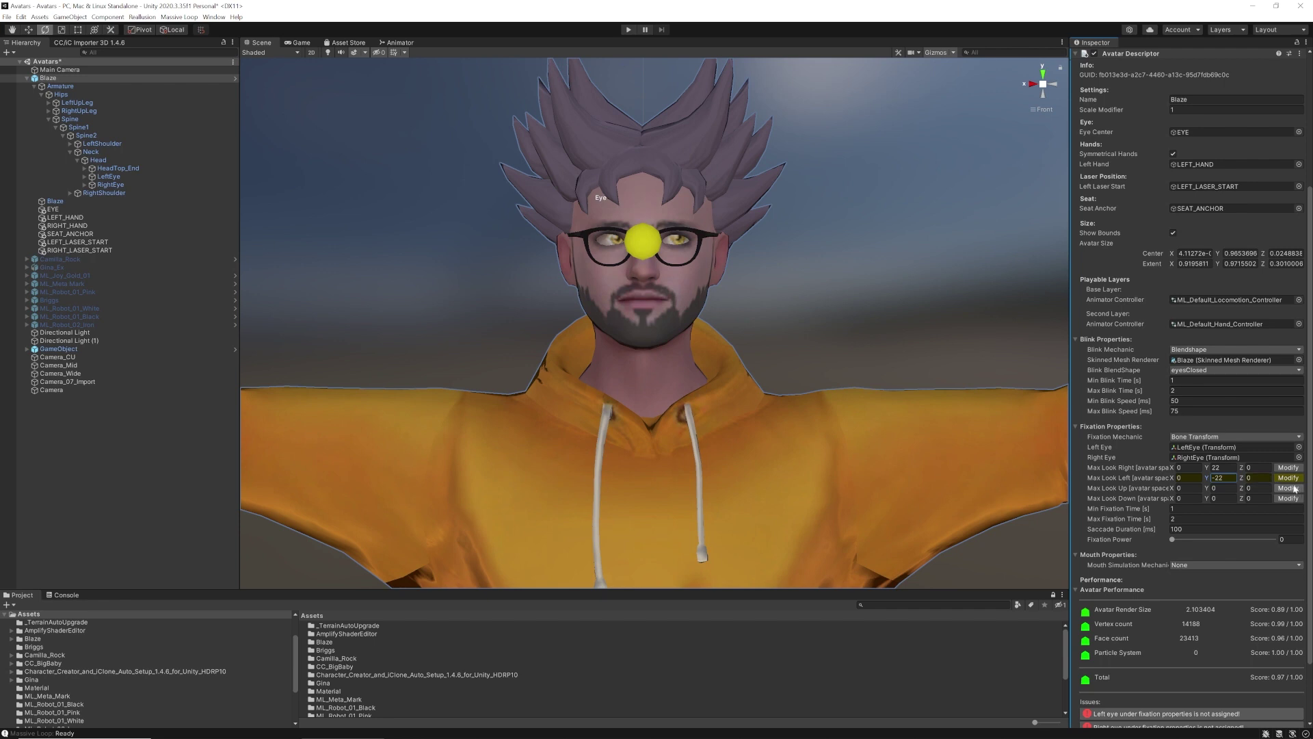
pyautogui.click(1289, 478)
# Set Max Look Up X to -10 and Max Look Down X to 10
pyautogui.click(1288, 487)
pyautogui.click(1189, 487)
pyautogui.click(1189, 488)
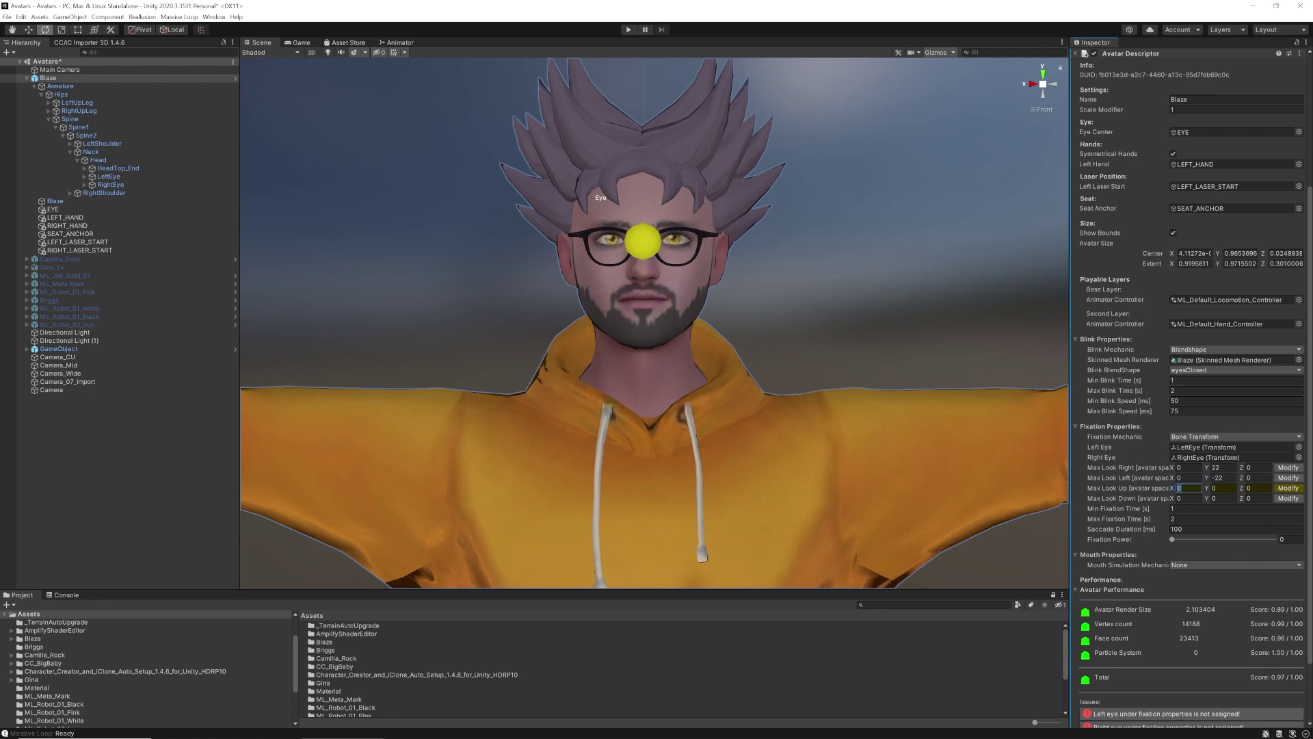
pyautogui.write('-3.05')
pyautogui.moveTo(918, 534); pyautogui.dragTo(885, 534)
pyautogui.click(1288, 498)
pyautogui.click(1190, 488)
pyautogui.write('-1')
pyautogui.click(1194, 498)
pyautogui.write('12')
pyautogui.moveTo(1174, 499); pyautogui.dragTo(1175, 499)
pyautogui.write('10')
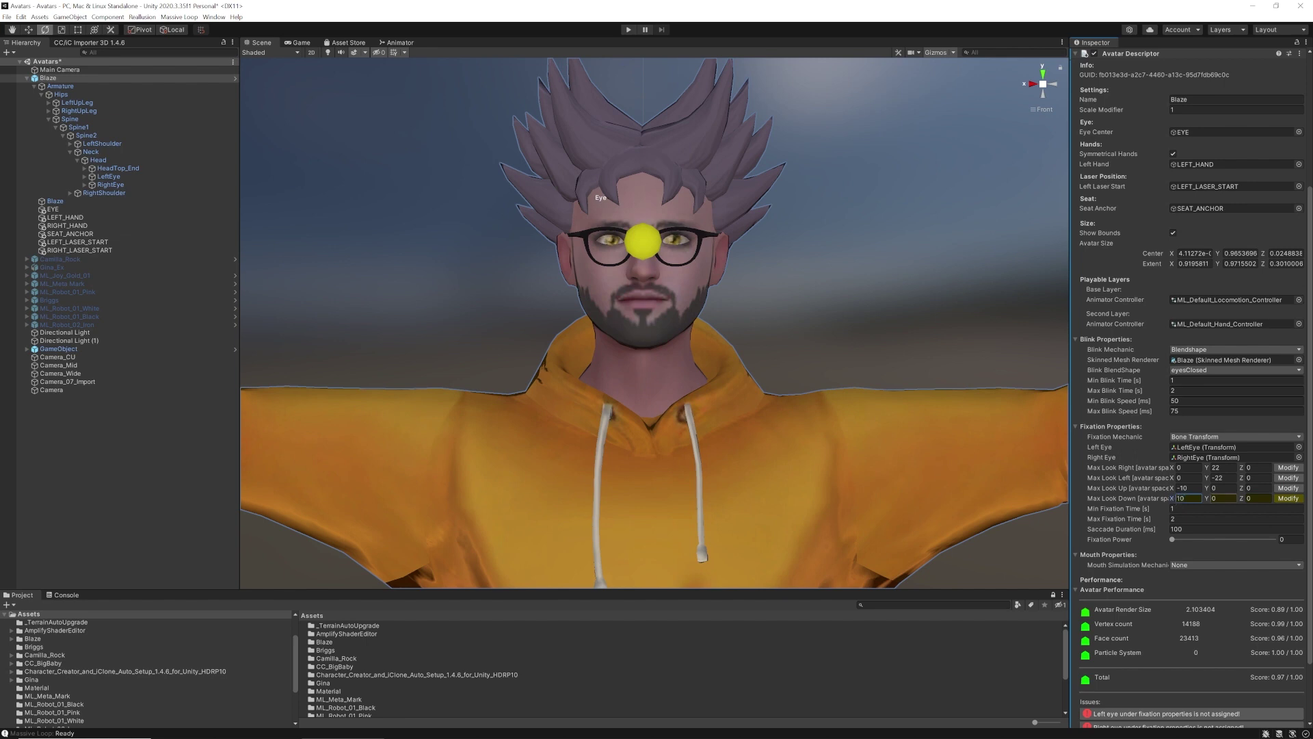
pyautogui.click(1282, 500)
pyautogui.scroll(-3, 1149, 537)
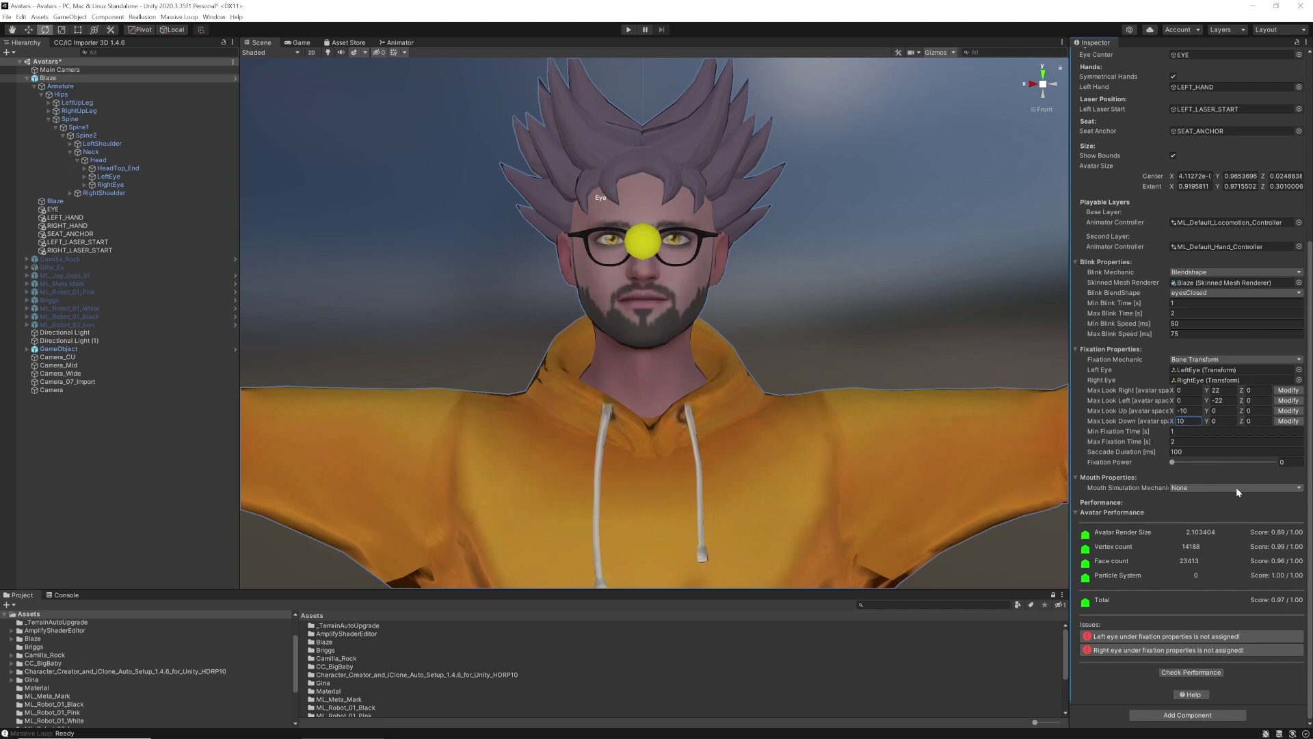
# Switch mouth simulation to Viseme Blendshape using the Blaze mesh and auto-detect the viseme shapes
pyautogui.click(1299, 488)
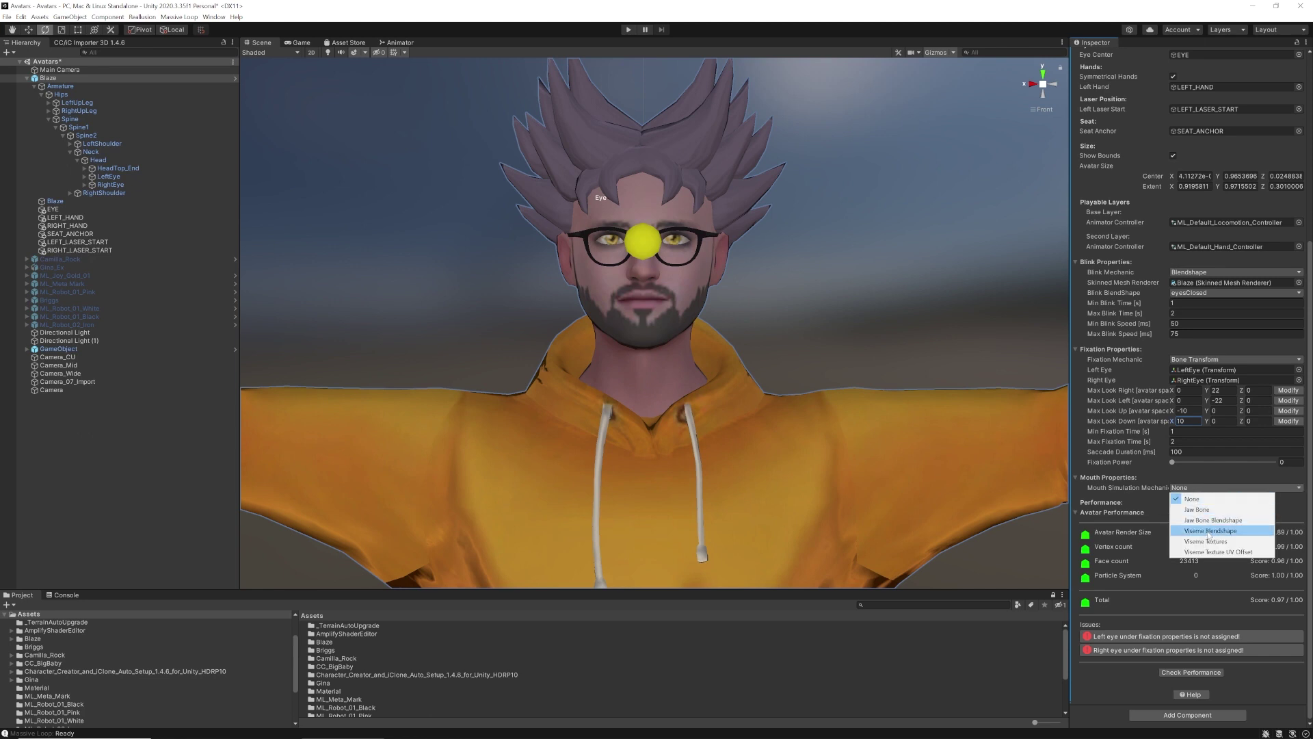
pyautogui.click(1209, 531)
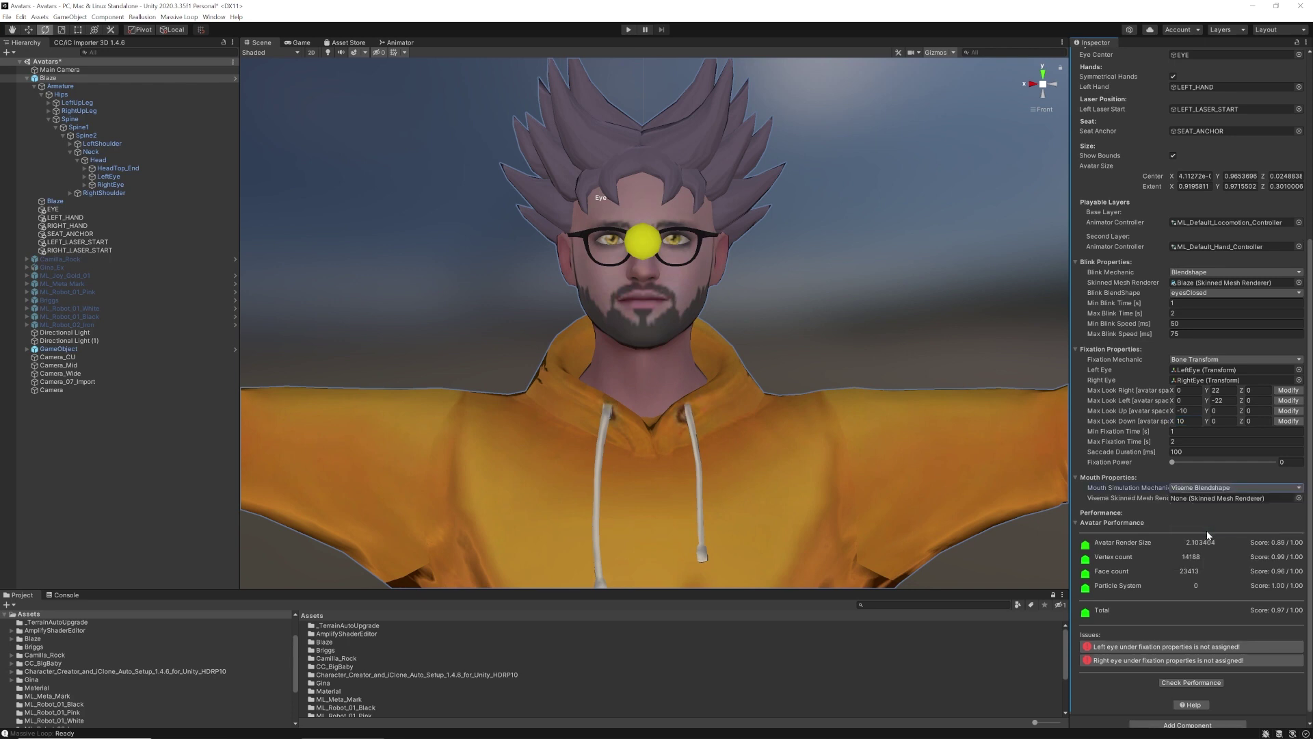
pyautogui.click(34, 86)
pyautogui.moveTo(51, 97); pyautogui.dragTo(1204, 499)
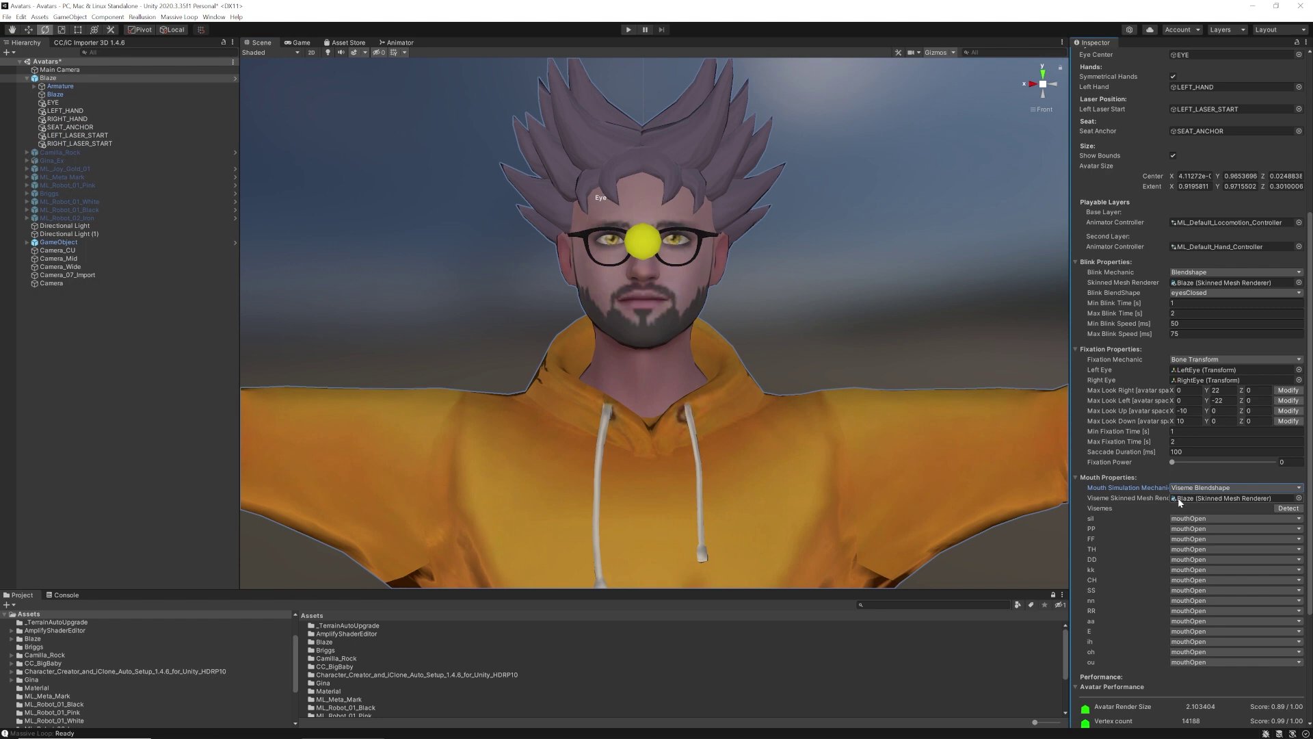
pyautogui.click(1288, 508)
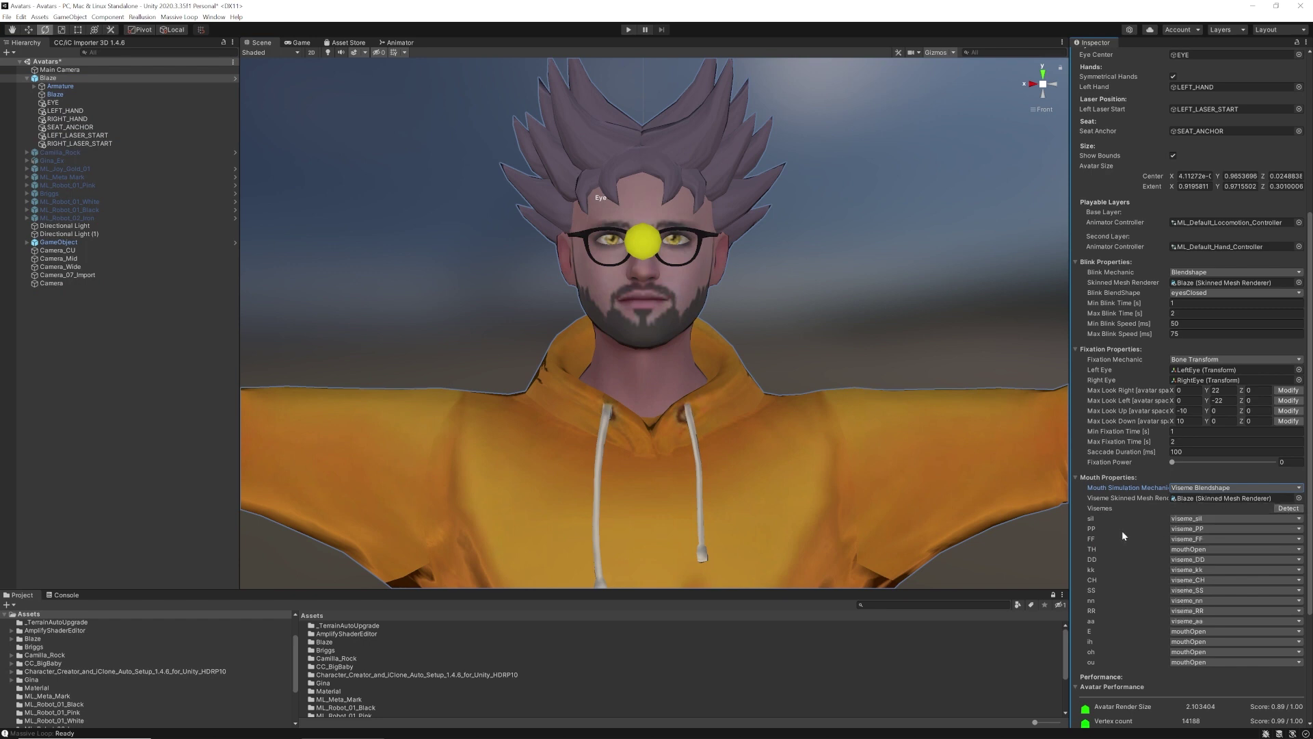
# Map the TH viseme to viseme_FF and the oh viseme to viseme_O
pyautogui.click(1299, 549)
pyautogui.click(1208, 588)
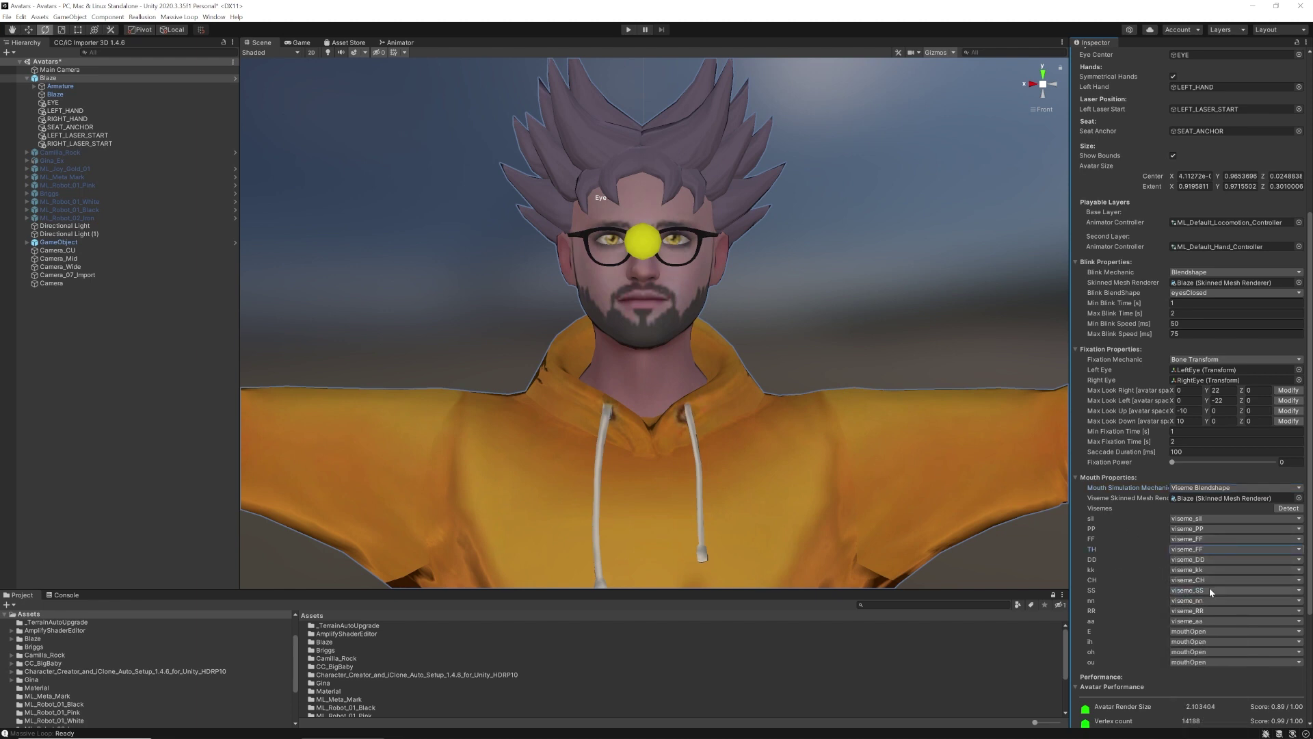
pyautogui.click(1214, 630)
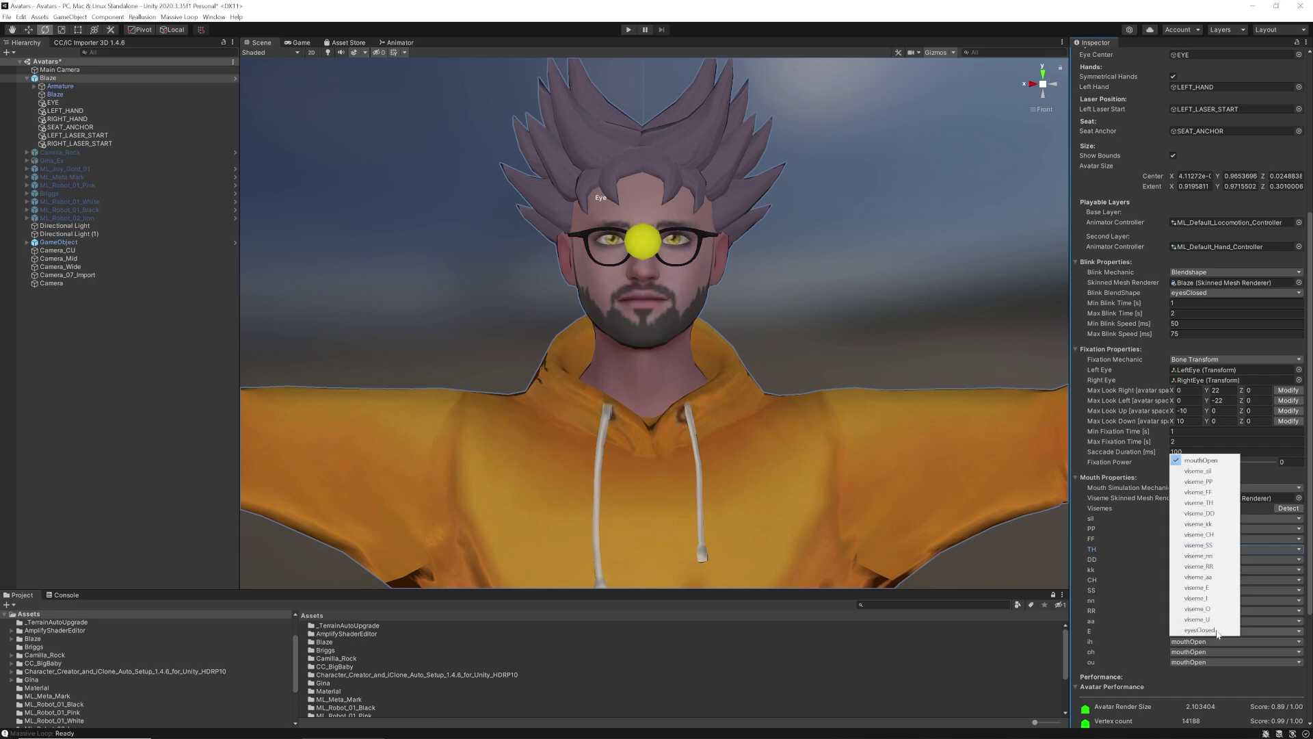
pyautogui.click(1199, 663)
pyautogui.click(1201, 663)
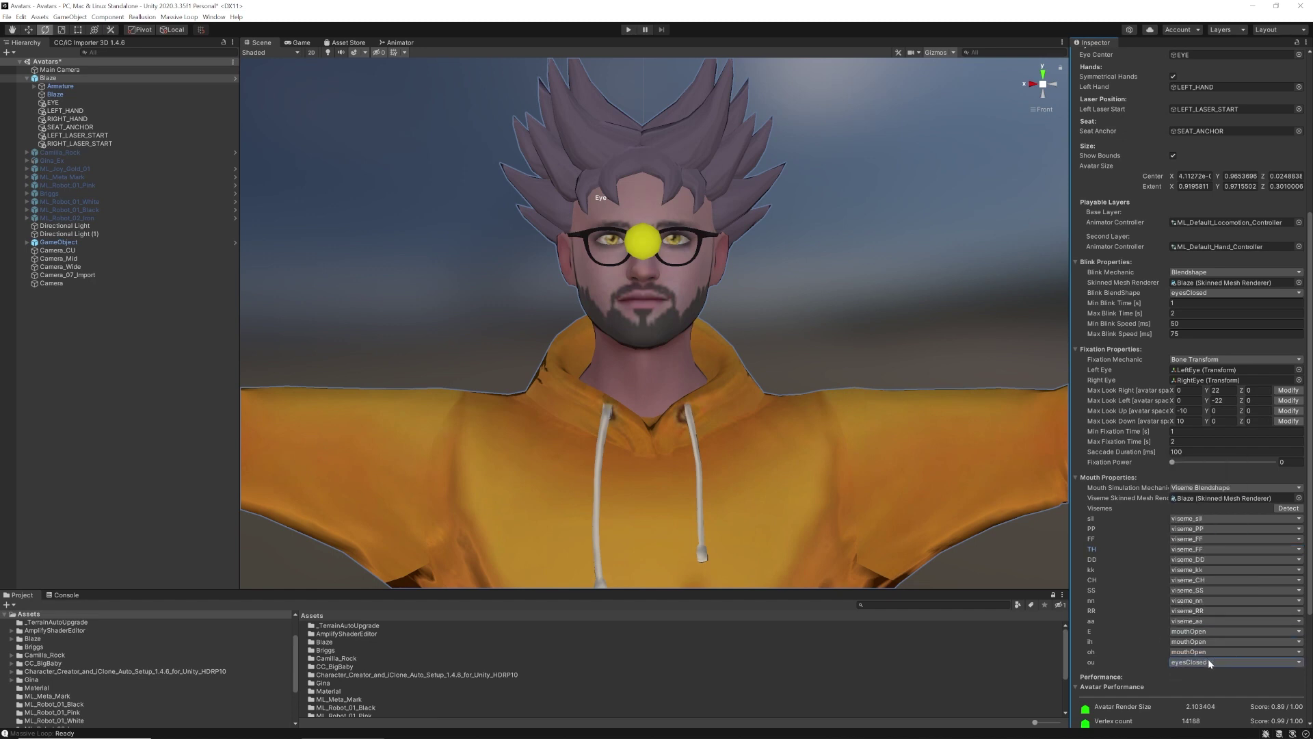
pyautogui.click(1213, 662)
pyautogui.click(1201, 640)
pyautogui.click(1210, 651)
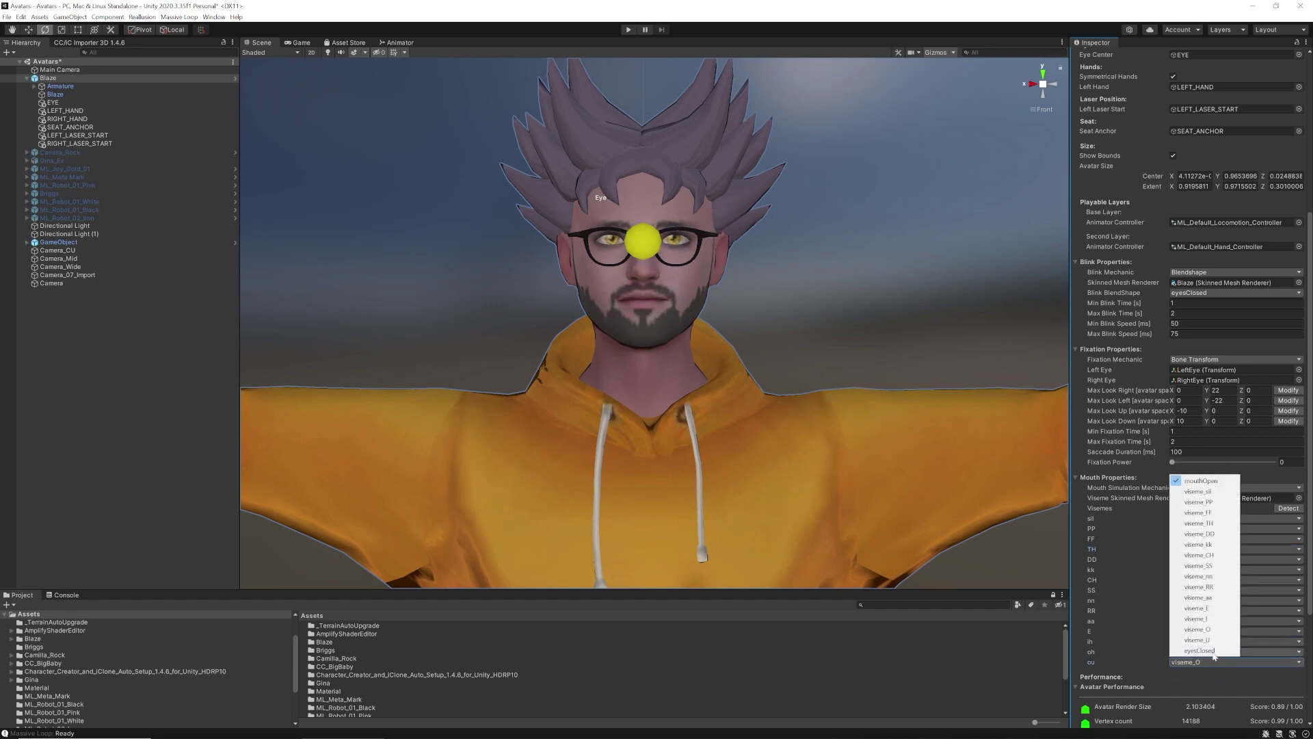
pyautogui.click(1211, 661)
# Map ou to viseme_U, ih to viseme_I and E to viseme_E, then rerun the performance check
pyautogui.click(1212, 662)
pyautogui.click(1198, 640)
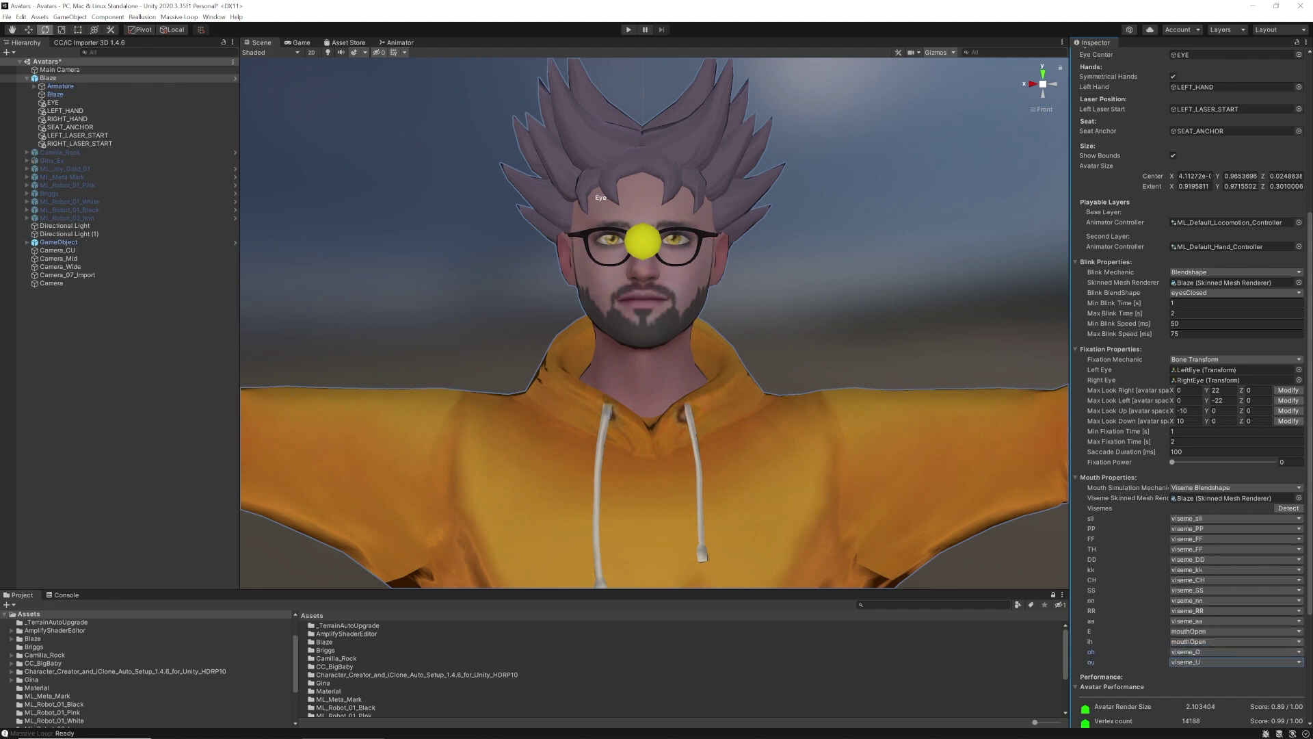
pyautogui.click(1201, 643)
pyautogui.click(1197, 608)
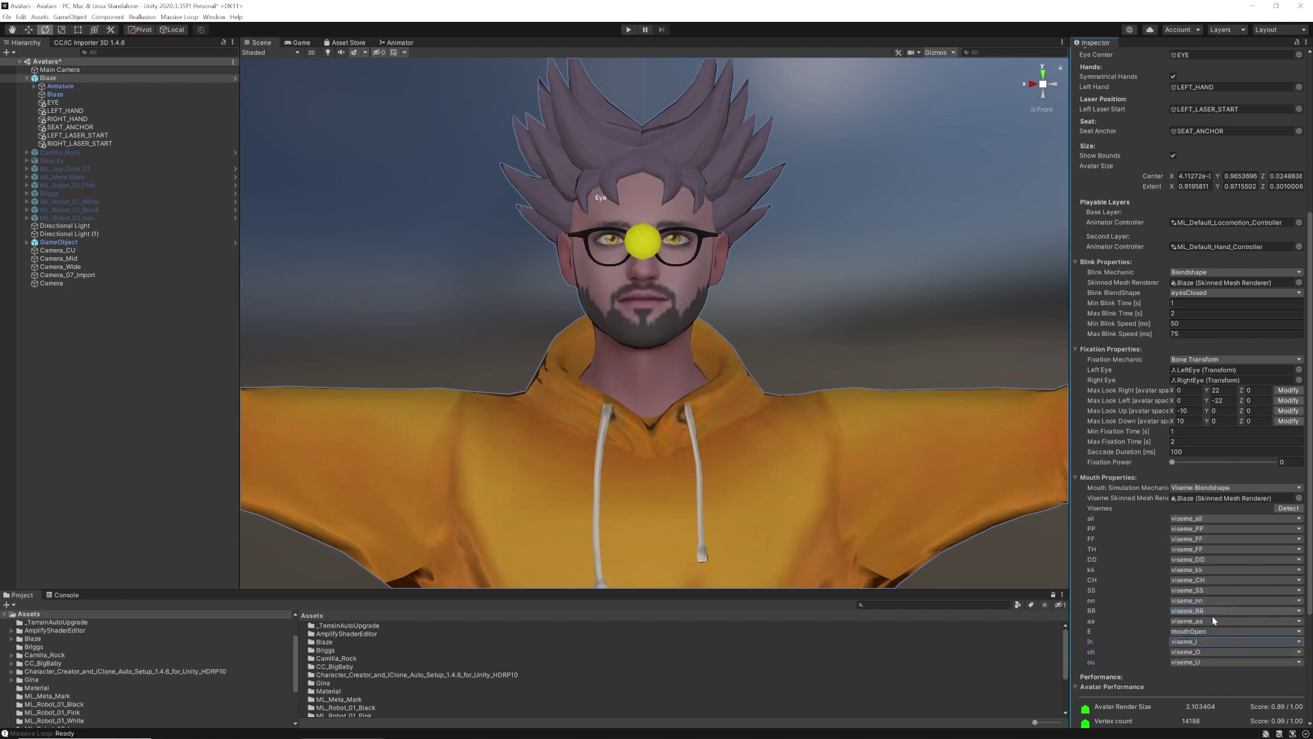
pyautogui.click(1211, 631)
pyautogui.click(1204, 587)
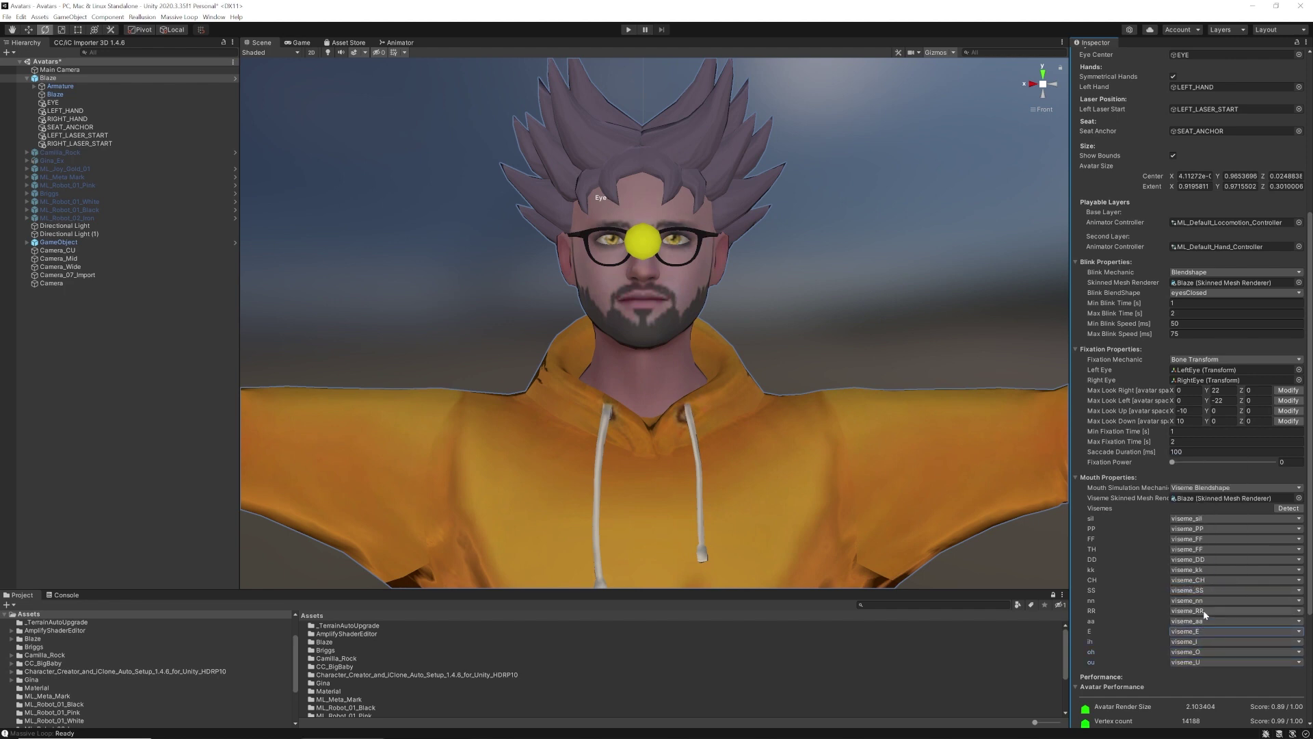
pyautogui.scroll(-5, 1142, 647)
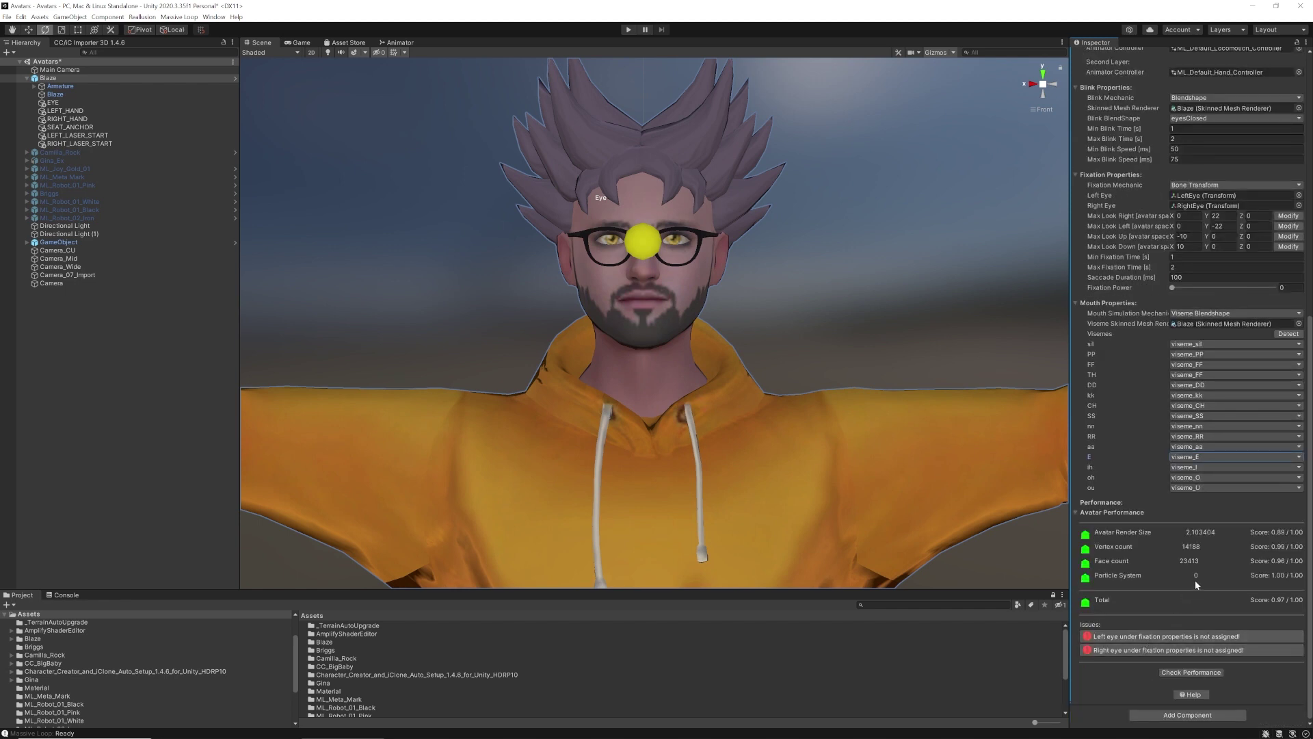
pyautogui.click(1191, 672)
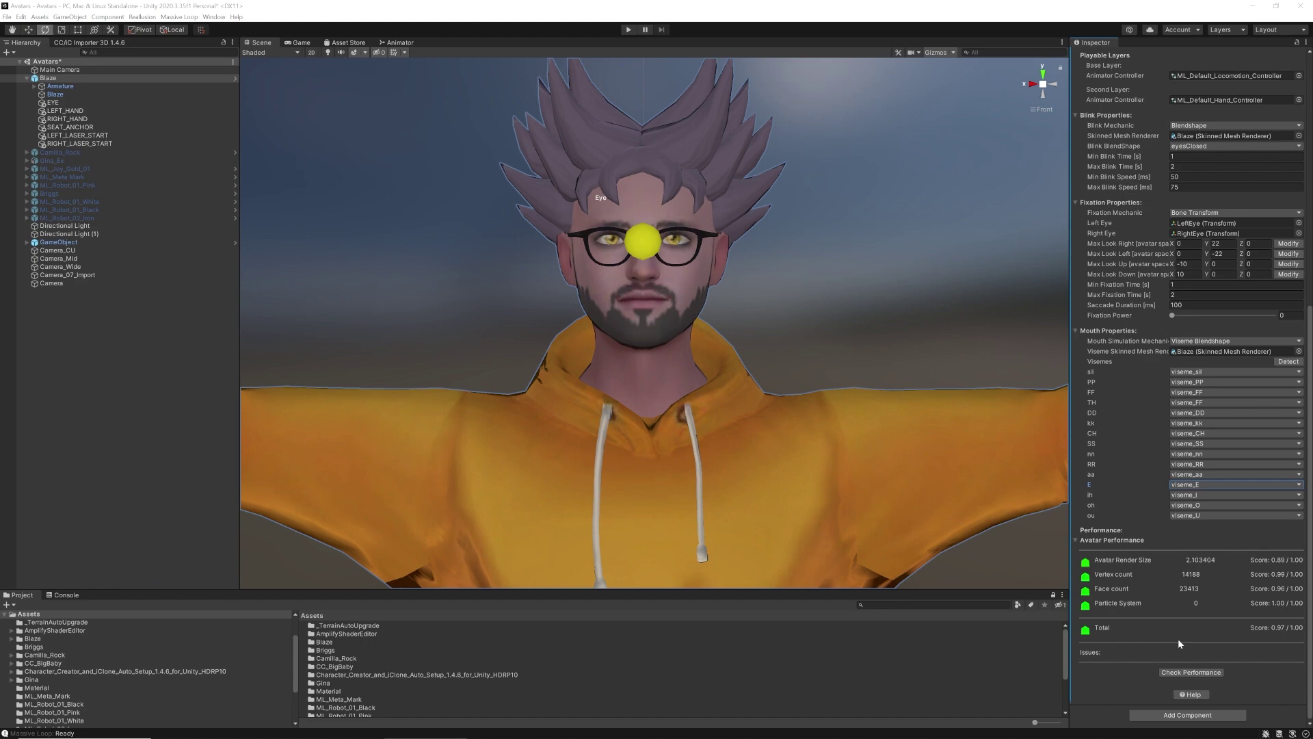
# Apply all pending overrides to the Blaze prefab
pyautogui.scroll(12, 1177, 638)
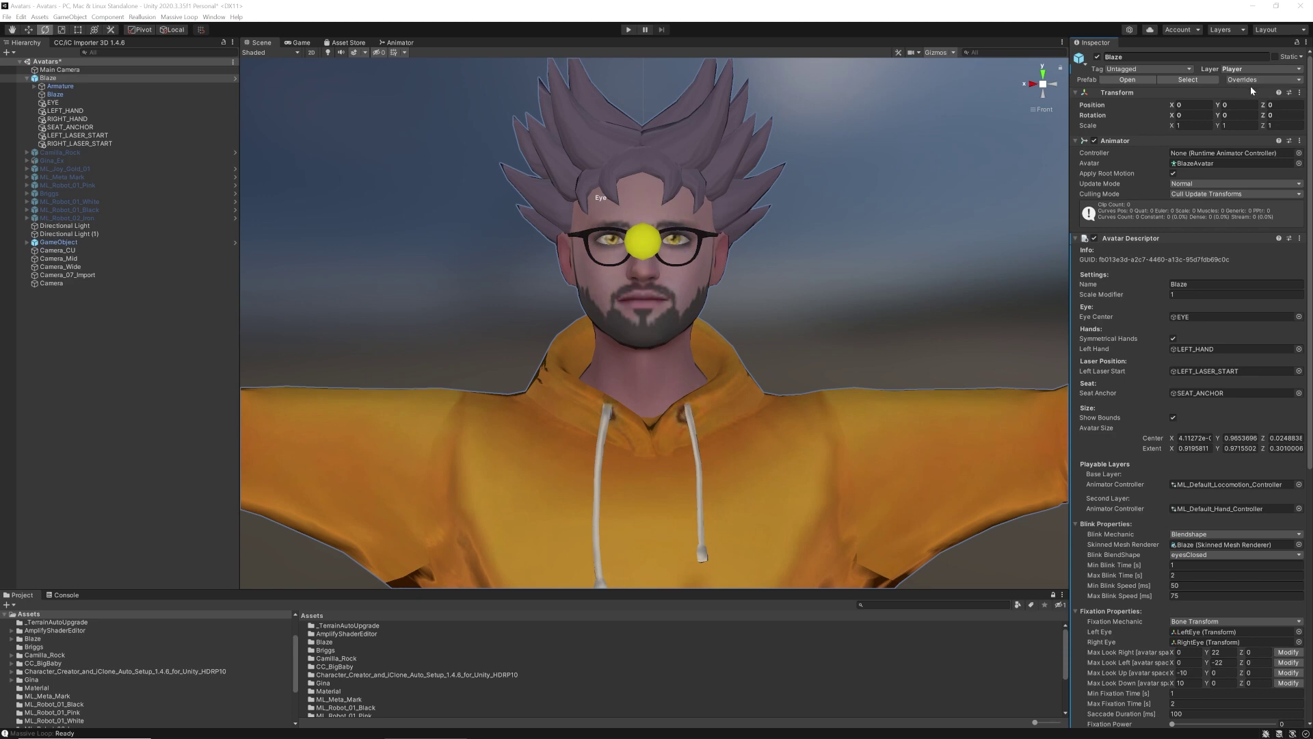
pyautogui.click(1300, 80)
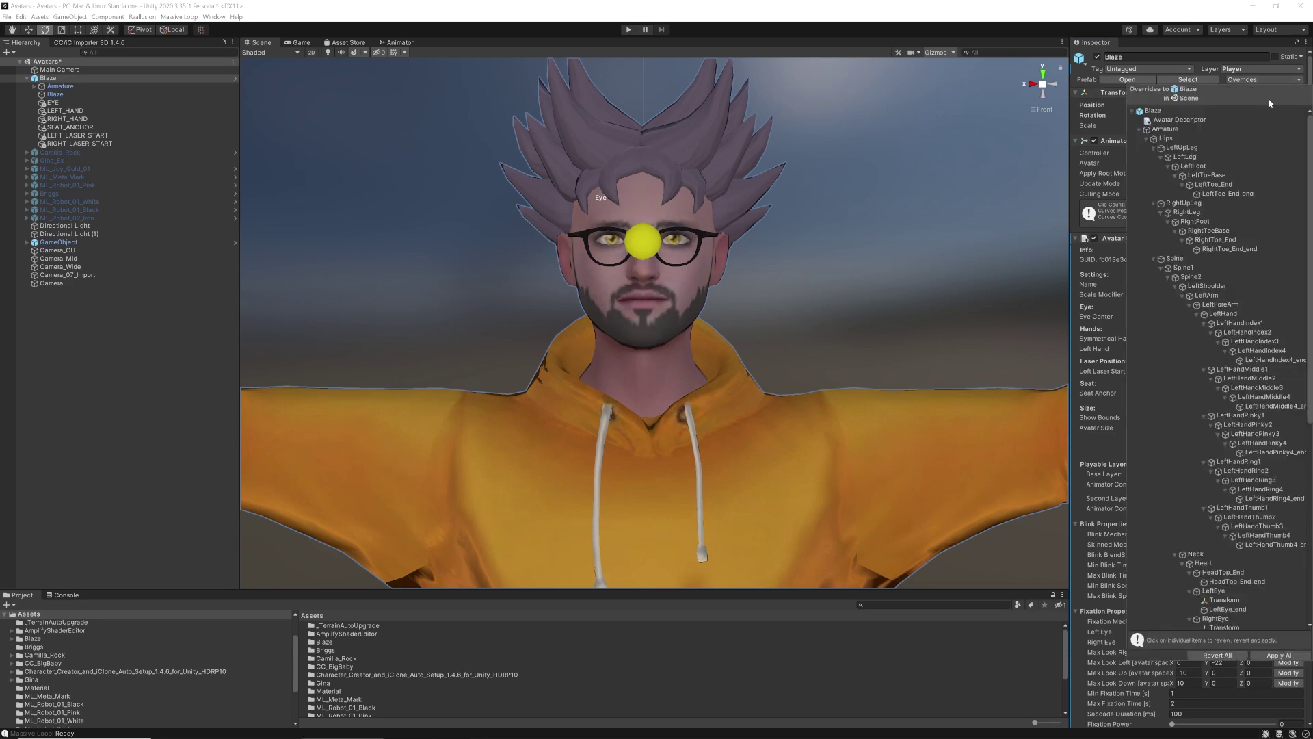
pyautogui.scroll(-8, 1231, 124)
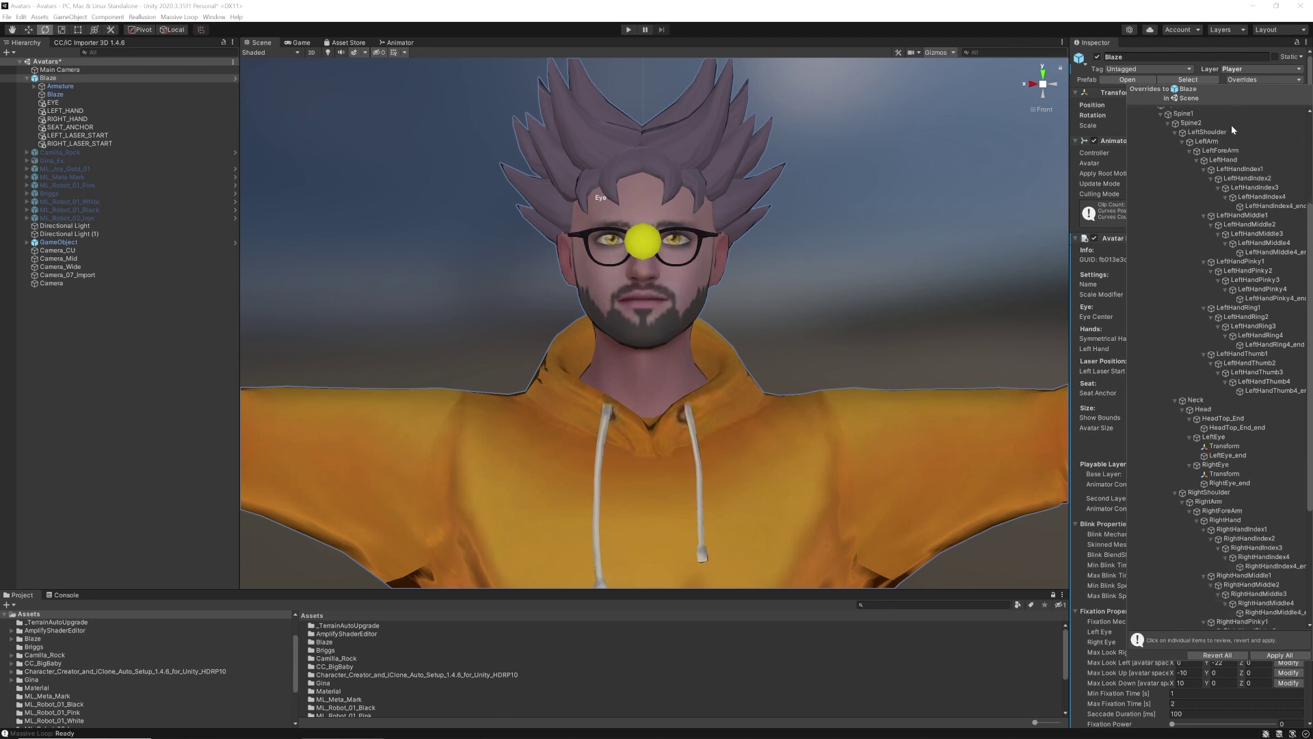
pyautogui.click(1279, 654)
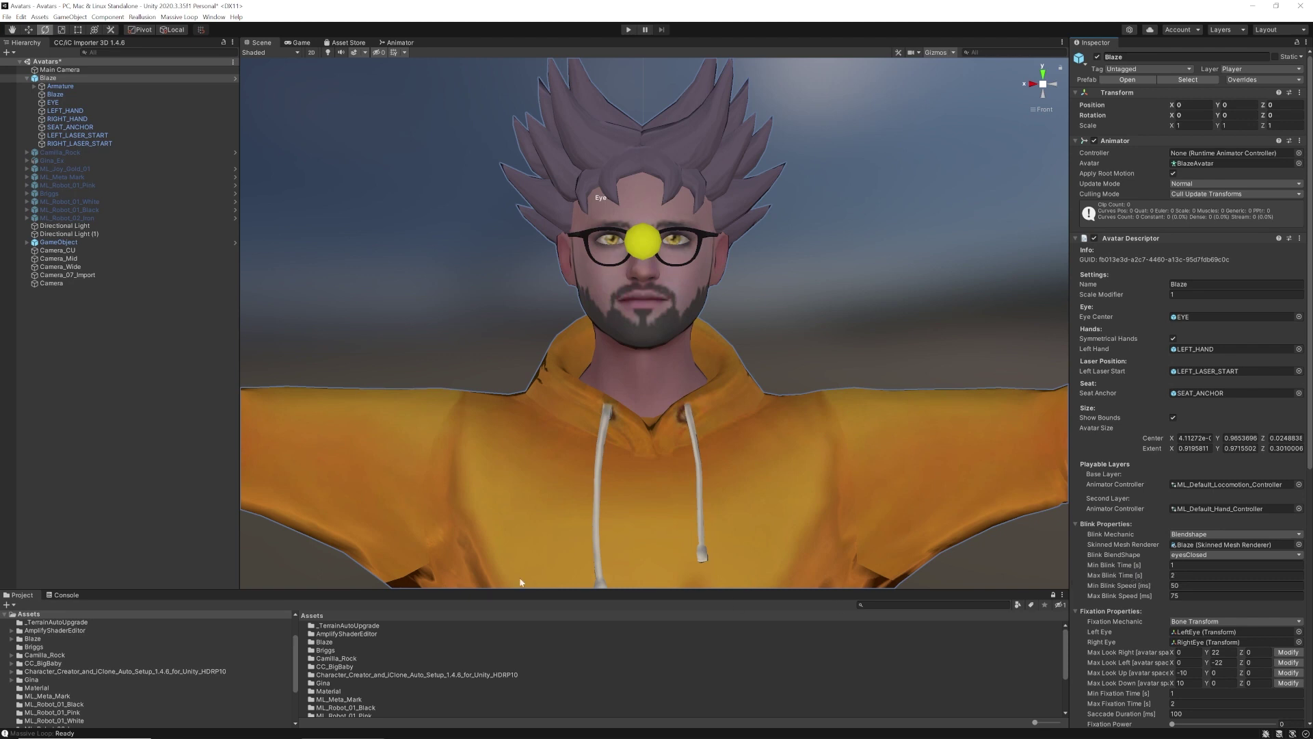
# Collapse Blaze in the Hierarchy, save the Avatars scene and switch to Chrome
pyautogui.click(28, 80)
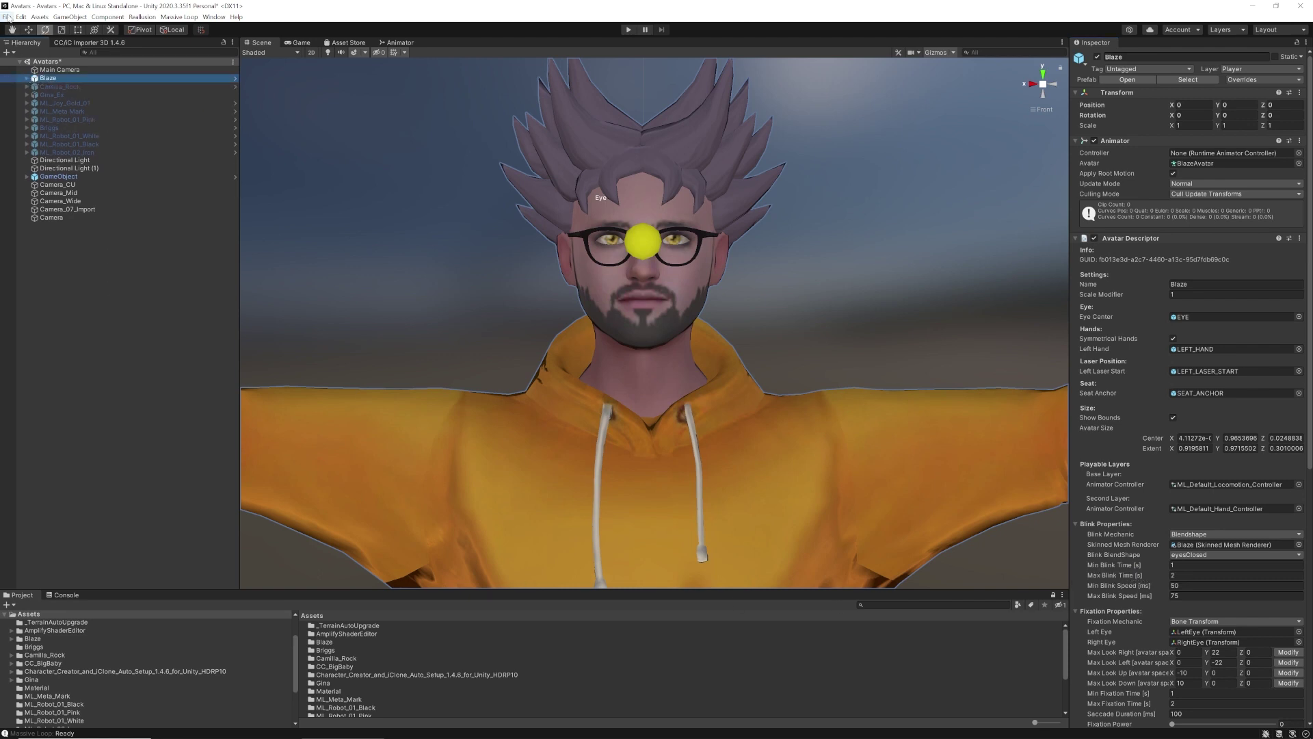
pyautogui.click(8, 17)
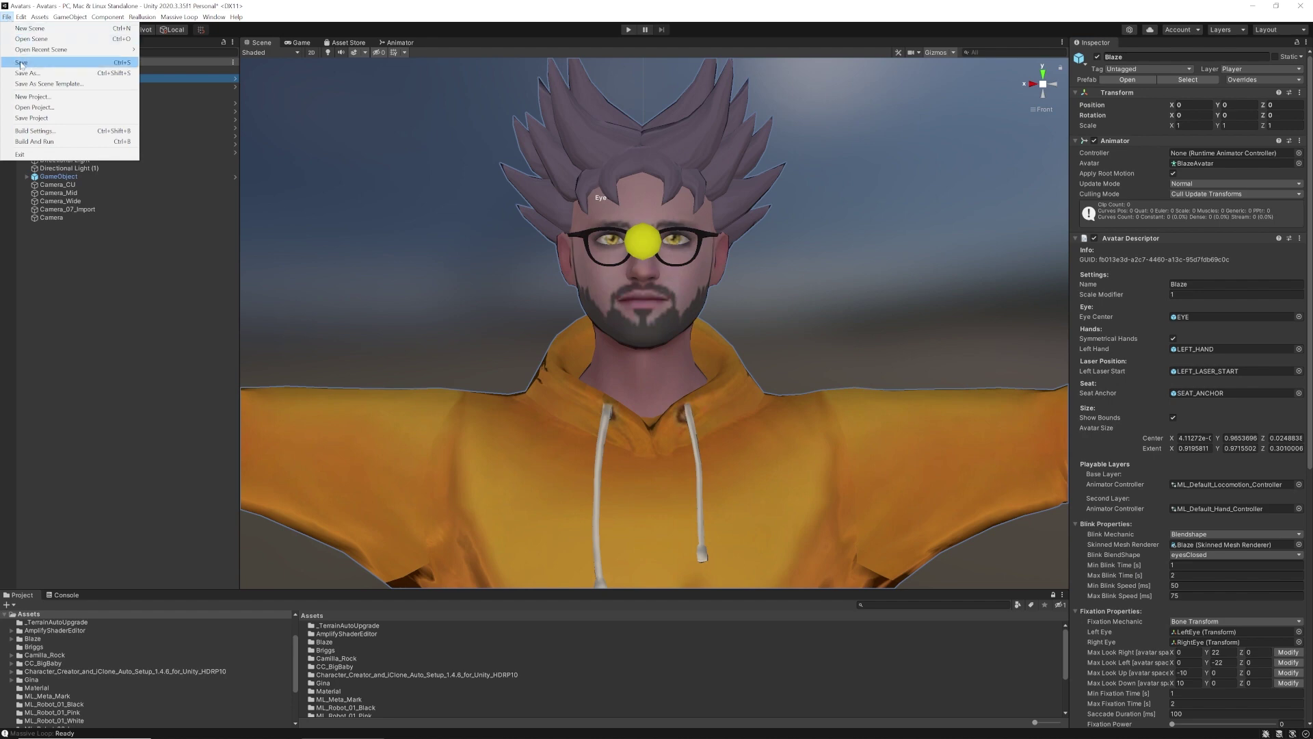
pyautogui.click(22, 62)
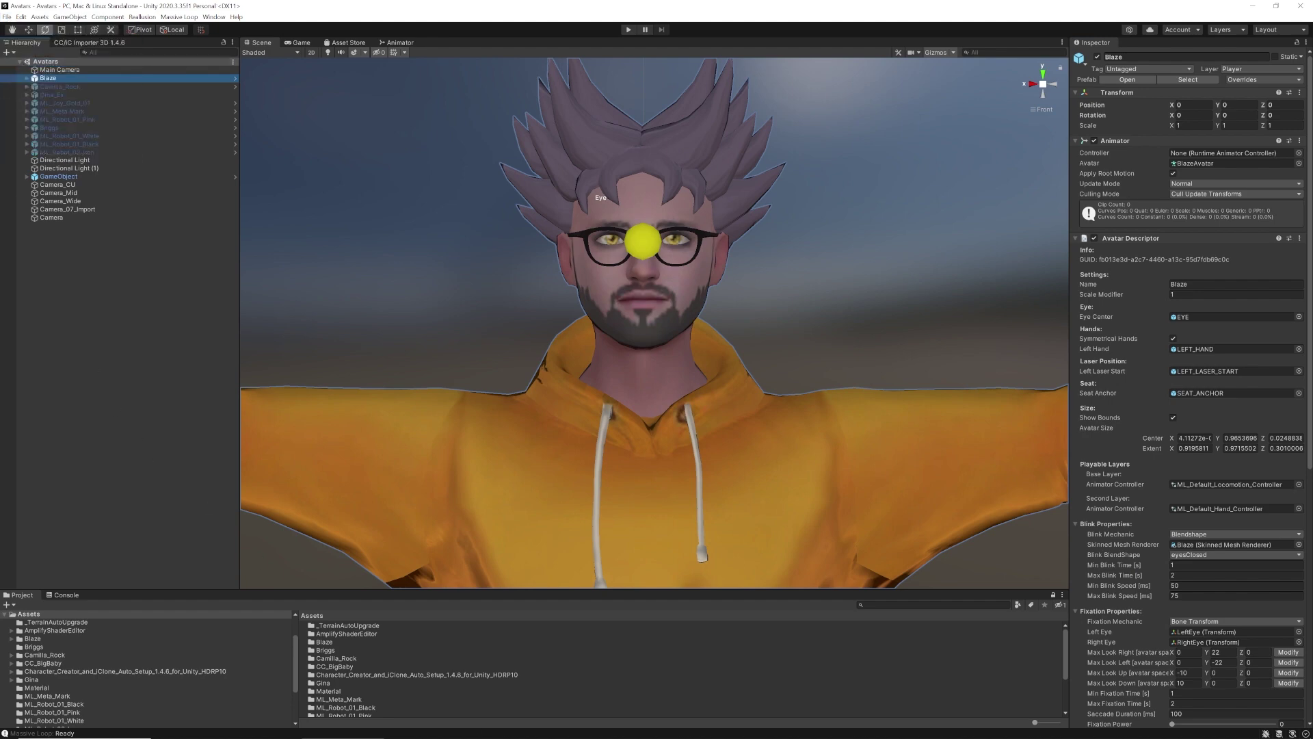
pyautogui.hotkey('alt', 'Tab')
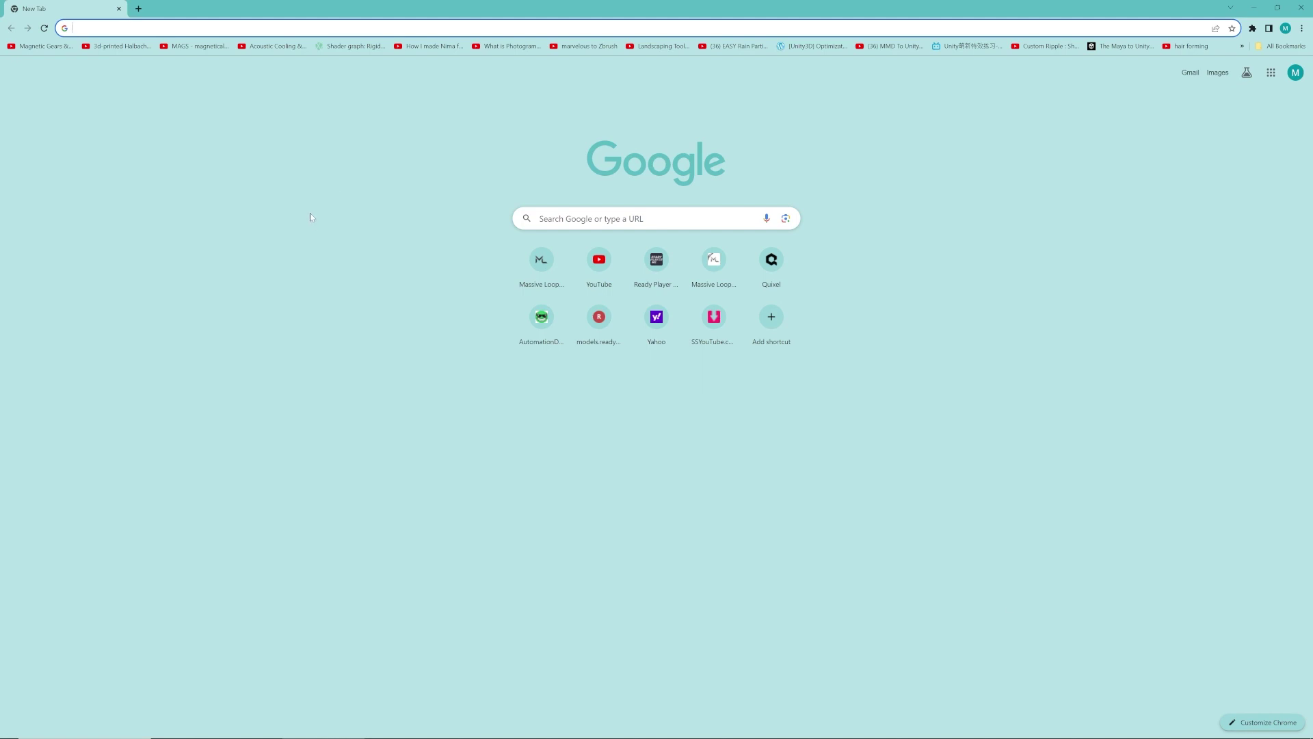
pyautogui.write('w')
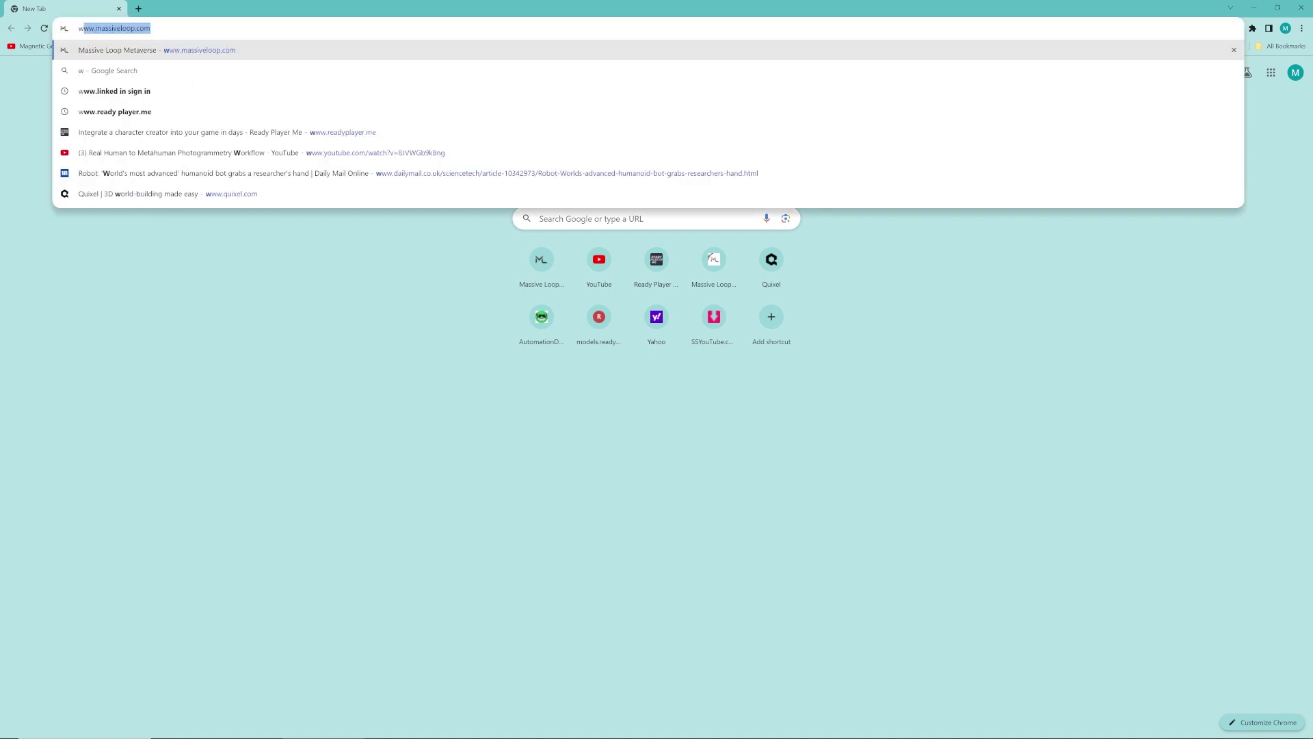
pyautogui.write('ww.massiveloop.com')
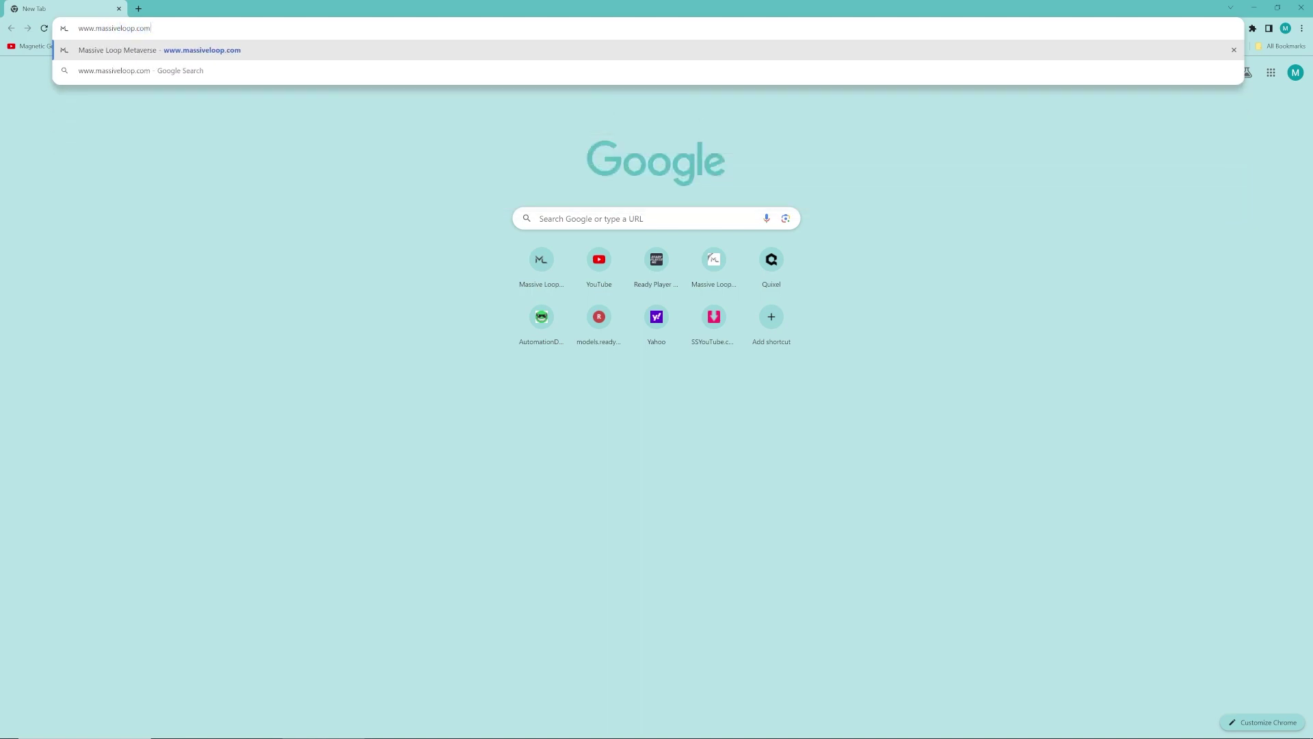
pyautogui.press('Return')
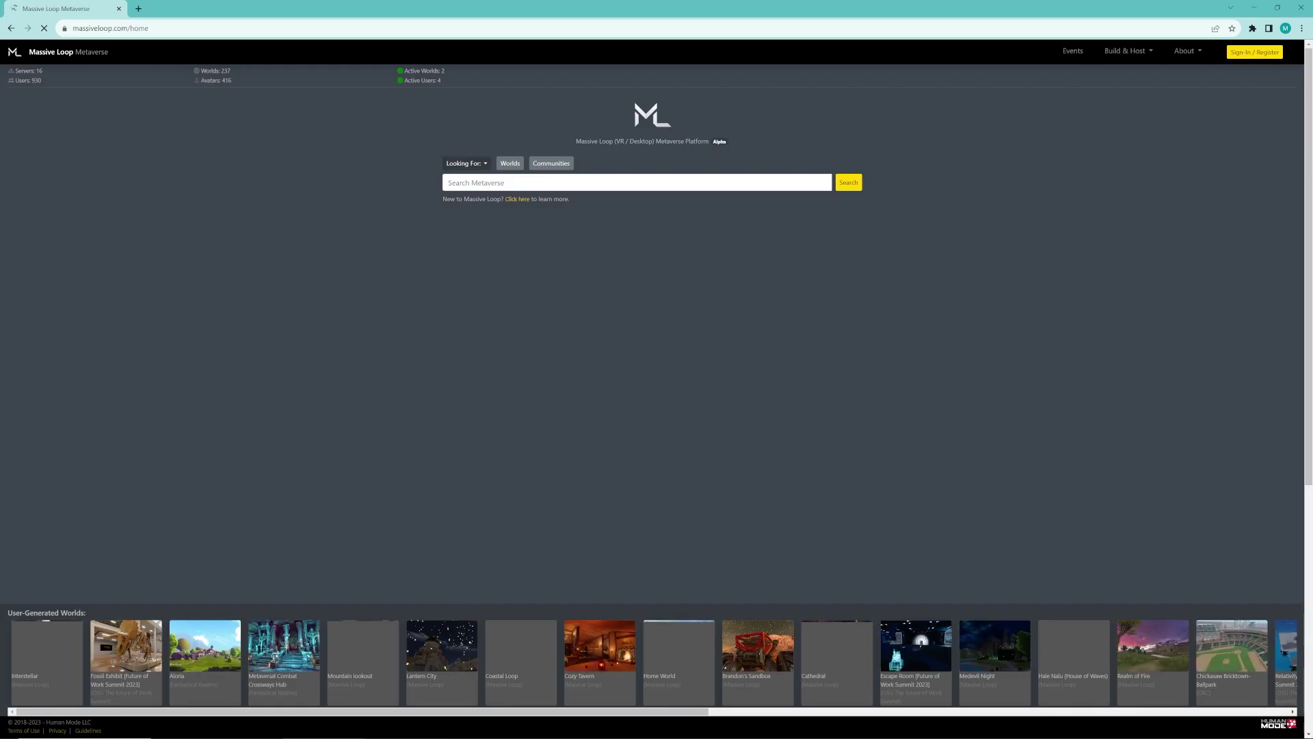
pyautogui.click(1254, 52)
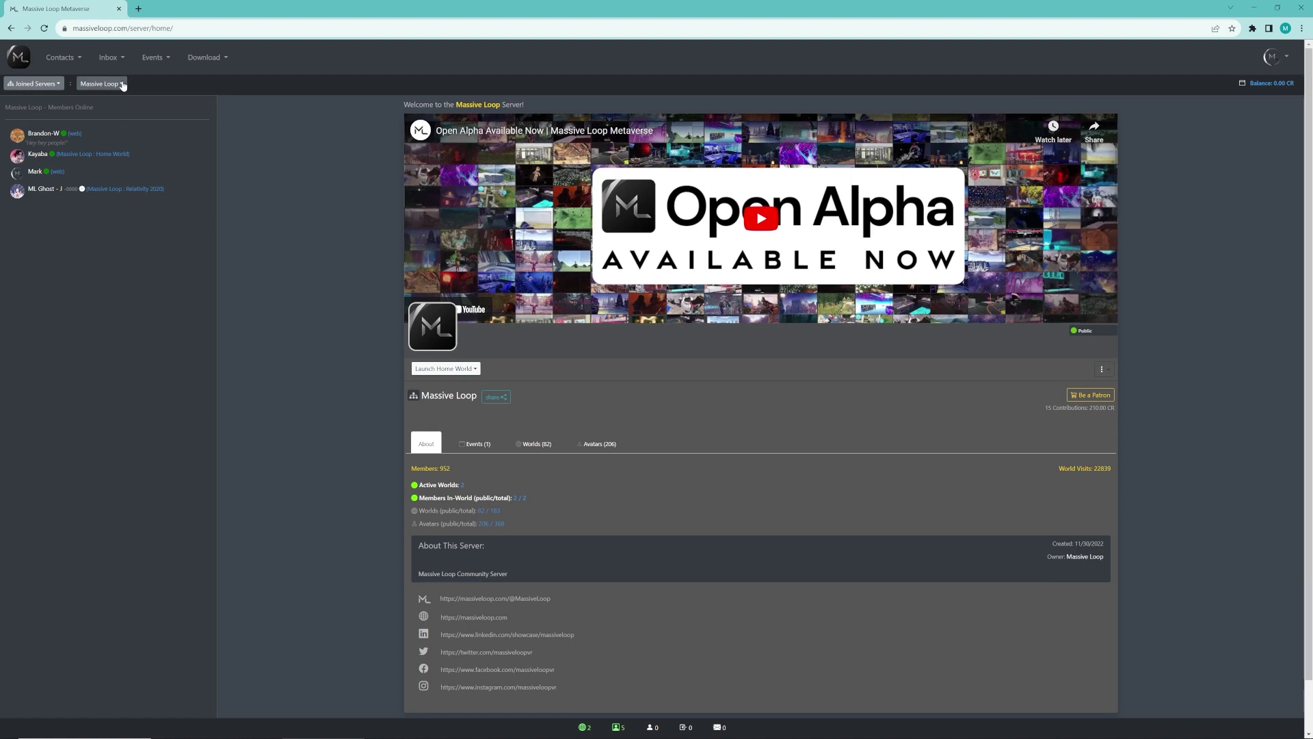
# Go to the Massive Loop server's My Avatars page and start creating a new avatar
pyautogui.click(122, 83)
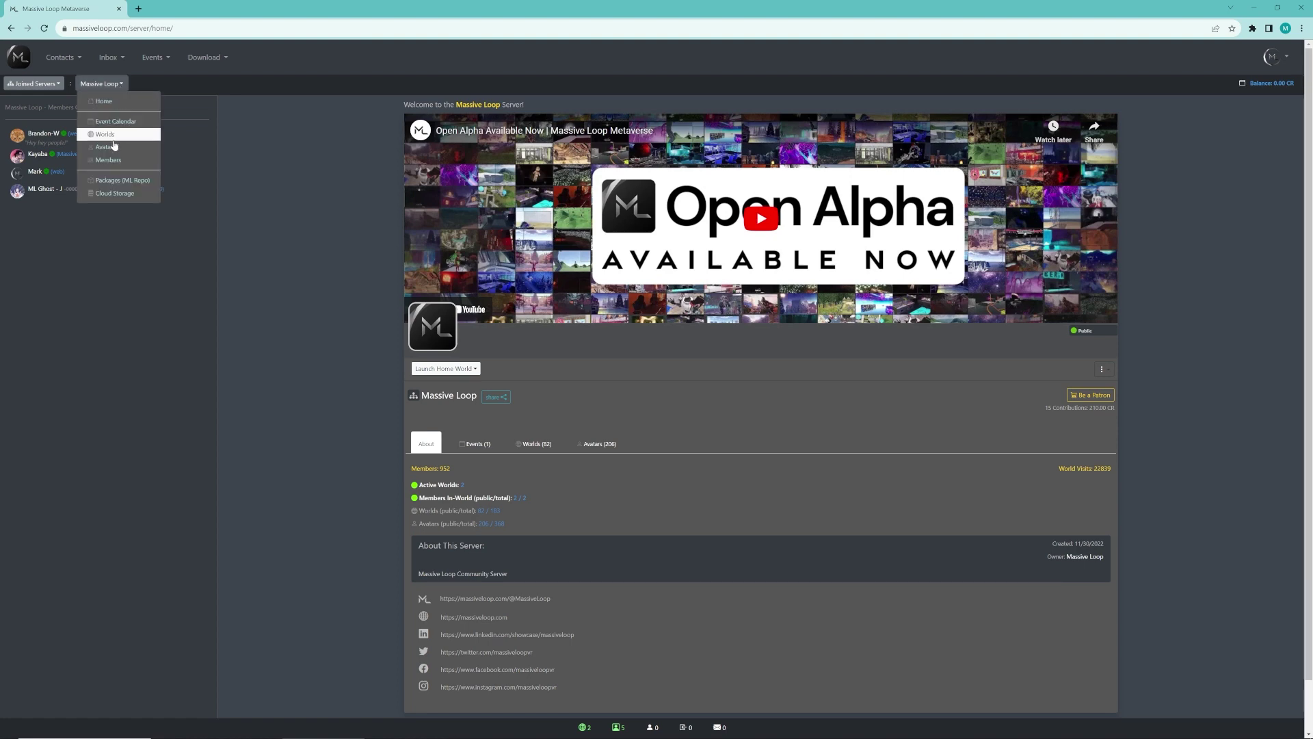
pyautogui.click(113, 146)
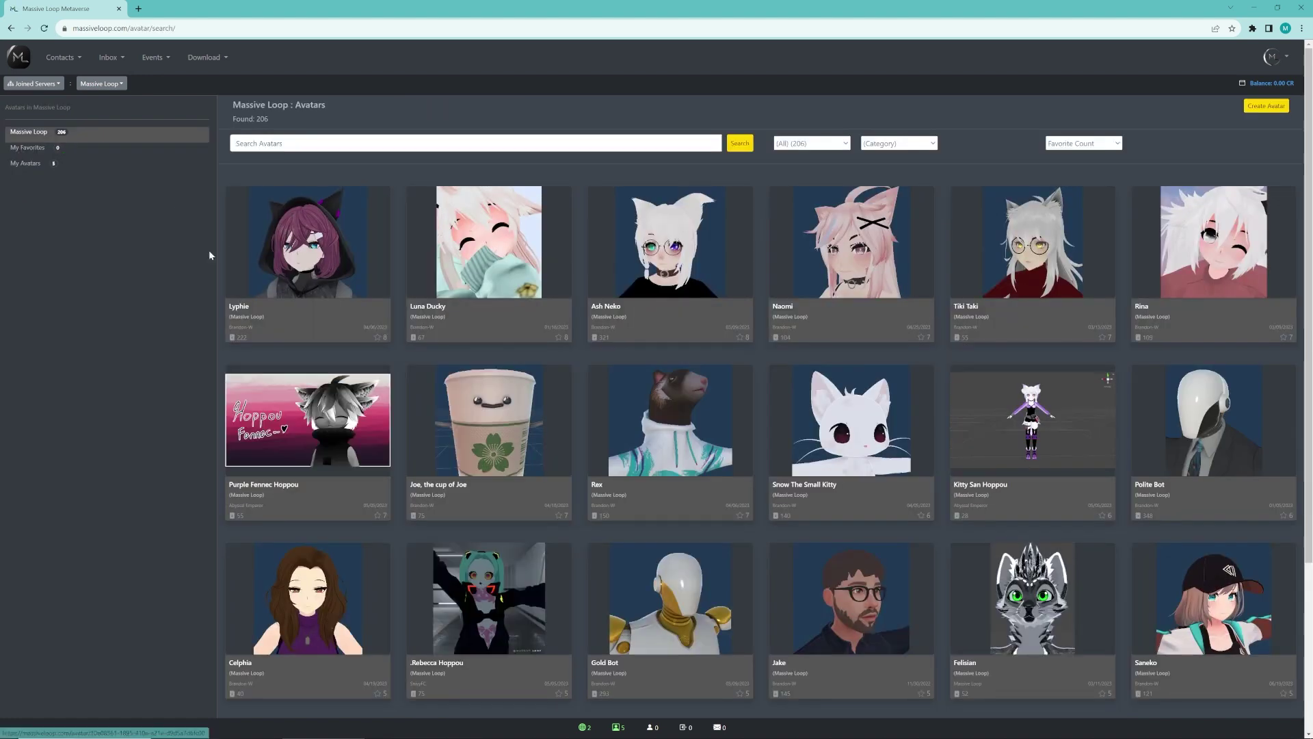
pyautogui.click(27, 170)
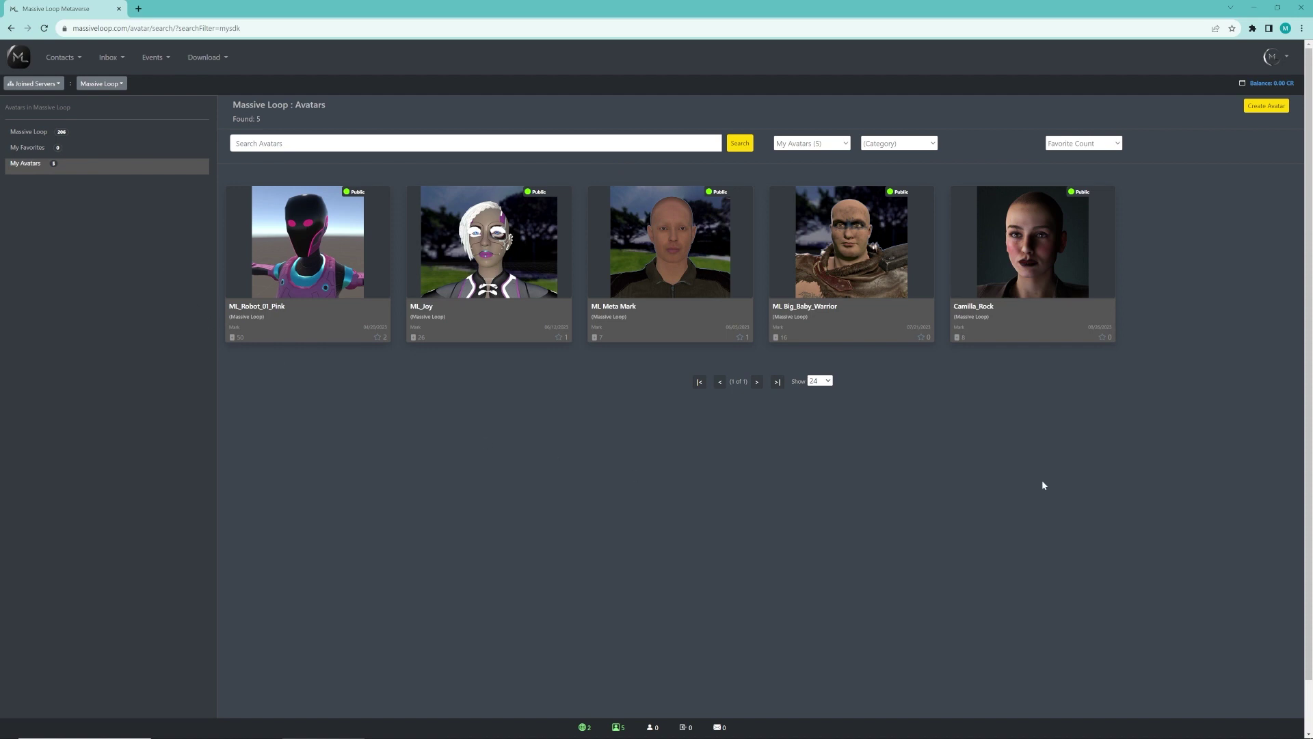
pyautogui.click(1264, 108)
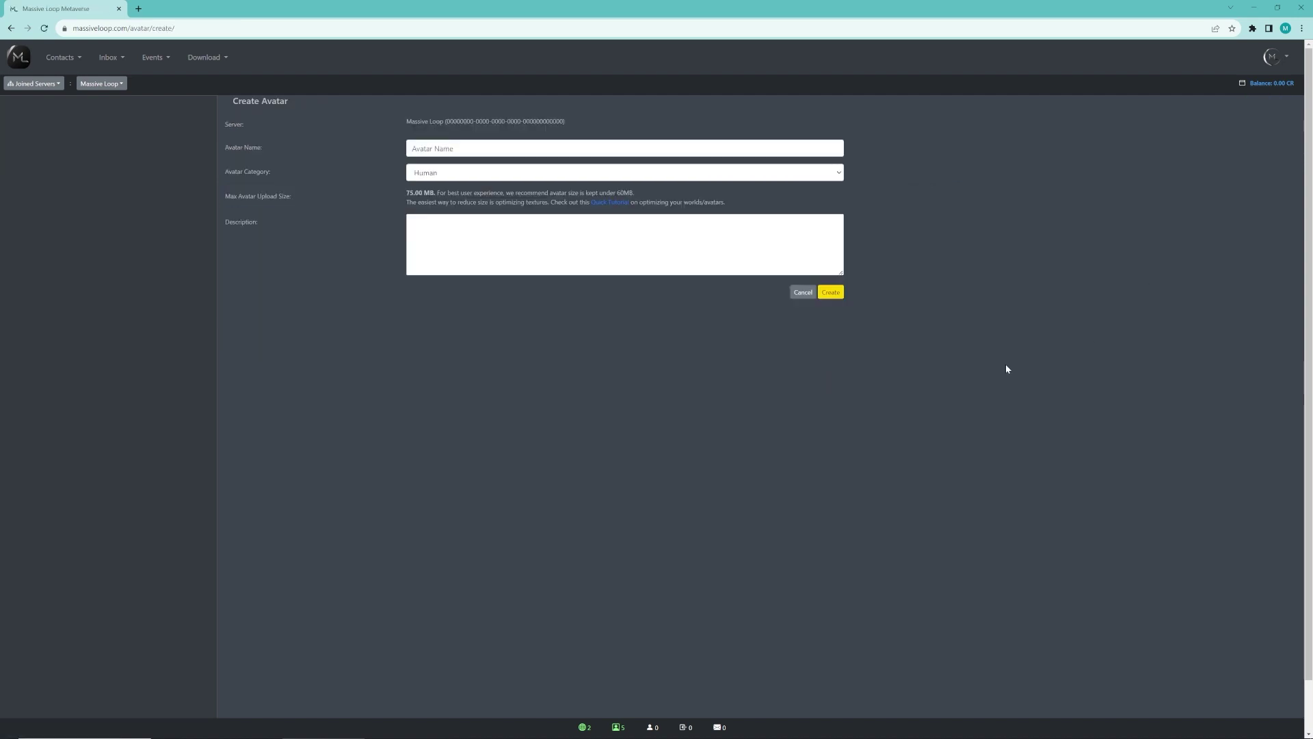
# Name the avatar Blaze, choose the Human category, describe it as 'RPM Character' and create it
pyautogui.click(468, 149)
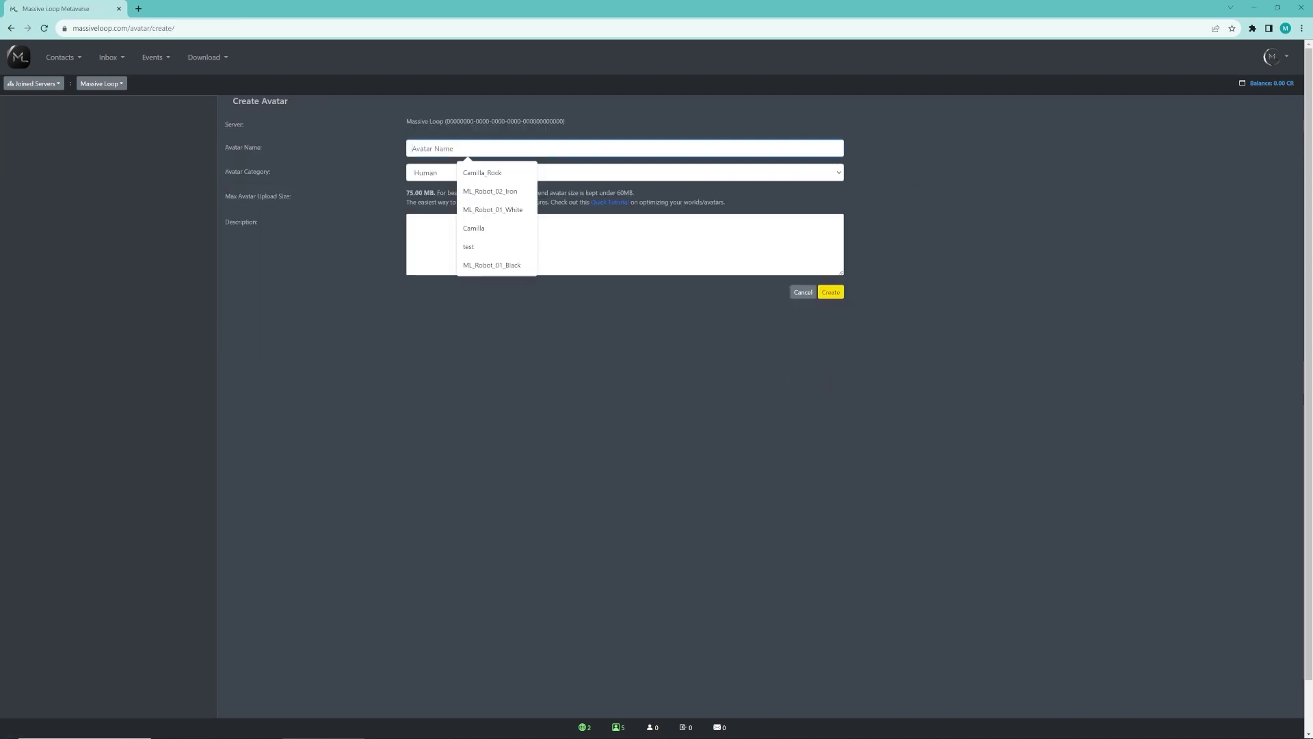
pyautogui.write('Blaze')
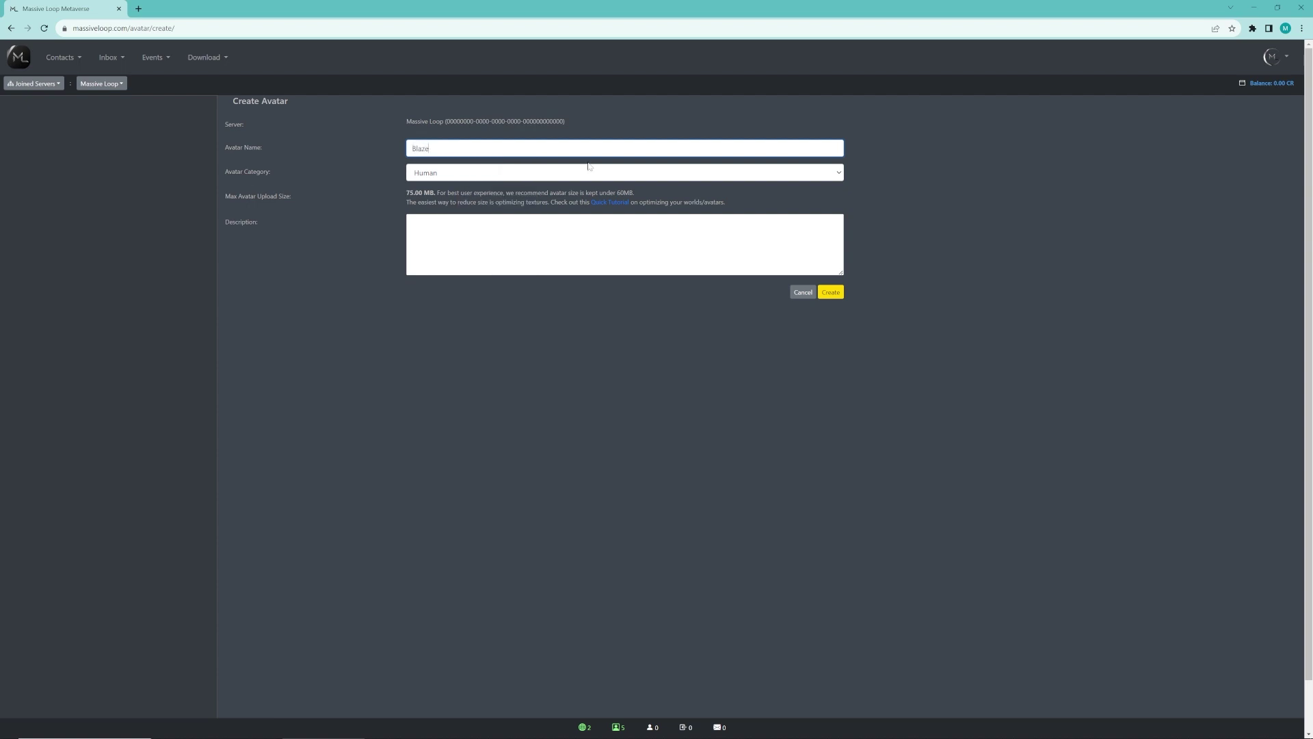
pyautogui.click(737, 171)
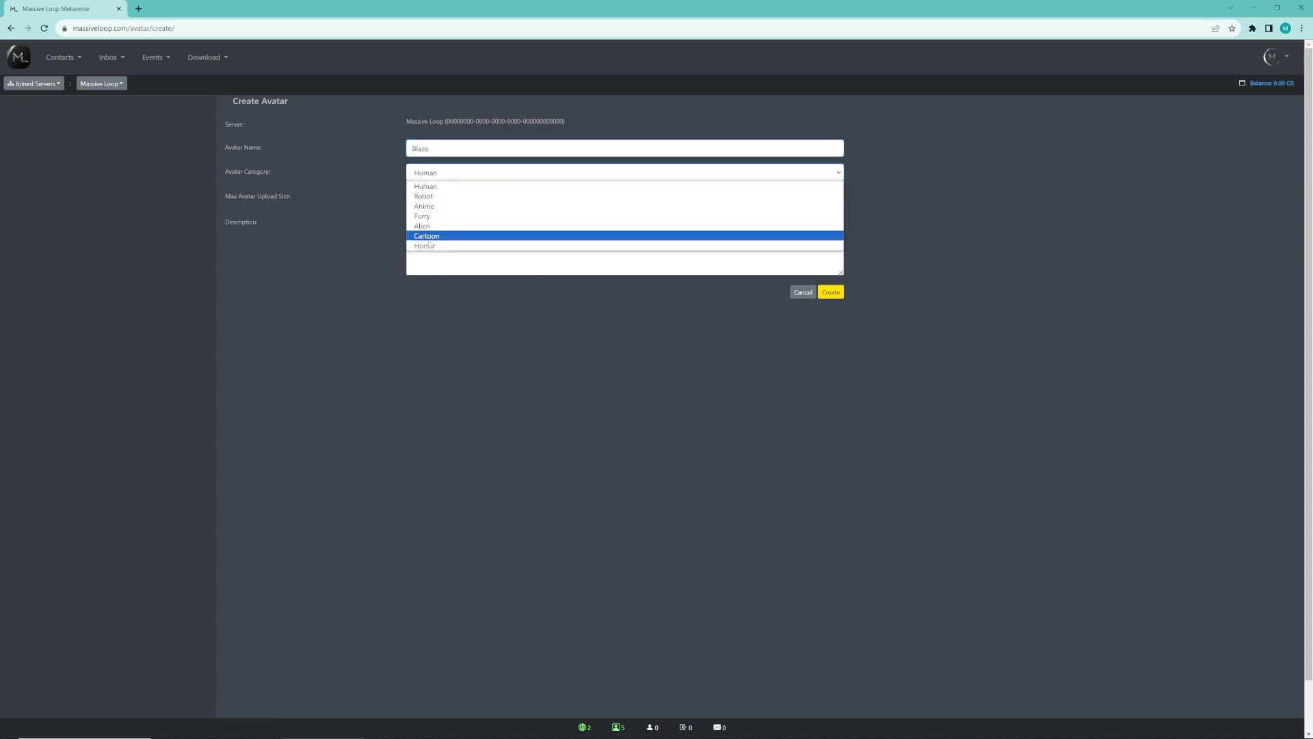
pyautogui.click(425, 186)
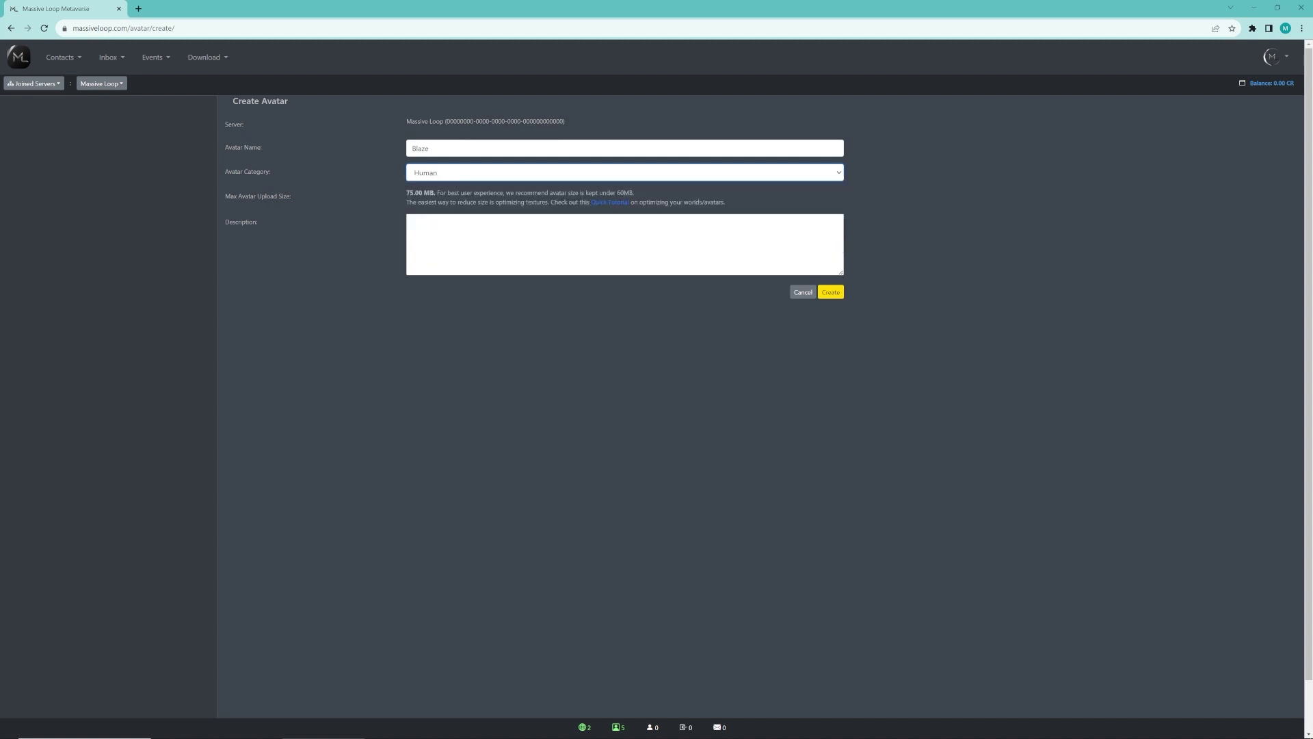
pyautogui.click(438, 232)
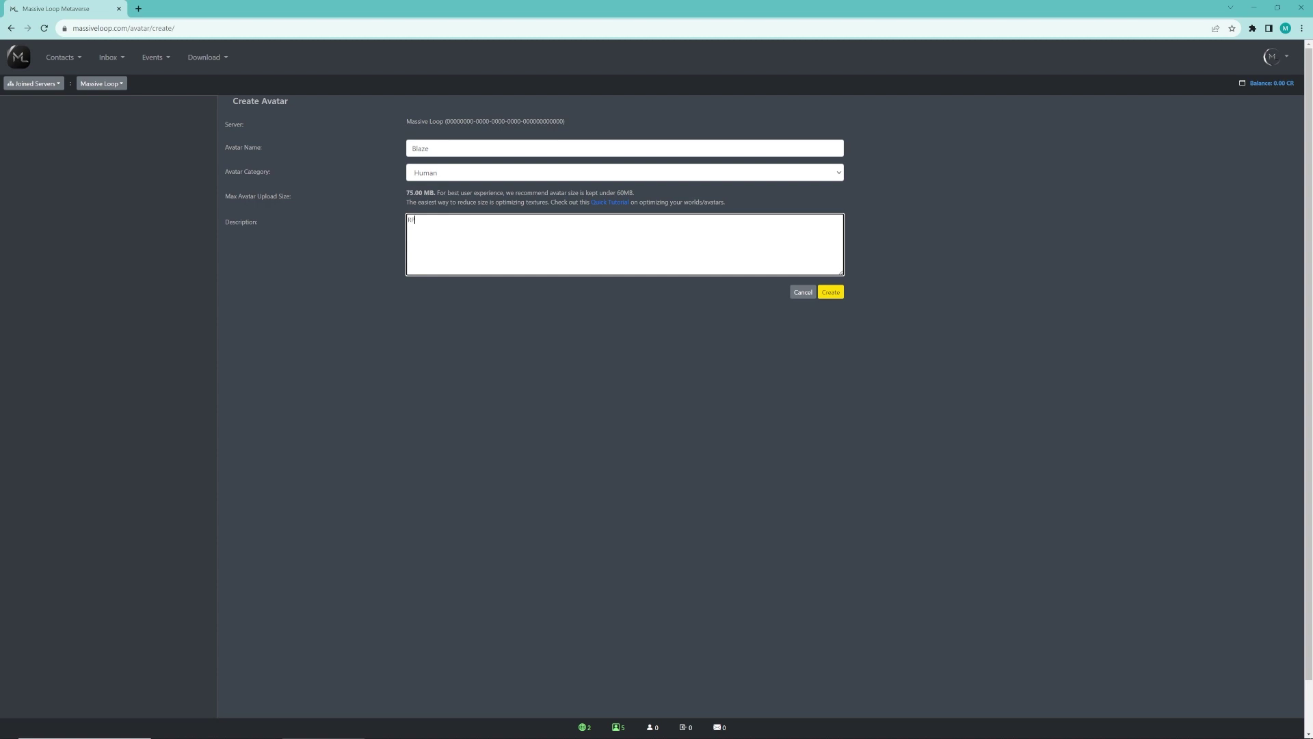
pyautogui.write('RPM Character')
pyautogui.click(831, 292)
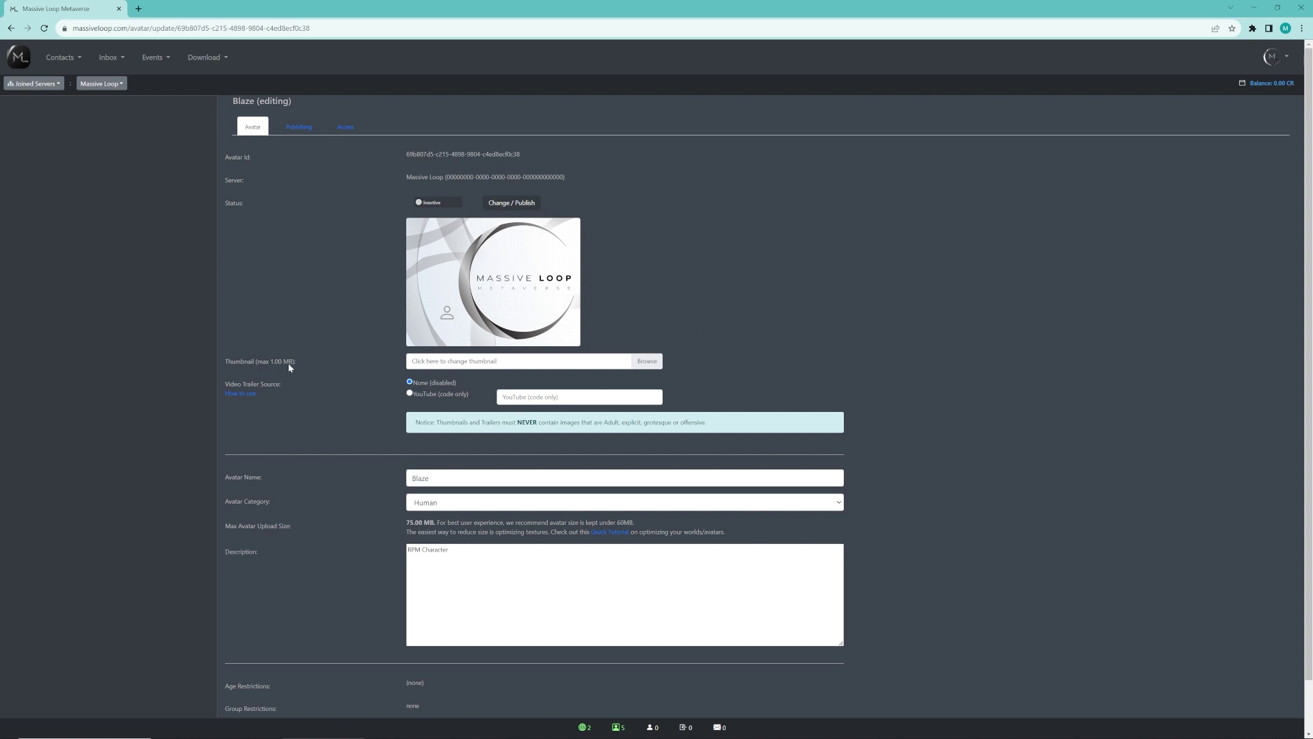
# Choose Blaze_Thumb.jpg from the Thumbs folder on G: as the thumbnail and update the avatar
pyautogui.click(646, 361)
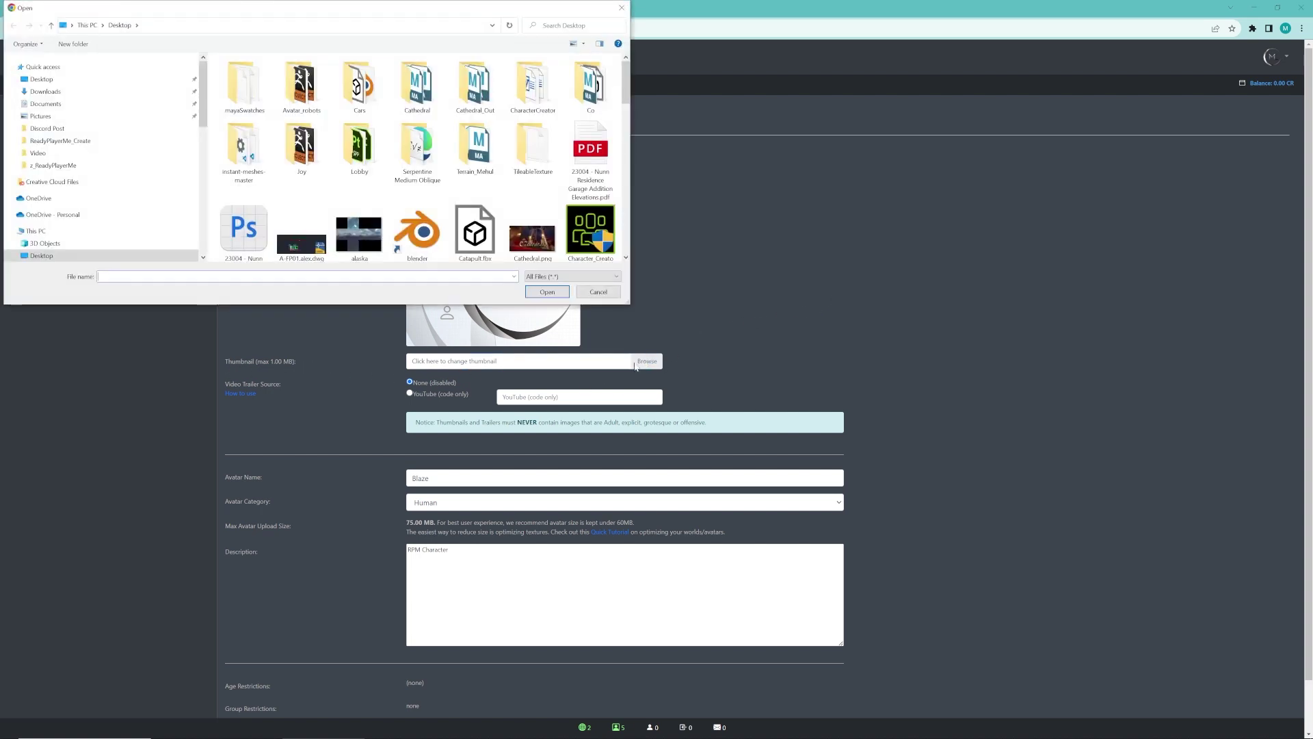
pyautogui.scroll(-3, 65, 146)
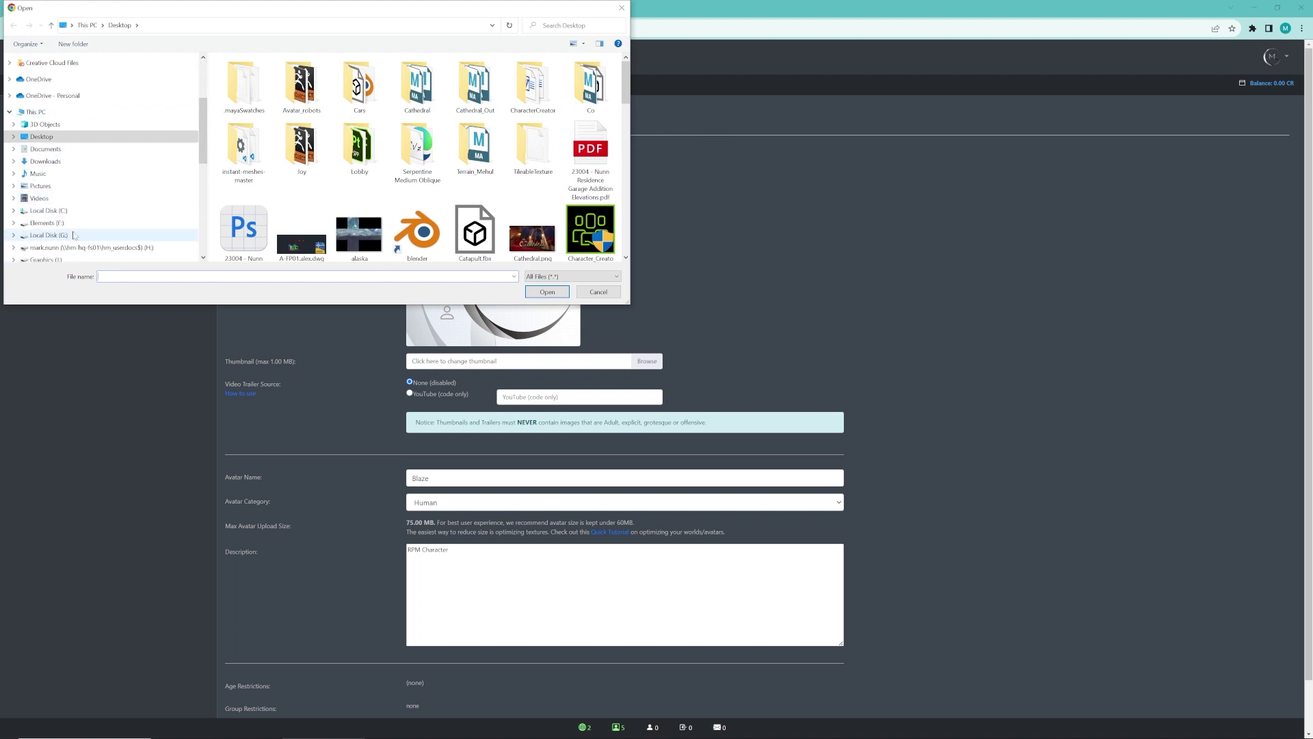
pyautogui.click(70, 234)
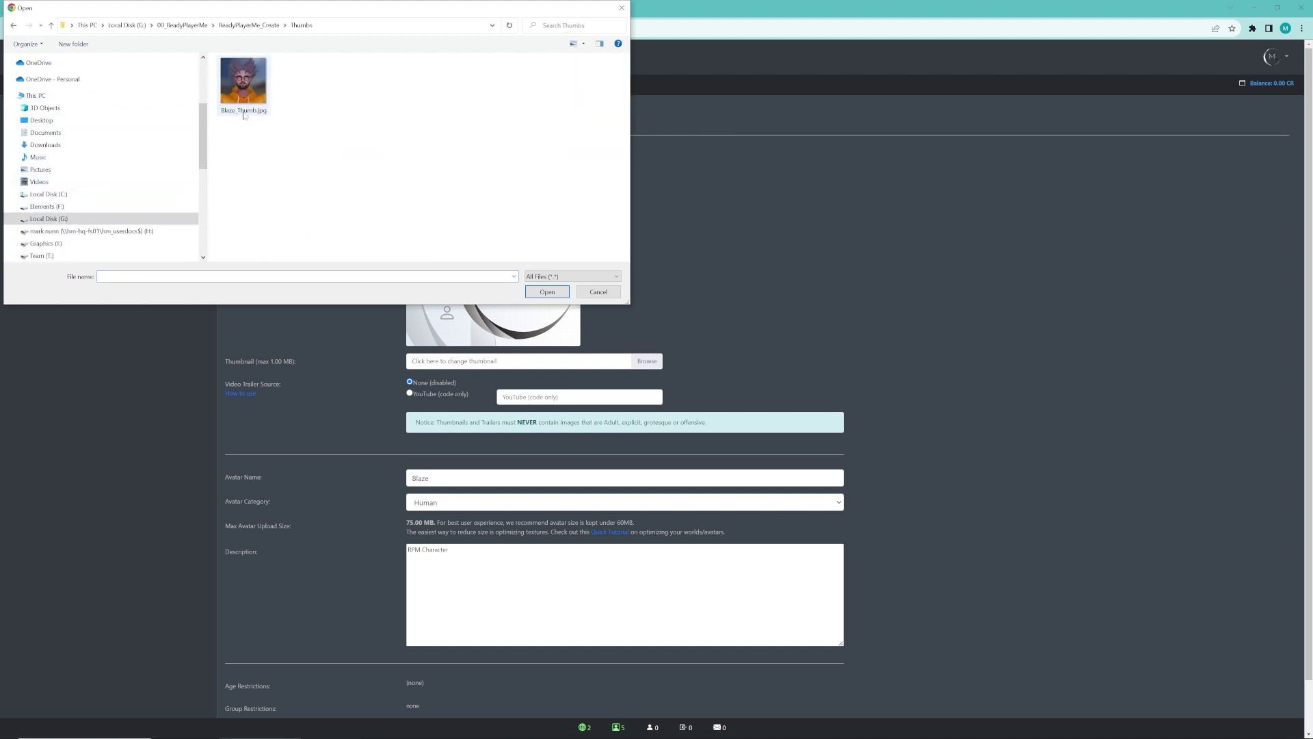
pyautogui.click(243, 102)
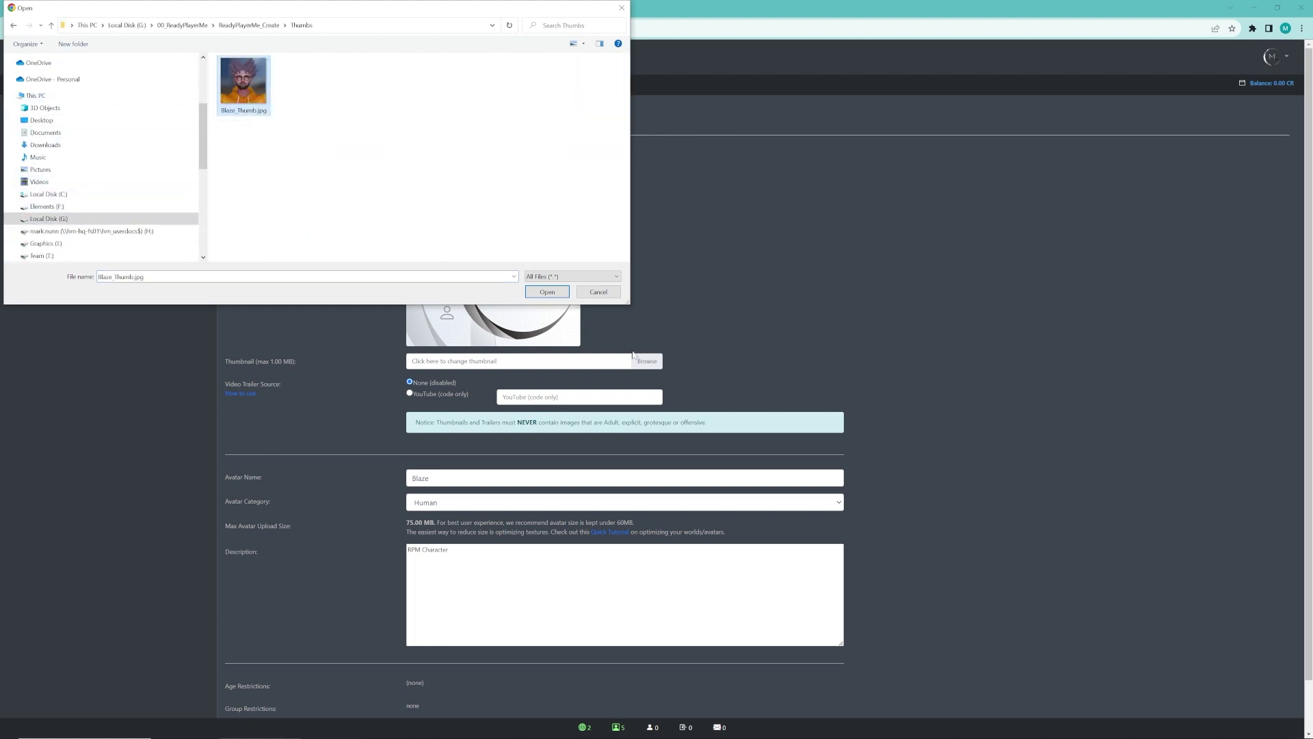
pyautogui.click(549, 293)
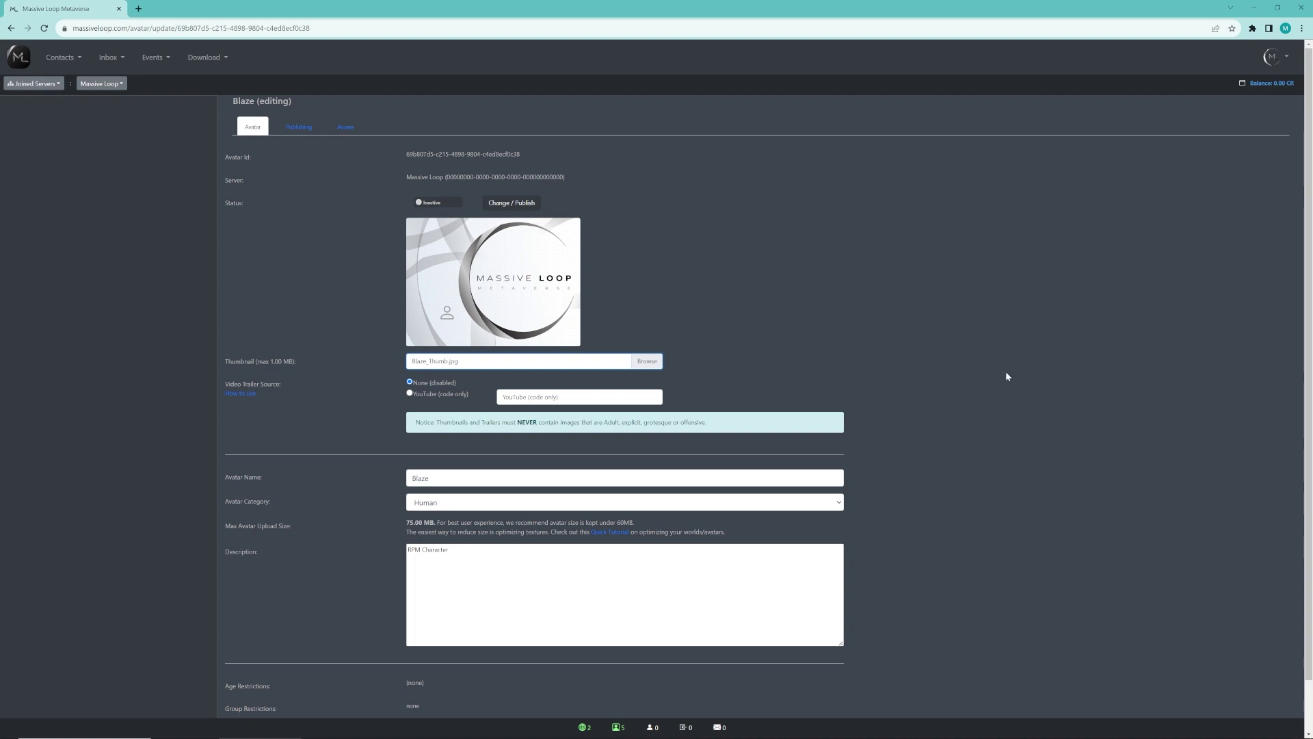
pyautogui.scroll(-1, 949, 388)
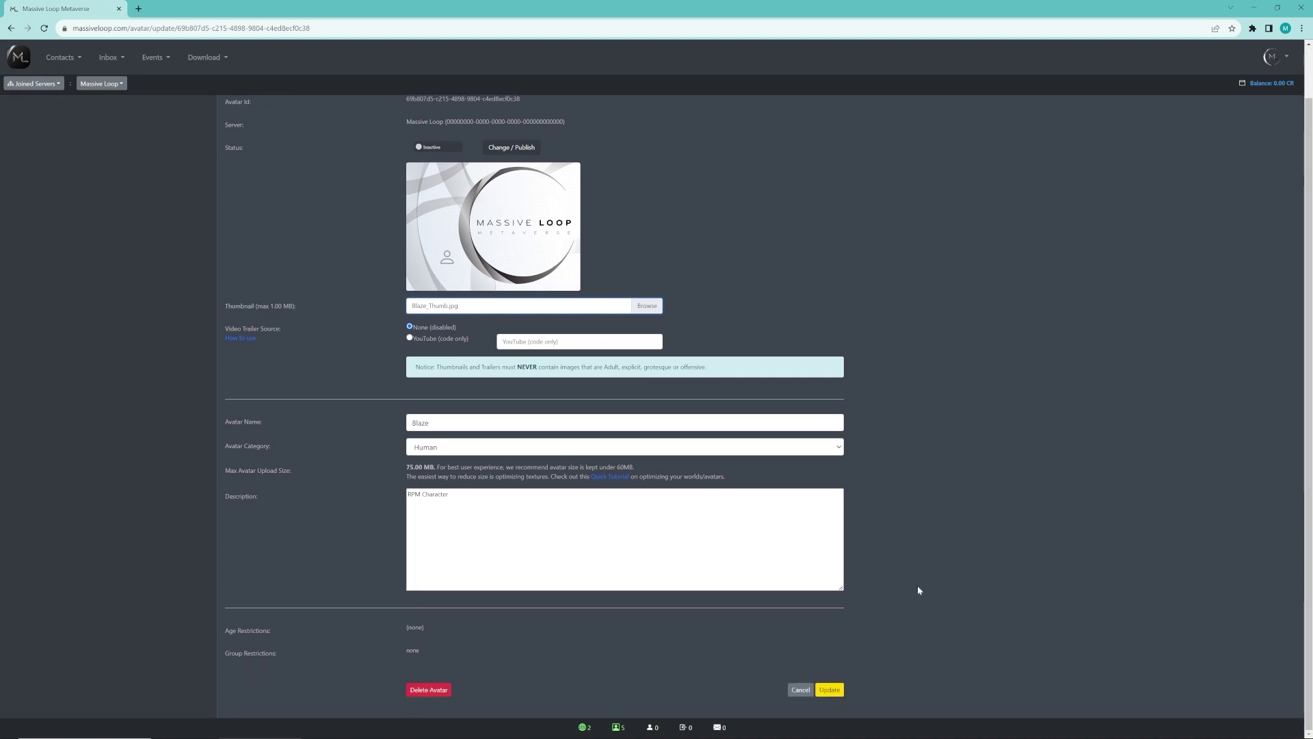
pyautogui.click(829, 690)
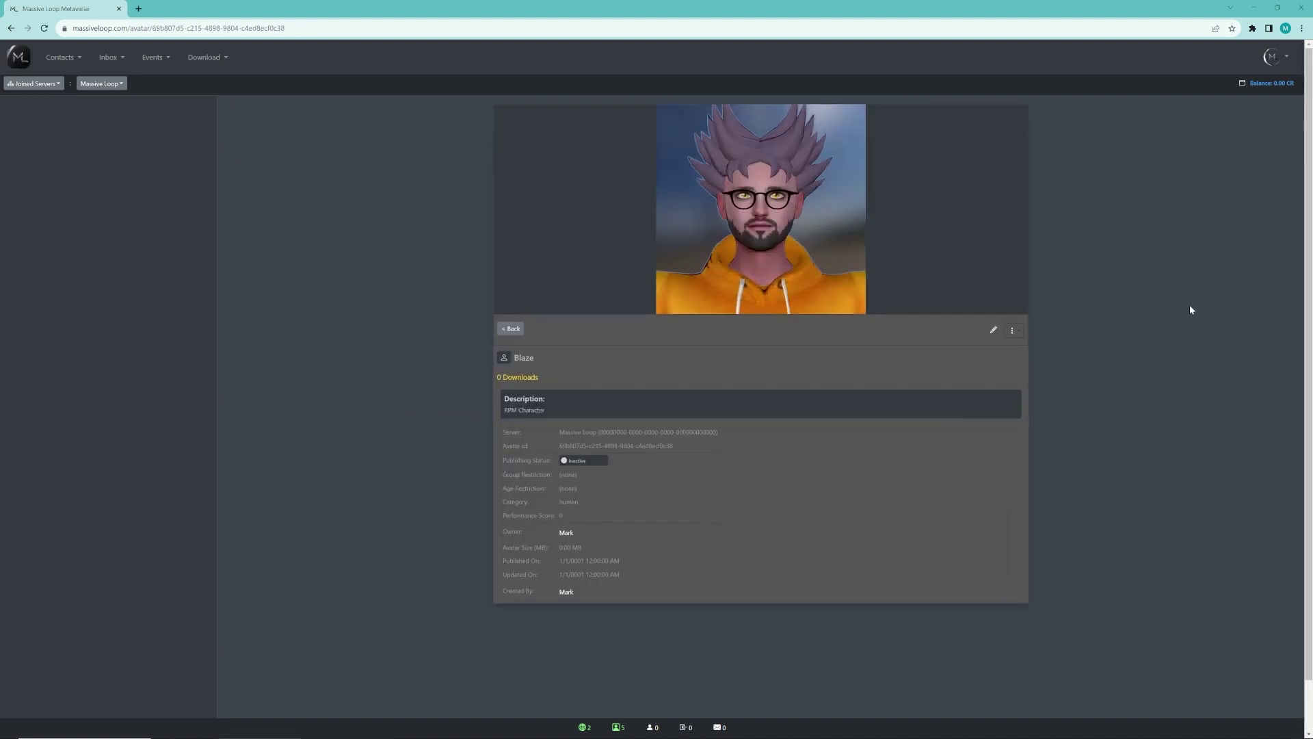
# Attempt to publish Blaze with status Private (Only Me), then go back from the SDK-upload error
pyautogui.click(513, 330)
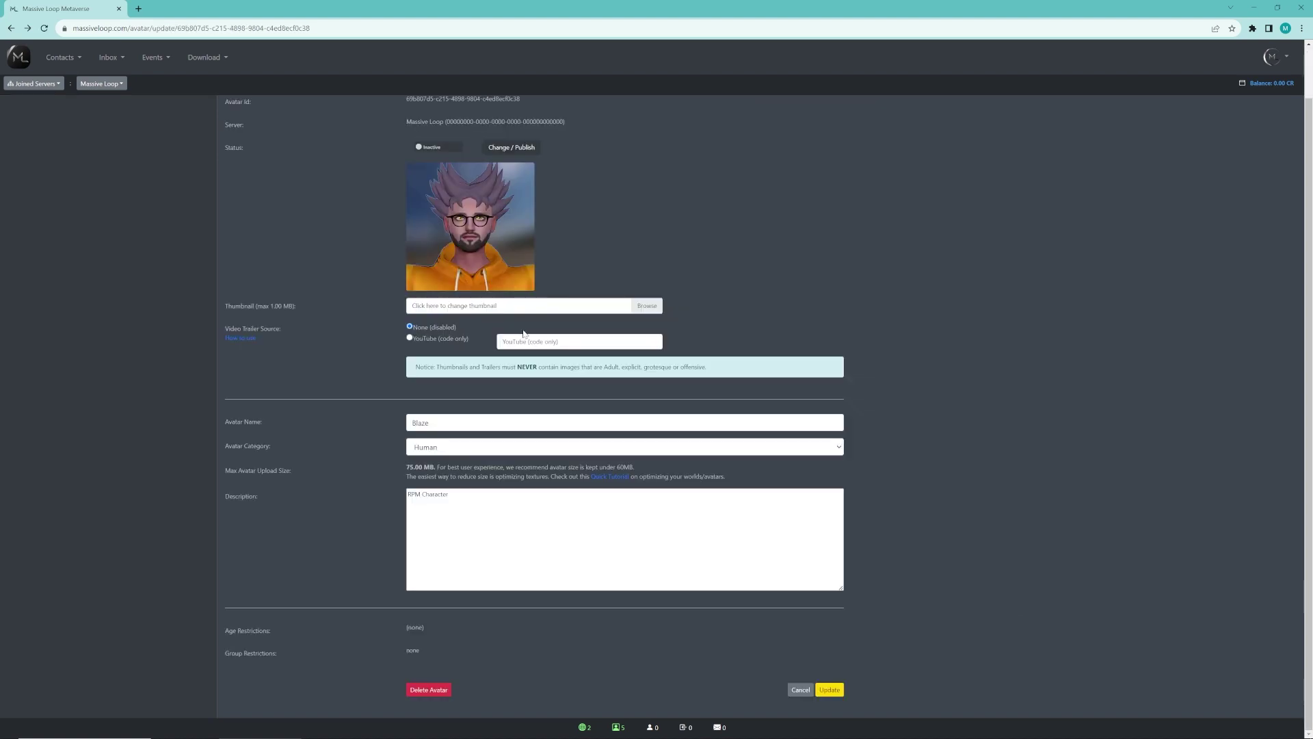
pyautogui.click(518, 147)
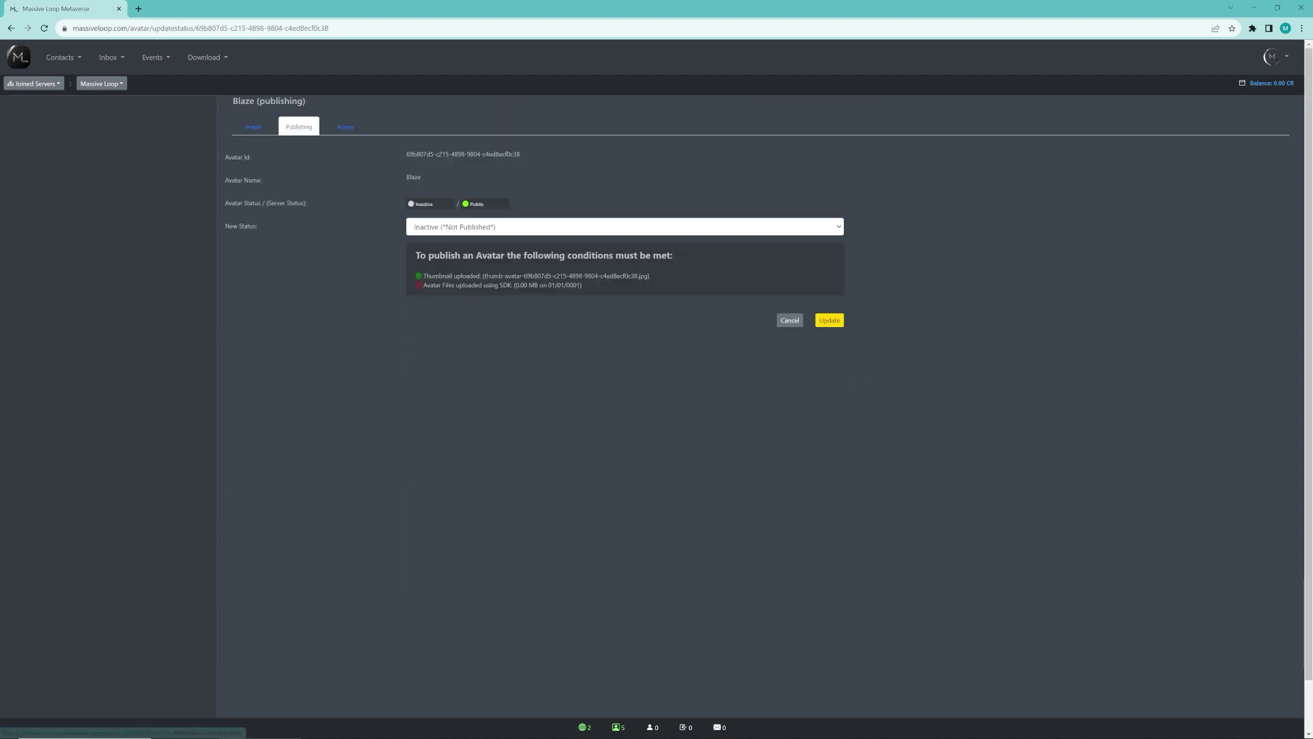
pyautogui.click(839, 228)
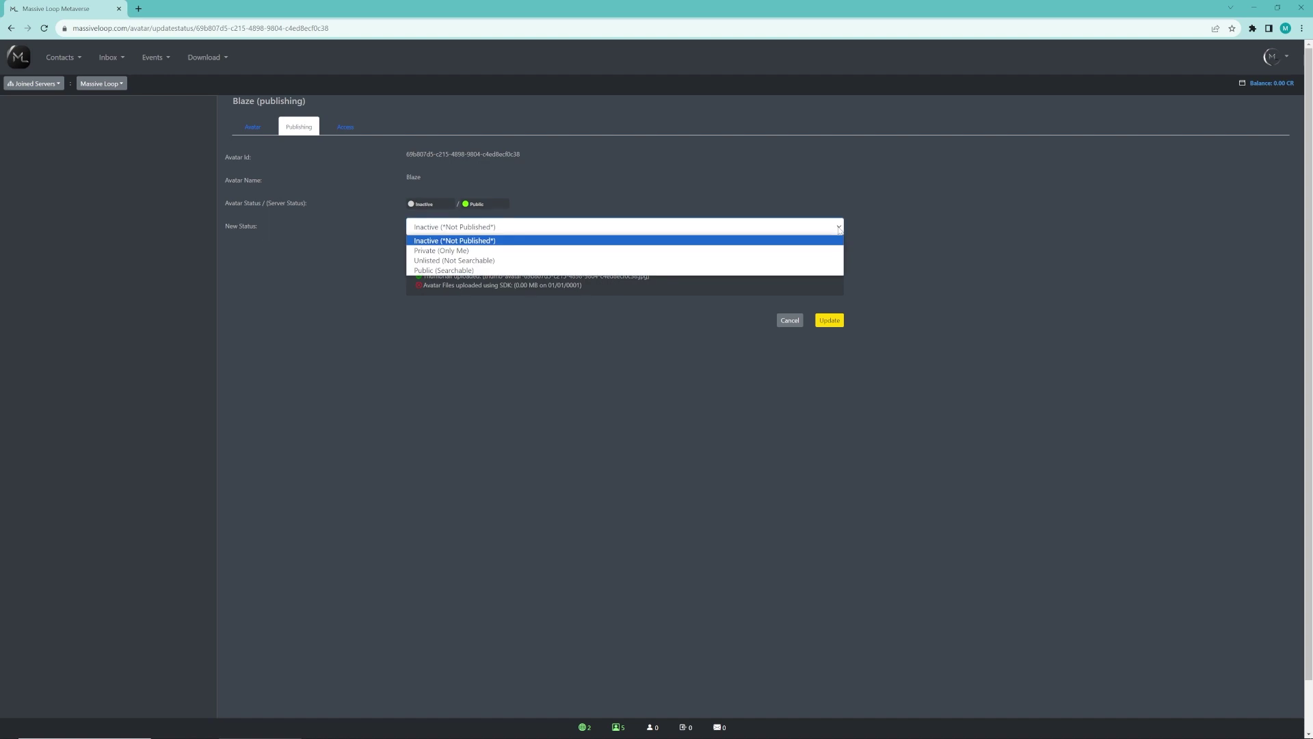
pyautogui.click(464, 251)
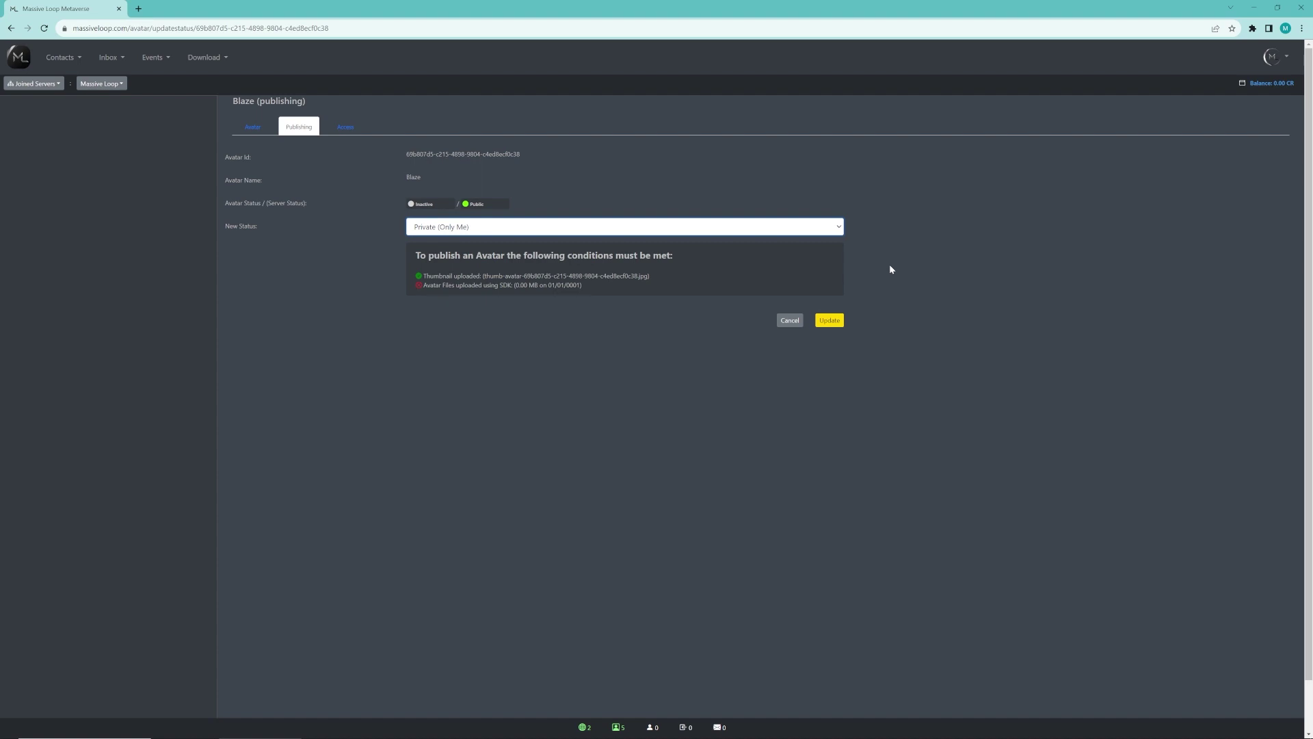
pyautogui.click(830, 321)
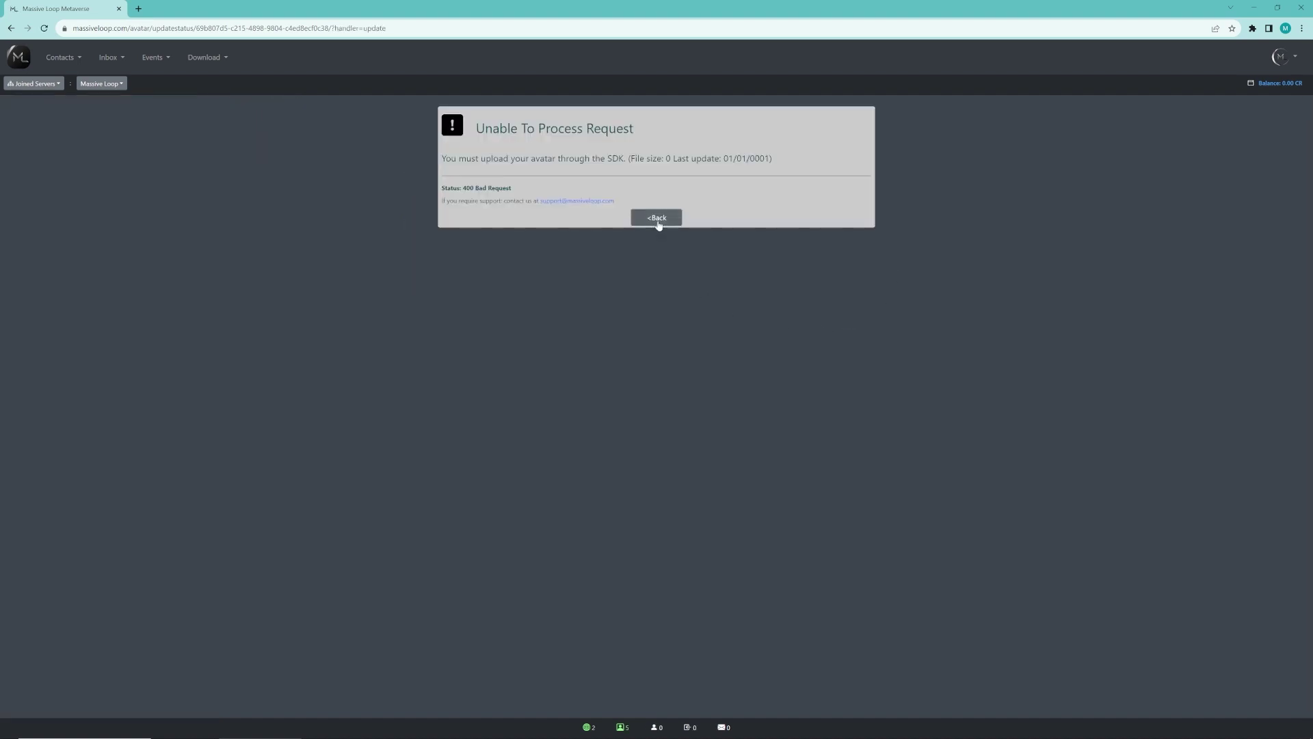
pyautogui.click(656, 219)
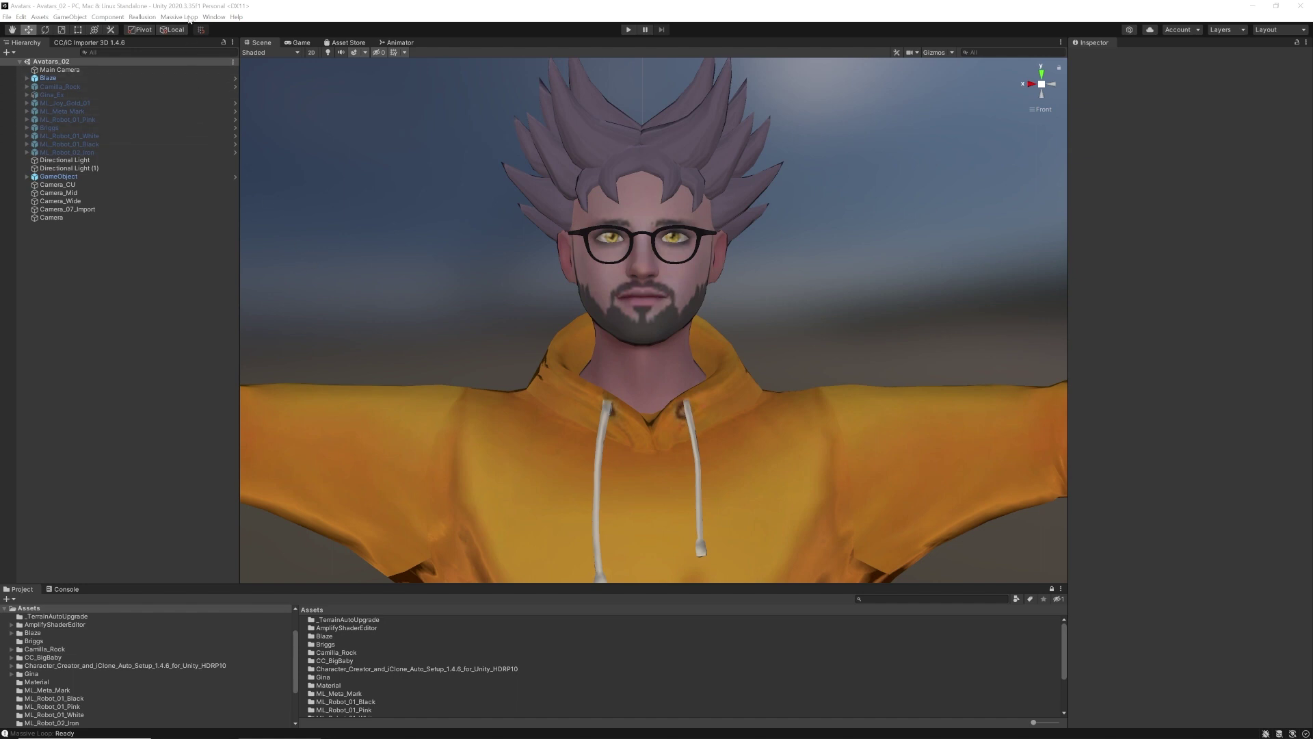
# Open the Massive Loop Control Panel and log in with the account username and password
pyautogui.click(187, 17)
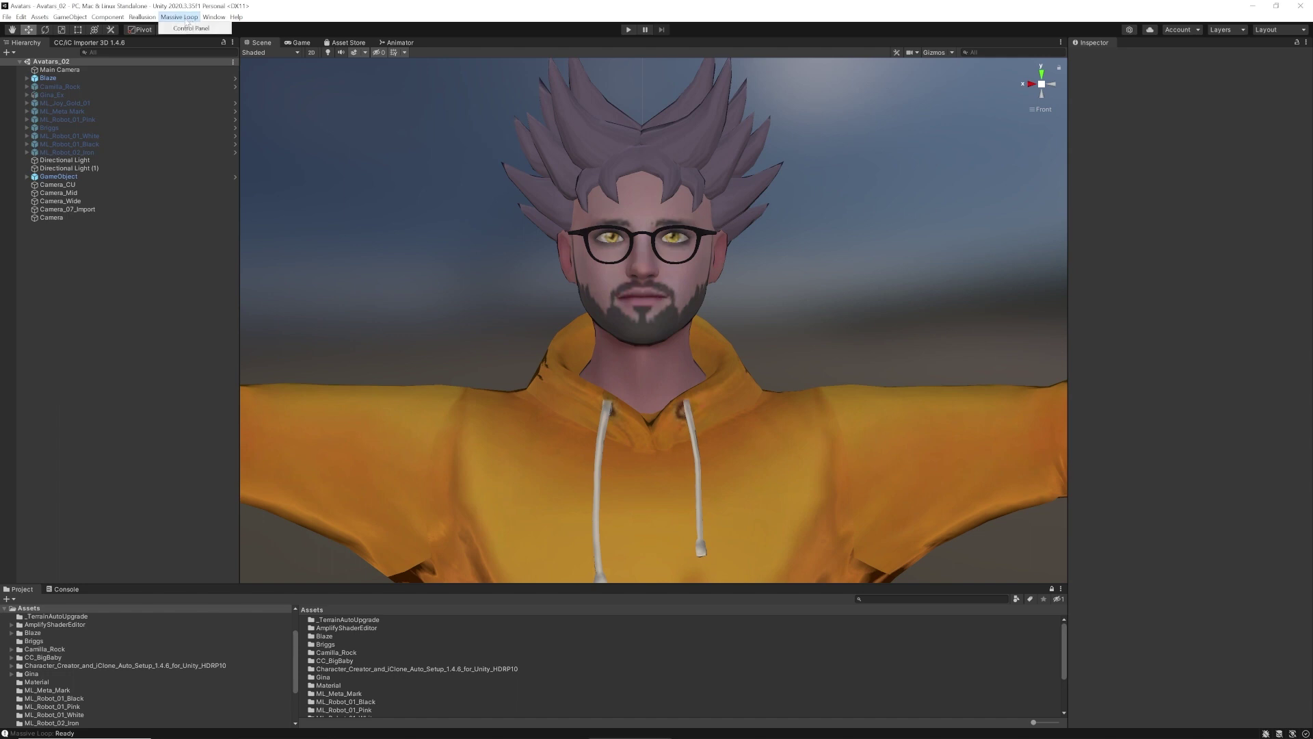
pyautogui.click(218, 31)
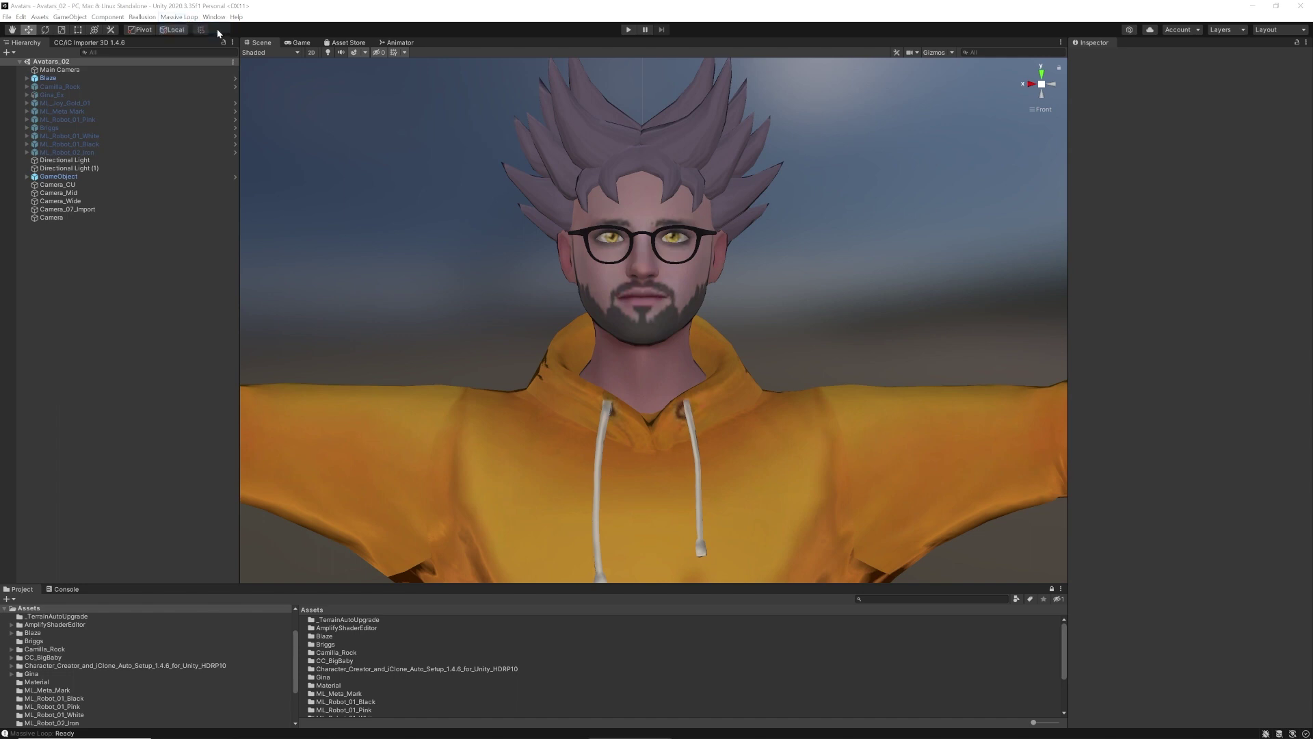
pyautogui.moveTo(634, 256); pyautogui.dragTo(432, 230)
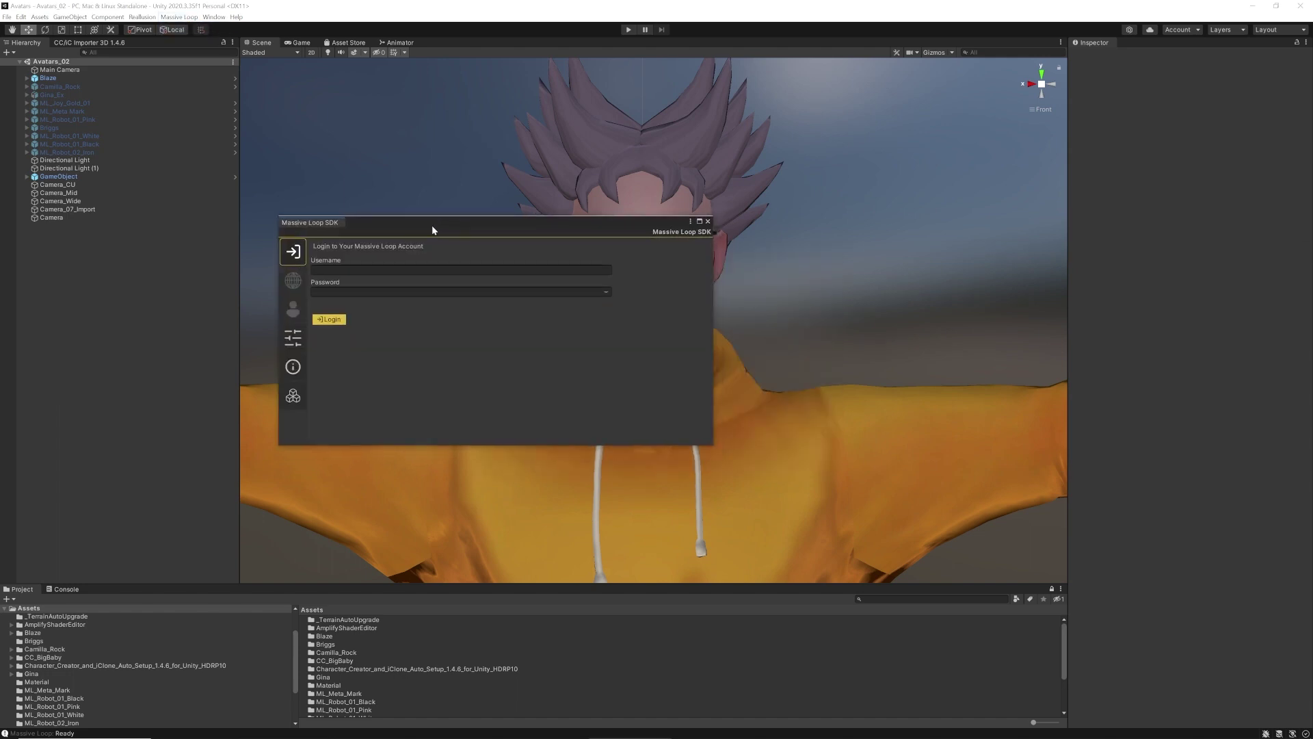
pyautogui.click(332, 321)
pyautogui.click(383, 270)
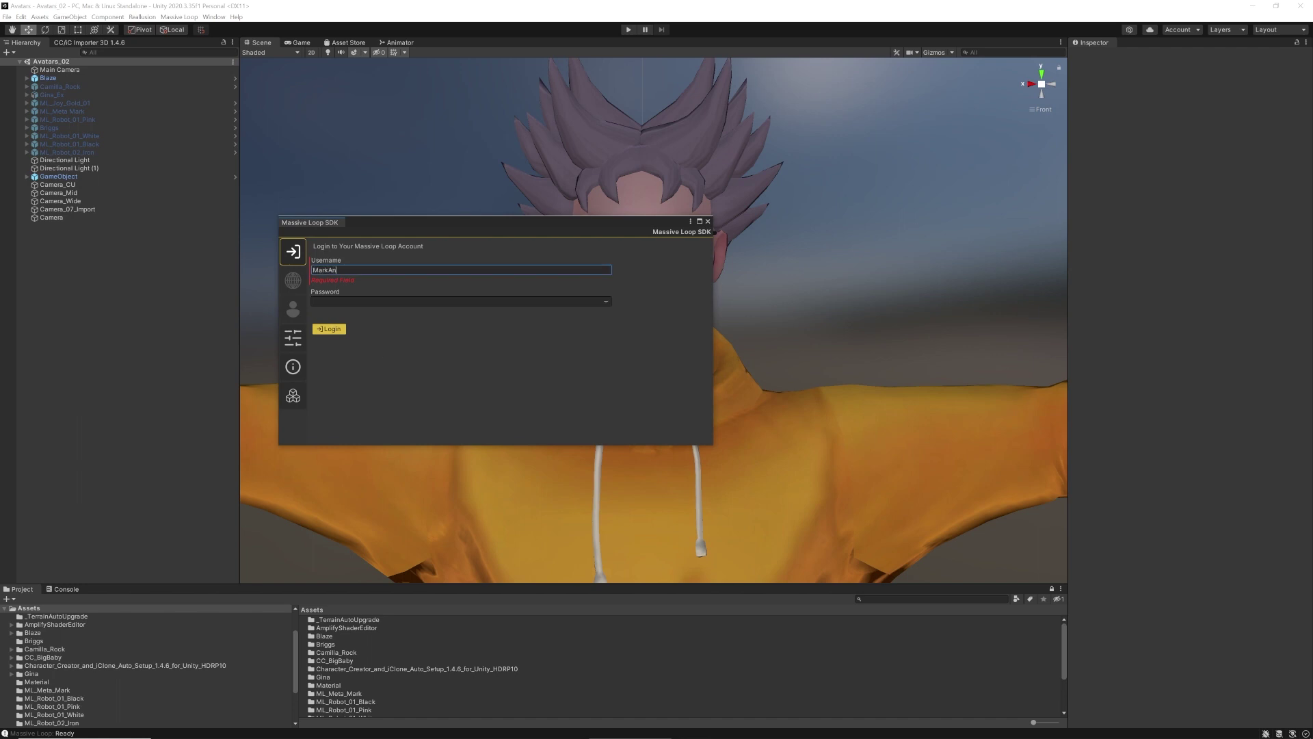
pyautogui.click(335, 300)
pyautogui.write('***********')
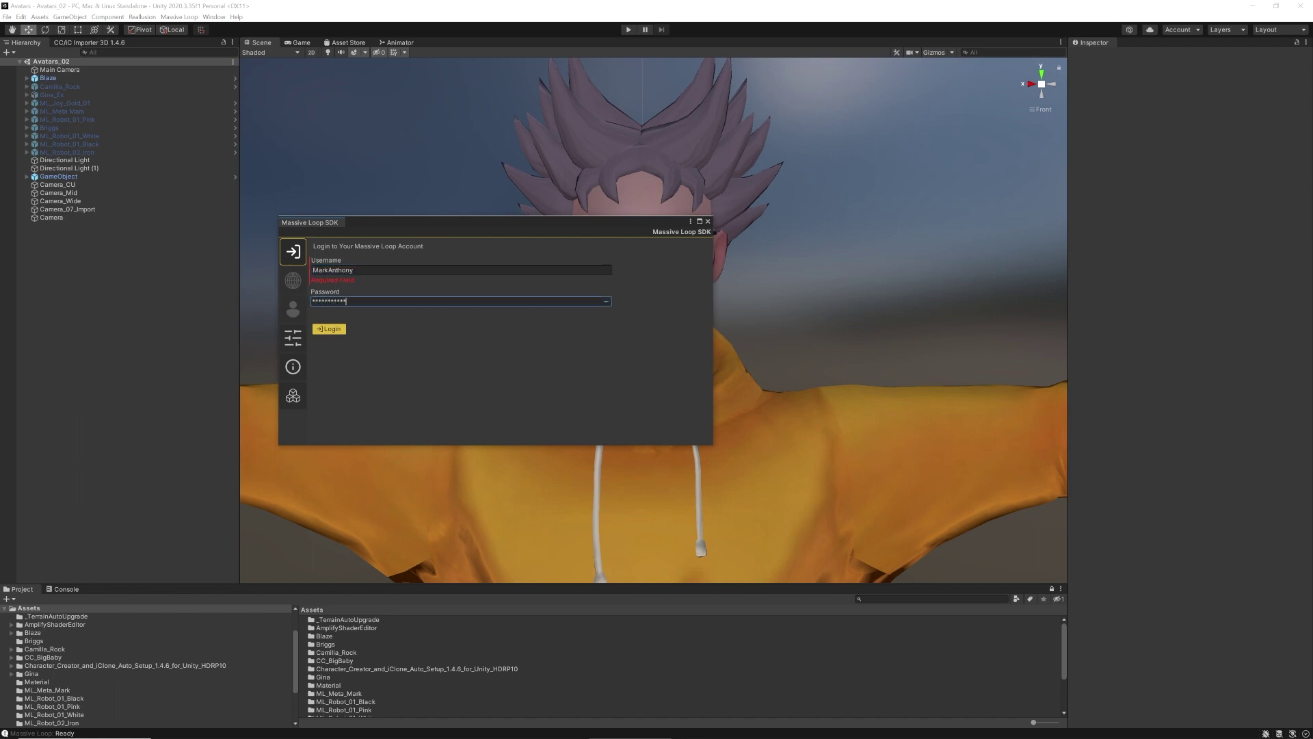
pyautogui.click(329, 328)
pyautogui.click(294, 309)
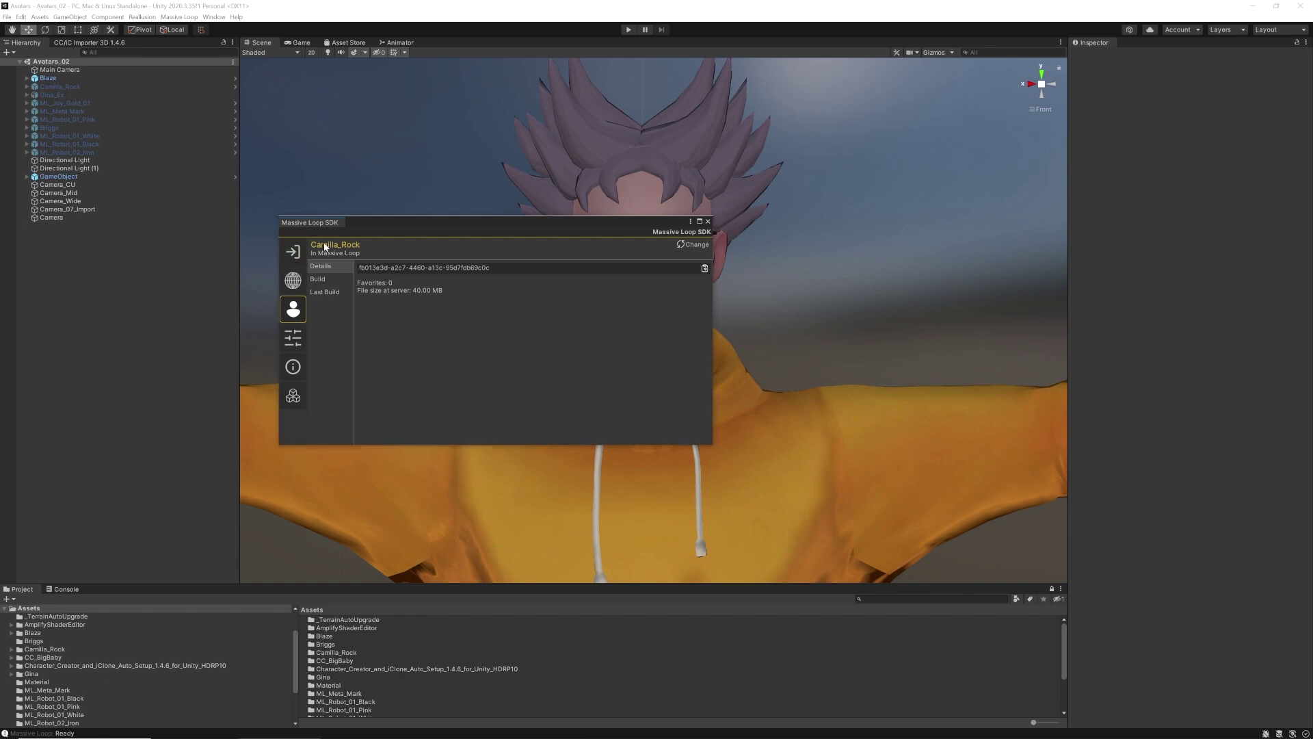
# Change the SDK's target avatar from Camilla_Rock to Blaze
pyautogui.click(698, 245)
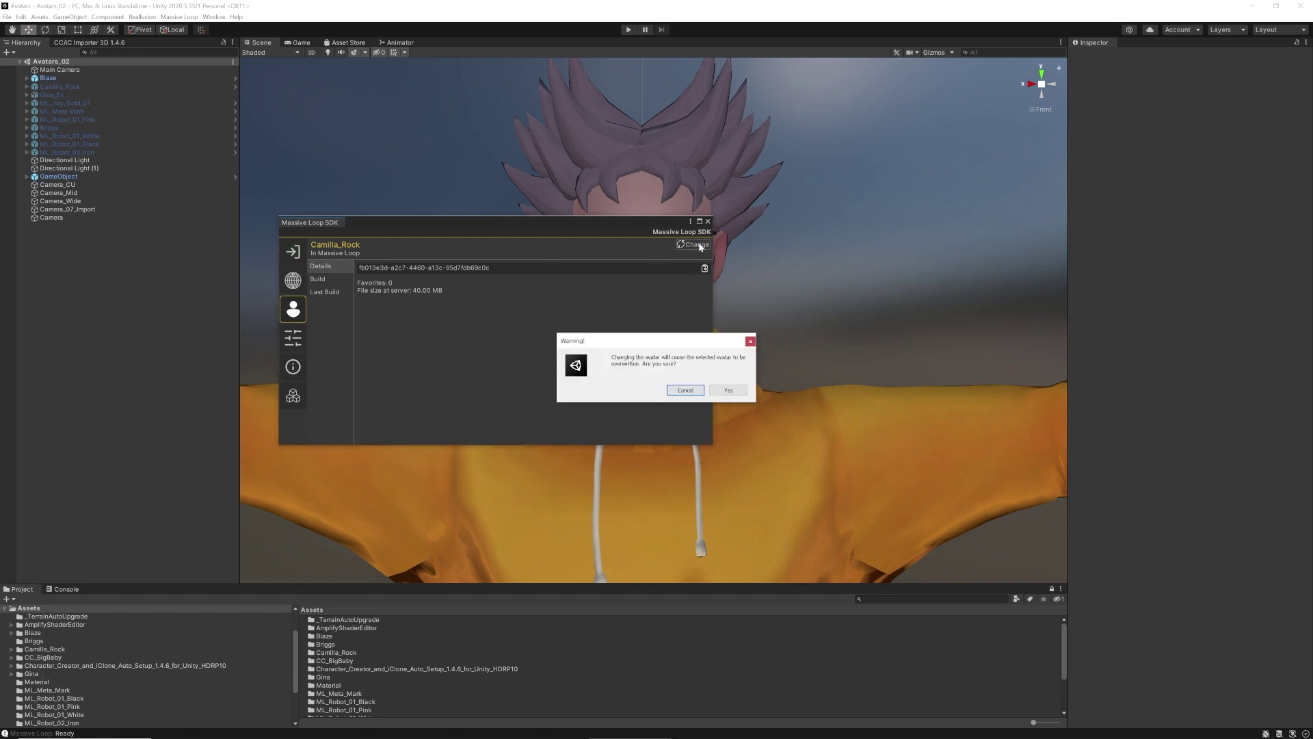
pyautogui.click(726, 391)
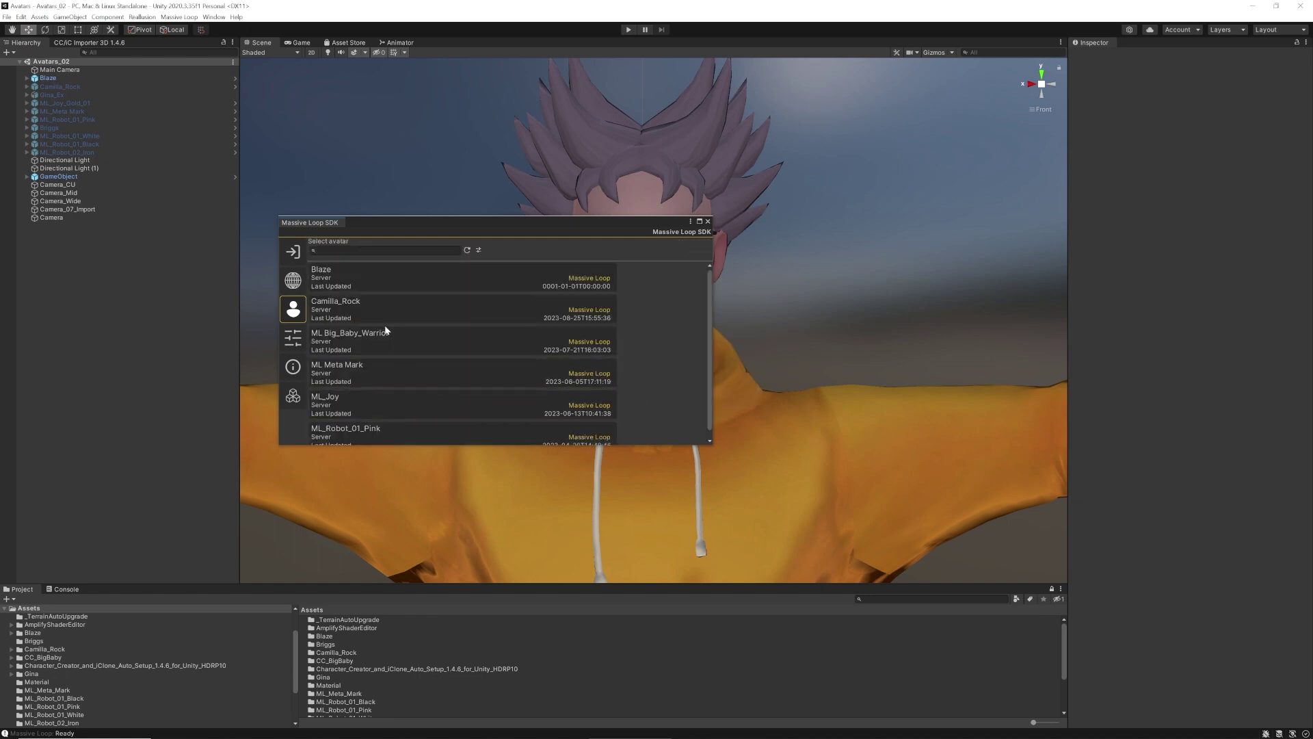
pyautogui.click(385, 283)
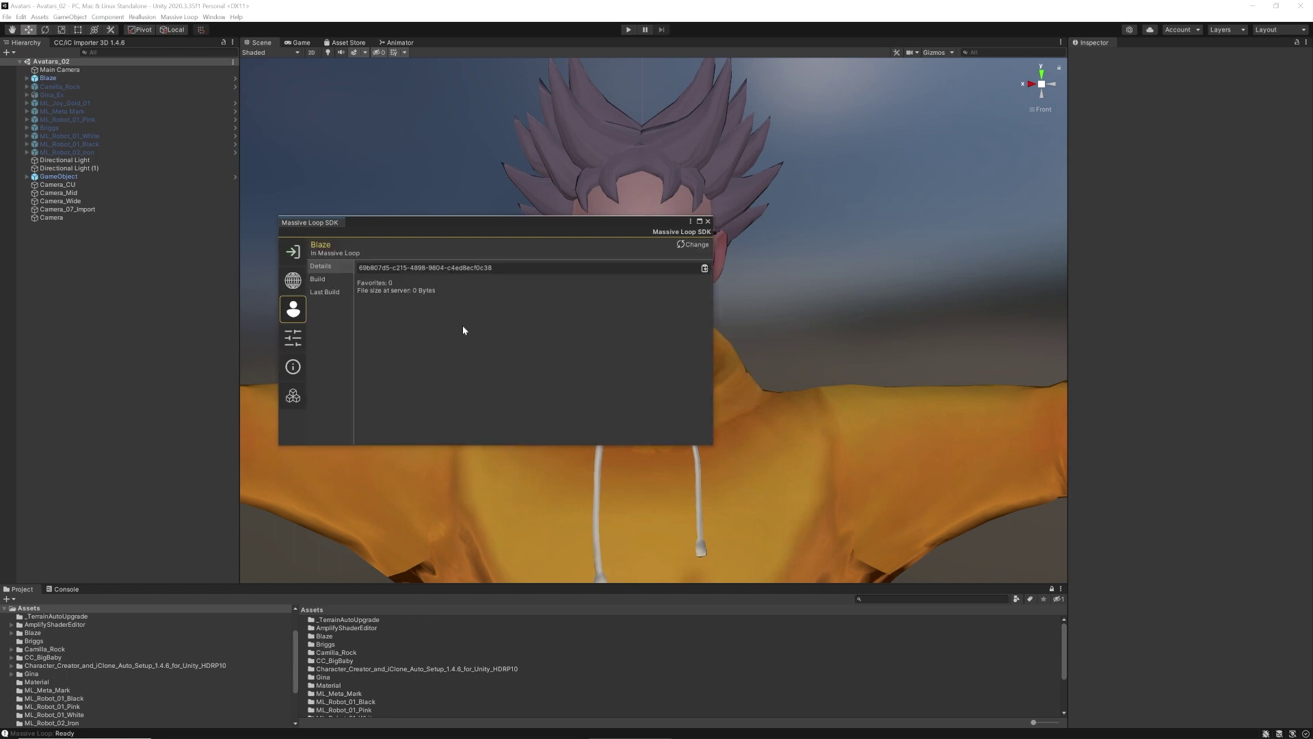
# In the Build settings, replace the Camilla_Rock prefab with Assets/Blaze/Blaze.prefab
pyautogui.click(319, 280)
pyautogui.click(699, 287)
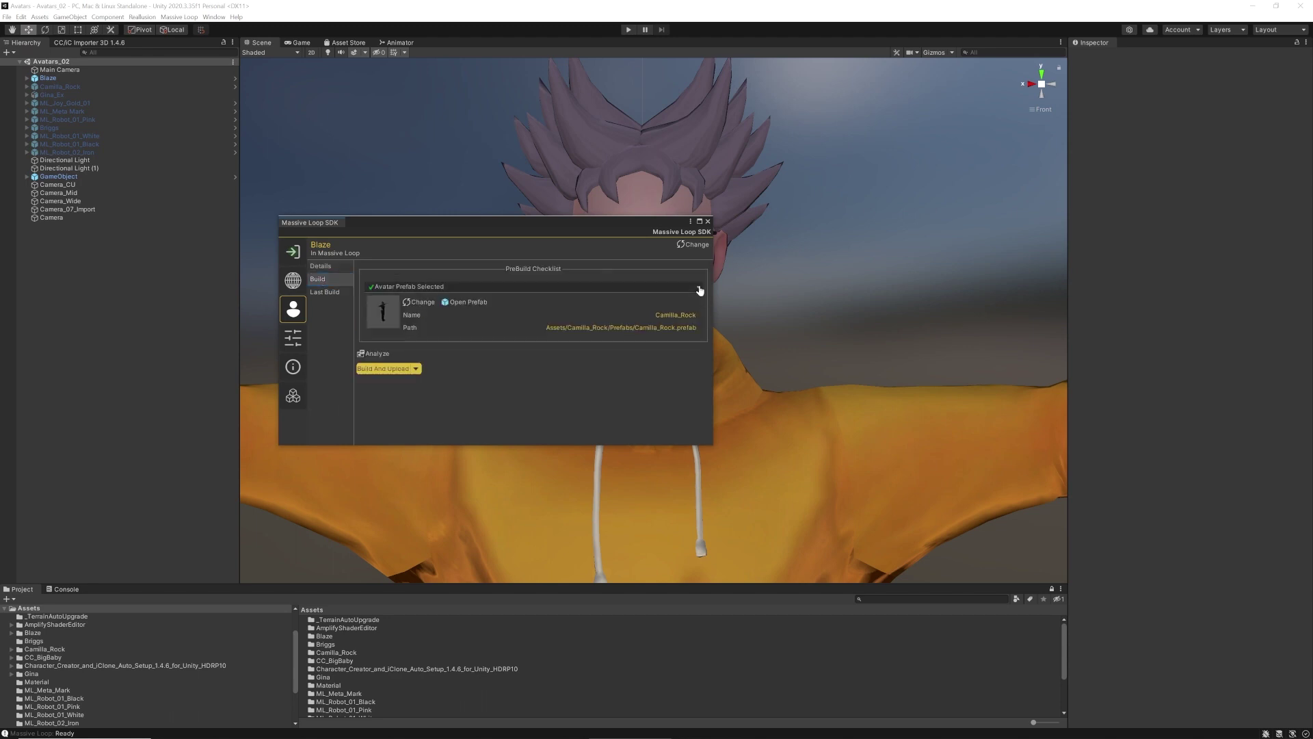
pyautogui.click(419, 303)
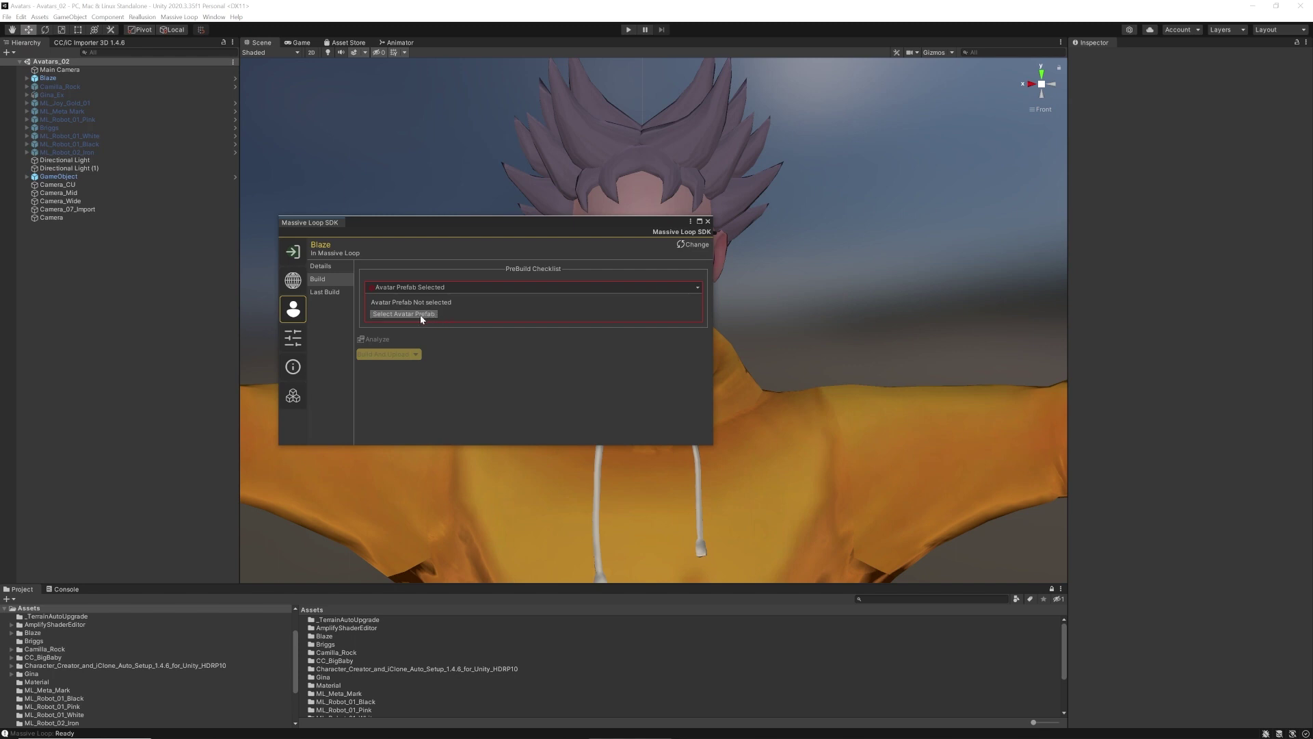
pyautogui.click(420, 315)
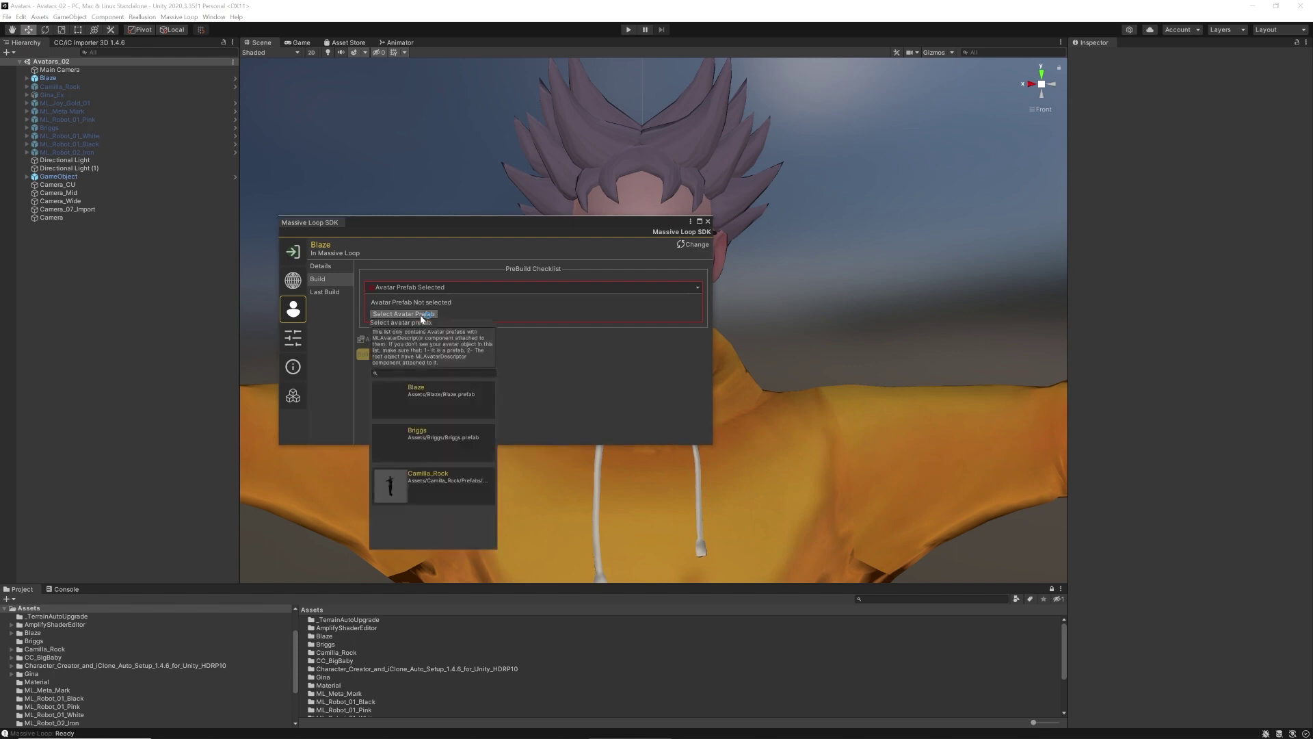
pyautogui.click(429, 405)
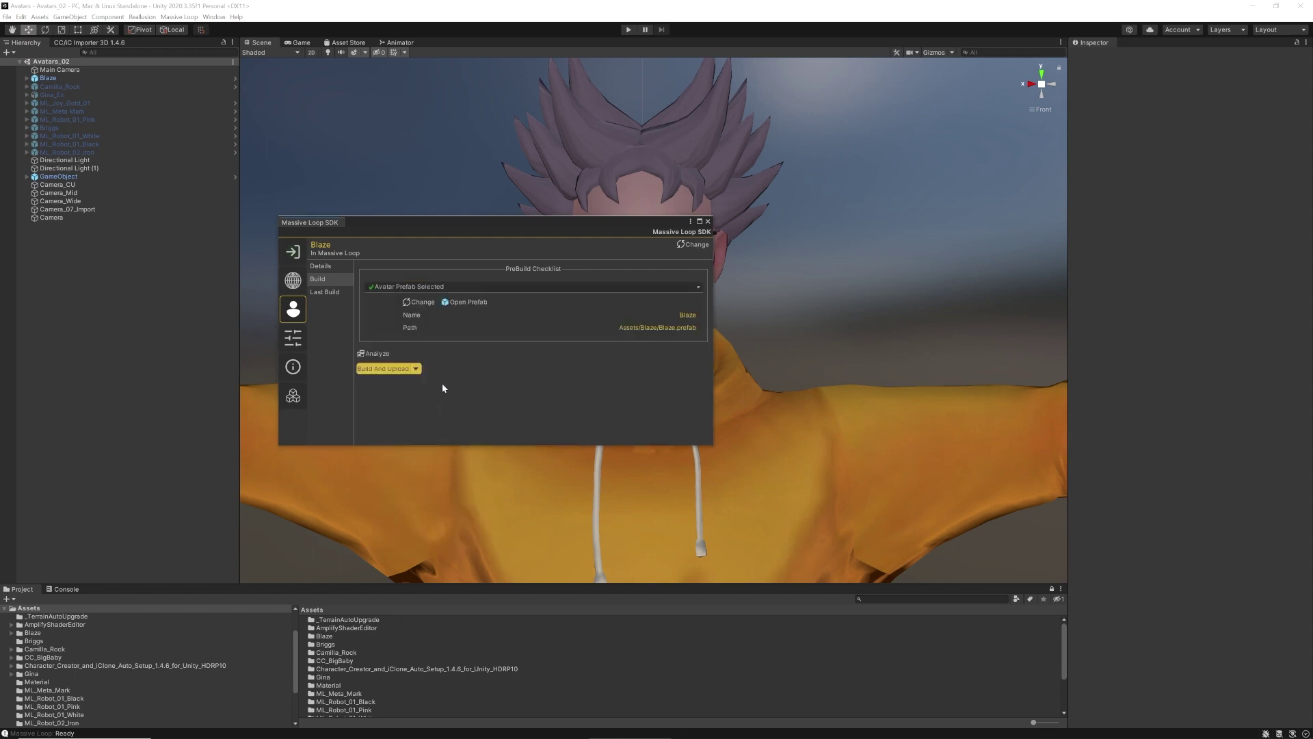
# Build and upload the Blaze avatar files to Massive Loop, then dismiss the upload success message
pyautogui.click(381, 367)
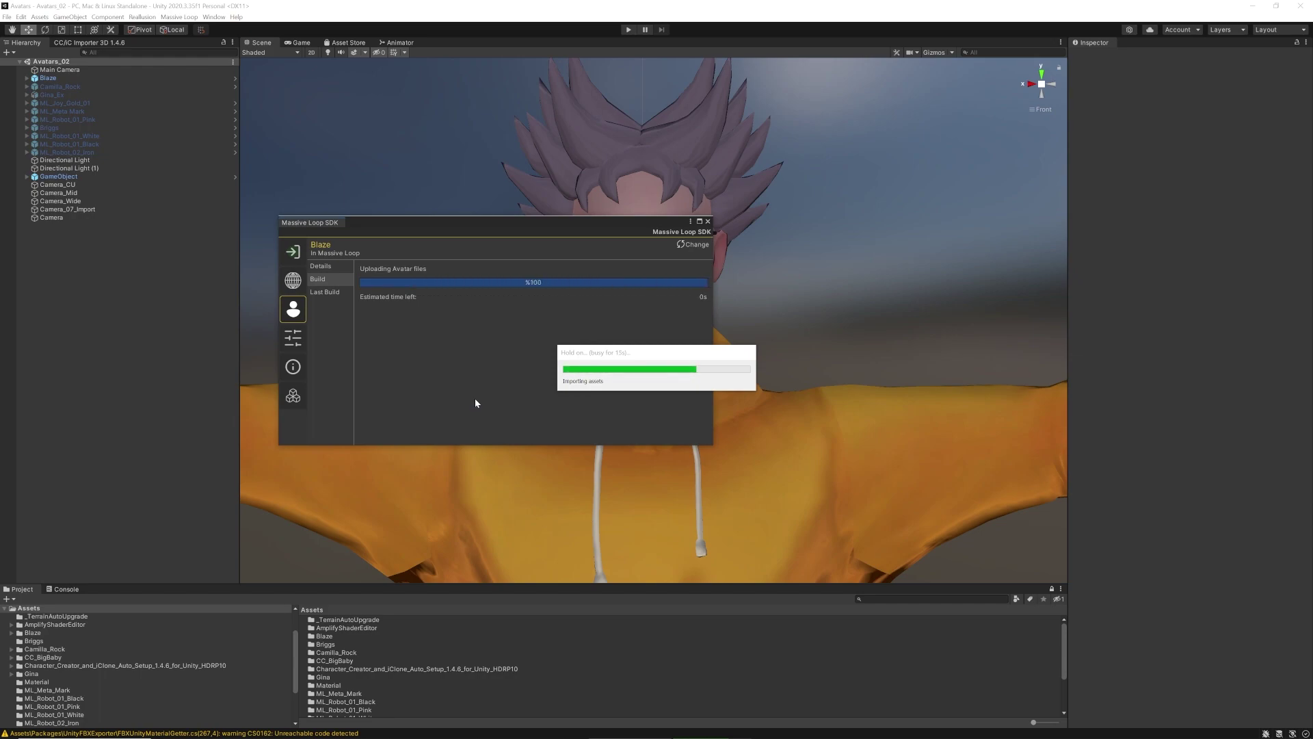
pyautogui.click(727, 391)
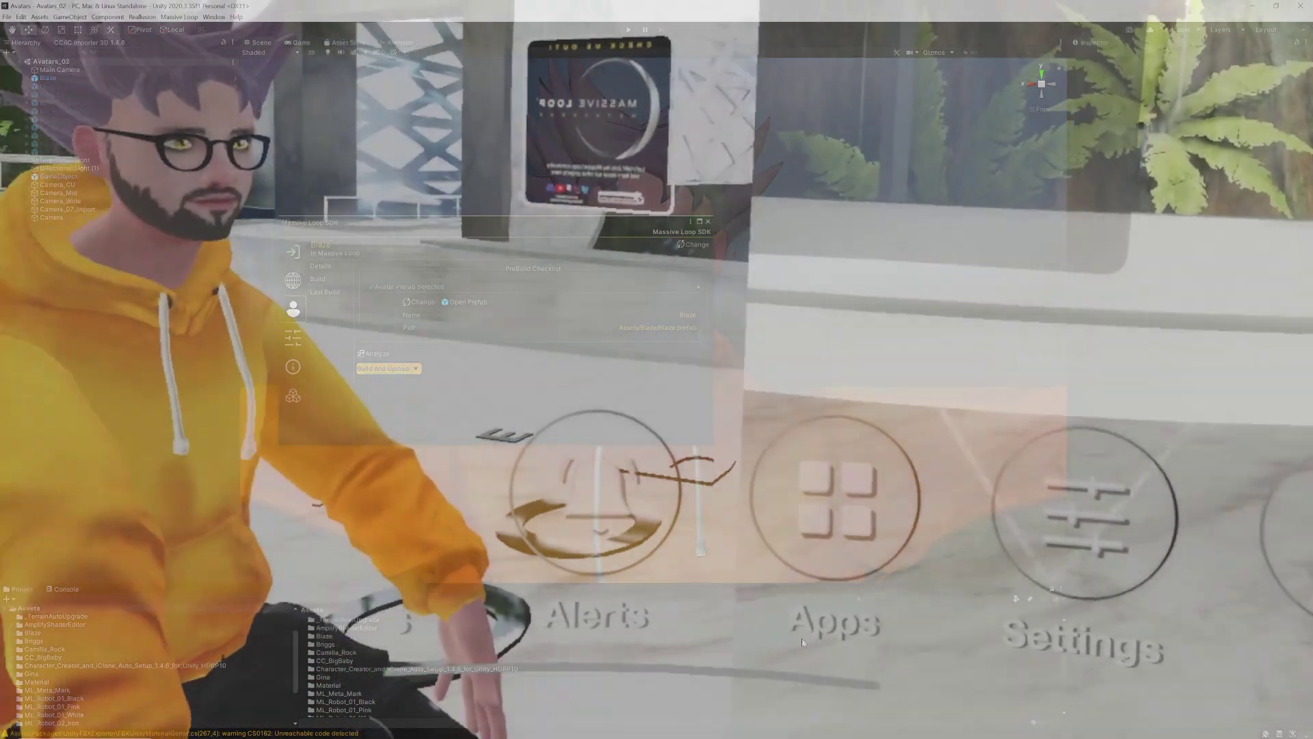